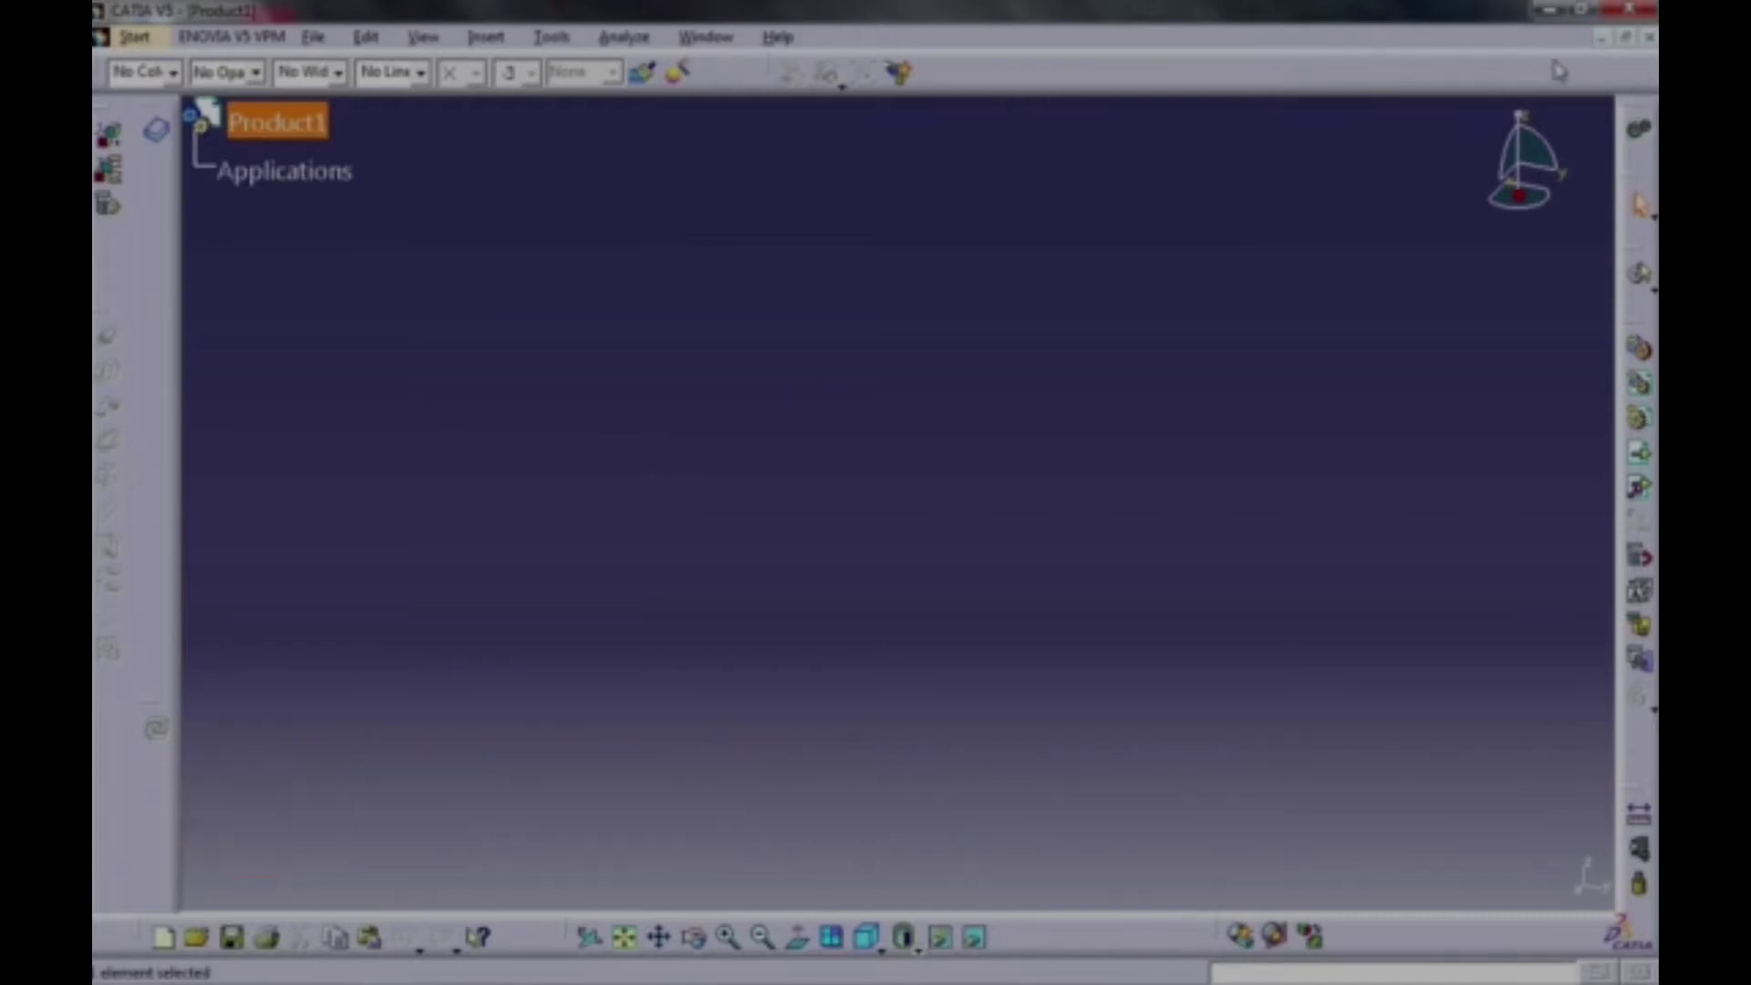
Close the empty product and create a new part named P-101 without hybrid design or a geometrical set.
click(1644, 41)
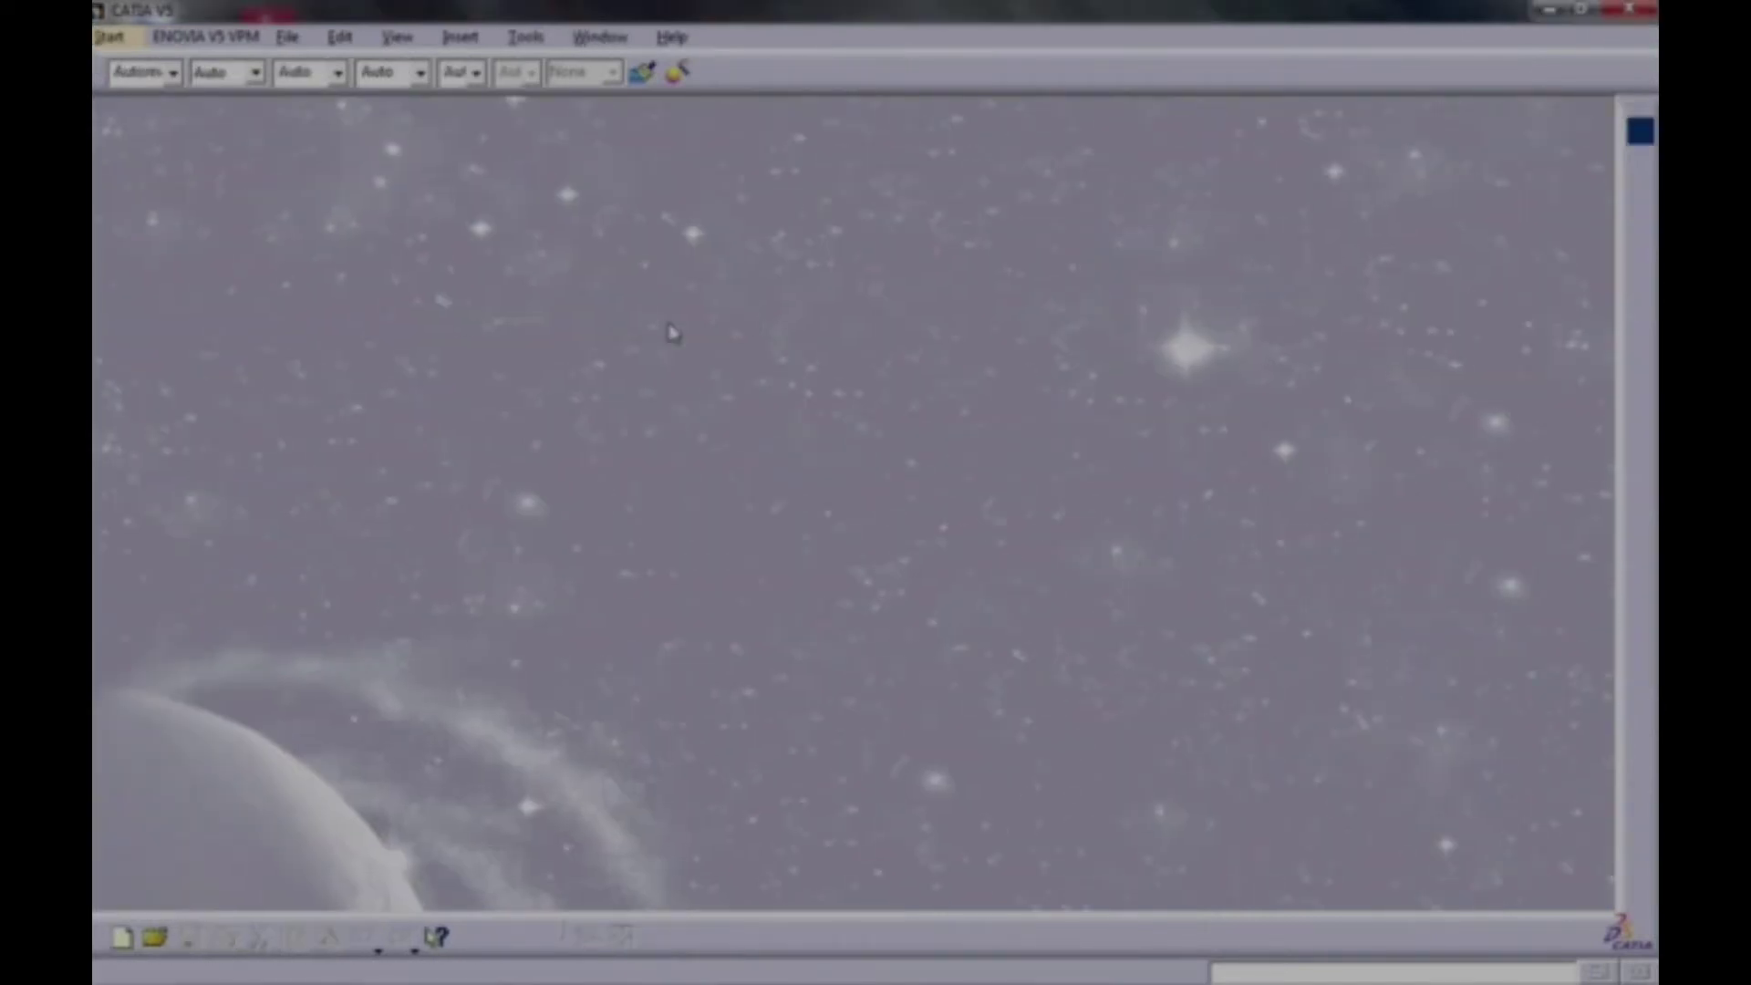
click(110, 40)
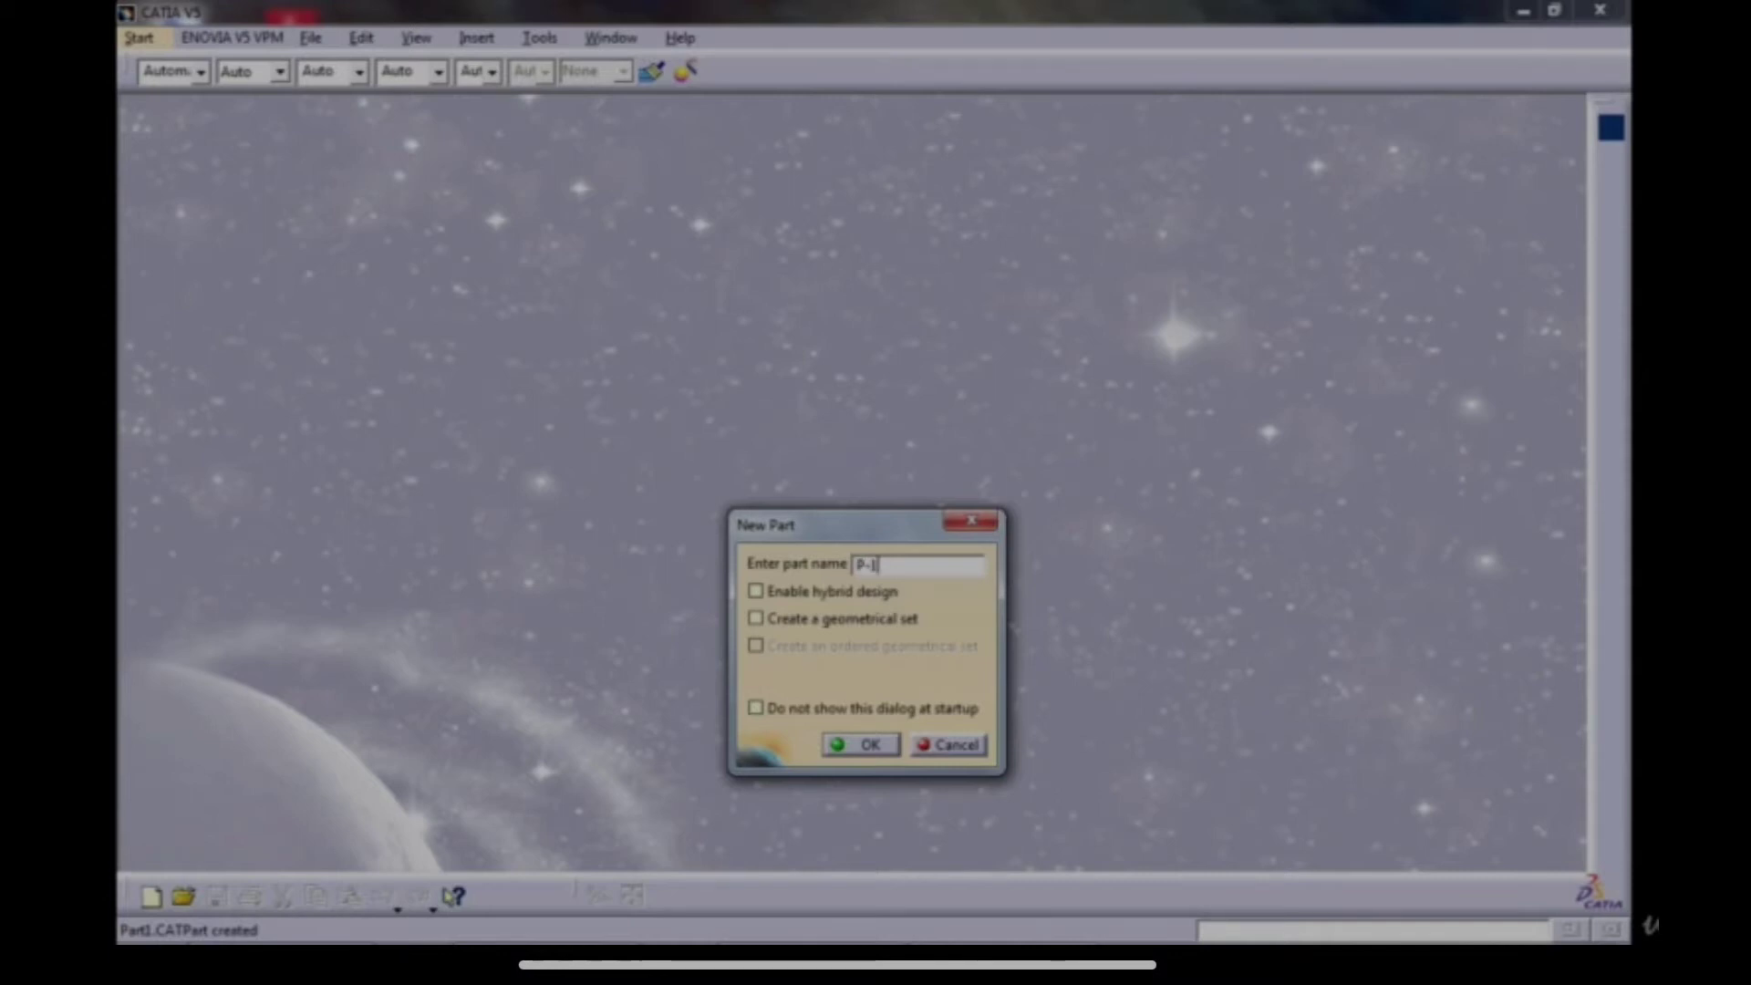
click(866, 746)
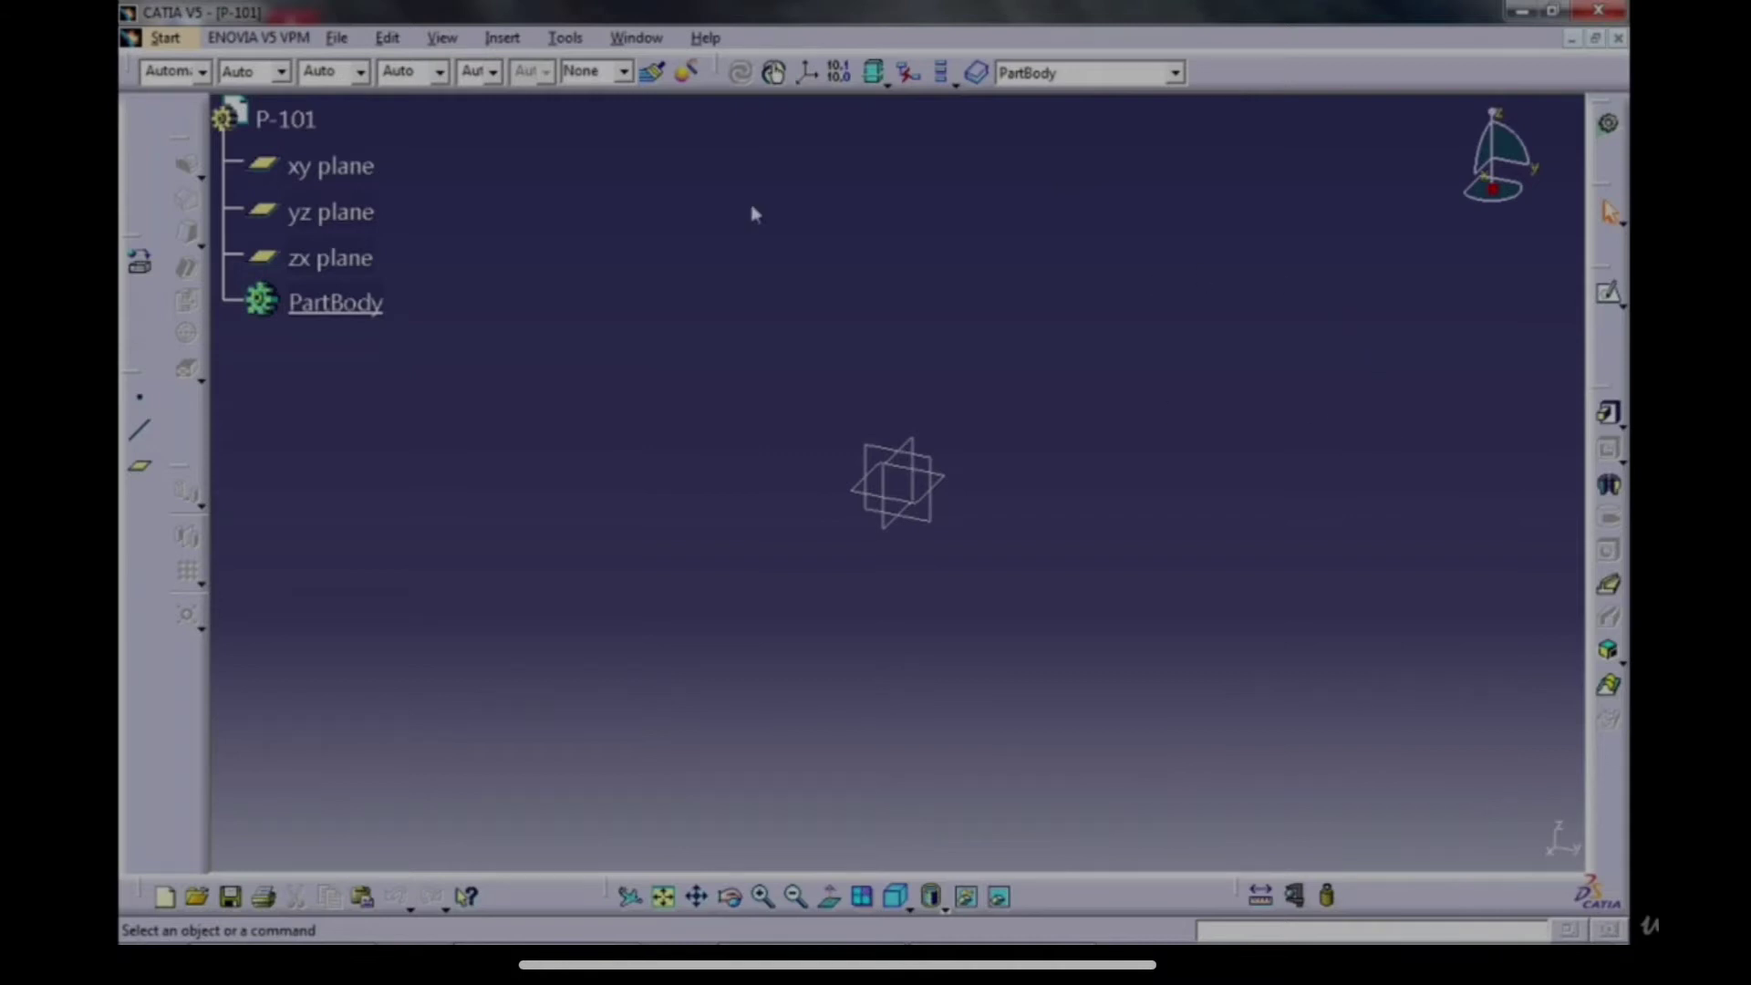
Sketch a hexagon about 69 mm across flats on the yz plane, centred at the origin with horizontal upper and lower sides.
click(930, 461)
click(1607, 292)
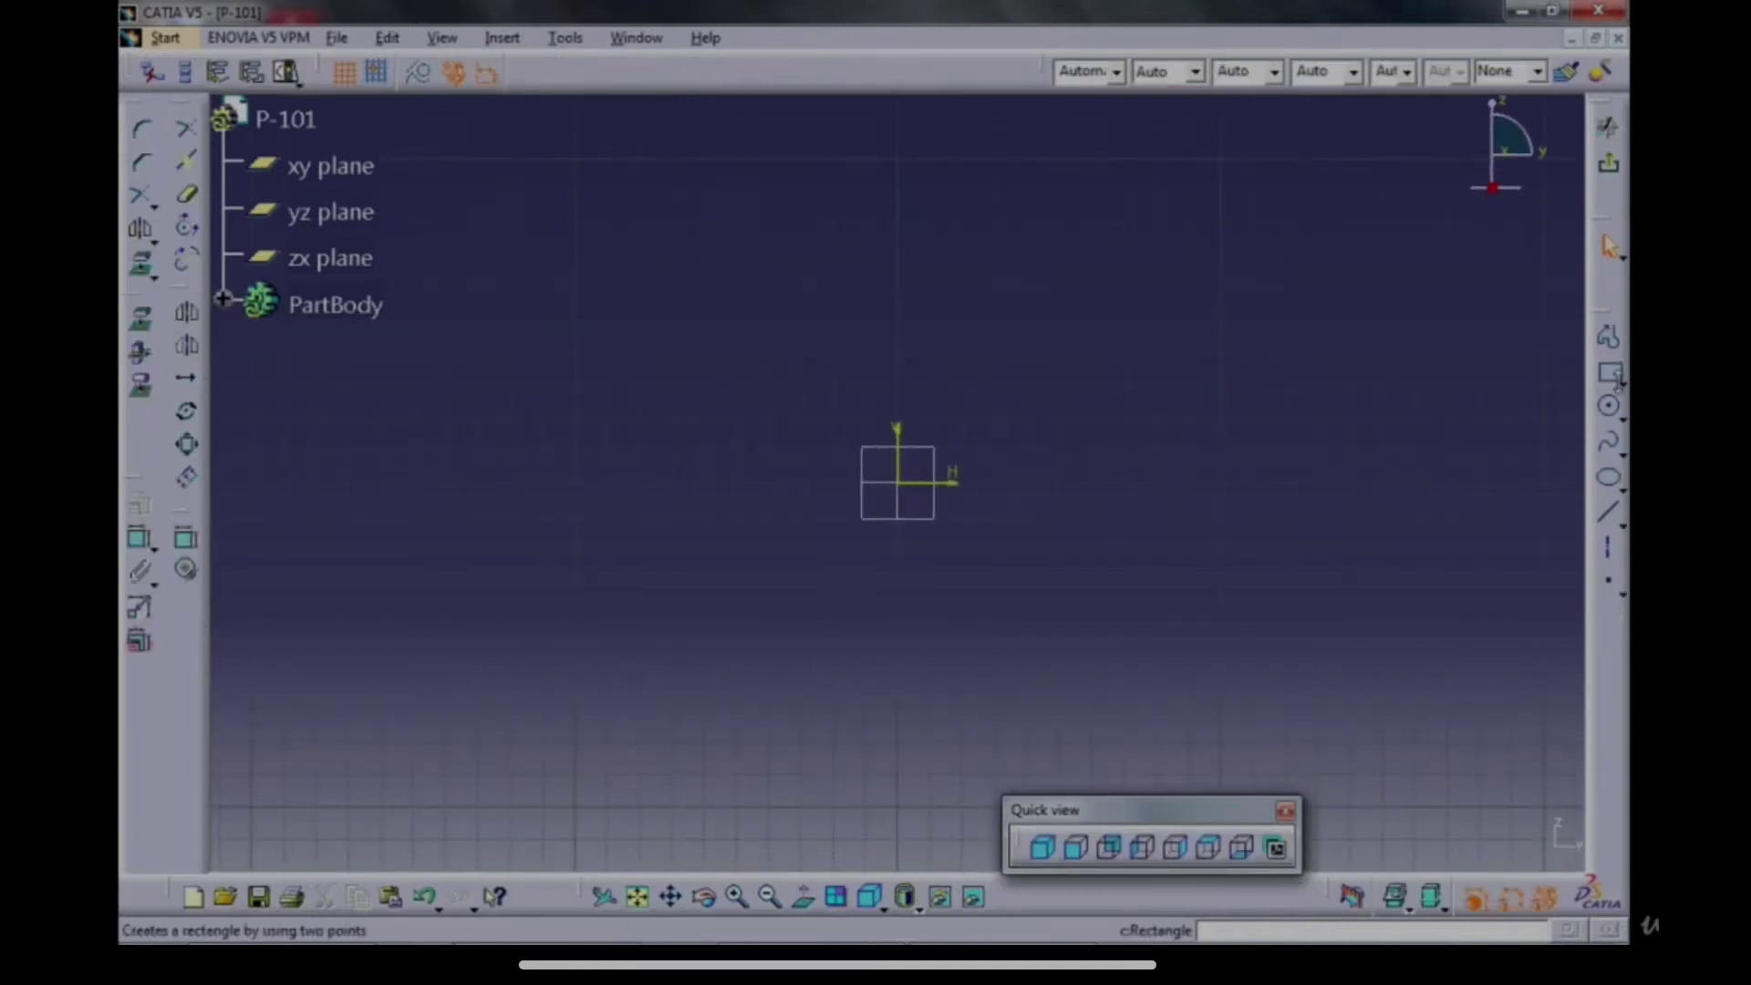
click(1619, 385)
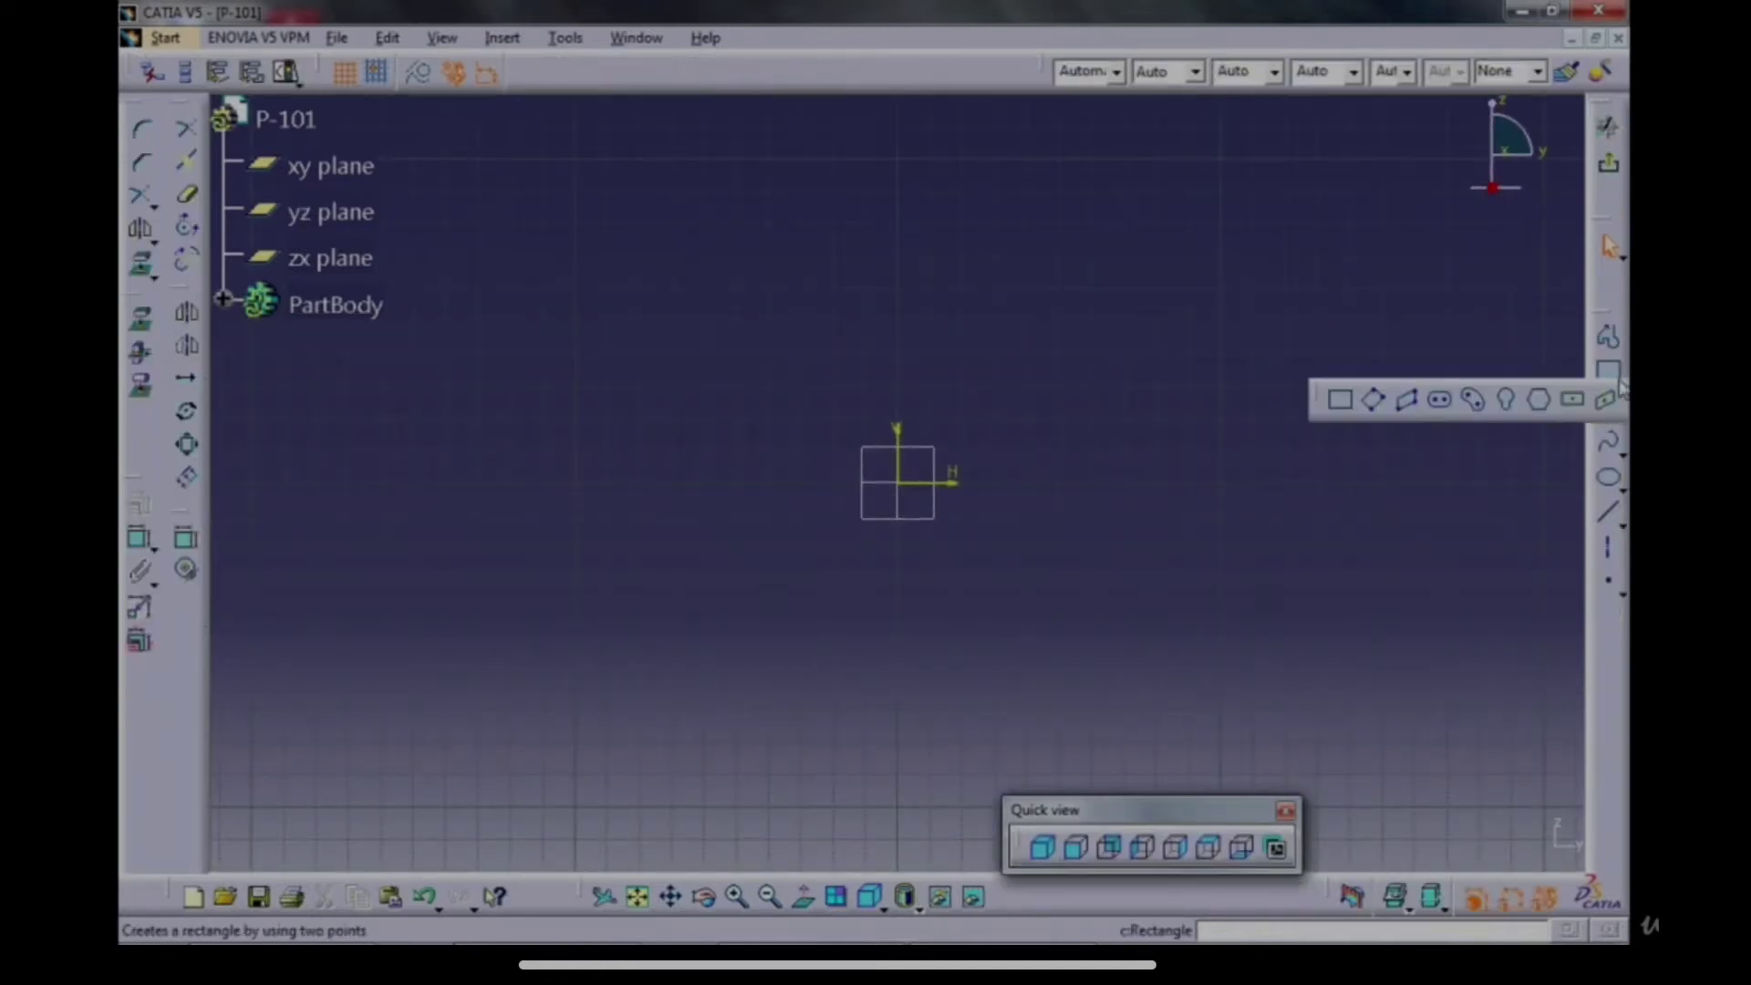
click(1540, 400)
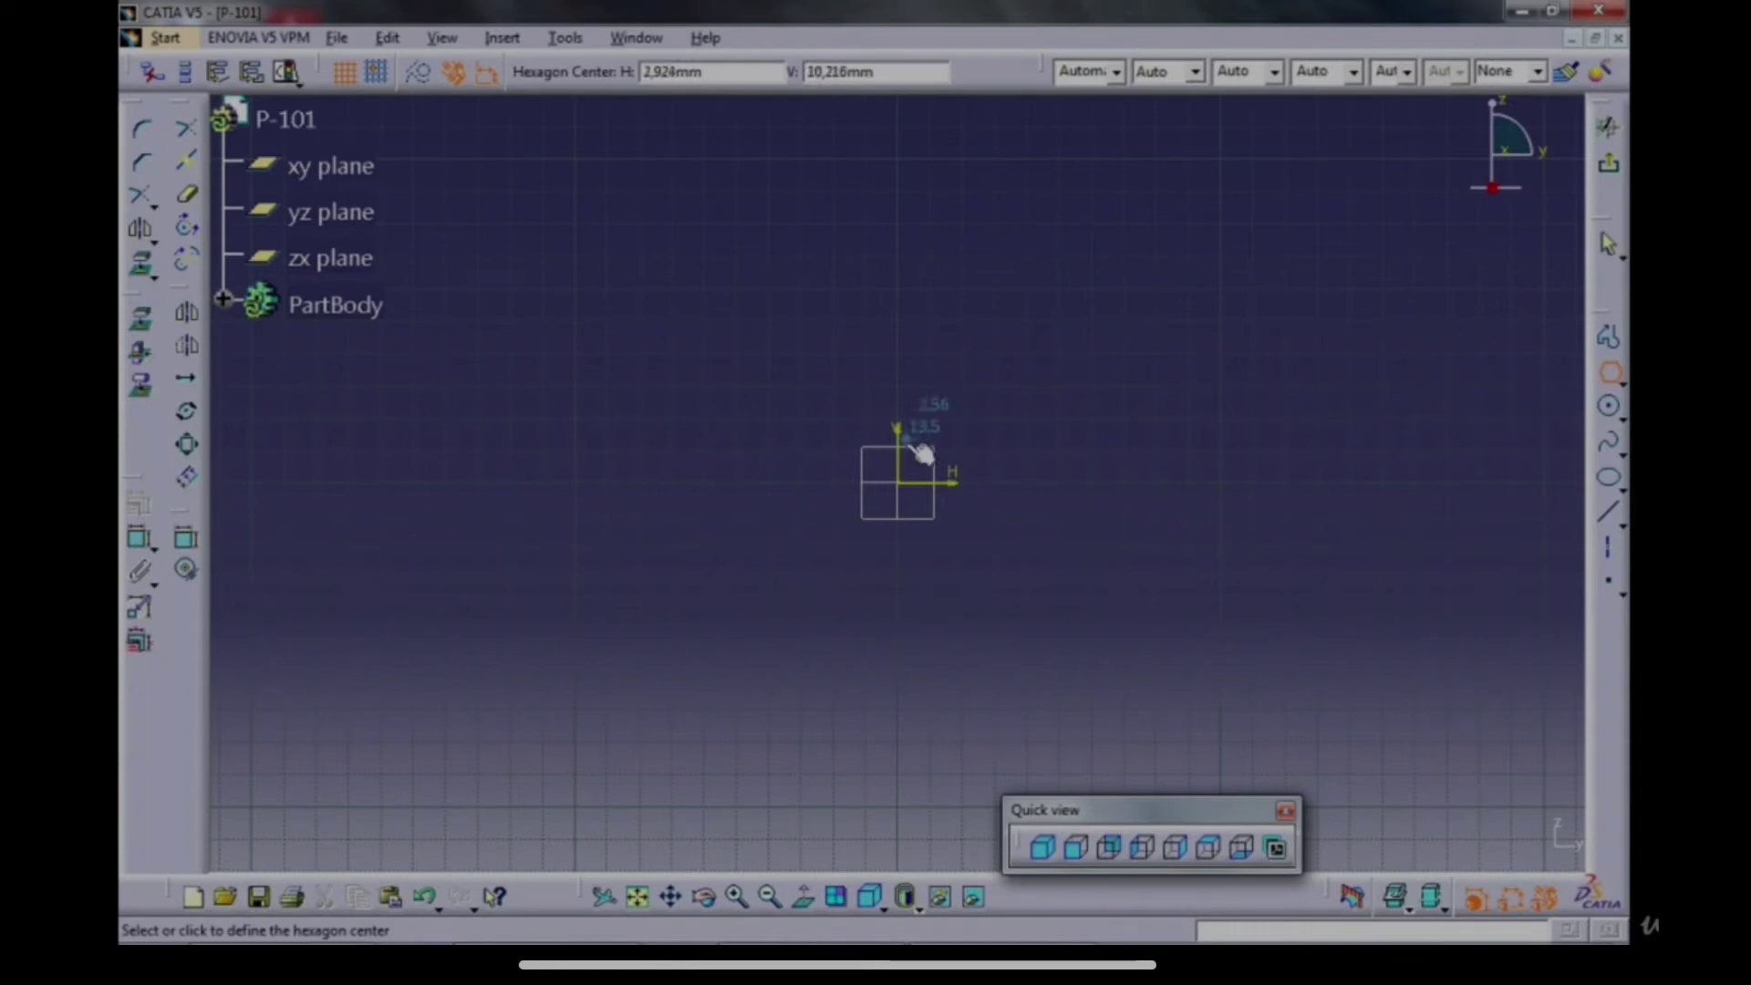
click(907, 492)
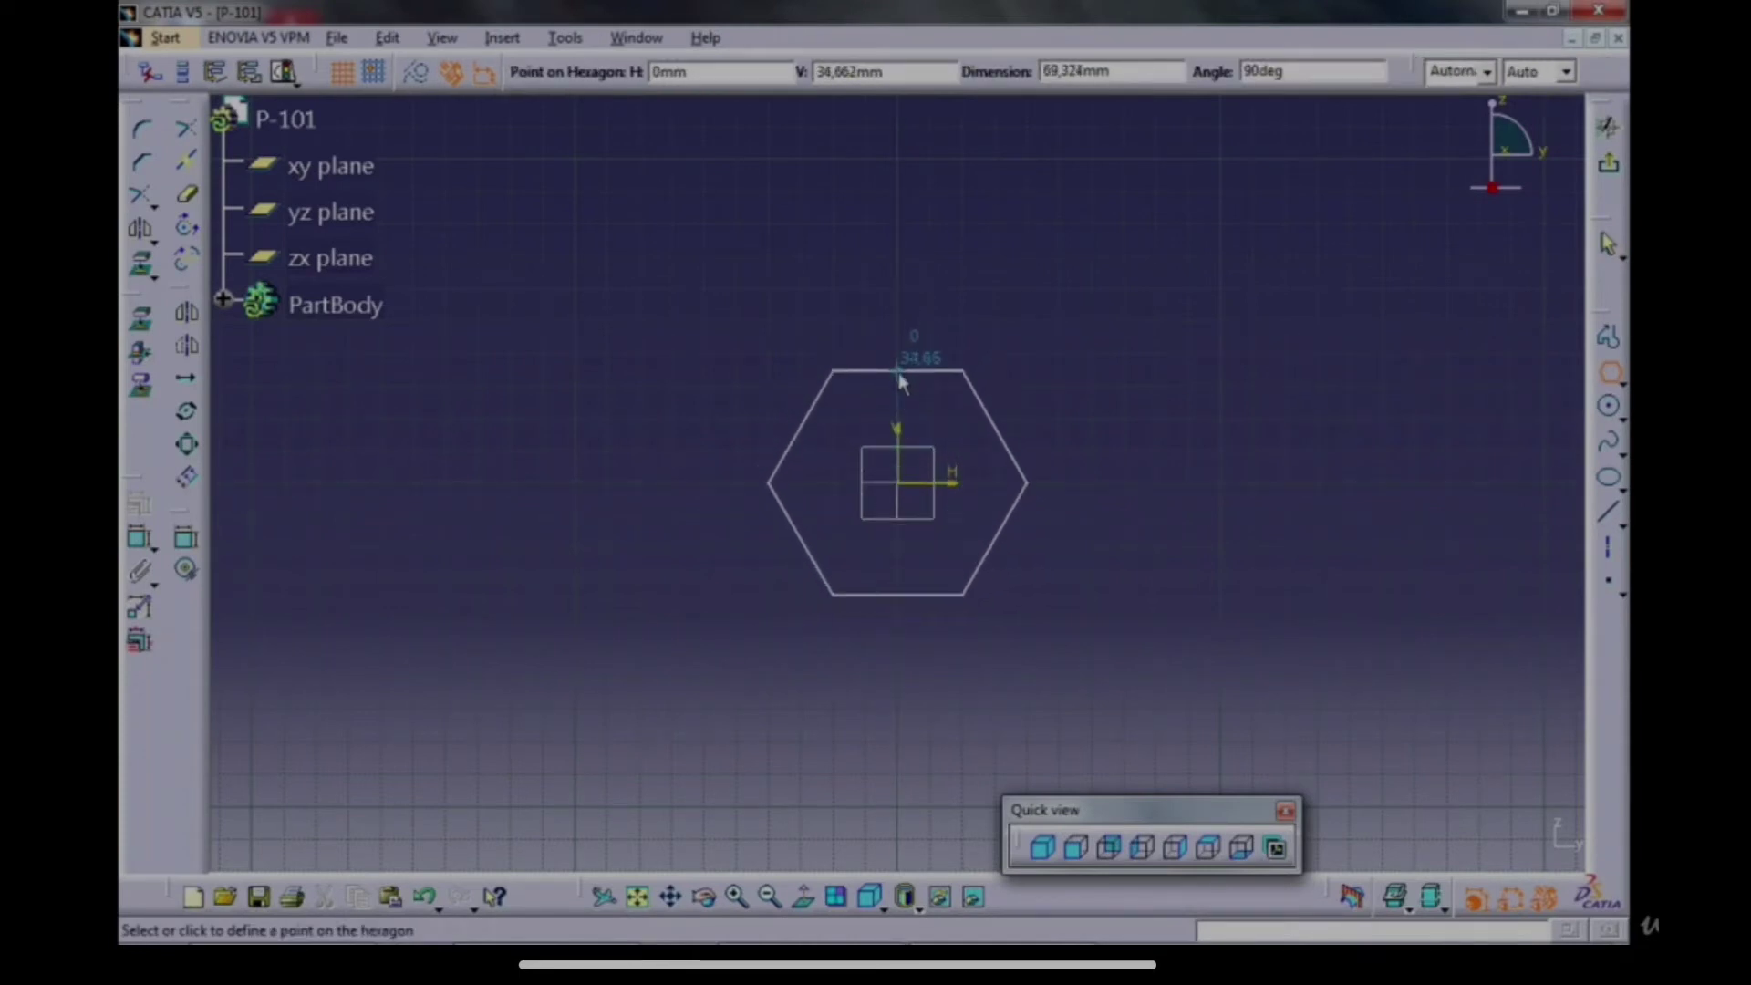
click(901, 381)
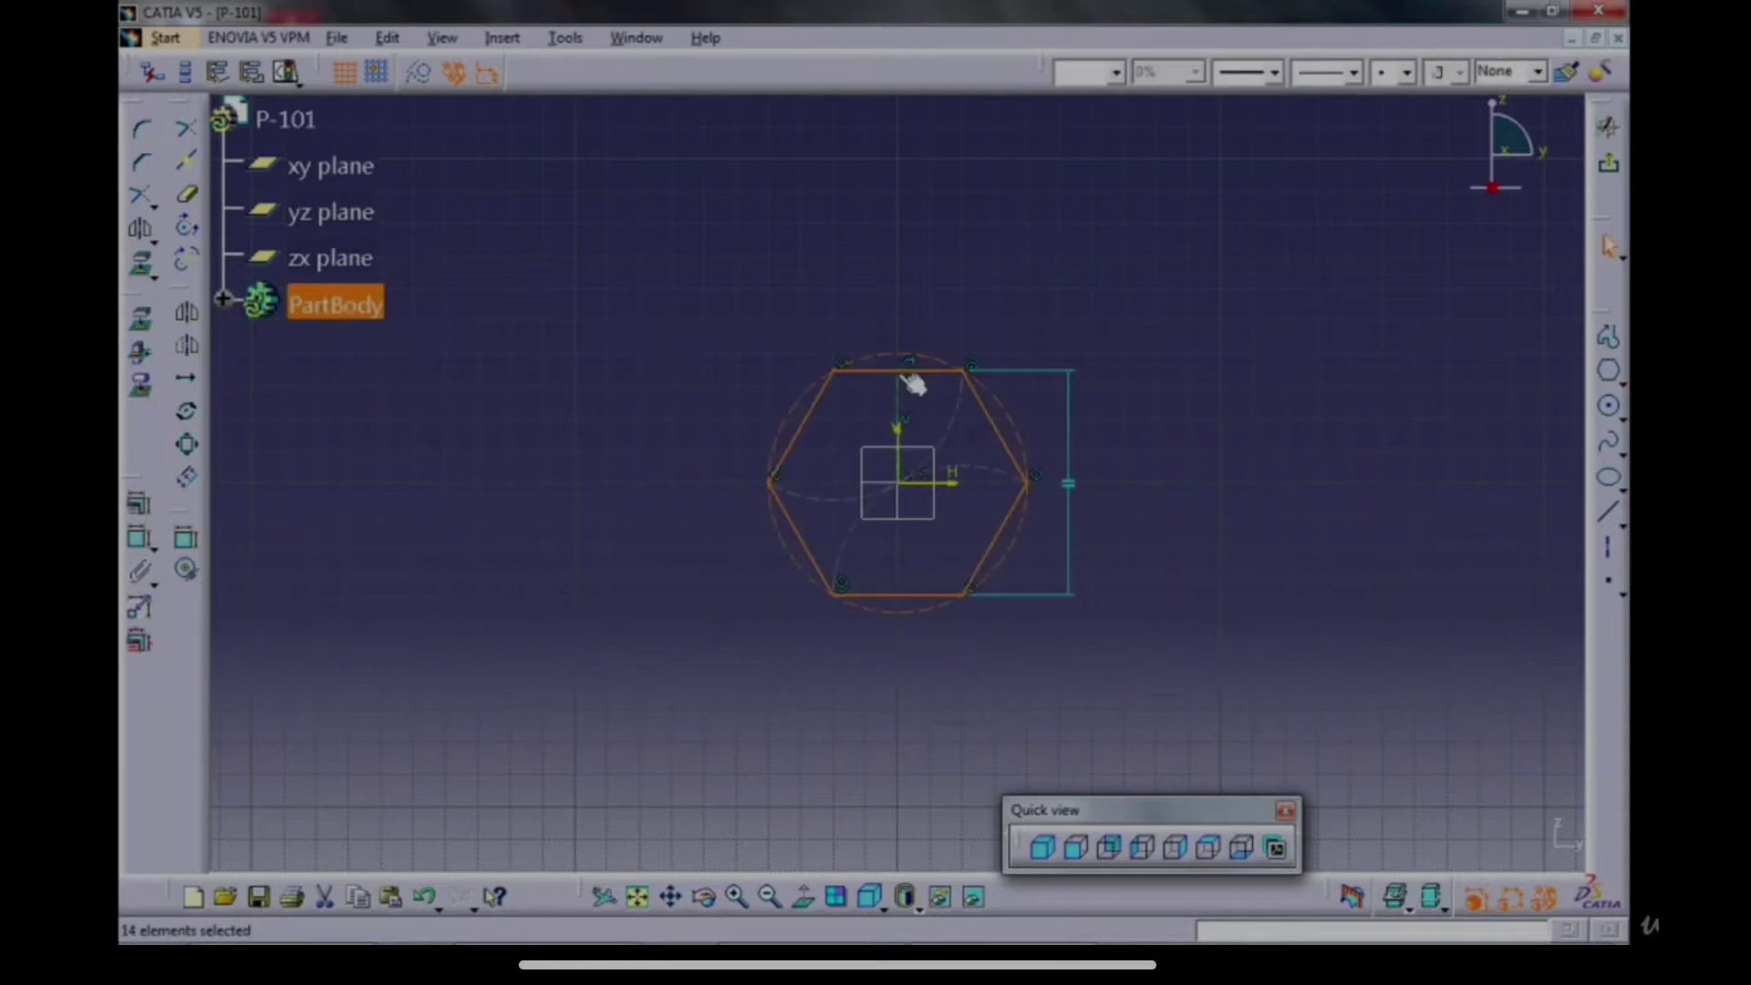
Sketch a circle about 34 mm in diameter inside the hexagon, centred at the origin.
click(1610, 412)
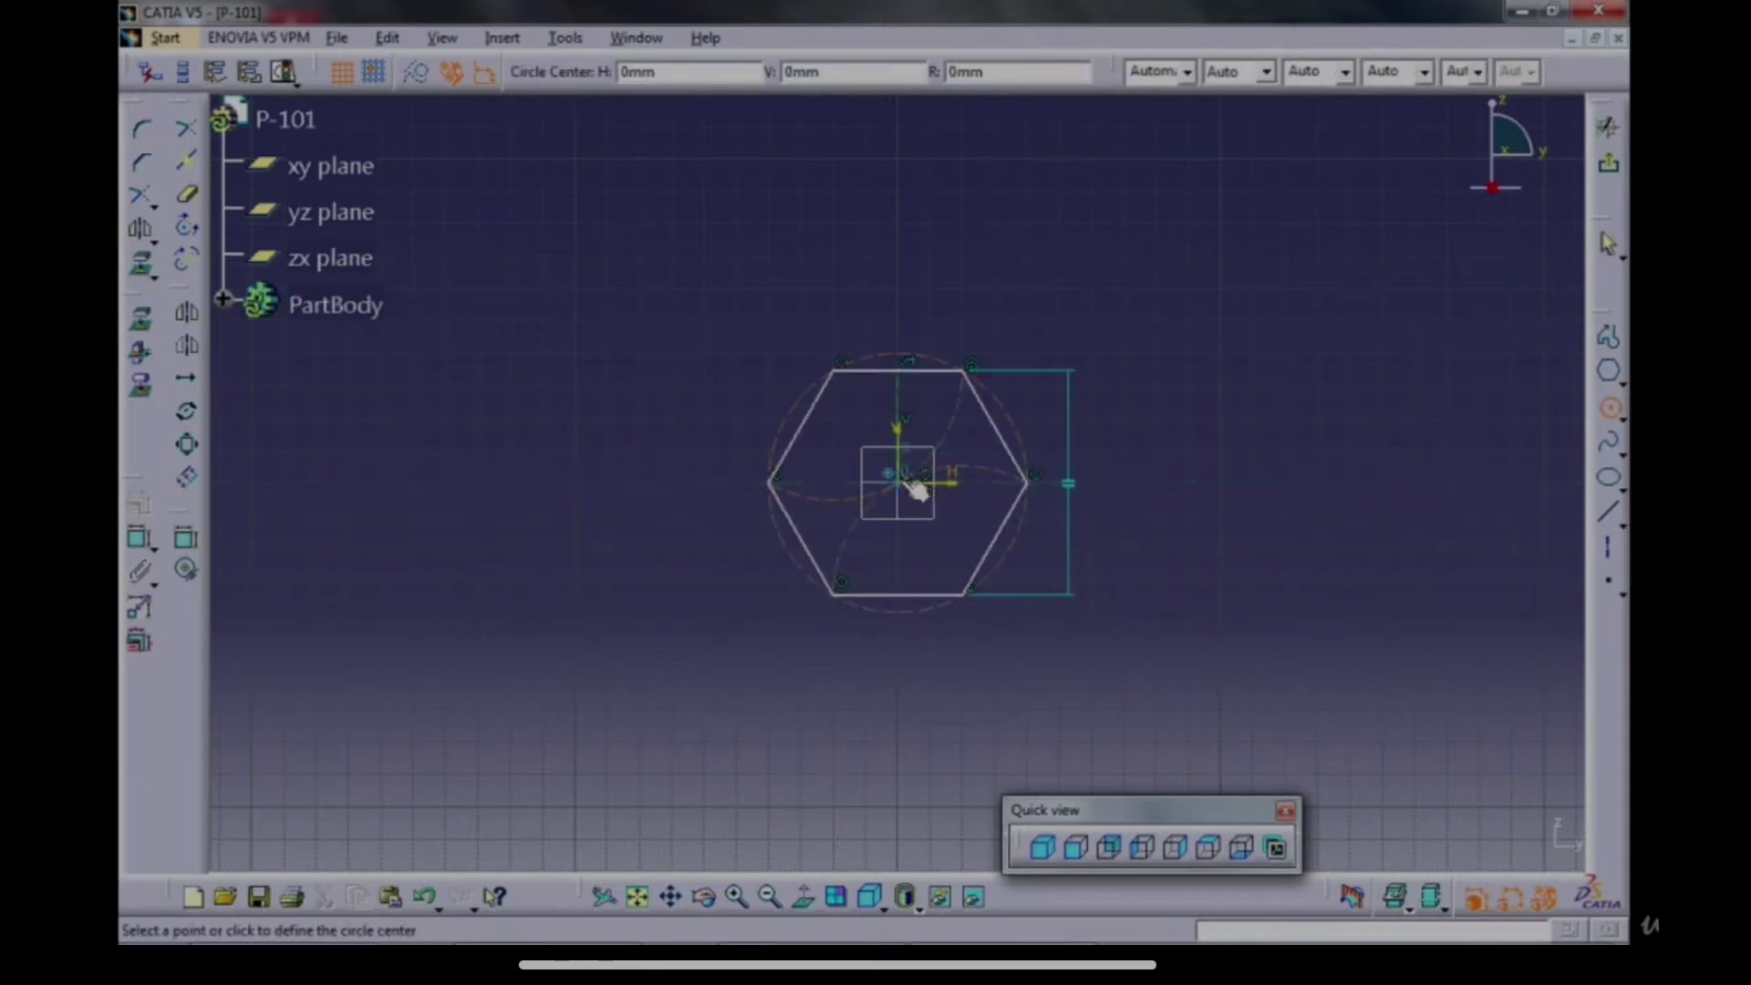
click(910, 485)
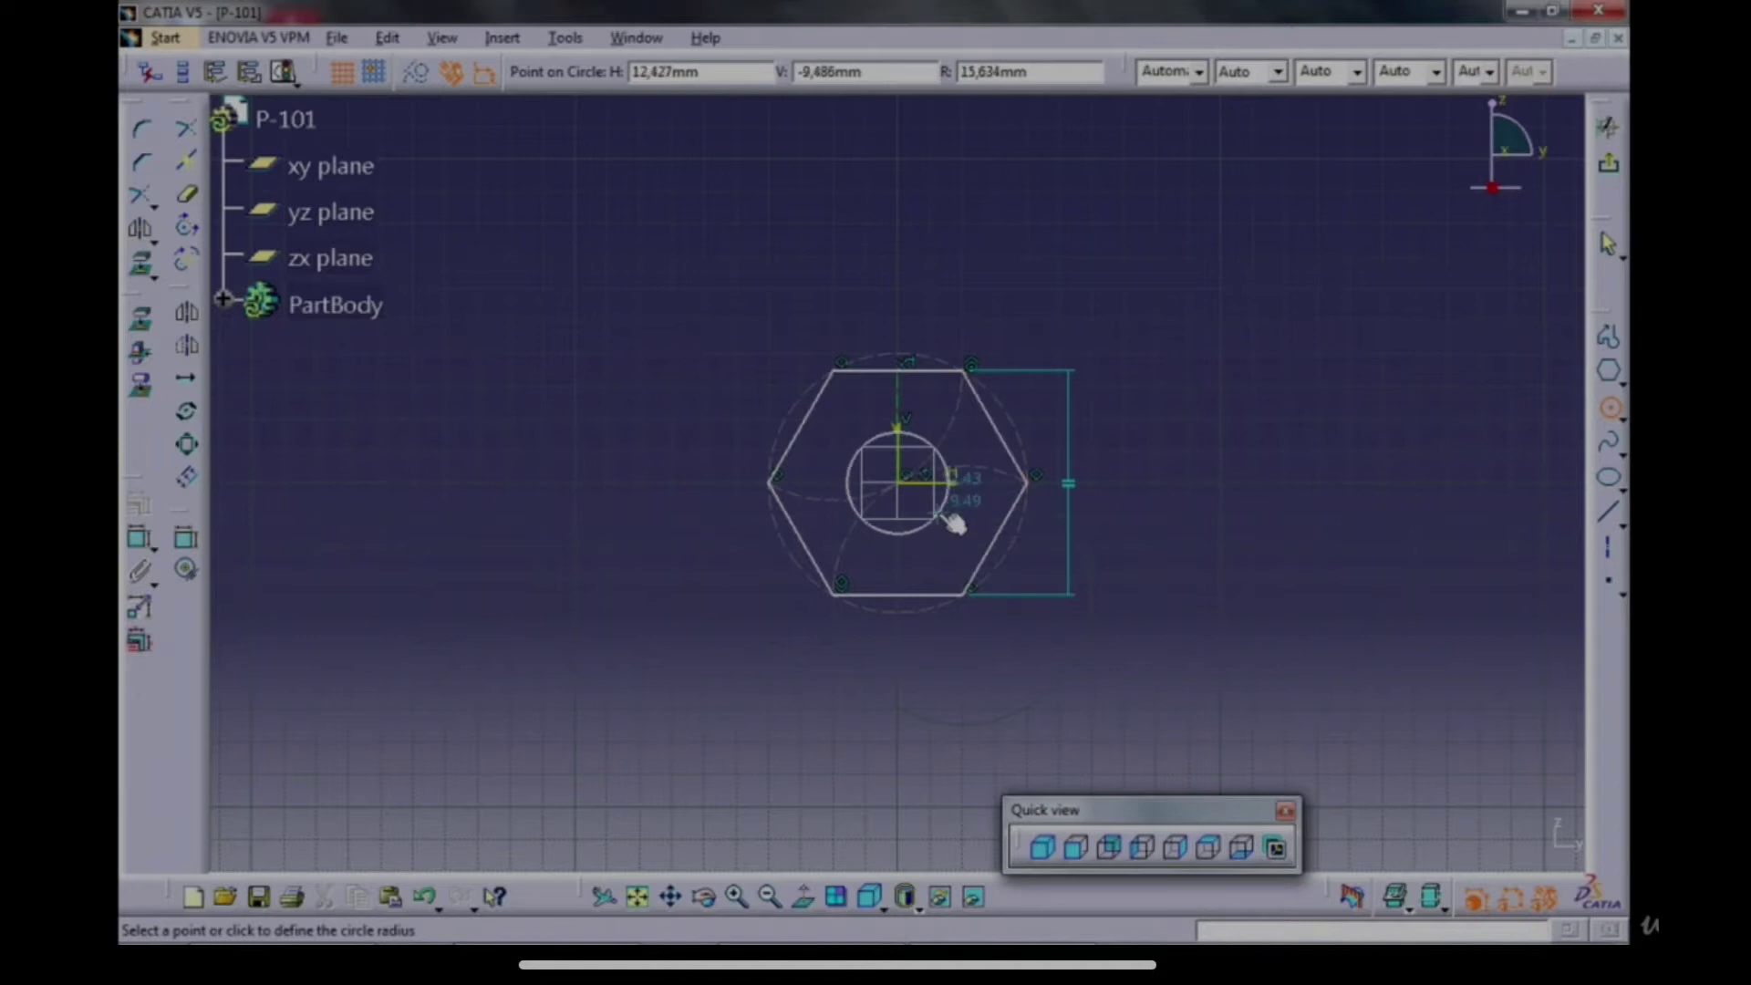
click(947, 526)
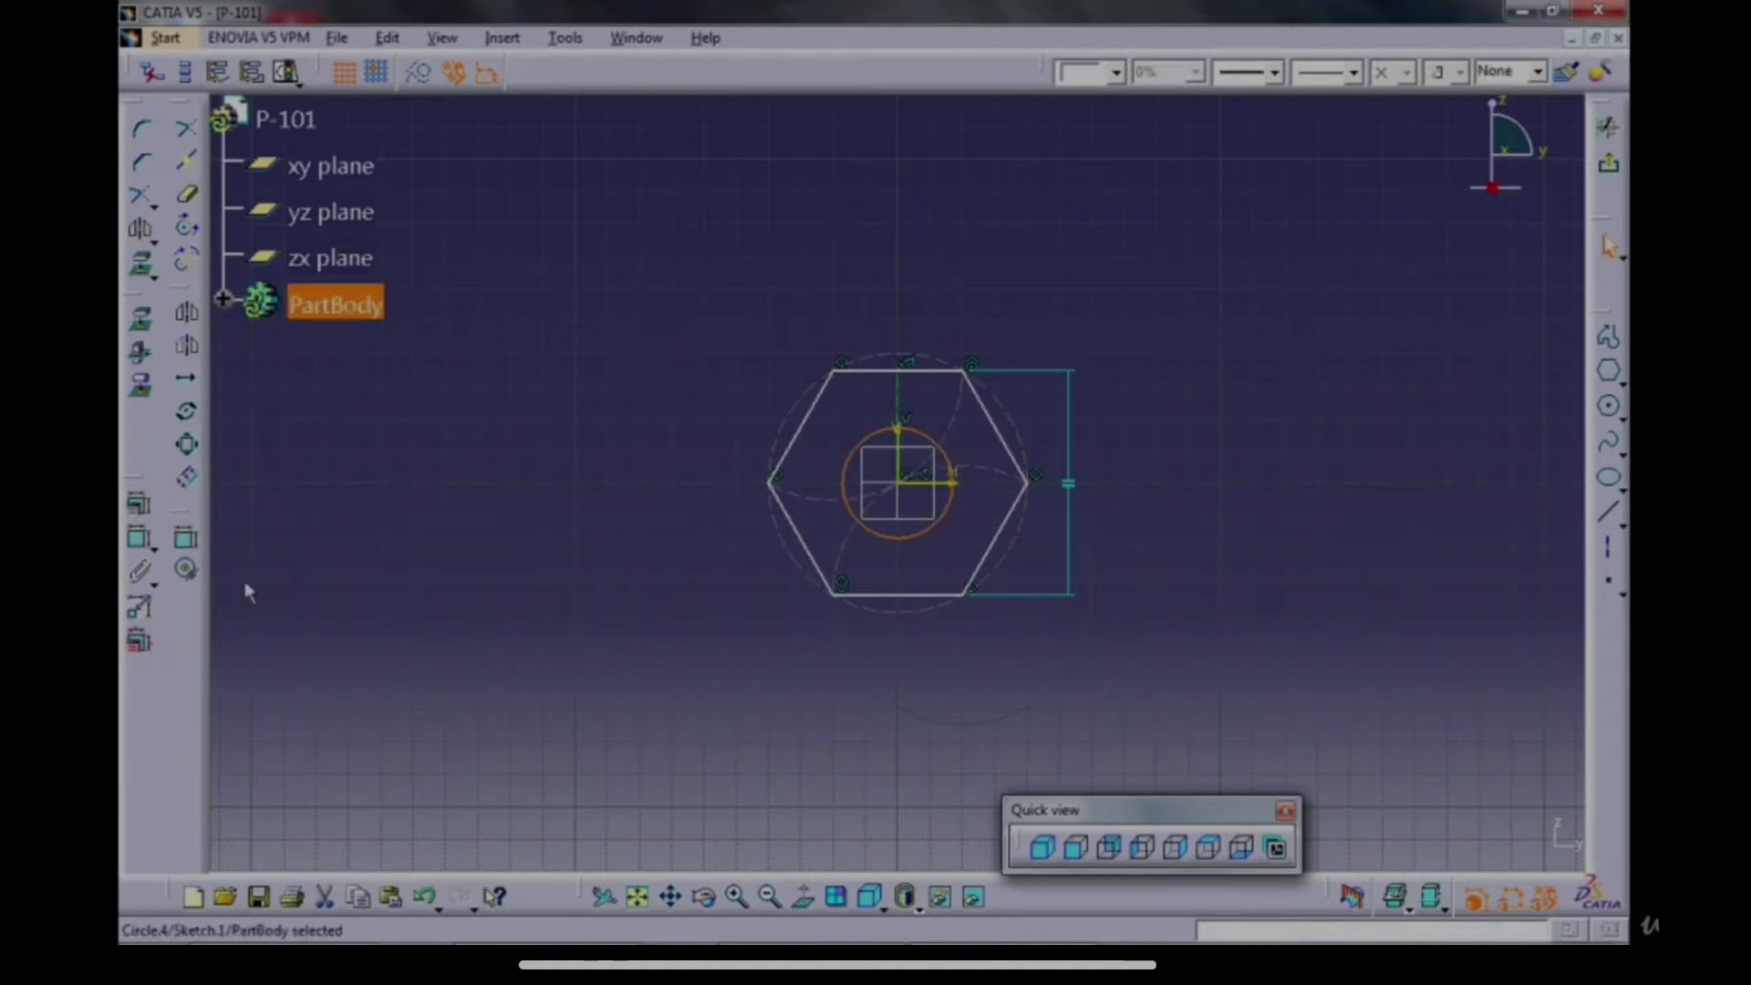
Dimension the circle's diameter and the distance between the hexagon's upper and lower sides.
click(140, 538)
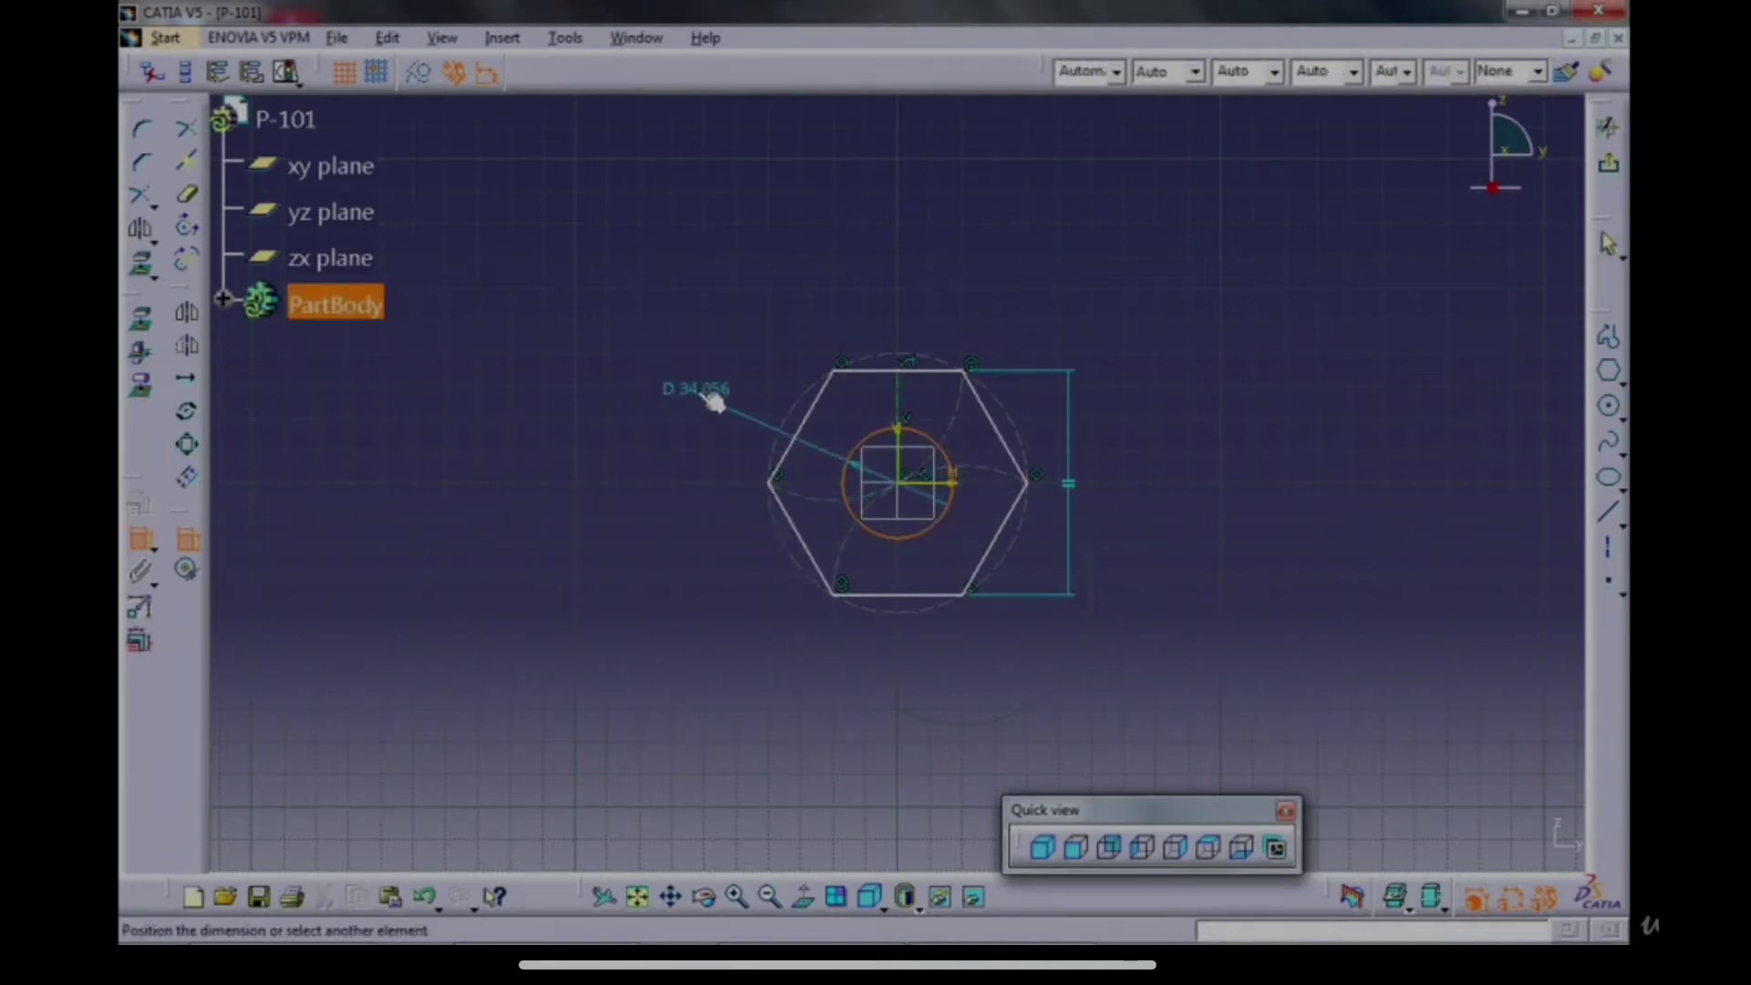
click(743, 378)
click(949, 375)
click(925, 595)
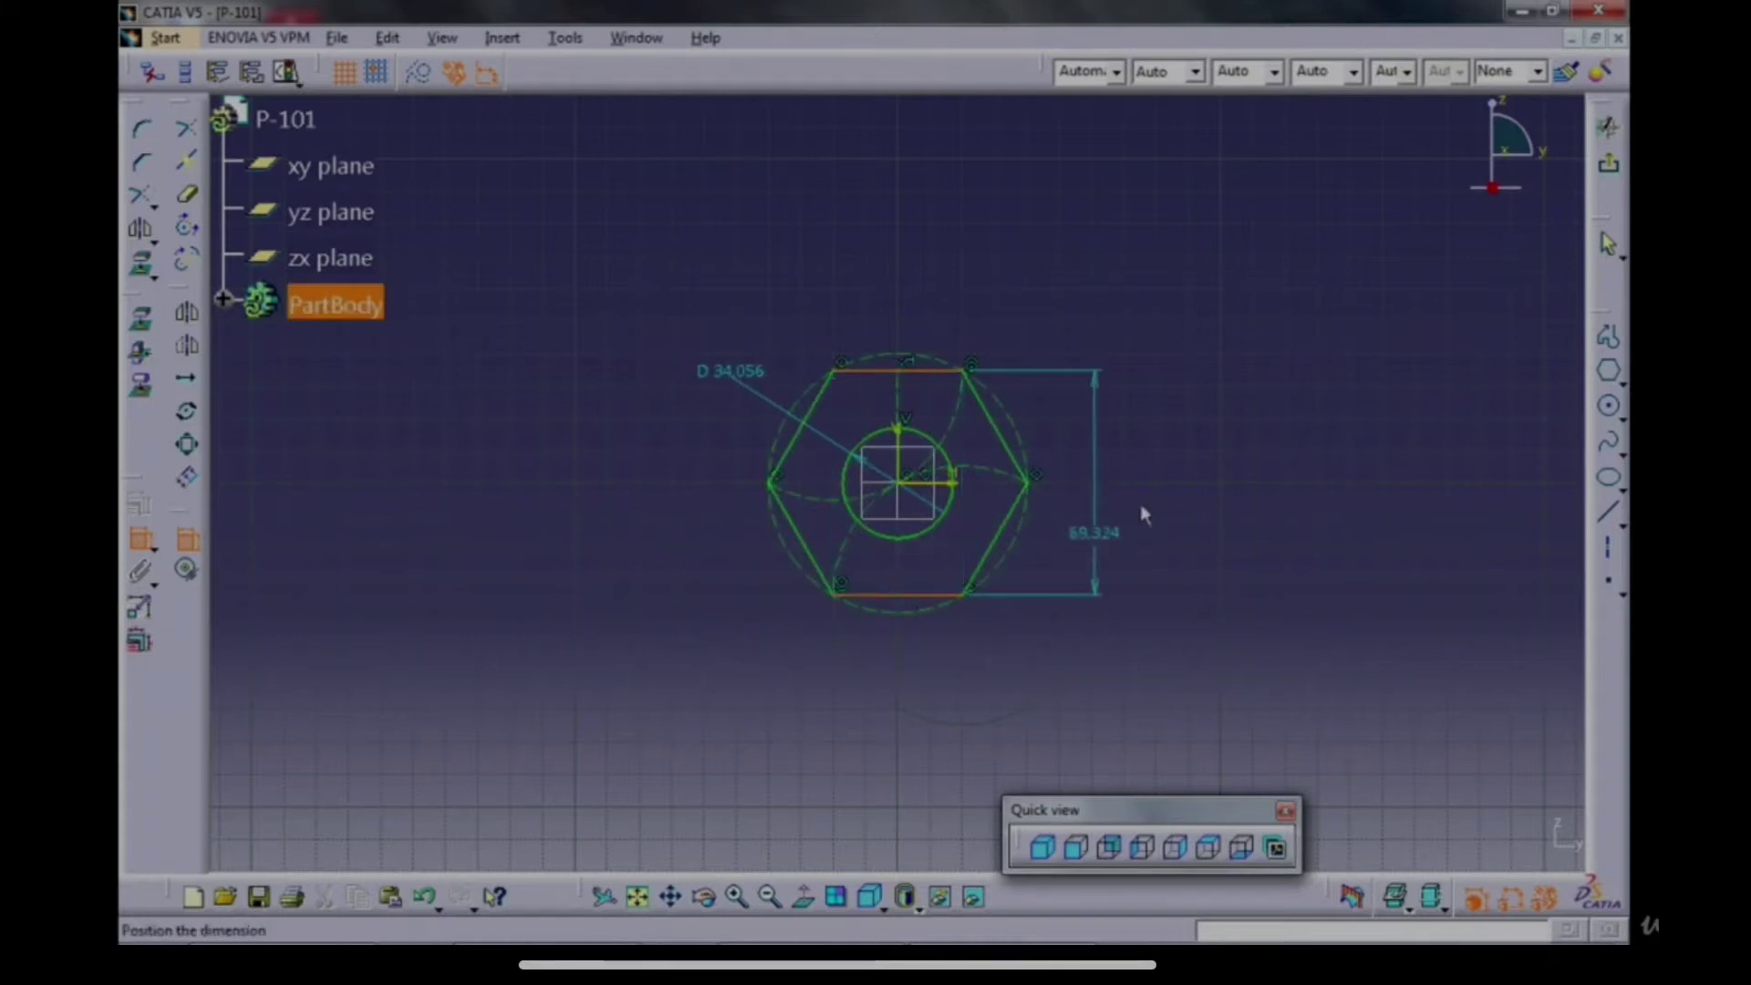
click(1129, 485)
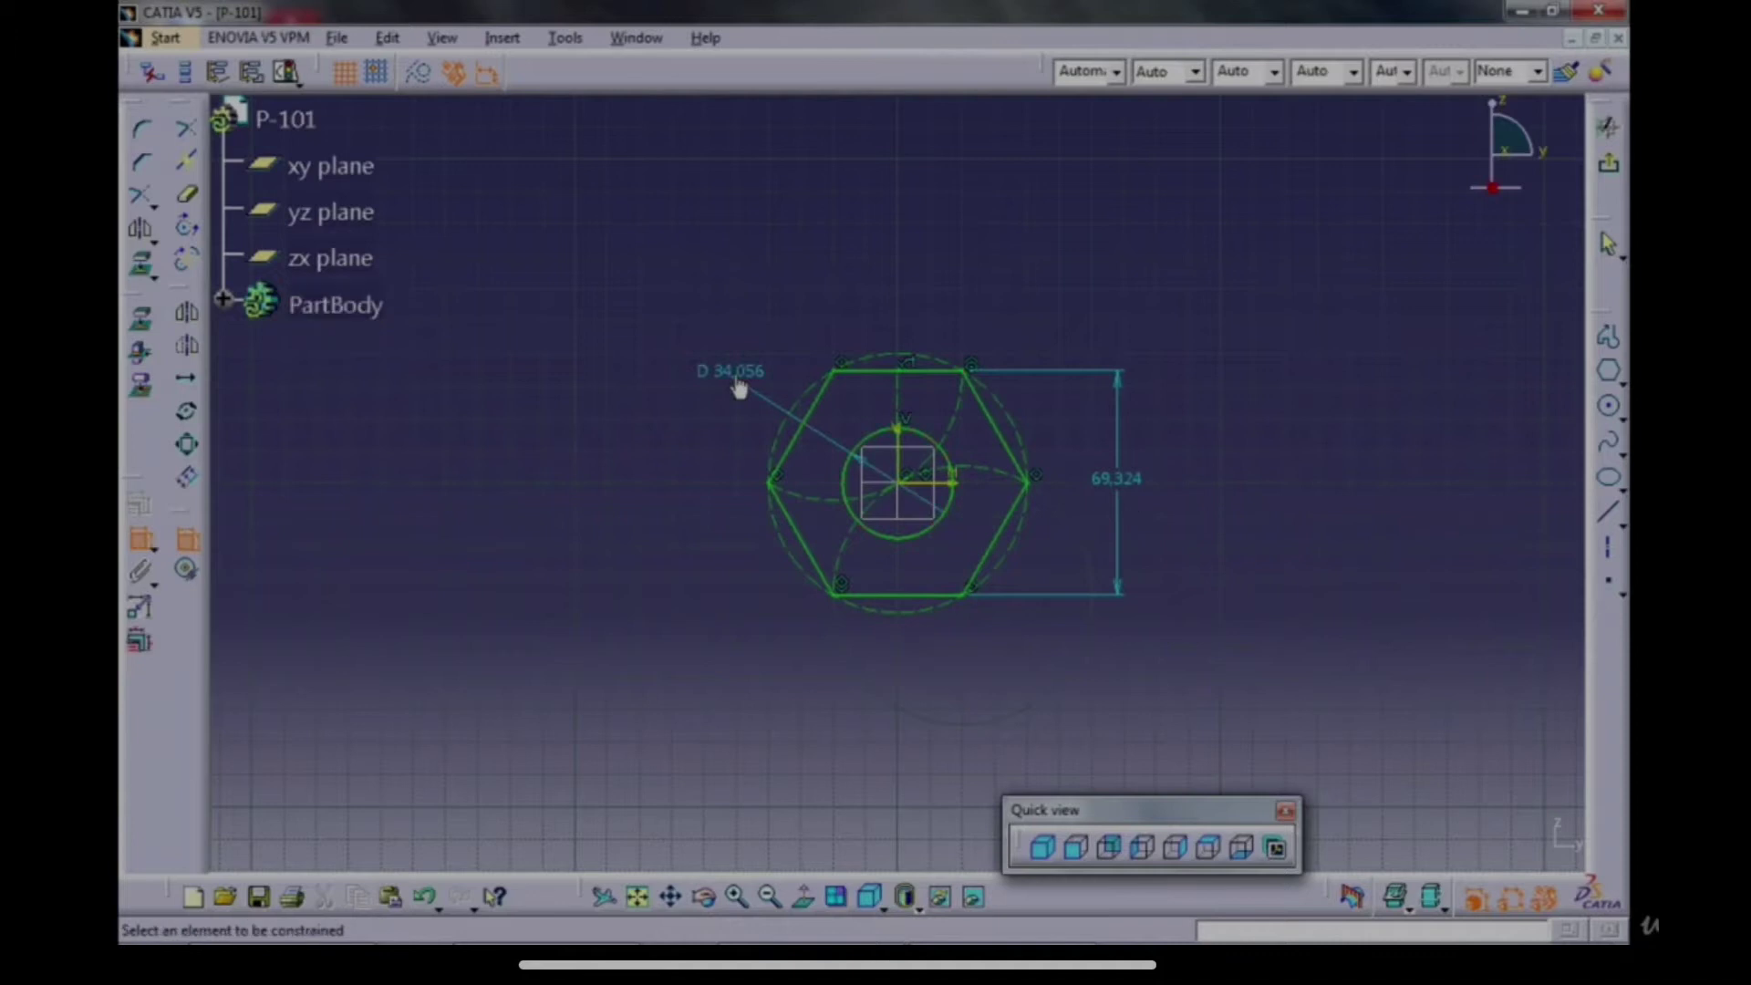
Set the circle's diameter to 20 mm and the hexagon's across-flats distance to 40 mm.
double_click(739, 388)
text(20mm)
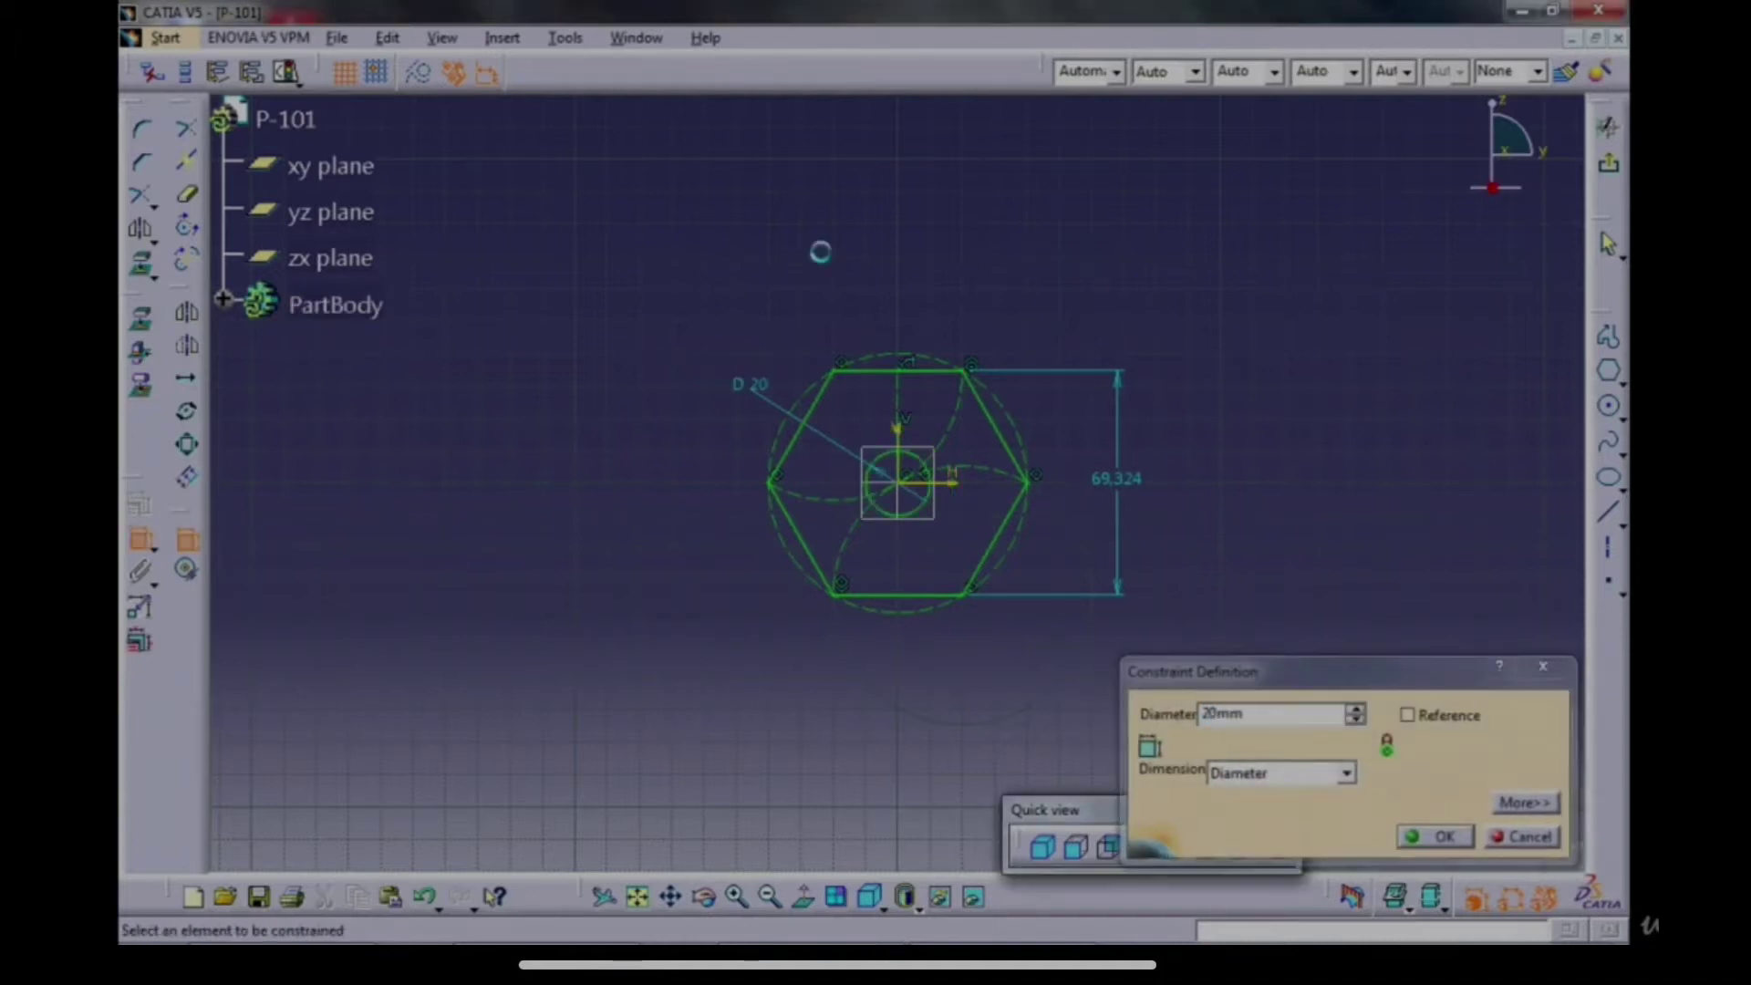
key(Return)
double_click(1134, 498)
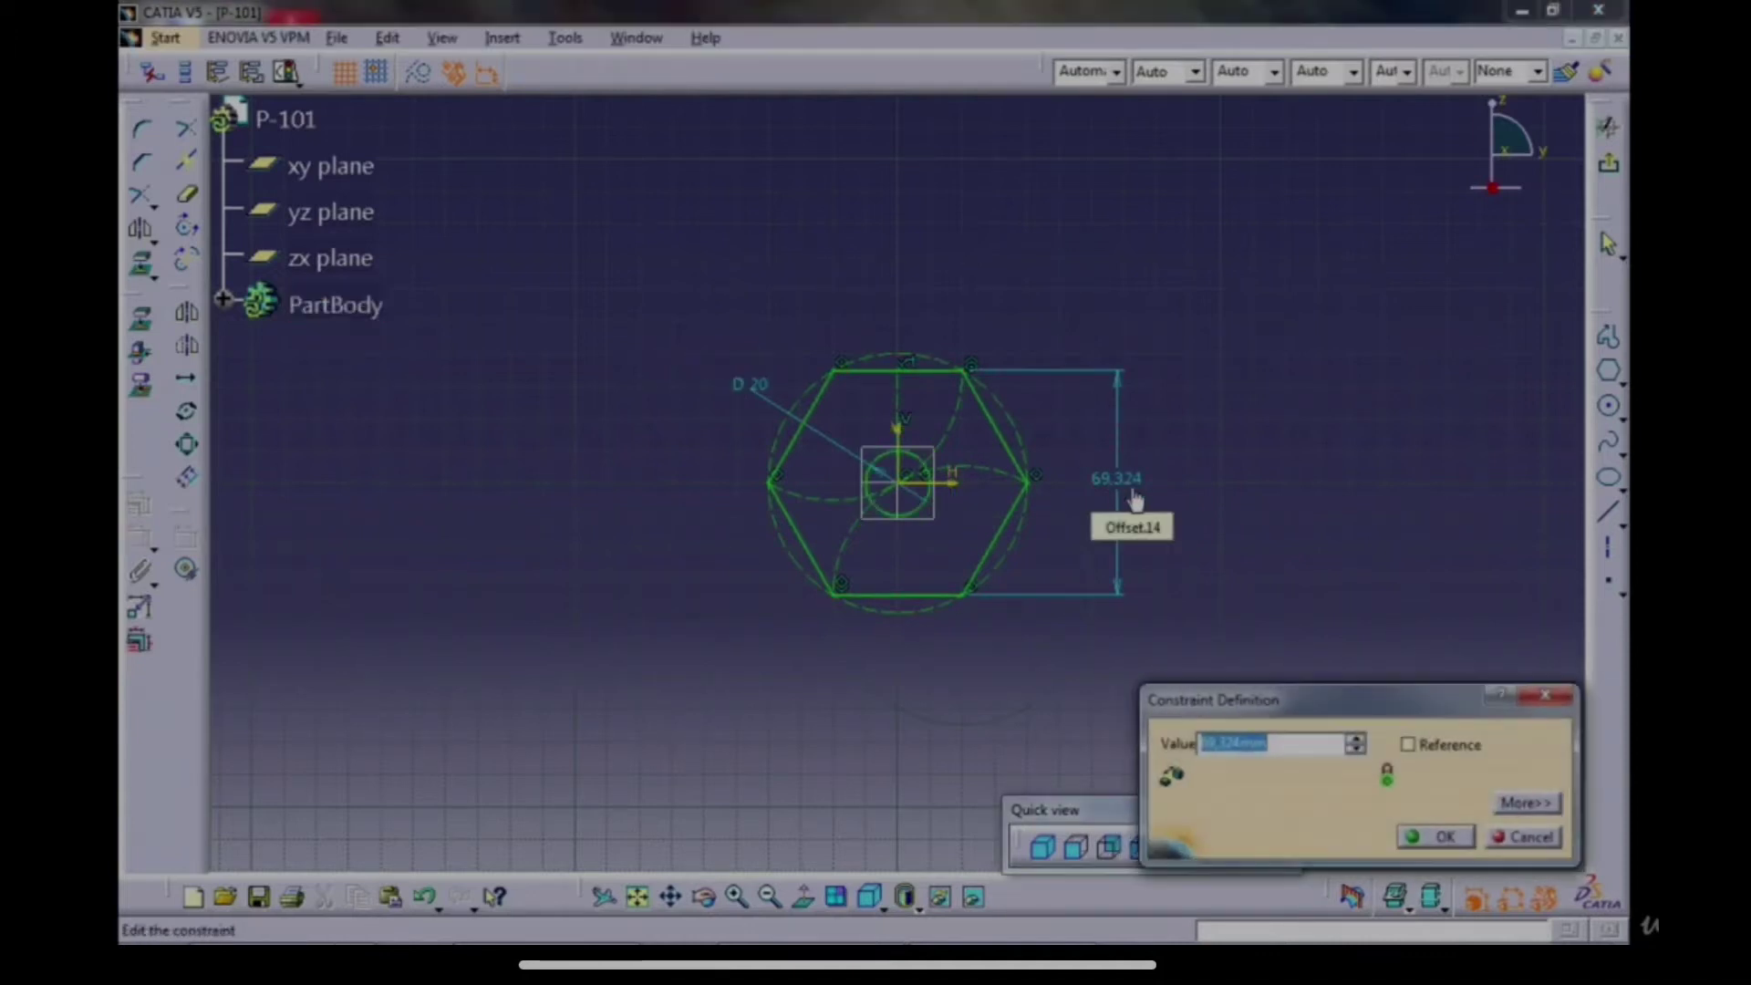
text(40)
key(Return)
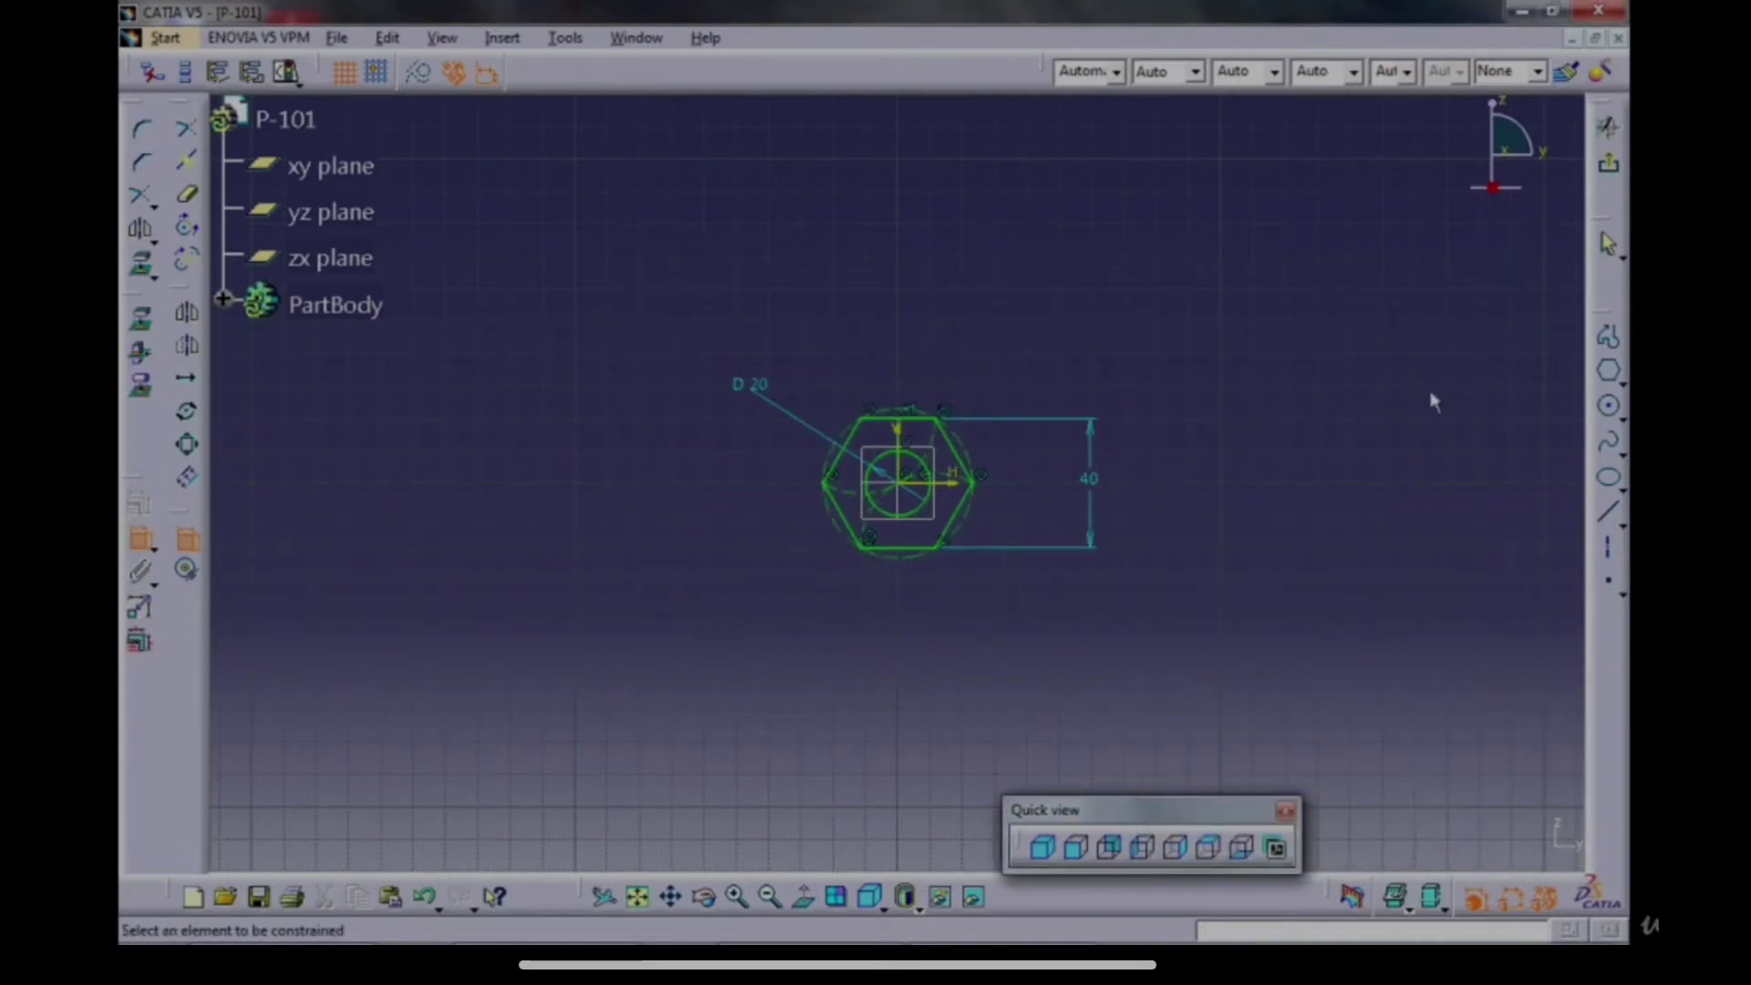
Finish the sketch and extrude it as a pad with a length of 10 mm.
click(1609, 172)
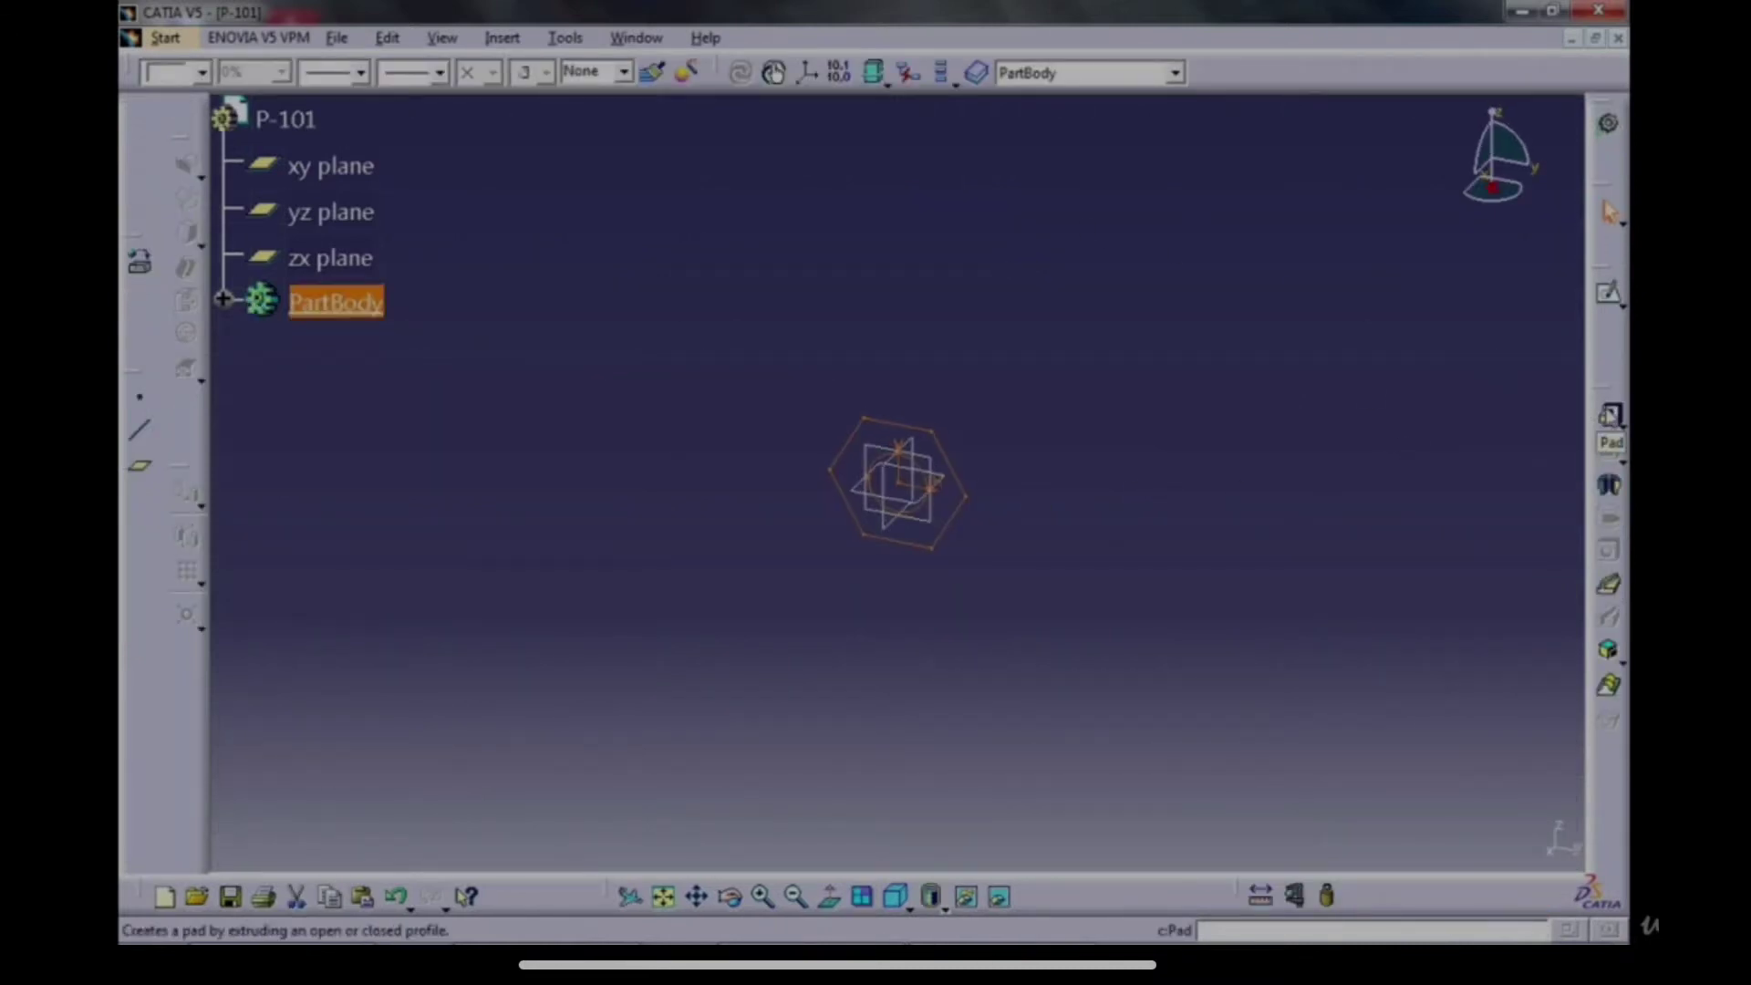
click(1609, 416)
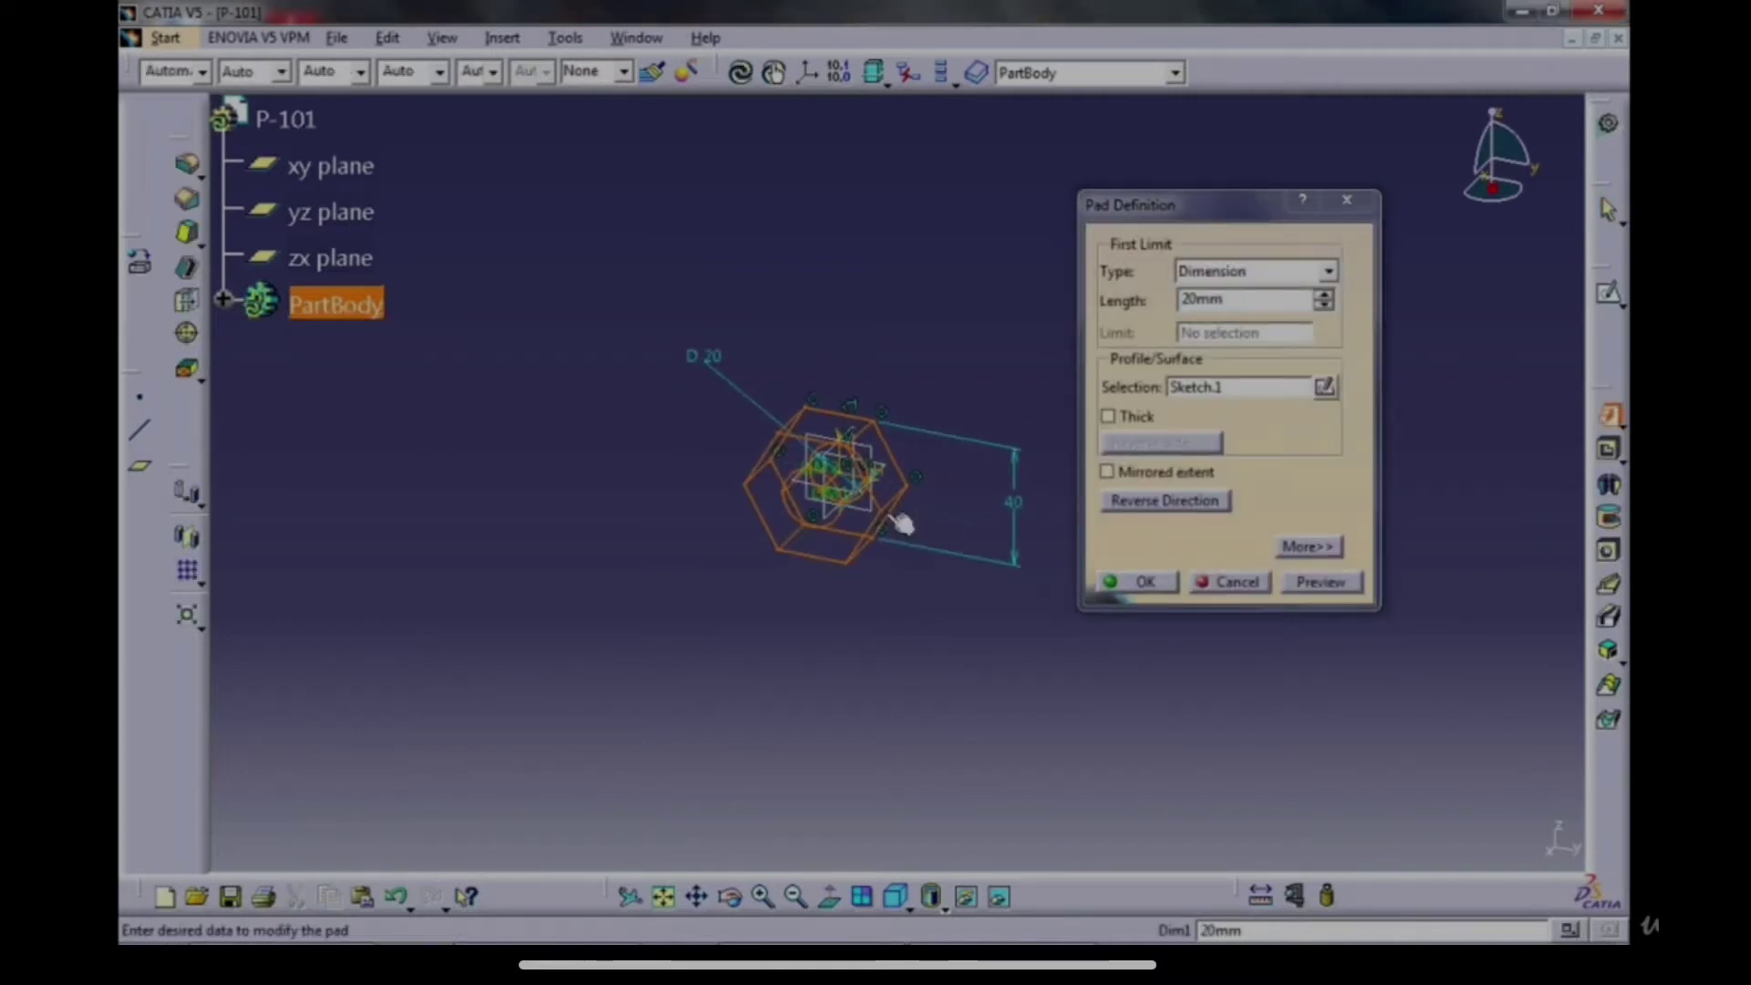
scroll(941, 529, up, 5)
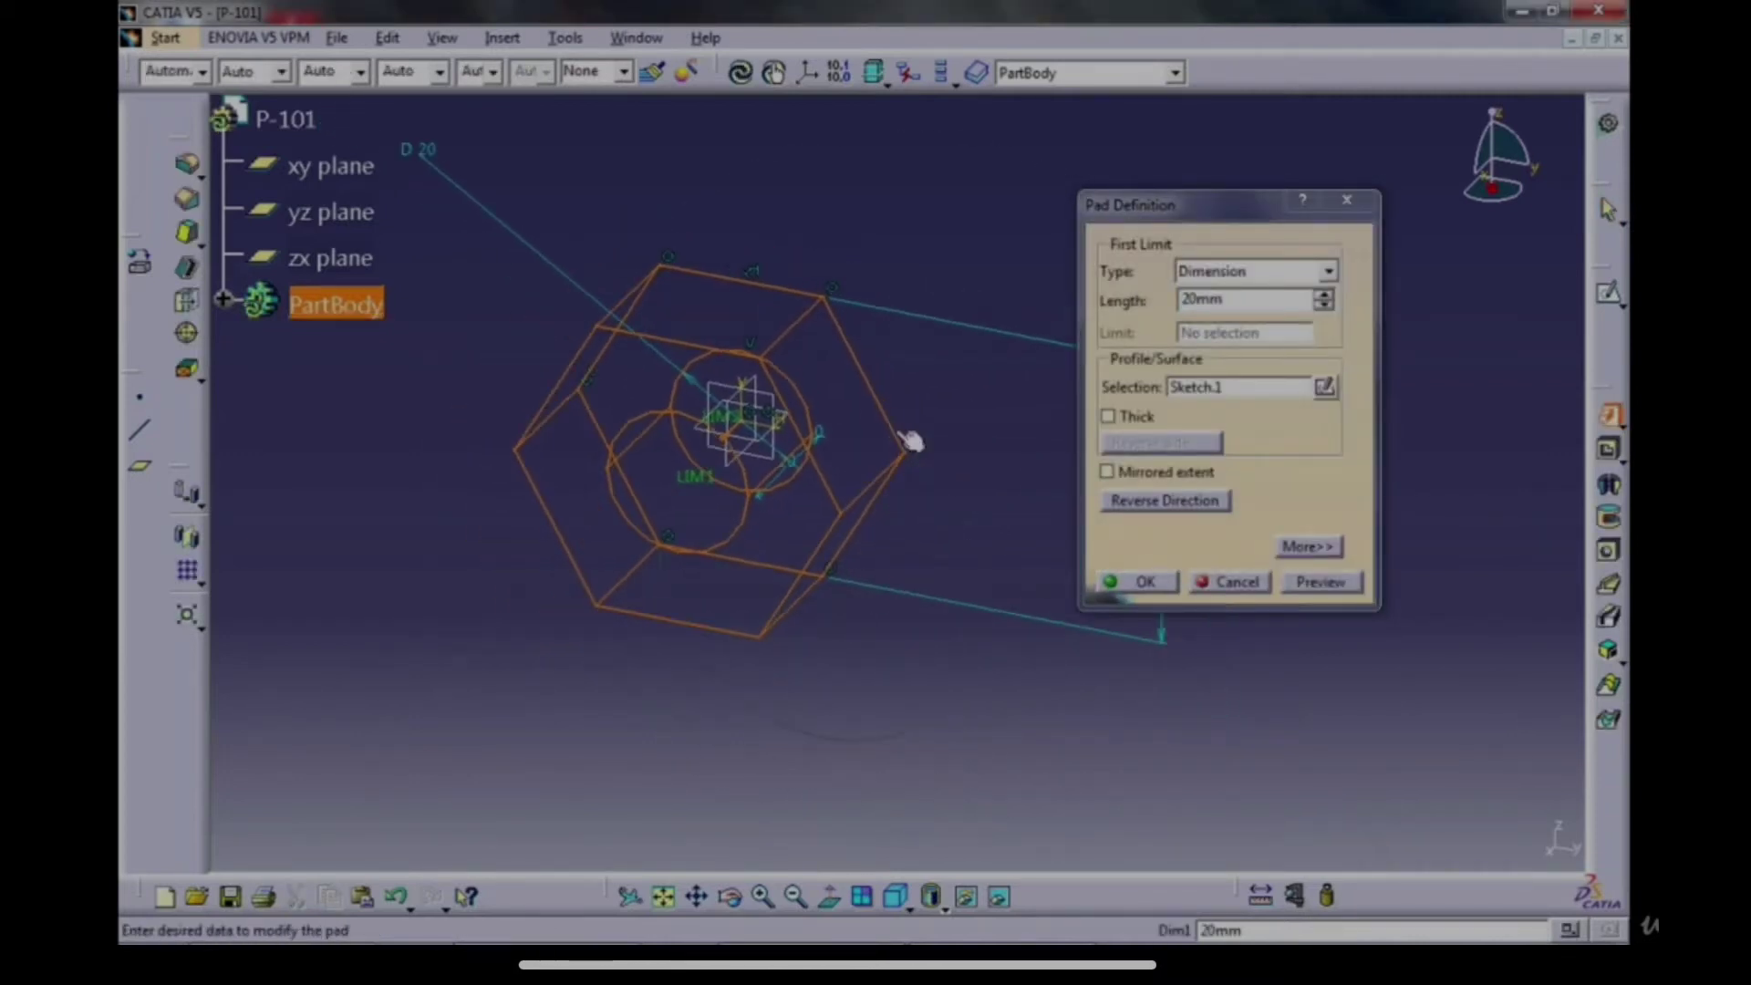
click(1324, 305)
click(1324, 305)
click(1324, 305)
click(1324, 305)
click(1324, 305)
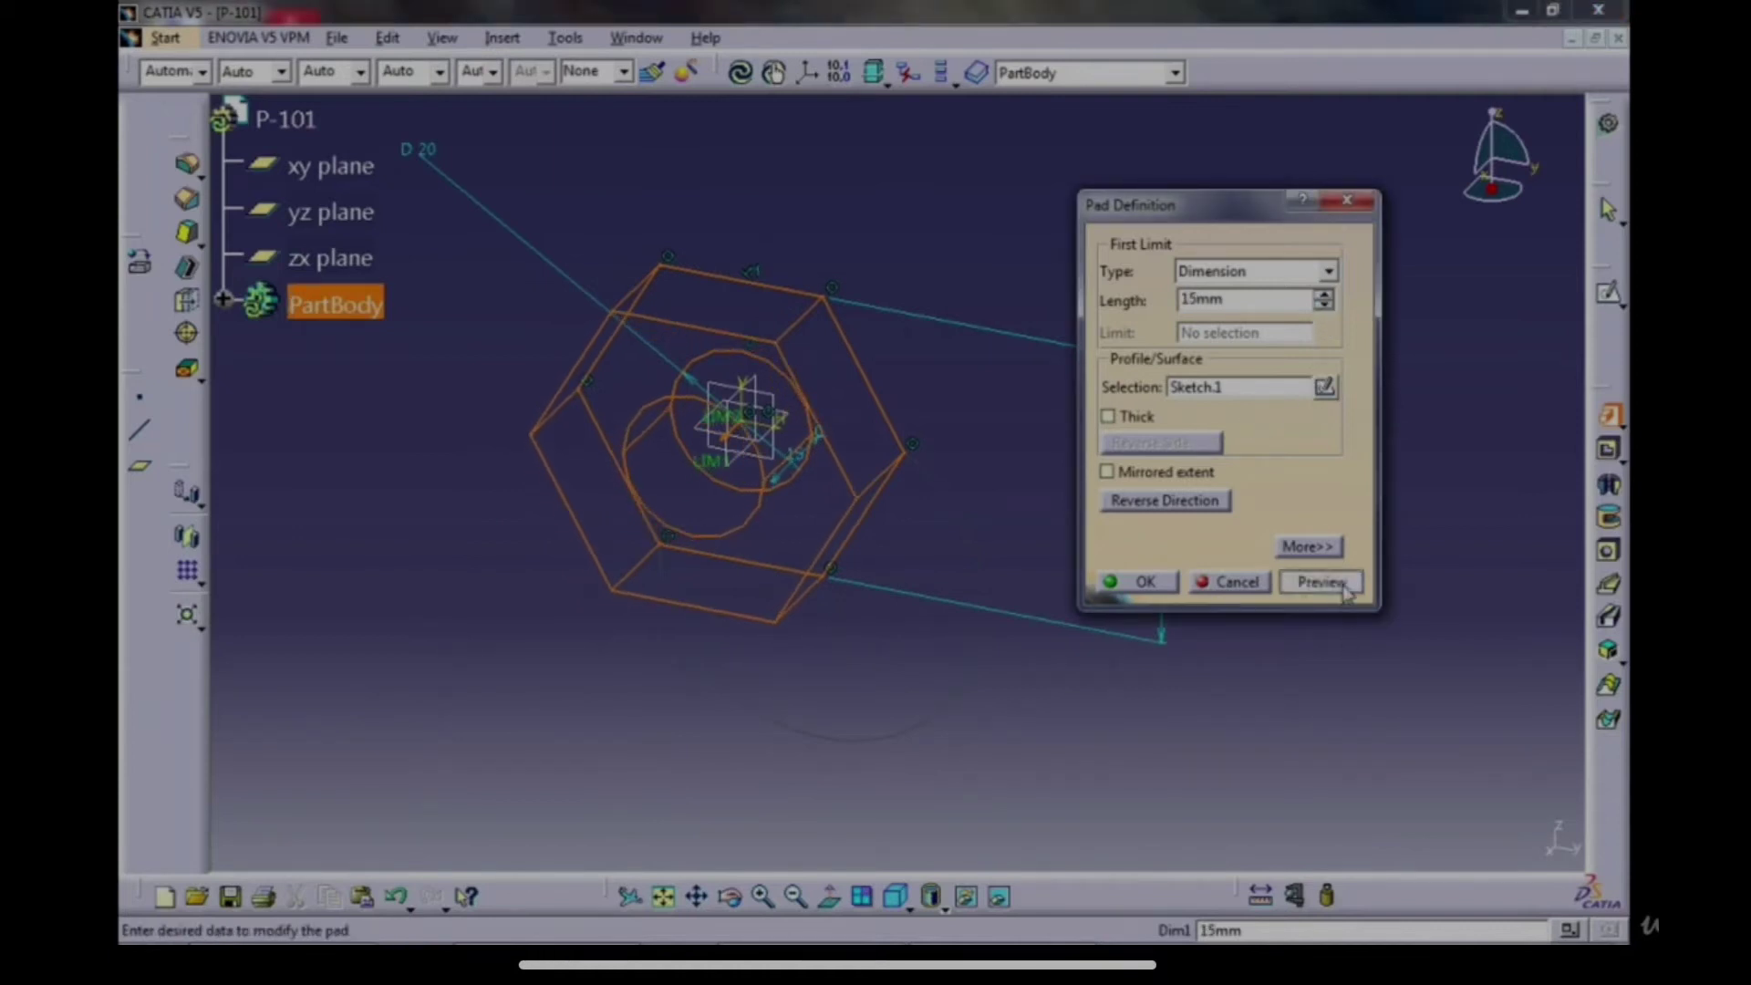
click(1346, 591)
click(1324, 305)
click(1324, 305)
click(1324, 306)
click(1324, 306)
click(1324, 306)
click(1320, 582)
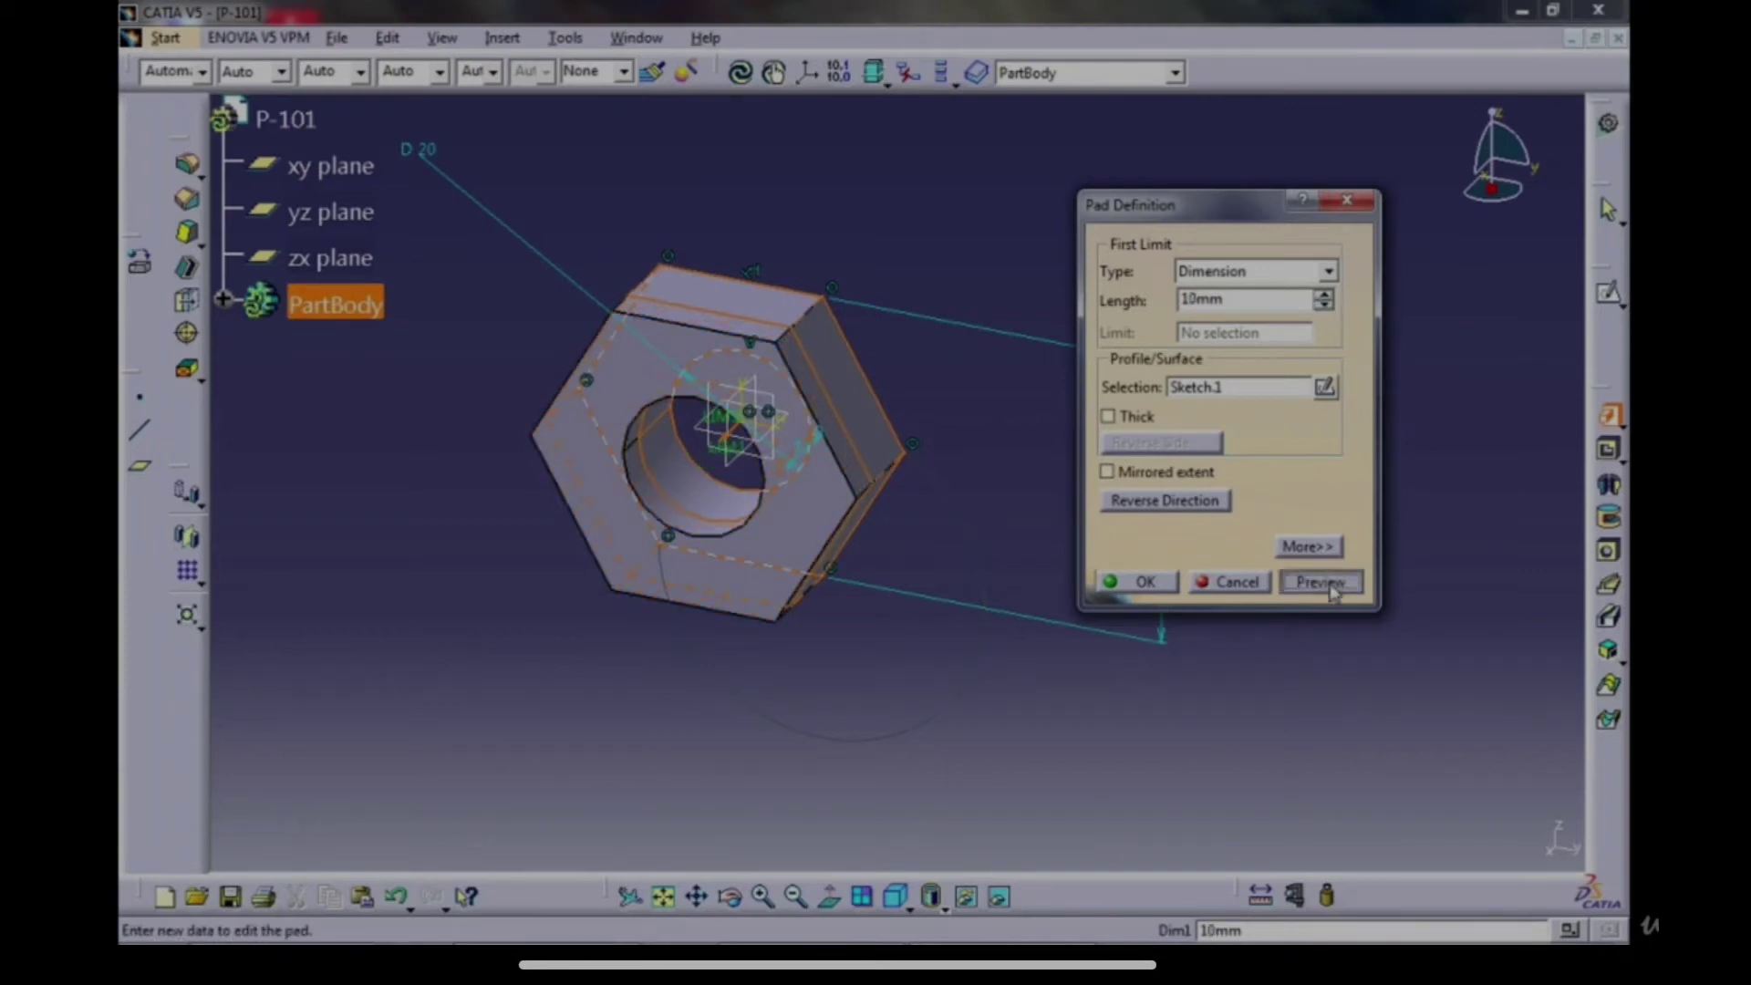
click(1143, 582)
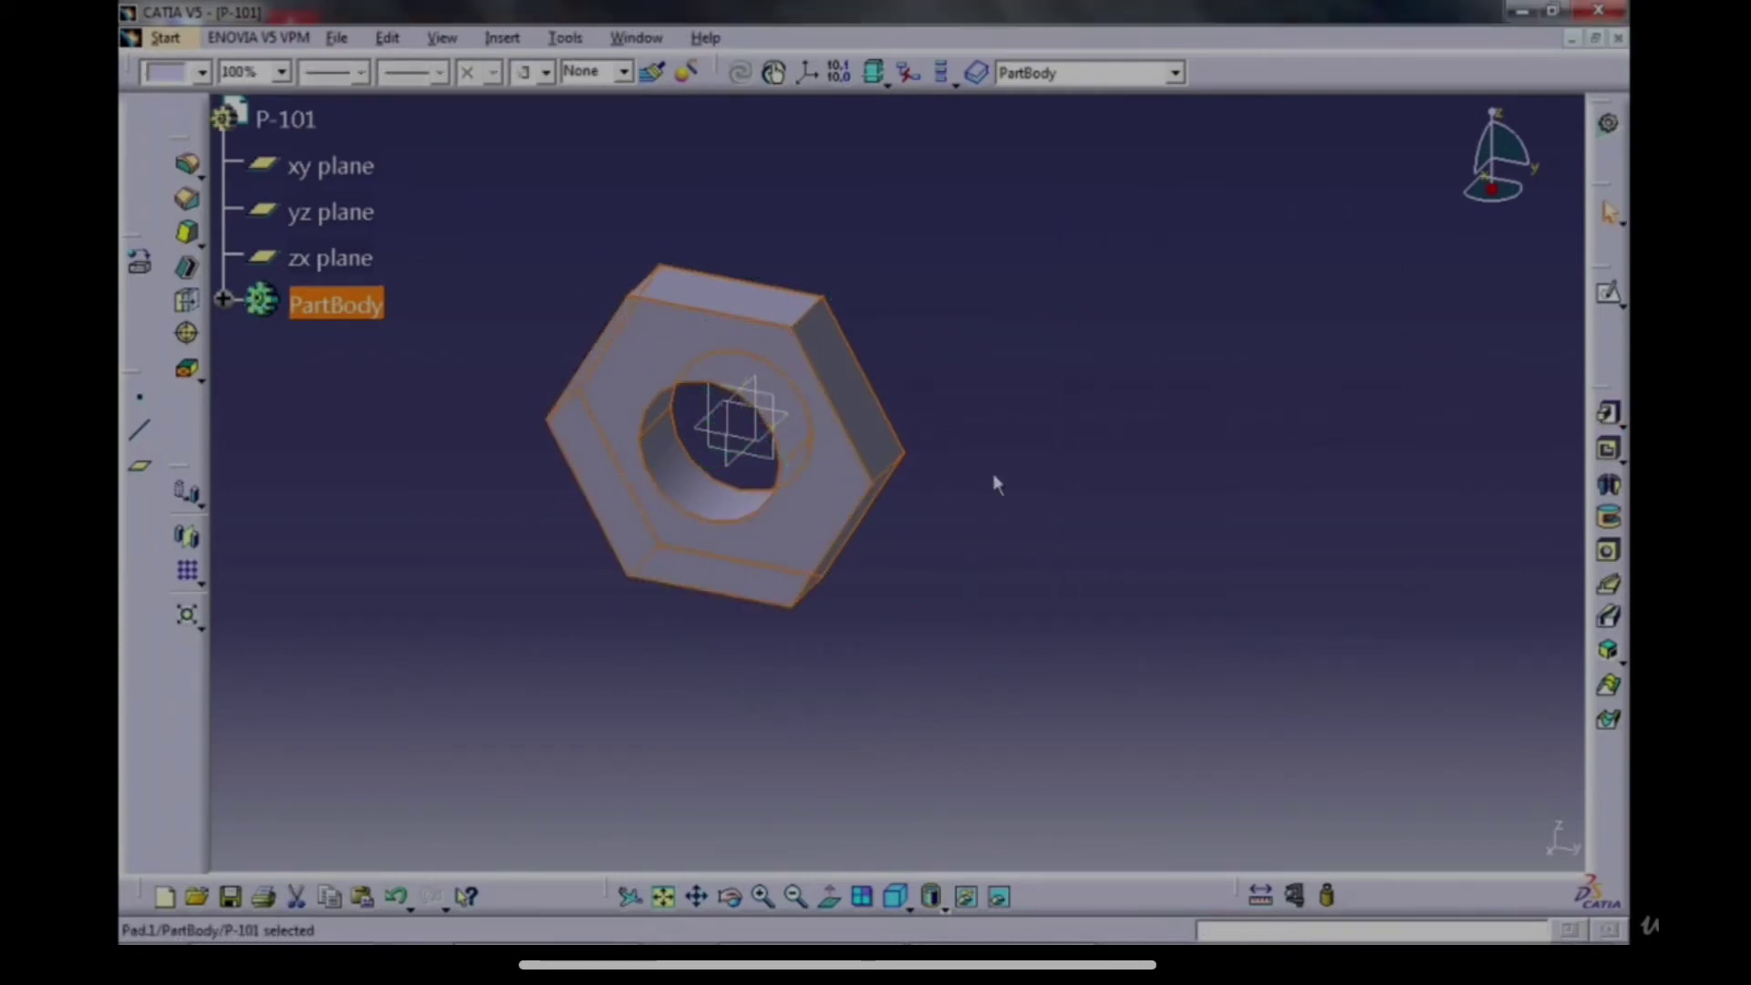
click(959, 397)
middle_drag(958, 393, 1094, 500)
middle_click(1094, 500)
middle_click(1094, 500)
middle_click(1094, 500)
middle_drag(658, 472, 993, 462)
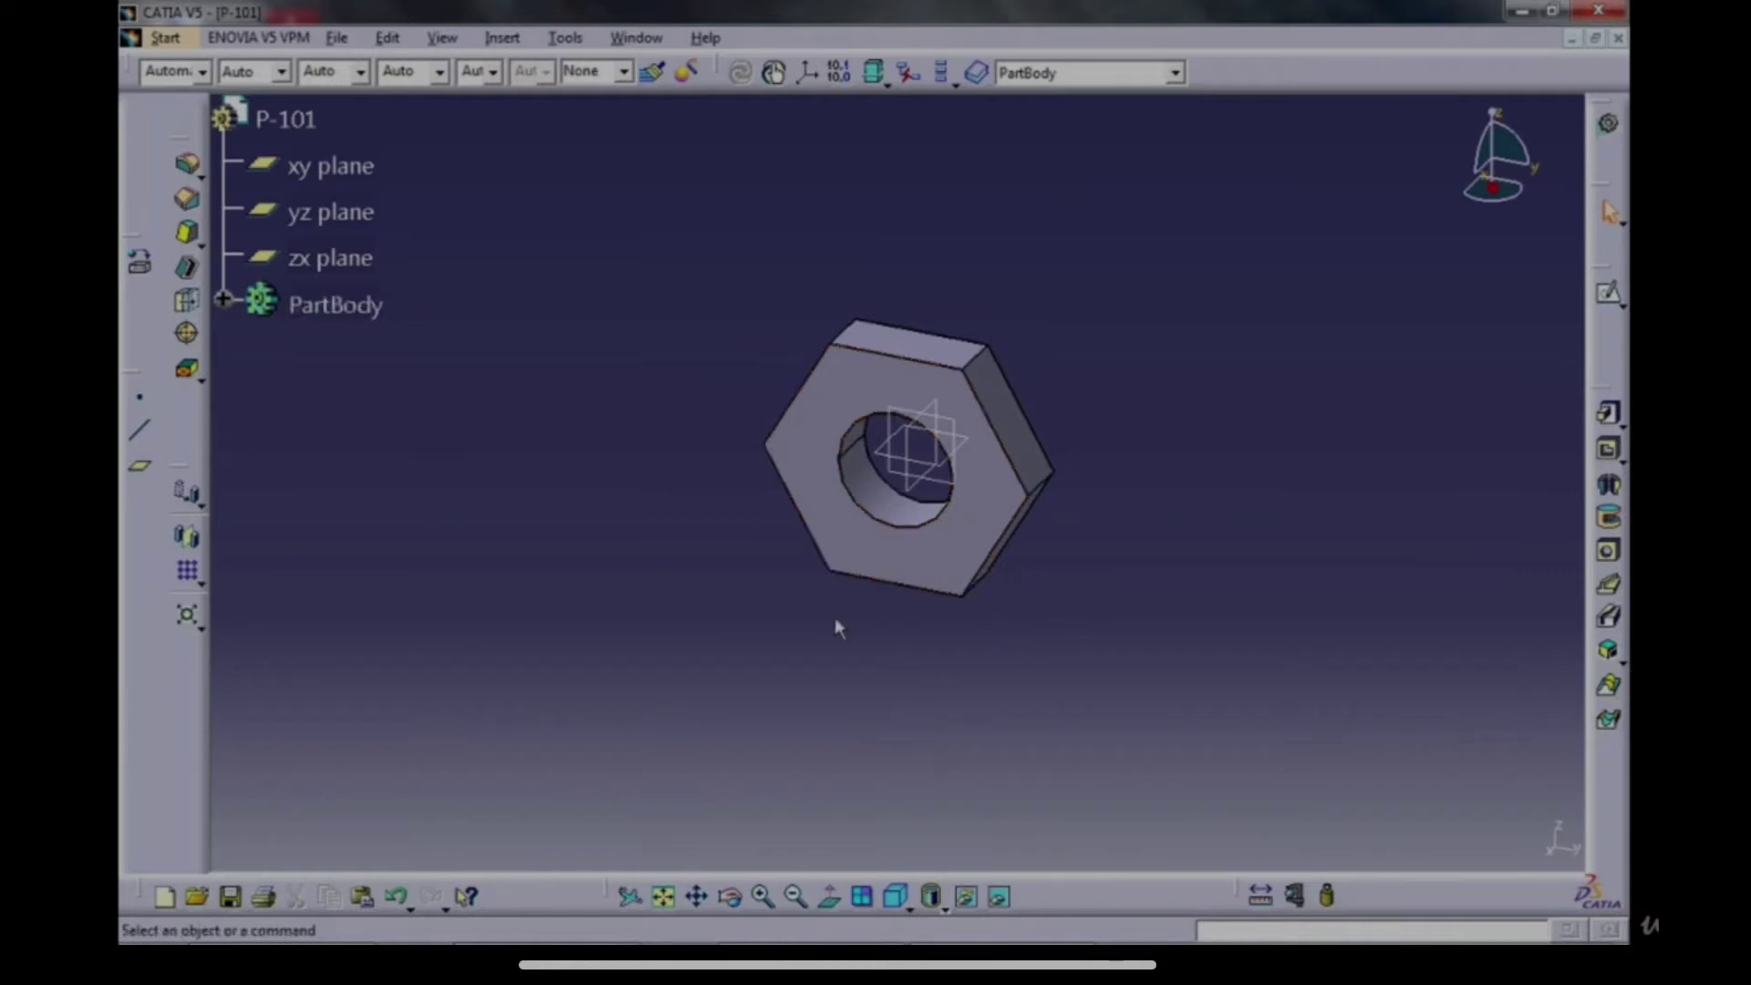
Create a new drawing in the Drafting workbench with an empty sheet layout, ISO standard, A3 format and 1:1 scale.
click(165, 38)
mouse_move(254, 128)
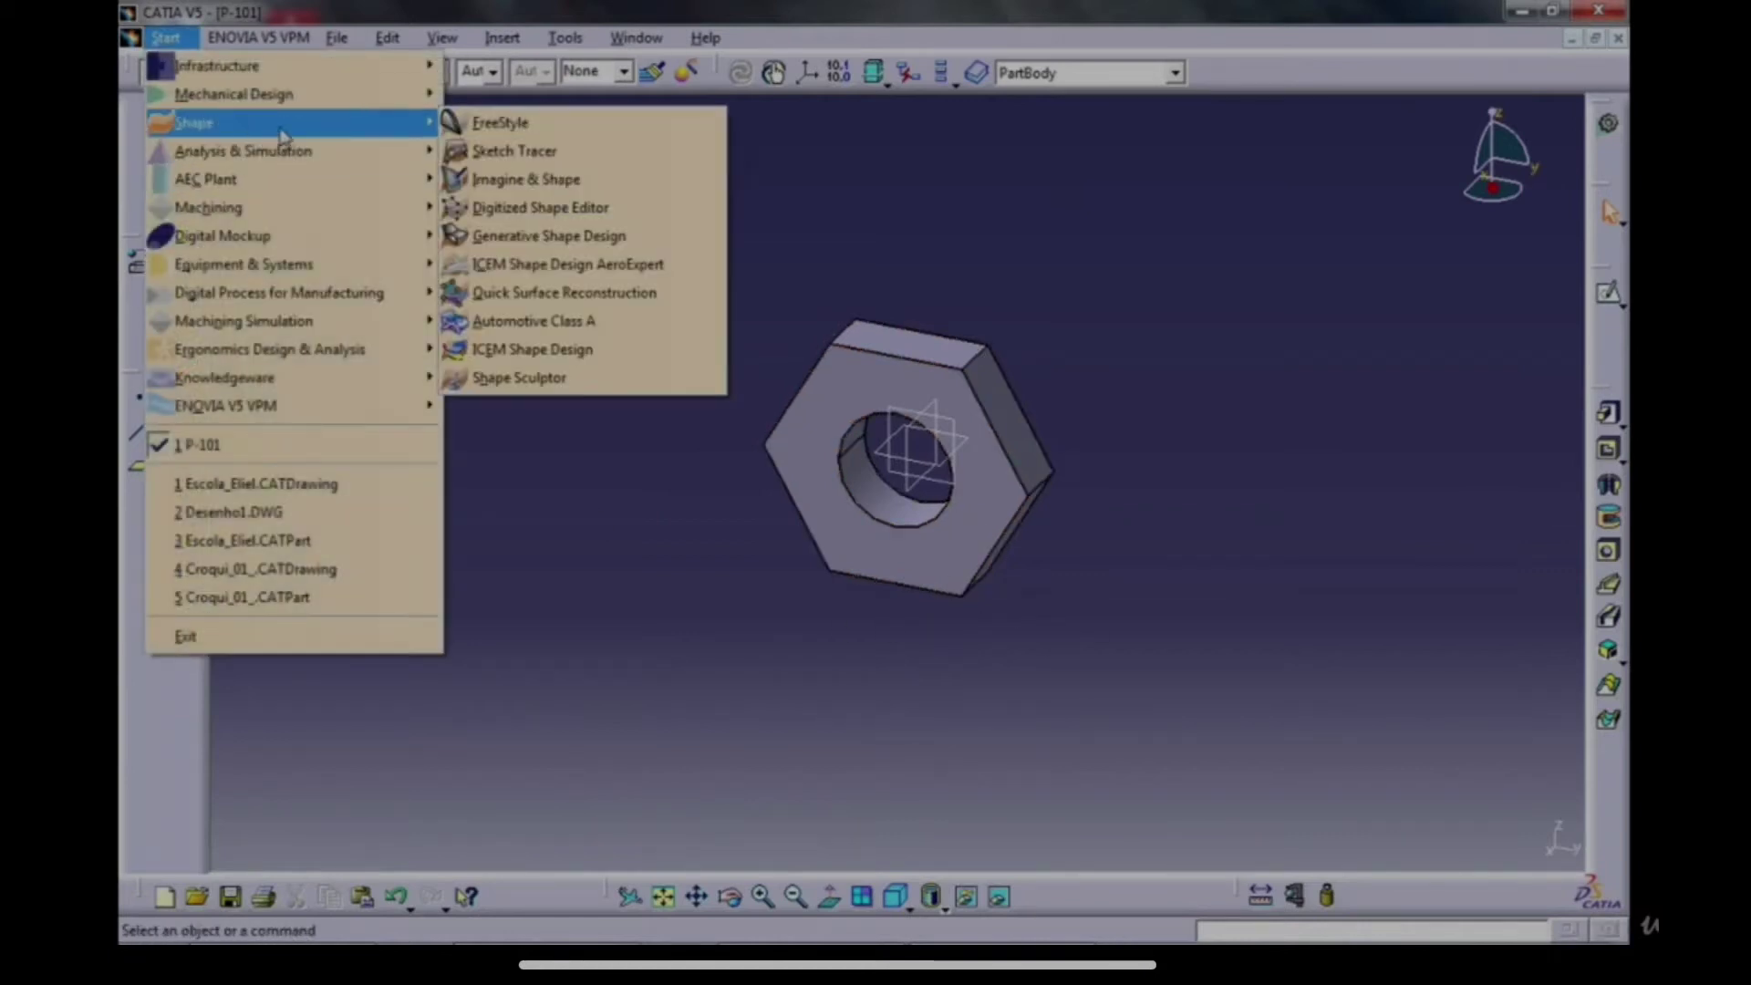
mouse_move(301, 95)
click(547, 326)
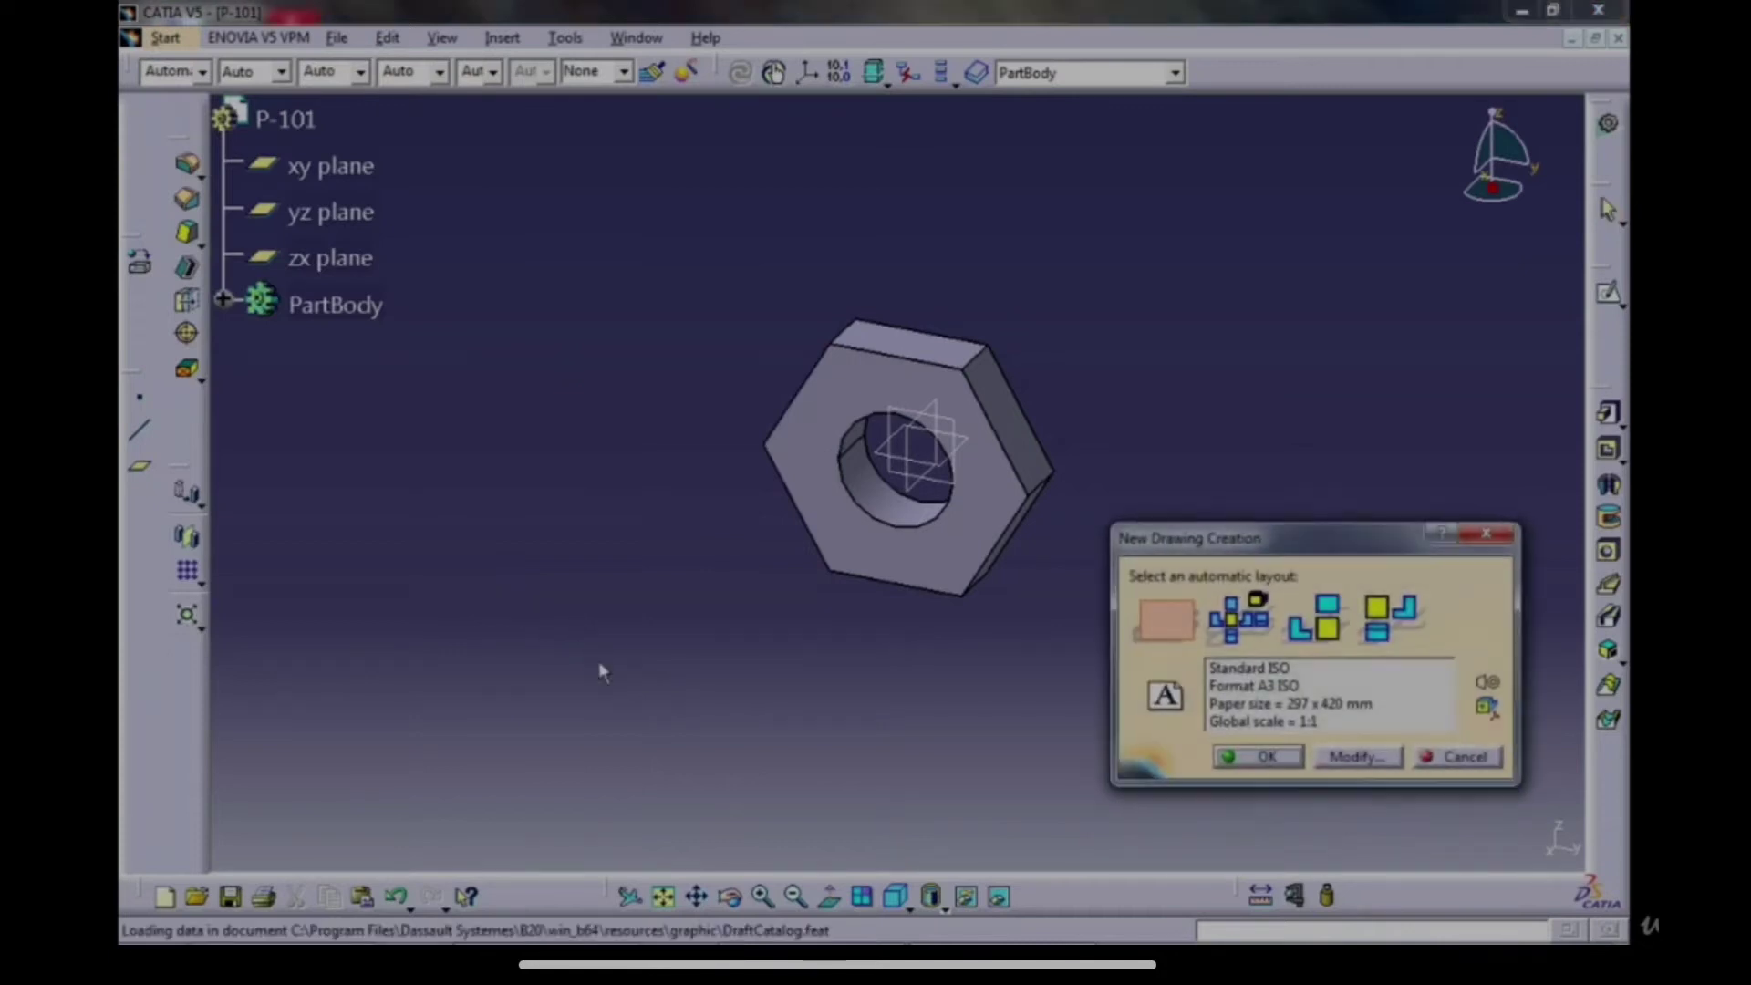
click(1231, 757)
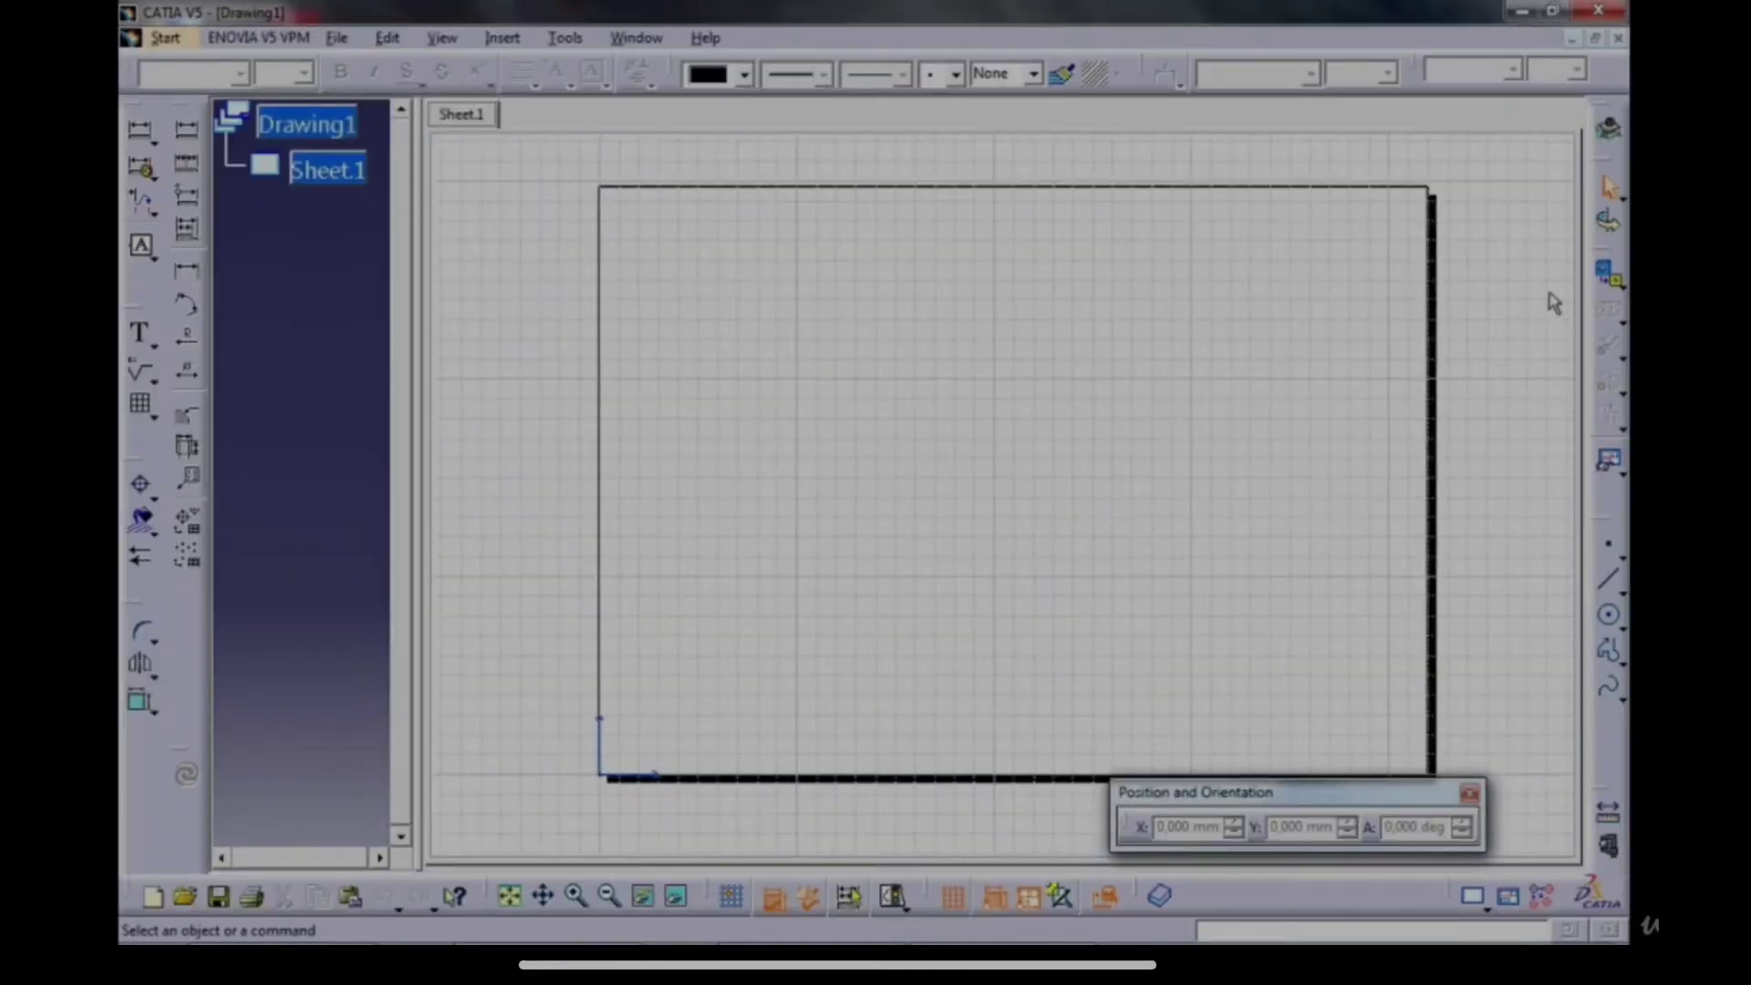
Create a front view from the nut's hexagonal face in part P-101 and move it toward the sheet's upper left area.
click(1604, 279)
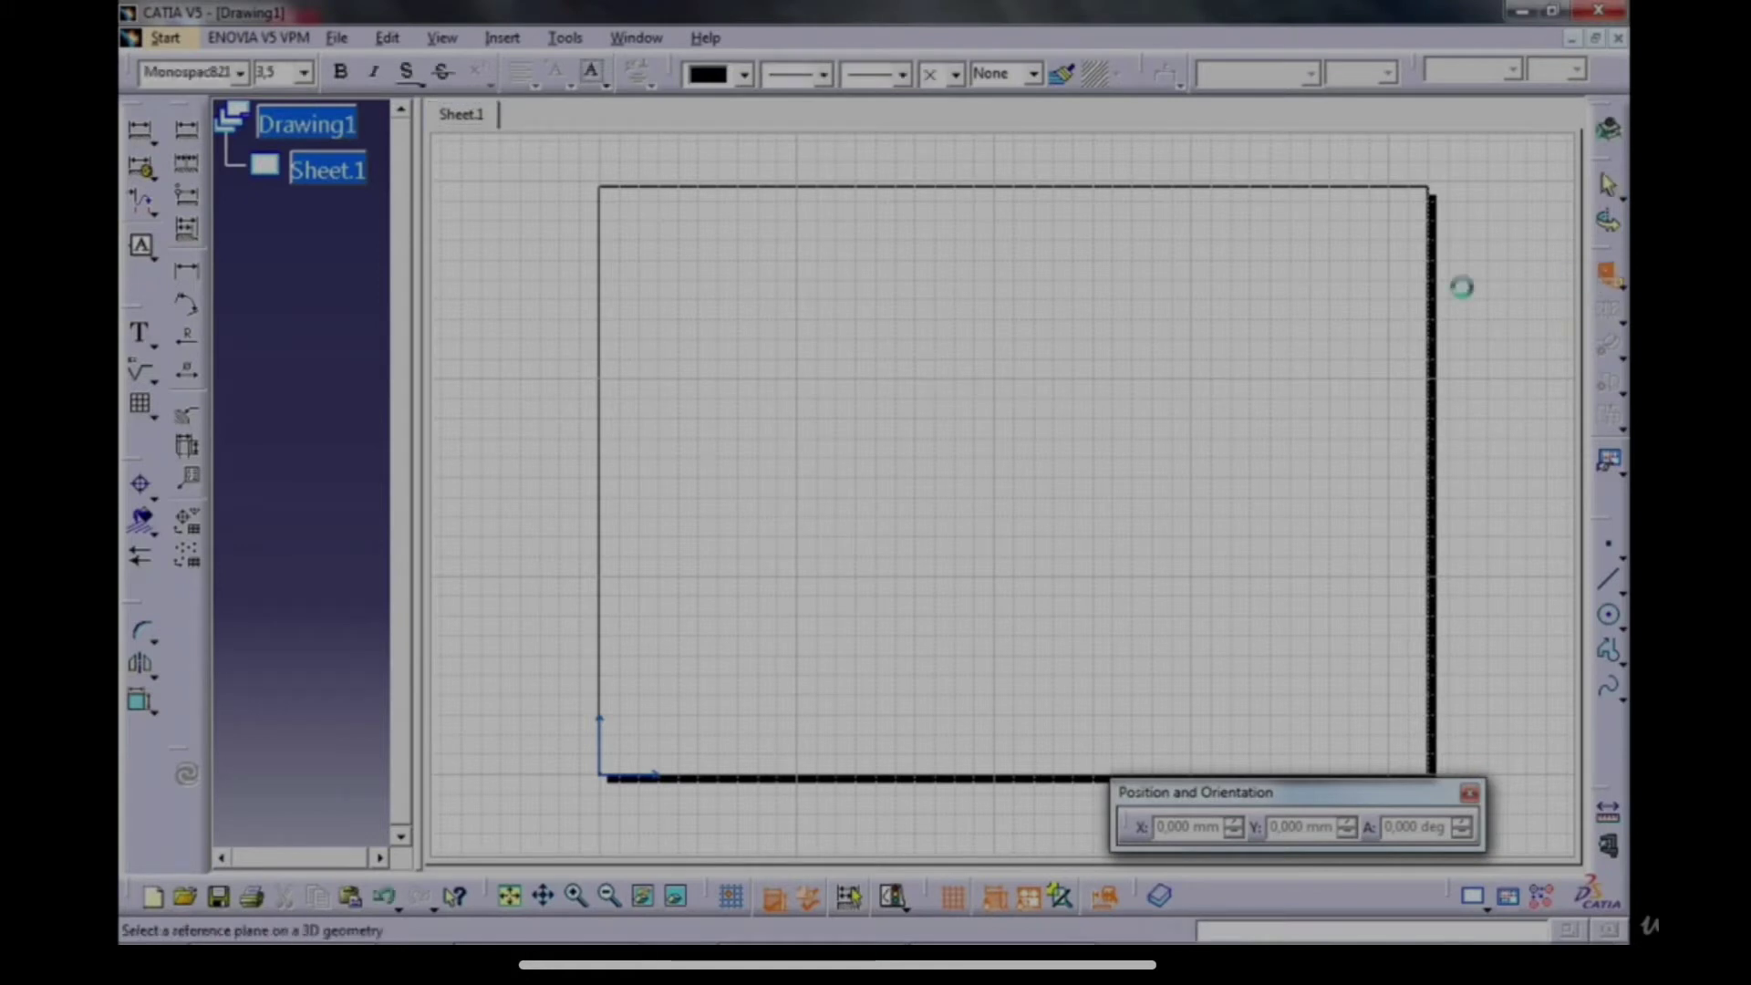
click(635, 37)
click(670, 183)
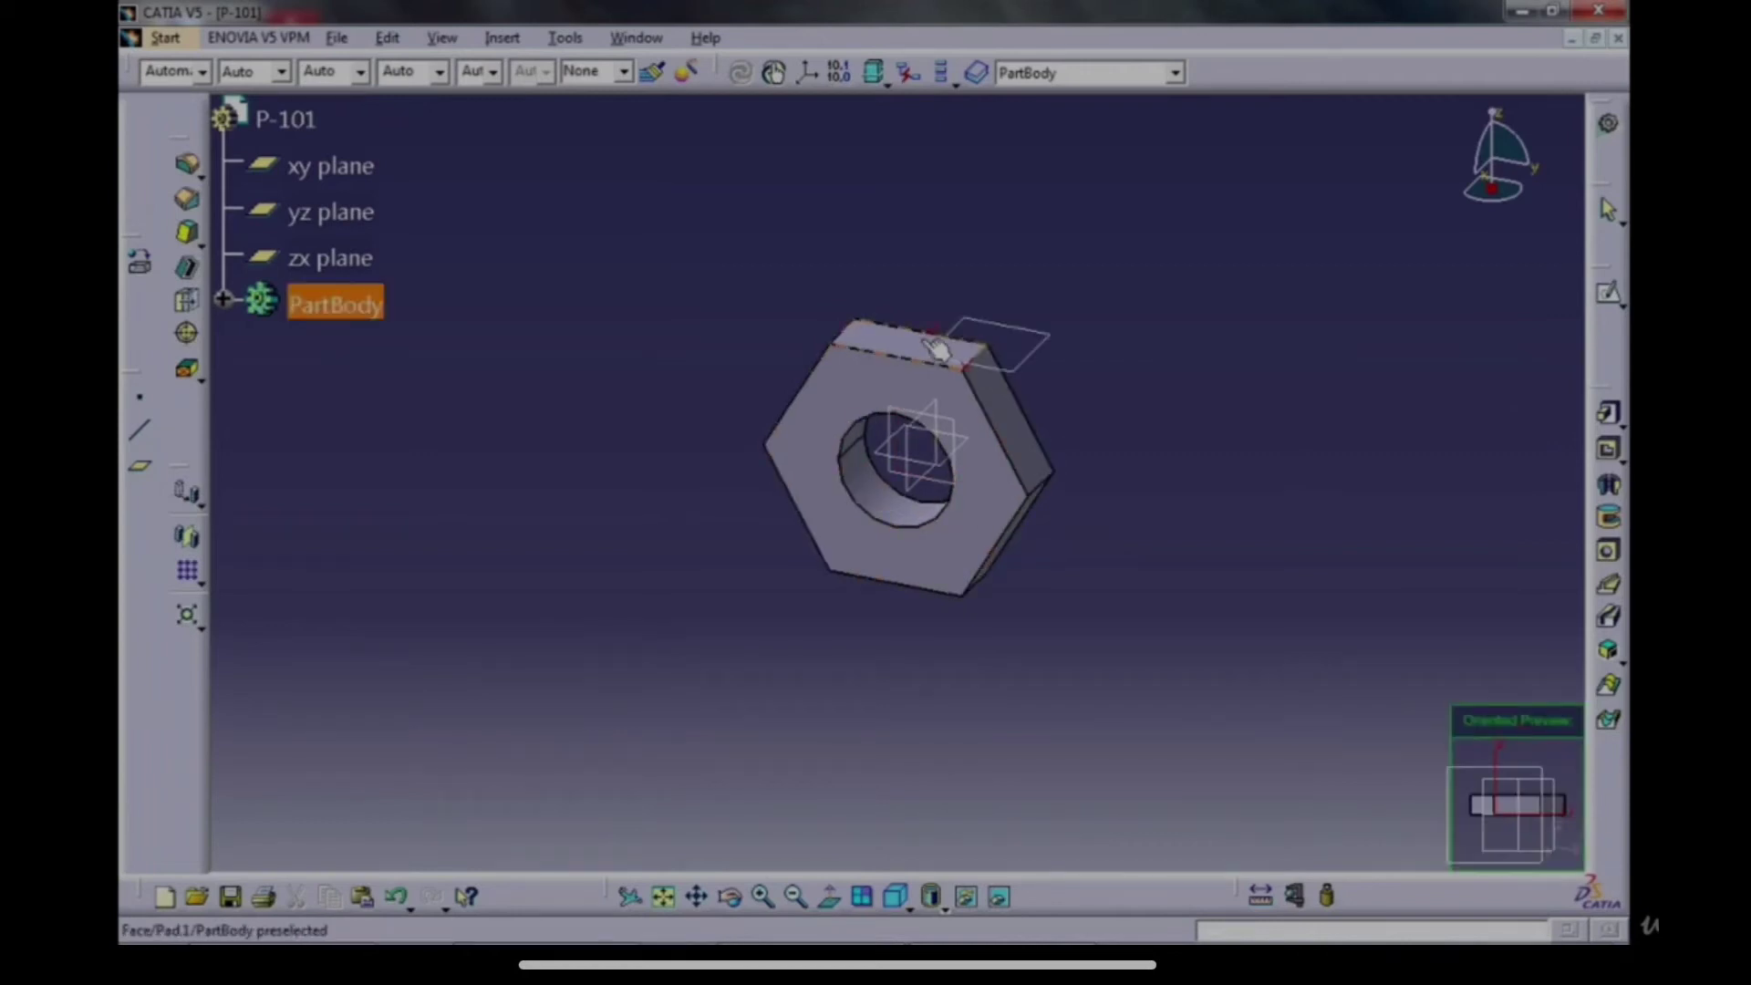
click(1000, 531)
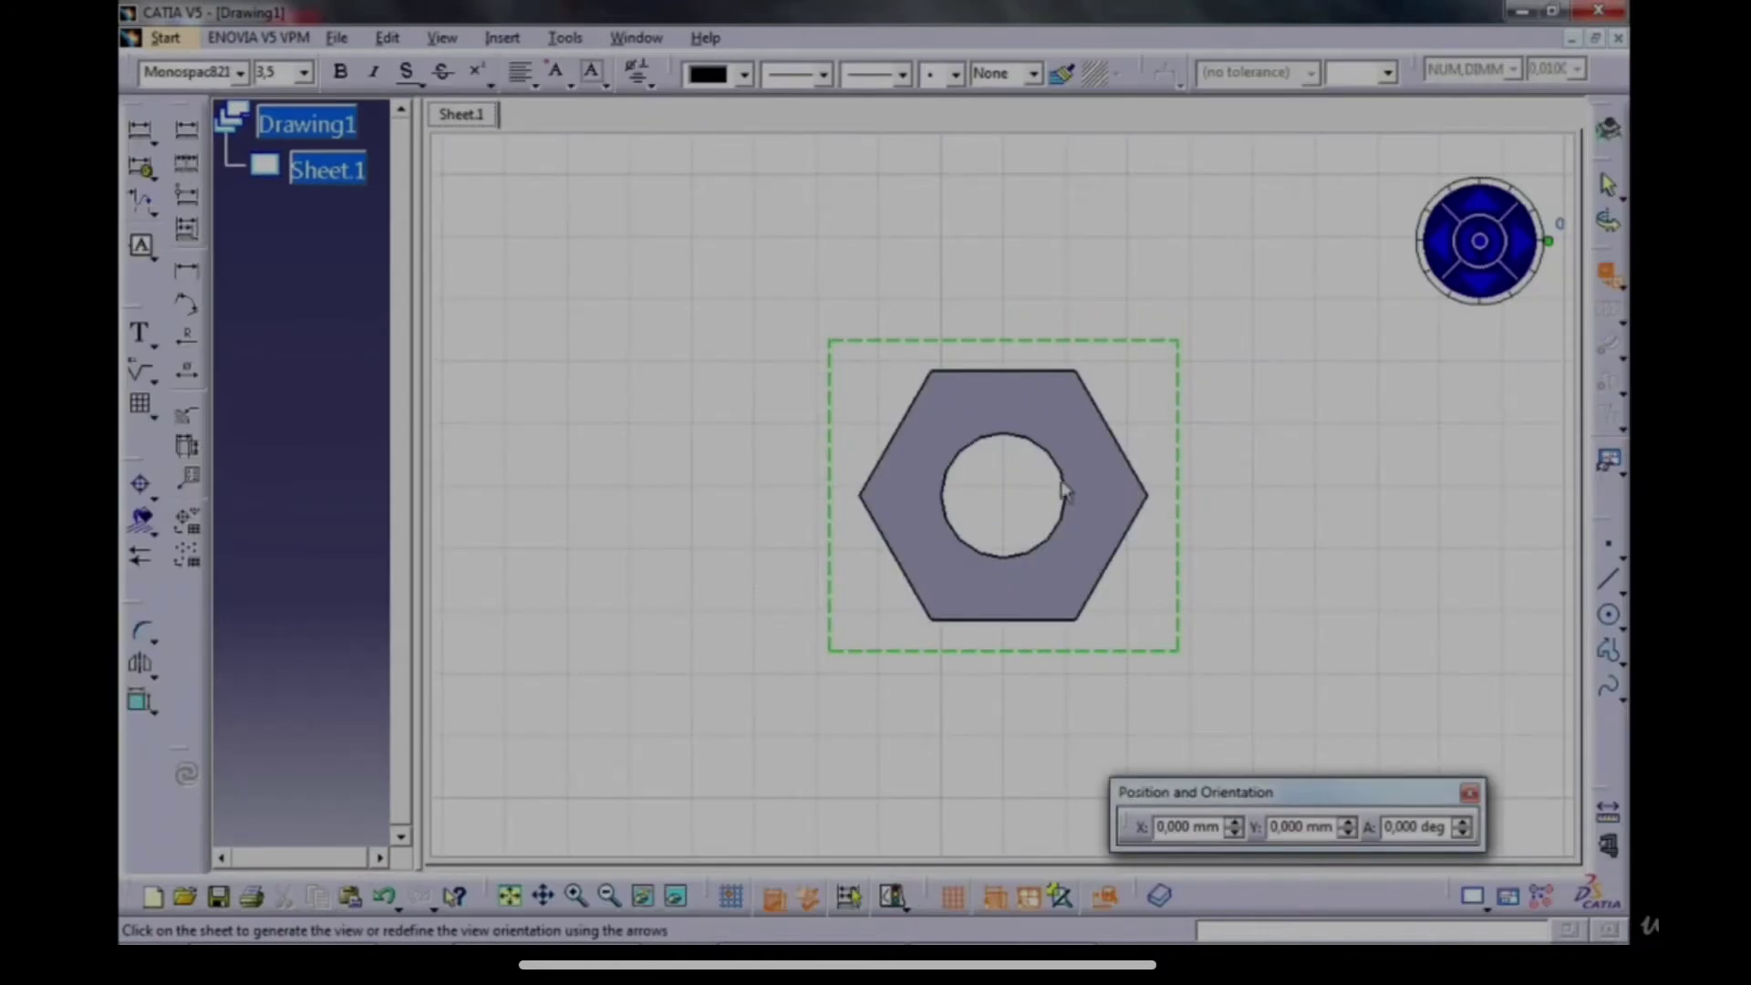
ctrl+middle_drag(1062, 490, 1068, 605)
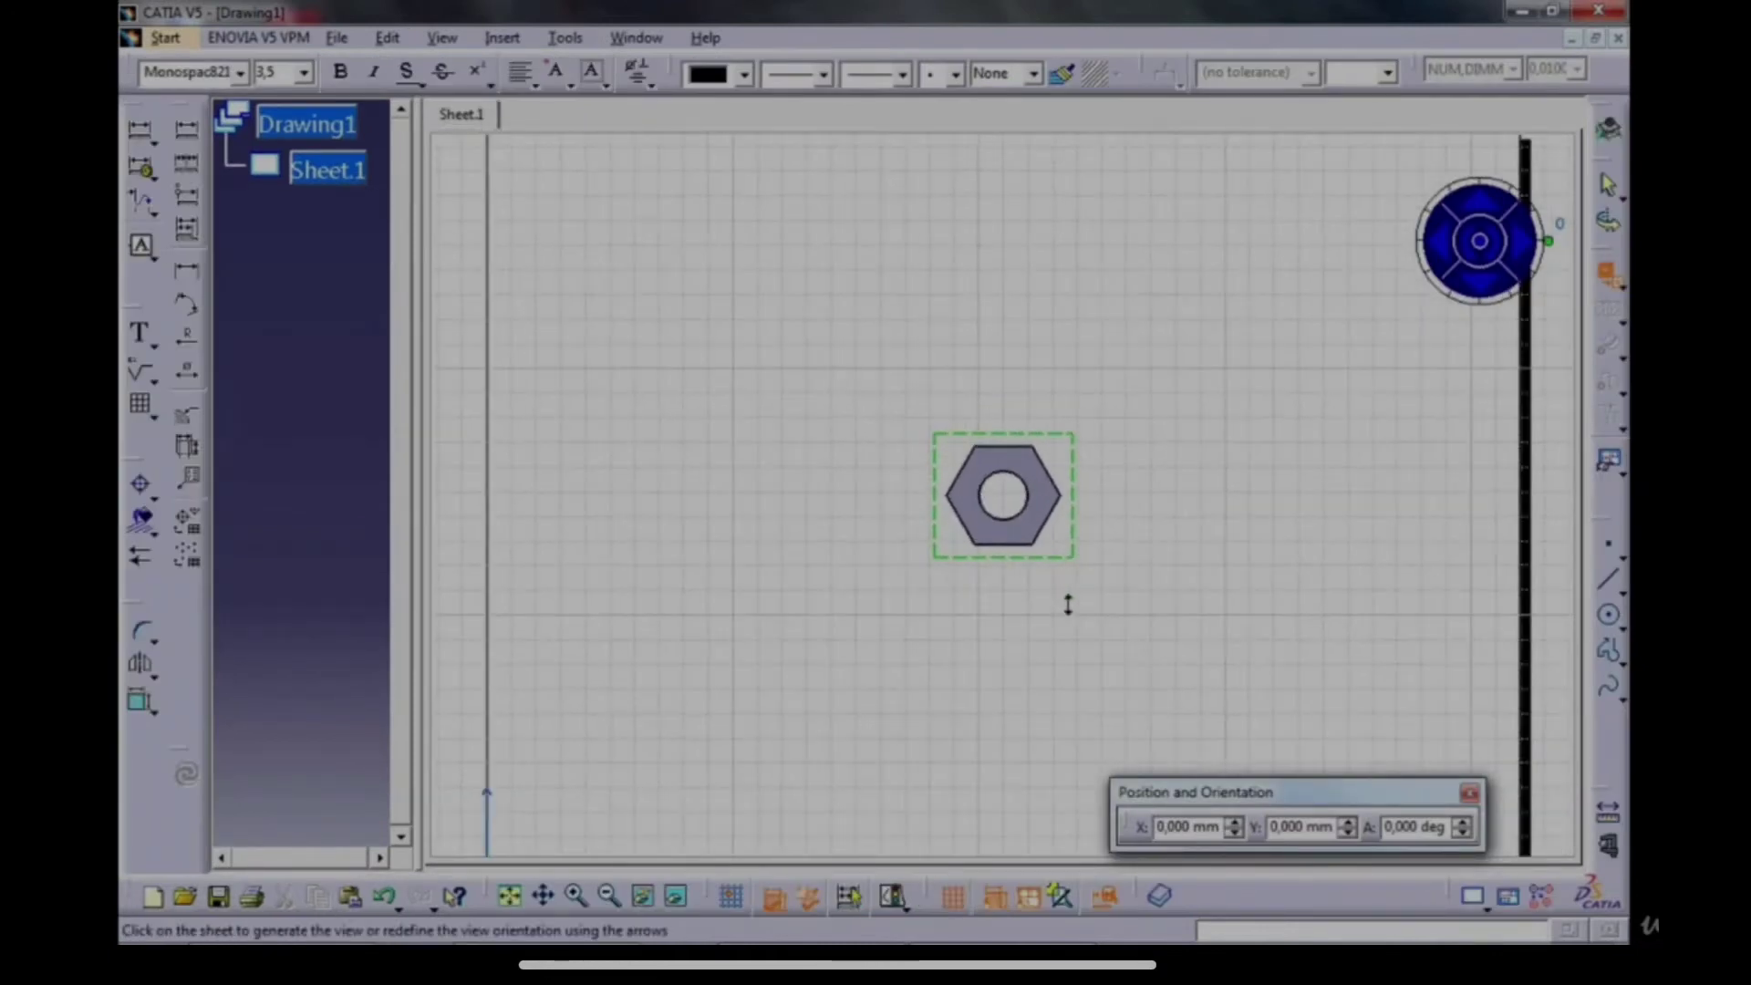
click(1142, 516)
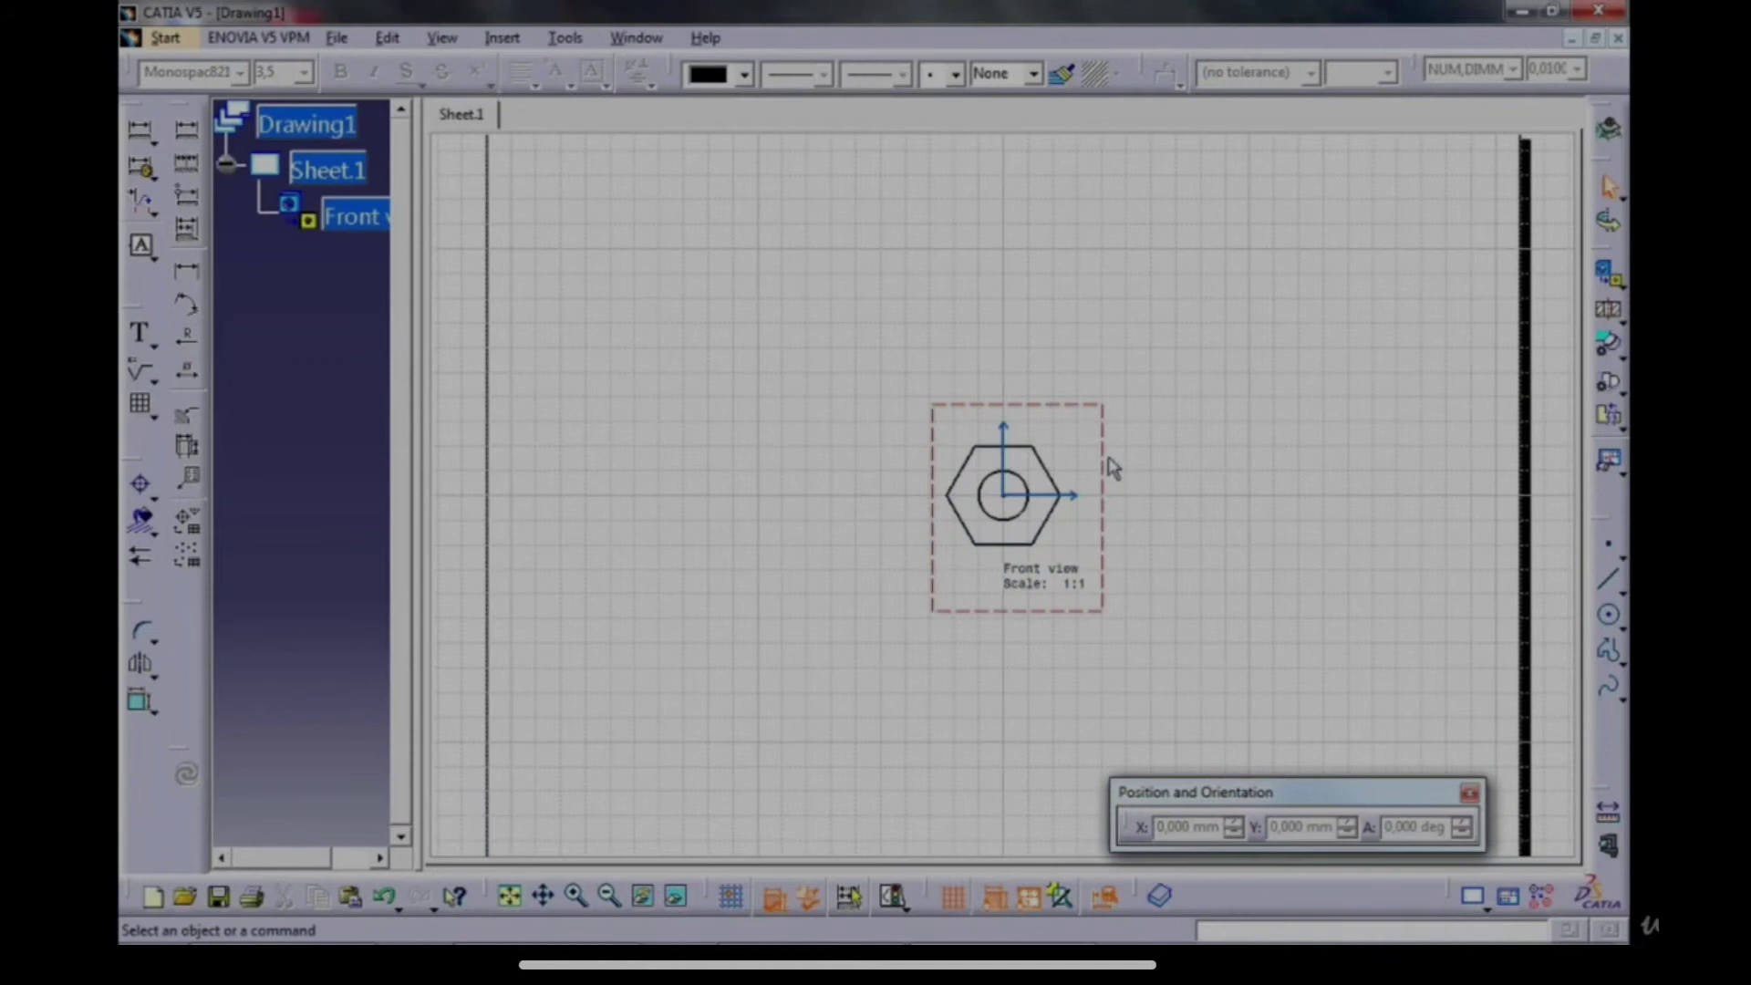
drag(1103, 454, 978, 365)
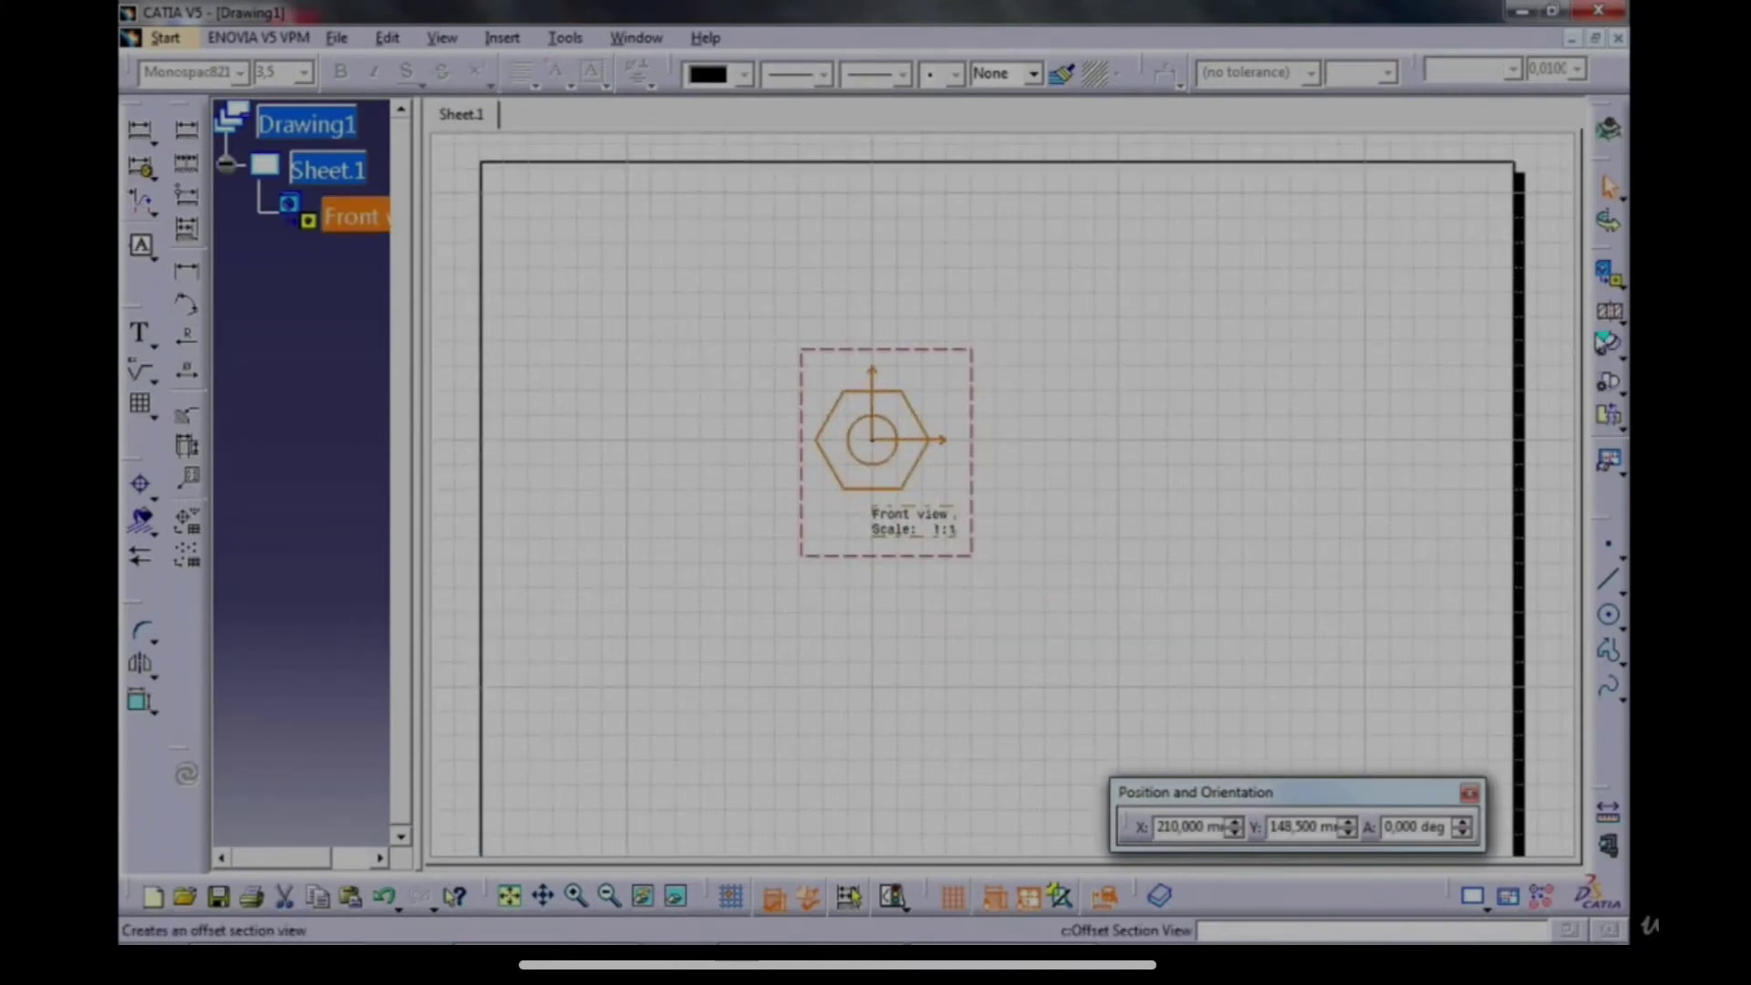
Project a left view beside the front view and a top view below it.
click(1616, 278)
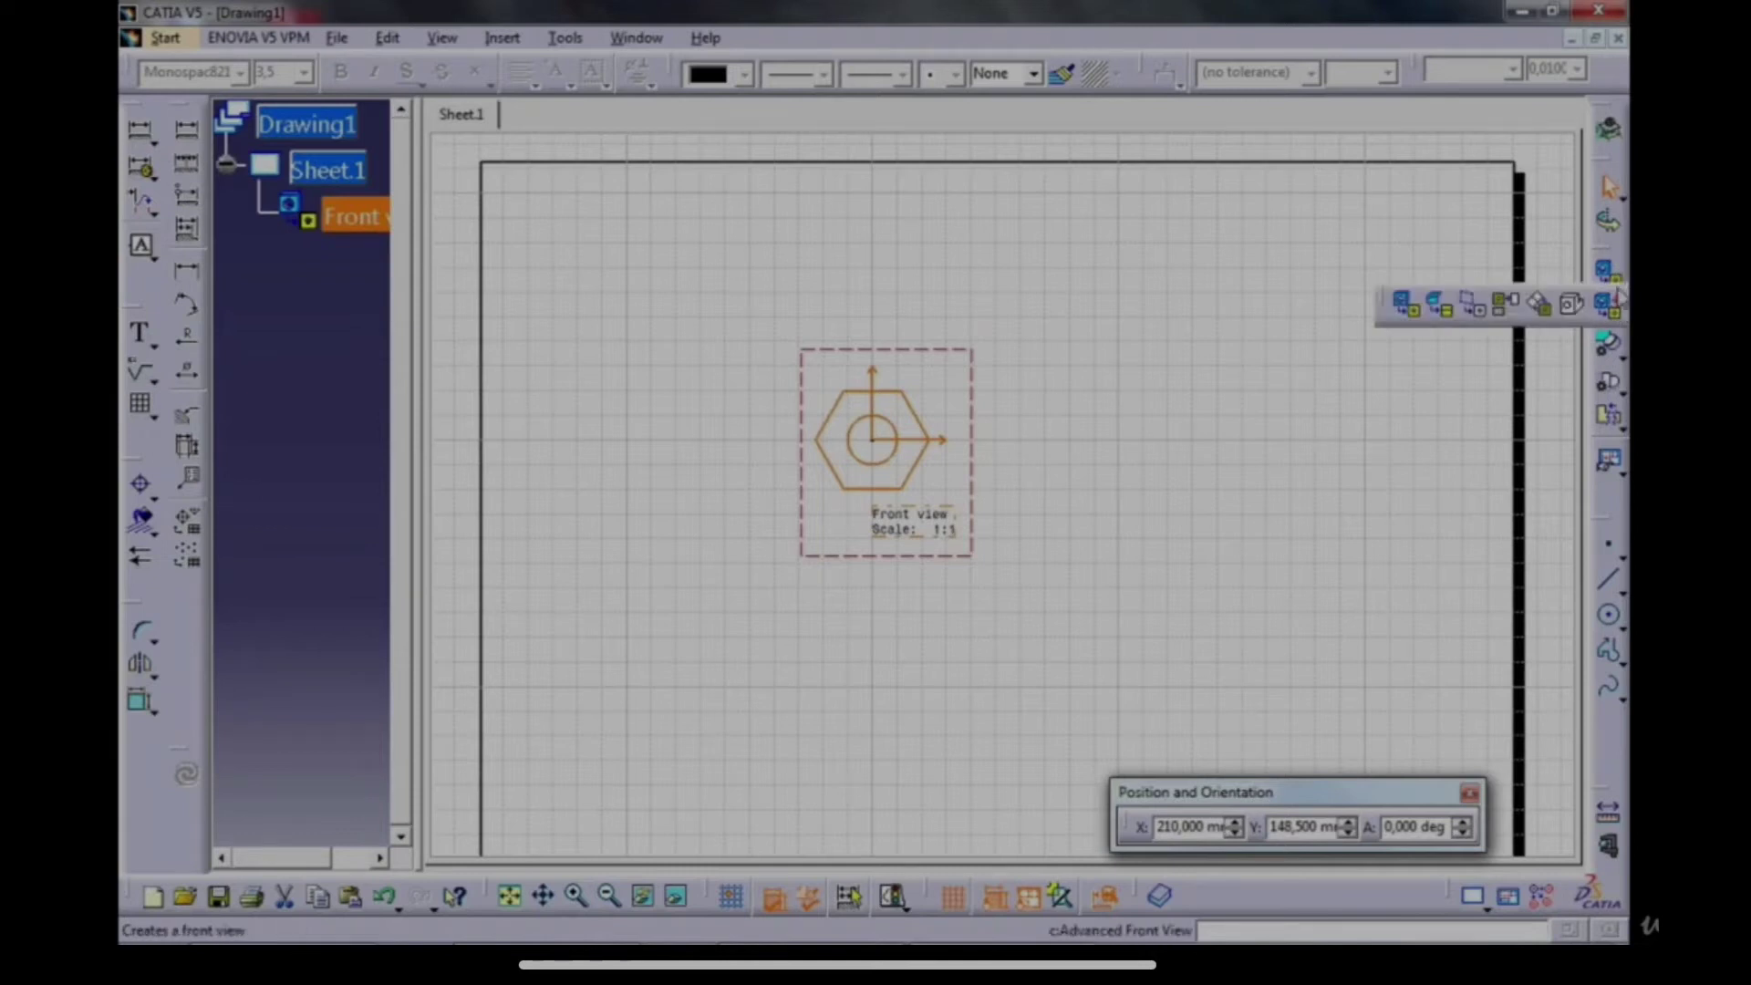
click(1507, 305)
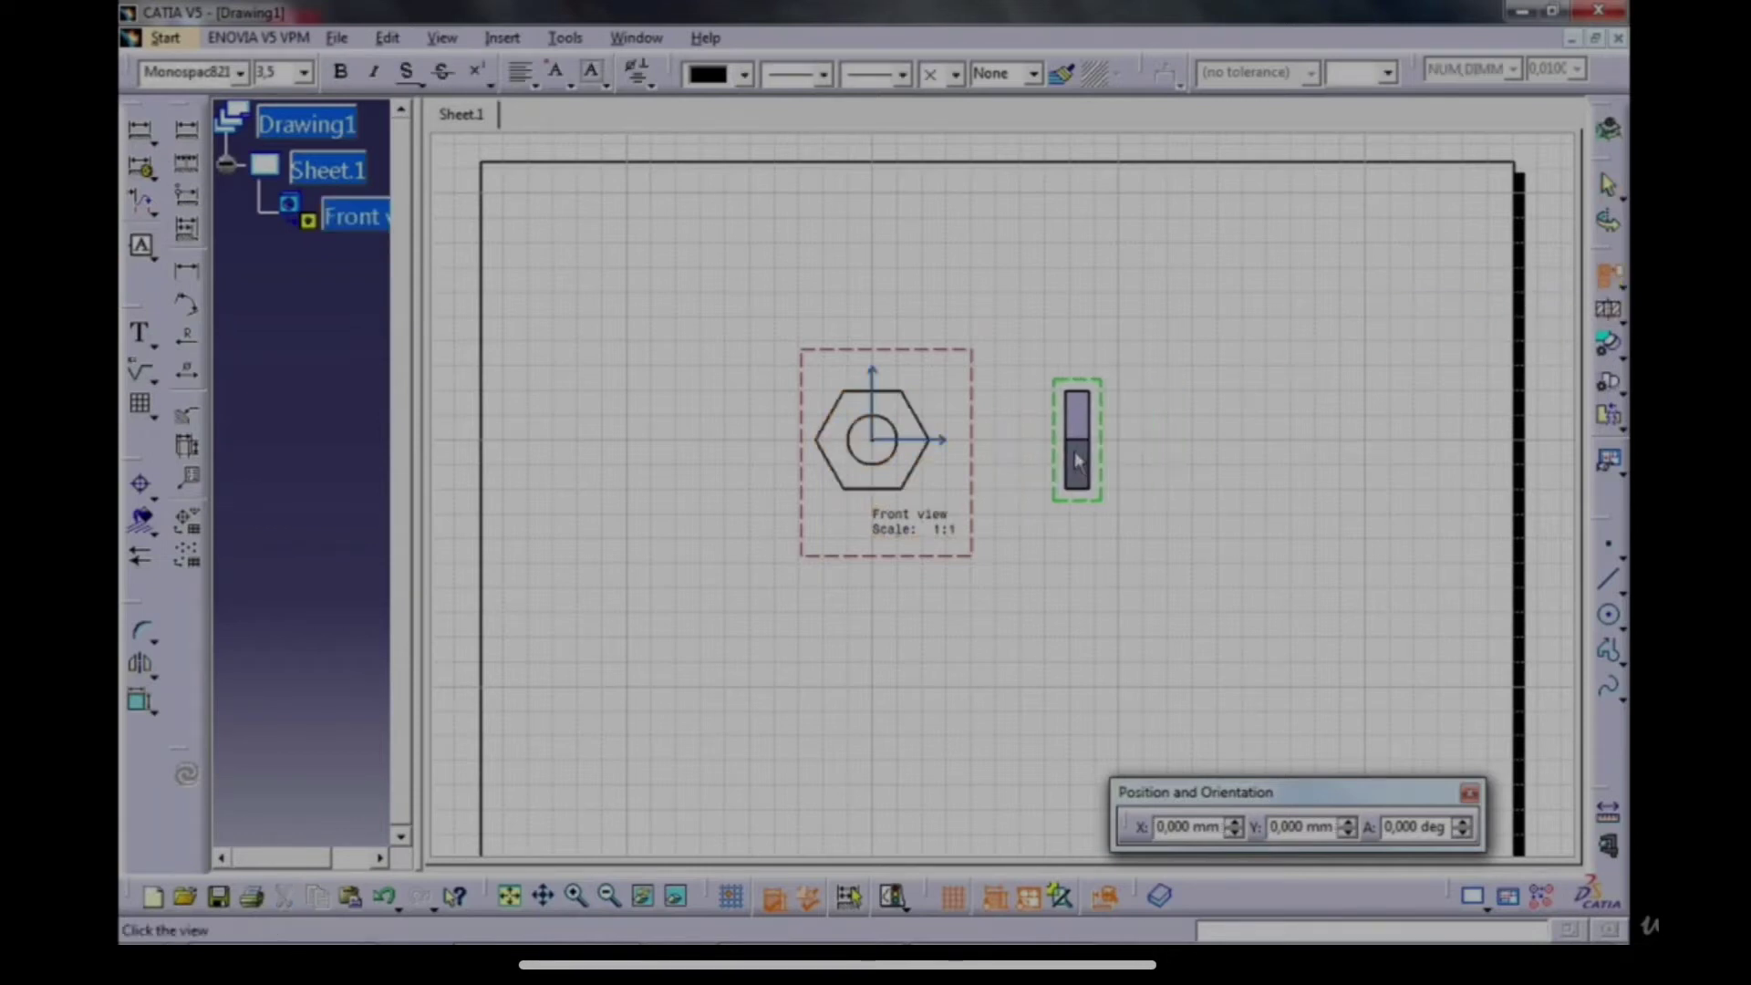
click(1078, 460)
click(1604, 278)
click(940, 709)
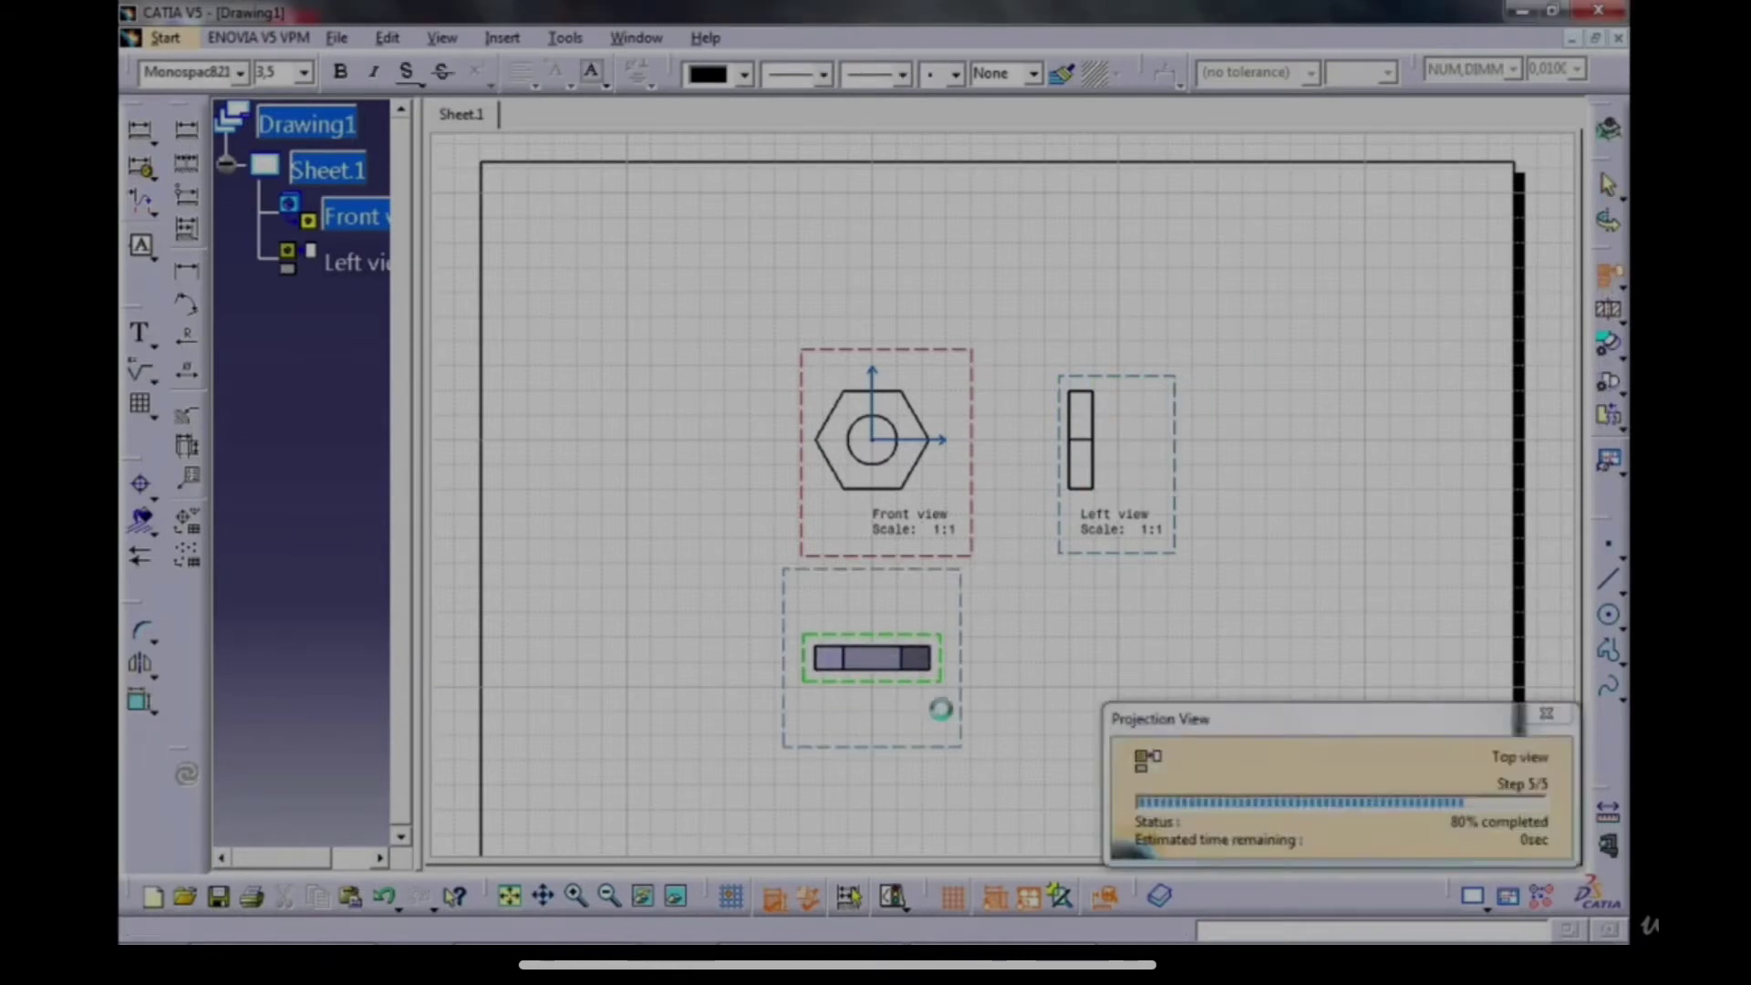
click(1619, 286)
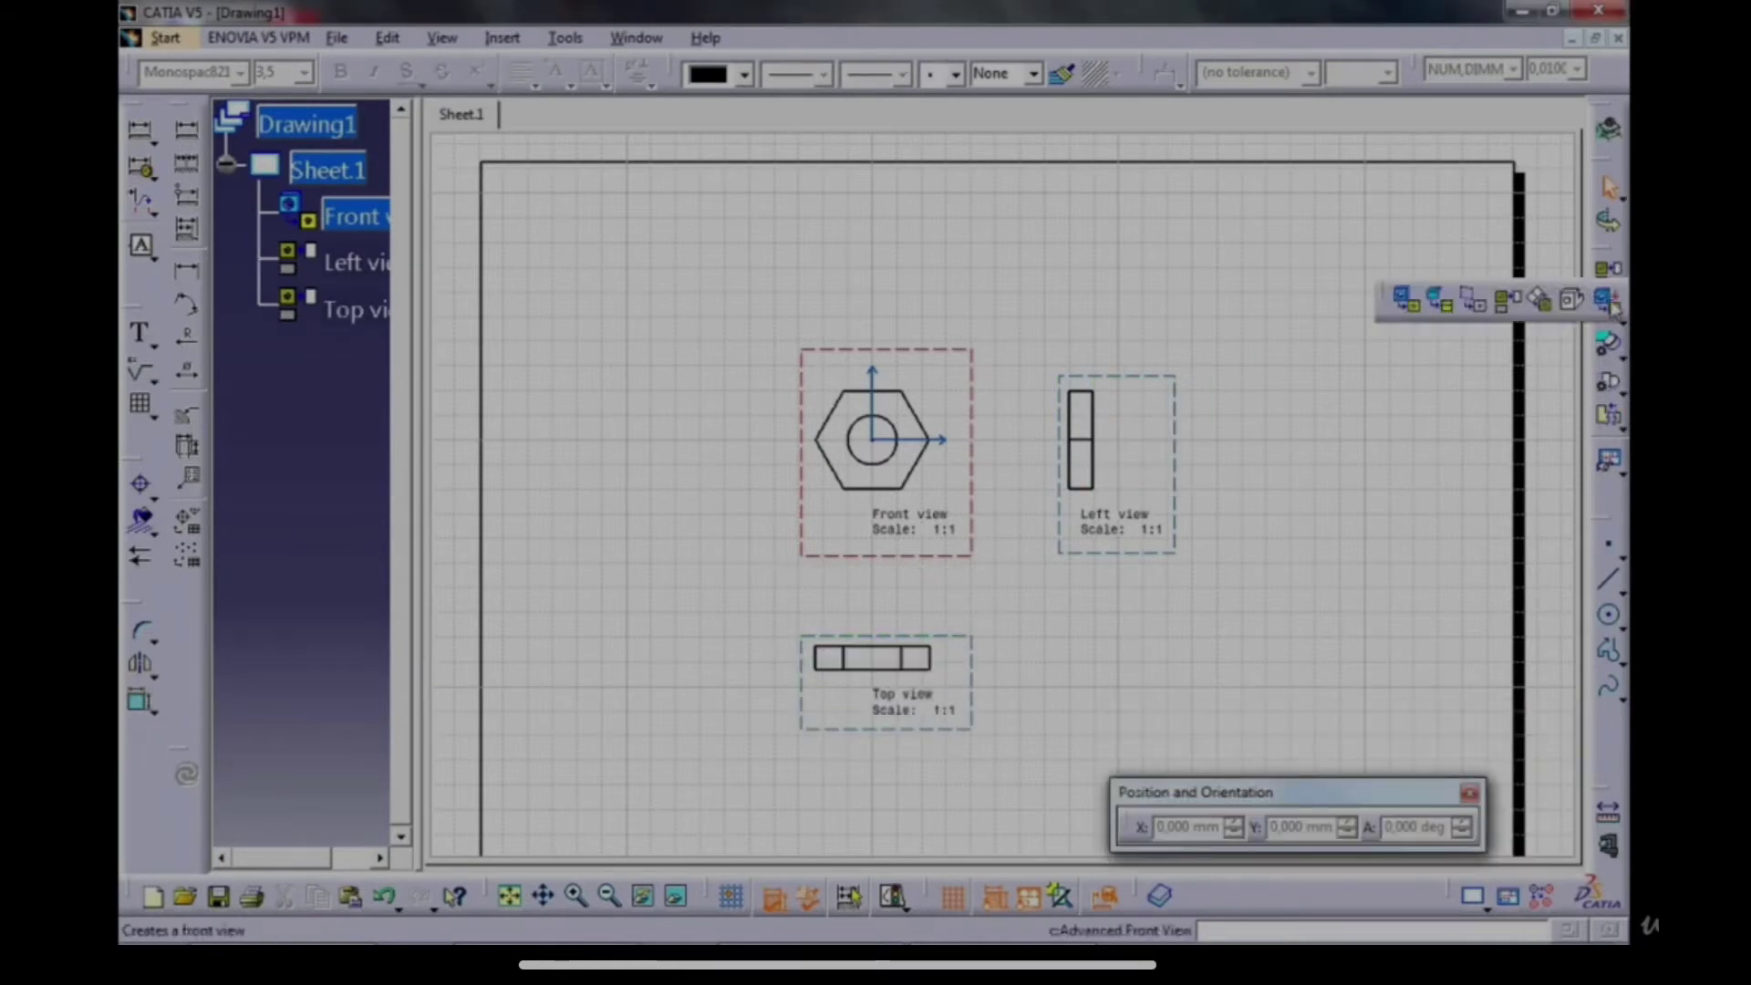
click(1572, 305)
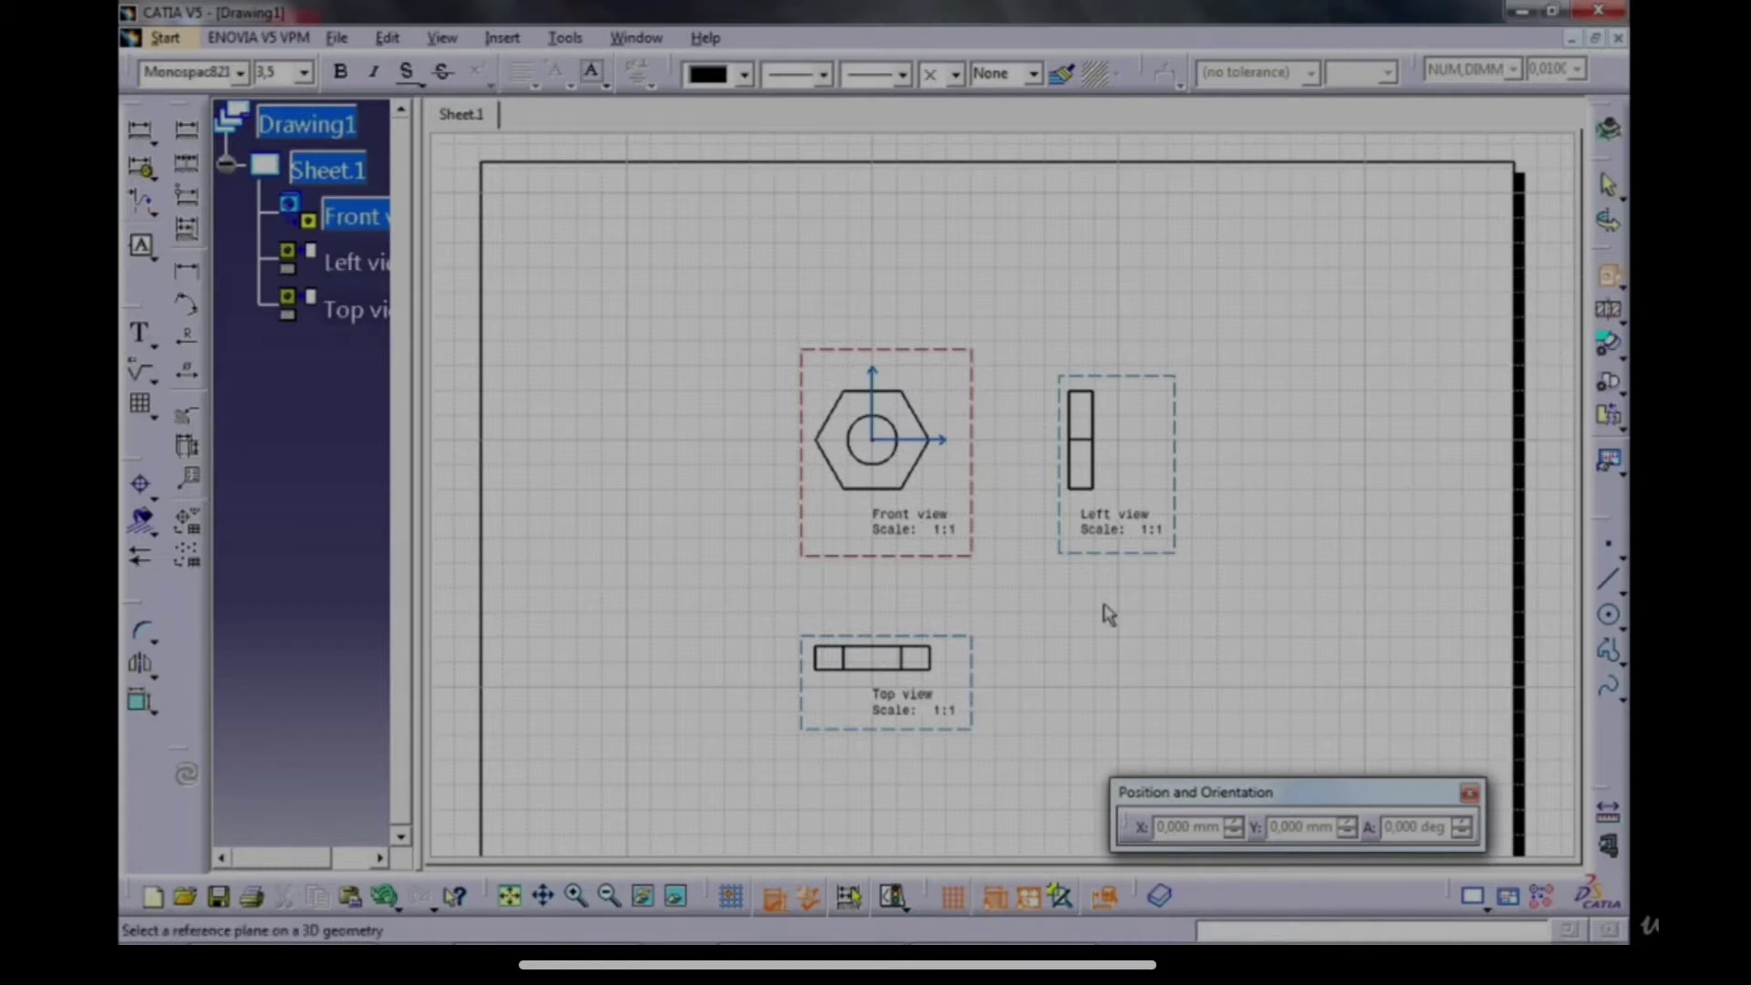
key(ctrl+Tab)
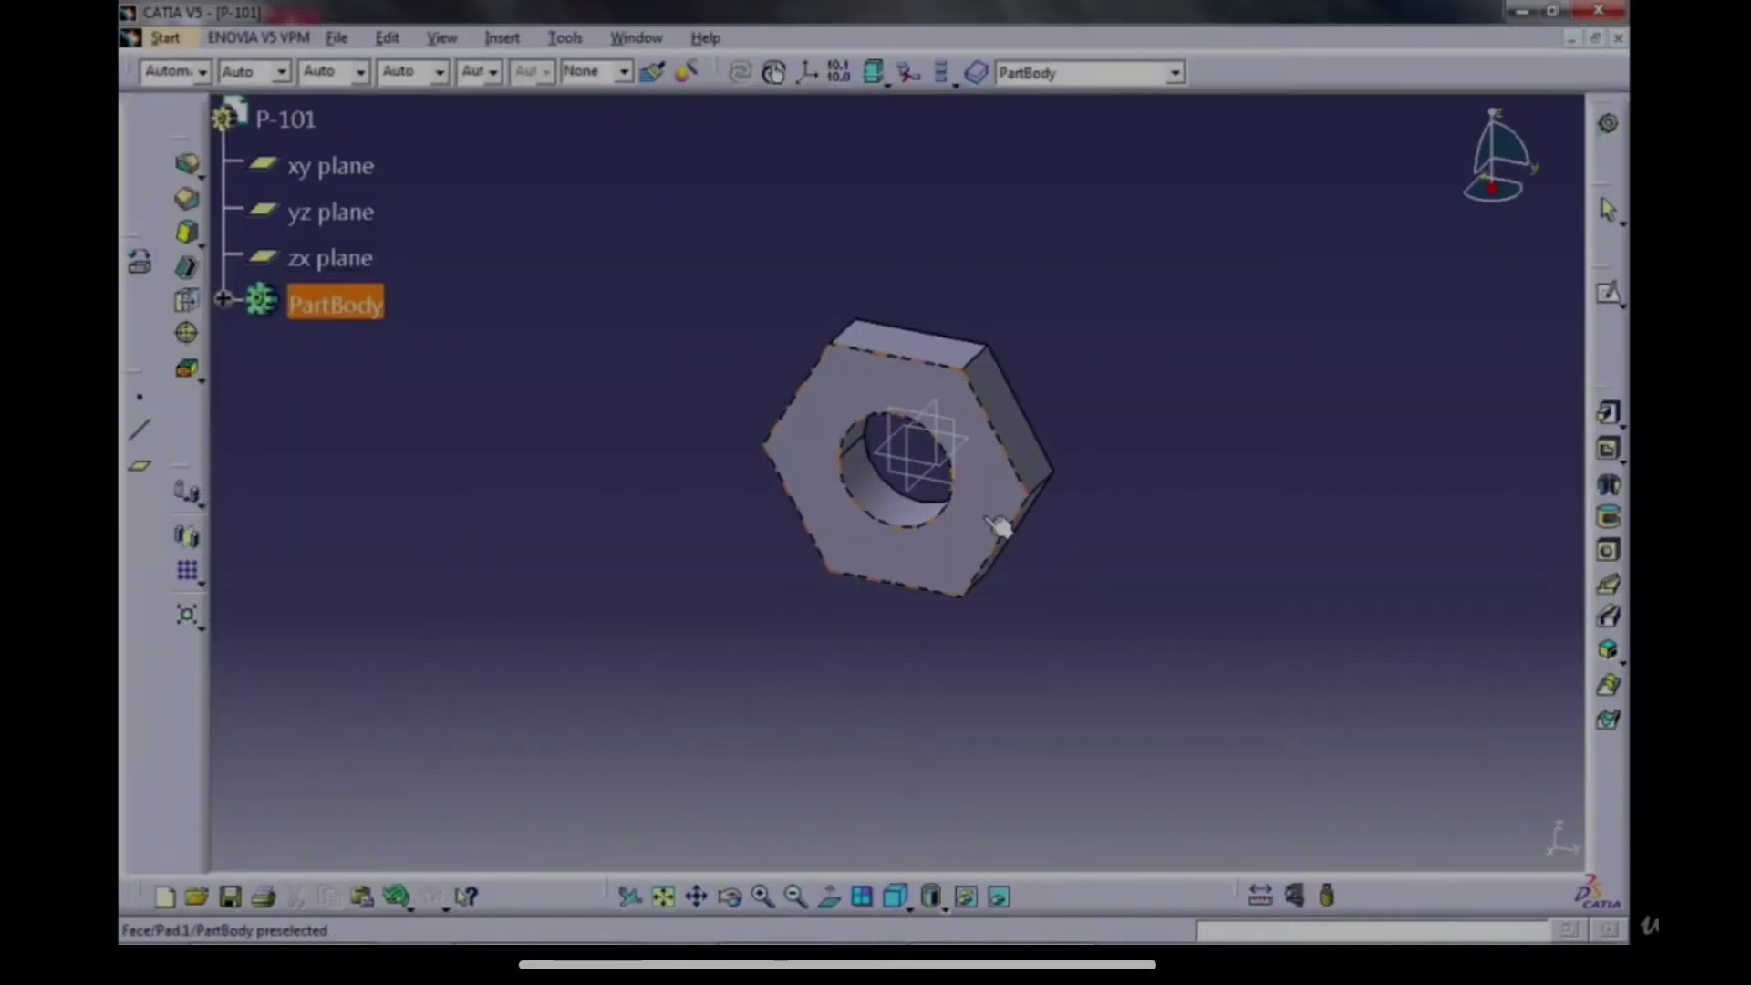
click(995, 523)
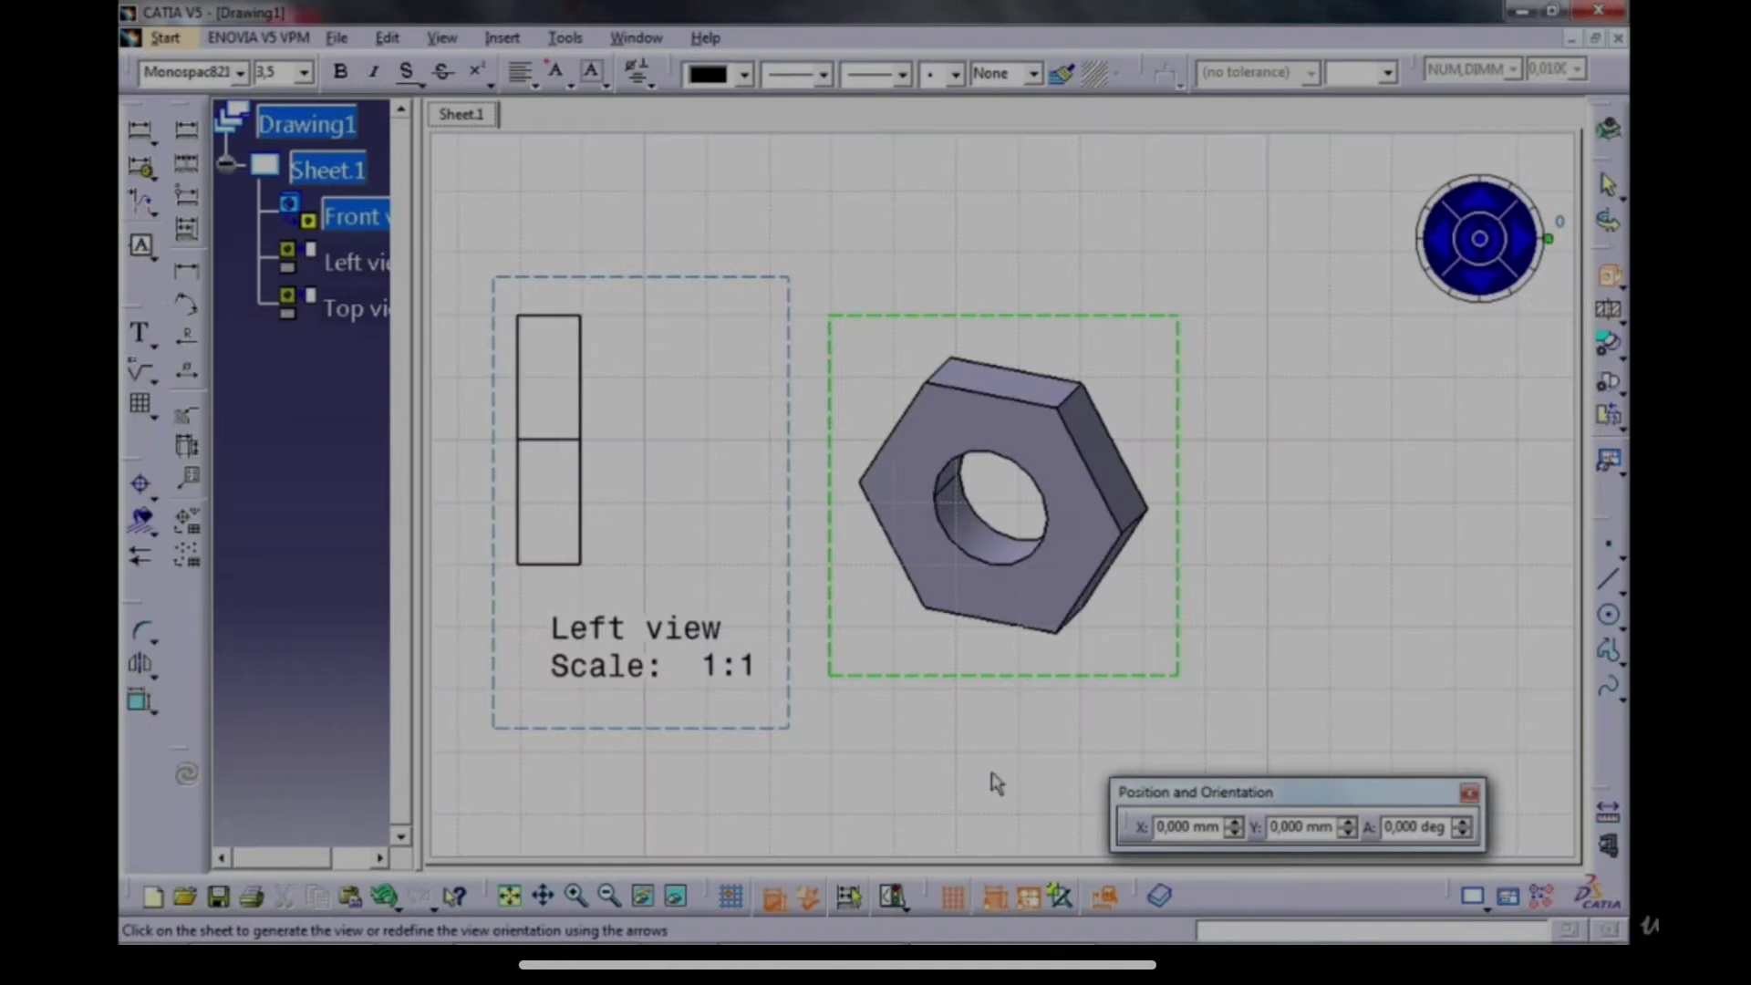
click(1610, 277)
Orient the P-101 nut to its isometric orientation, fit it in view, and generate an isometric view of it on the drawing sheet.
click(1610, 277)
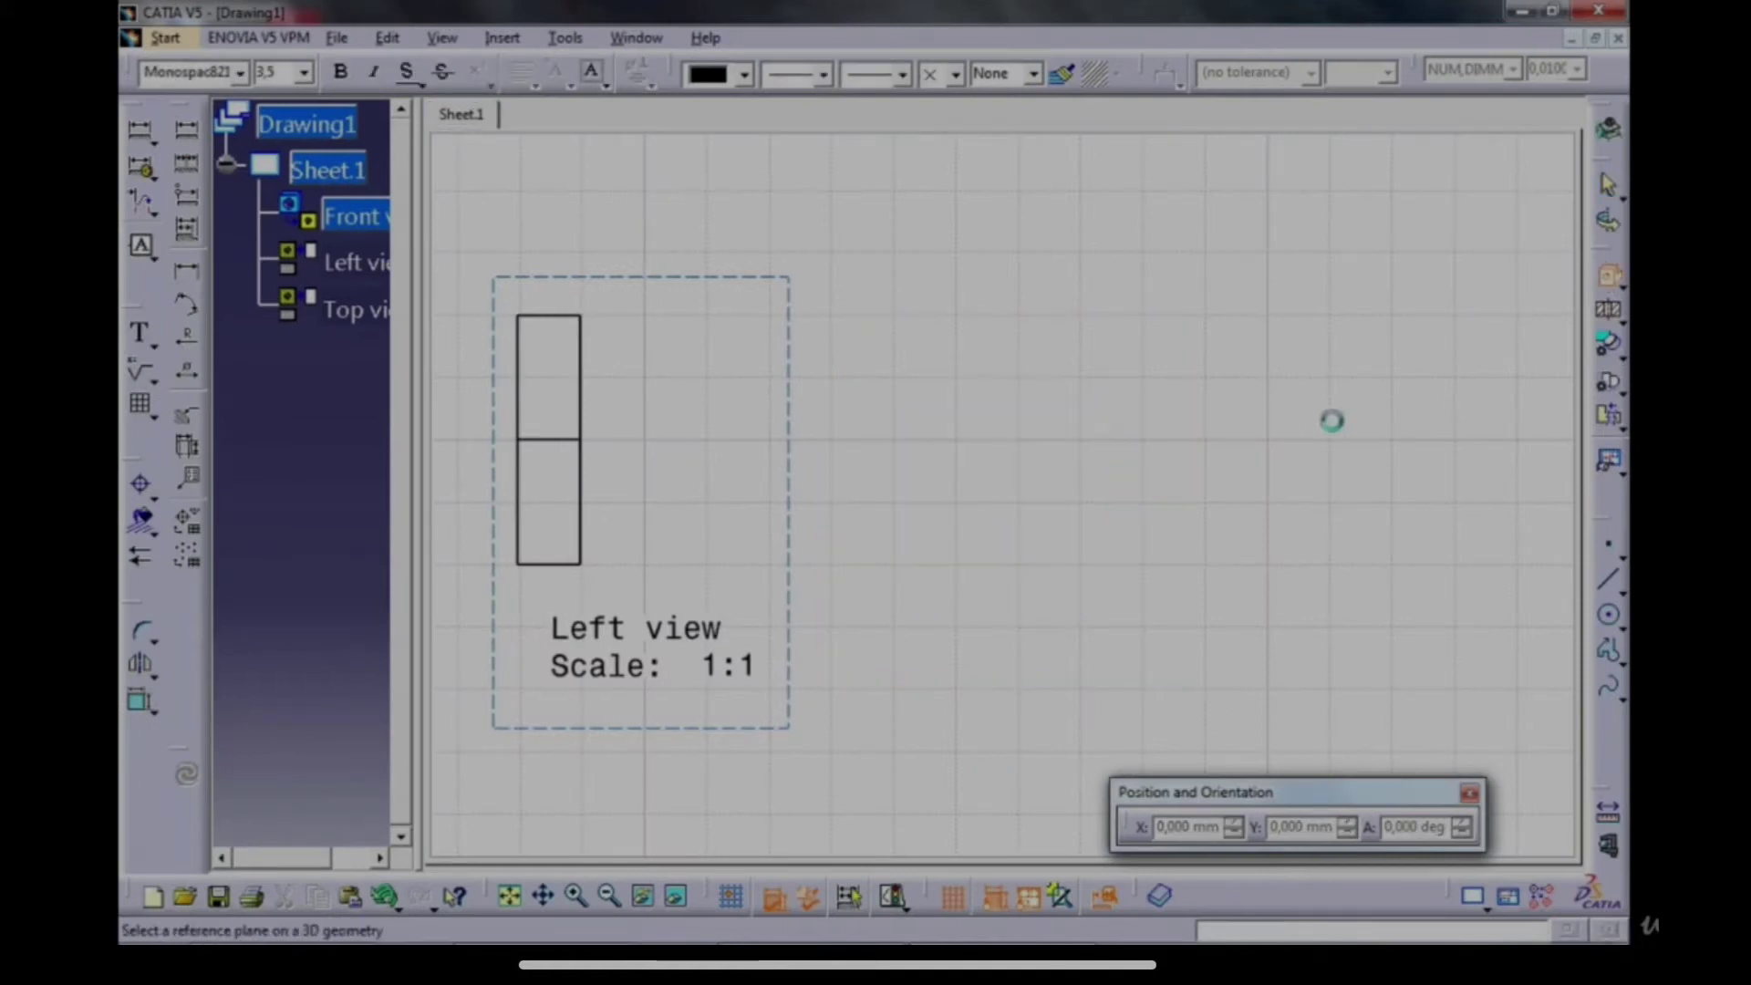
key(ctrl+Tab)
click(661, 901)
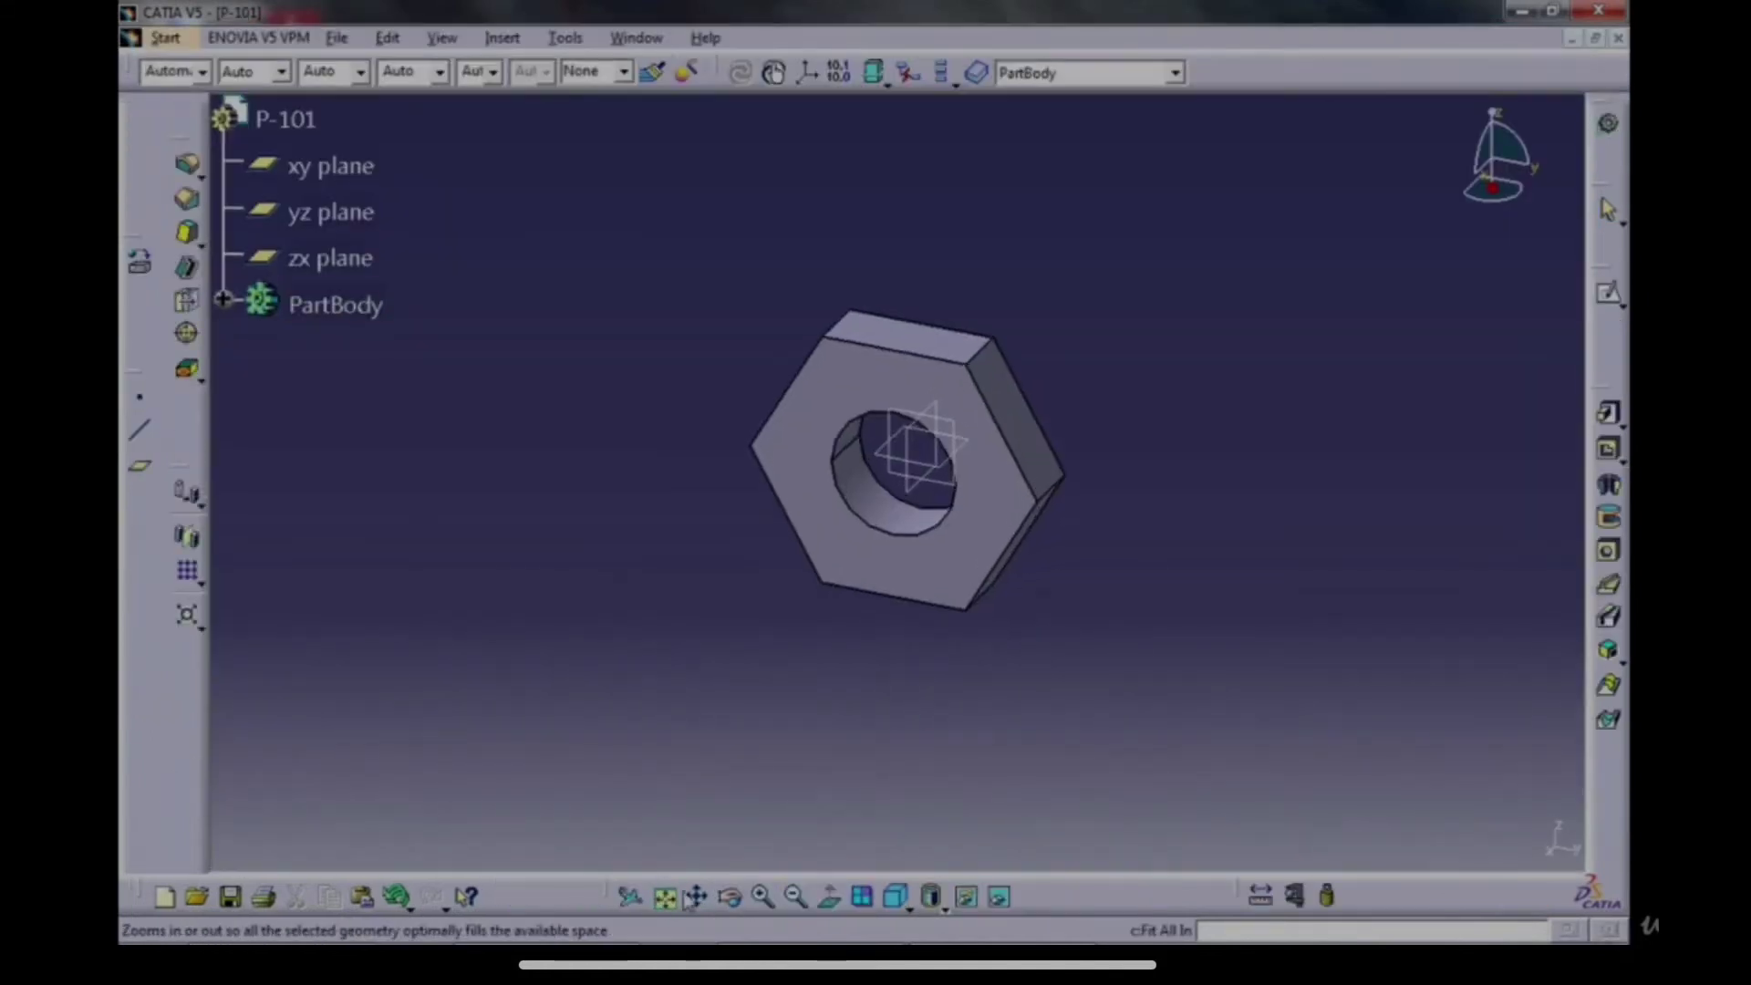
click(897, 896)
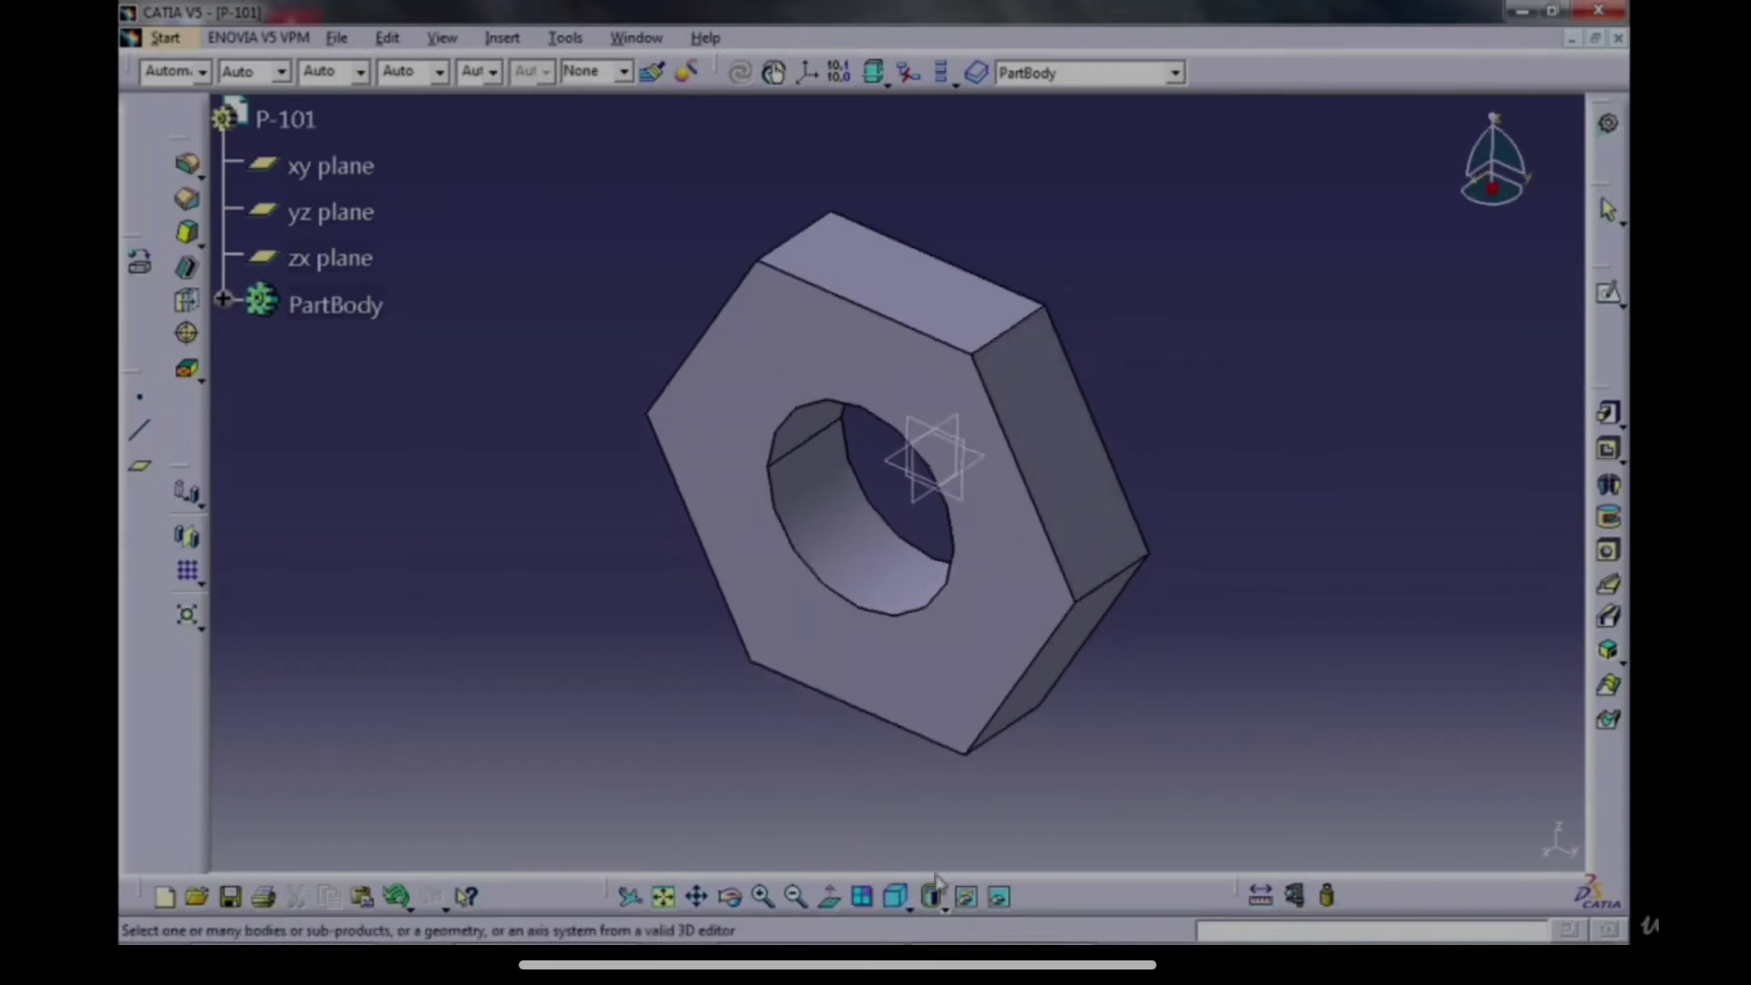
click(922, 692)
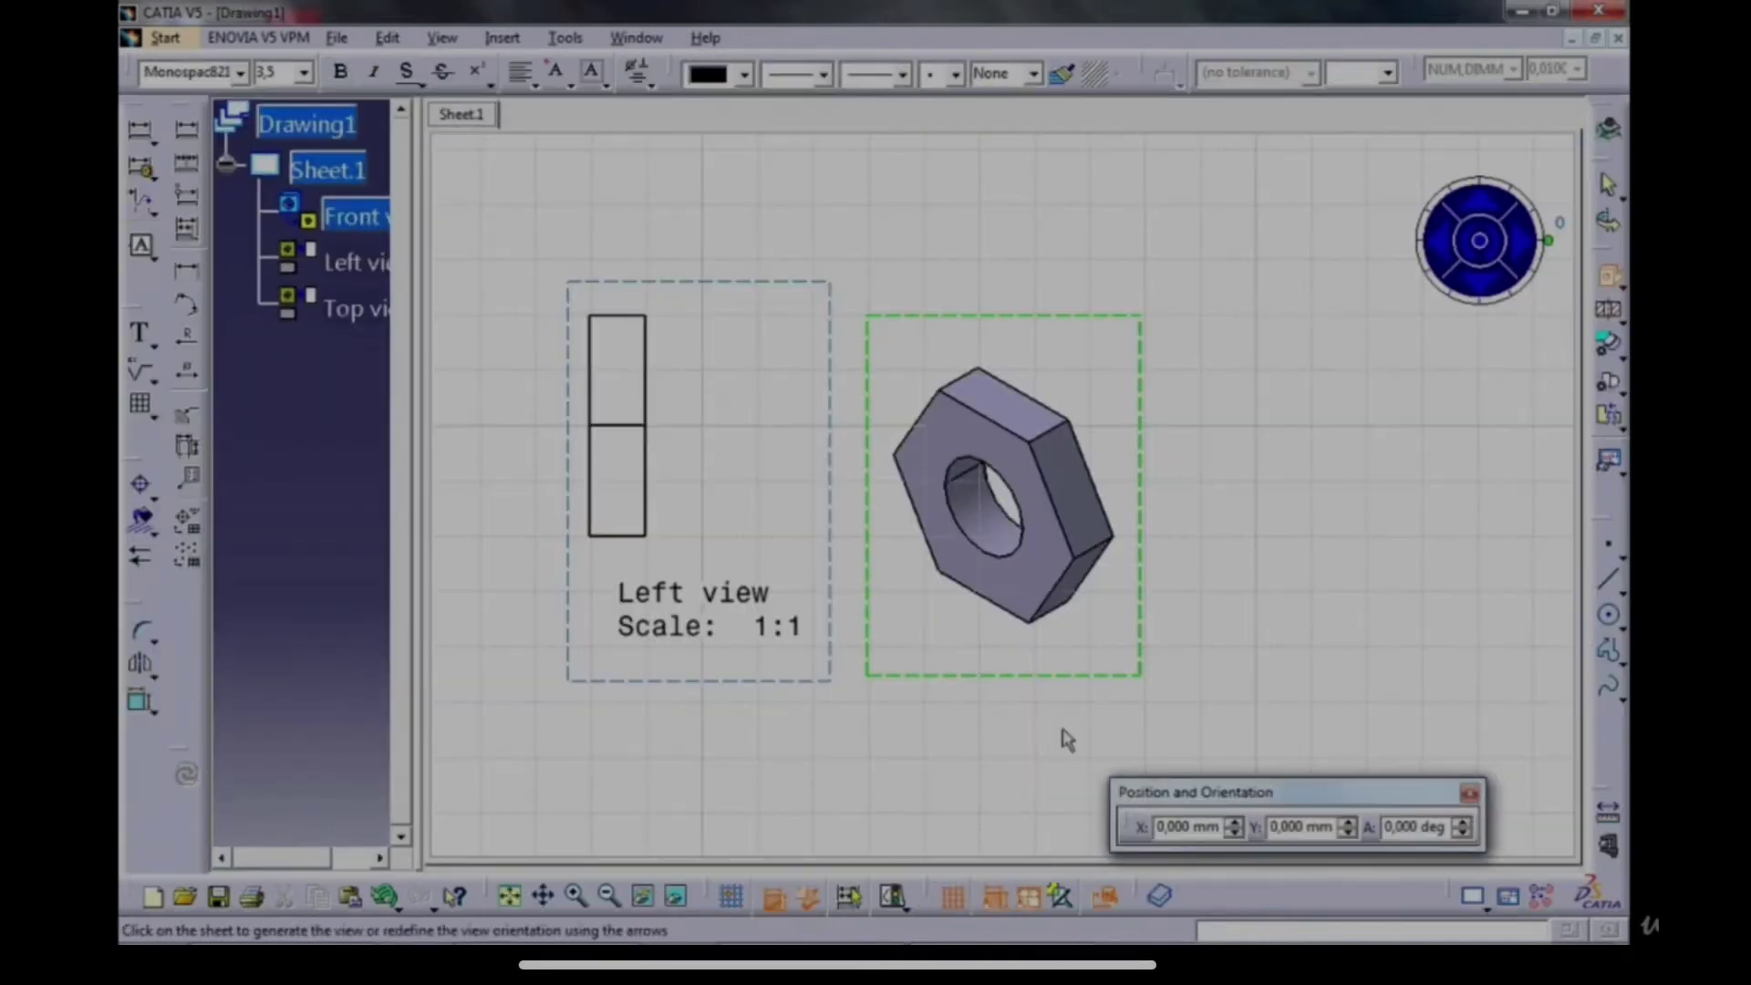
click(1240, 575)
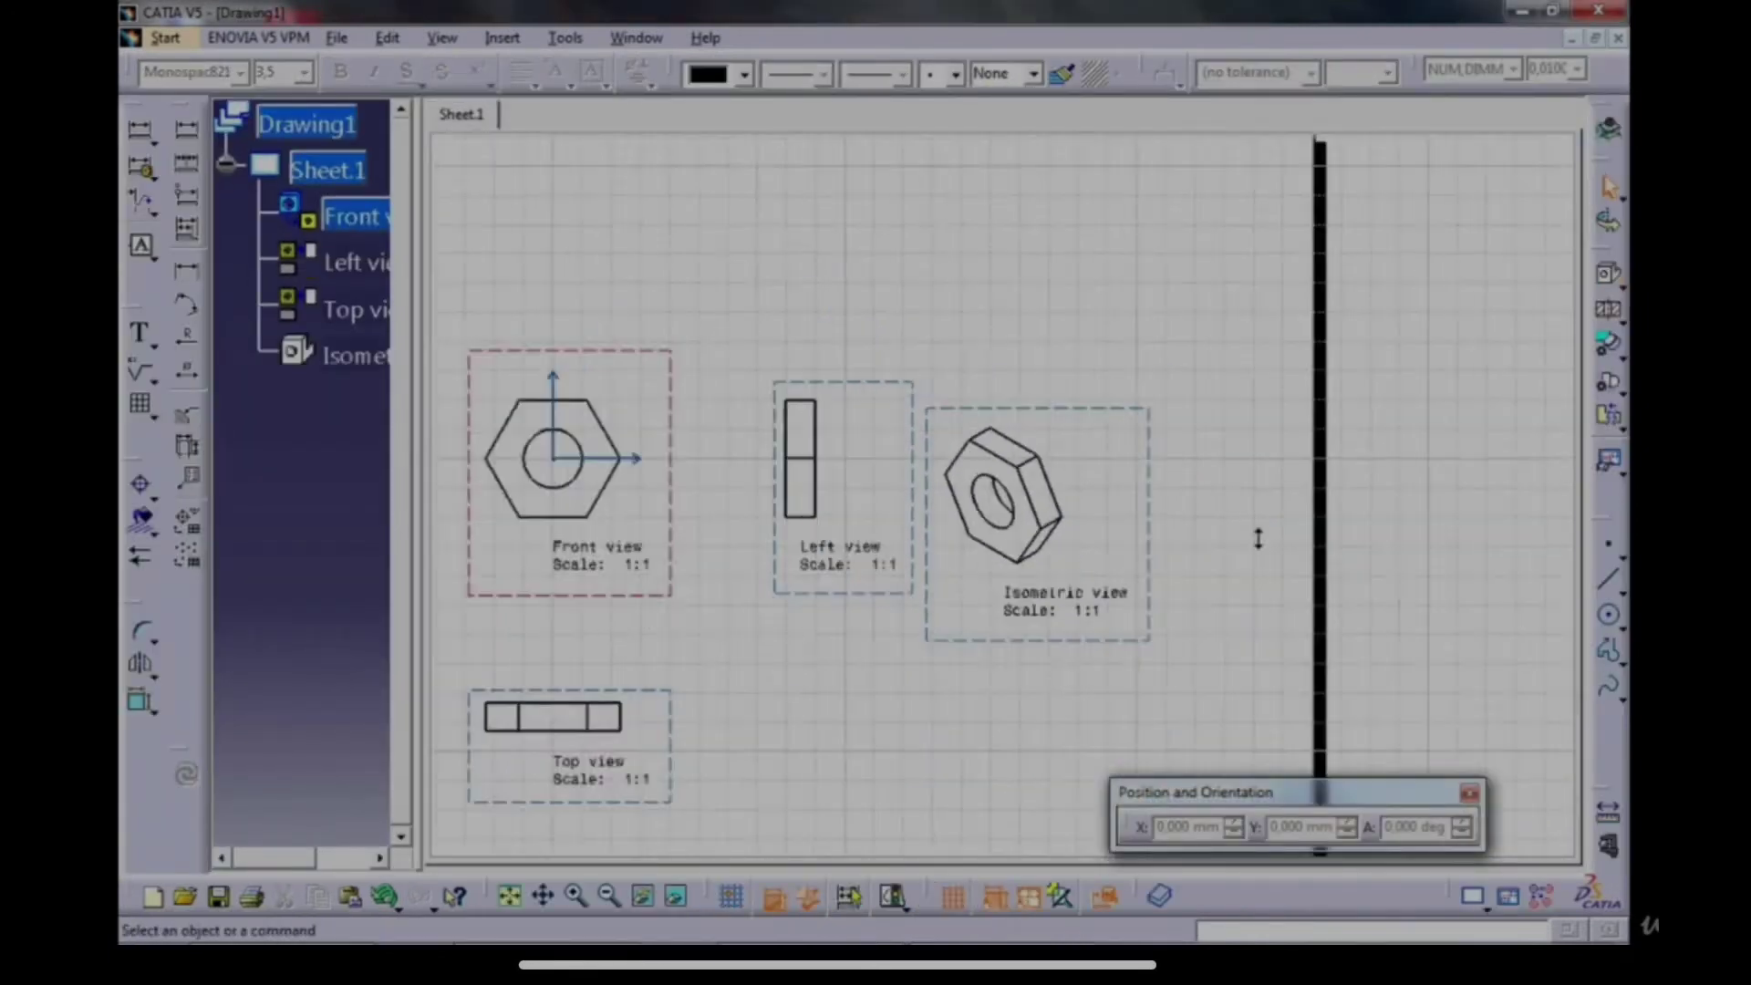
Move the isometric view to the free space below the left view, beside the top view.
drag(1204, 362, 1065, 510)
middle_drag(1051, 562, 1172, 618)
drag(1177, 675, 1117, 682)
Delete the left view from the sheet.
click(1182, 321)
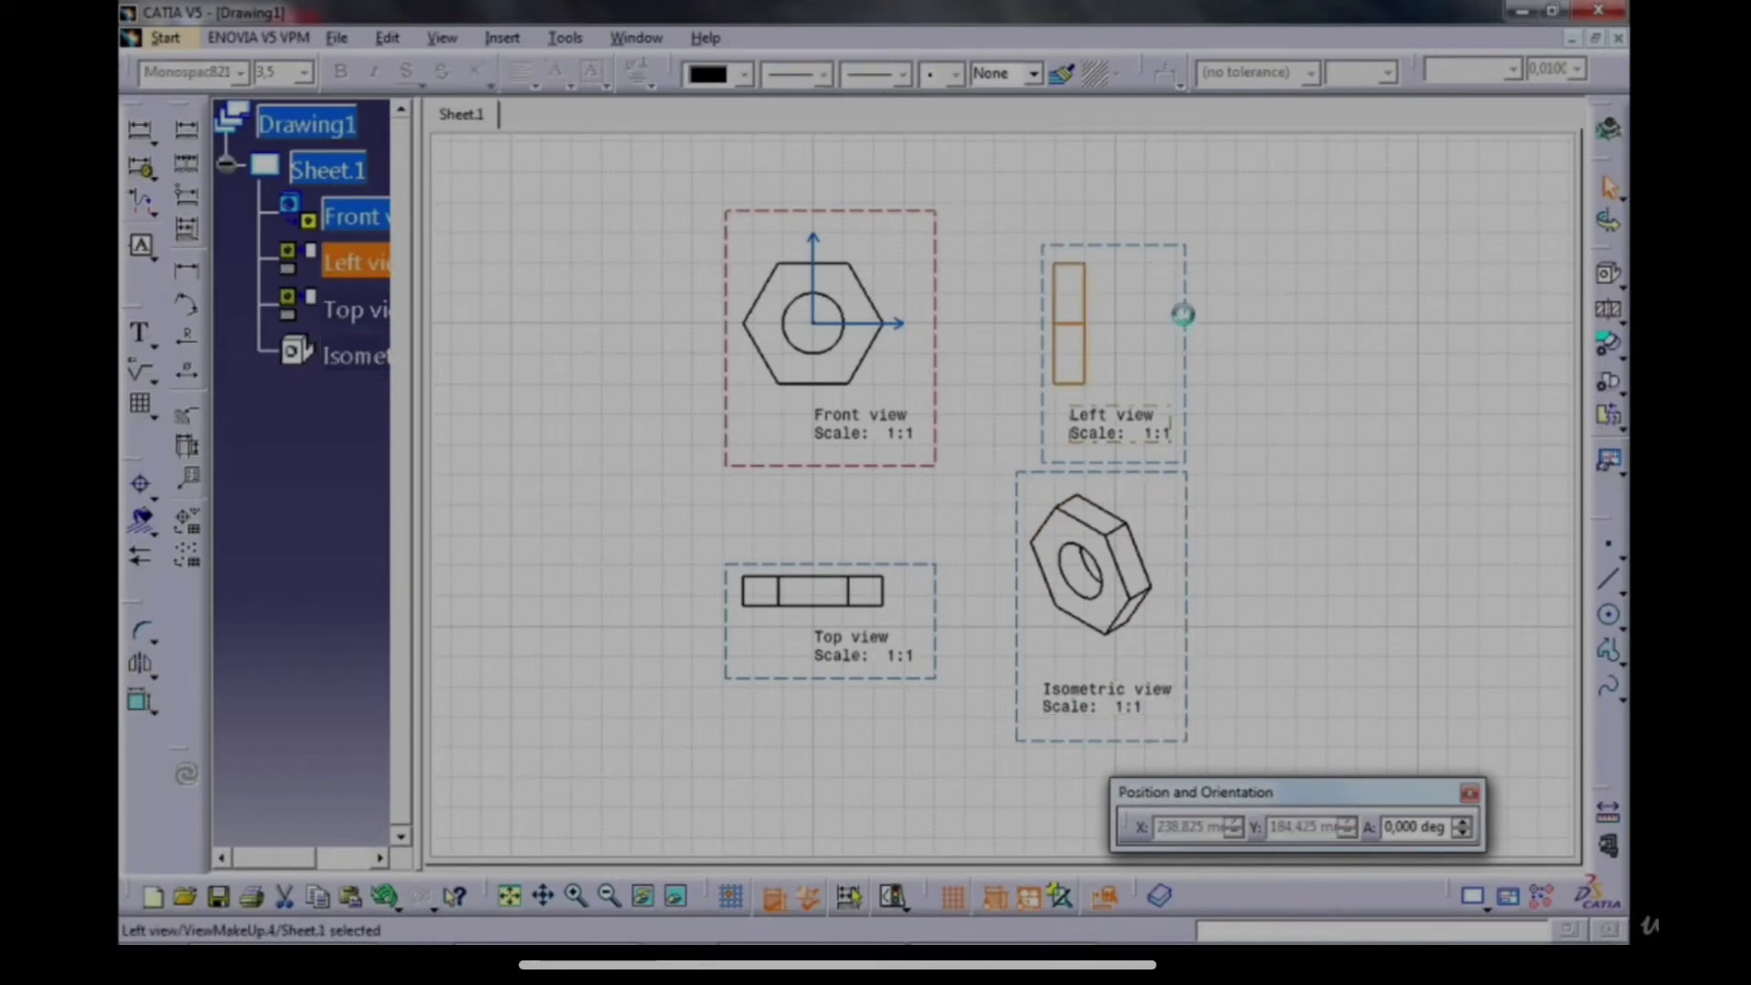
right_click(1181, 314)
click(1247, 484)
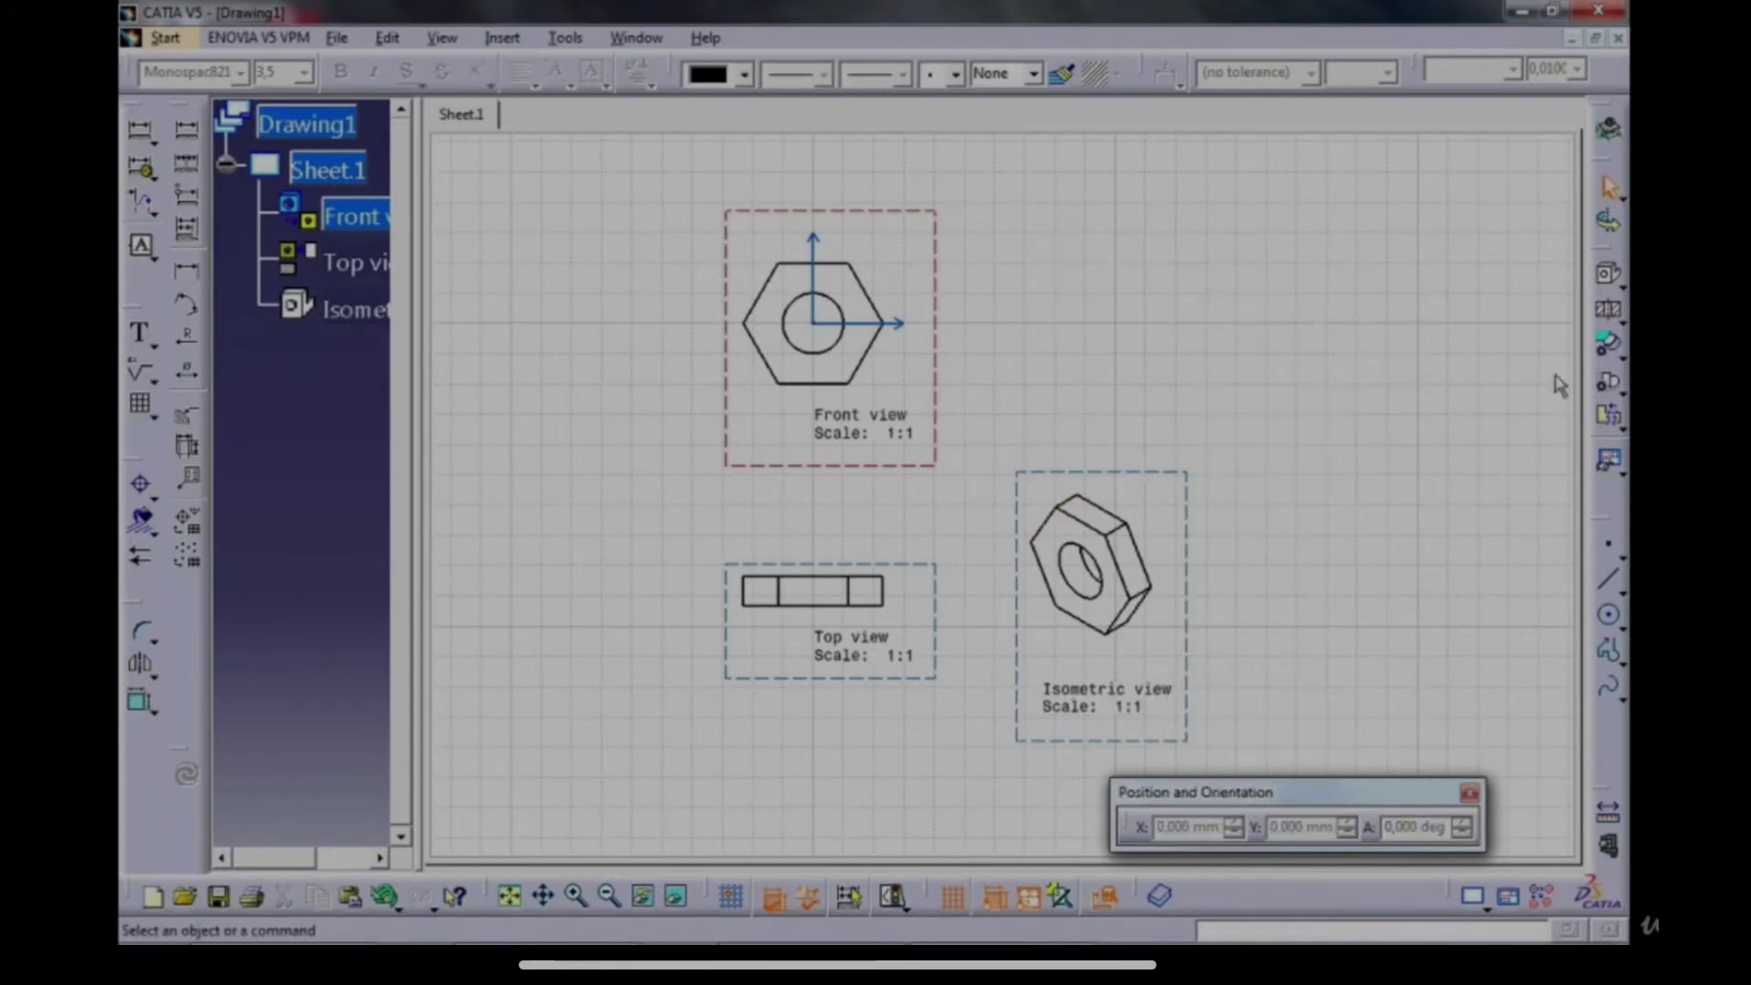
Create a section view A-A by cutting the front view vertically through the hole's centre and place it beside the front view.
click(1609, 310)
click(807, 242)
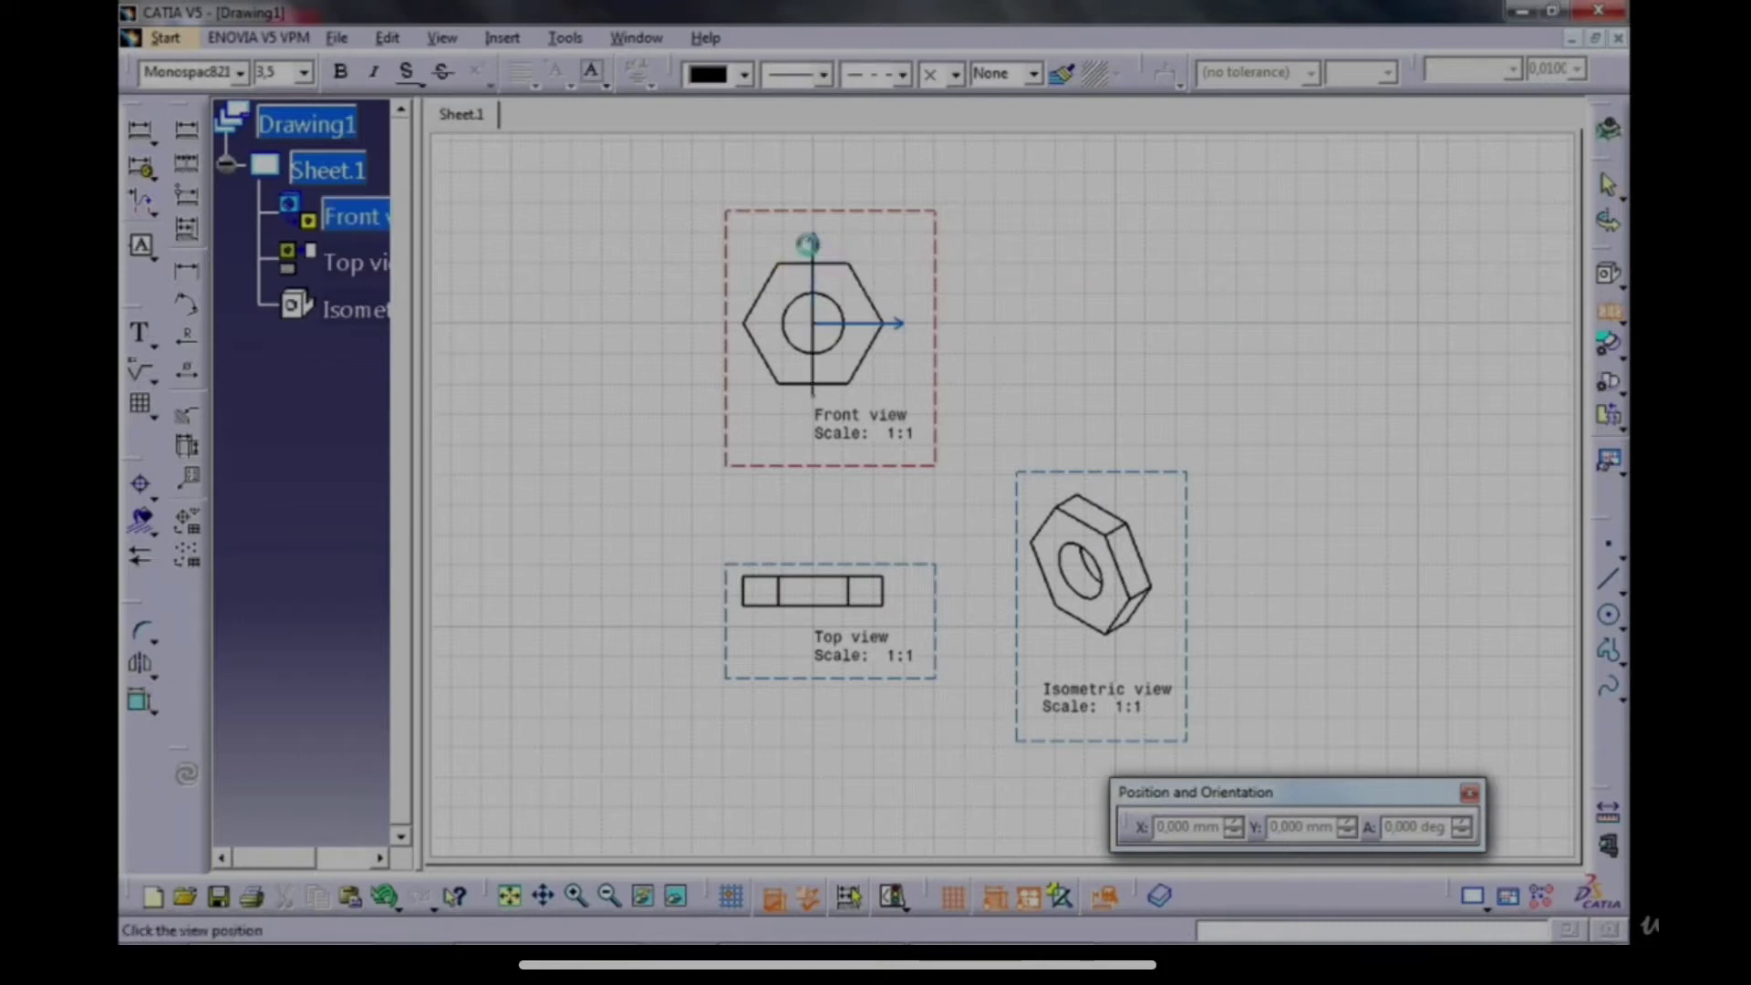
click(1087, 293)
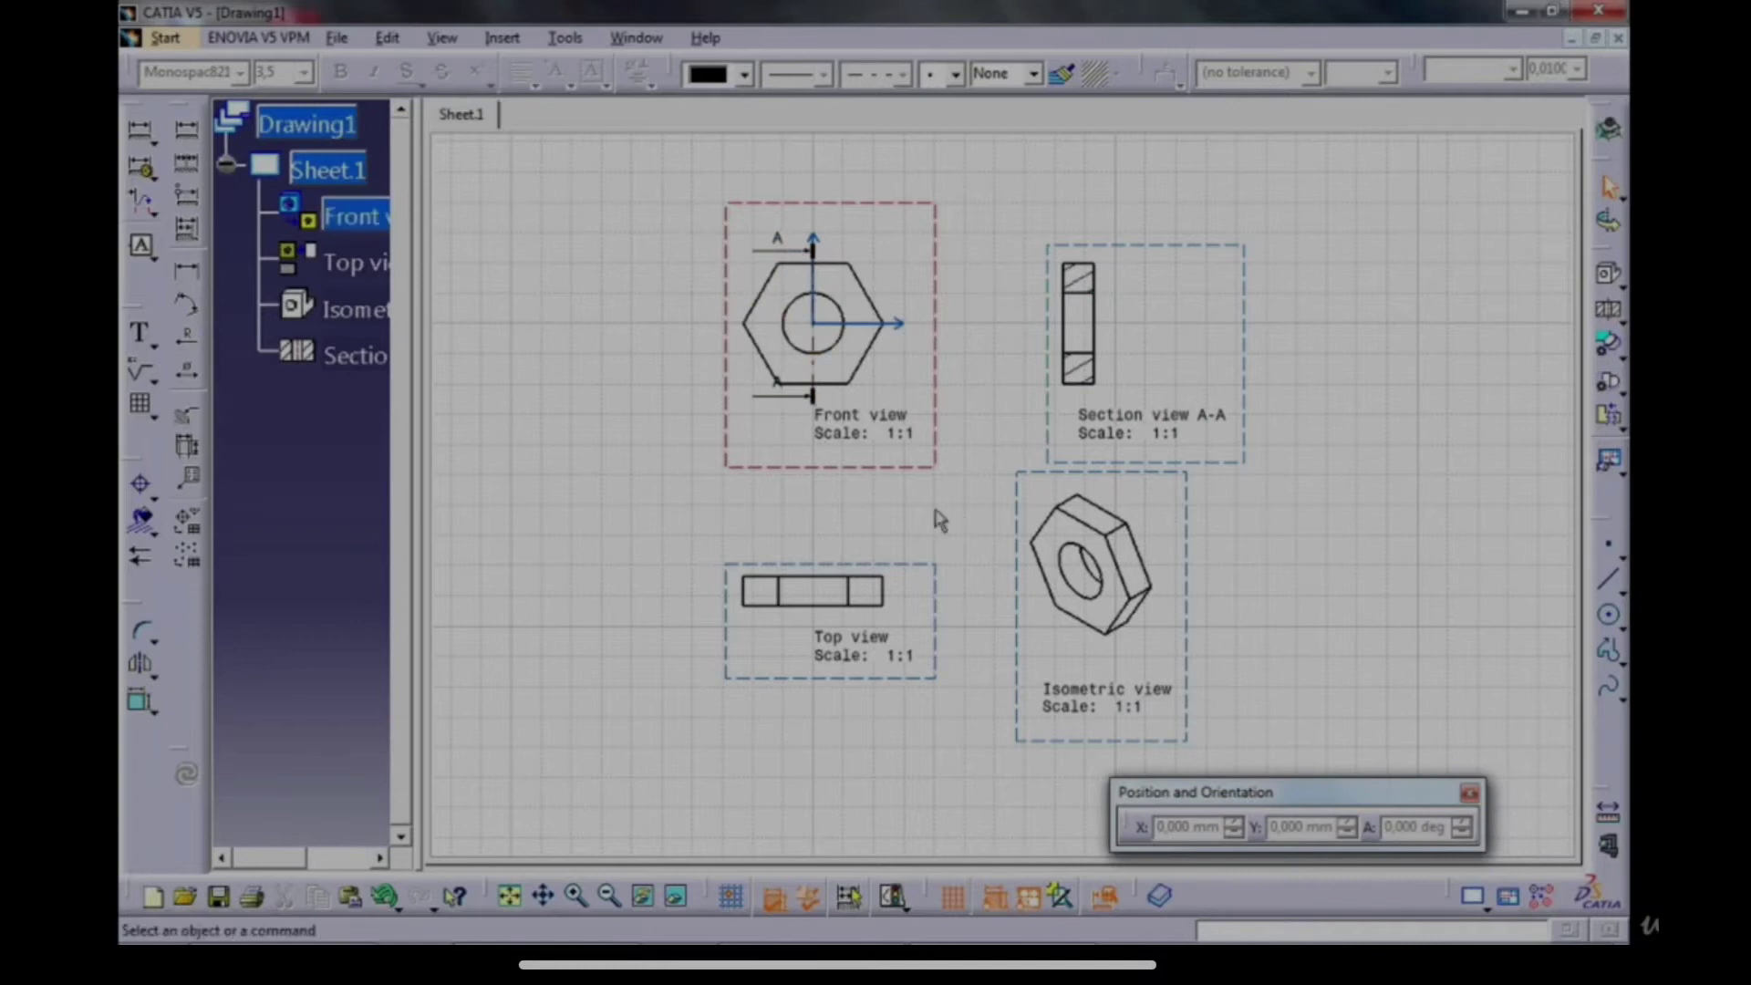
click(1181, 506)
Dimension the nut's height and thickness in section view A-A.
mouse_move(1003, 383)
middle_down()
mouse_move(999, 511)
mouse_move(949, 429)
middle_up()
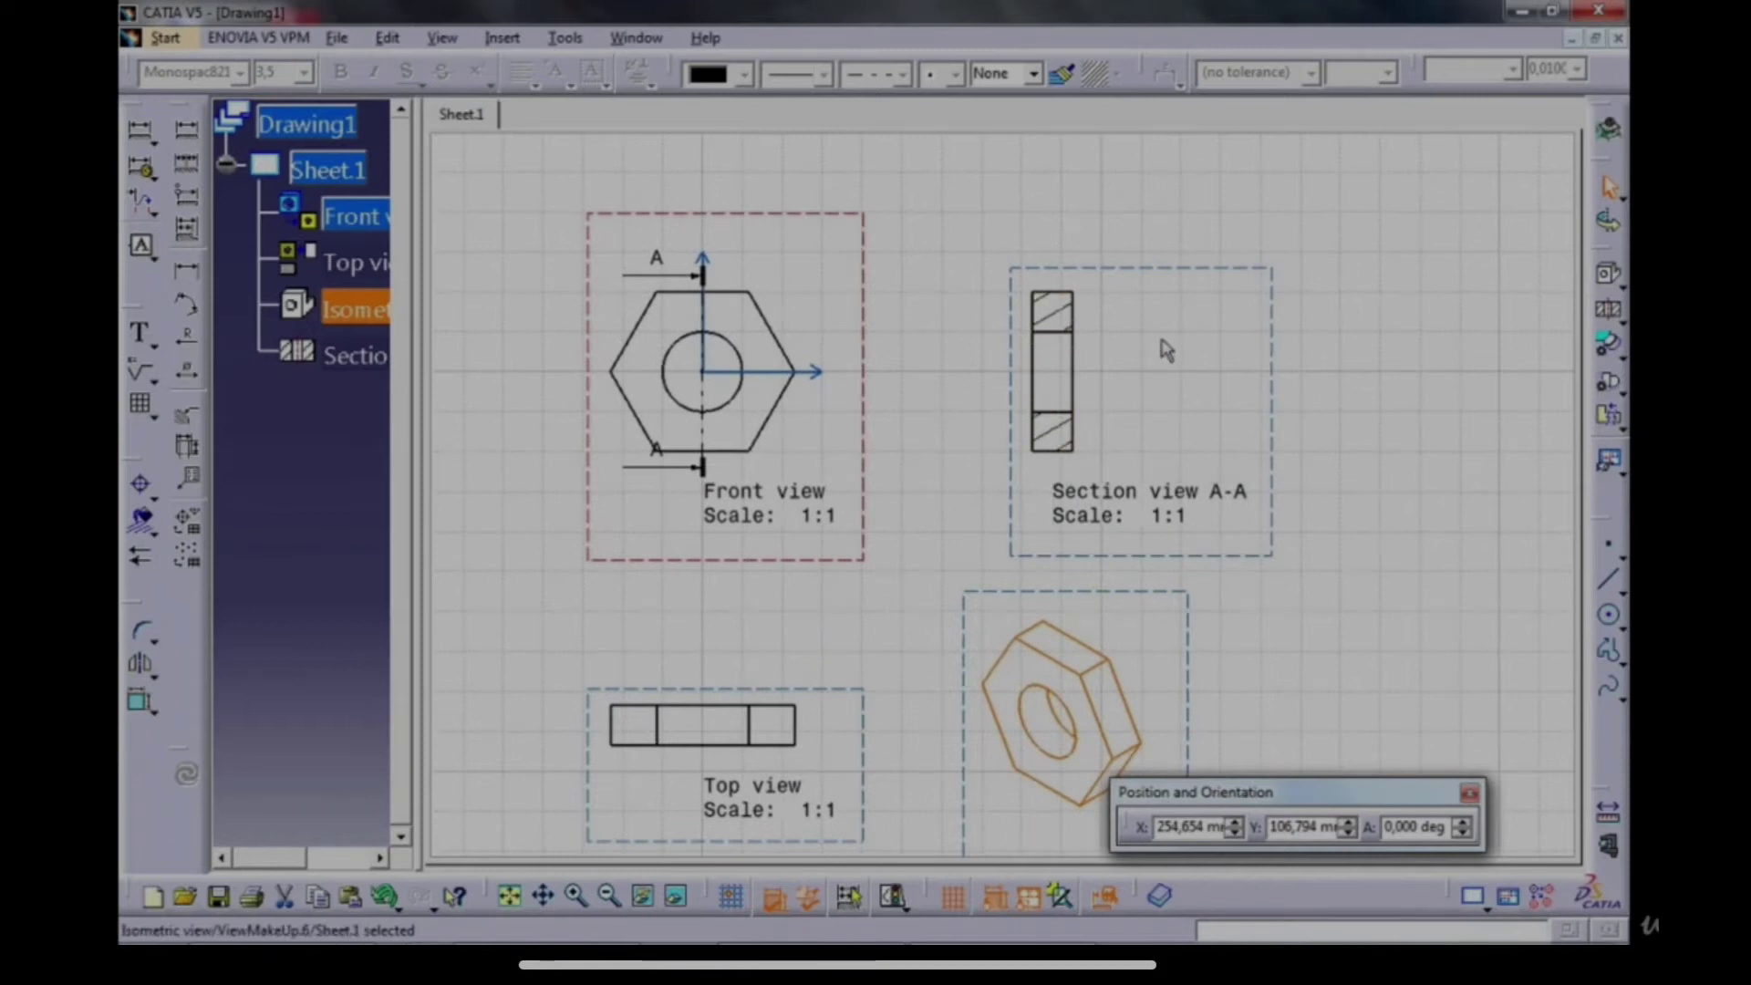
click(187, 271)
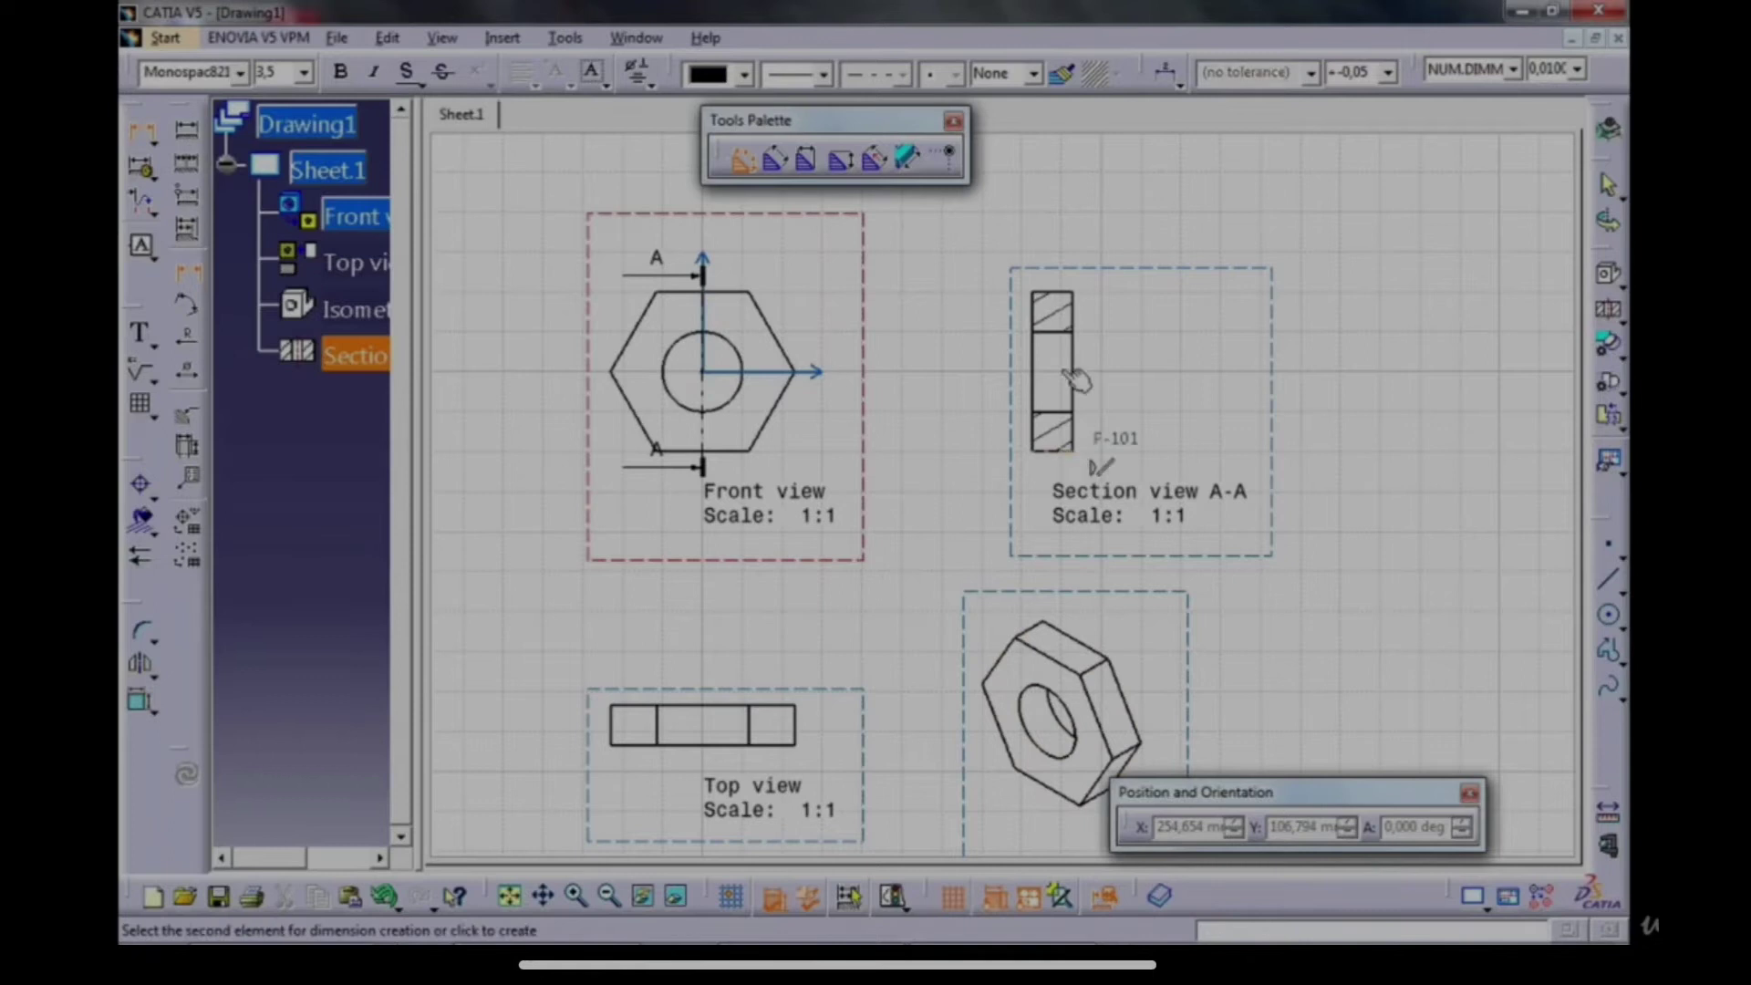
click(1063, 292)
click(1145, 369)
click(1052, 292)
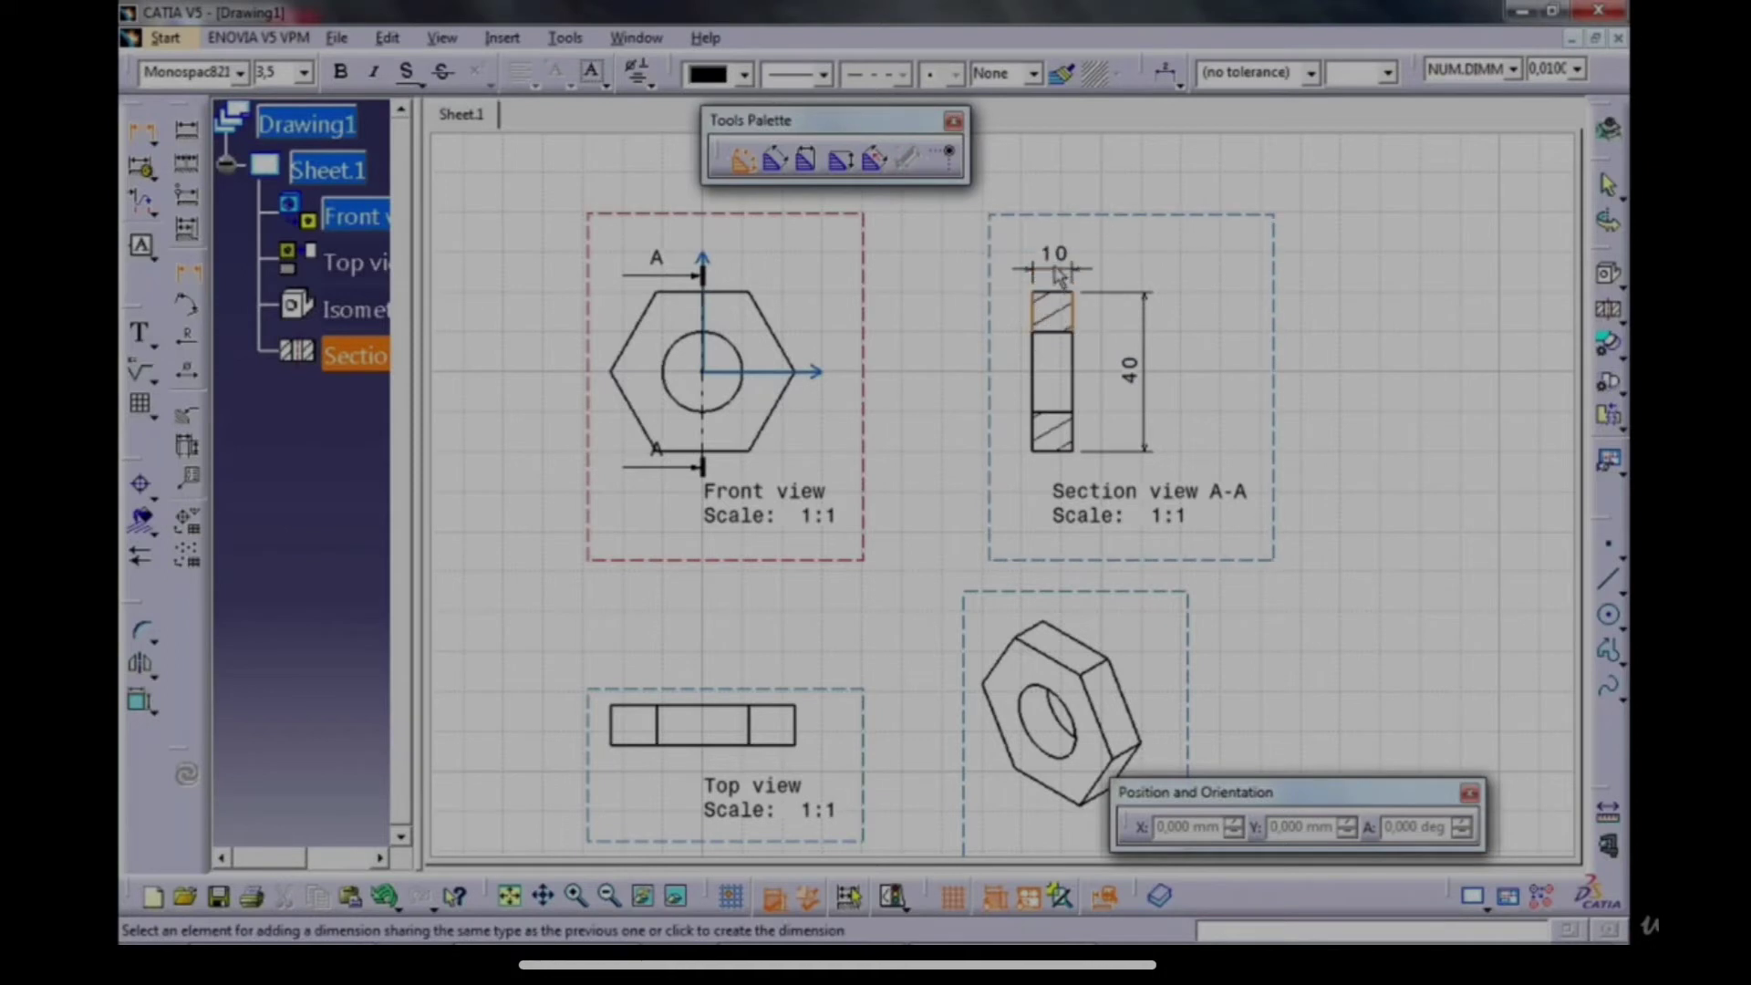
click(1058, 270)
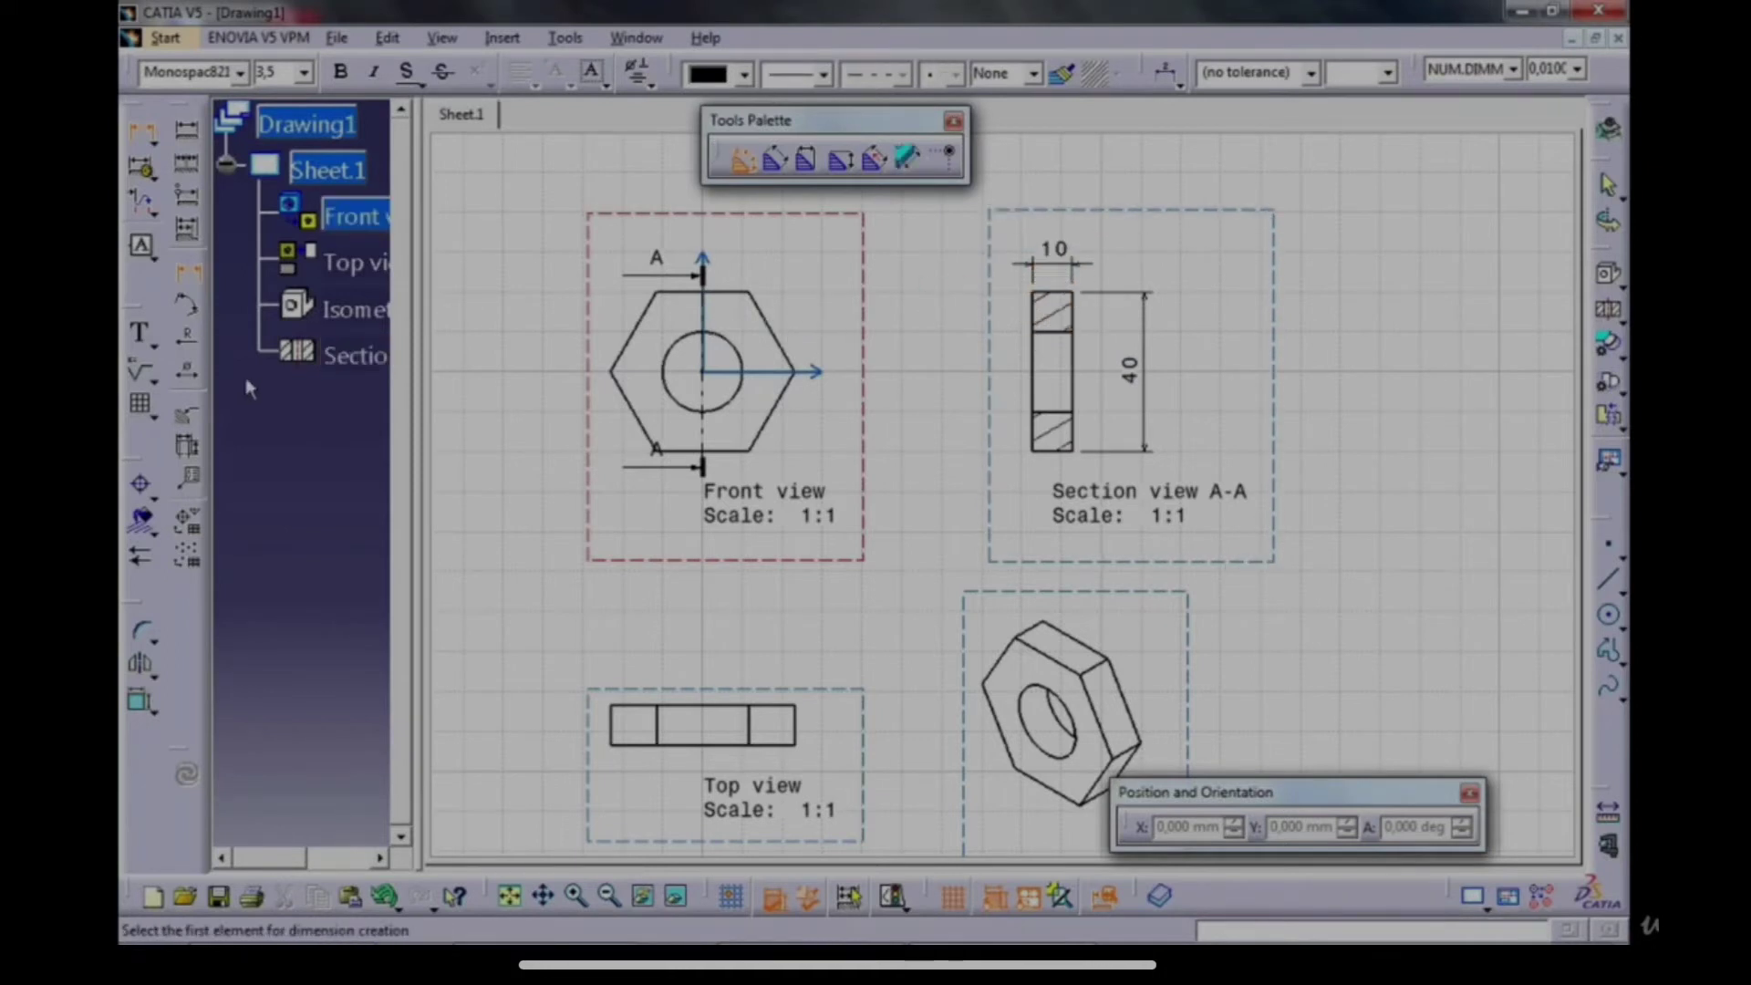
Dimension the hole's diameter in the front view, placing the value outside the hexagon.
click(776, 368)
click(816, 303)
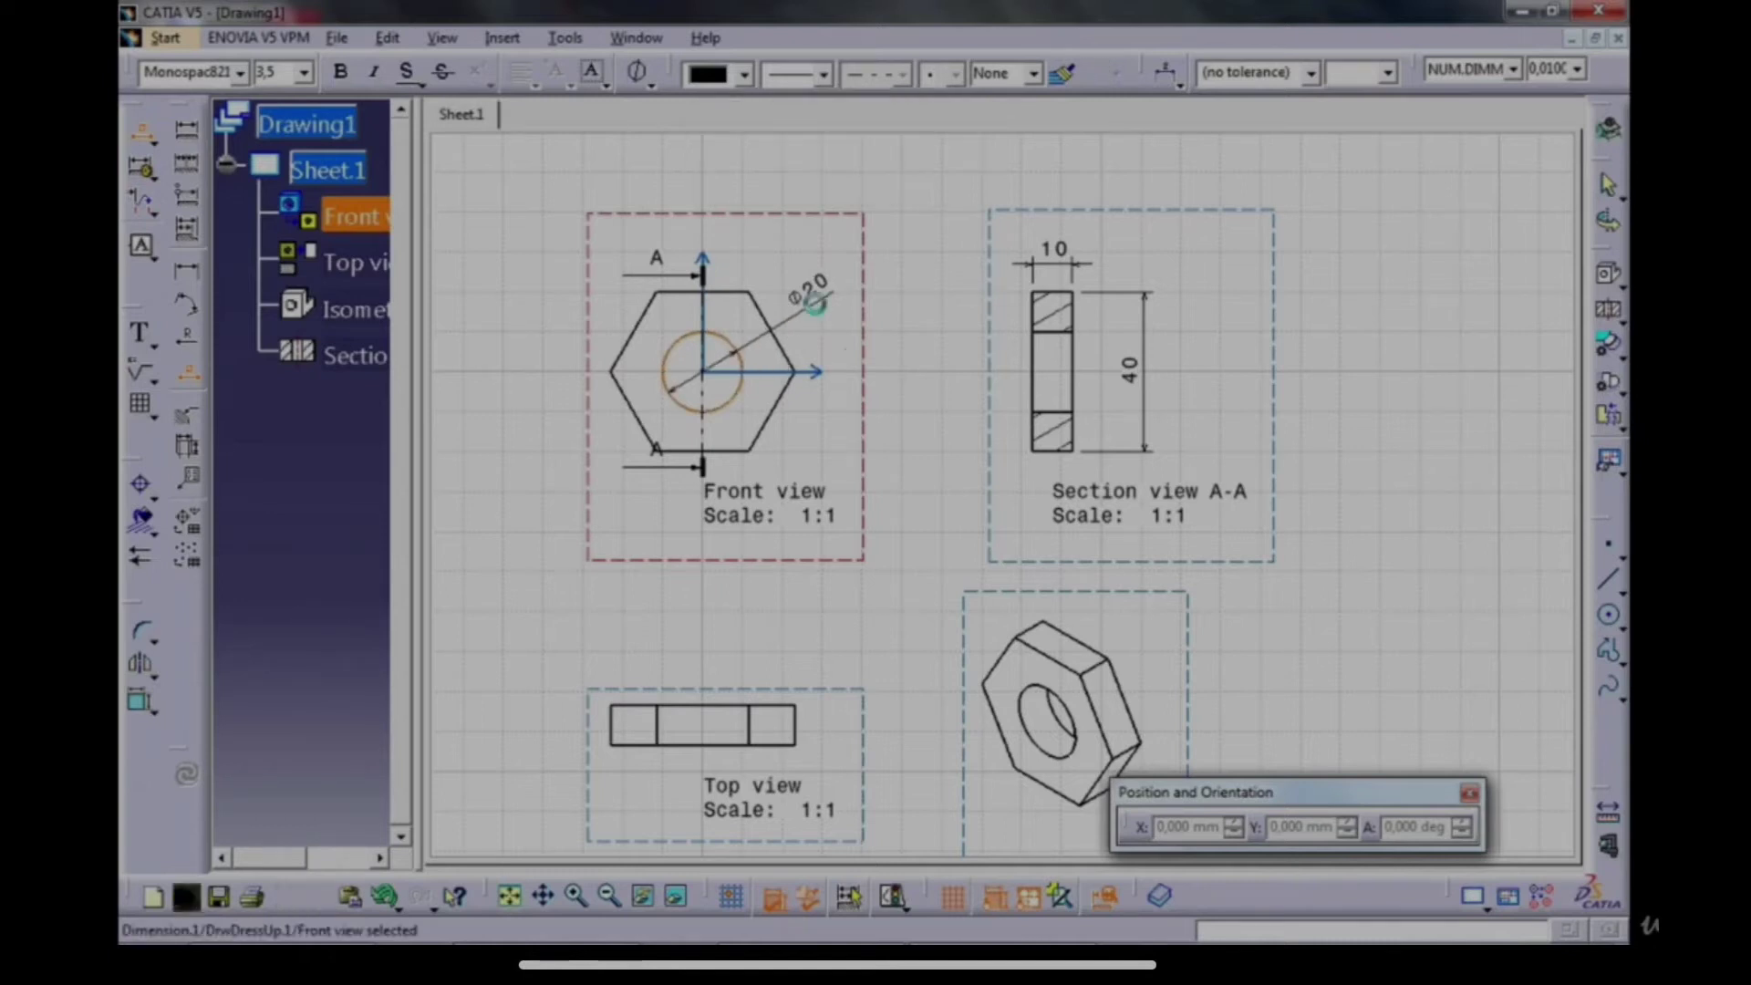
mouse_move(927, 427)
middle_down()
mouse_move(949, 363)
mouse_move(948, 416)
middle_up()
click(1065, 383)
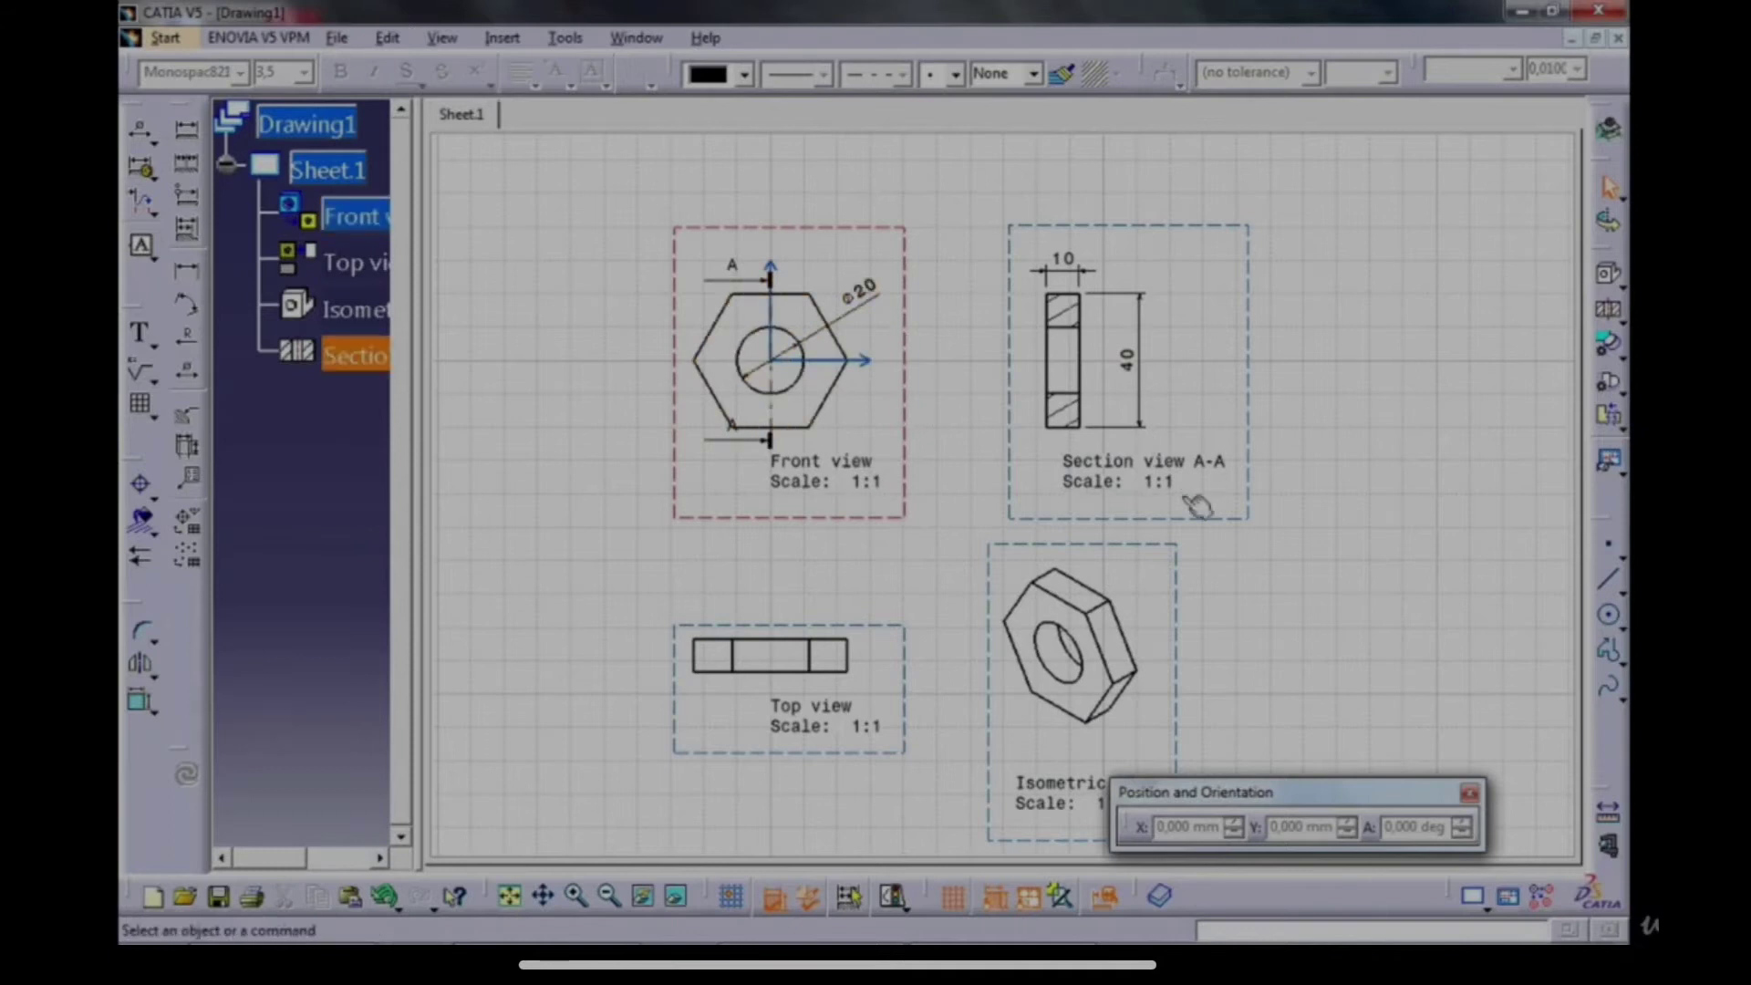
Enable Hidden Lines in the isometric view's properties.
right_click(1171, 571)
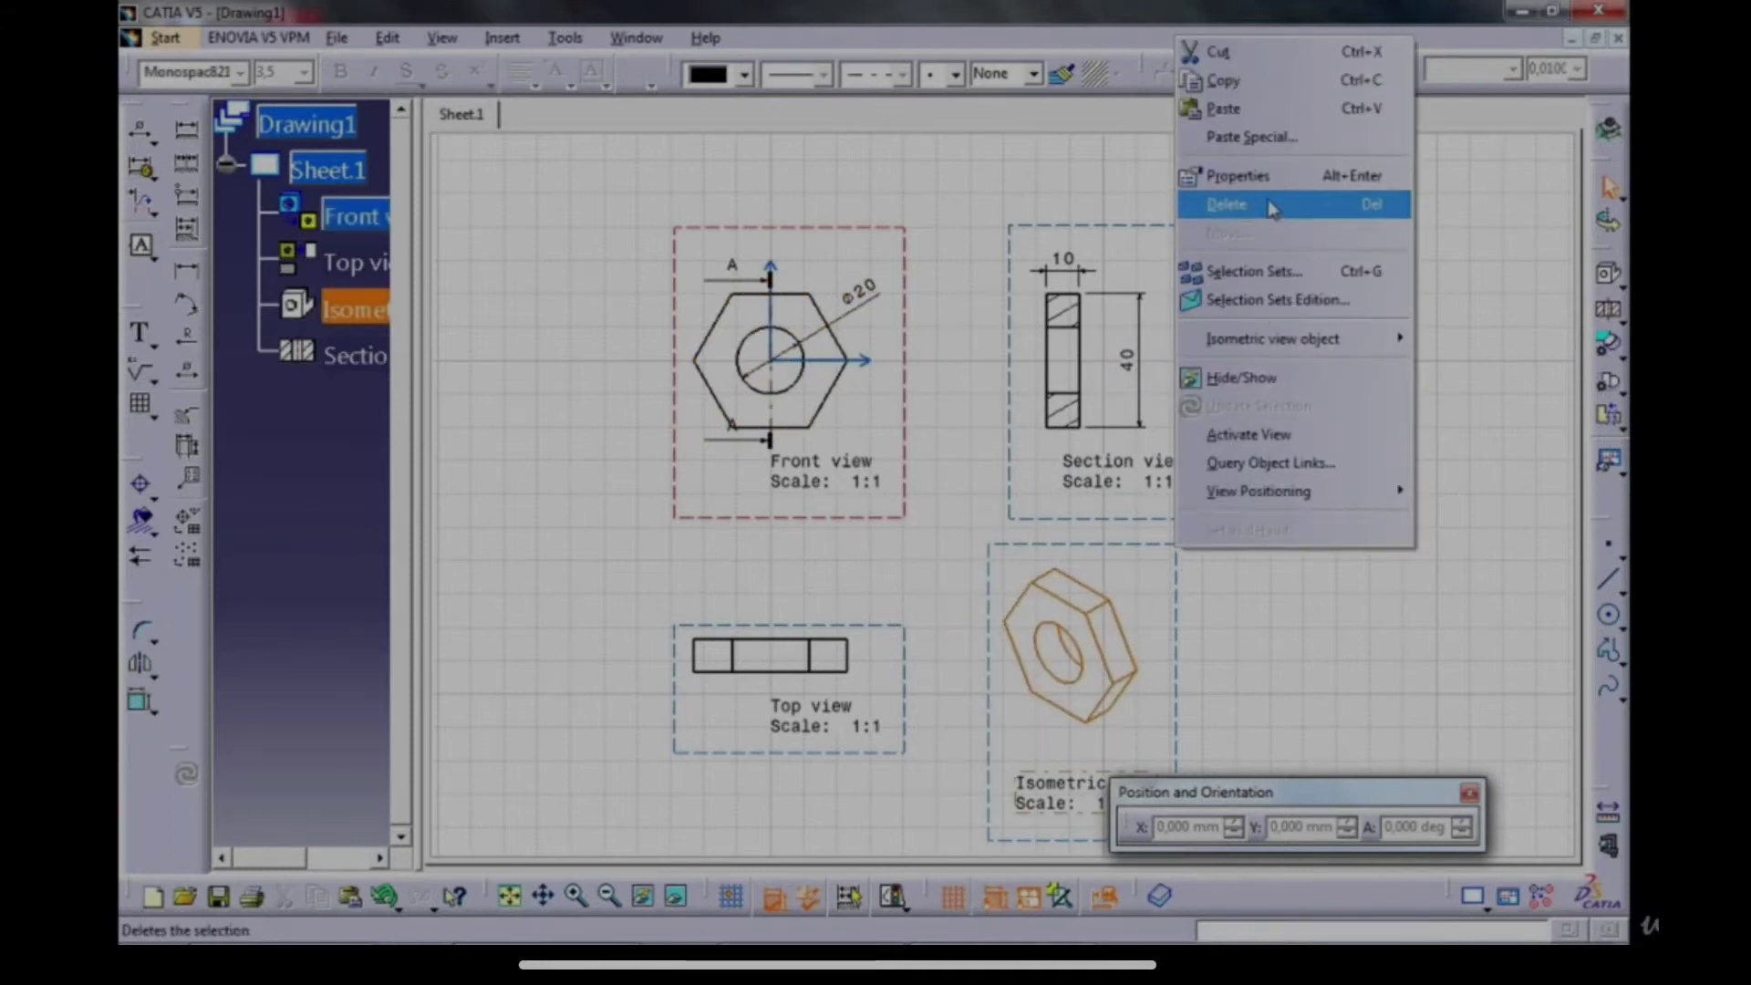
click(1270, 178)
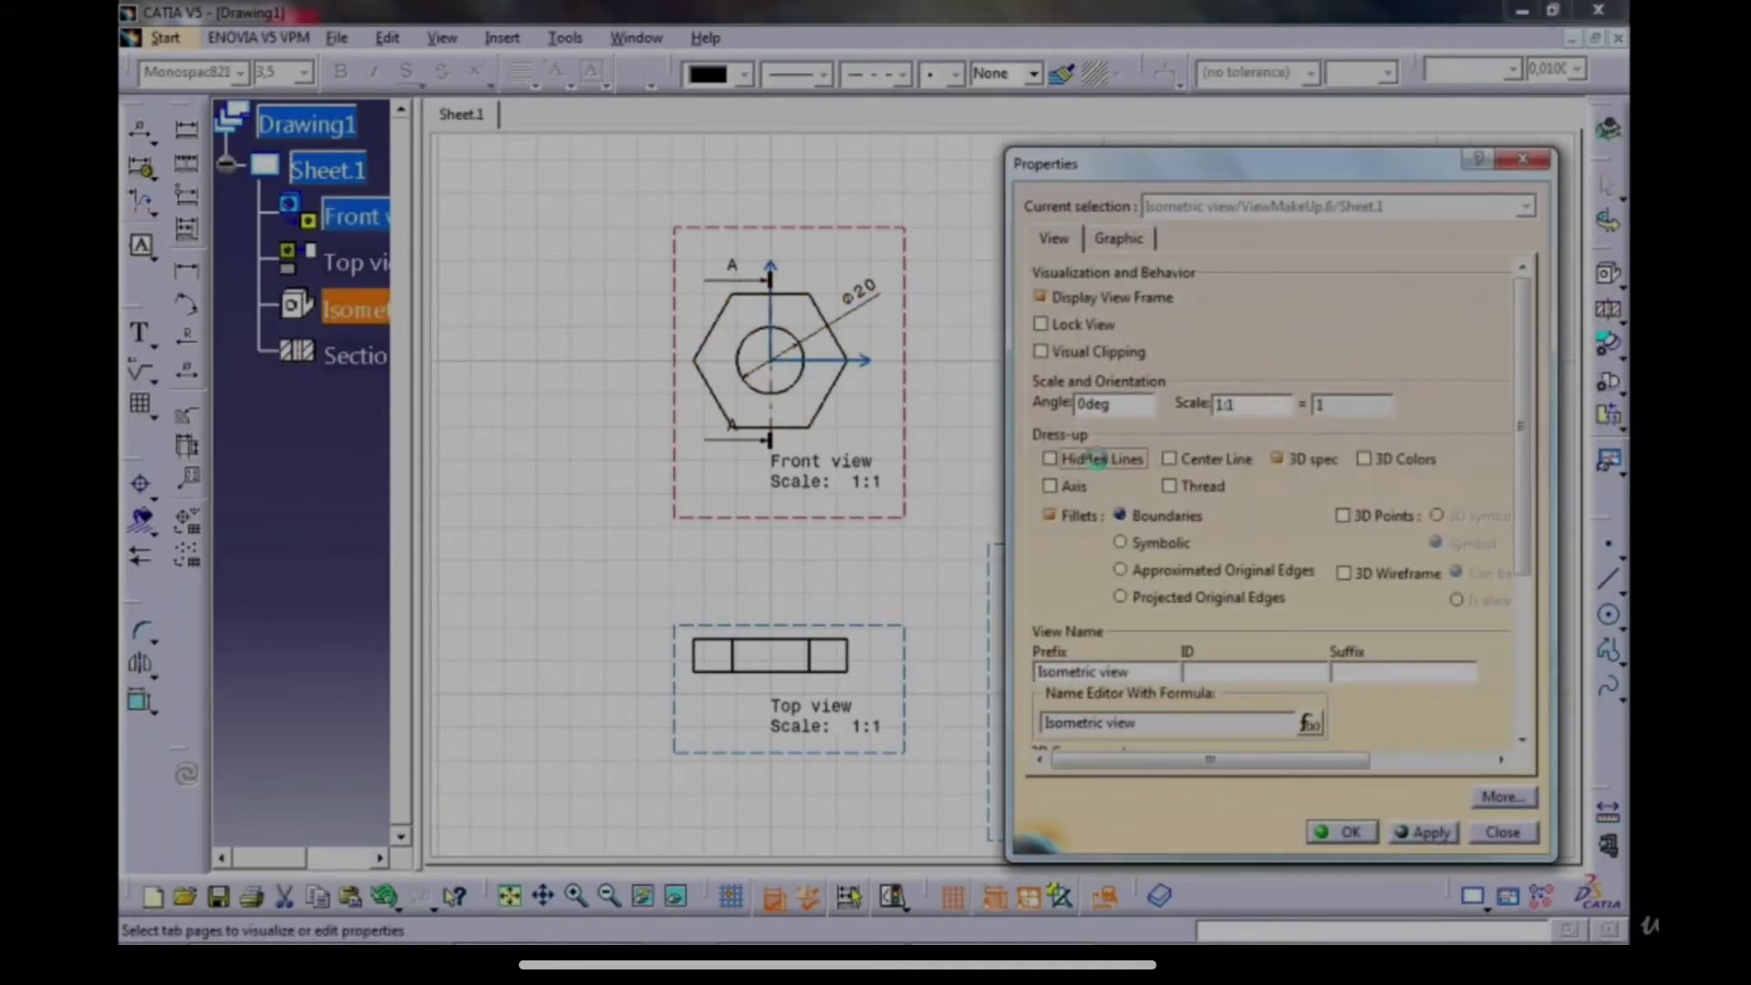
click(1345, 831)
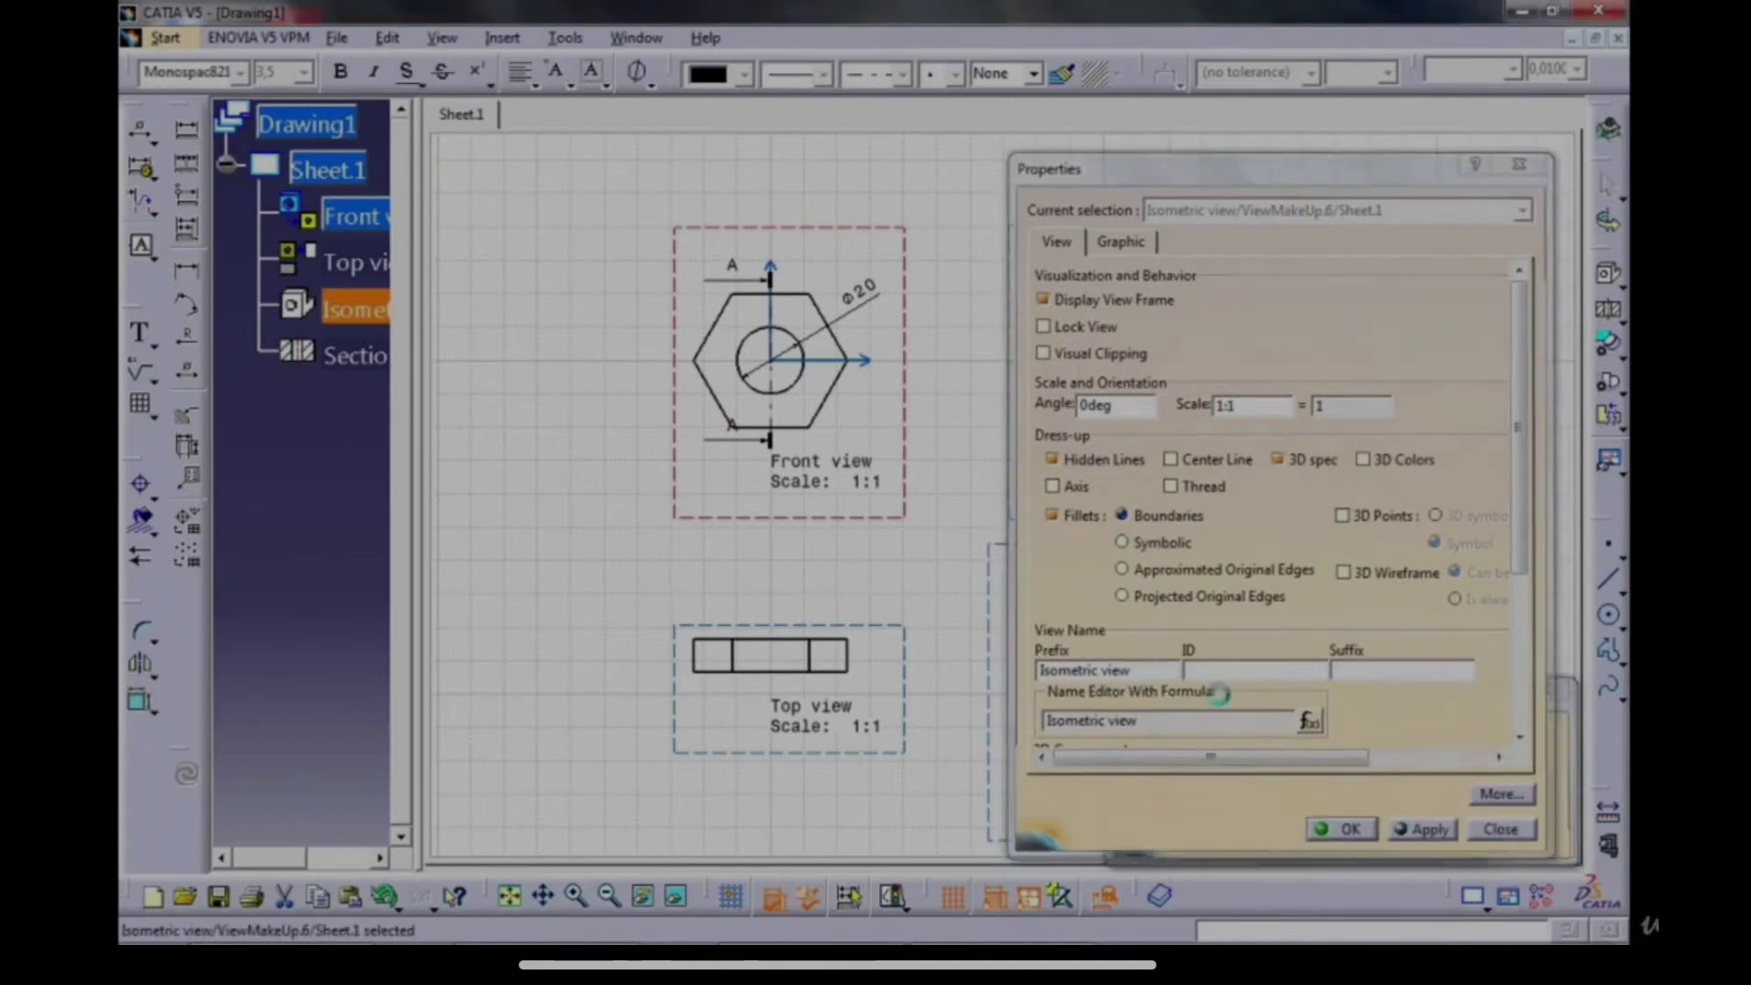
ctrl+middle_drag(1242, 648, 1200, 496)
click(1288, 601)
mouse_move(1288, 600)
middle_down()
mouse_move(1285, 525)
mouse_move(1277, 629)
mouse_move(1266, 547)
mouse_move(1258, 618)
mouse_move(1228, 615)
middle_up()
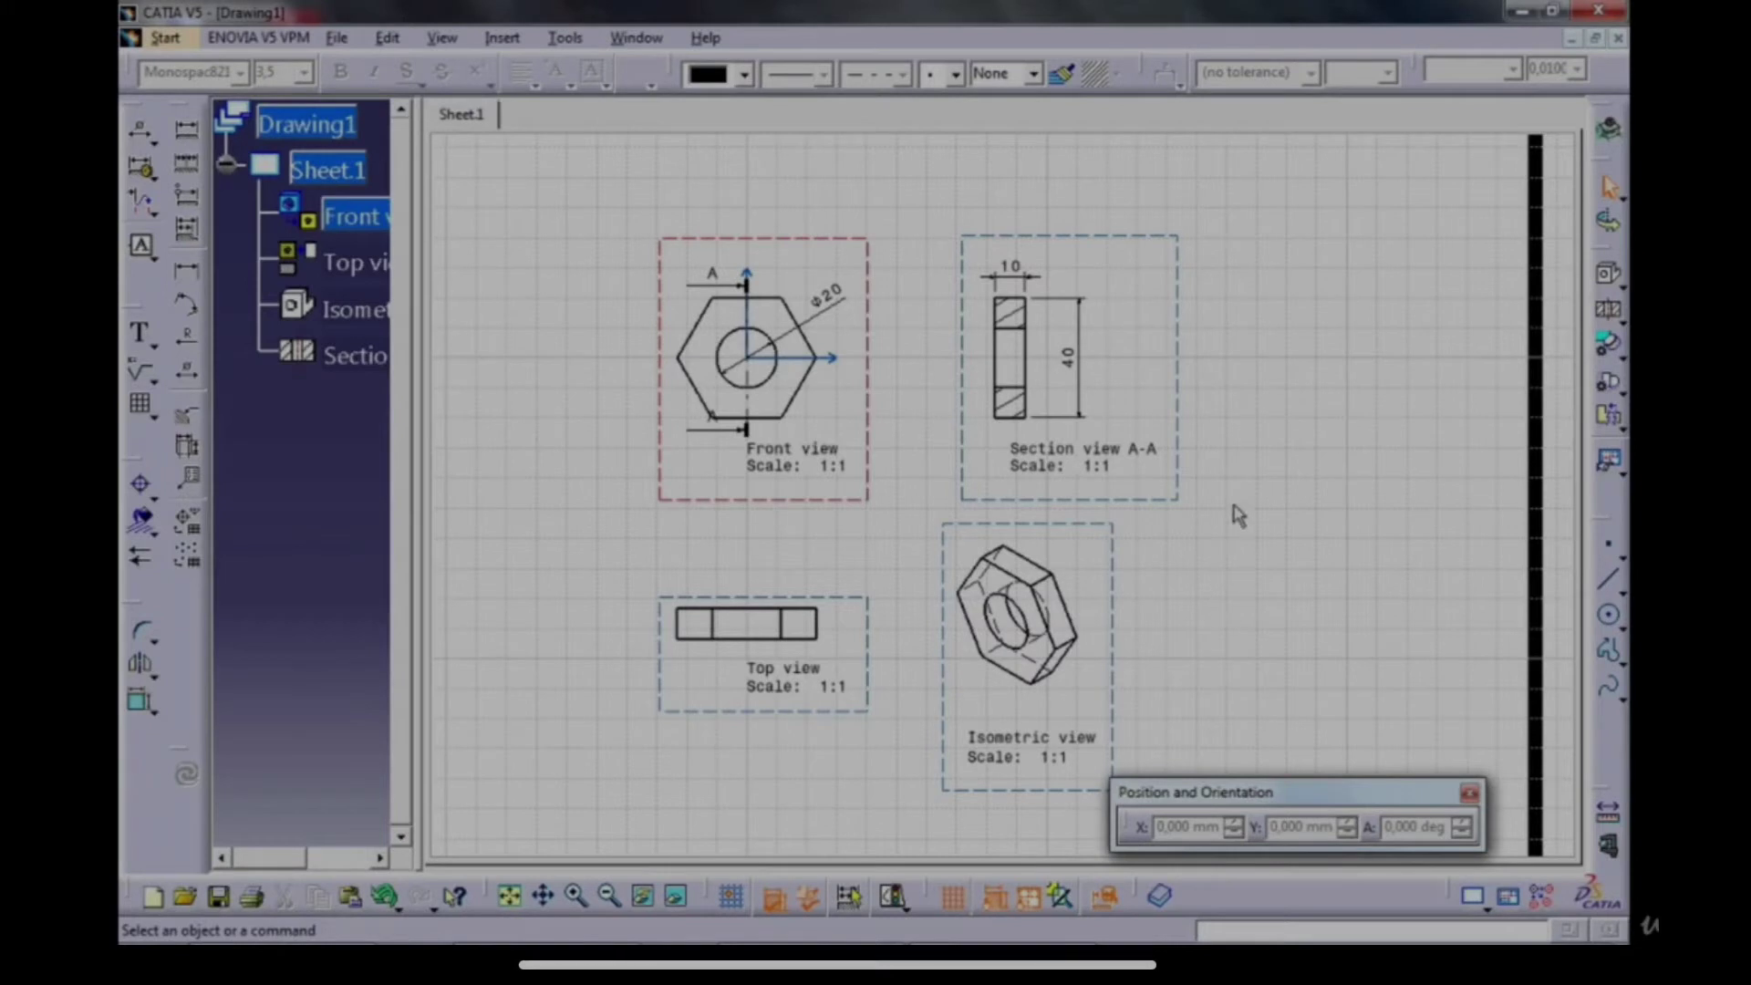
Close the drawing without saving and return to the P-101 part.
click(1618, 38)
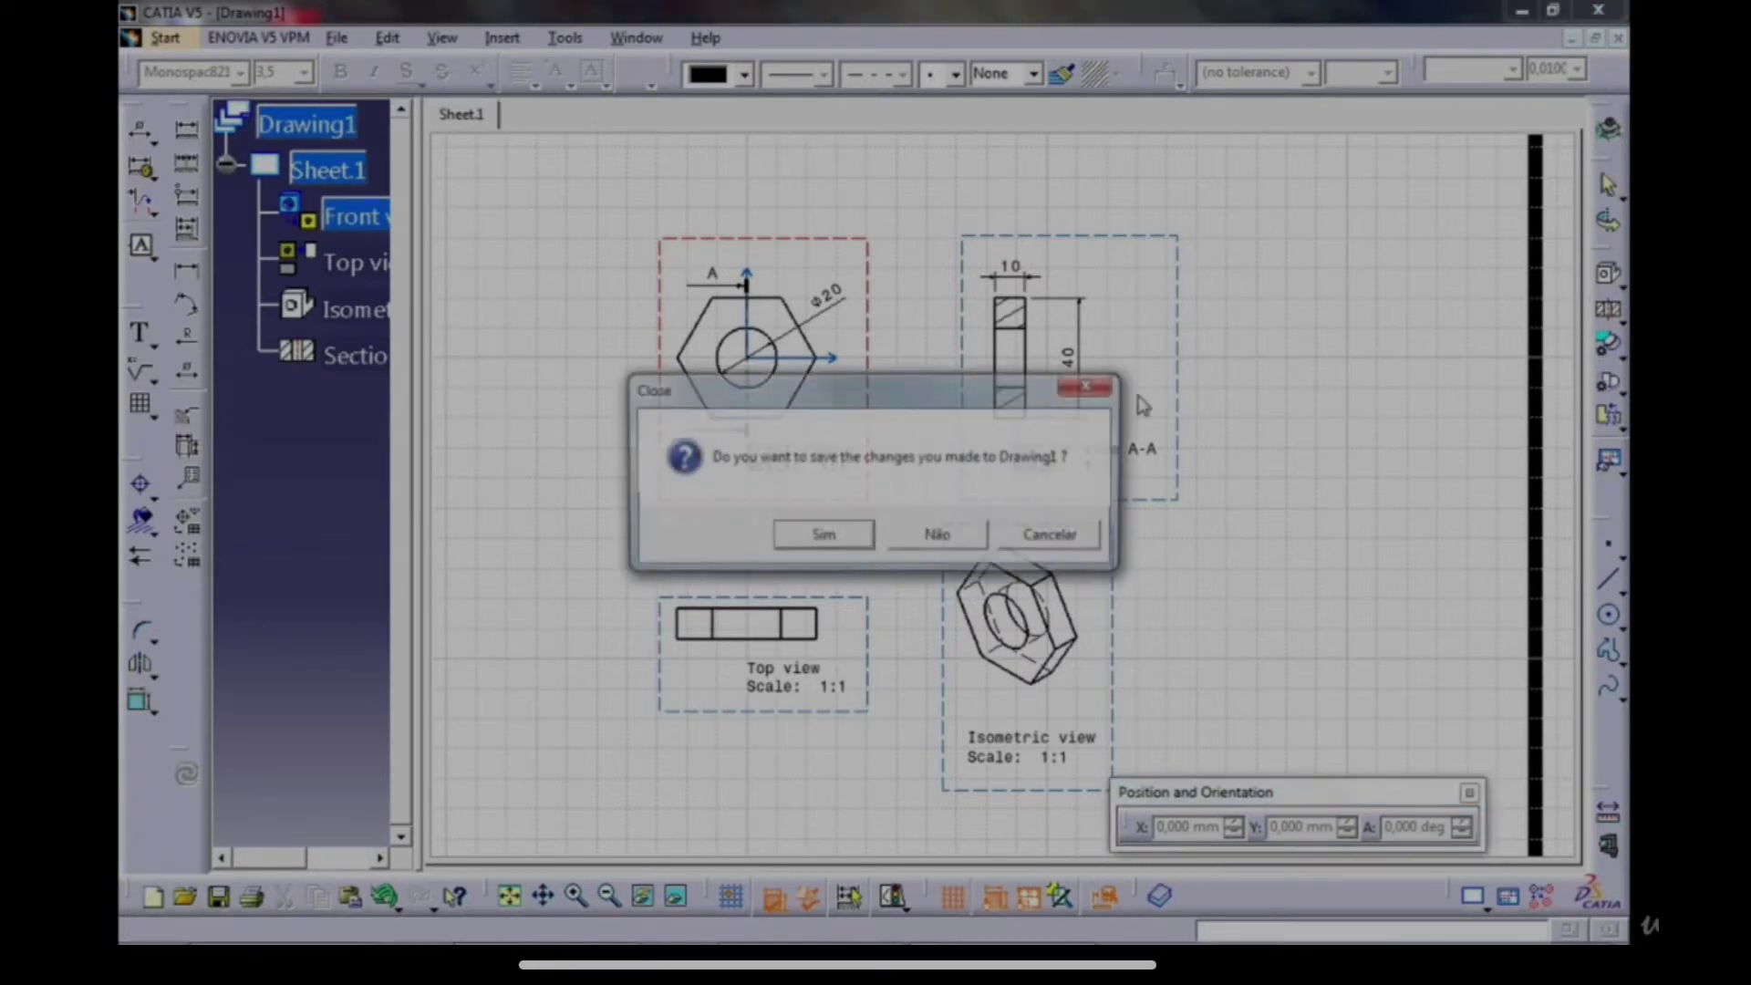
click(943, 533)
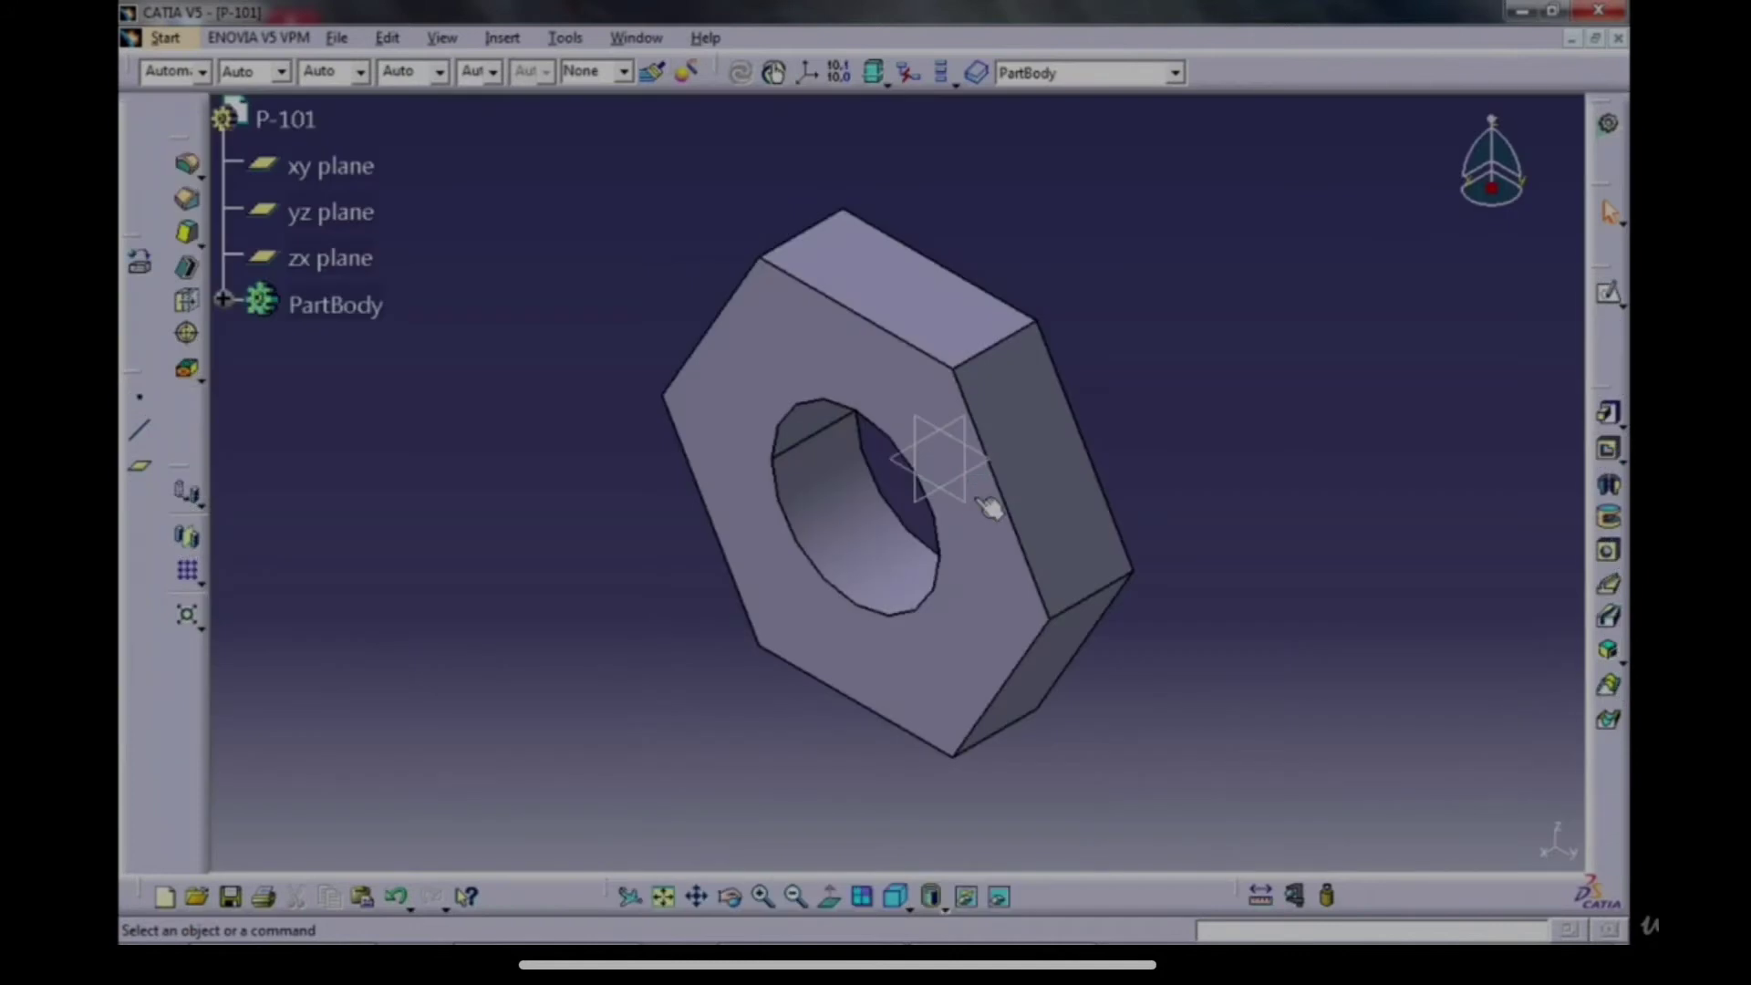
middle_drag(1128, 444, 1158, 476)
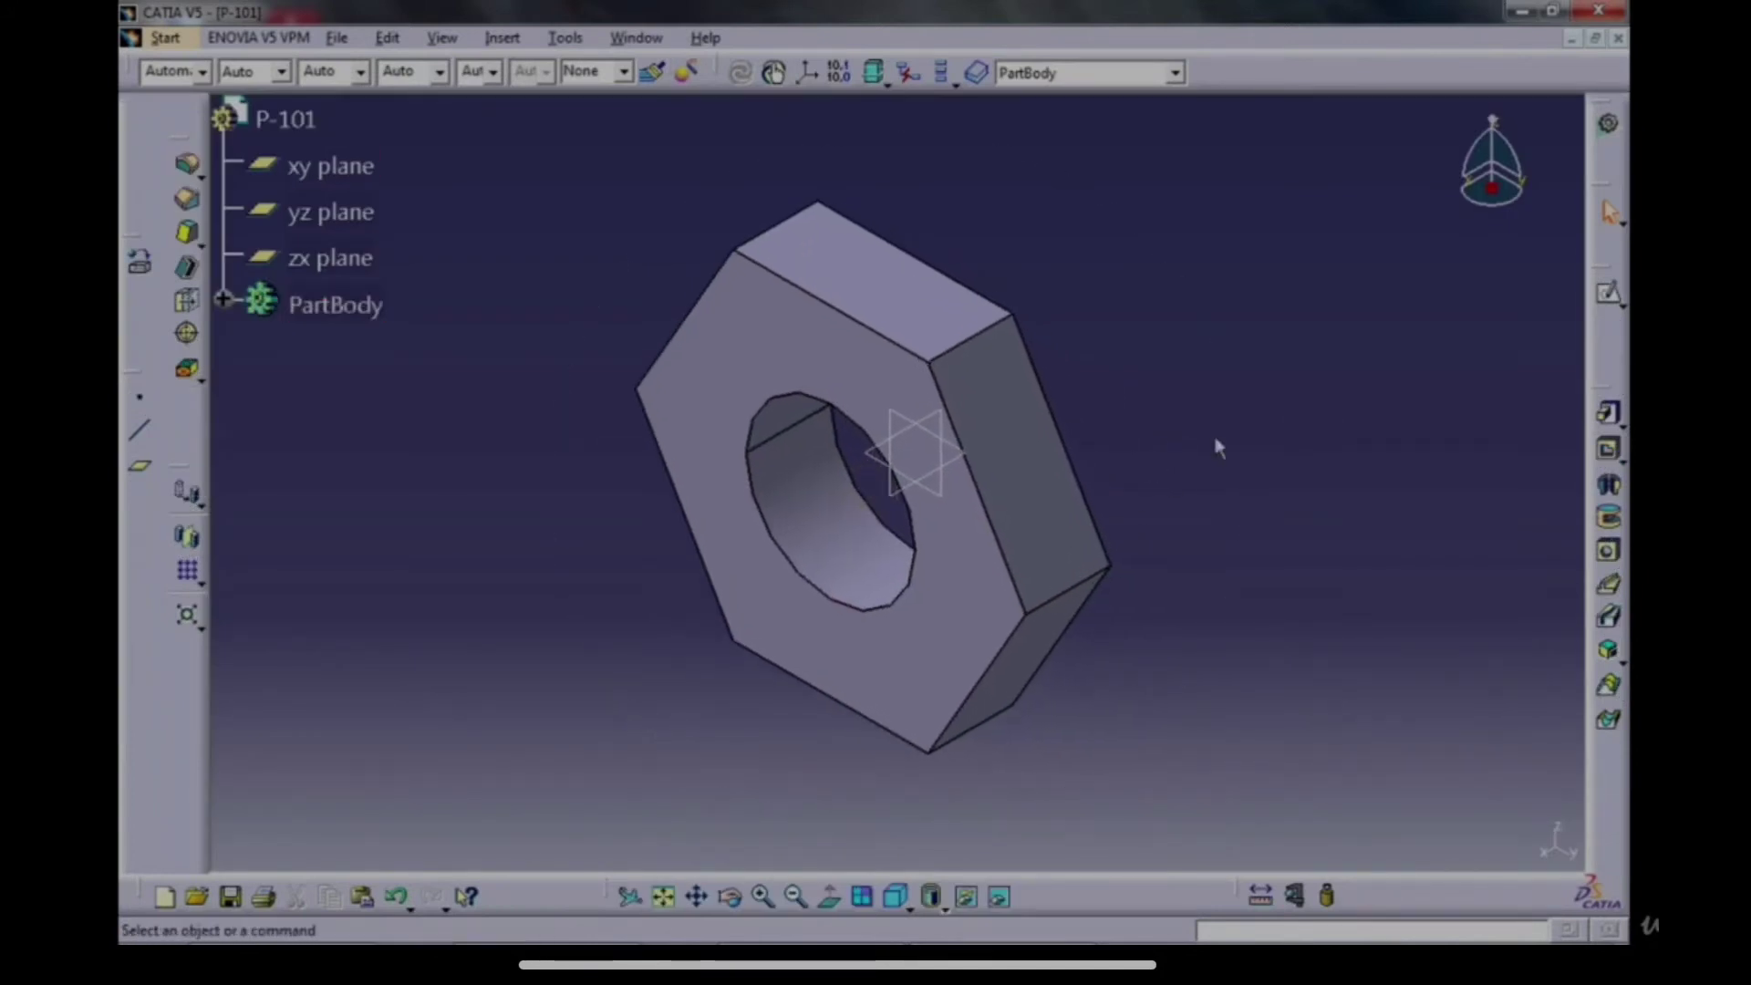
Create a new part named P-102 in the Part Design workbench.
click(165, 37)
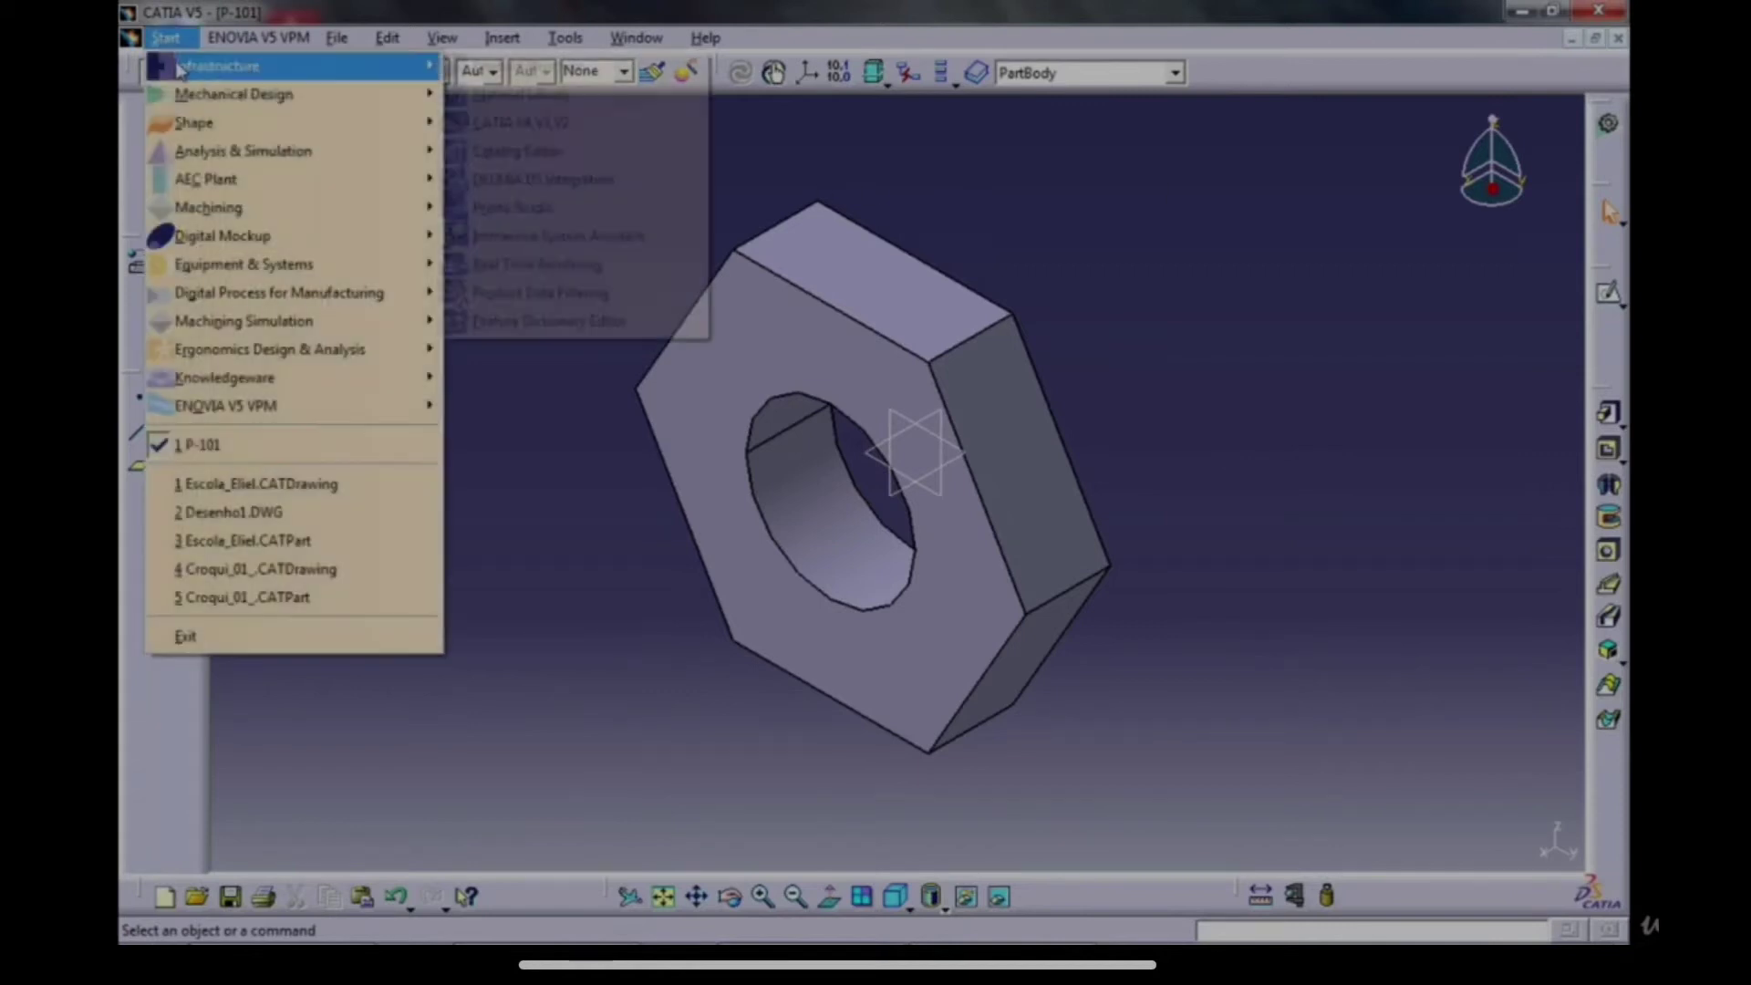
mouse_move(274, 94)
click(898, 94)
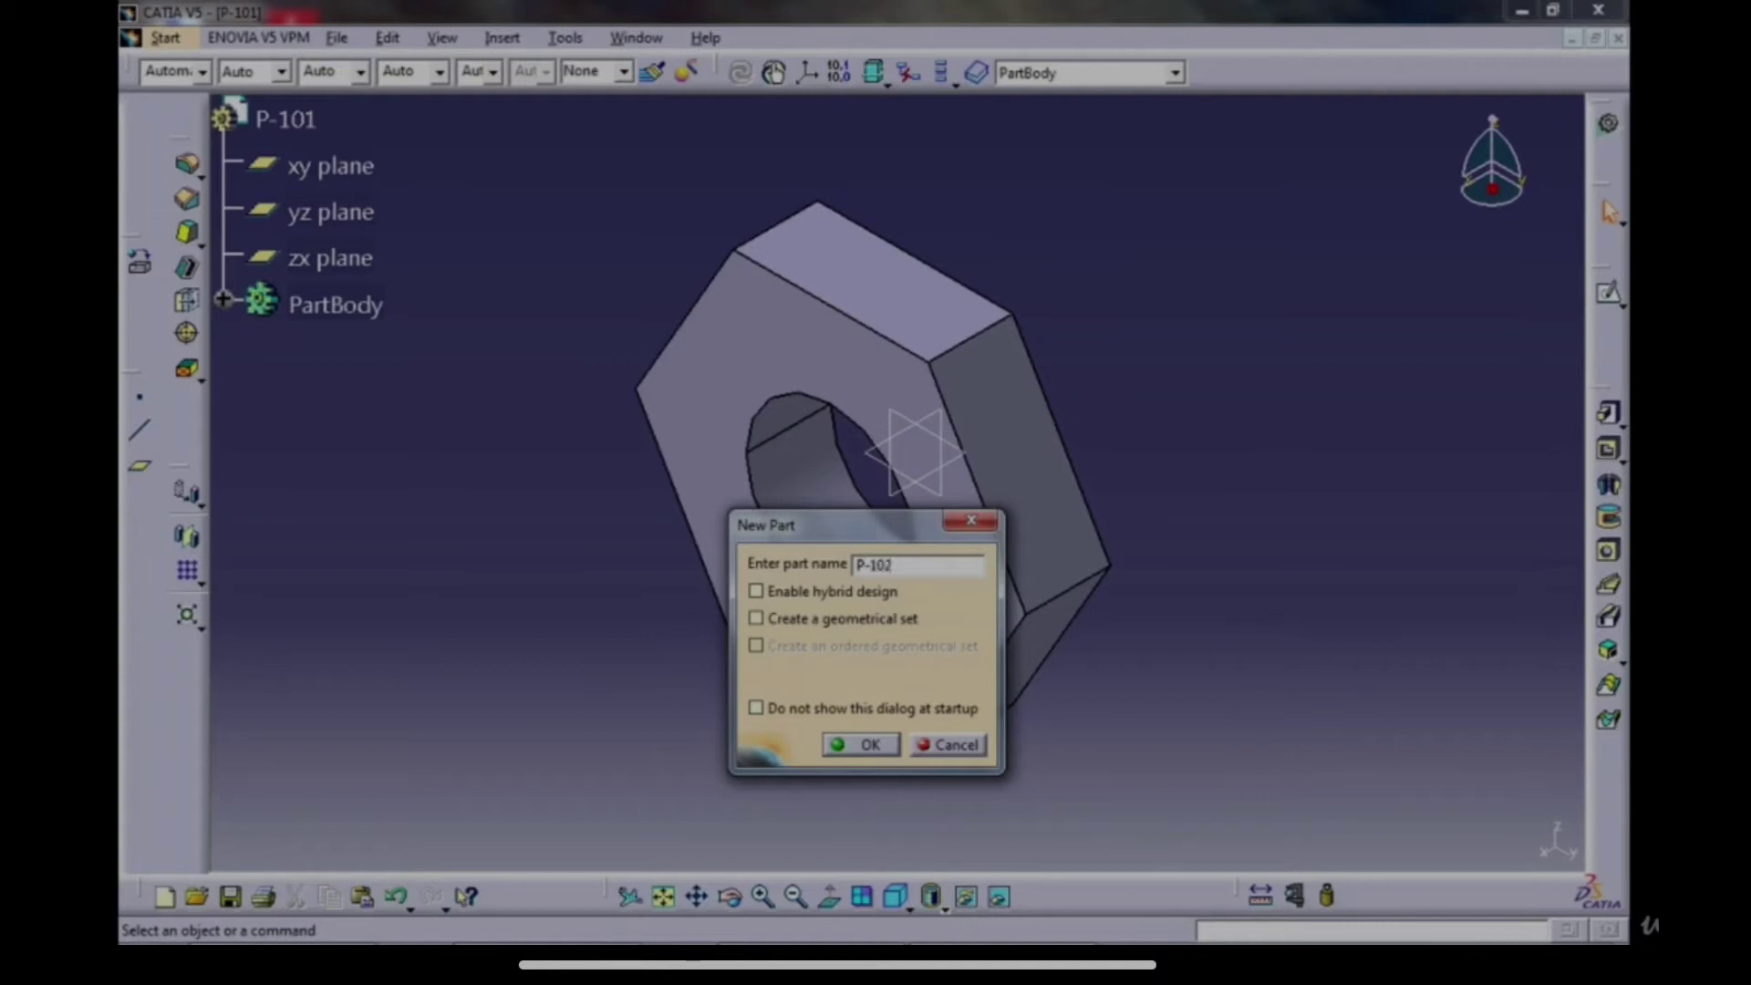
click(863, 744)
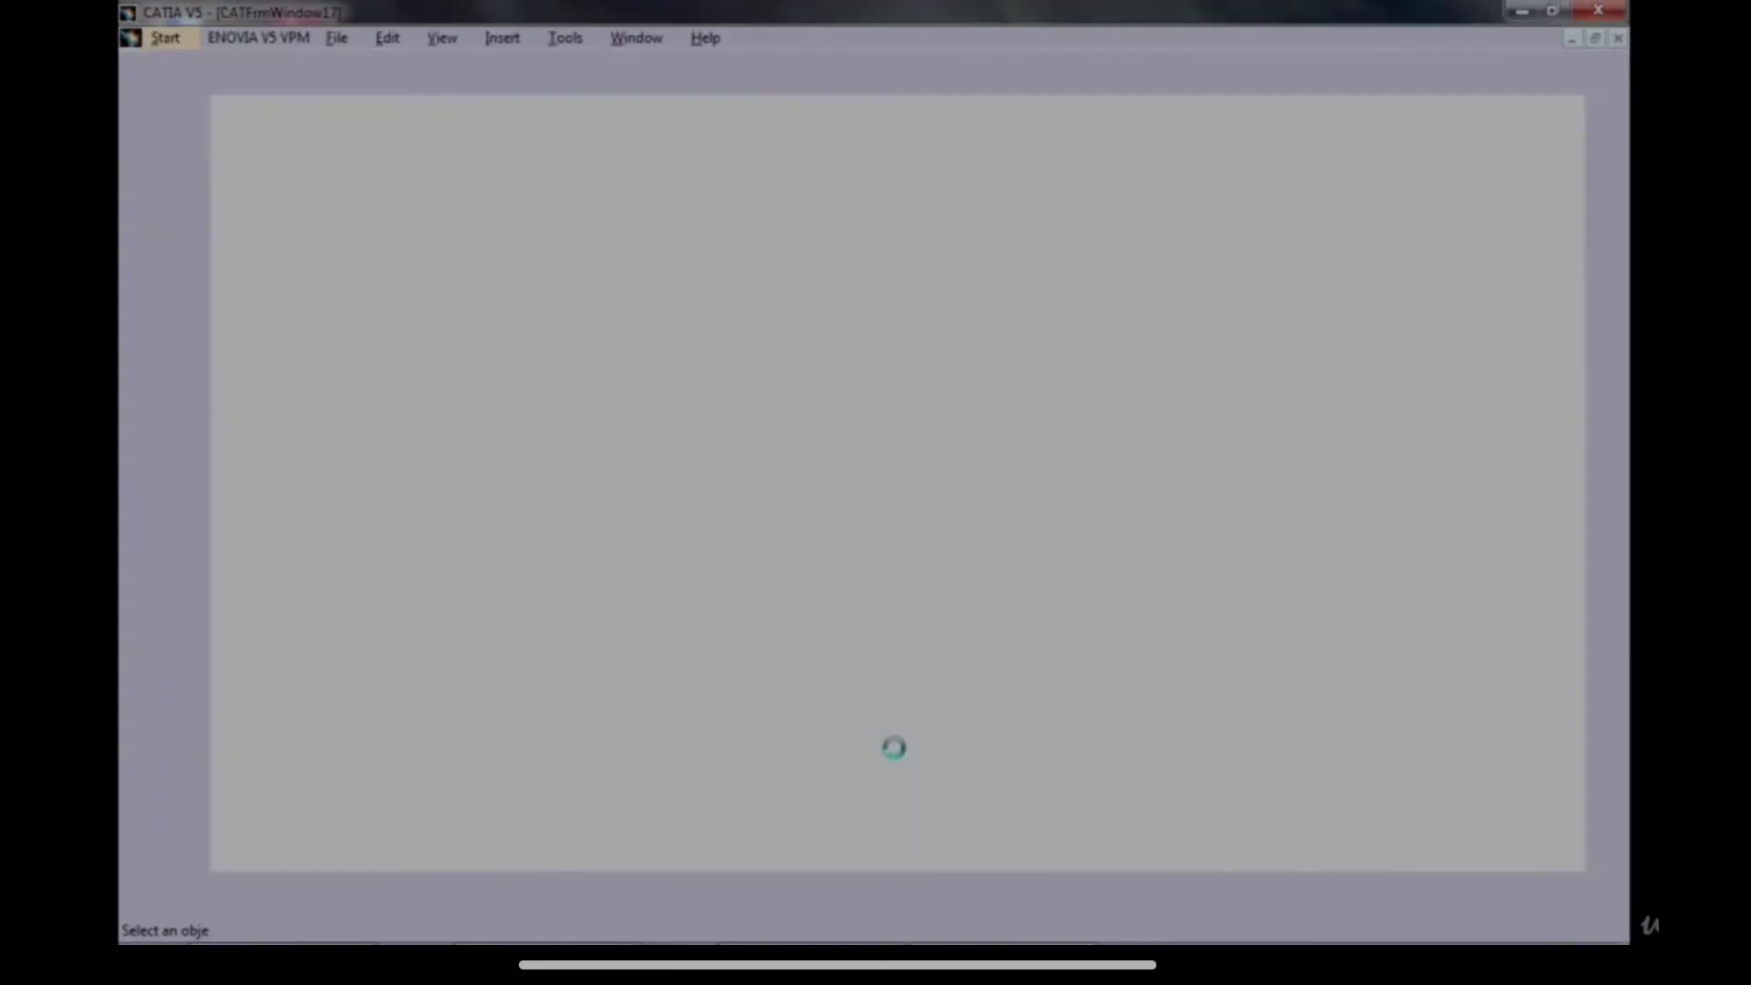
On the yz plane, sketch two concentric circles centred on the origin, about 31 mm and 64 mm in diameter.
click(1607, 412)
click(942, 475)
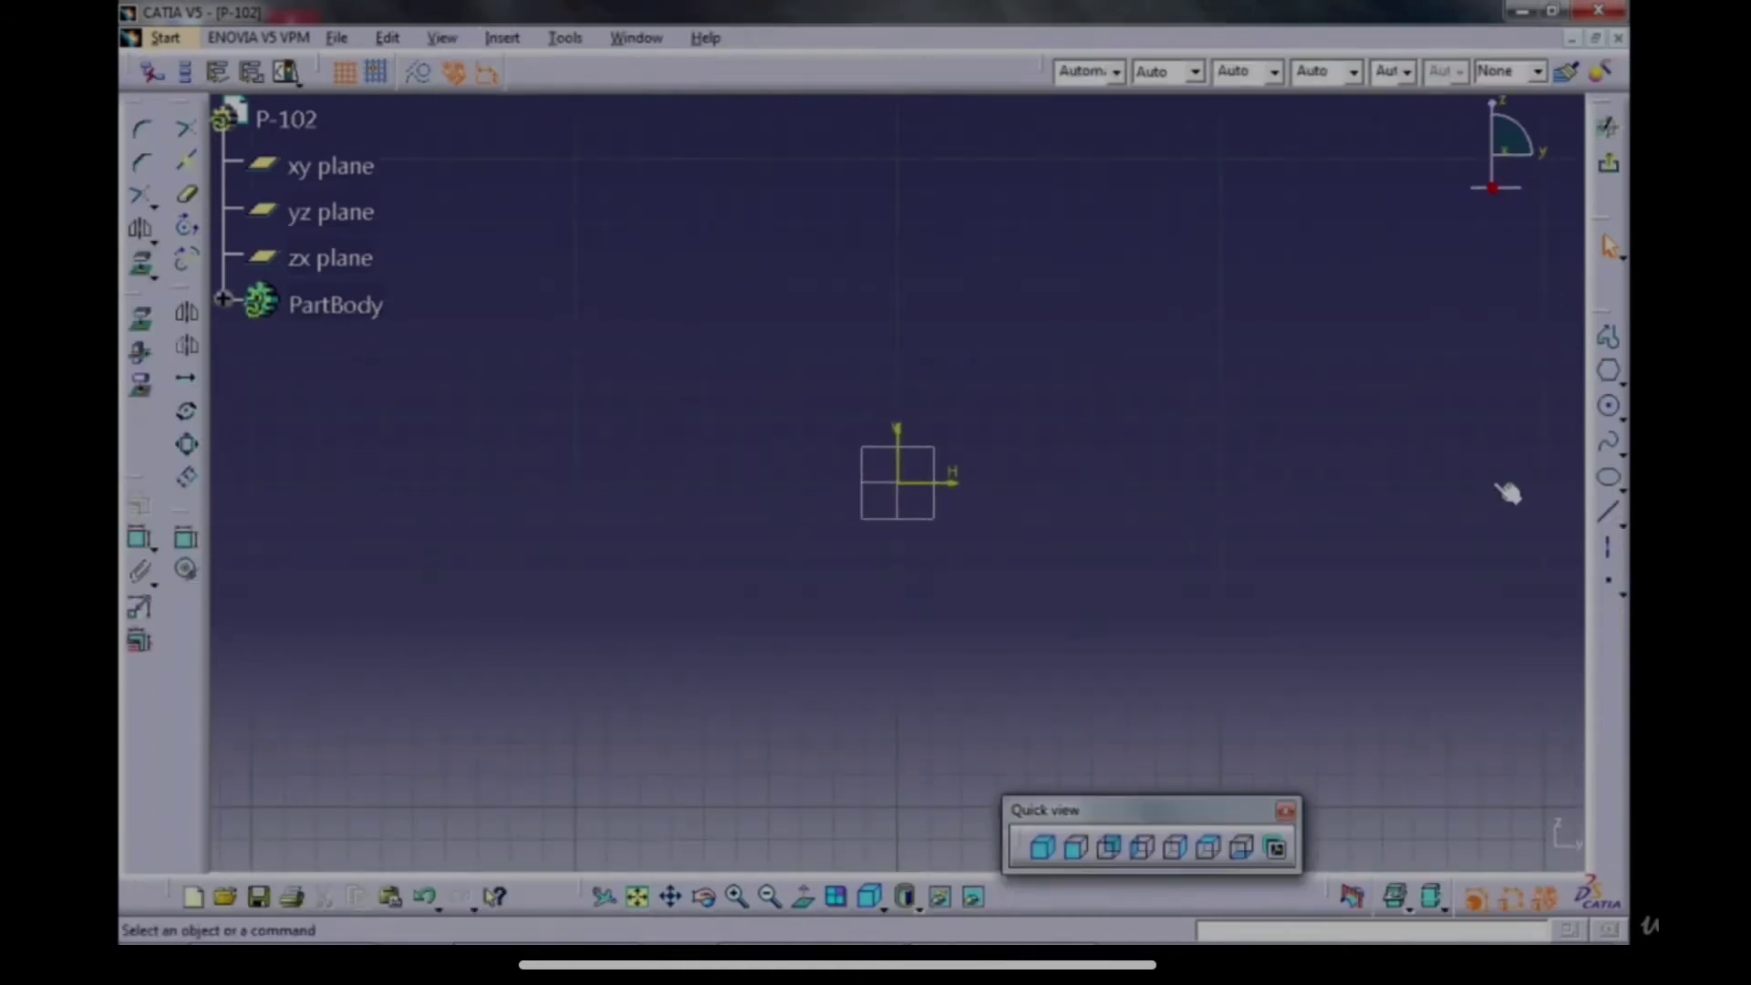
click(1610, 407)
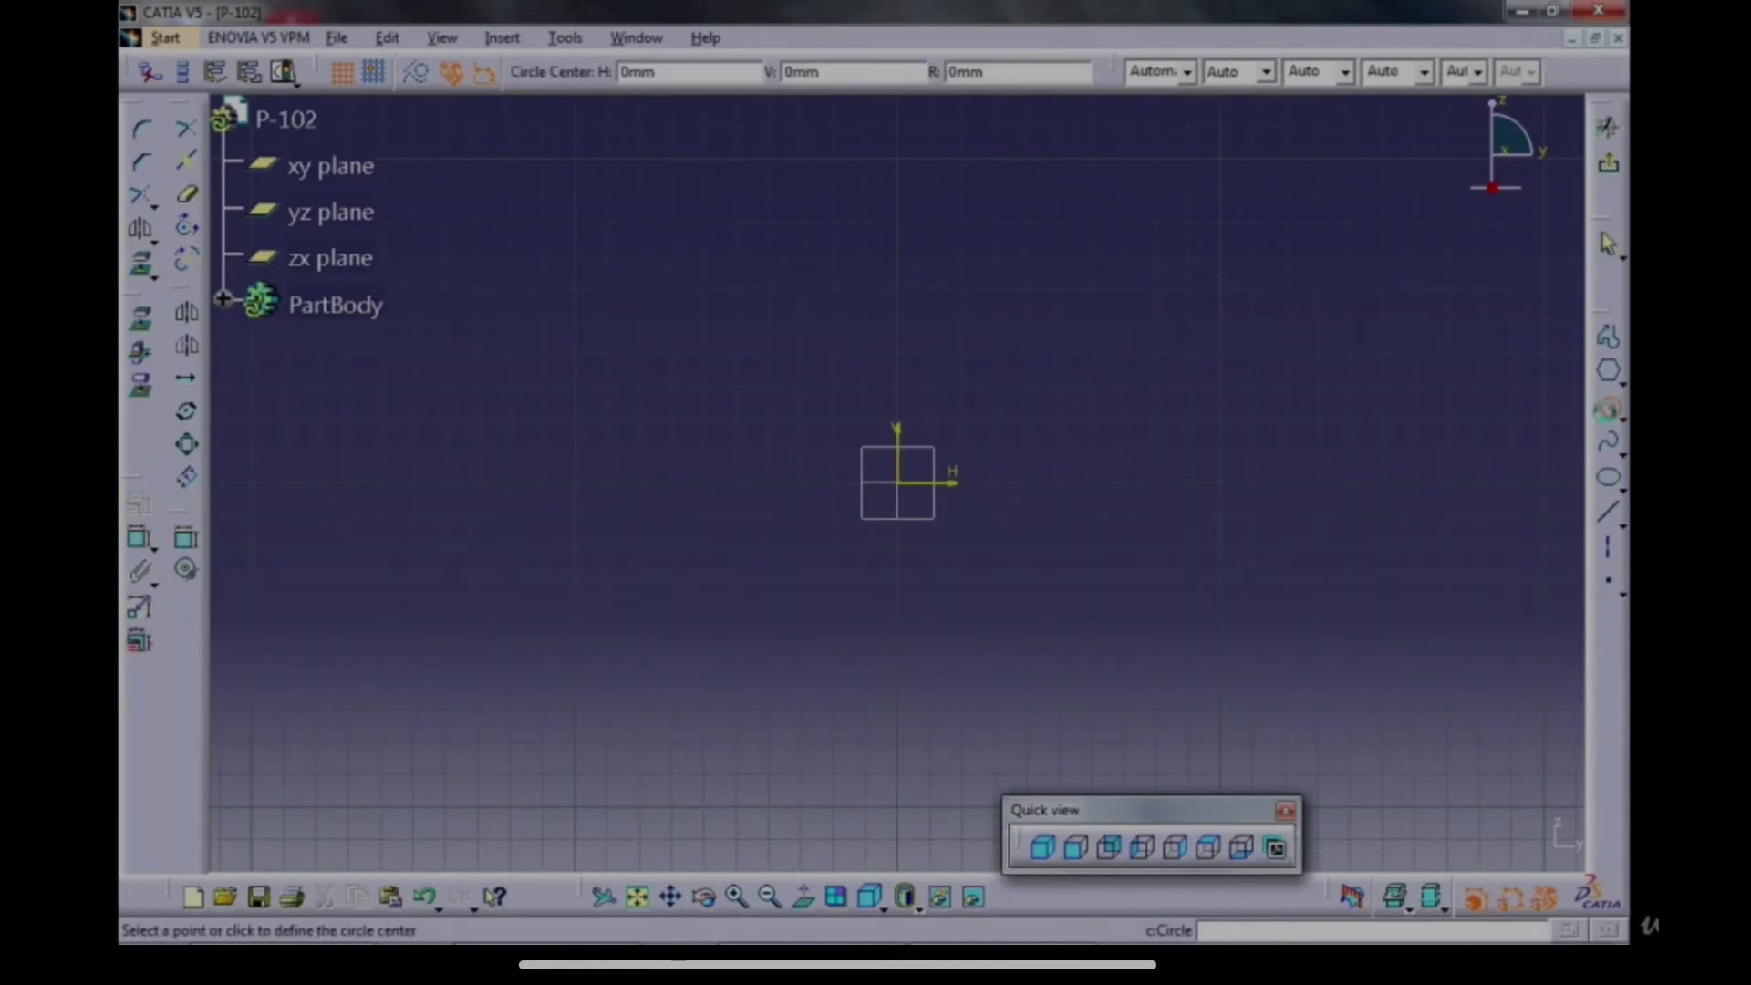
click(898, 481)
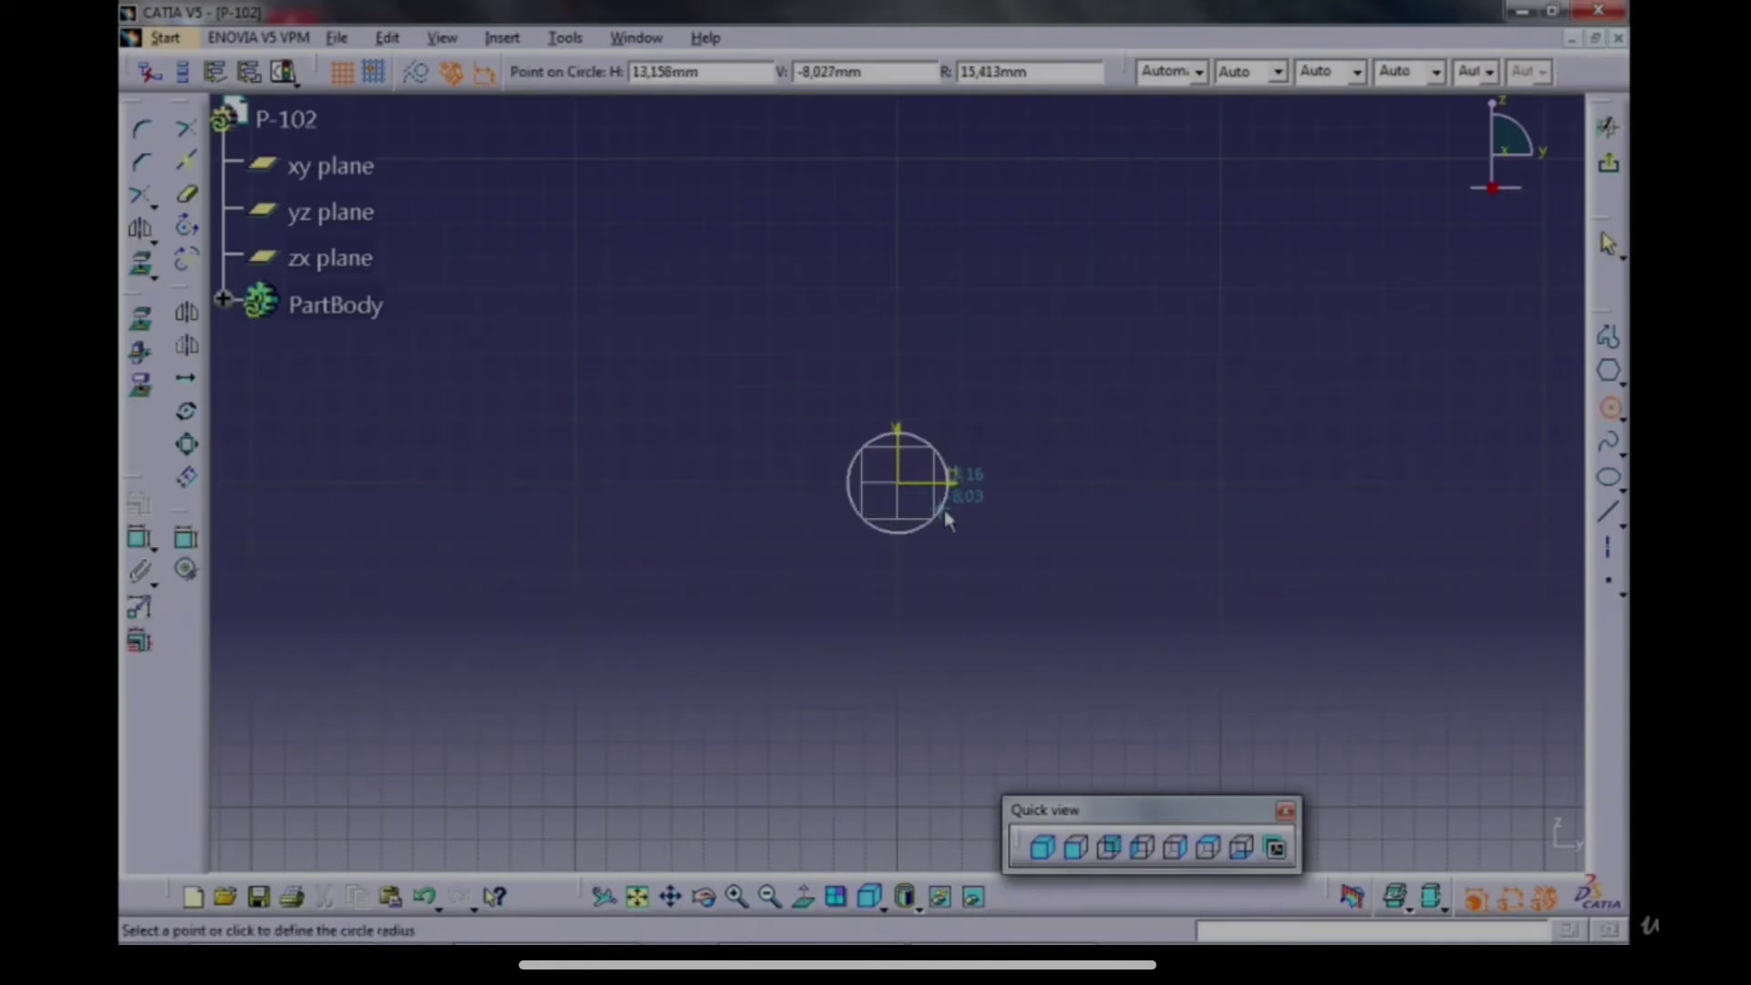
click(939, 490)
click(910, 489)
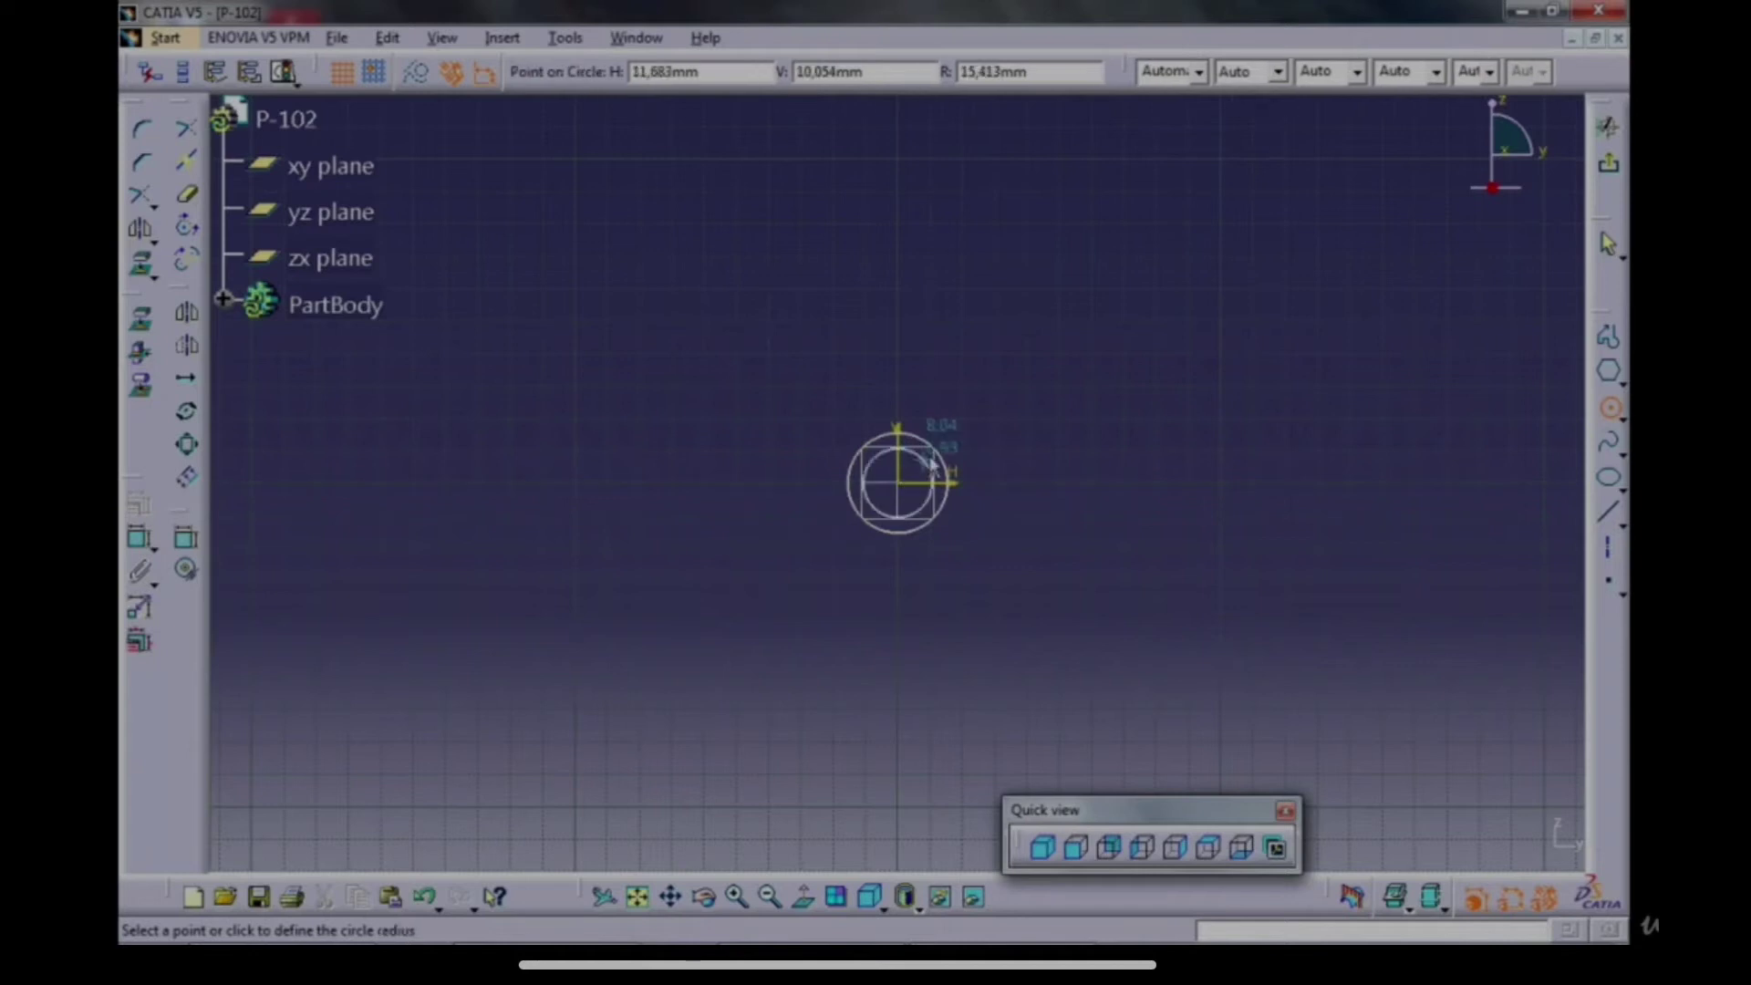
click(983, 421)
Dimension the diameters of the inner and outer circles, placing both values outside the outer circle.
click(188, 547)
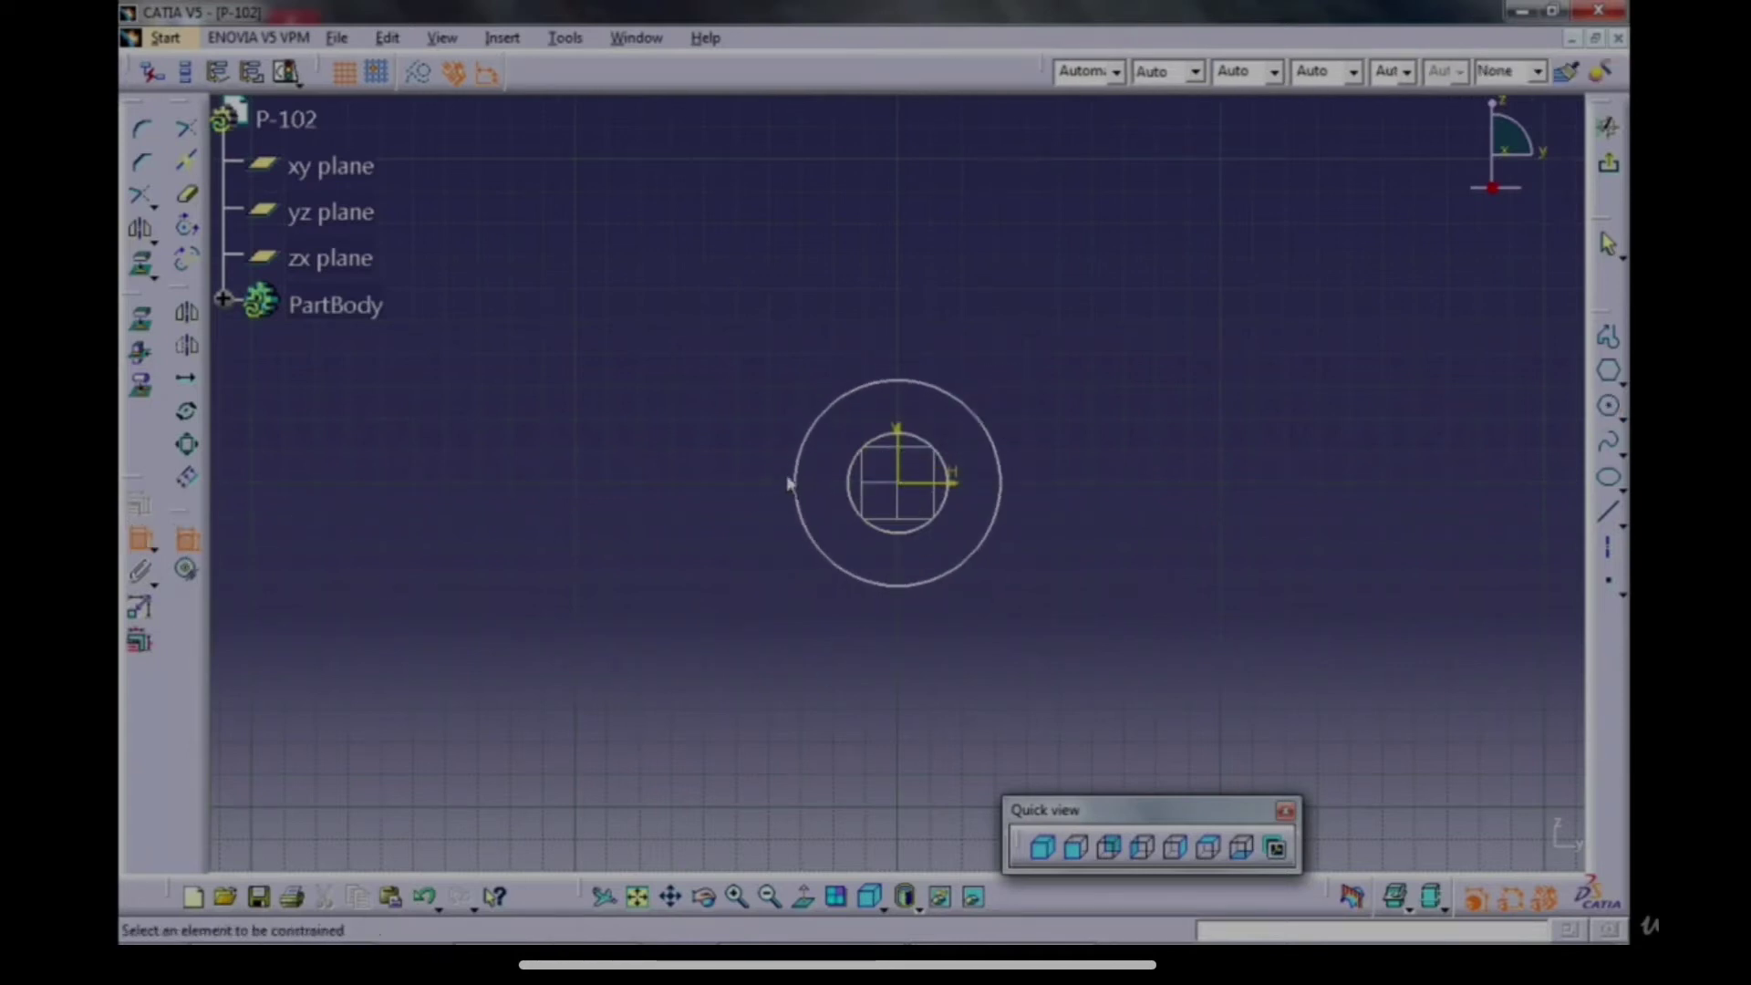
click(858, 463)
click(743, 379)
click(974, 421)
click(1040, 381)
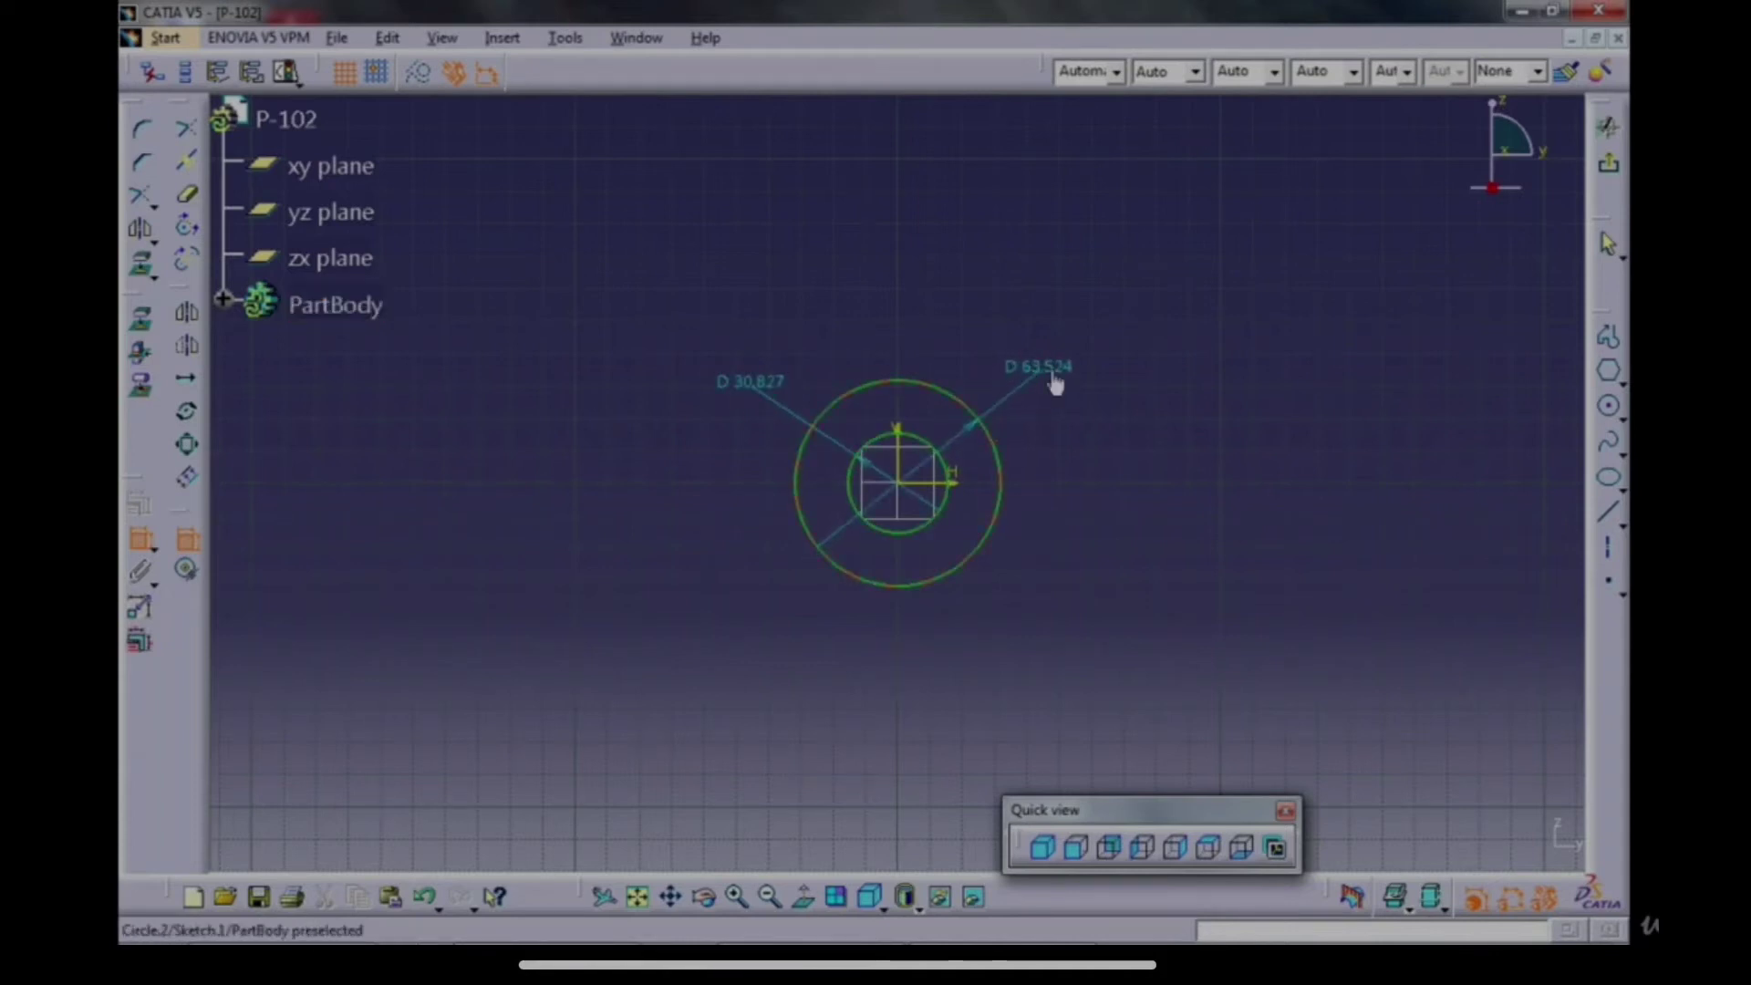
Set the inner circle's diameter to 22 mm and the outer circle's diameter to 42.5 mm.
double_click(752, 379)
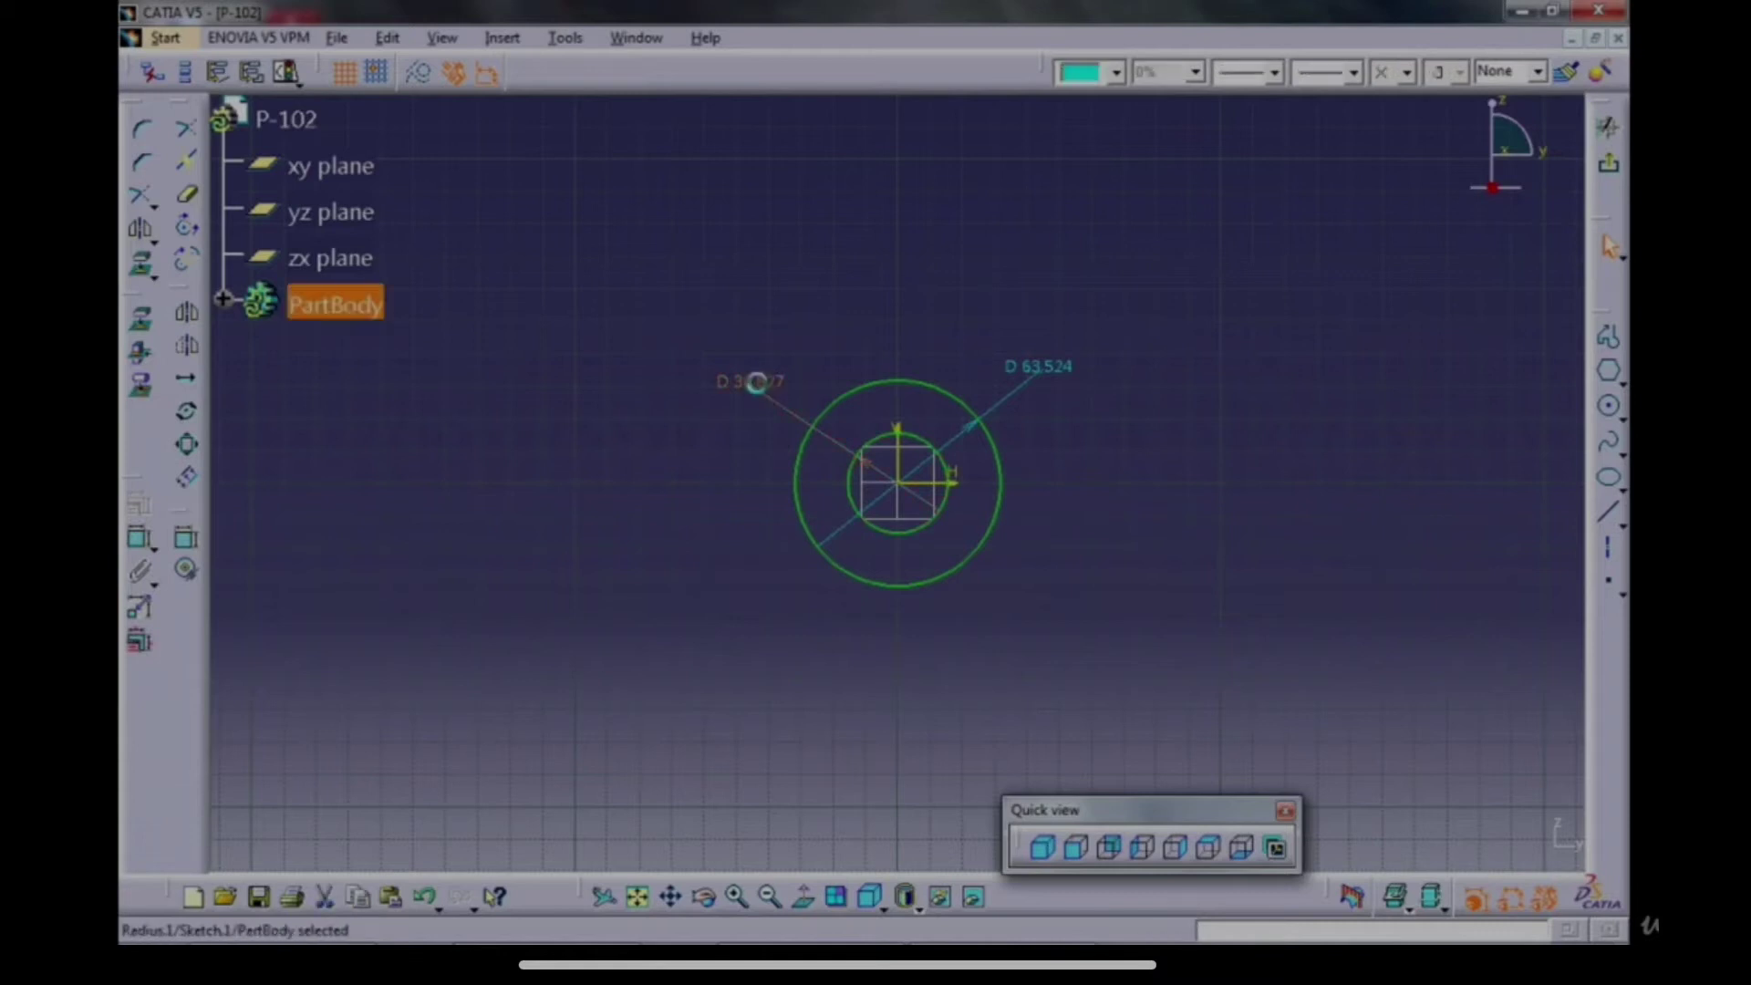
text(22mm)
key(Return)
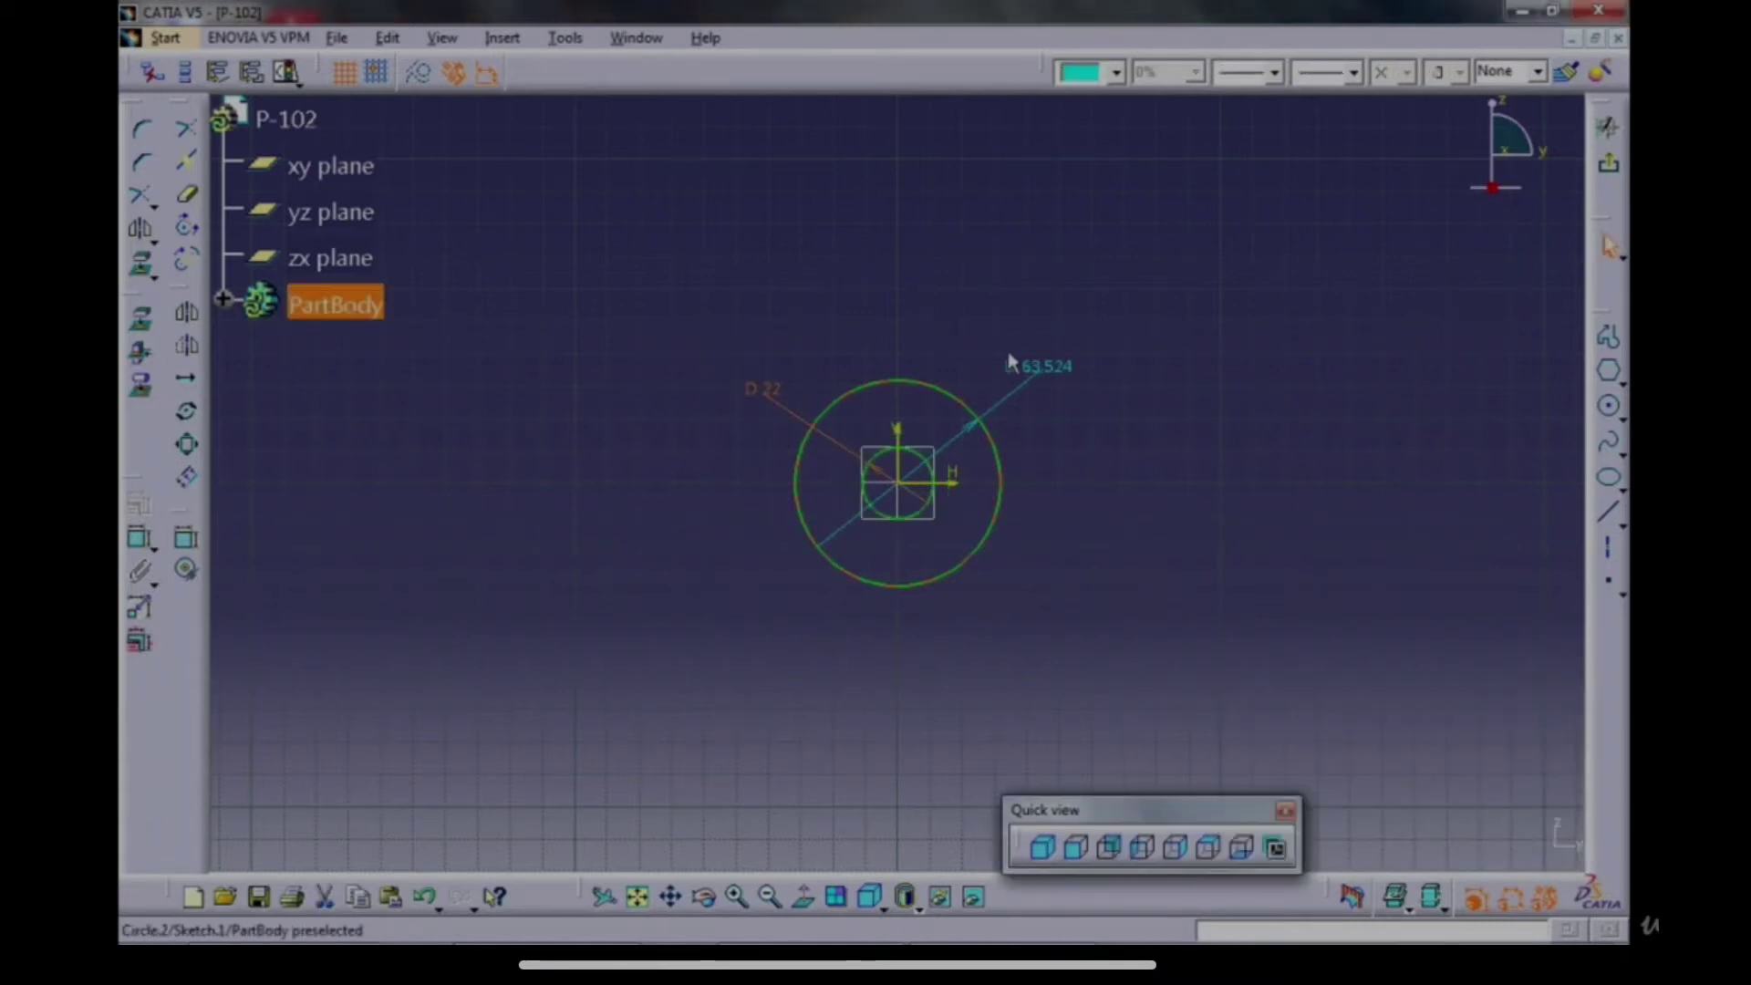
double_click(1057, 367)
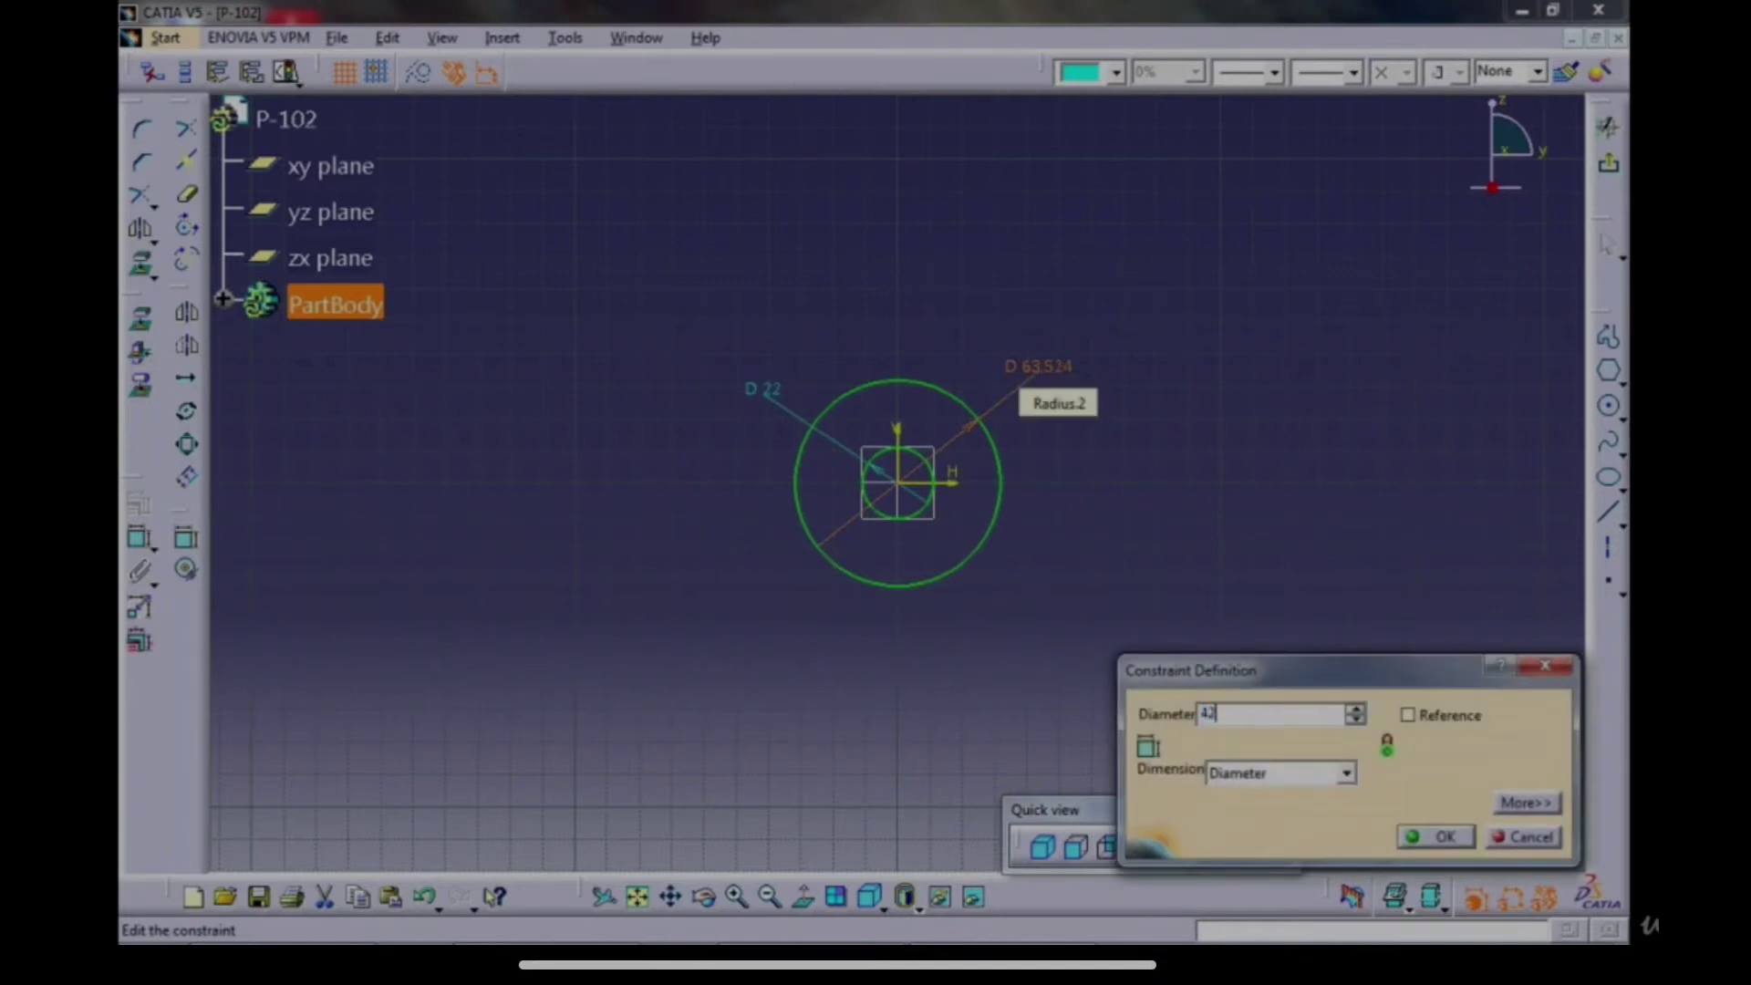
key(Return)
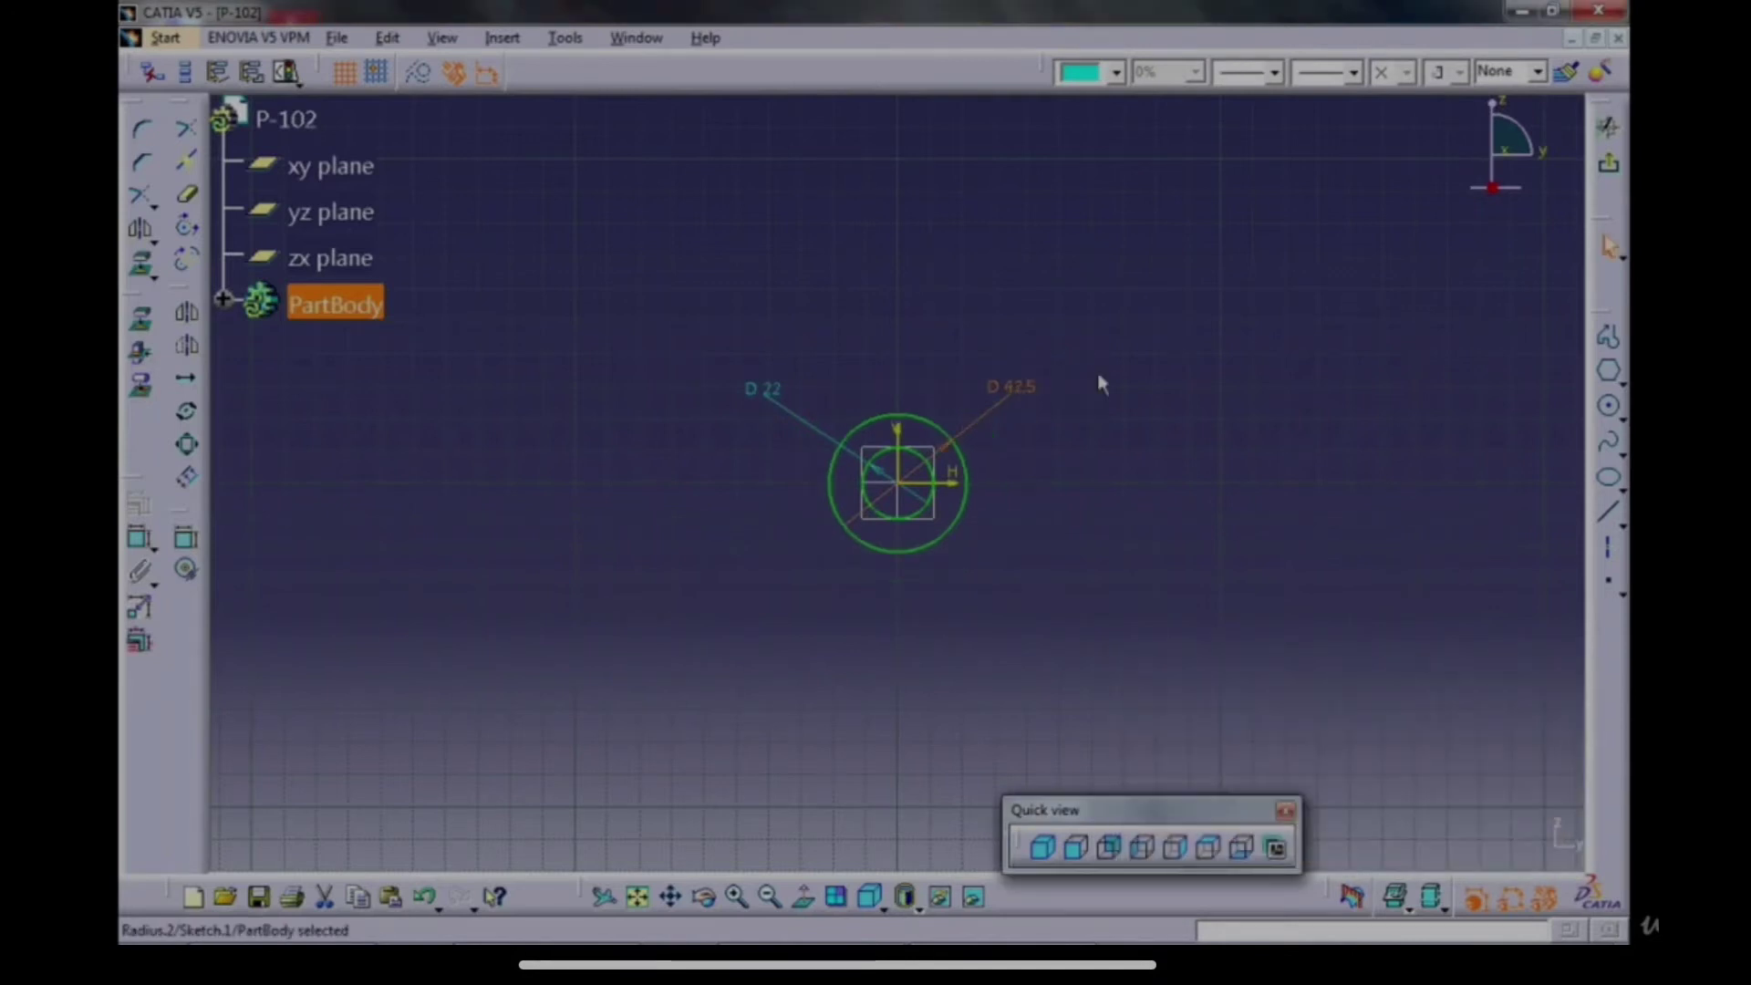
Exit the sketch and pad the ring profile to a length of 5 mm.
click(1607, 125)
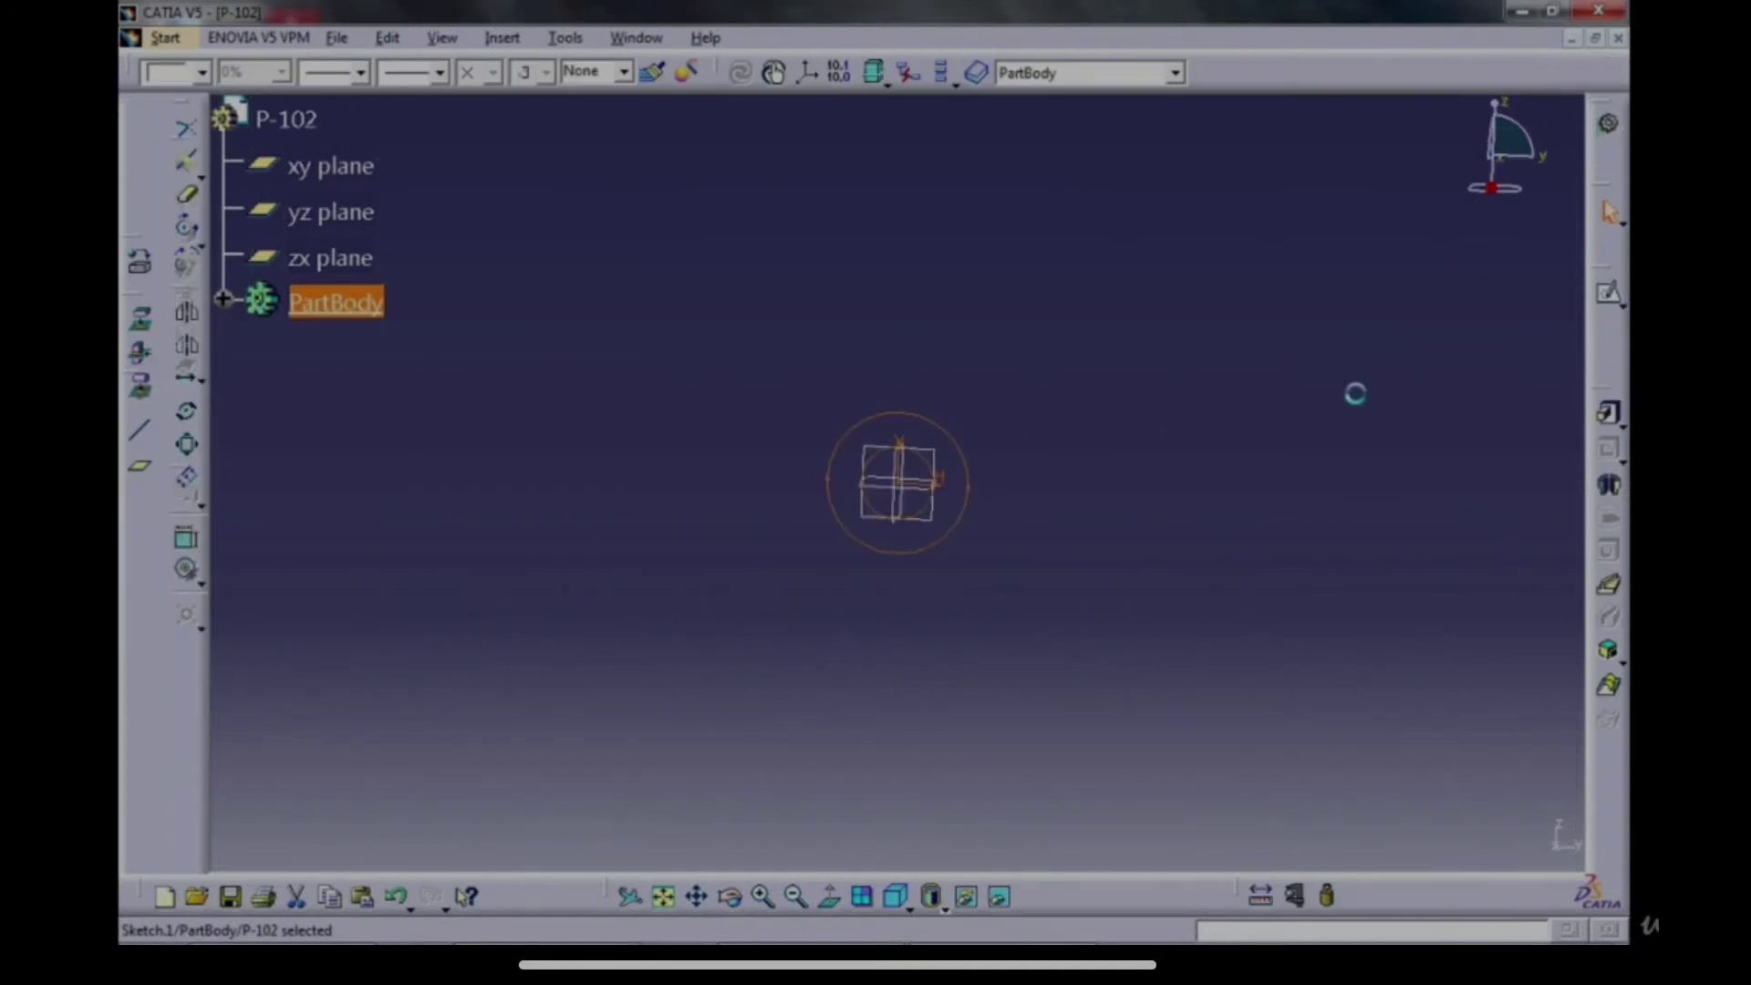
click(1608, 420)
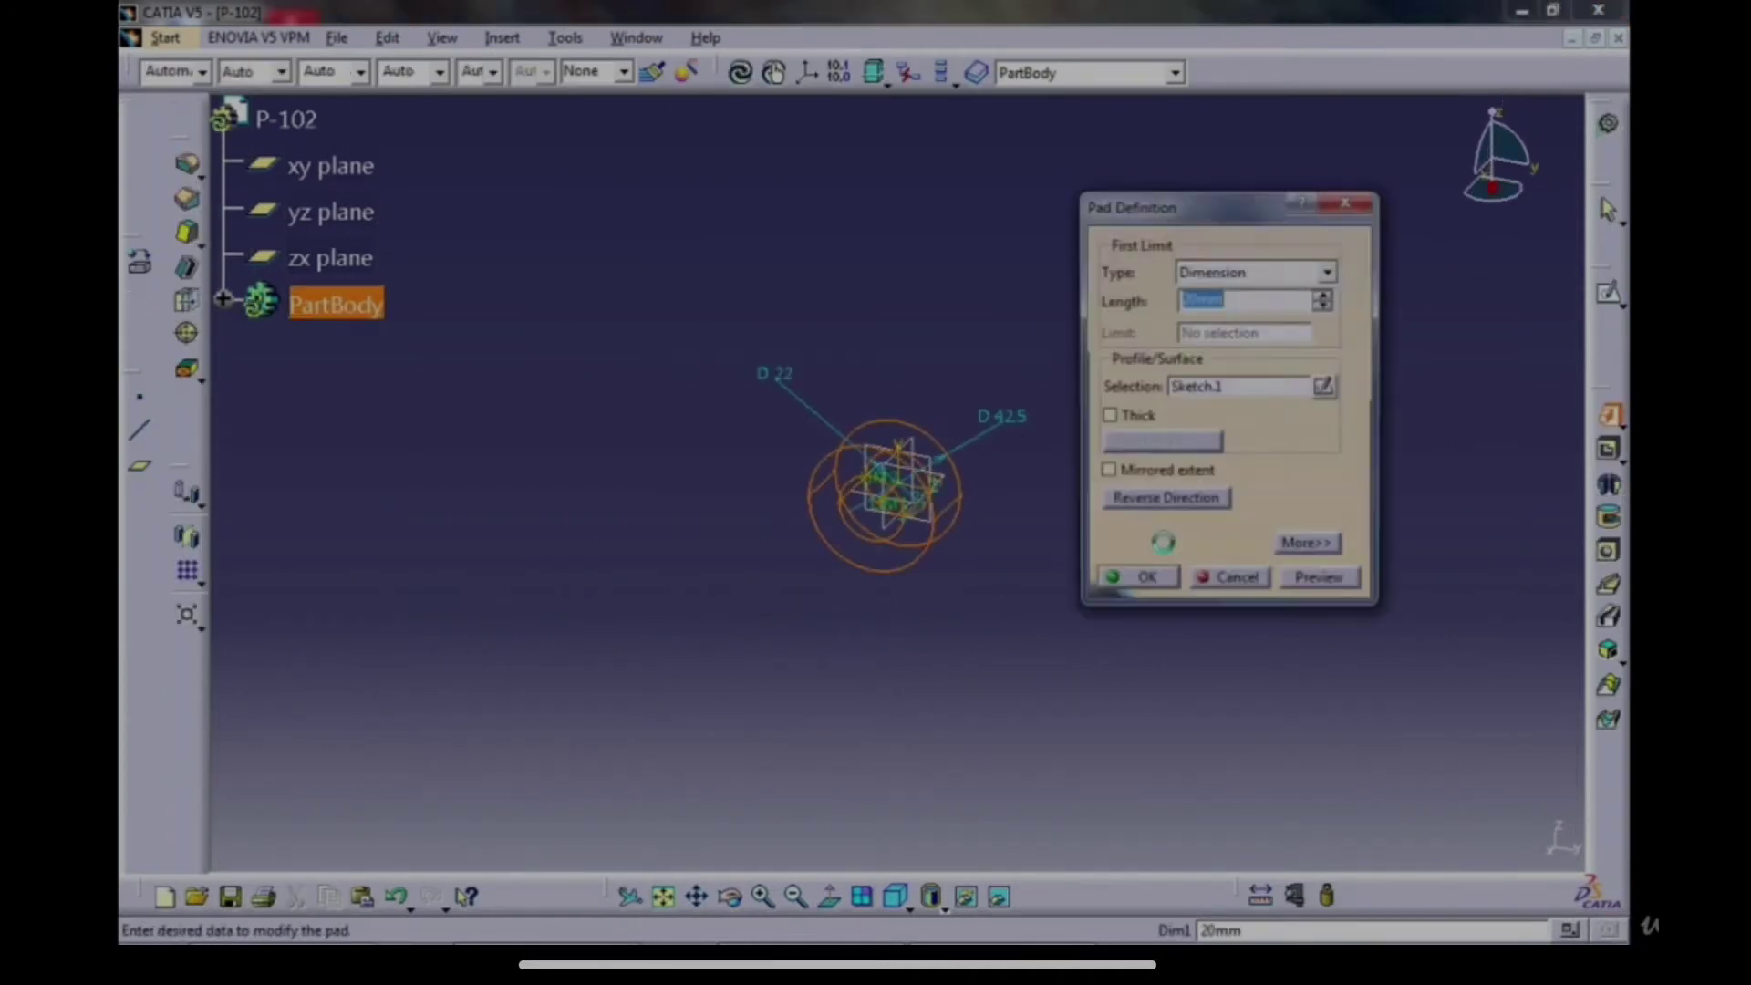
middle_drag(984, 547, 892, 397)
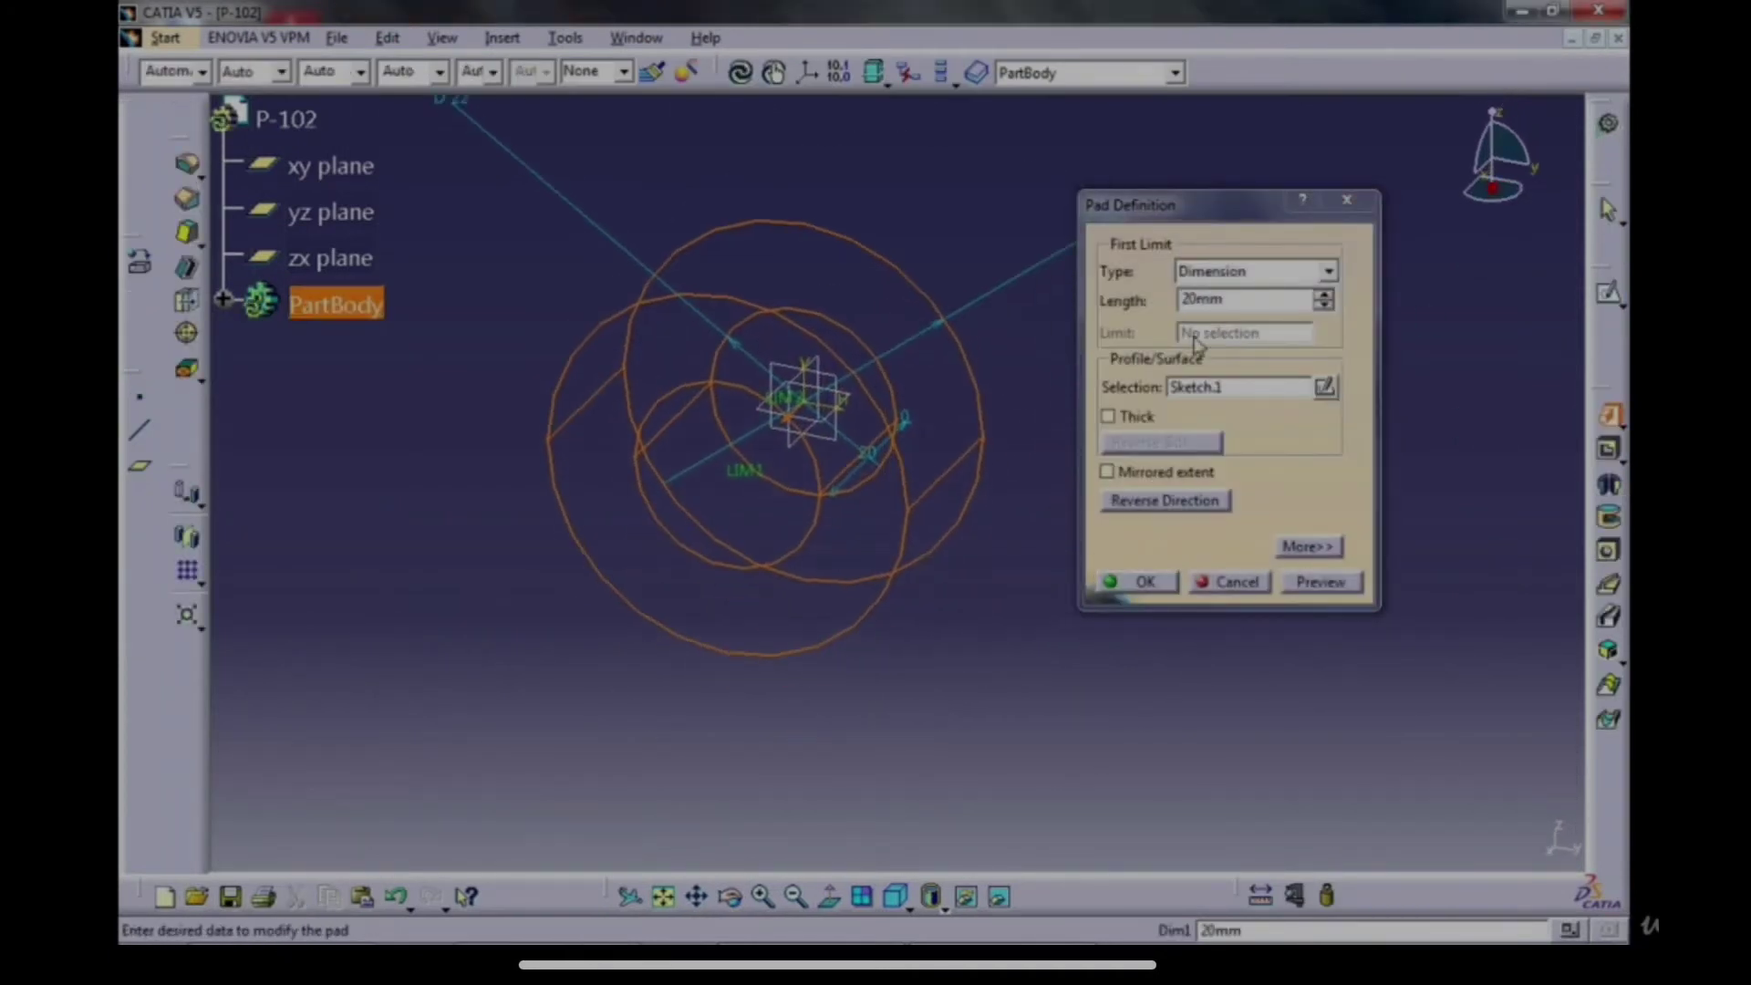
double_click(1241, 300)
key(Return)
click(1311, 583)
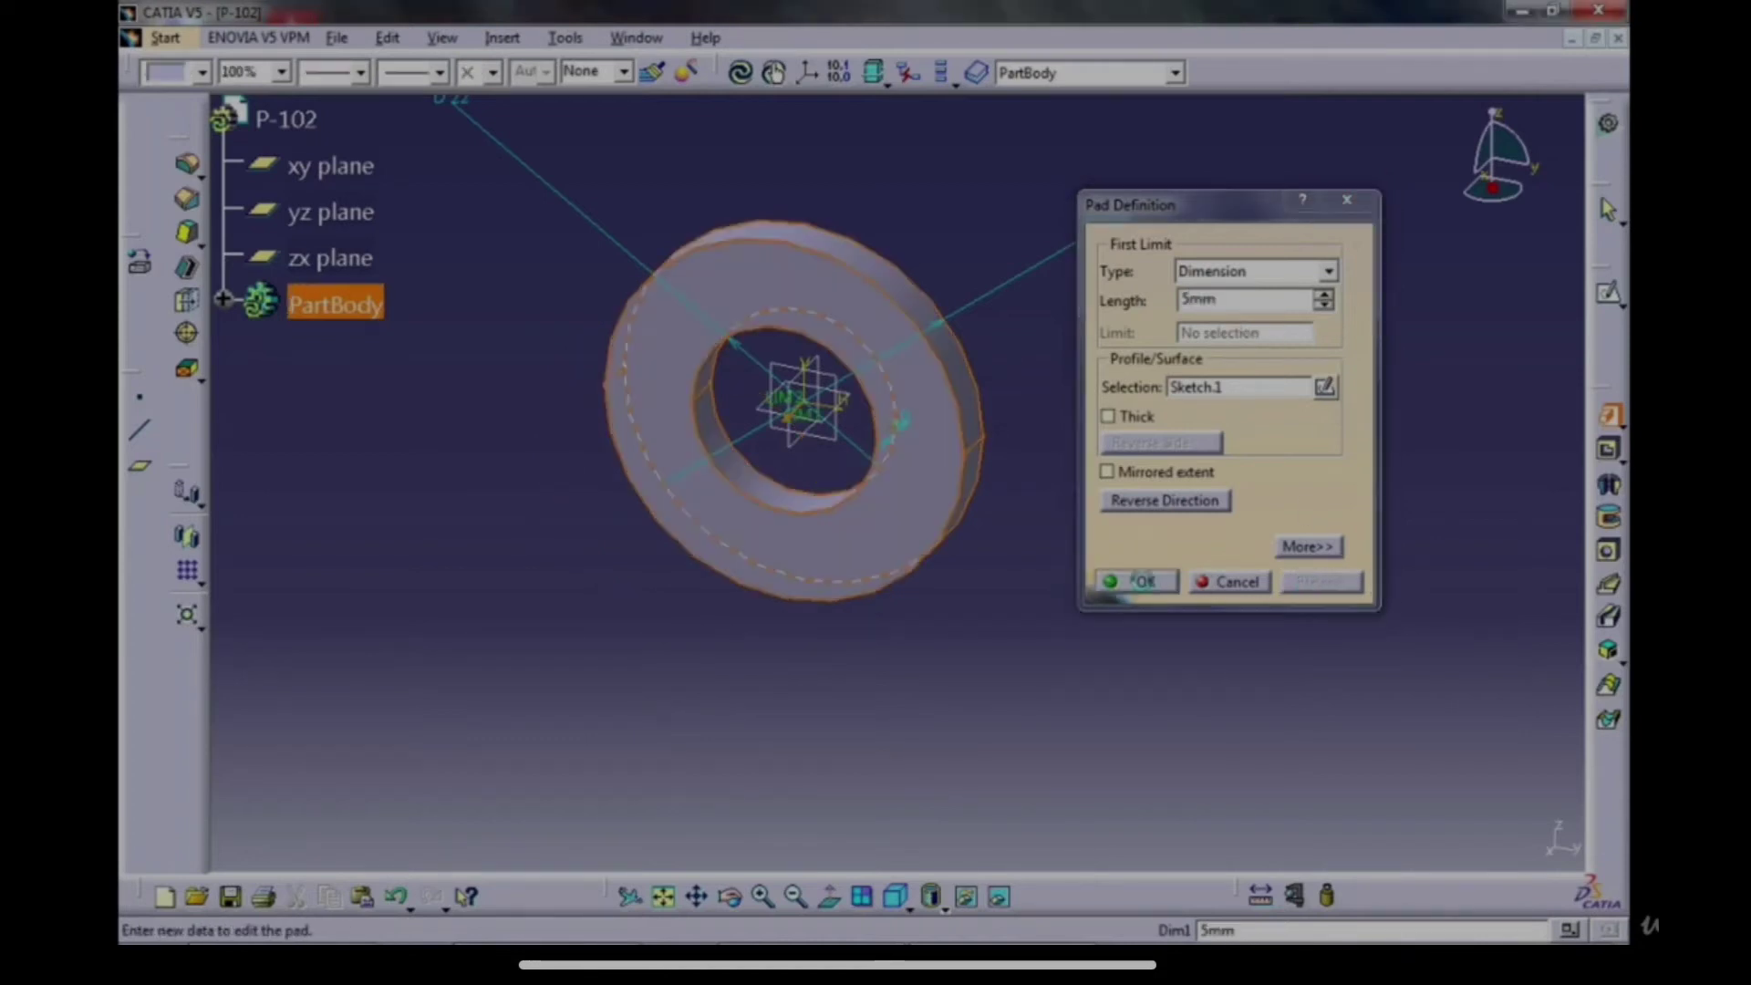
click(1140, 582)
middle_drag(1033, 383, 1112, 409)
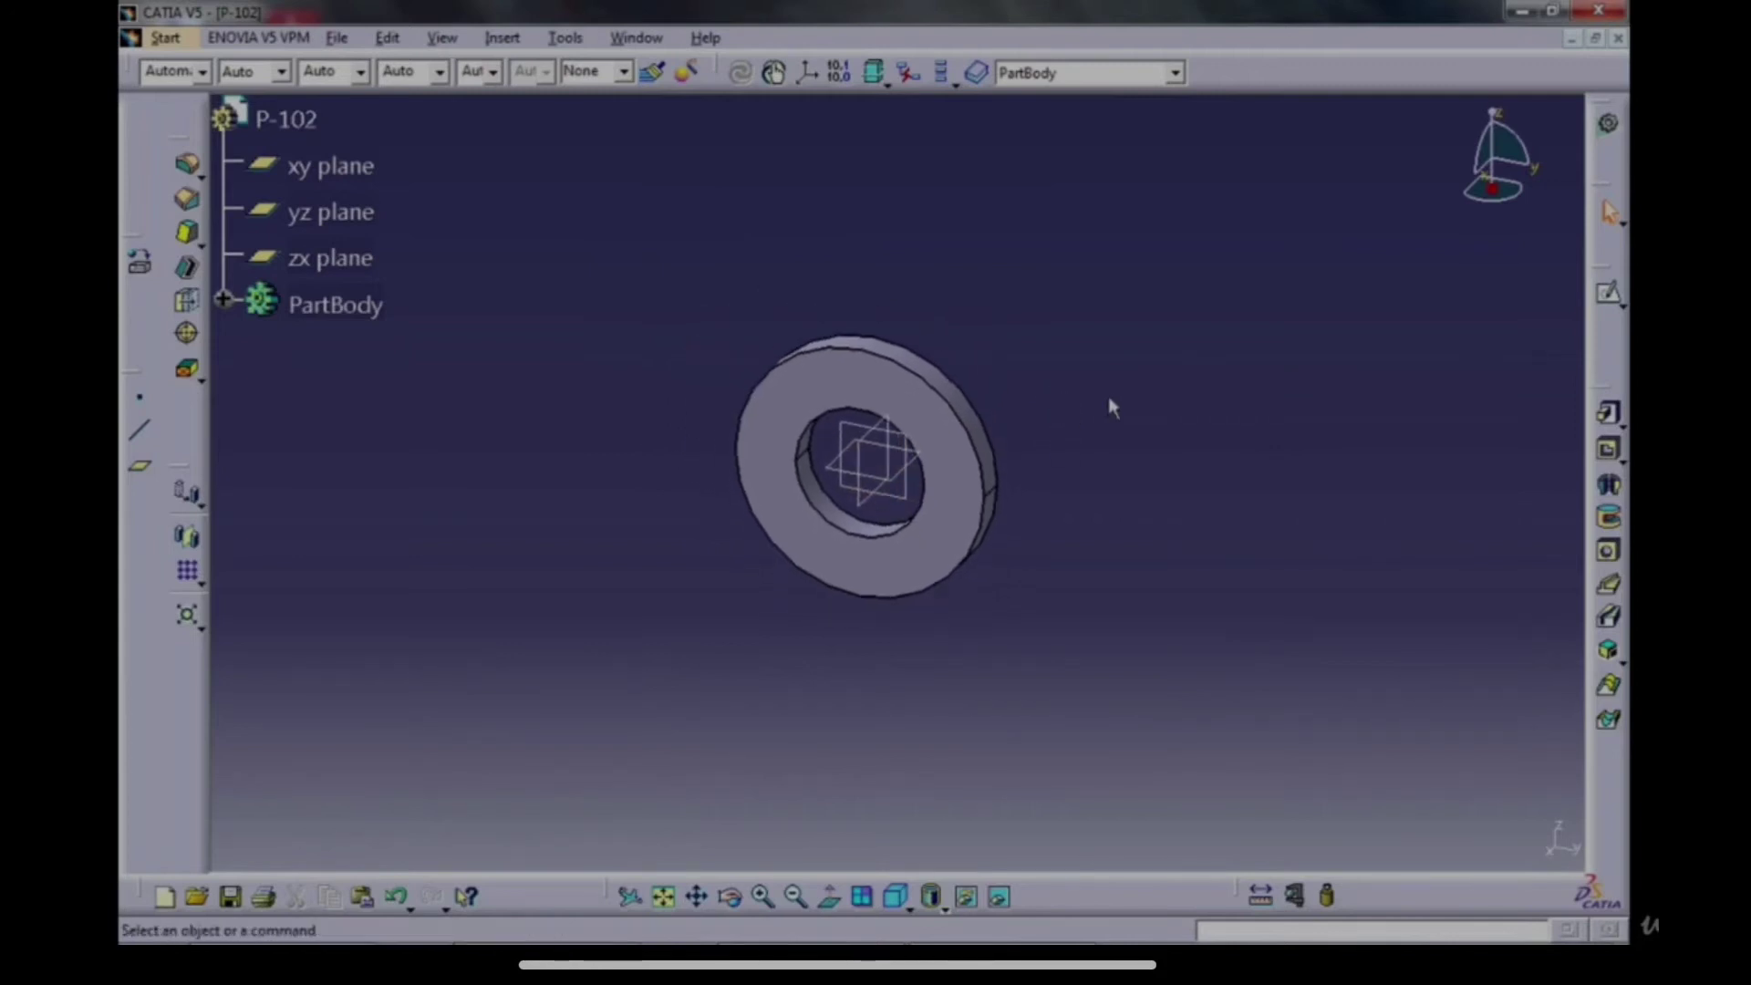
Create a new part named P-103 in the Part Design workbench.
click(181, 44)
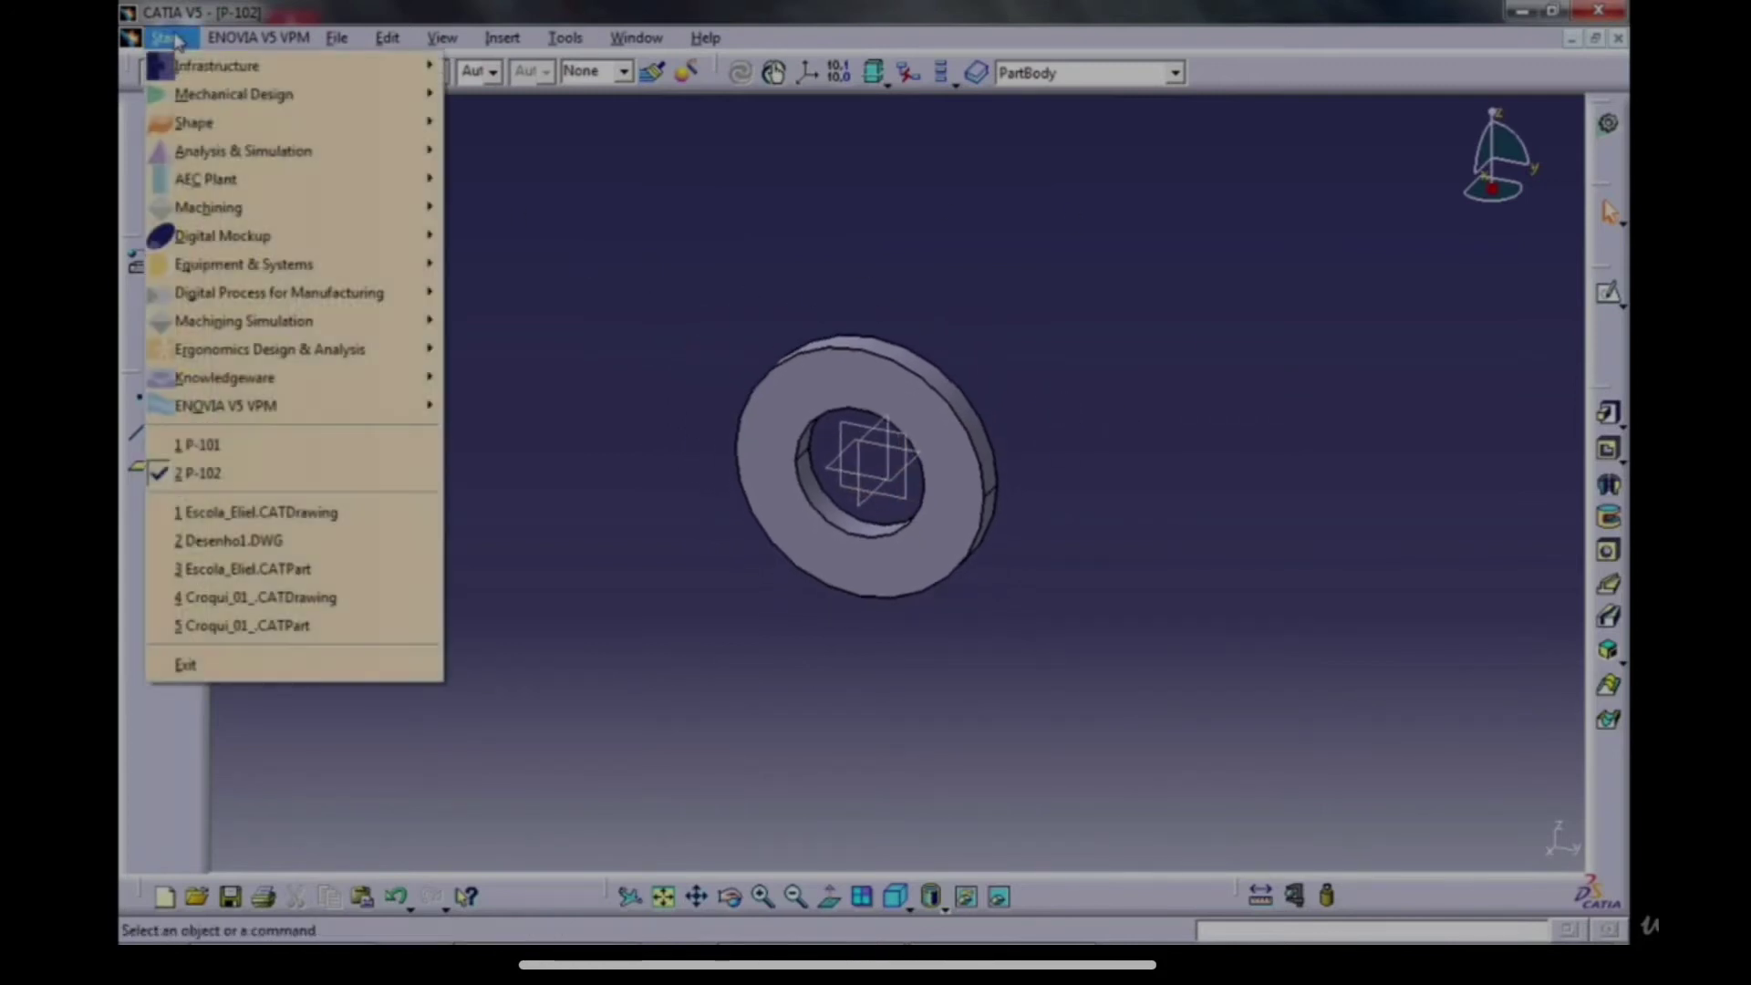
mouse_move(264, 94)
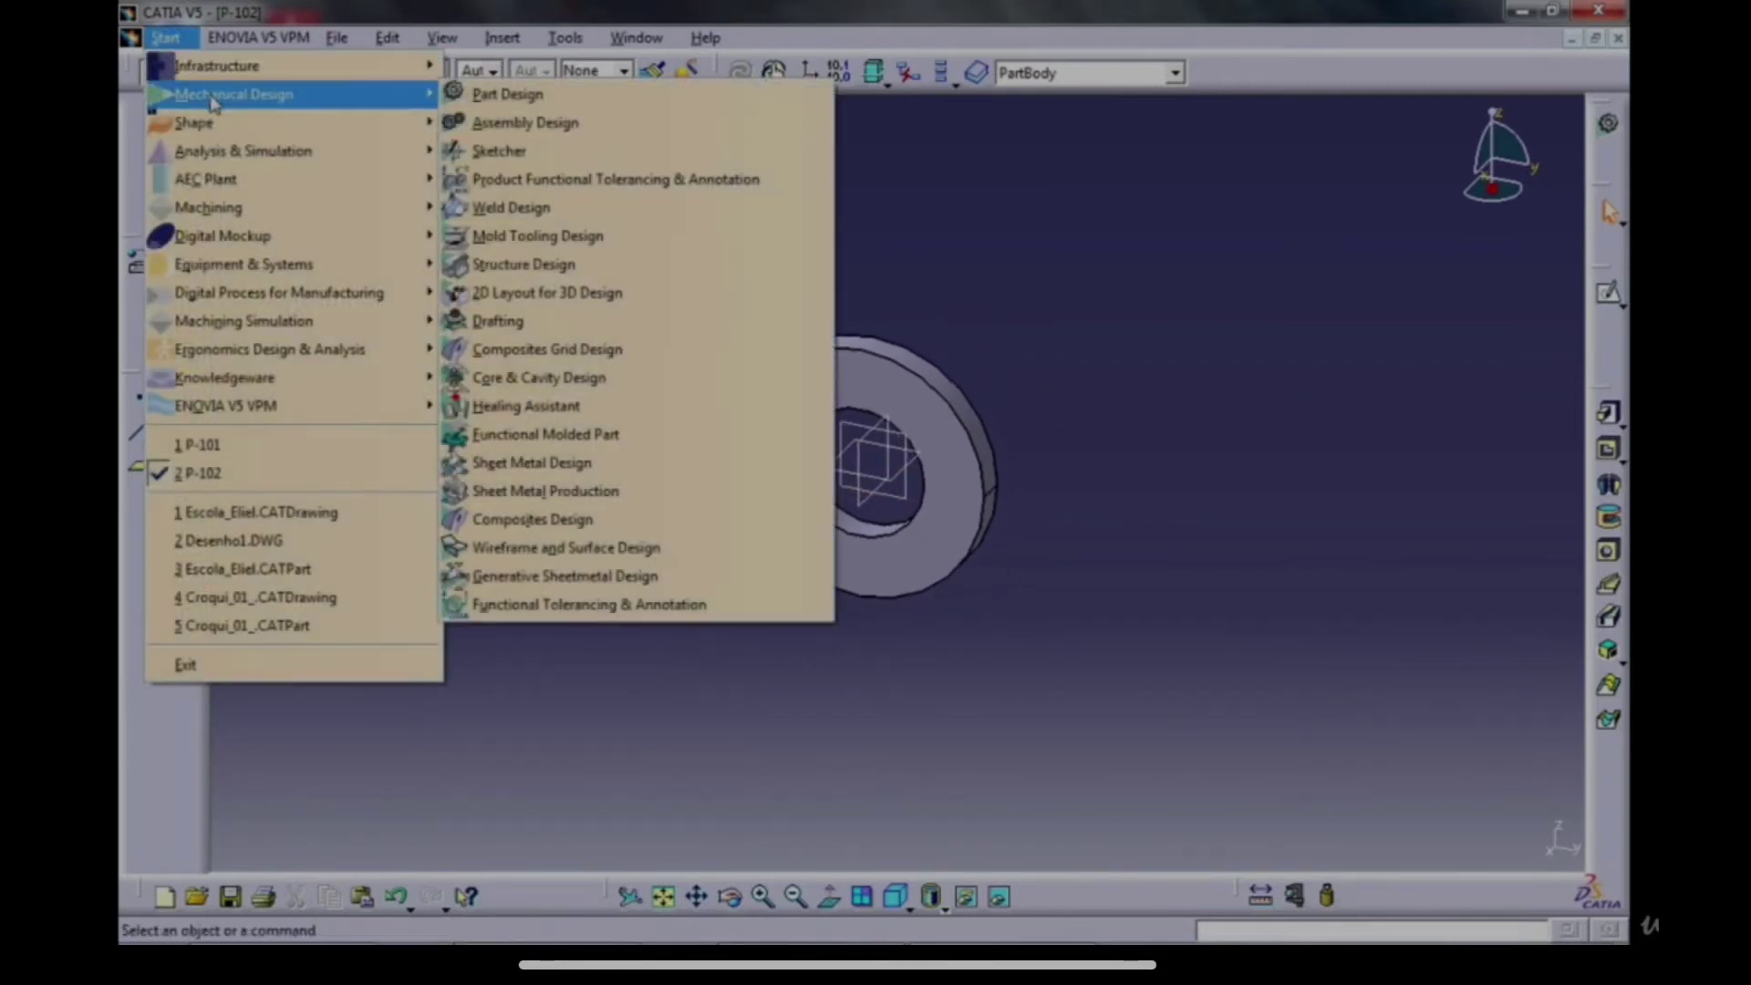
click(536, 103)
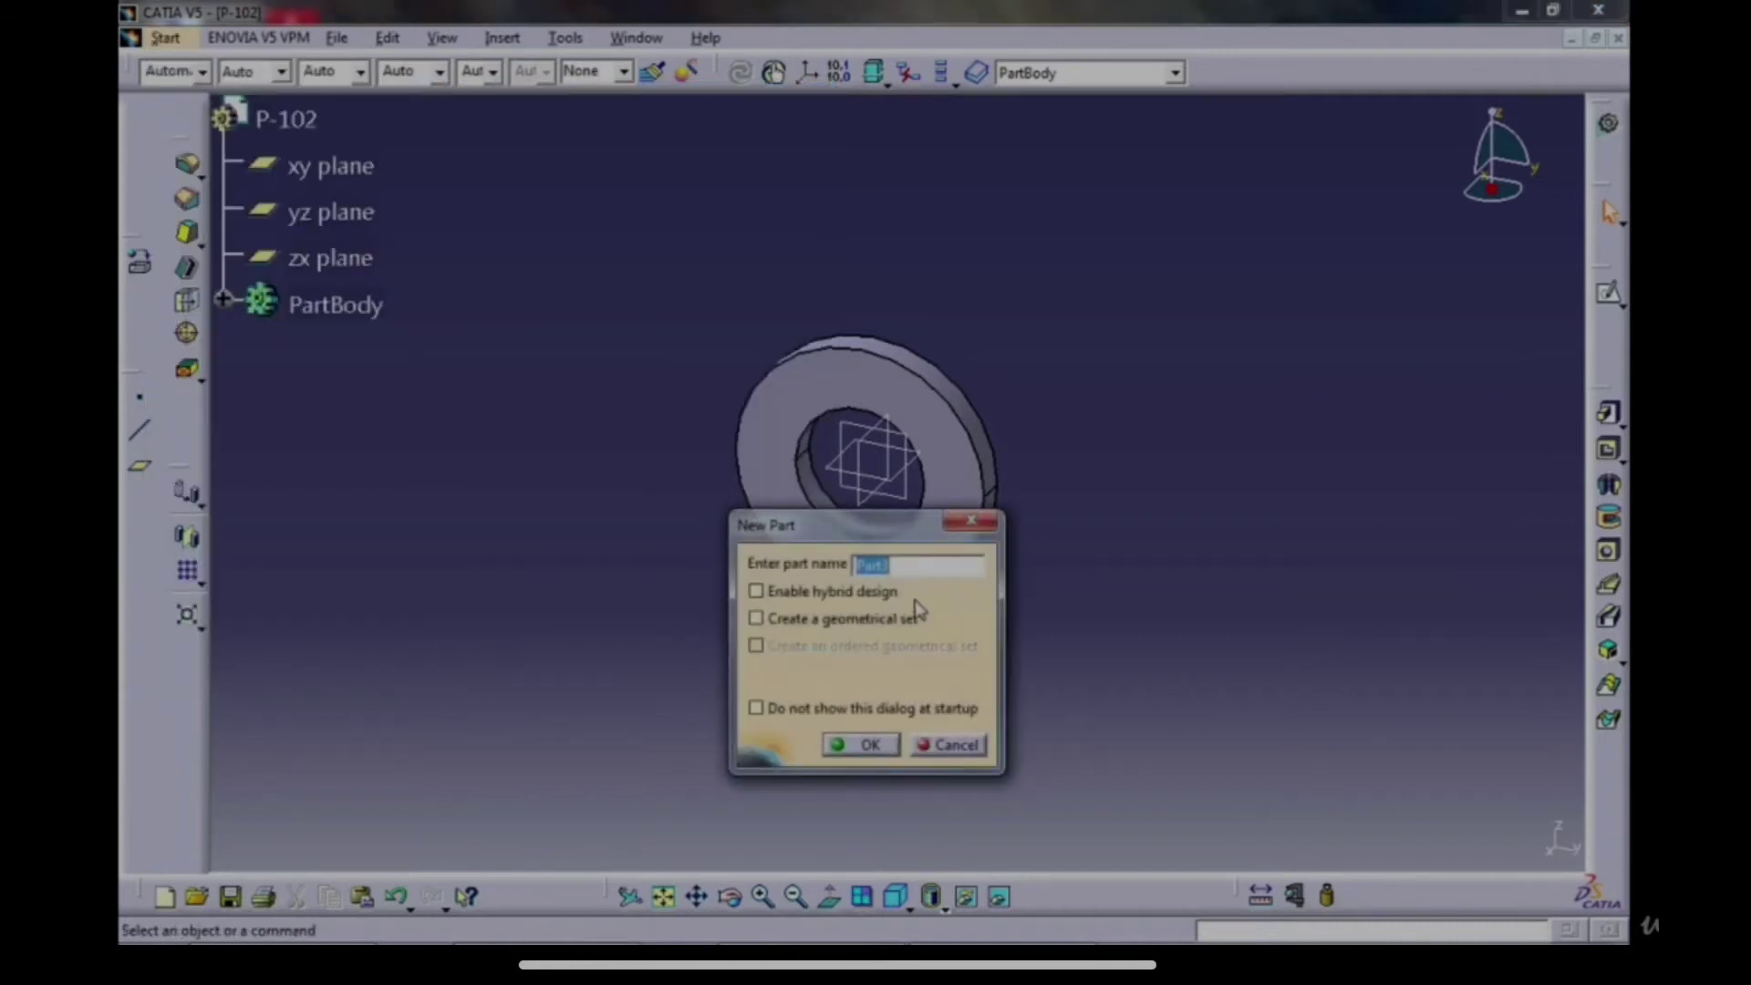
text(P-103)
click(858, 753)
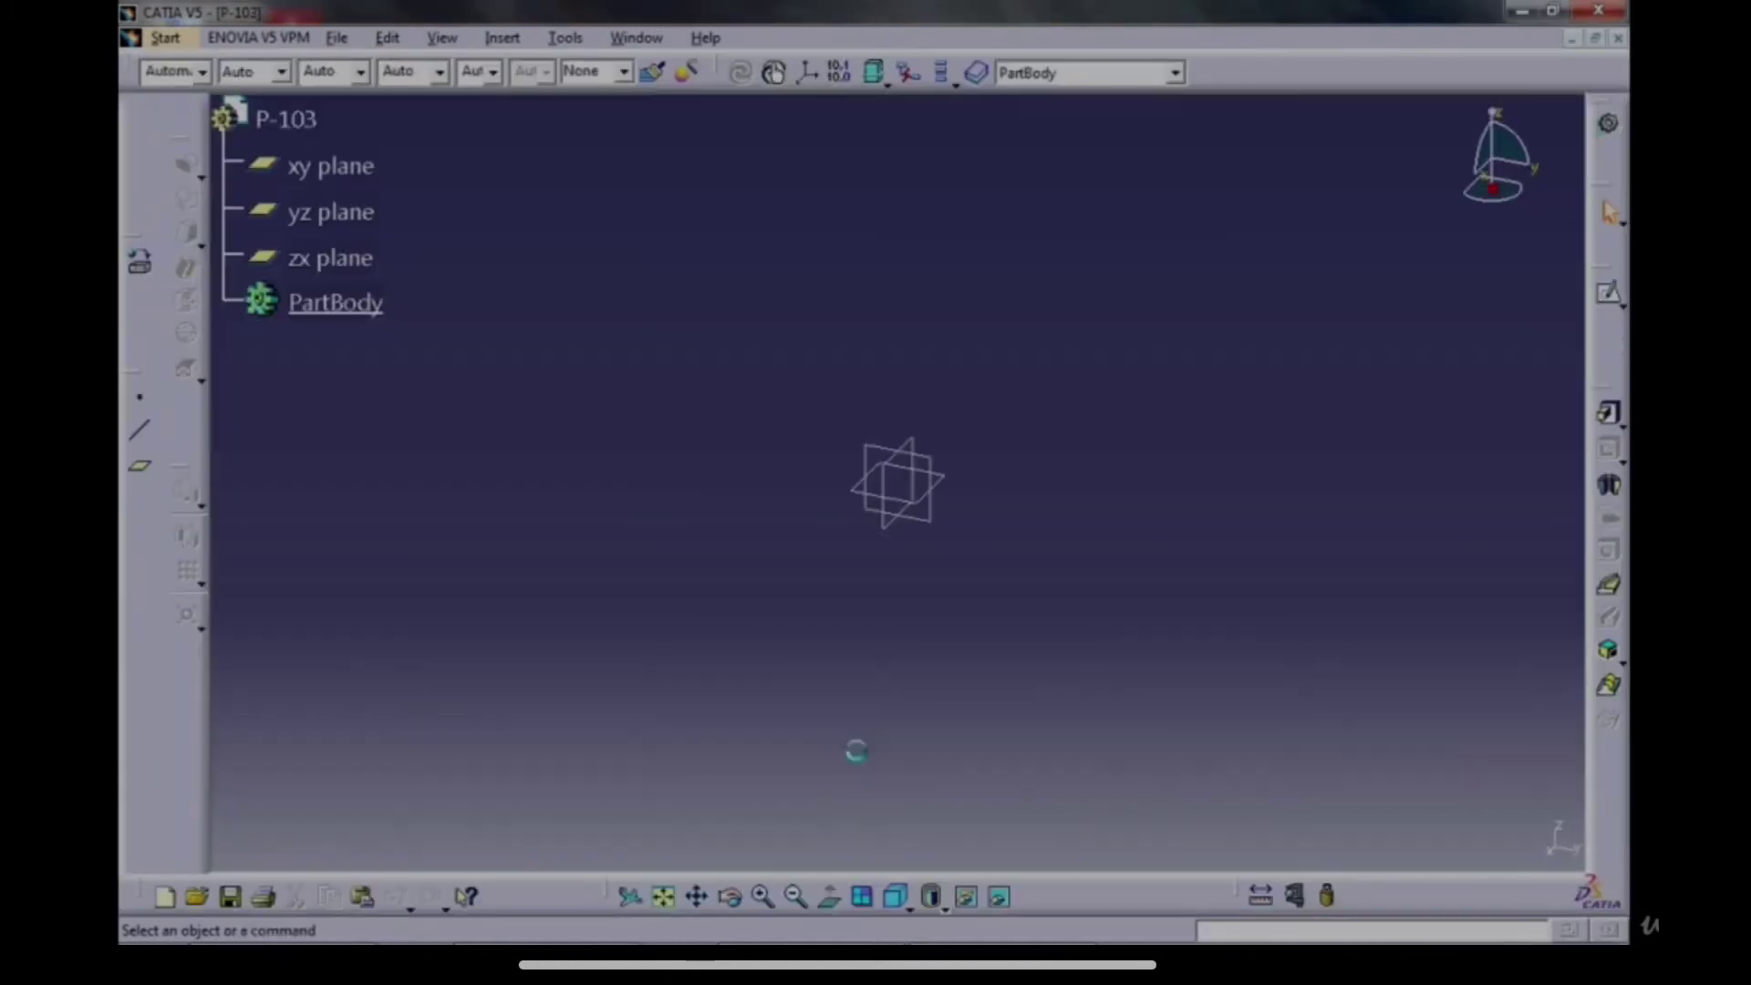
On the xy plane, sketch an open stepped profile from the origin, about 97 mm long, with a 17 mm high shank and 35 mm high head.
click(953, 481)
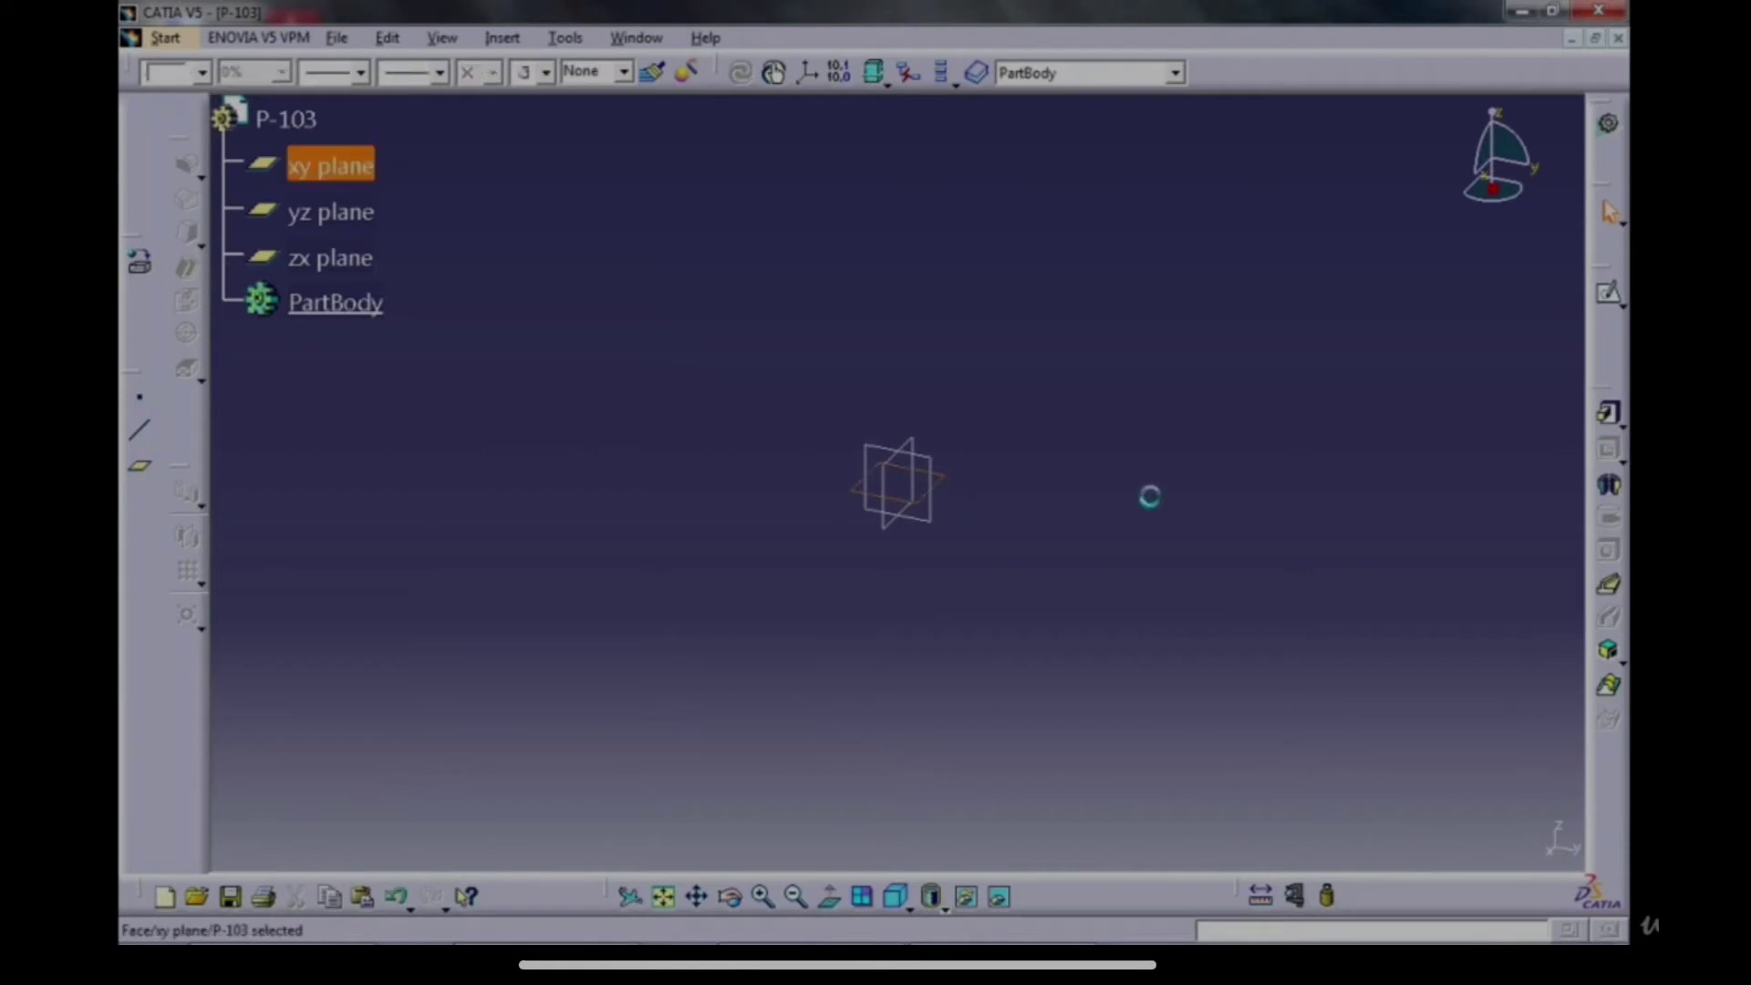
click(1611, 298)
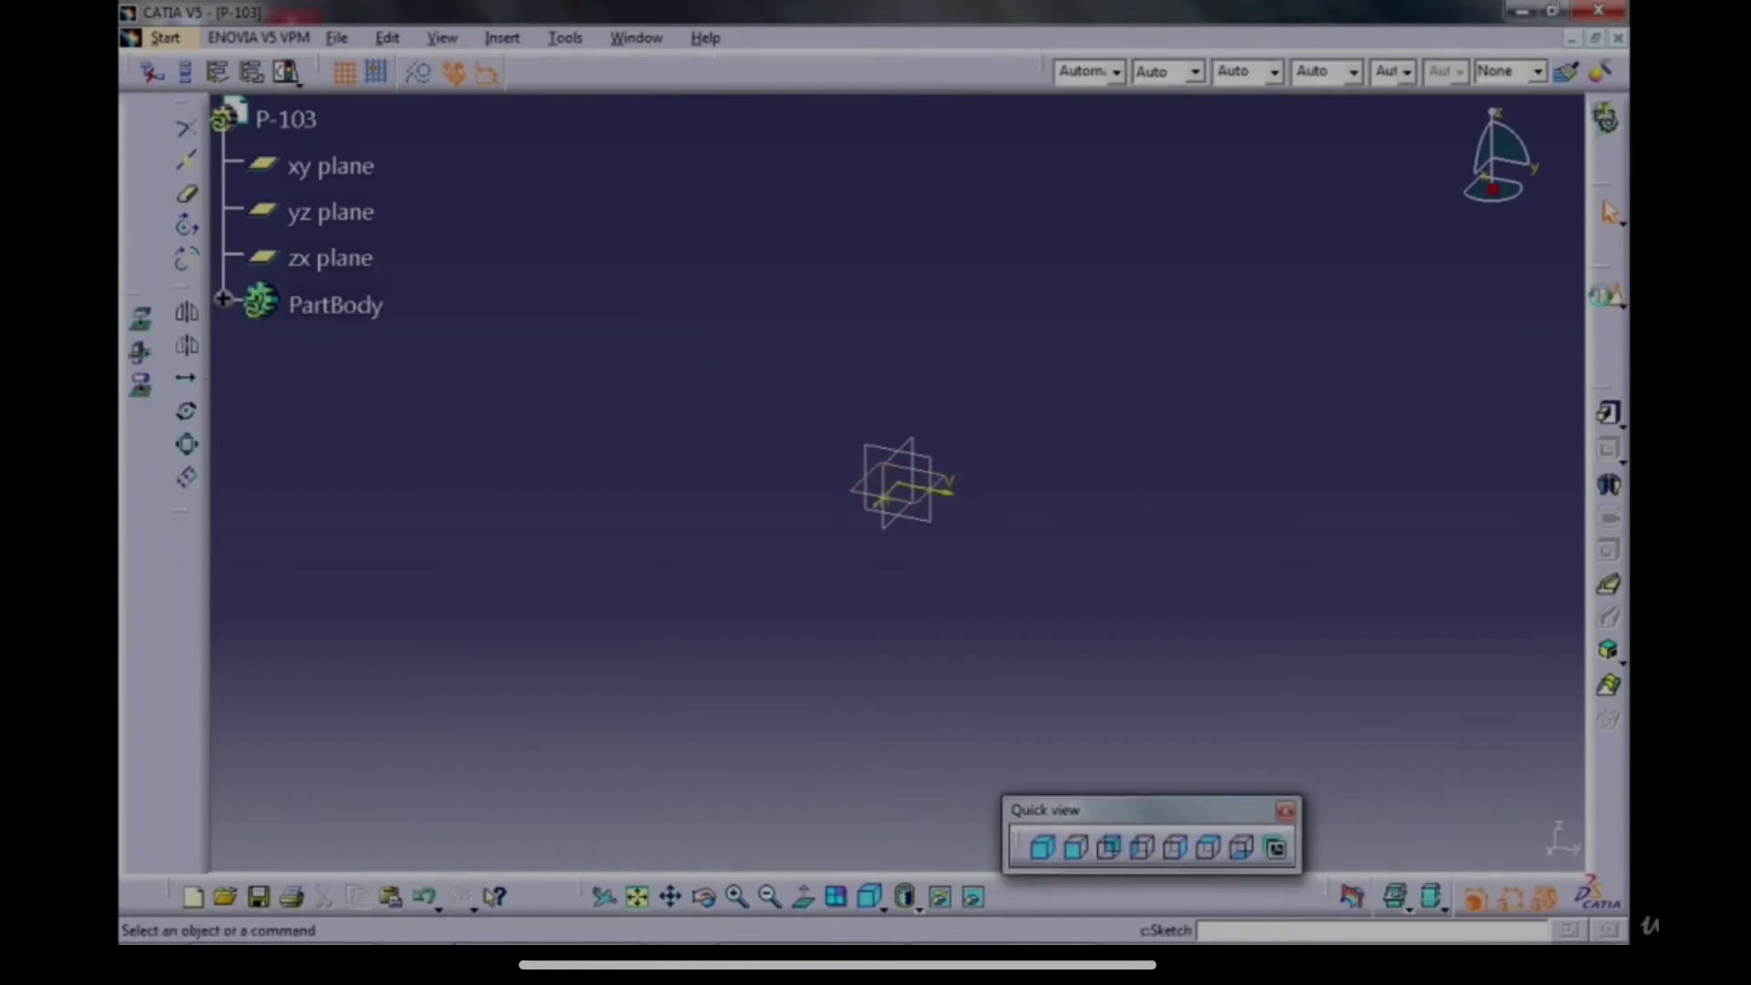
click(1607, 338)
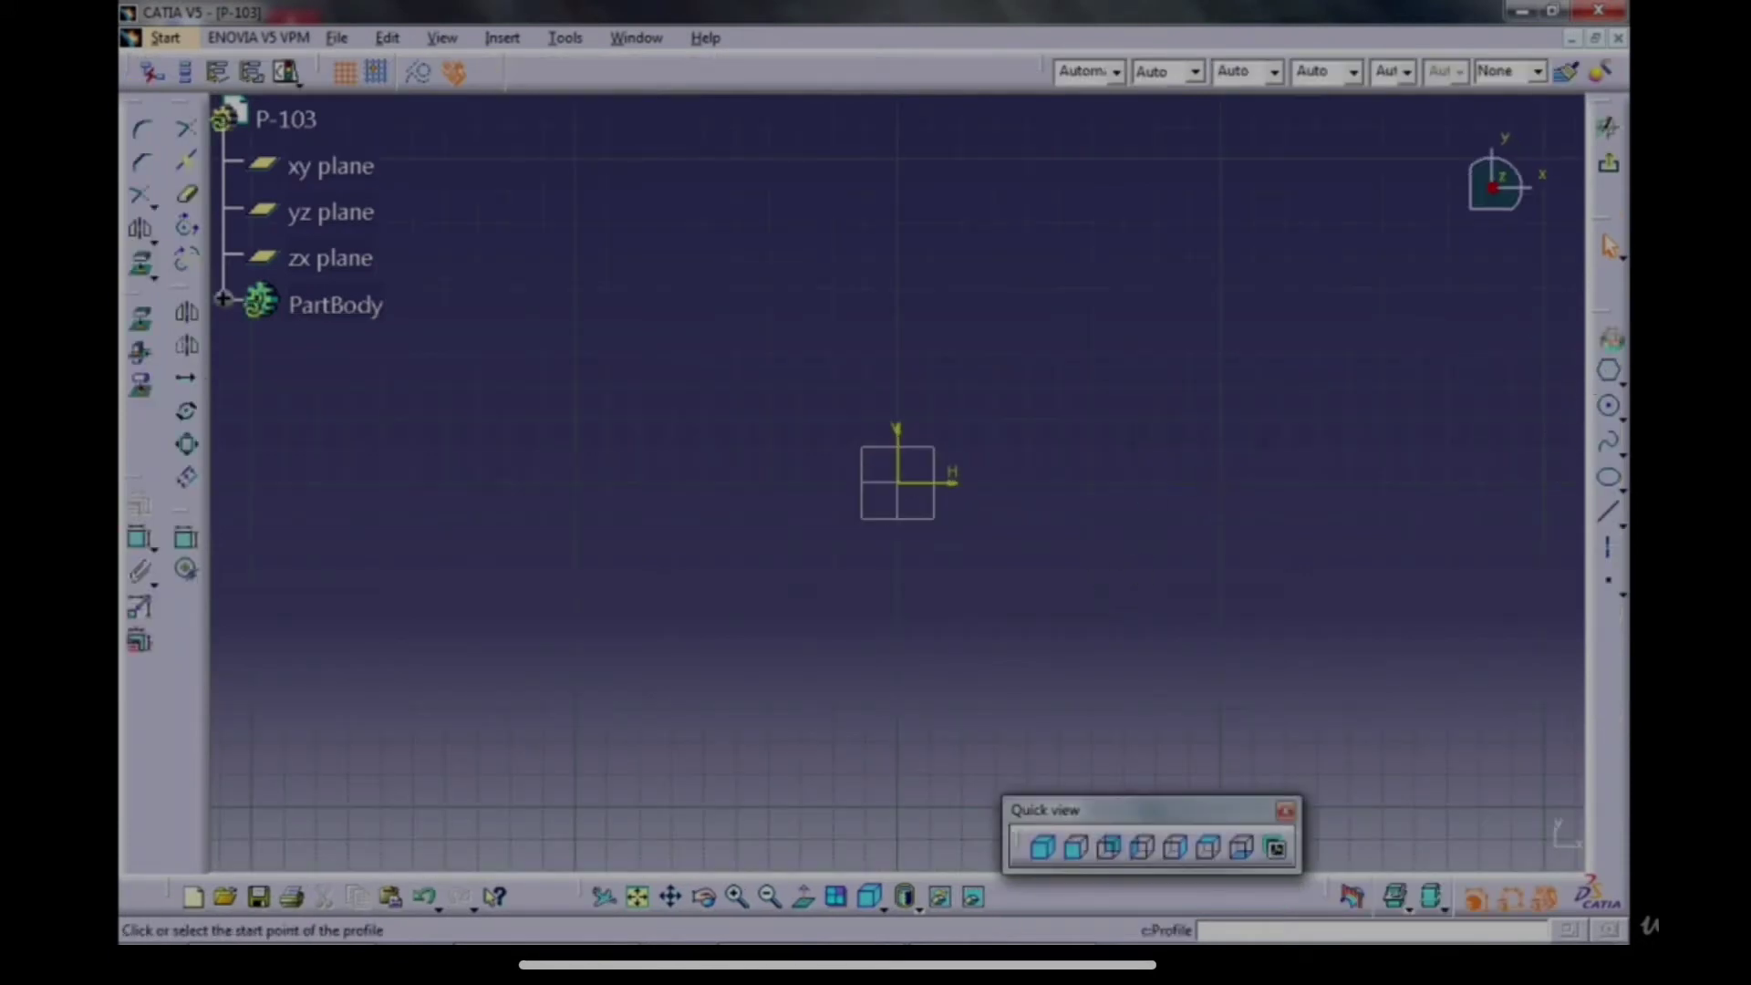
click(910, 486)
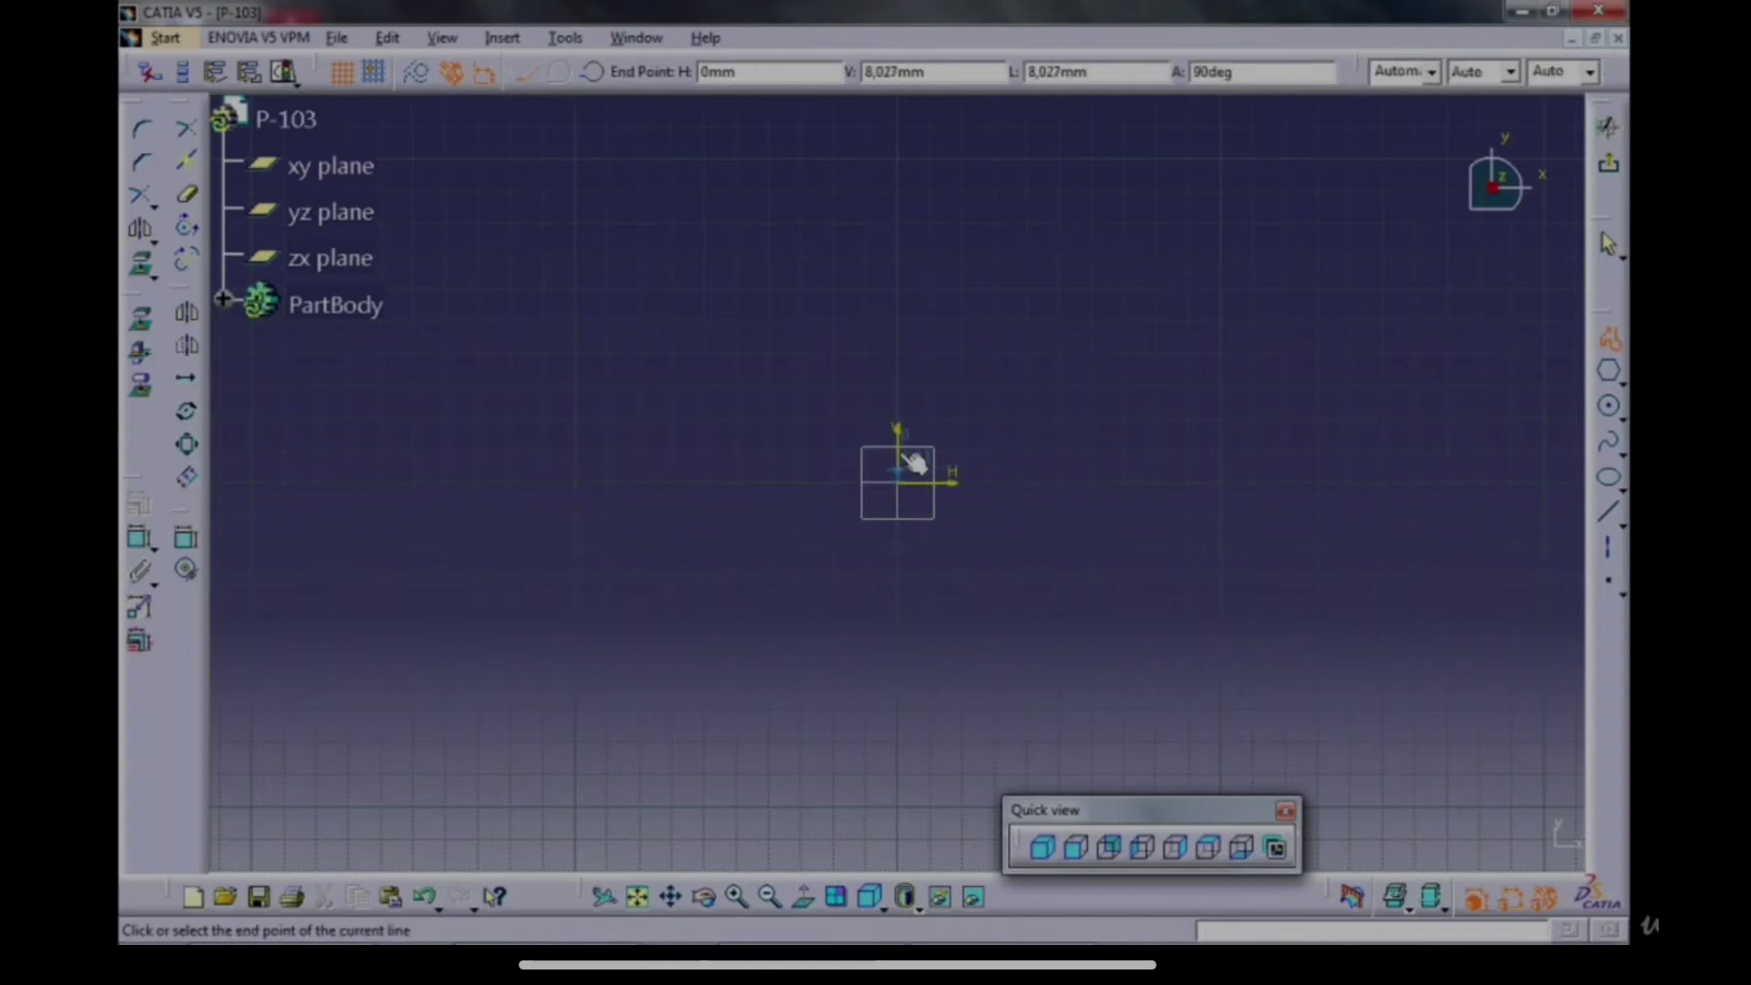
click(1213, 485)
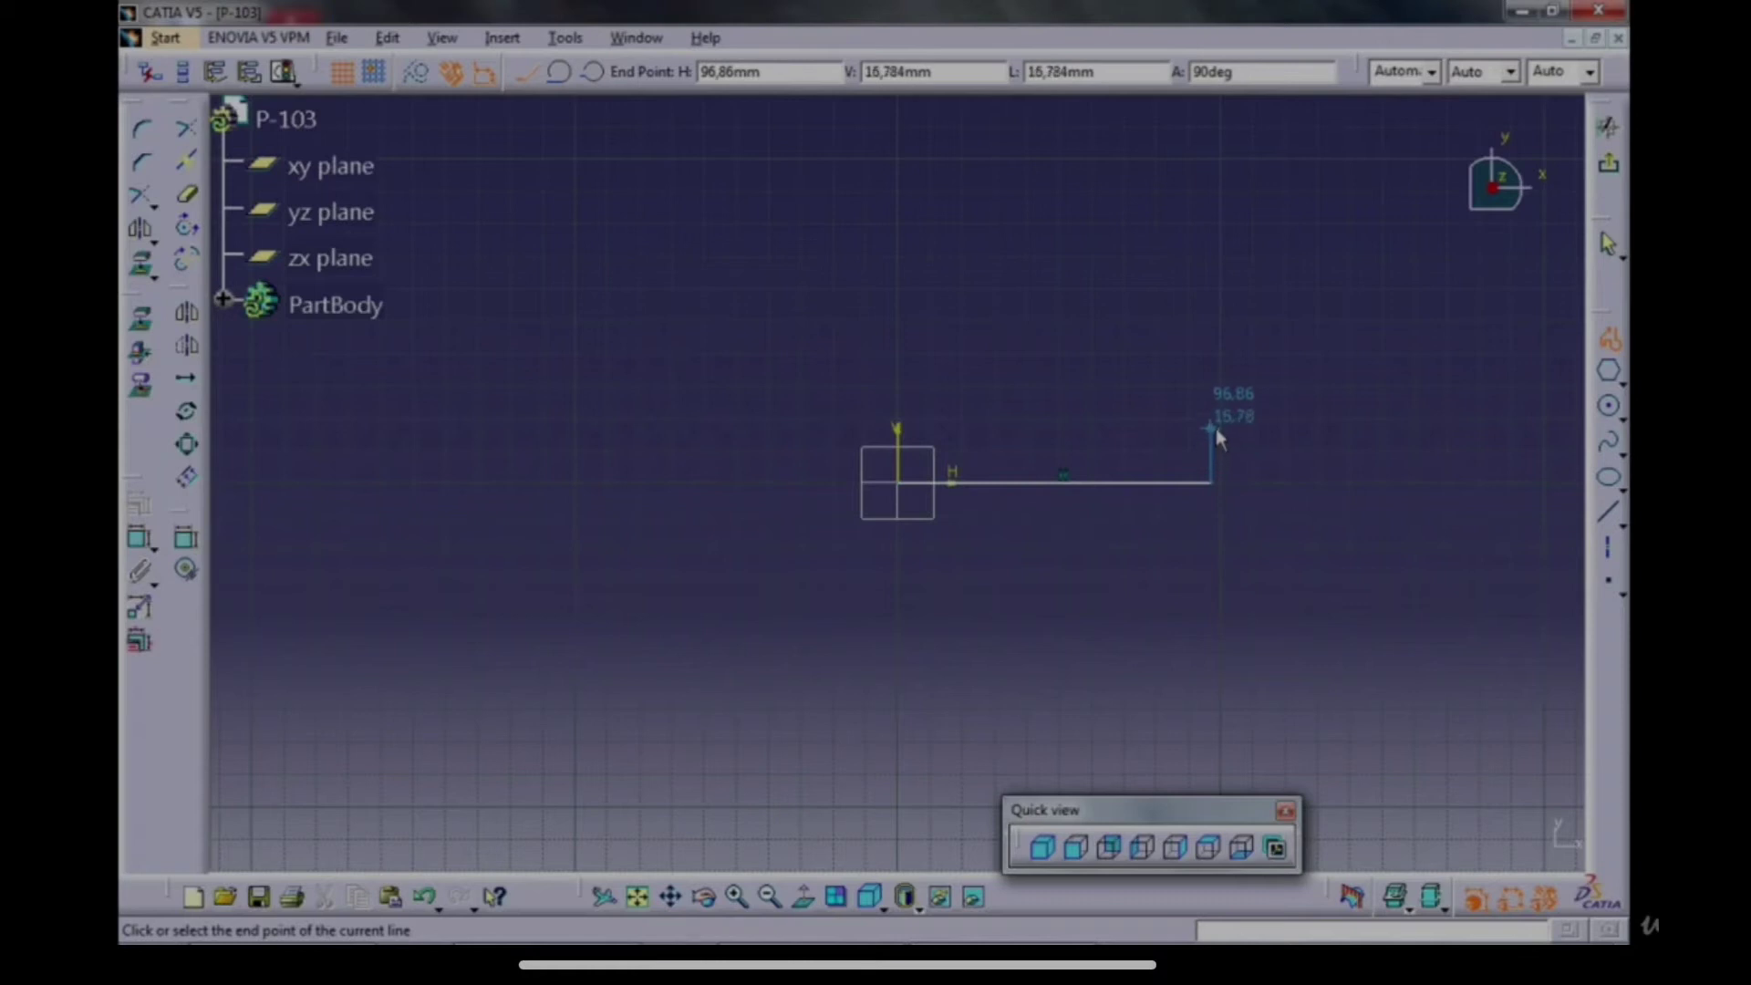
click(986, 426)
click(987, 370)
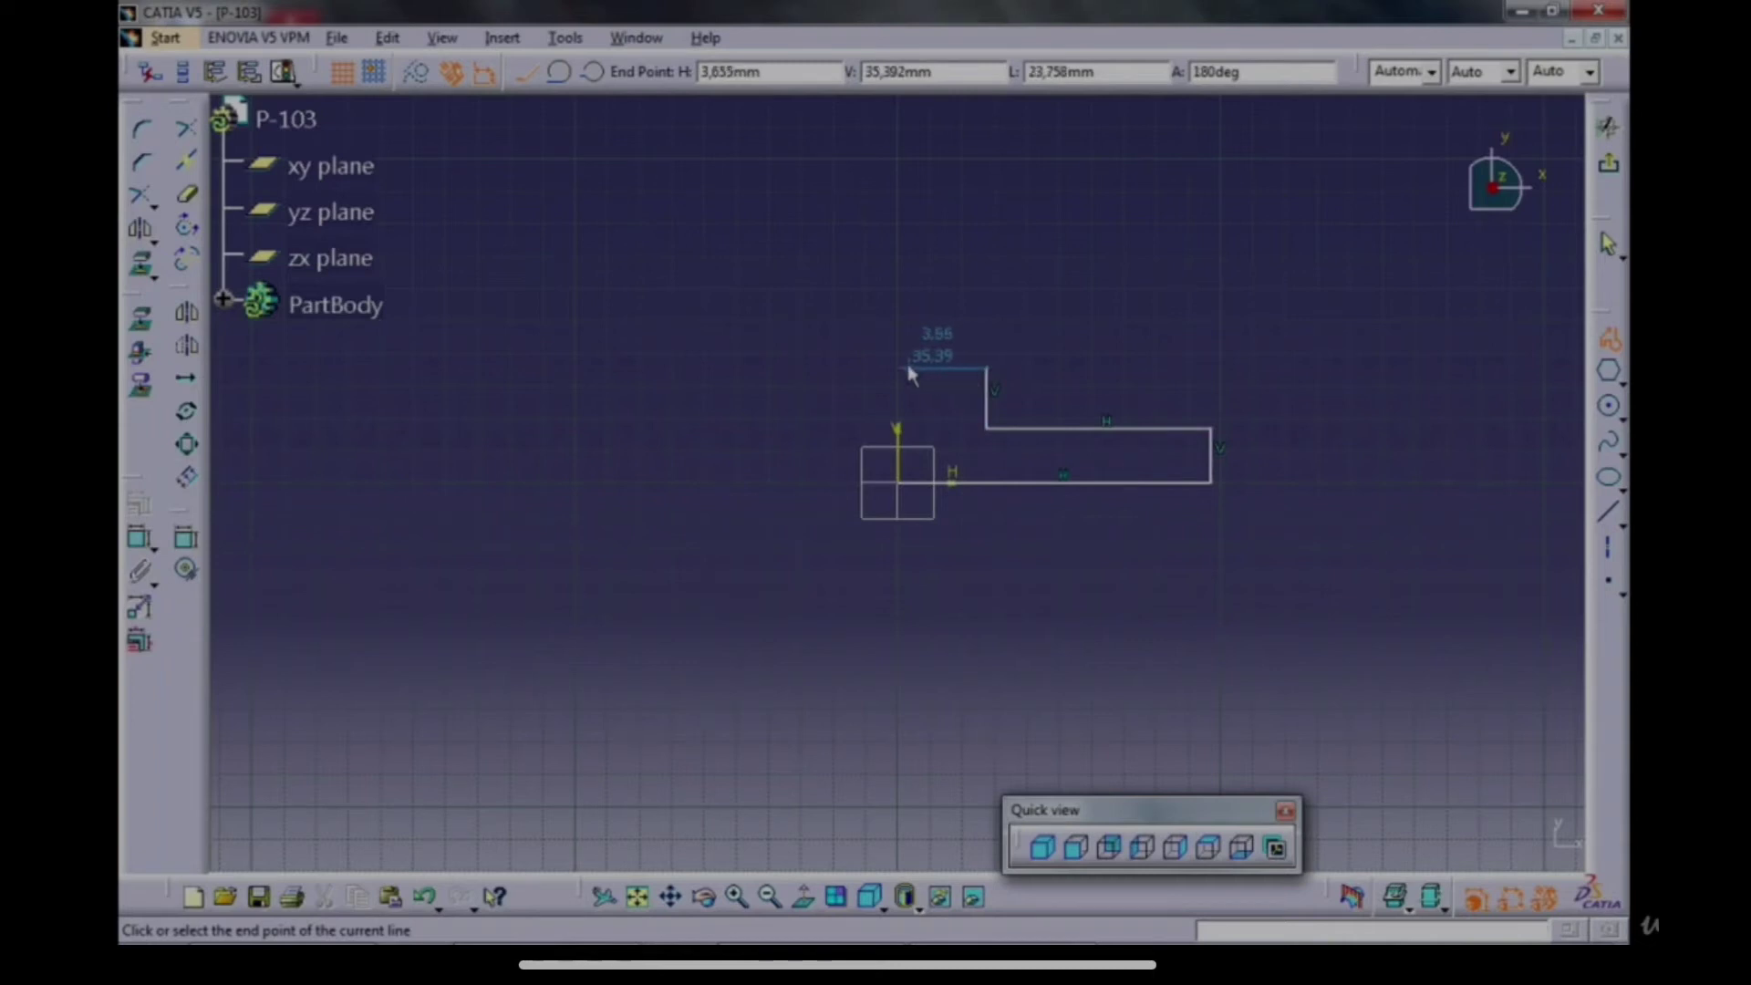
click(911, 369)
key(Escape)
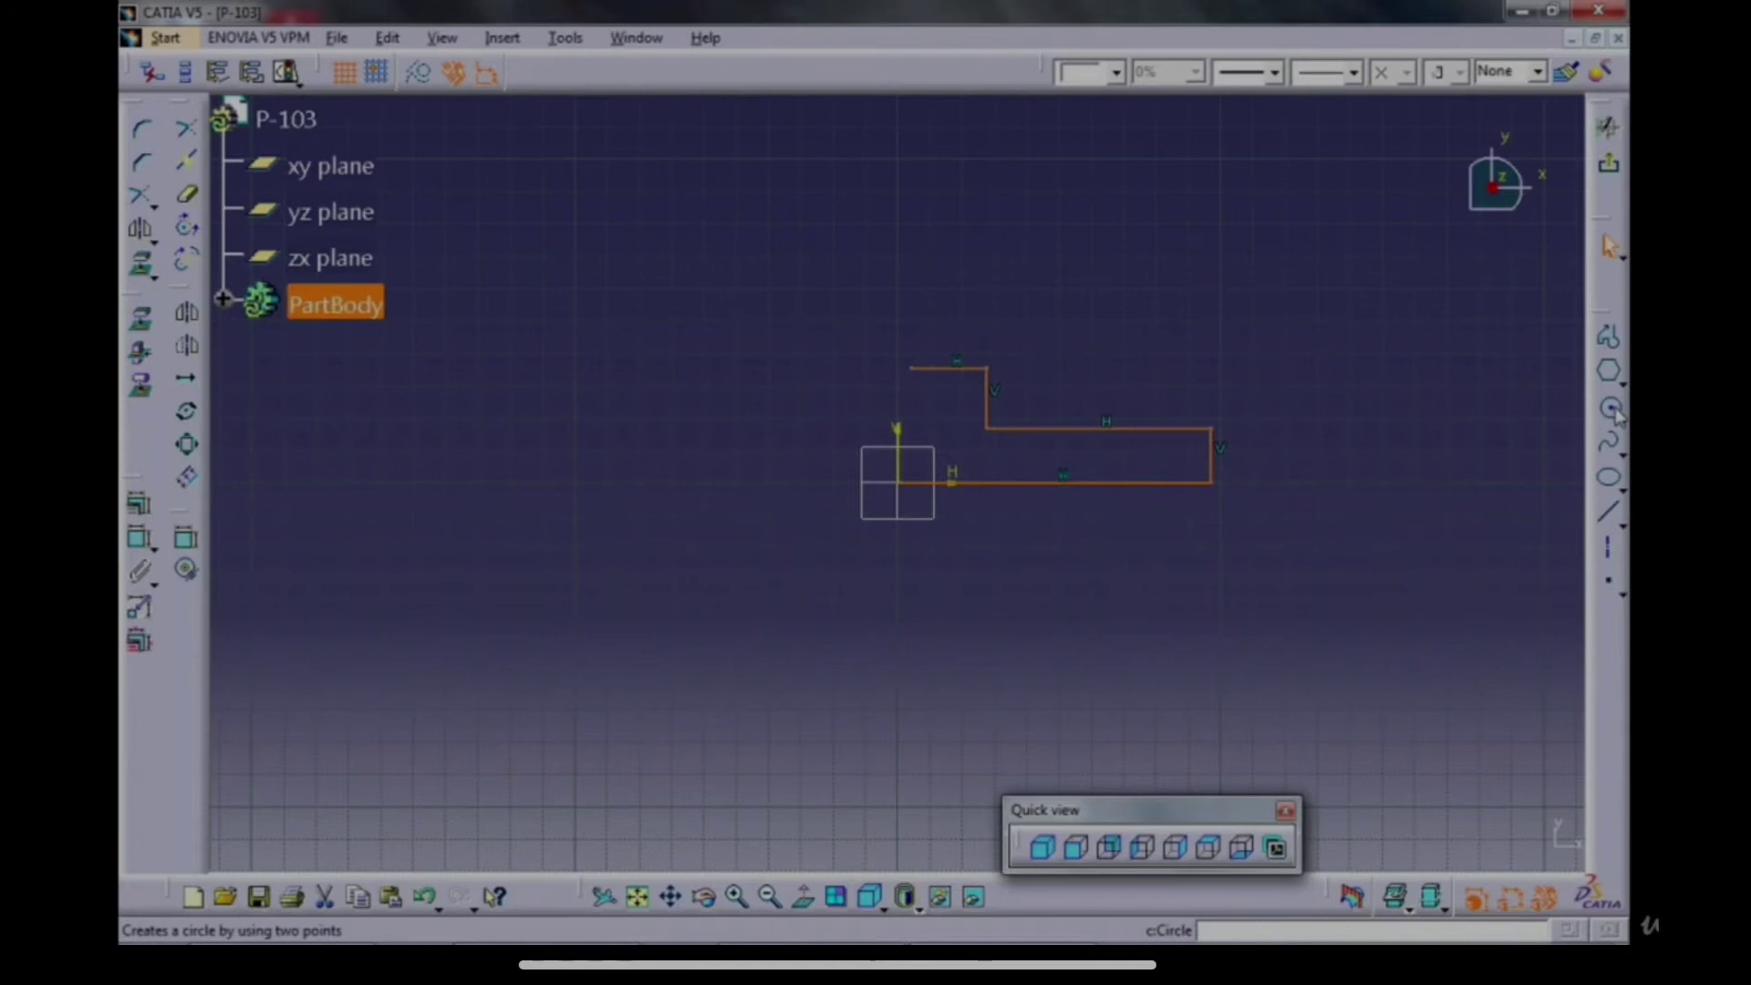
Draw an arc of about 41 mm radius, centred on the baseline, from the origin to the head's upper line, and trim the line's excess.
click(1619, 417)
click(1609, 436)
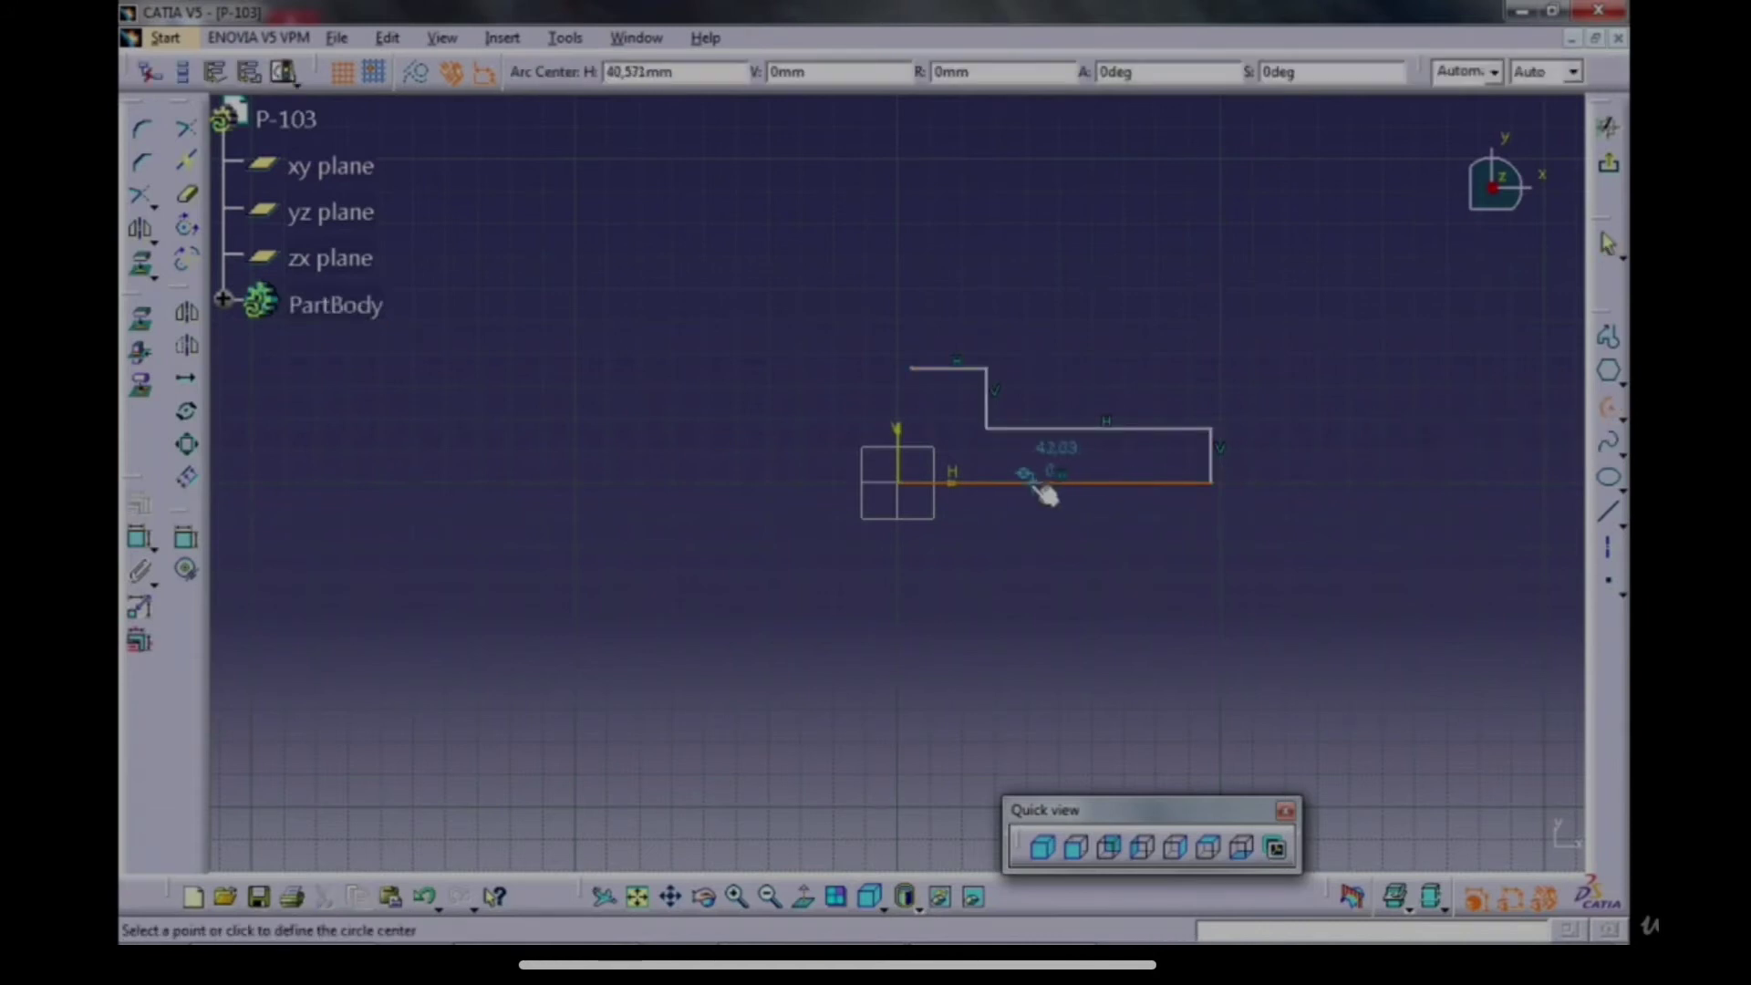
click(1030, 482)
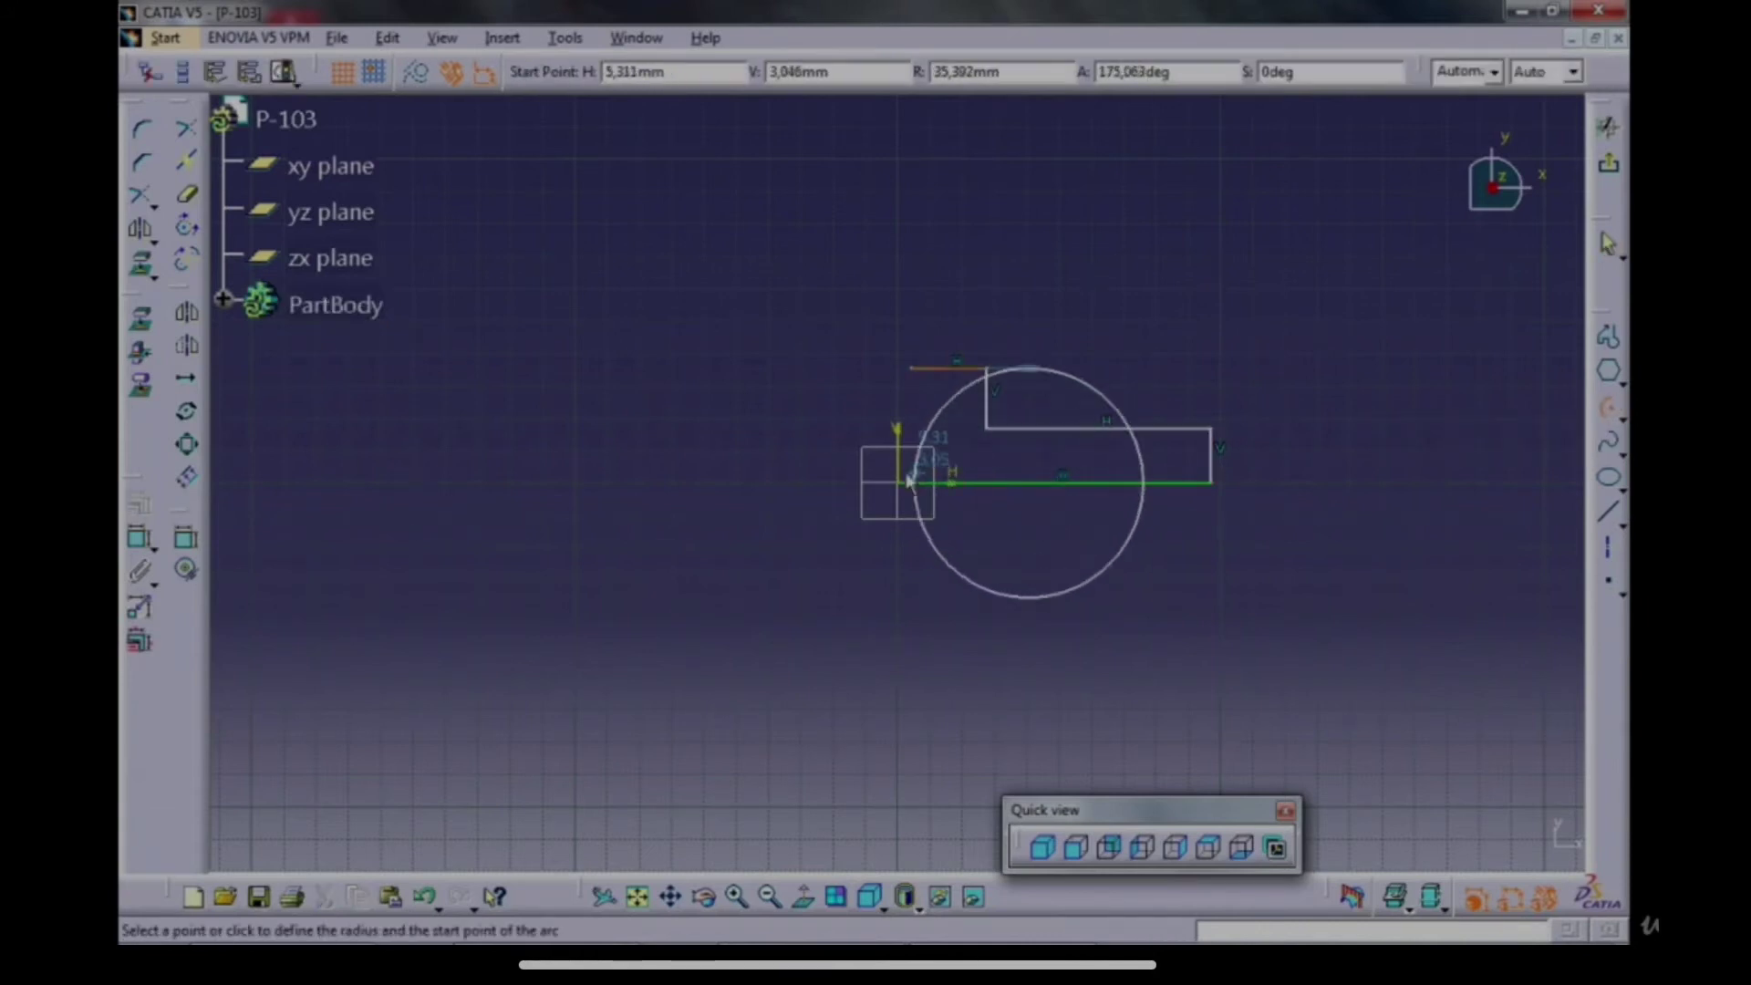
click(966, 367)
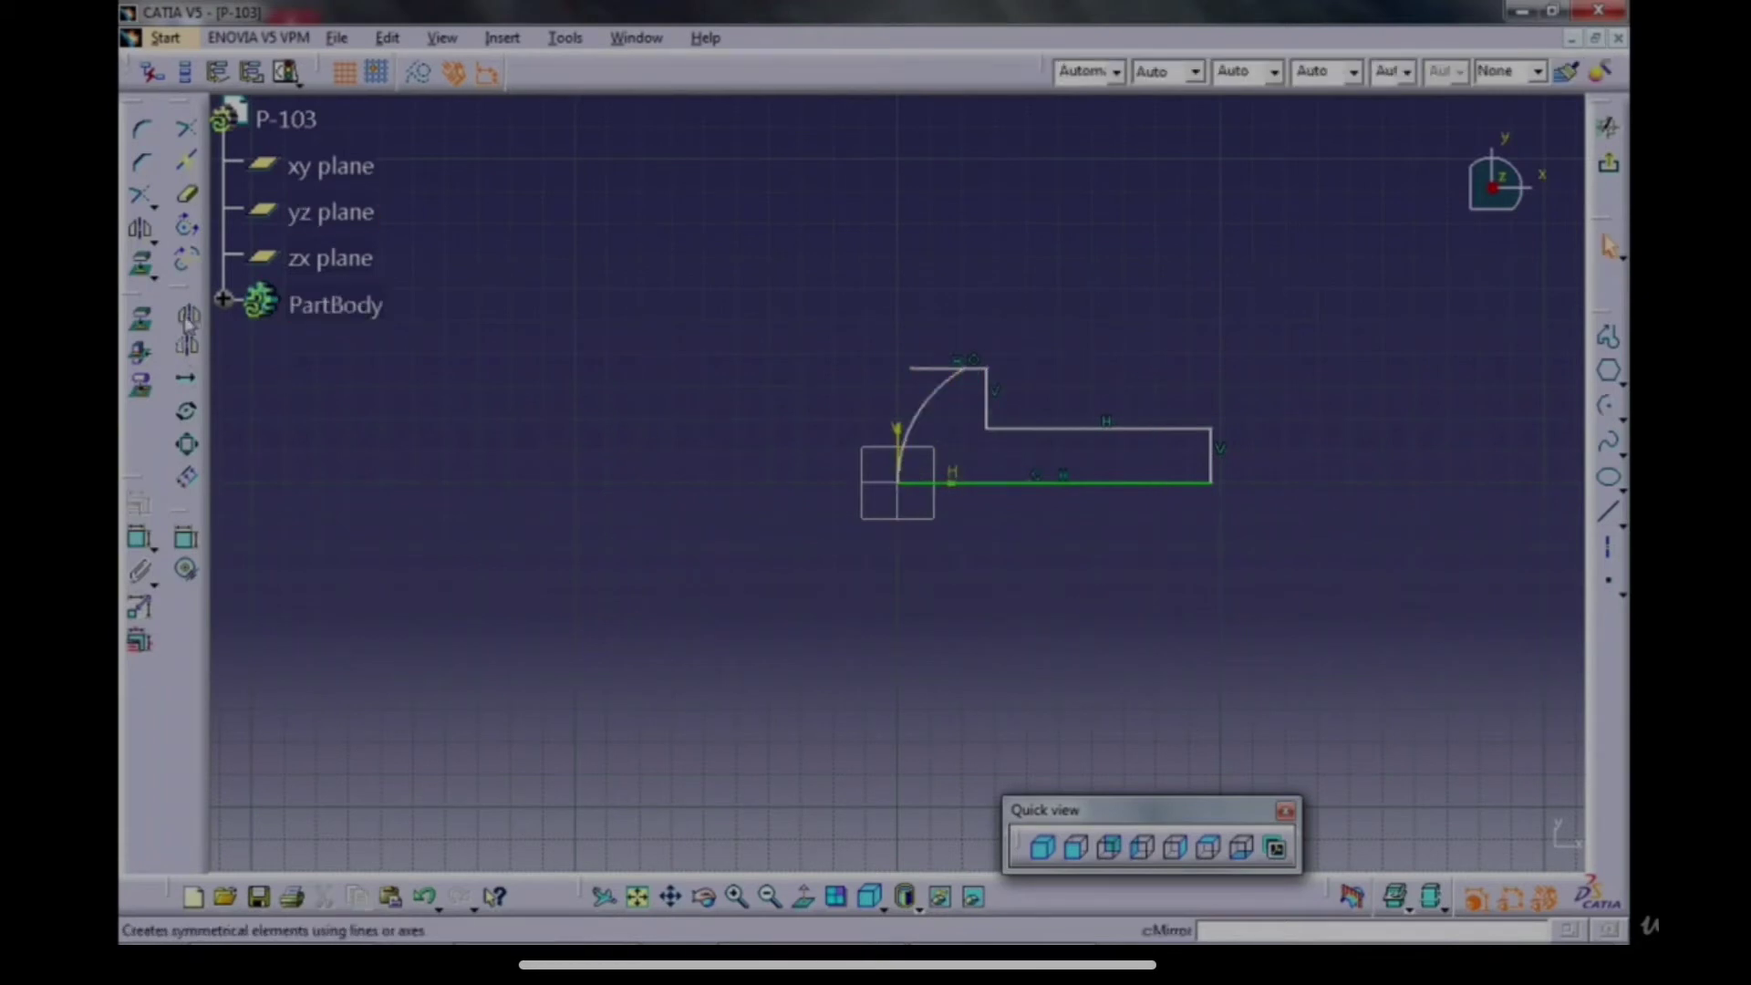
click(187, 198)
click(926, 367)
Convert the profile's horizontal baseline into an axis line.
mouse_move(1000, 544)
middle_down()
mouse_move(848, 555)
mouse_move(871, 479)
mouse_move(851, 512)
middle_up()
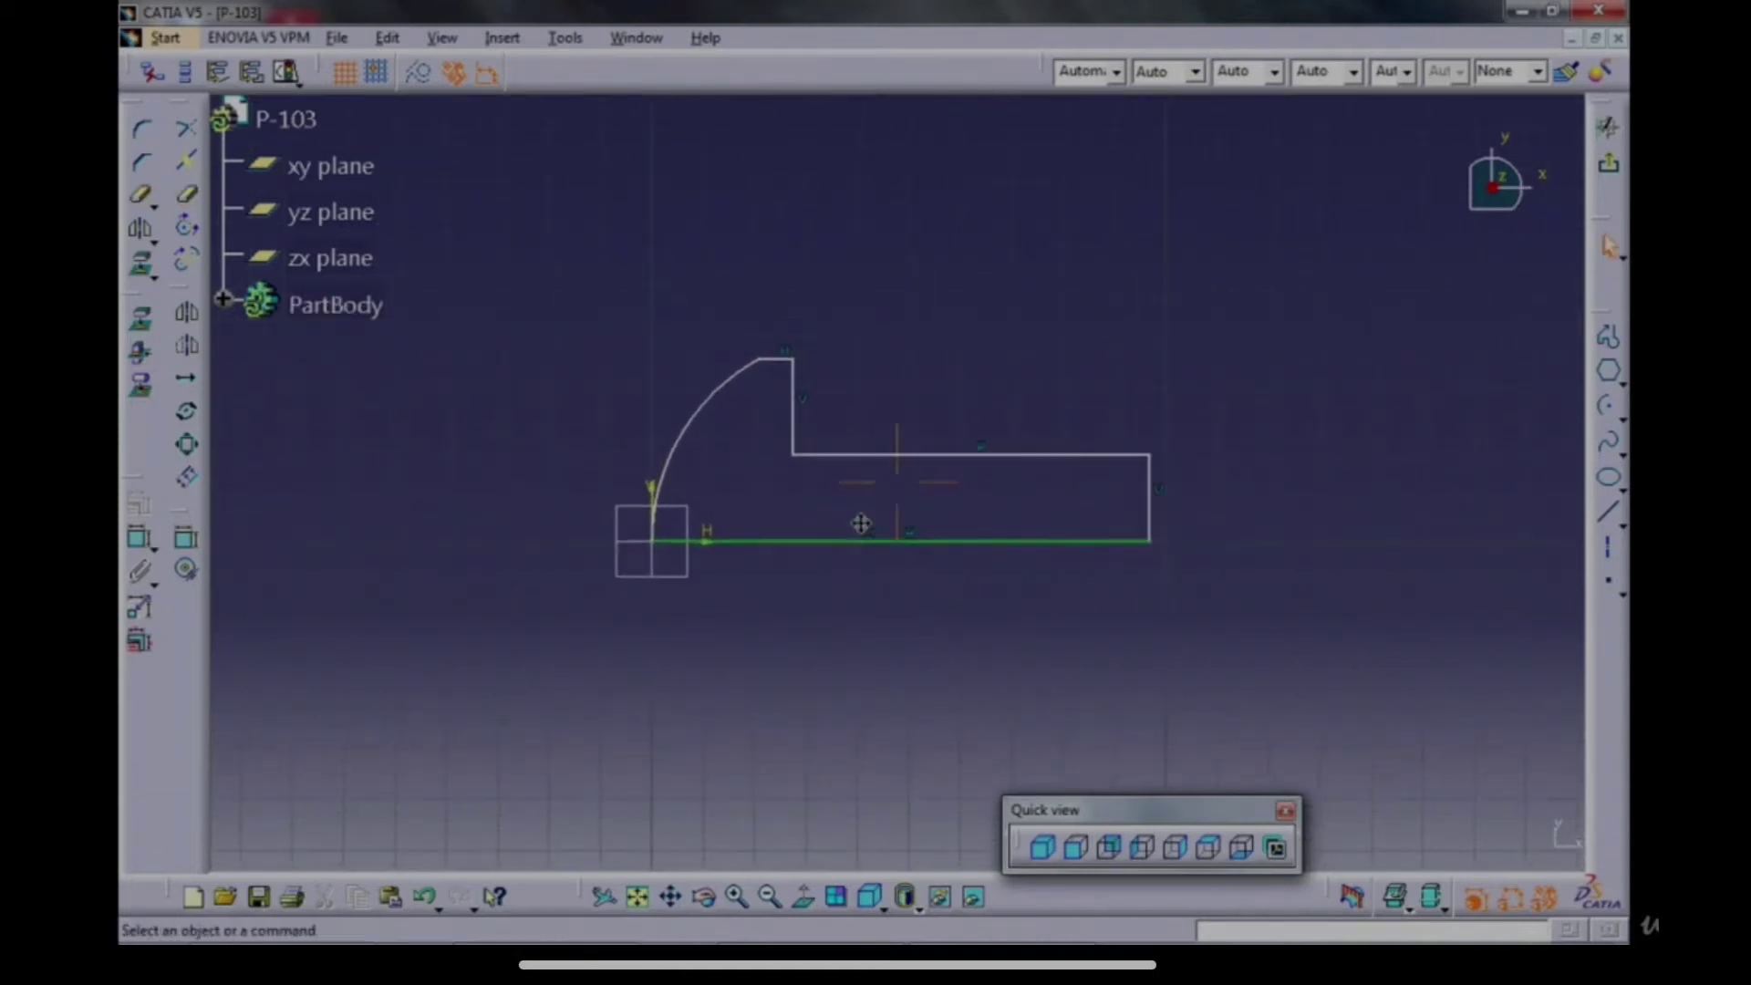
click(1027, 554)
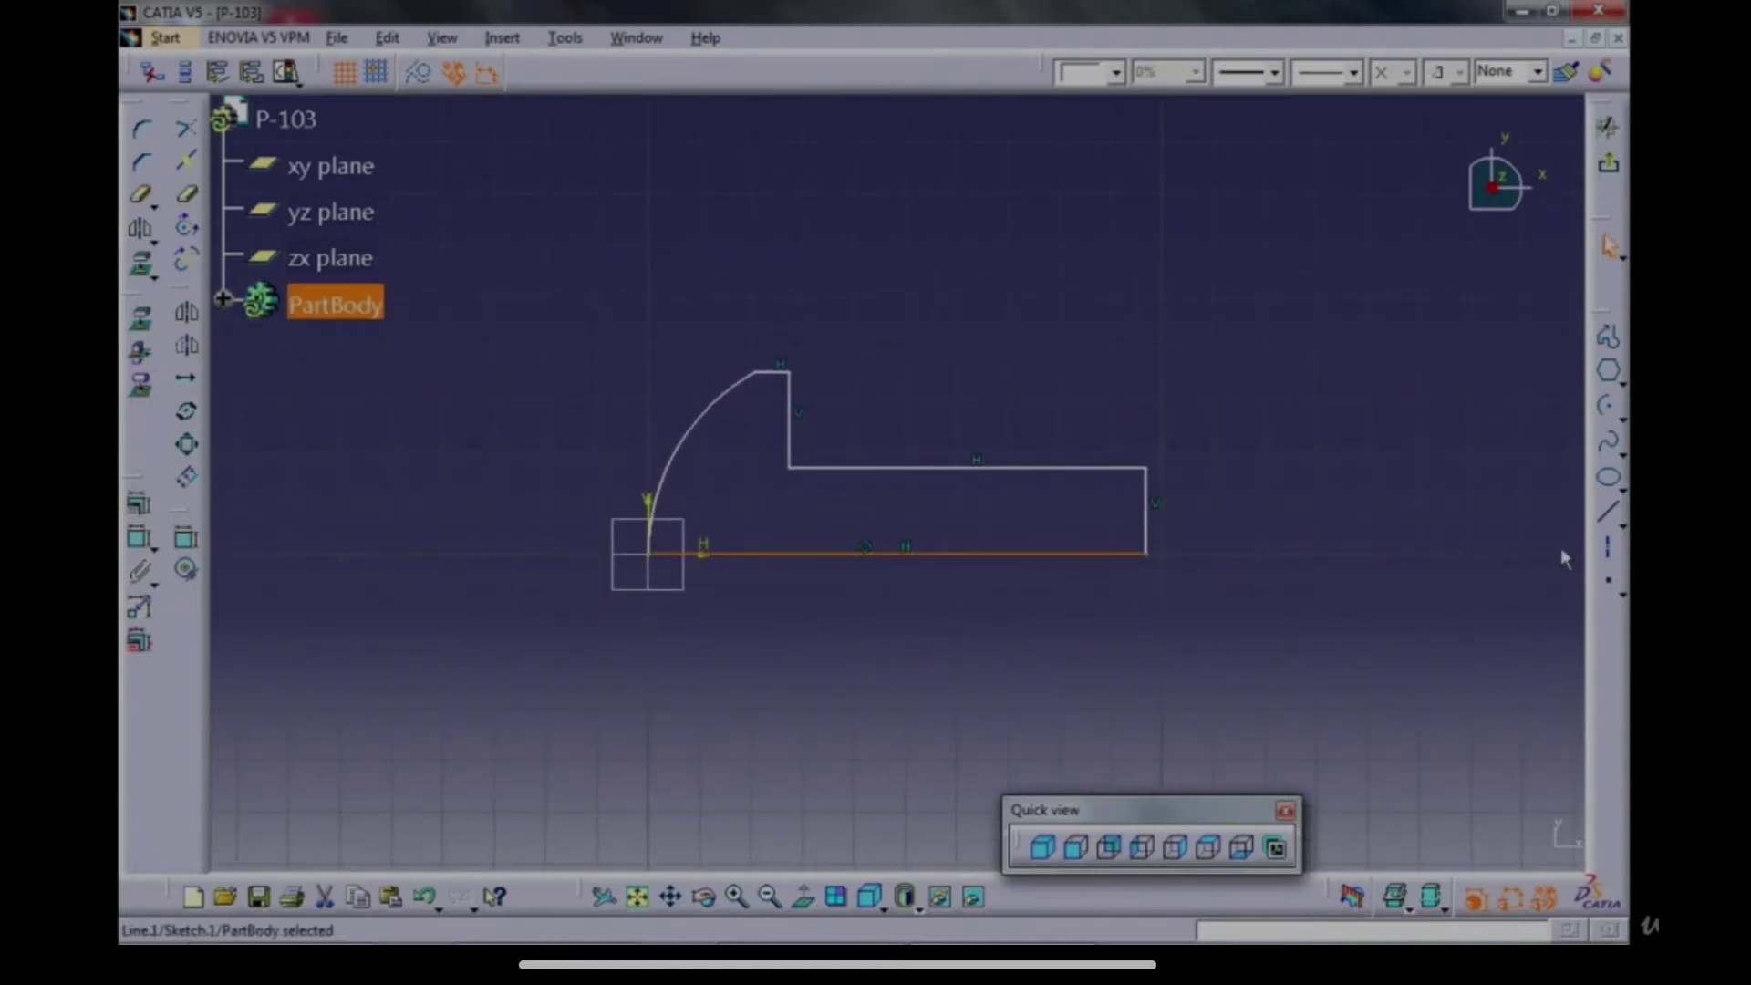
click(1609, 552)
click(910, 535)
middle_drag(864, 603, 908, 585)
ctrl+middle_drag(908, 585, 915, 628)
middle_drag(962, 603, 932, 597)
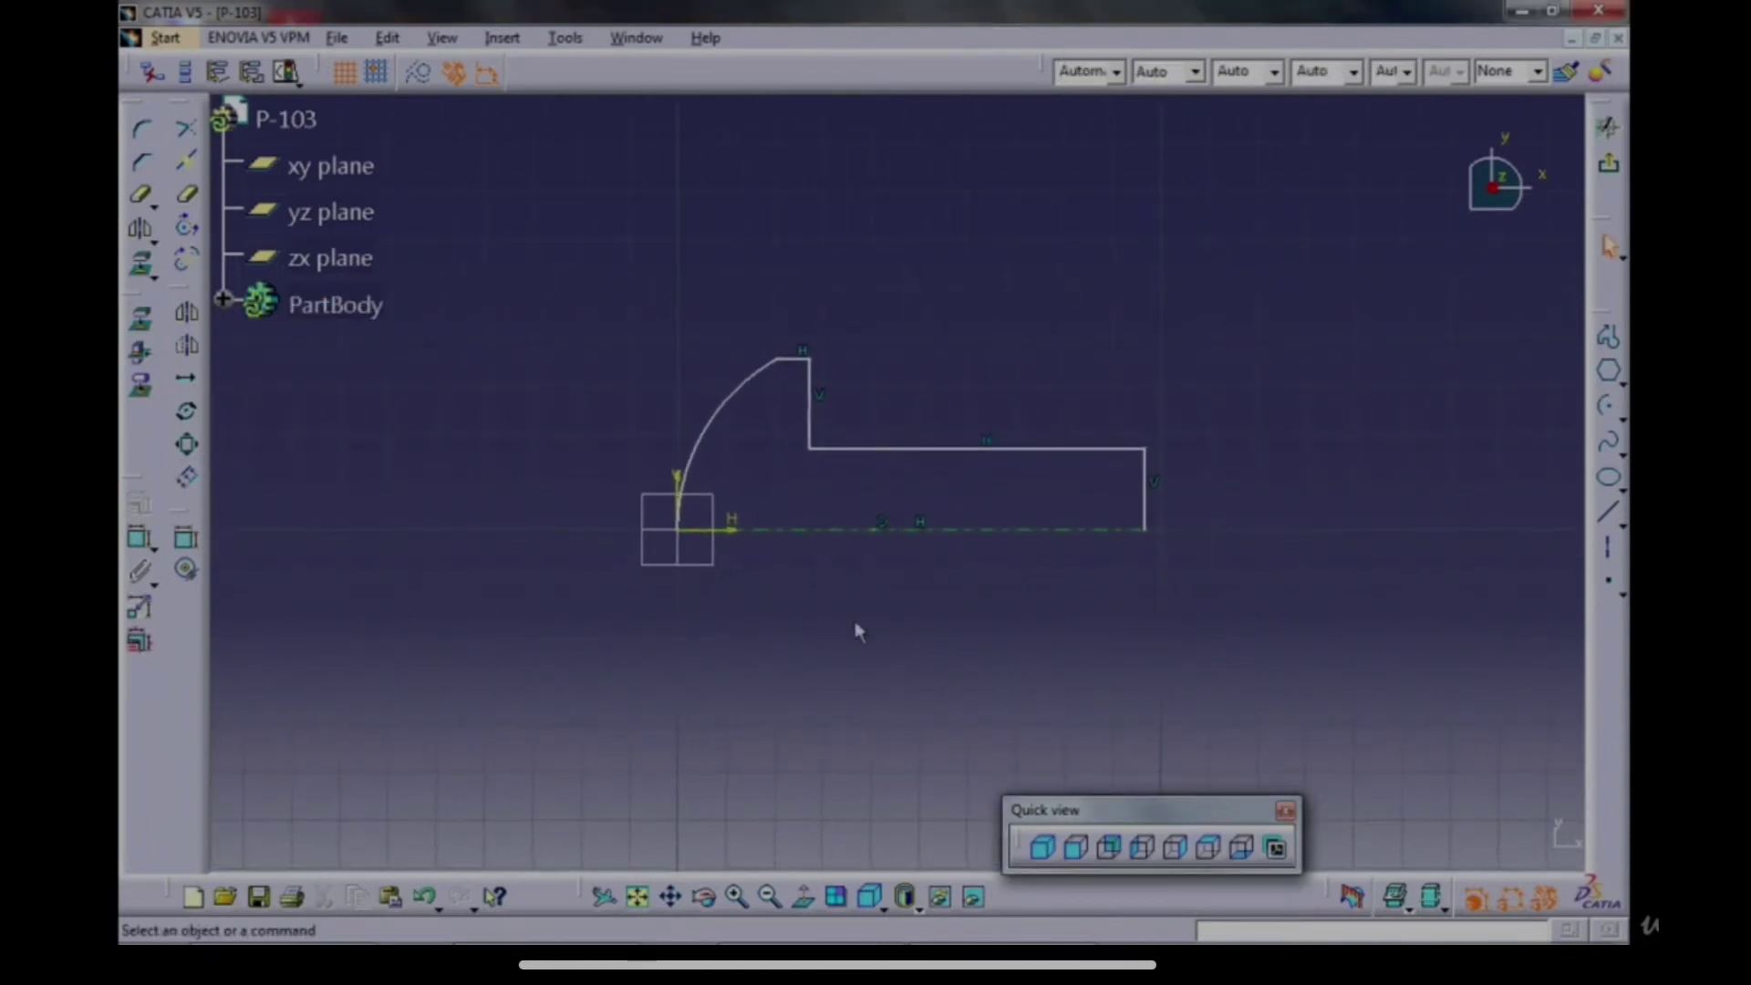
click(182, 547)
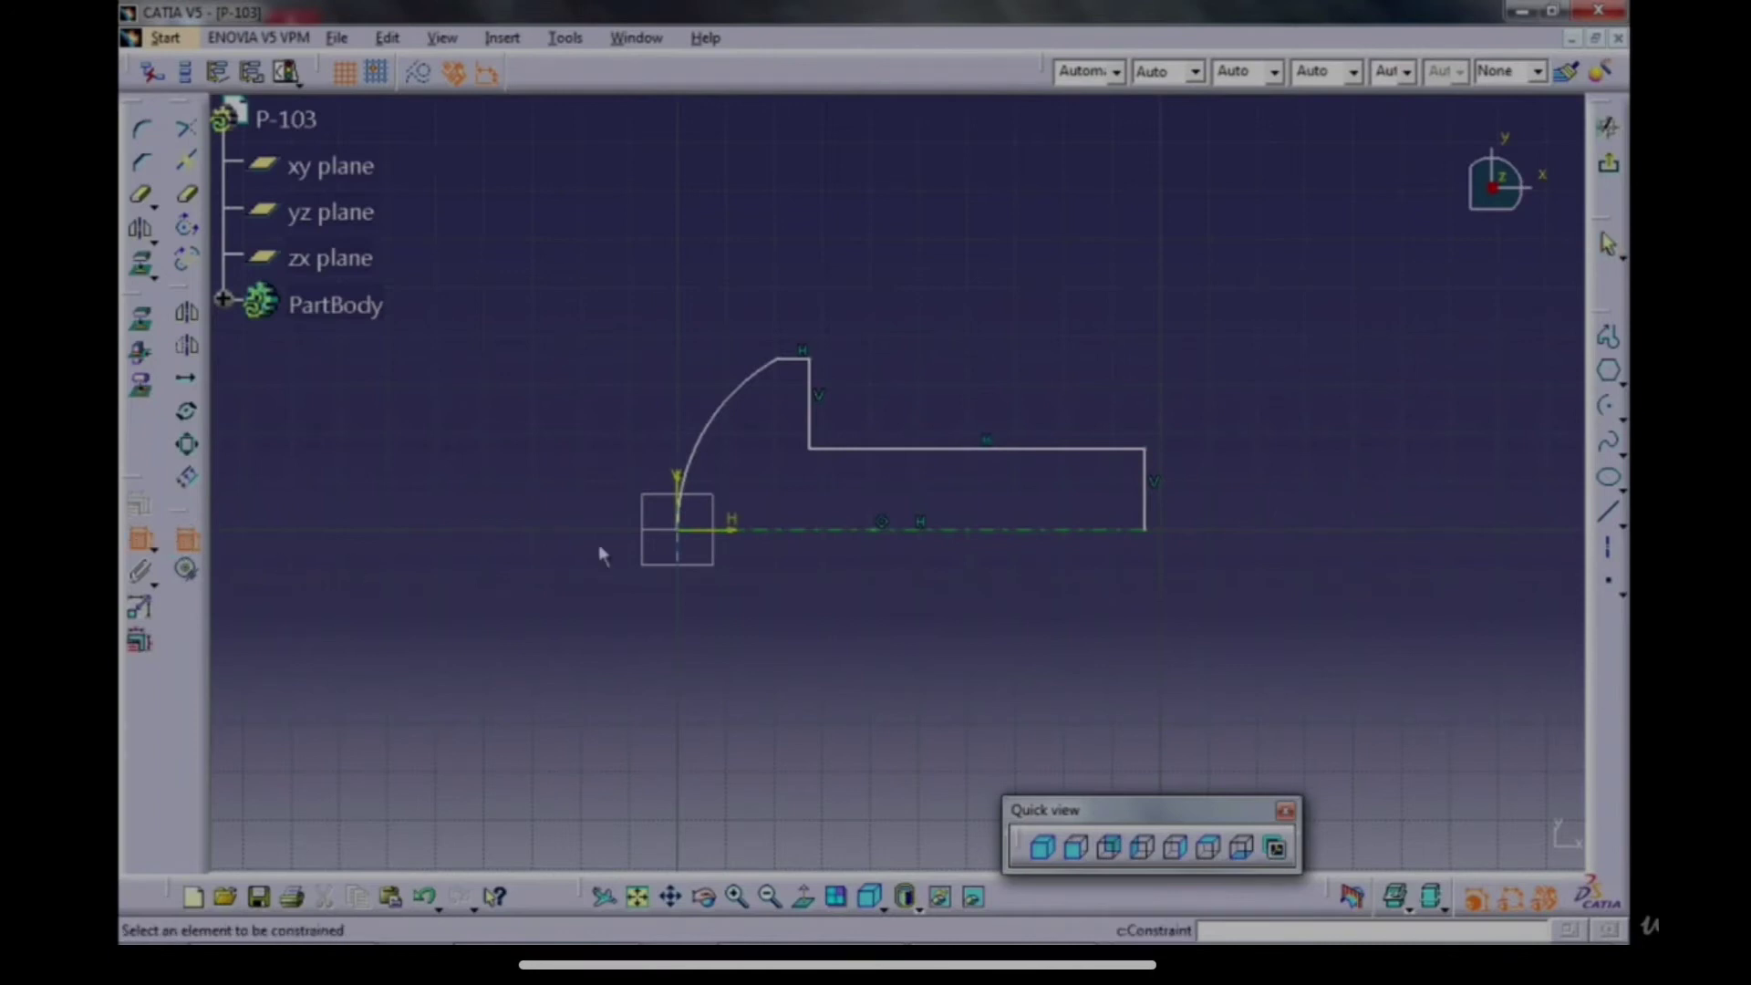
click(1094, 530)
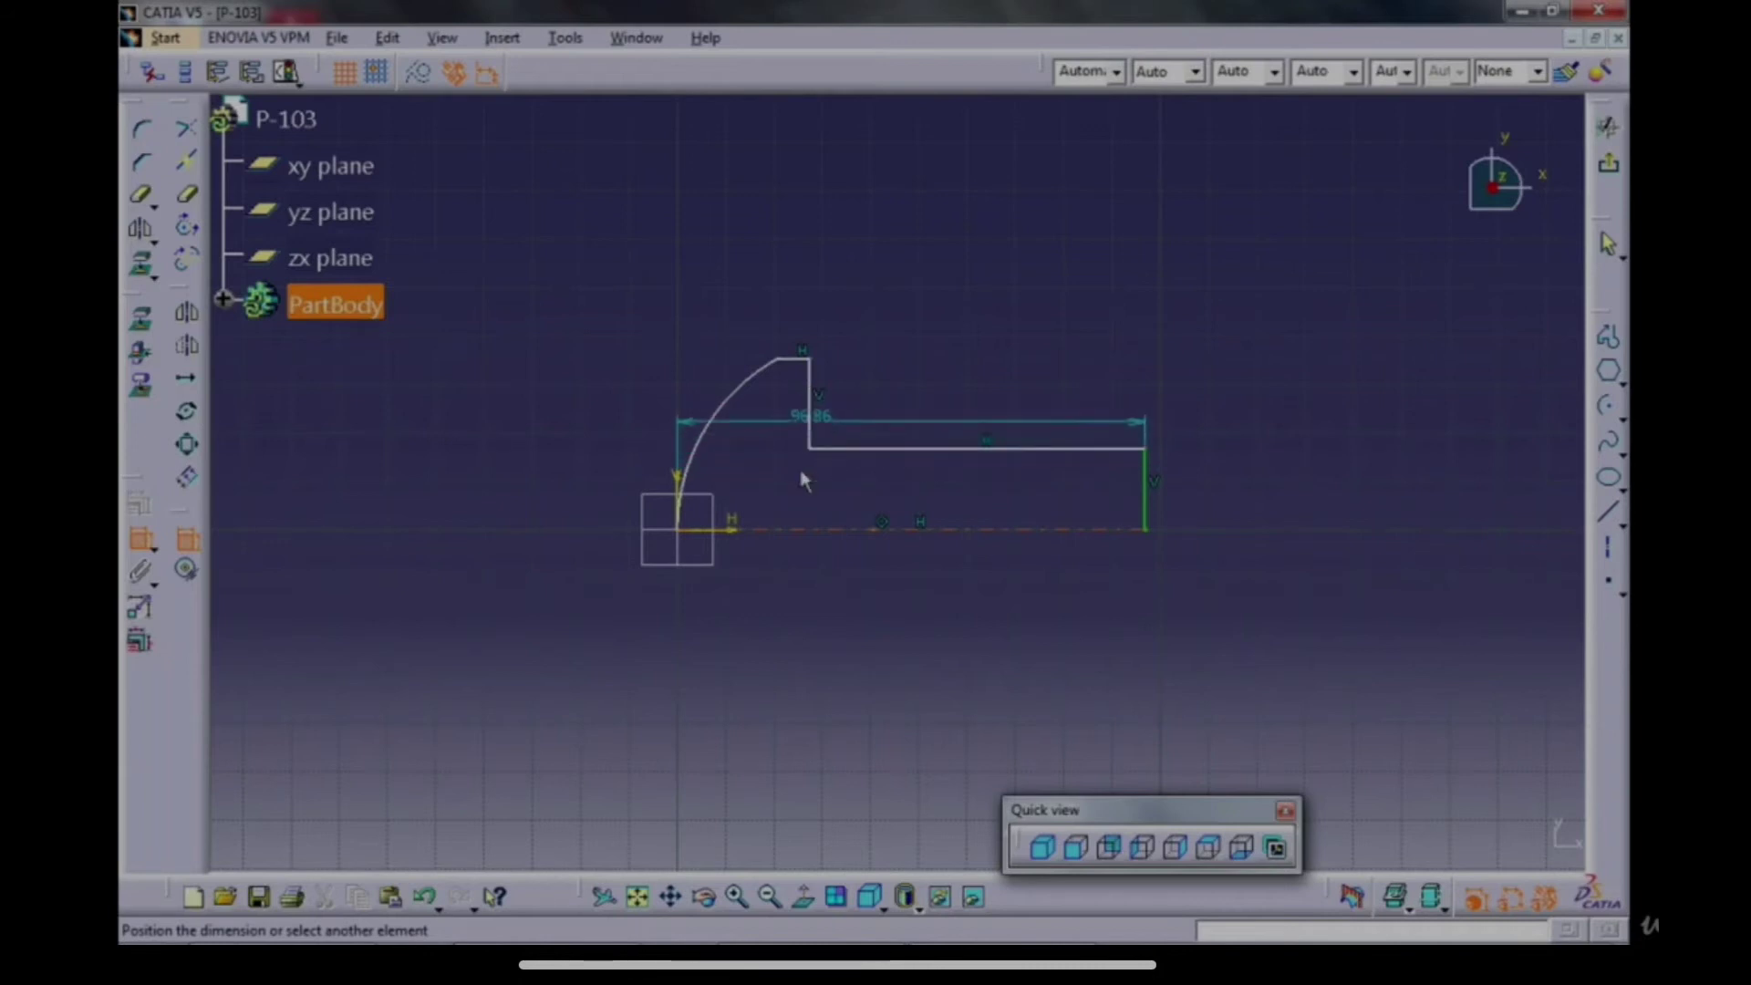
key(Escape)
Dimension the shank's length between the profile's end edge and the head's vertical edge.
click(186, 539)
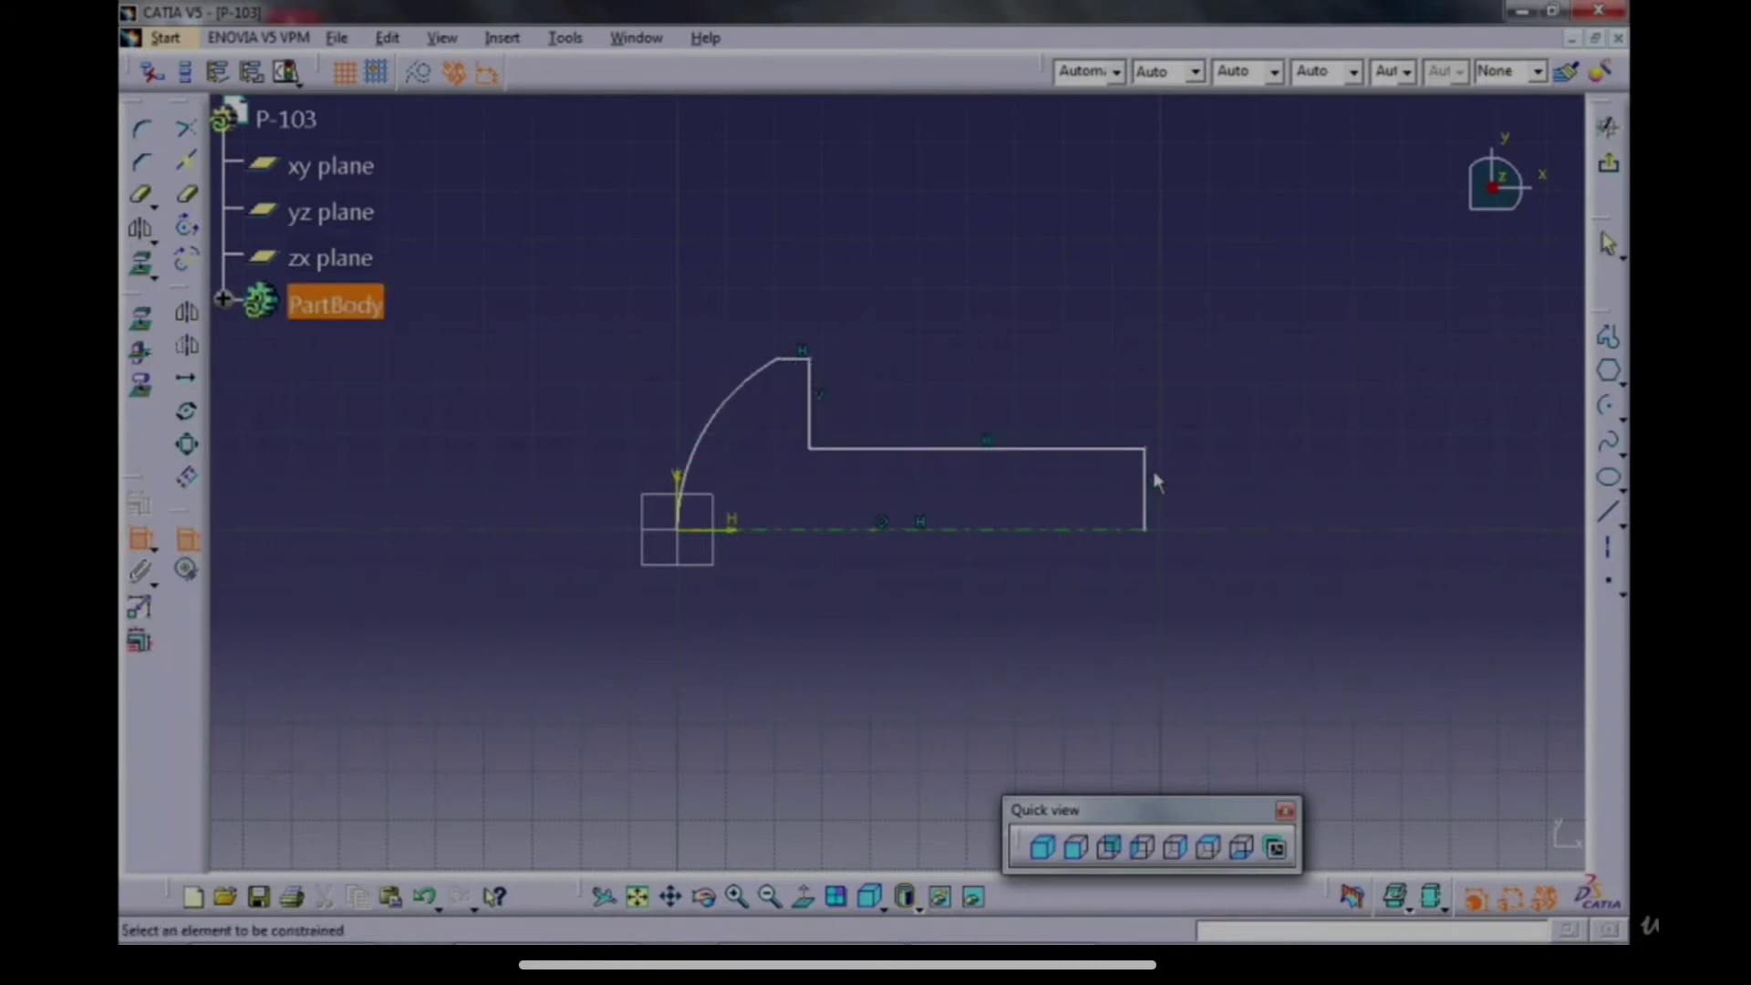
click(1149, 508)
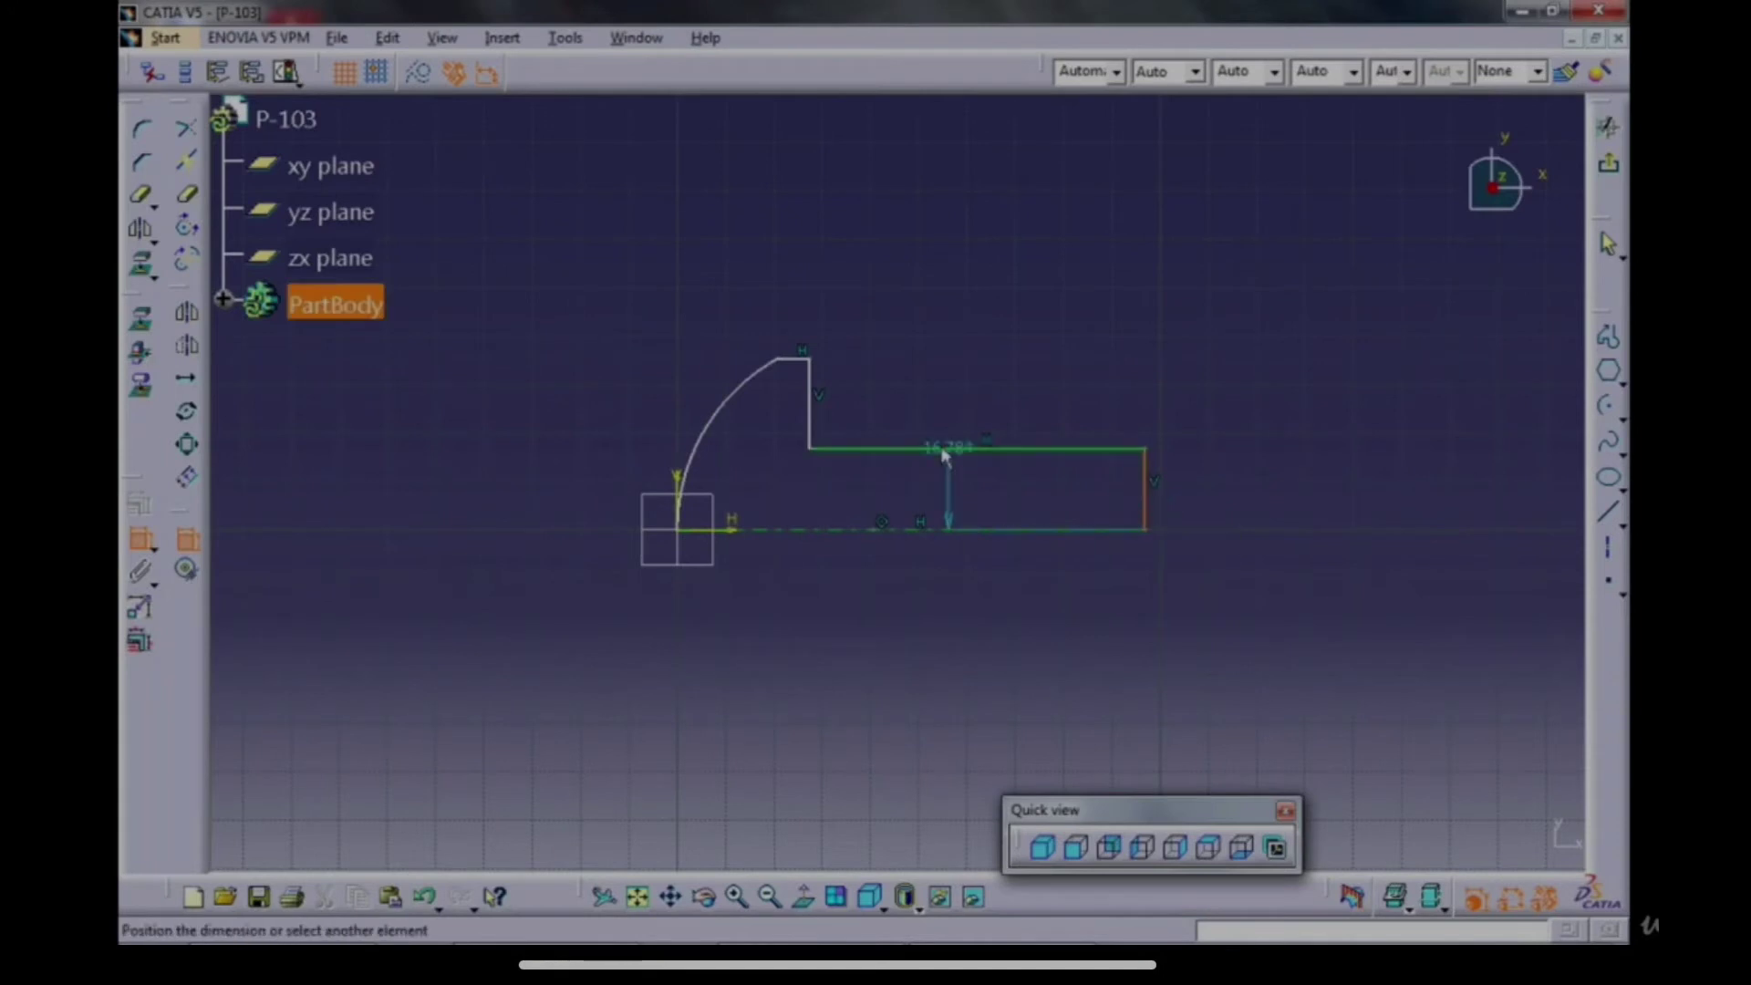
click(817, 375)
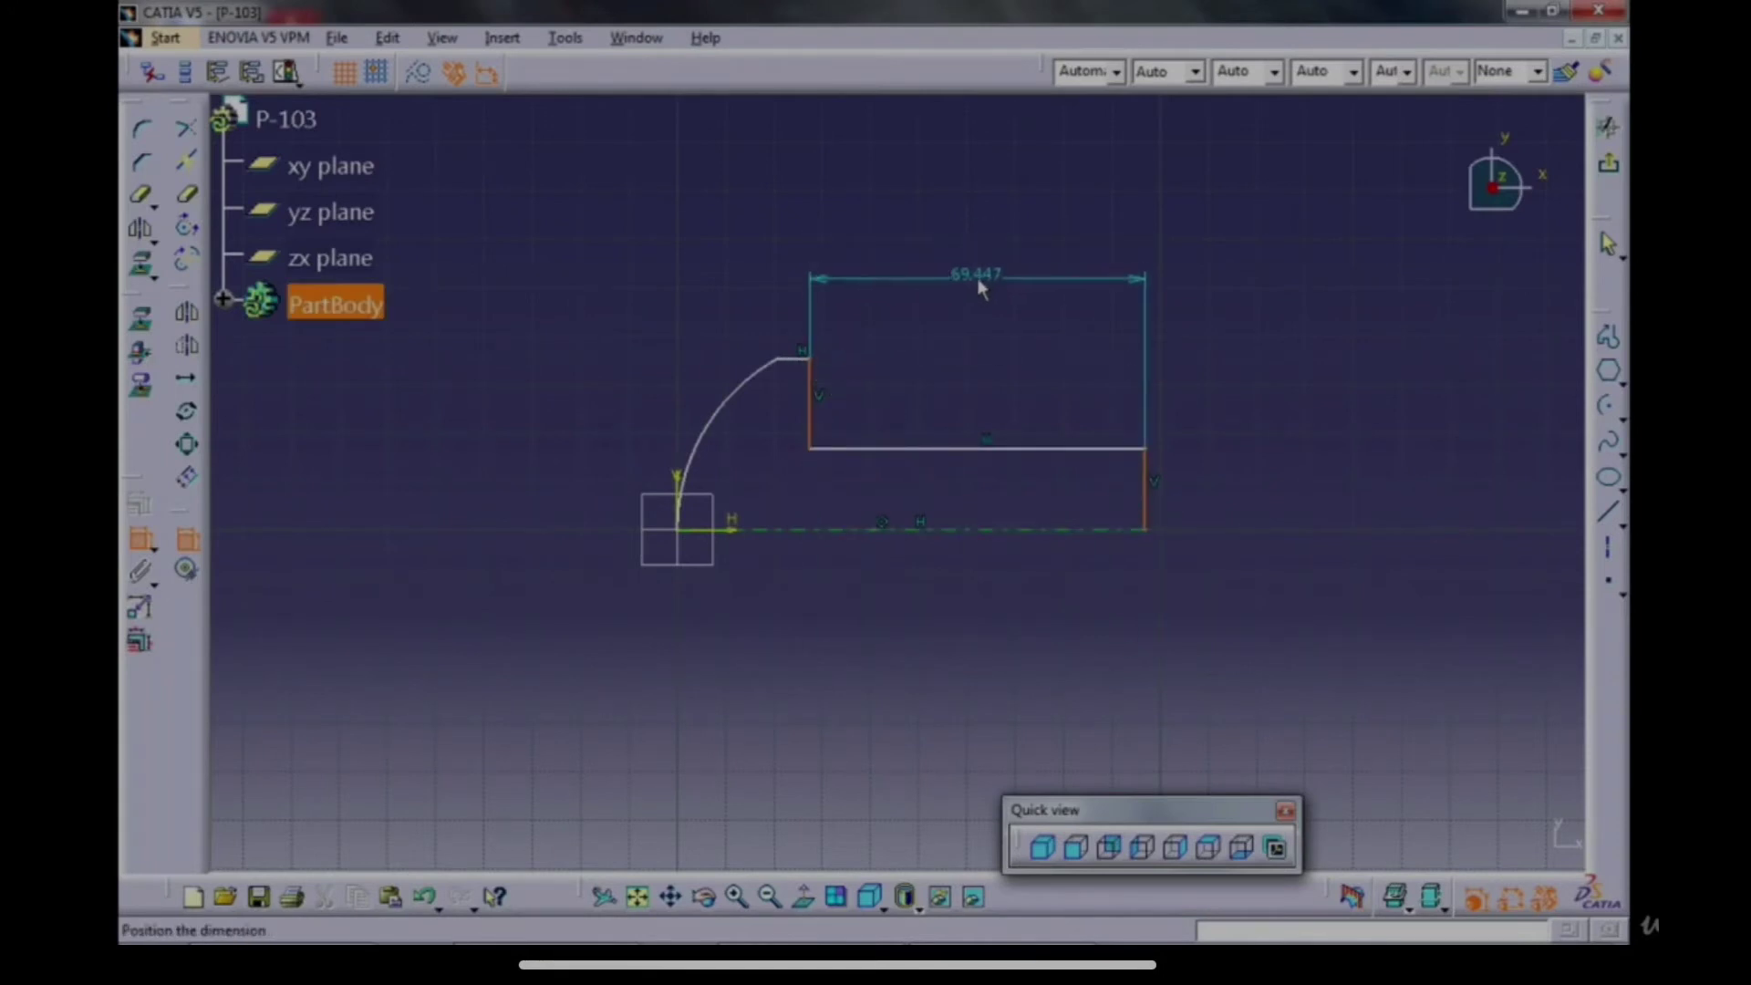
click(982, 286)
Dimension the head's length between its vertical edge and the arc, and add a radius dimension to the arc.
click(810, 387)
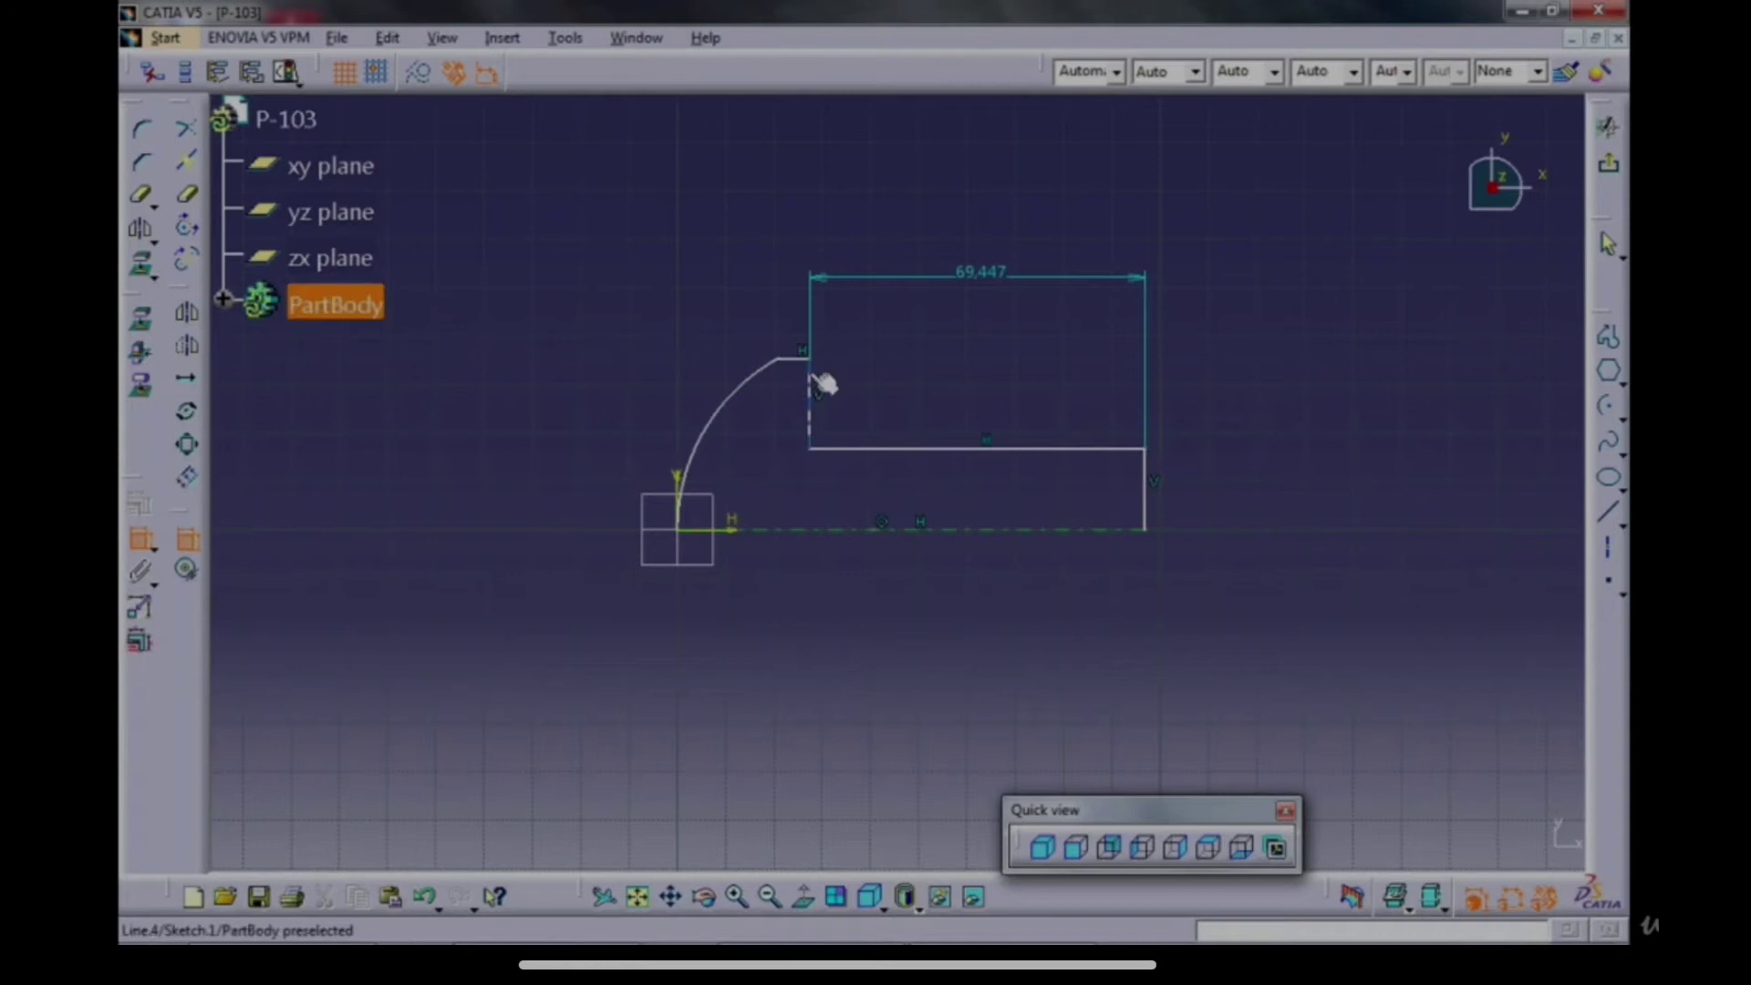
click(701, 481)
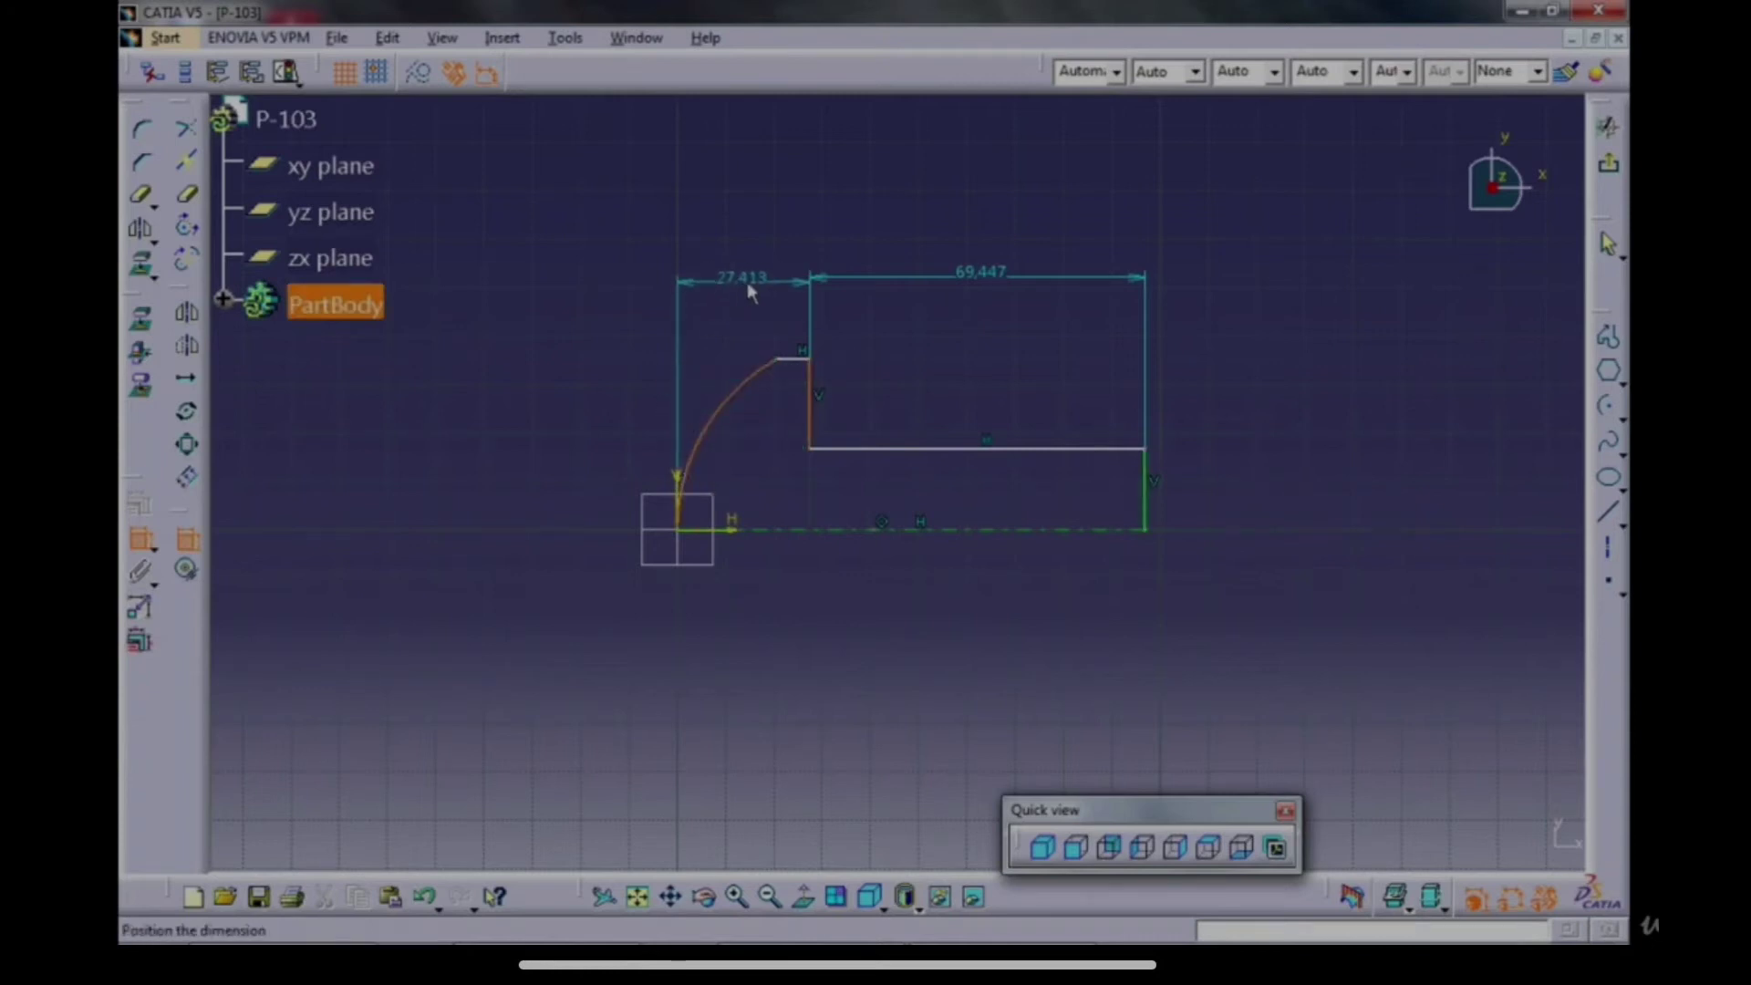
click(751, 315)
click(760, 383)
click(613, 385)
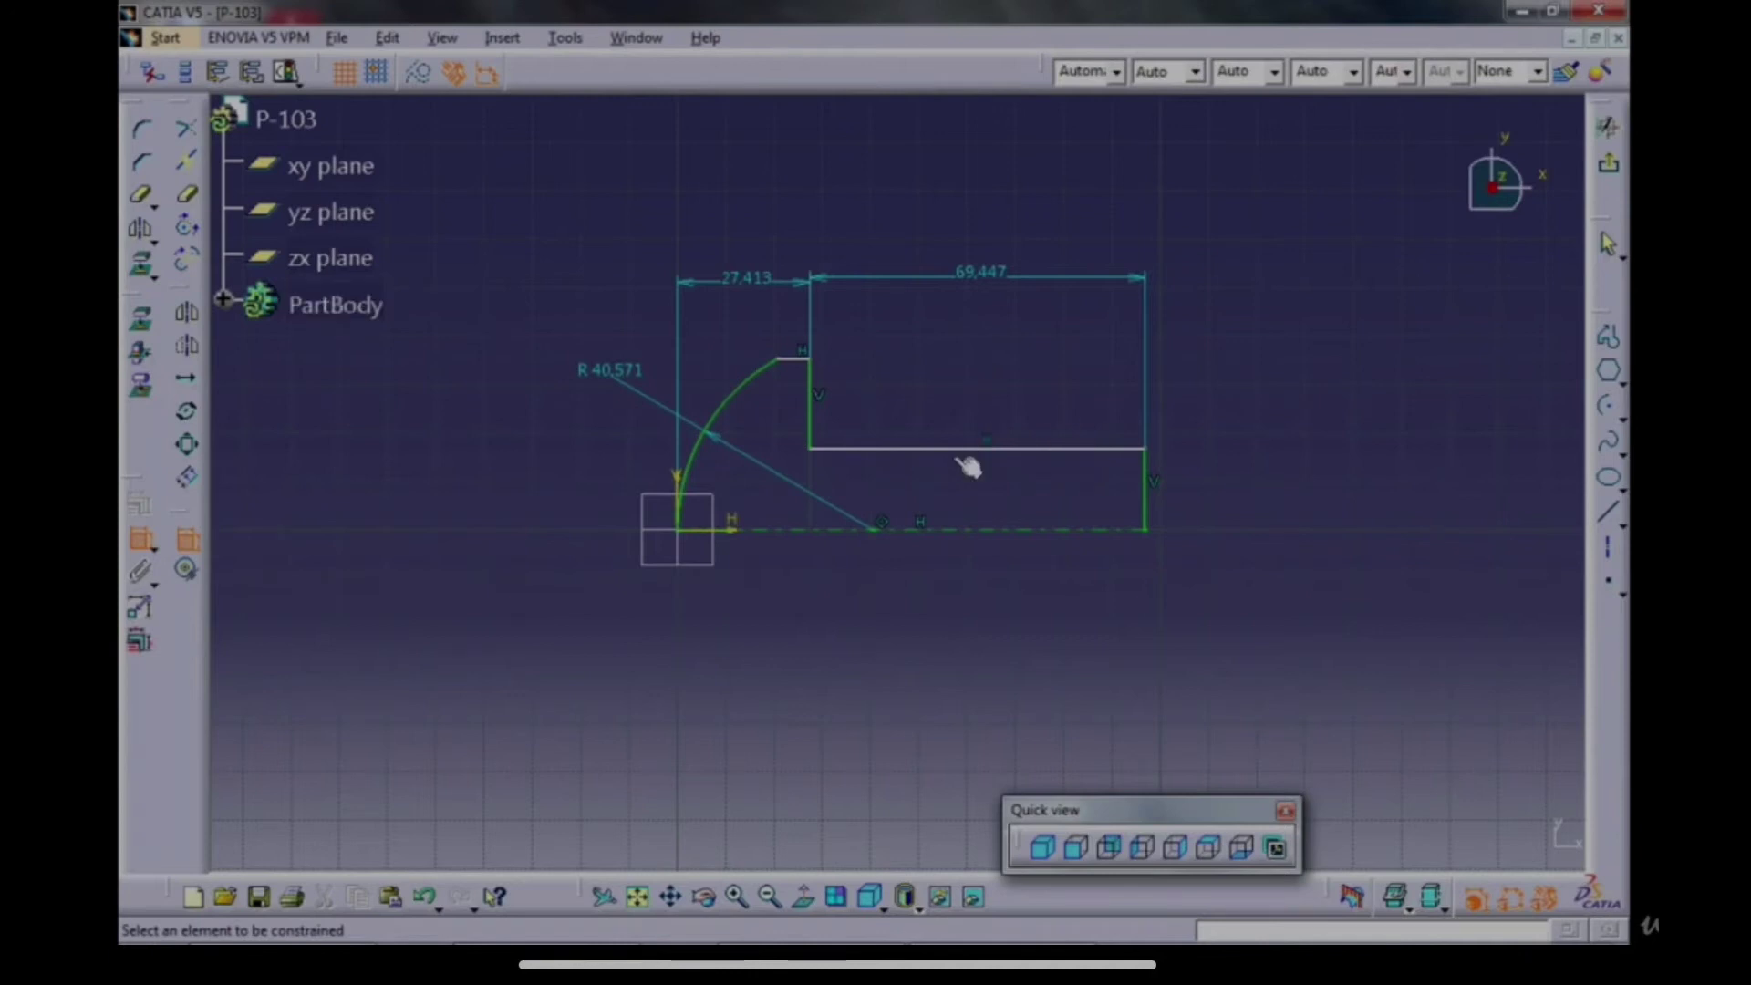
Constrain the shank's upper line to the axis with a Radius / Diameter dimension and place it beyond the shank's free end.
click(186, 541)
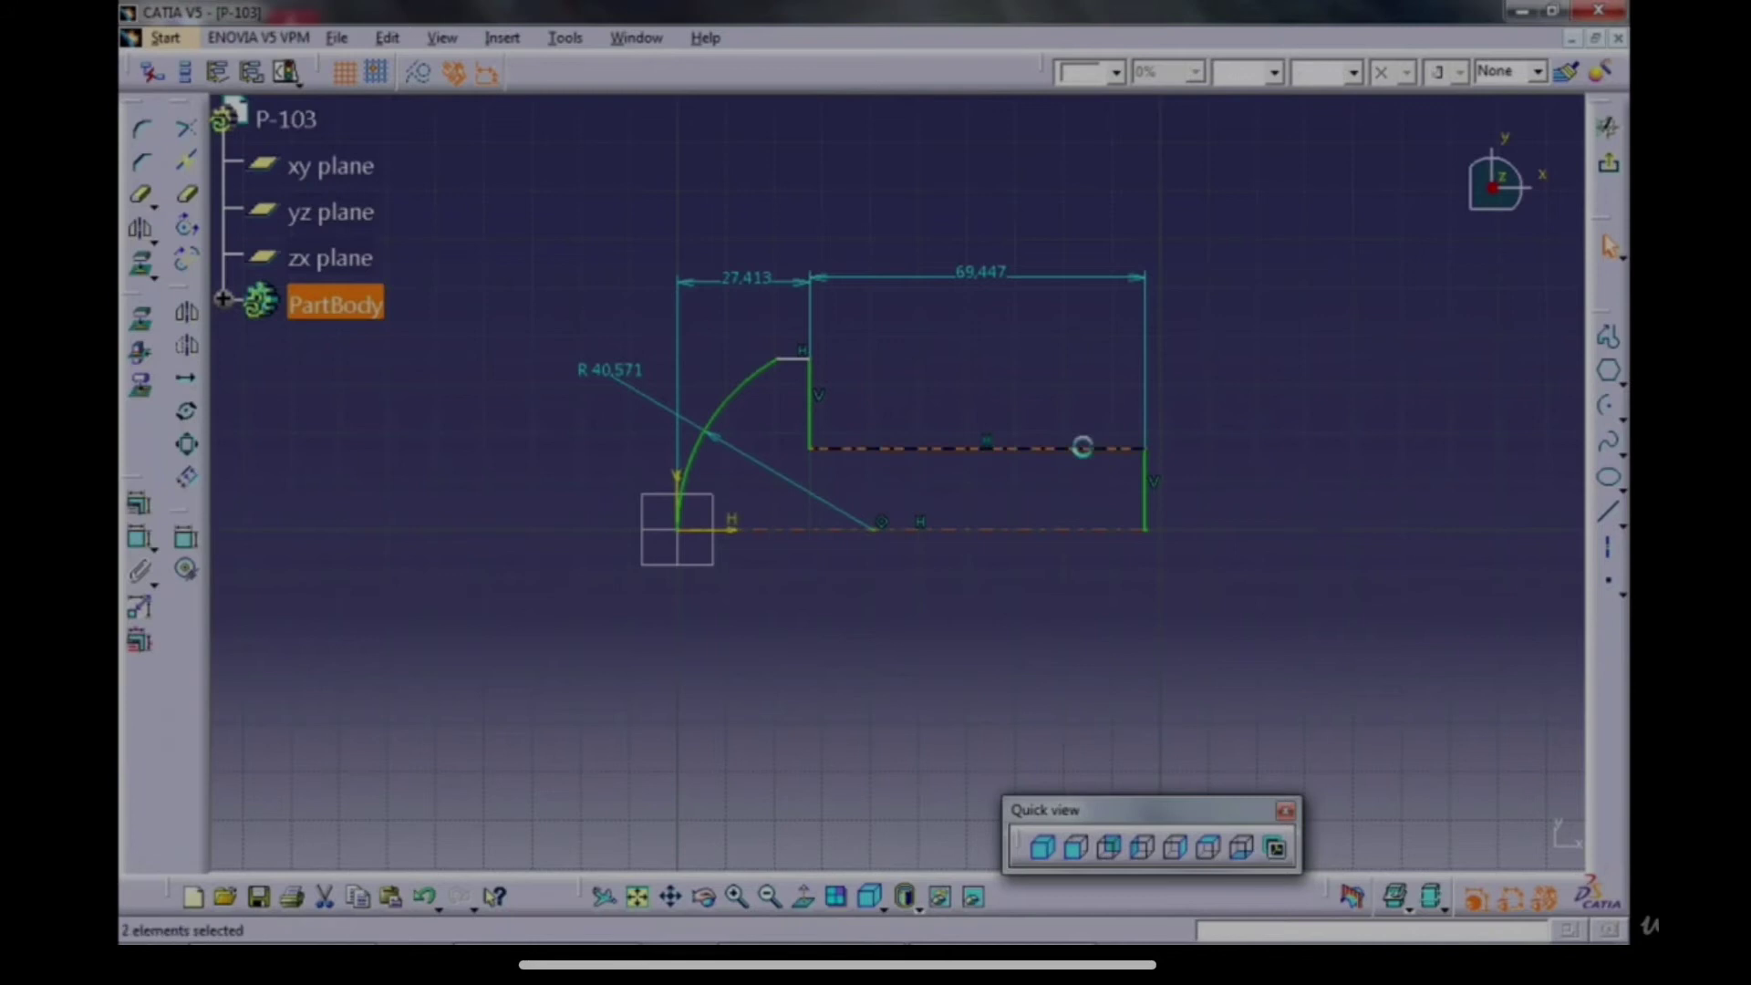
click(1076, 450)
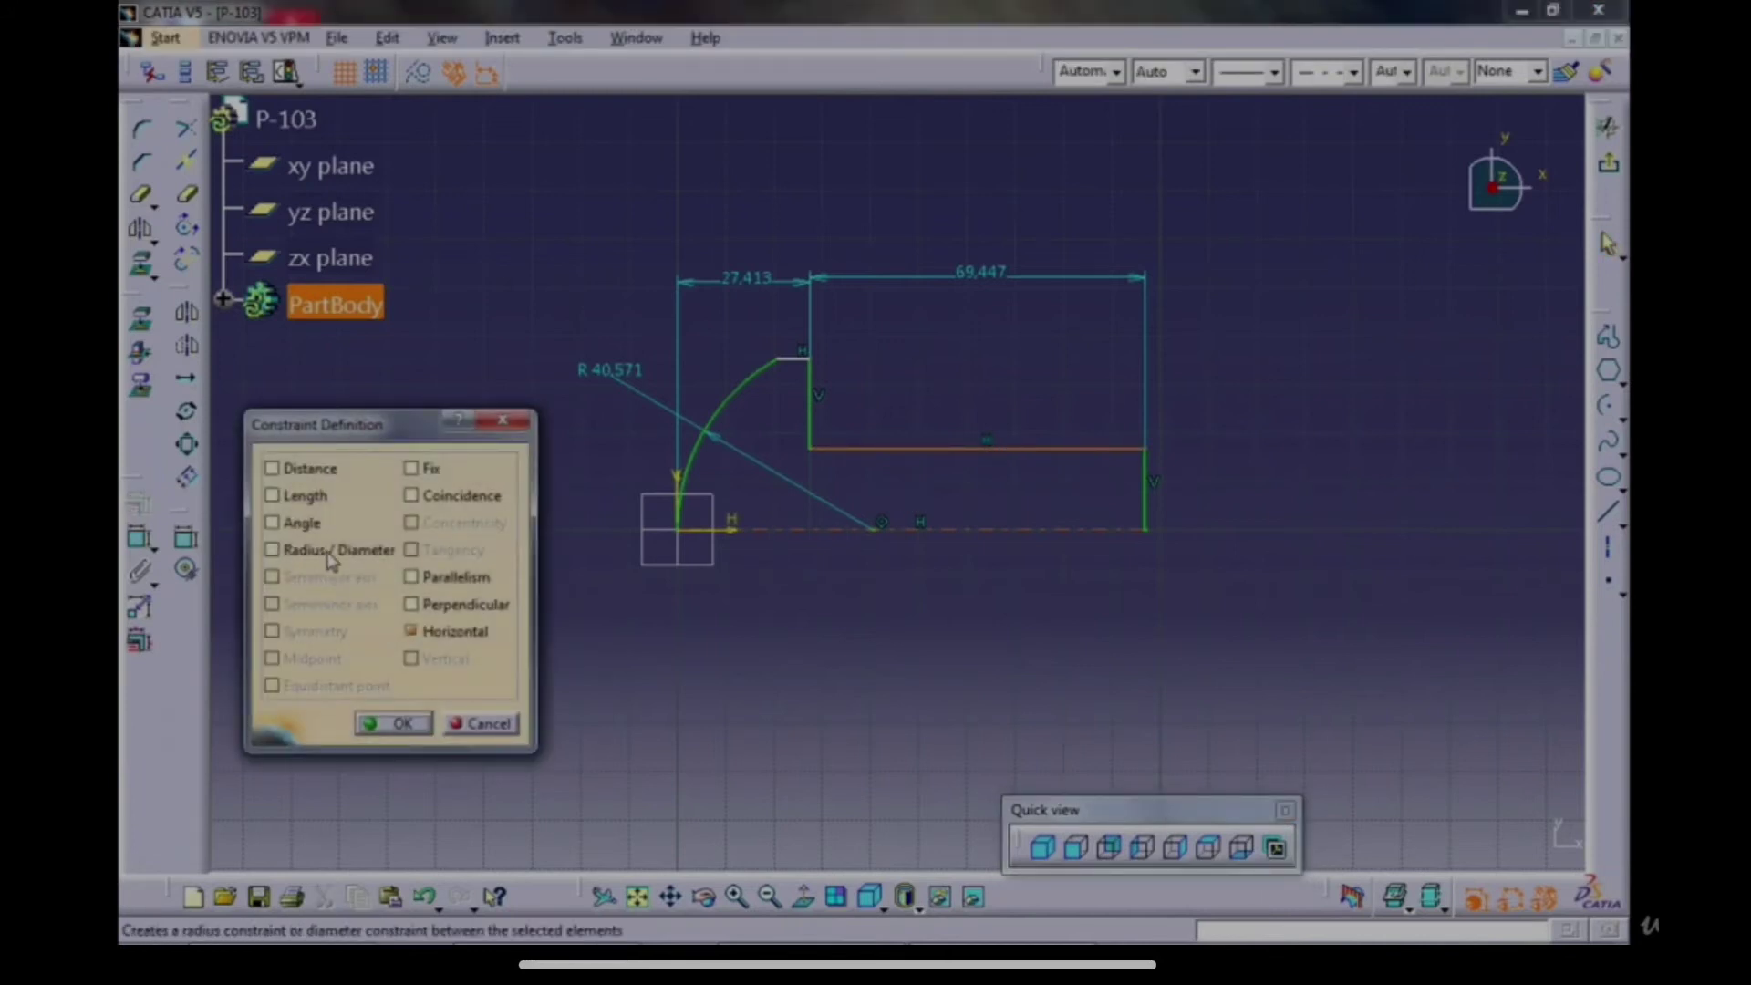
click(393, 723)
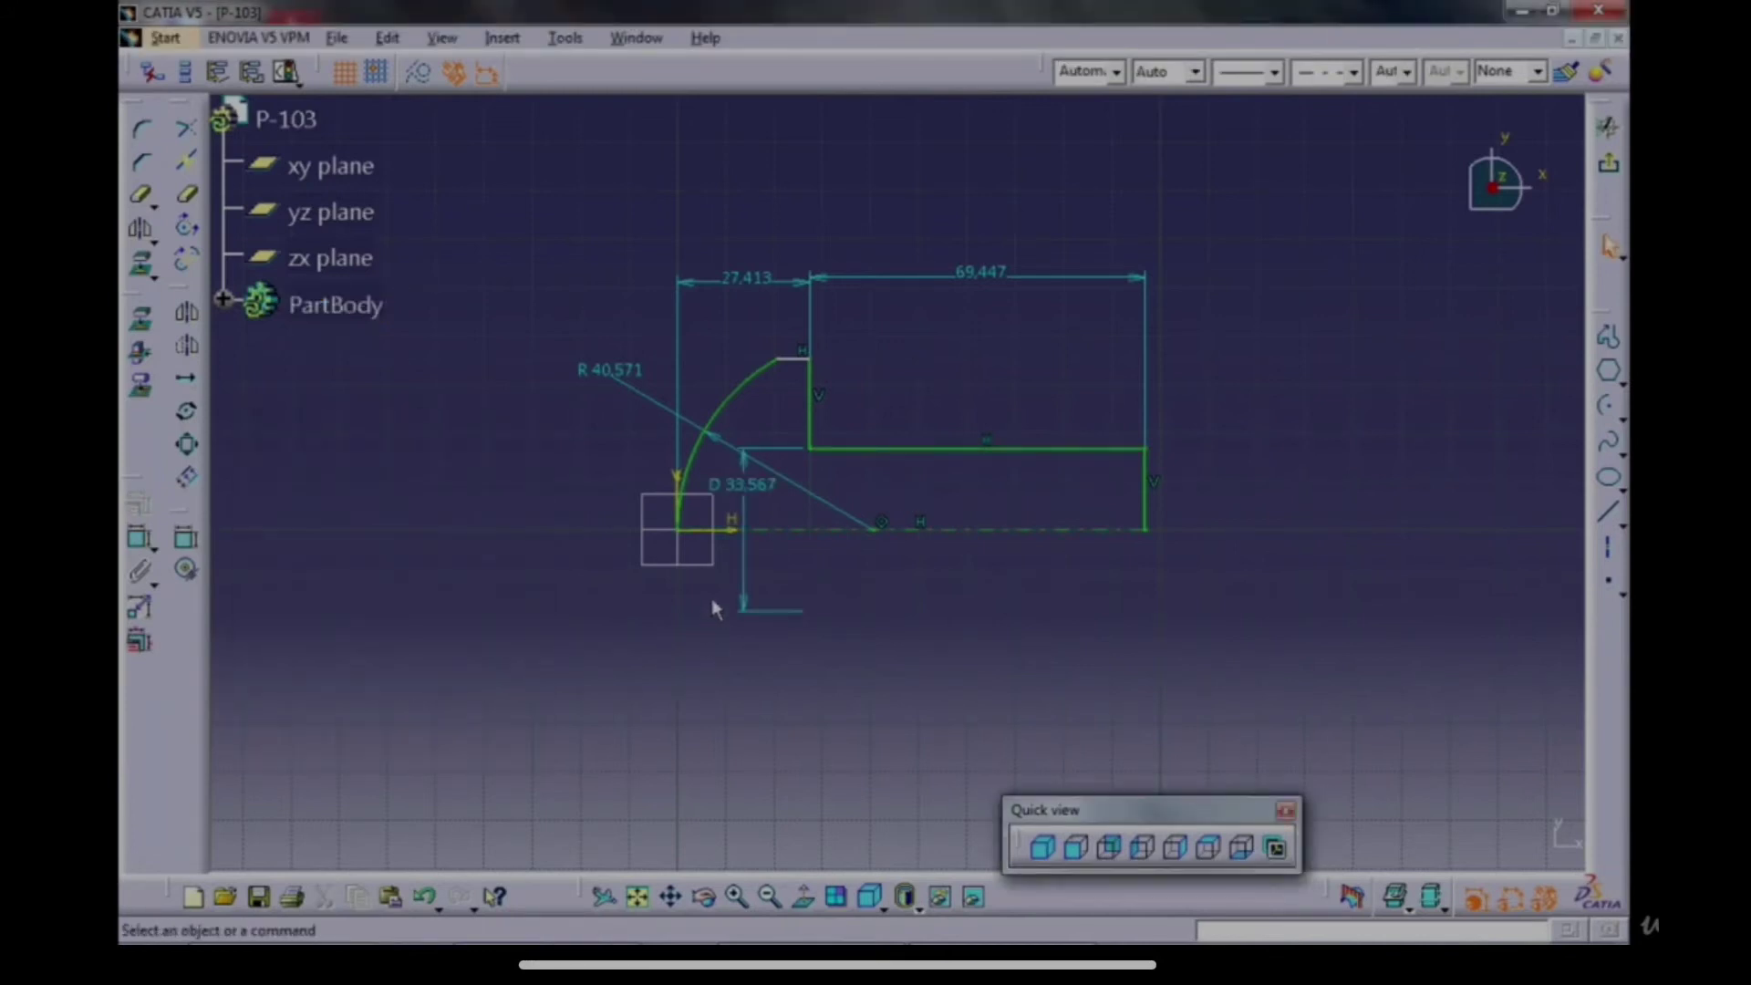
drag(745, 571, 1239, 572)
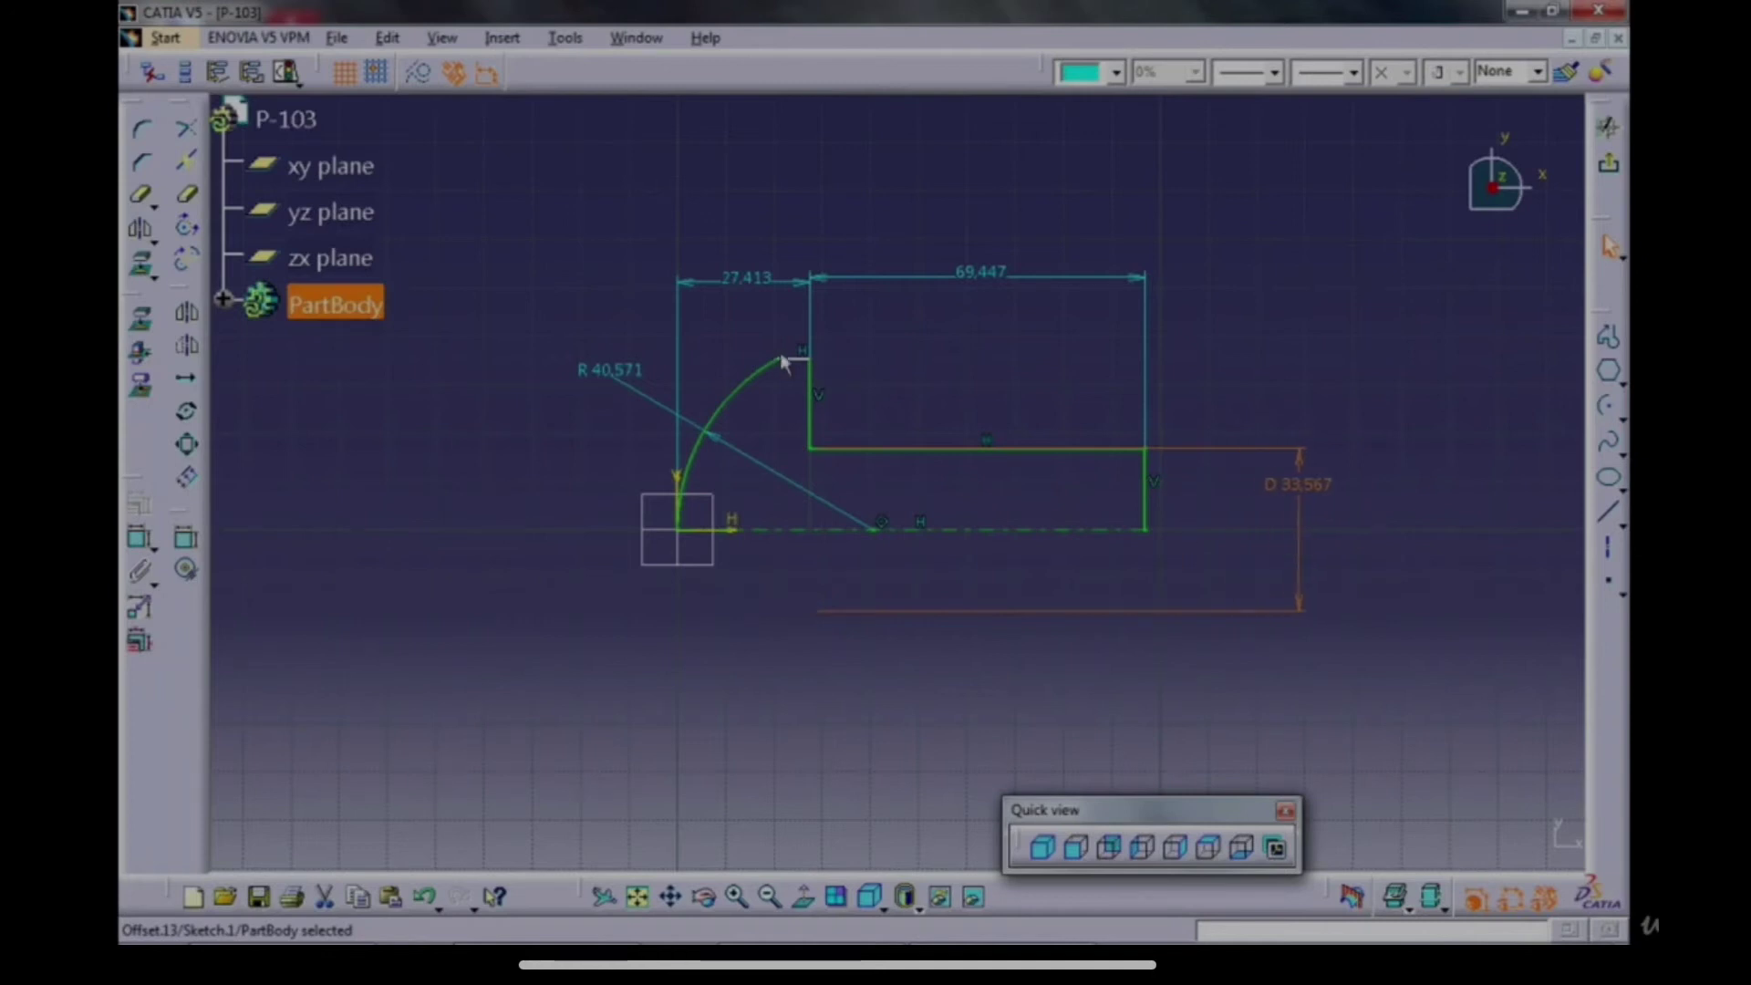
Add a diameter dimension between the head's upper line and the axis, placed outside the profile on the head's side.
click(793, 360)
ctrl+click(772, 528)
click(139, 503)
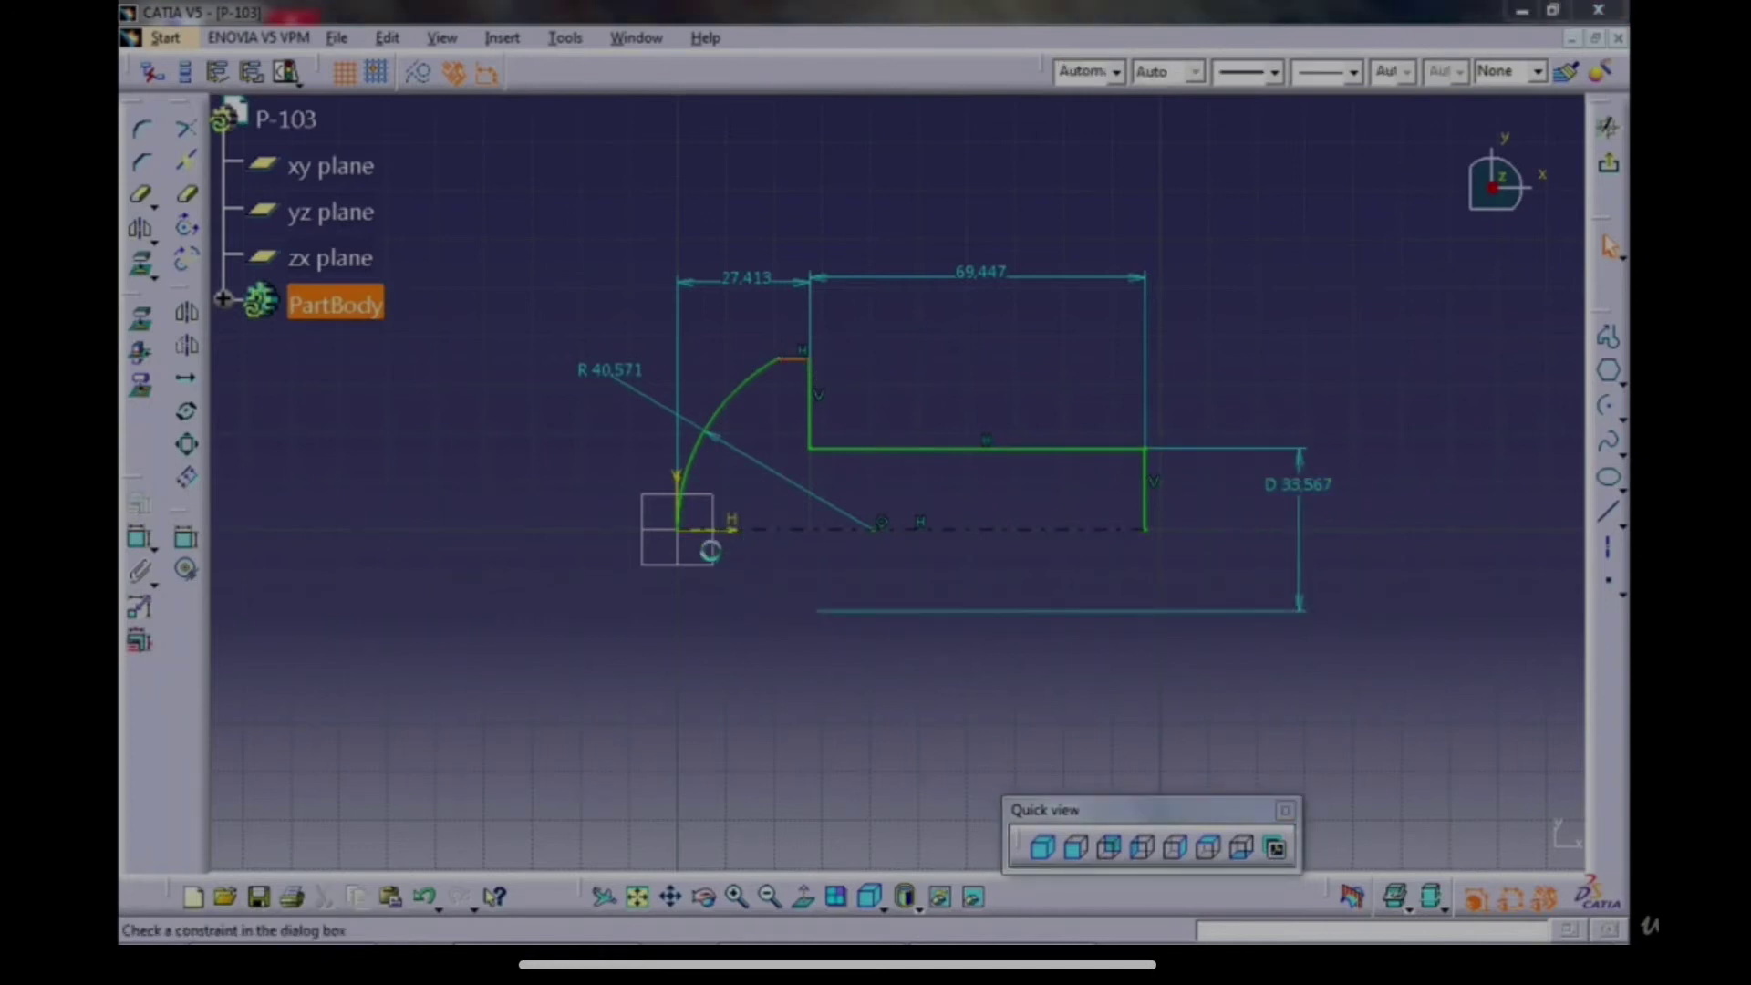
click(393, 724)
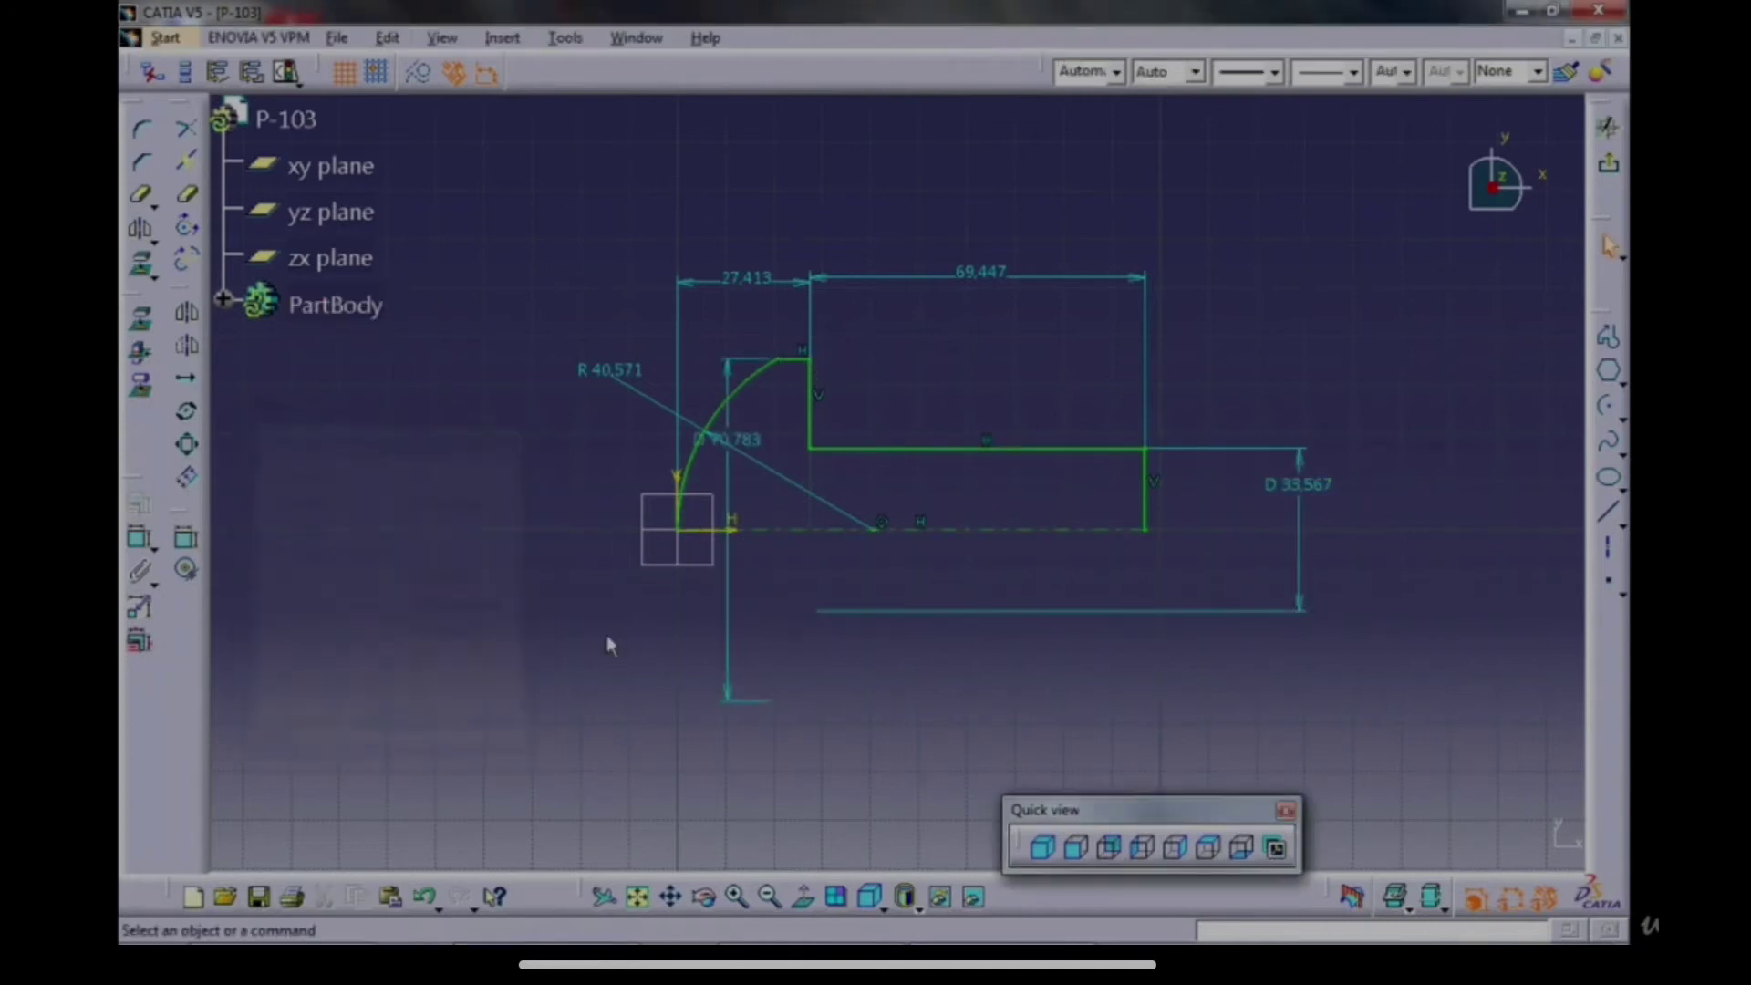
drag(730, 607, 547, 520)
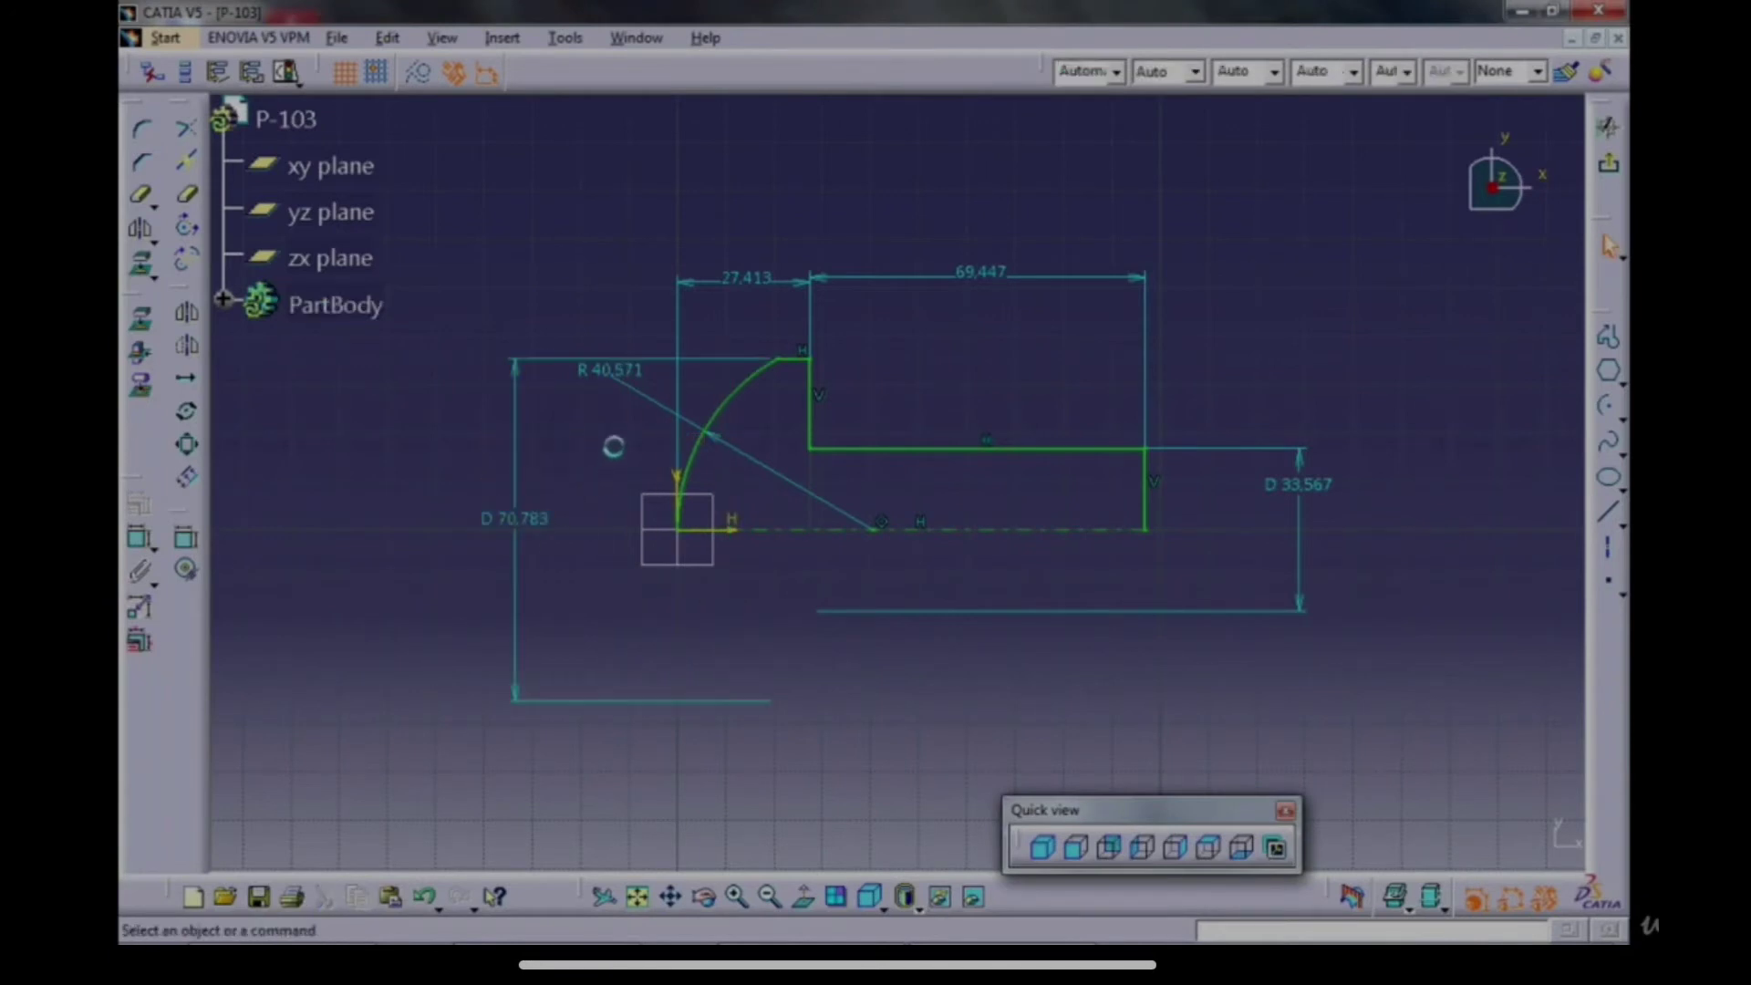
Set the head arc's radius to 25 mm and the head's diameter to 40 mm.
double_click(624, 381)
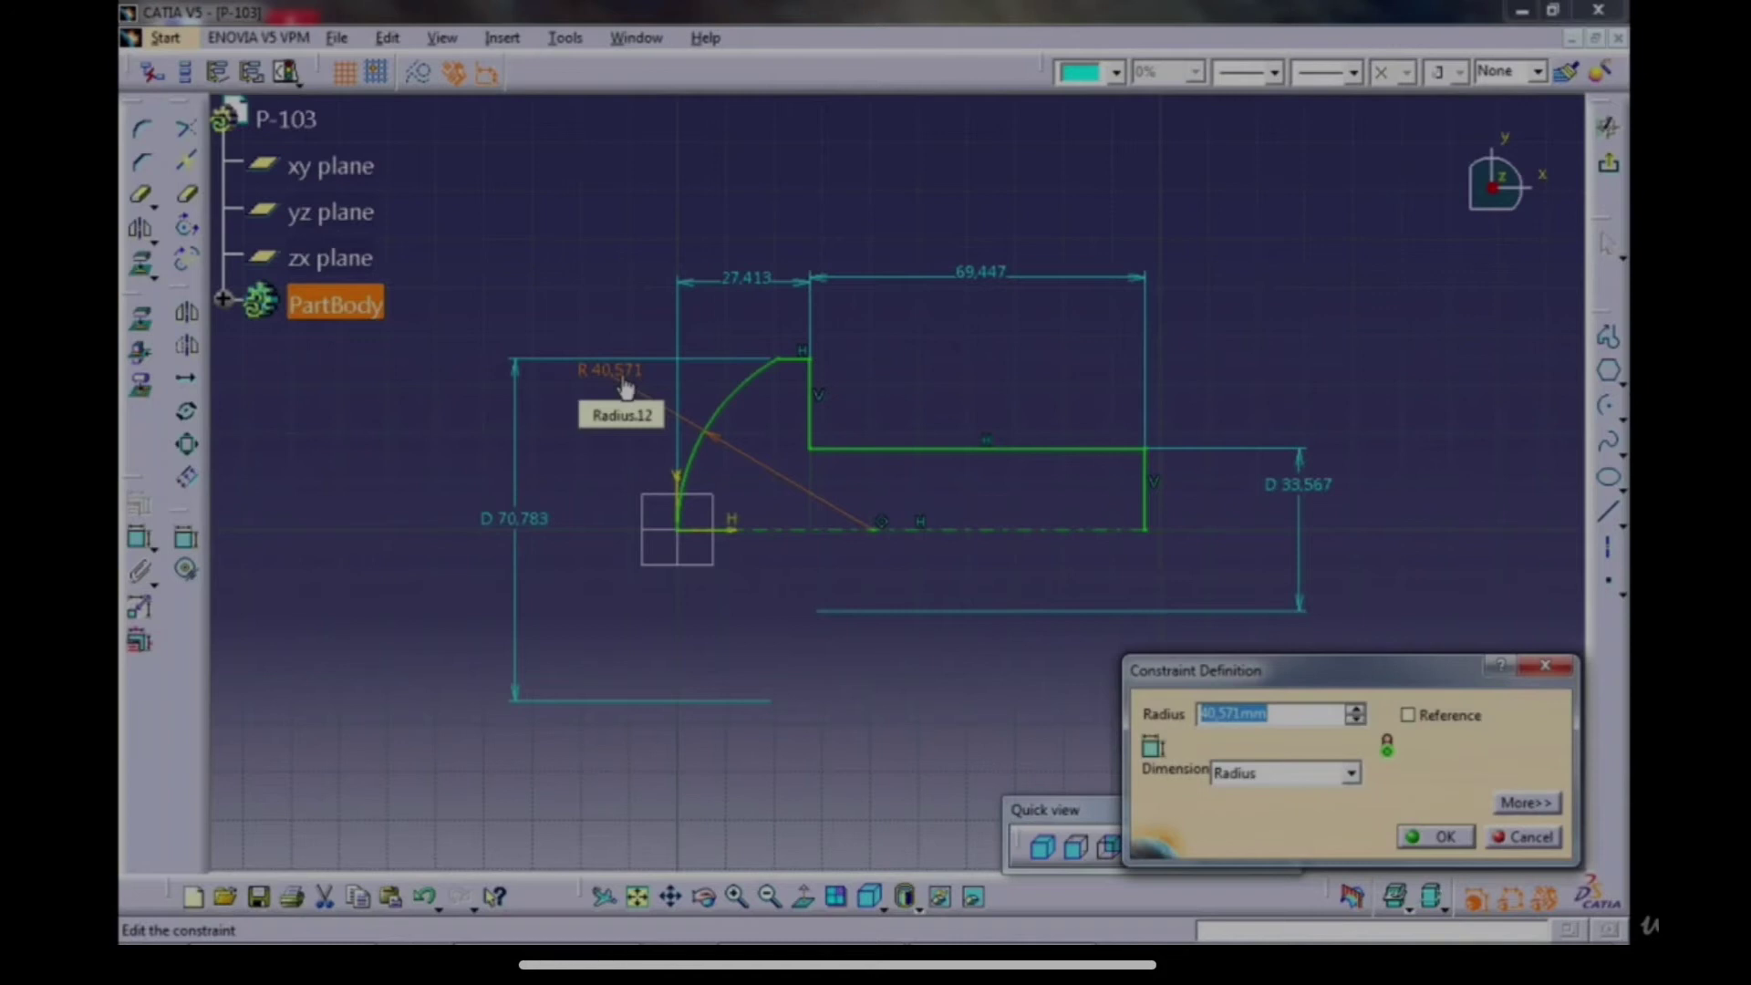
key(Return)
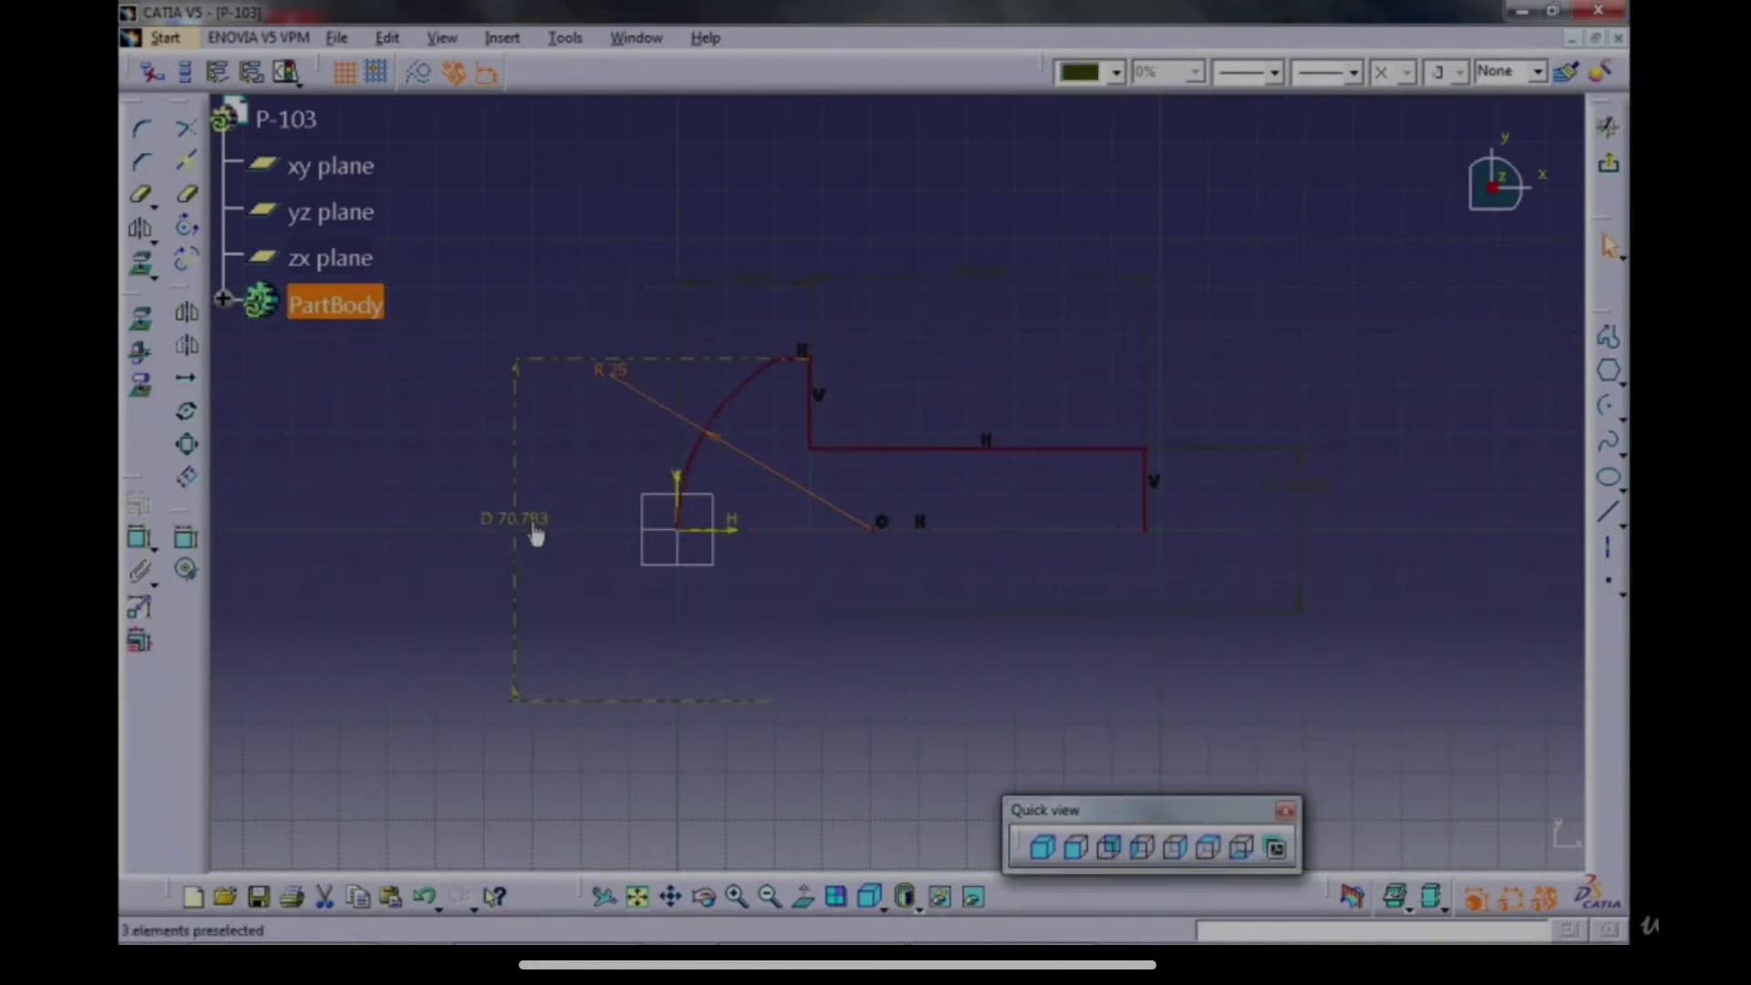
double_click(531, 519)
key(Return)
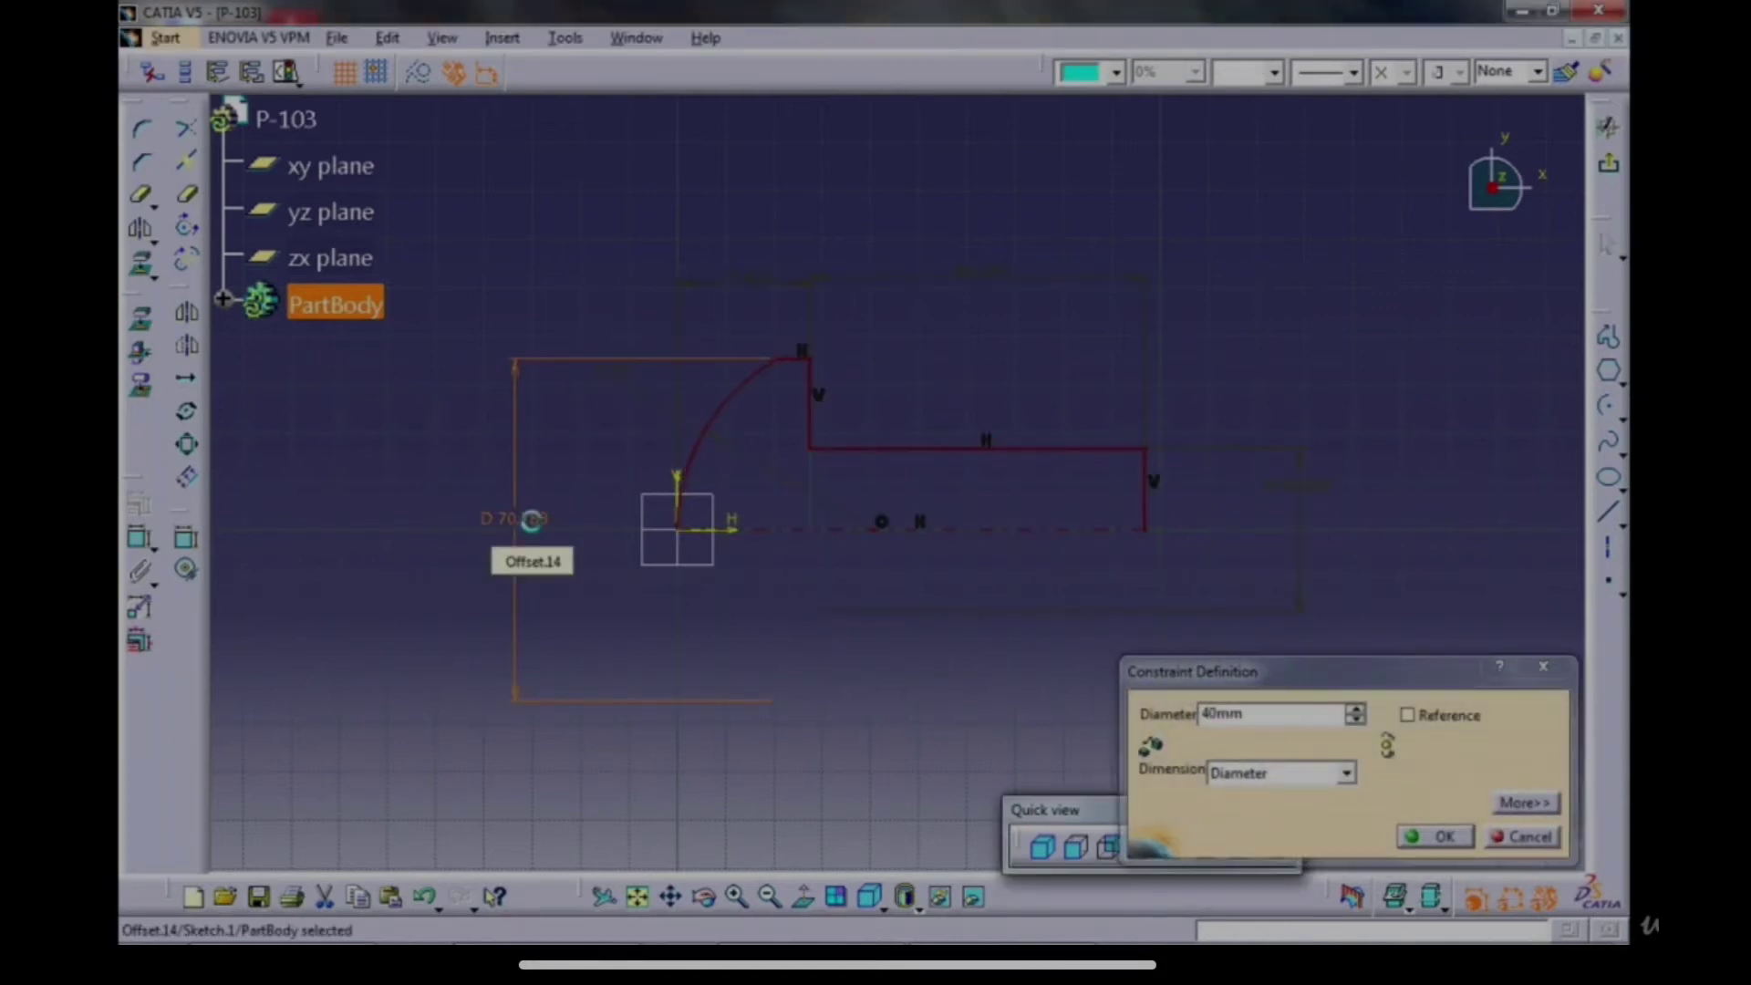
Set the shank's diameter to 20 mm and its length to 70 mm.
double_click(1319, 505)
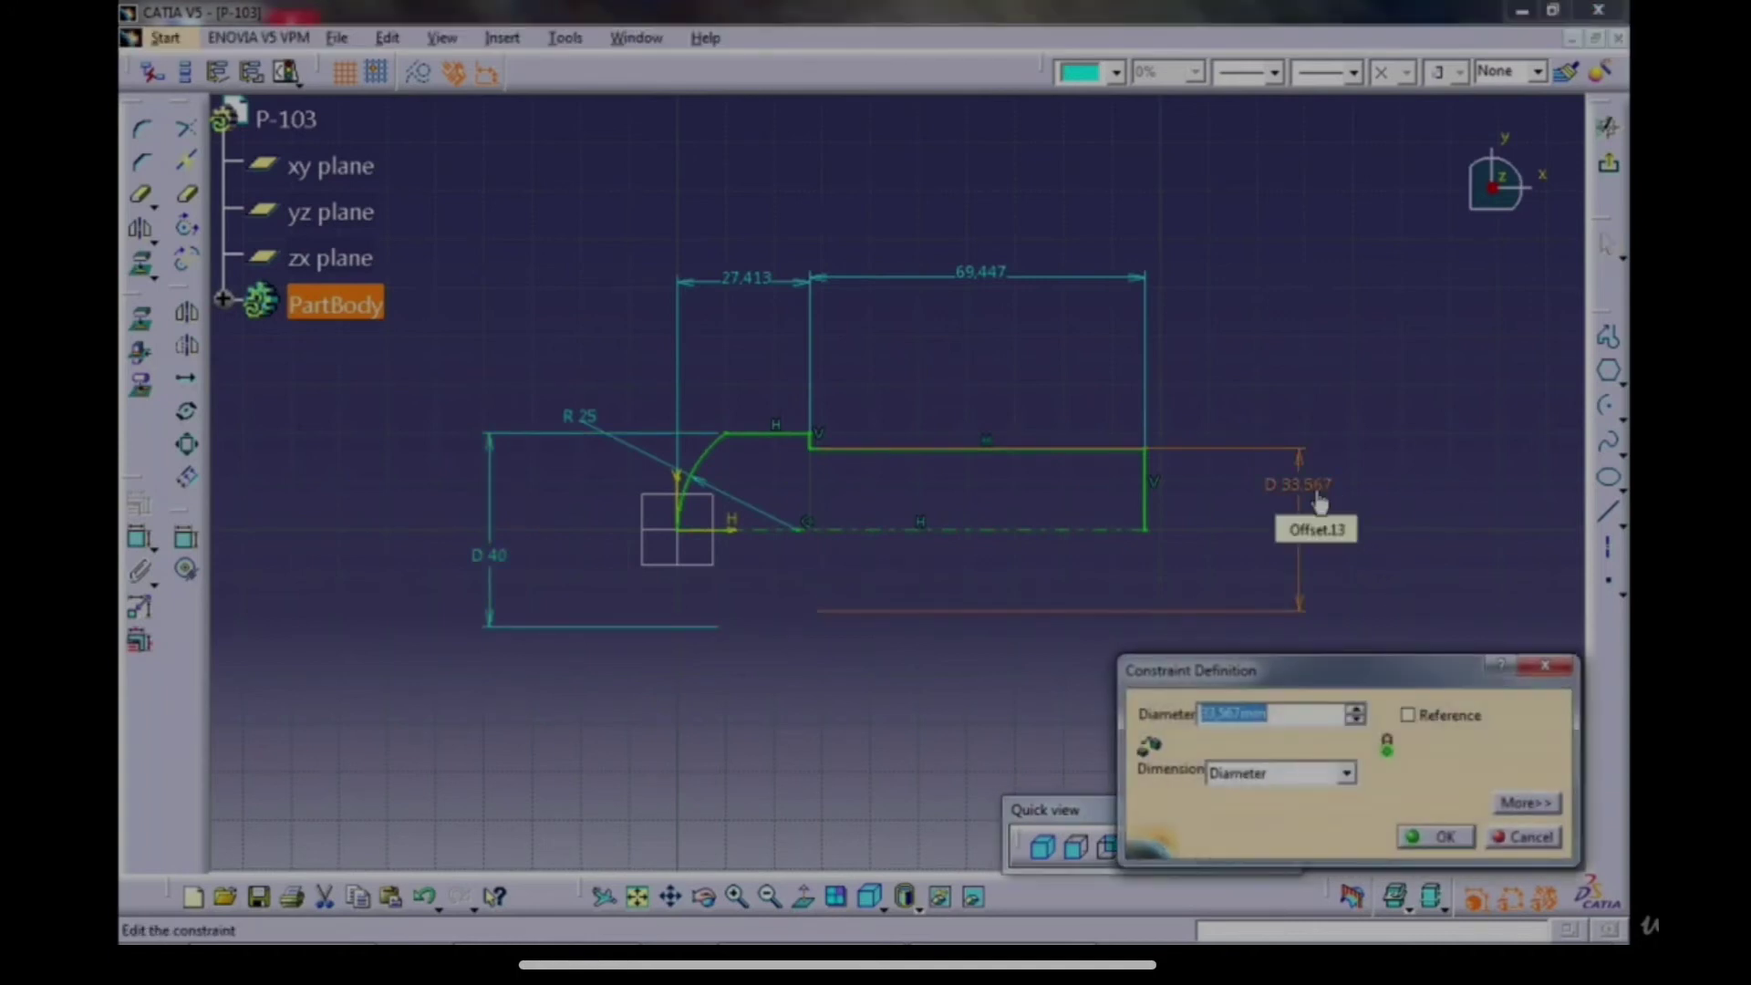
text(20)
key(Return)
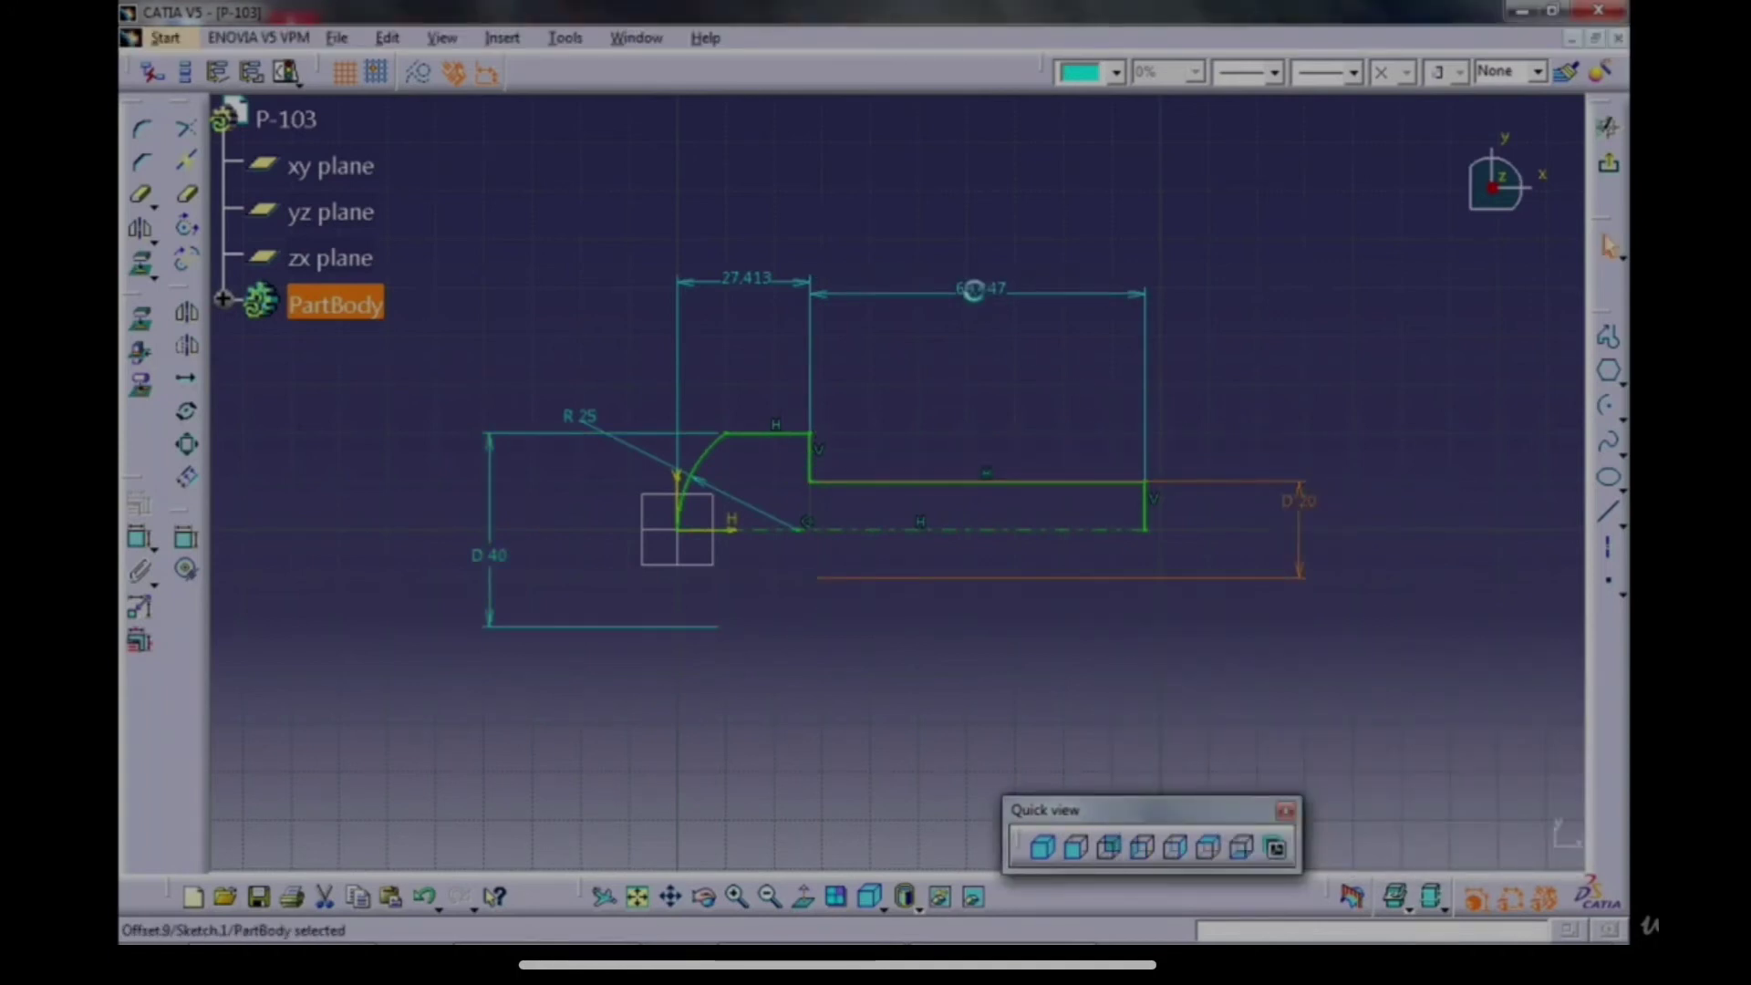
double_click(974, 290)
text(70)
key(Return)
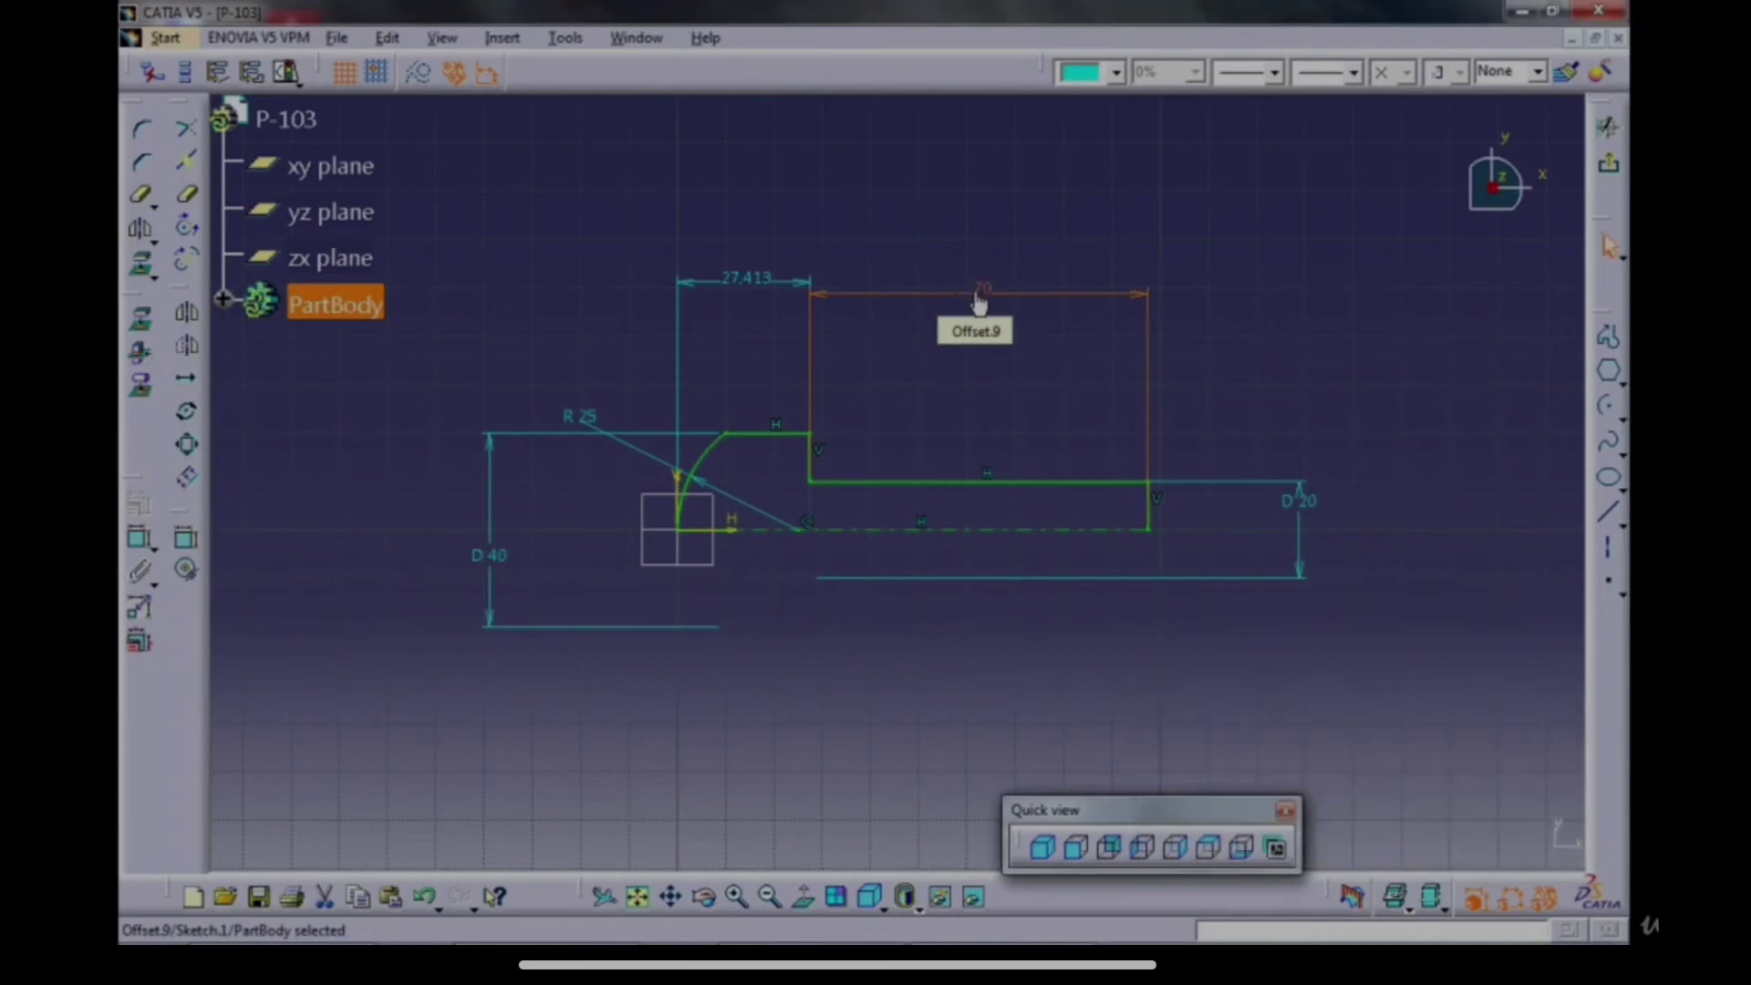
Set the head's length to 15 mm.
double_click(746, 290)
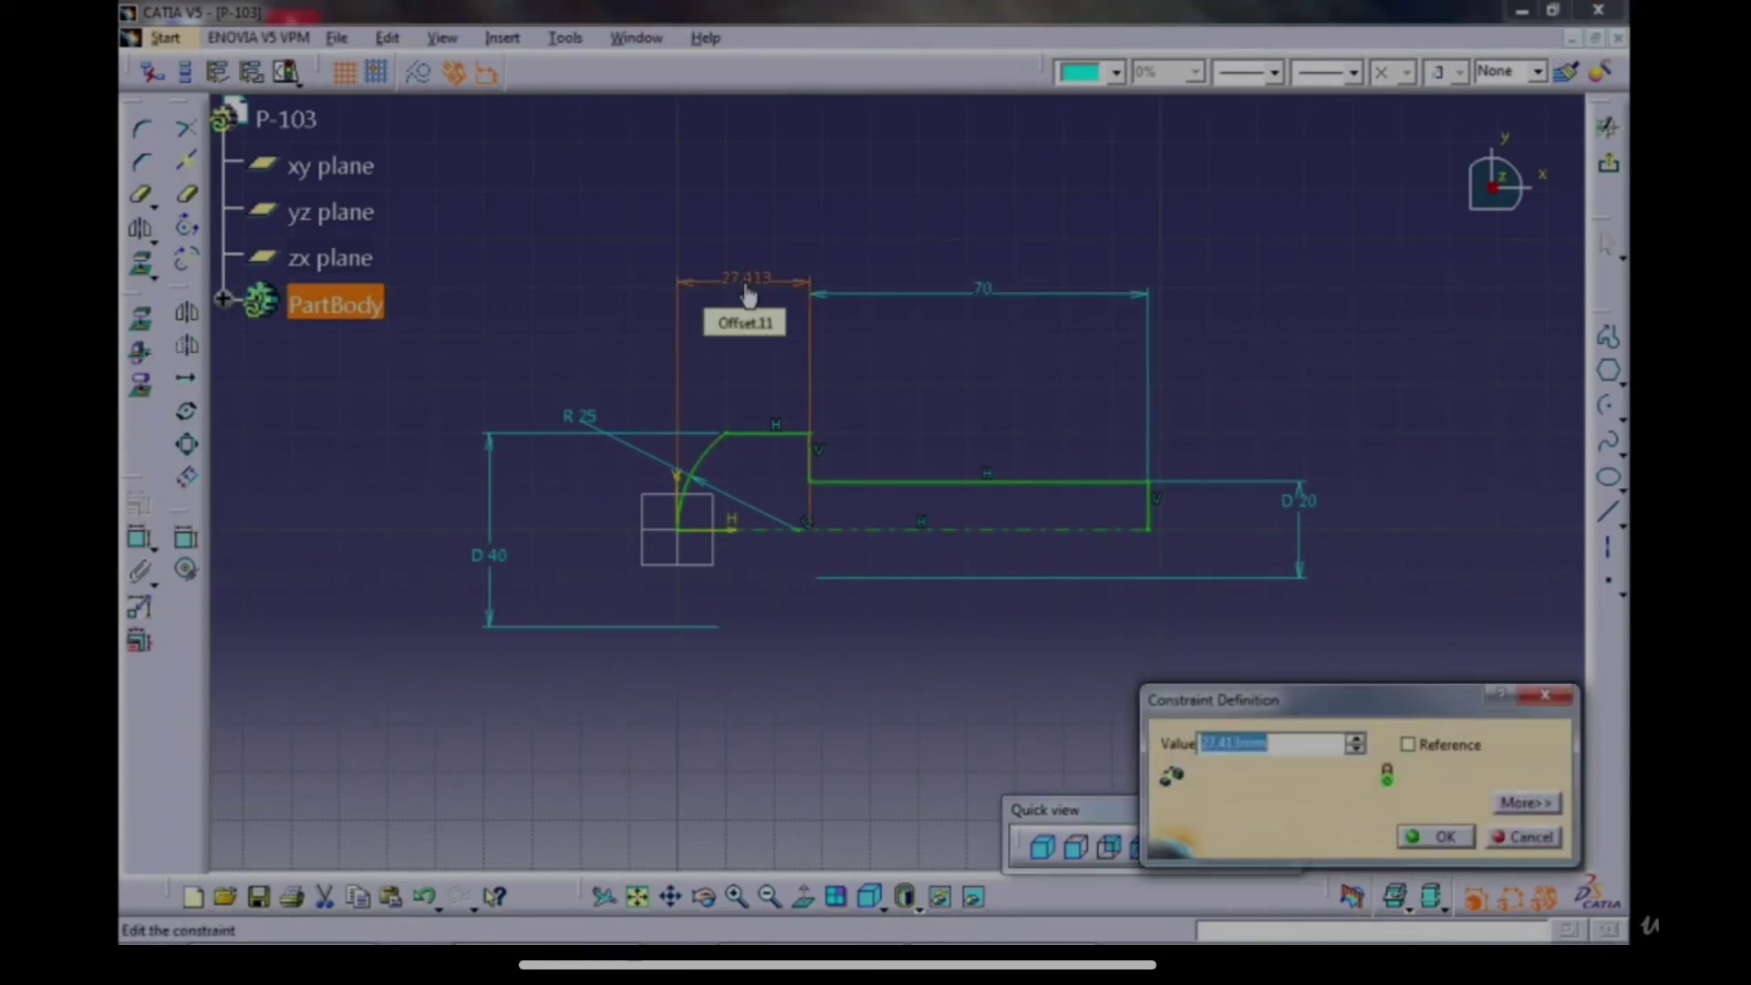
key(Return)
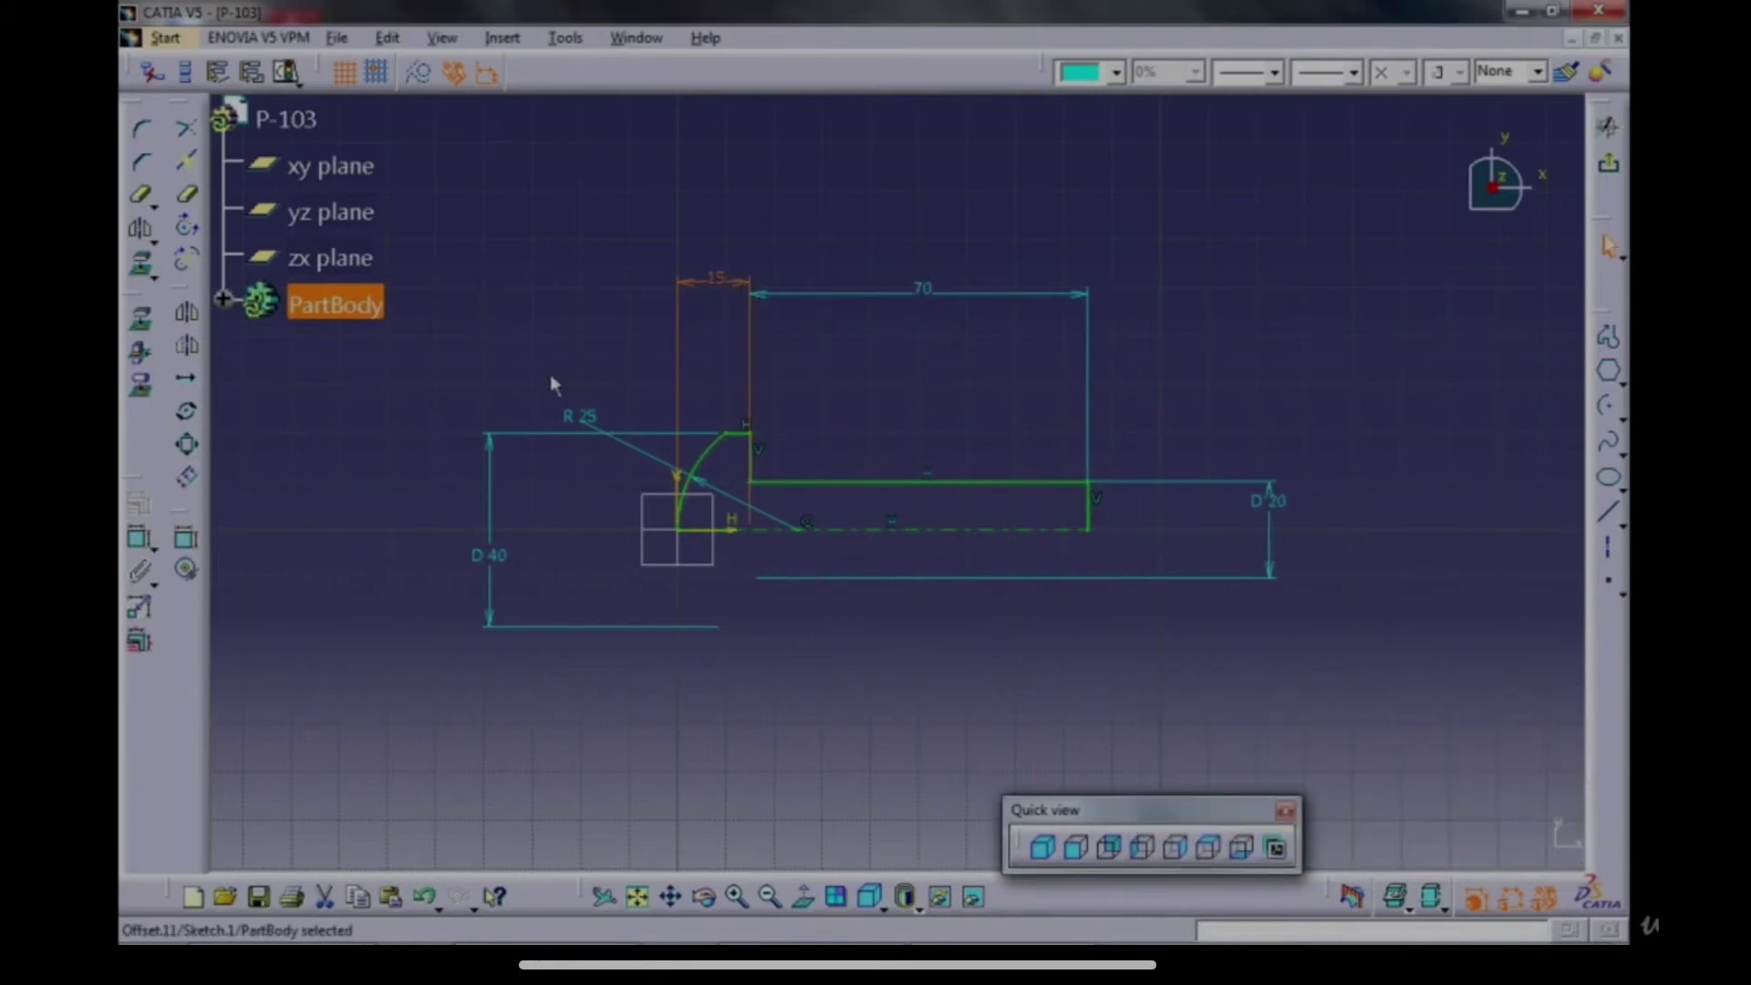
click(561, 345)
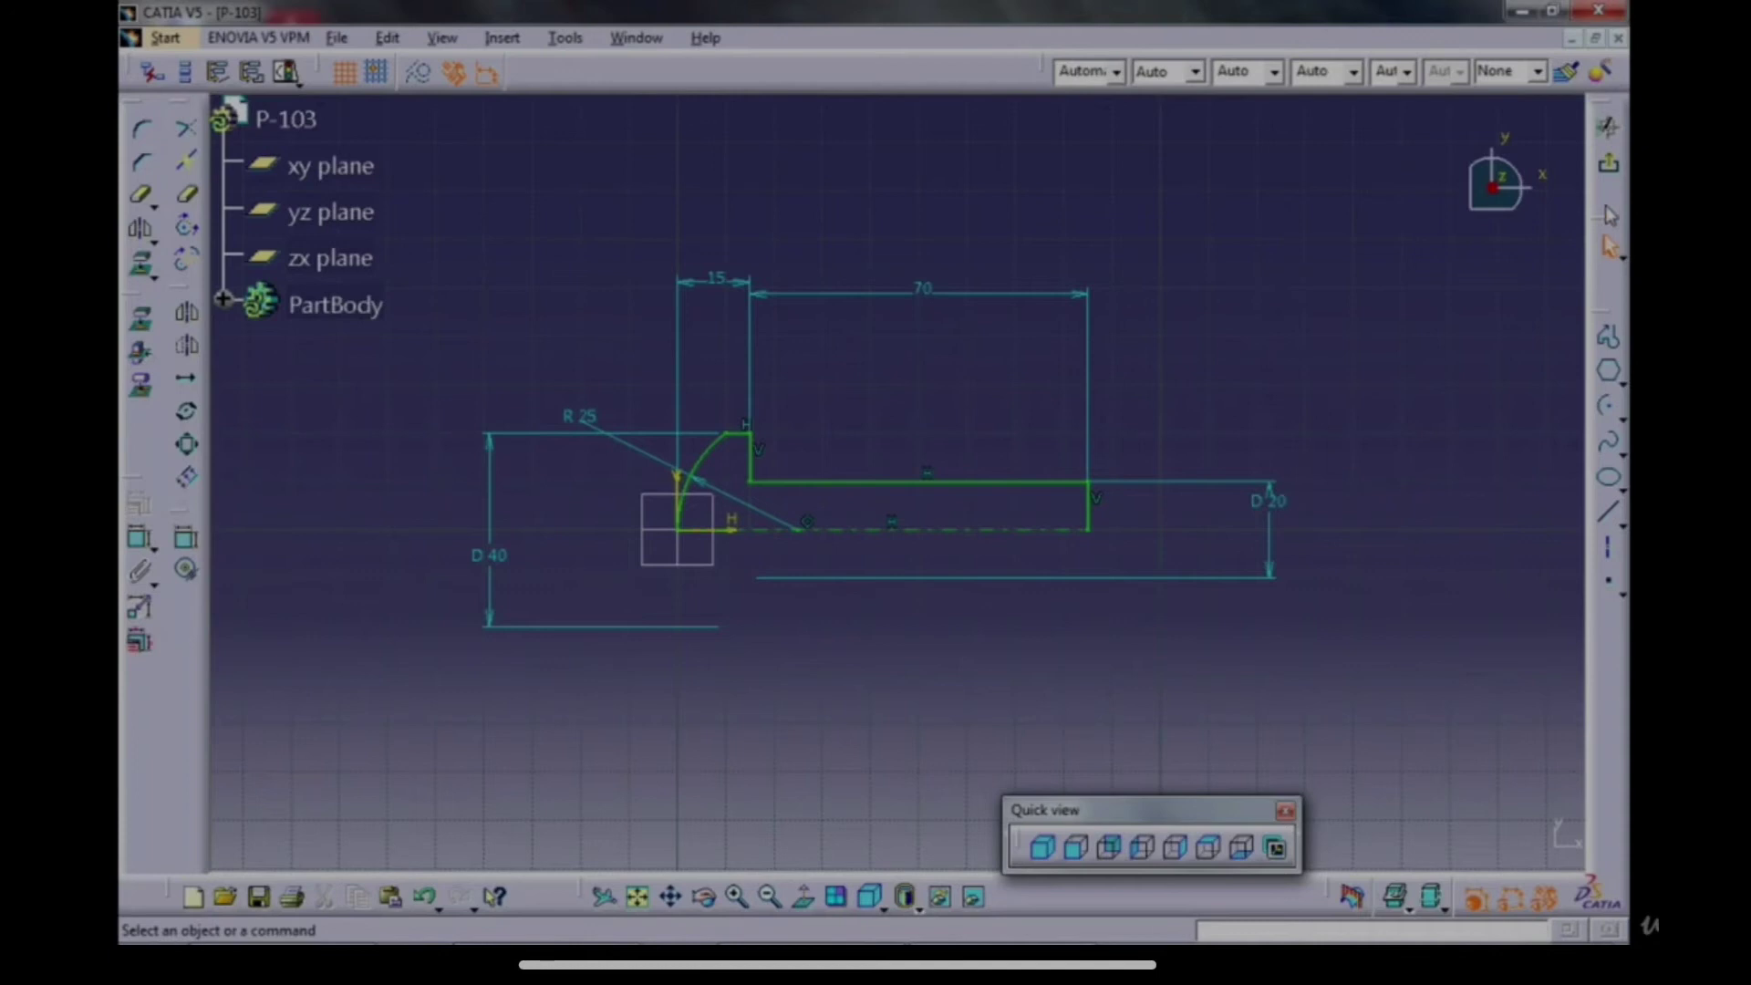
Exit the sketch and start a Shaft of the profile around the sketch axis.
click(1609, 171)
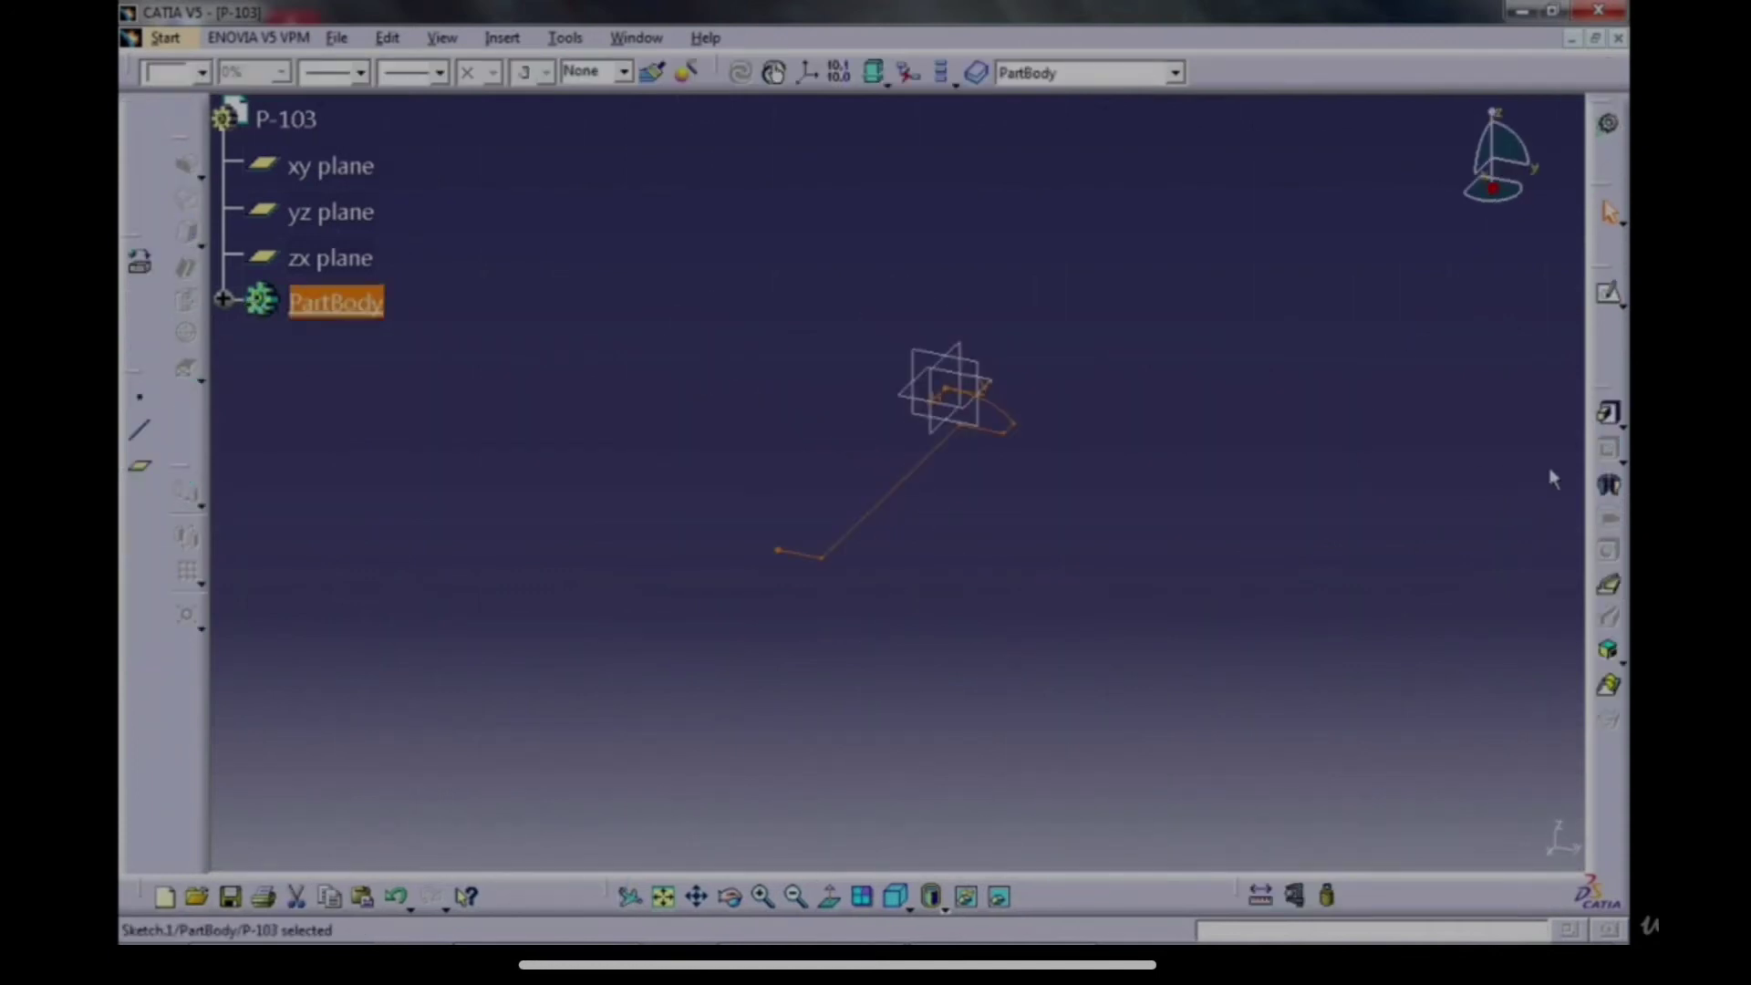
click(1611, 490)
middle_drag(925, 546, 1049, 592)
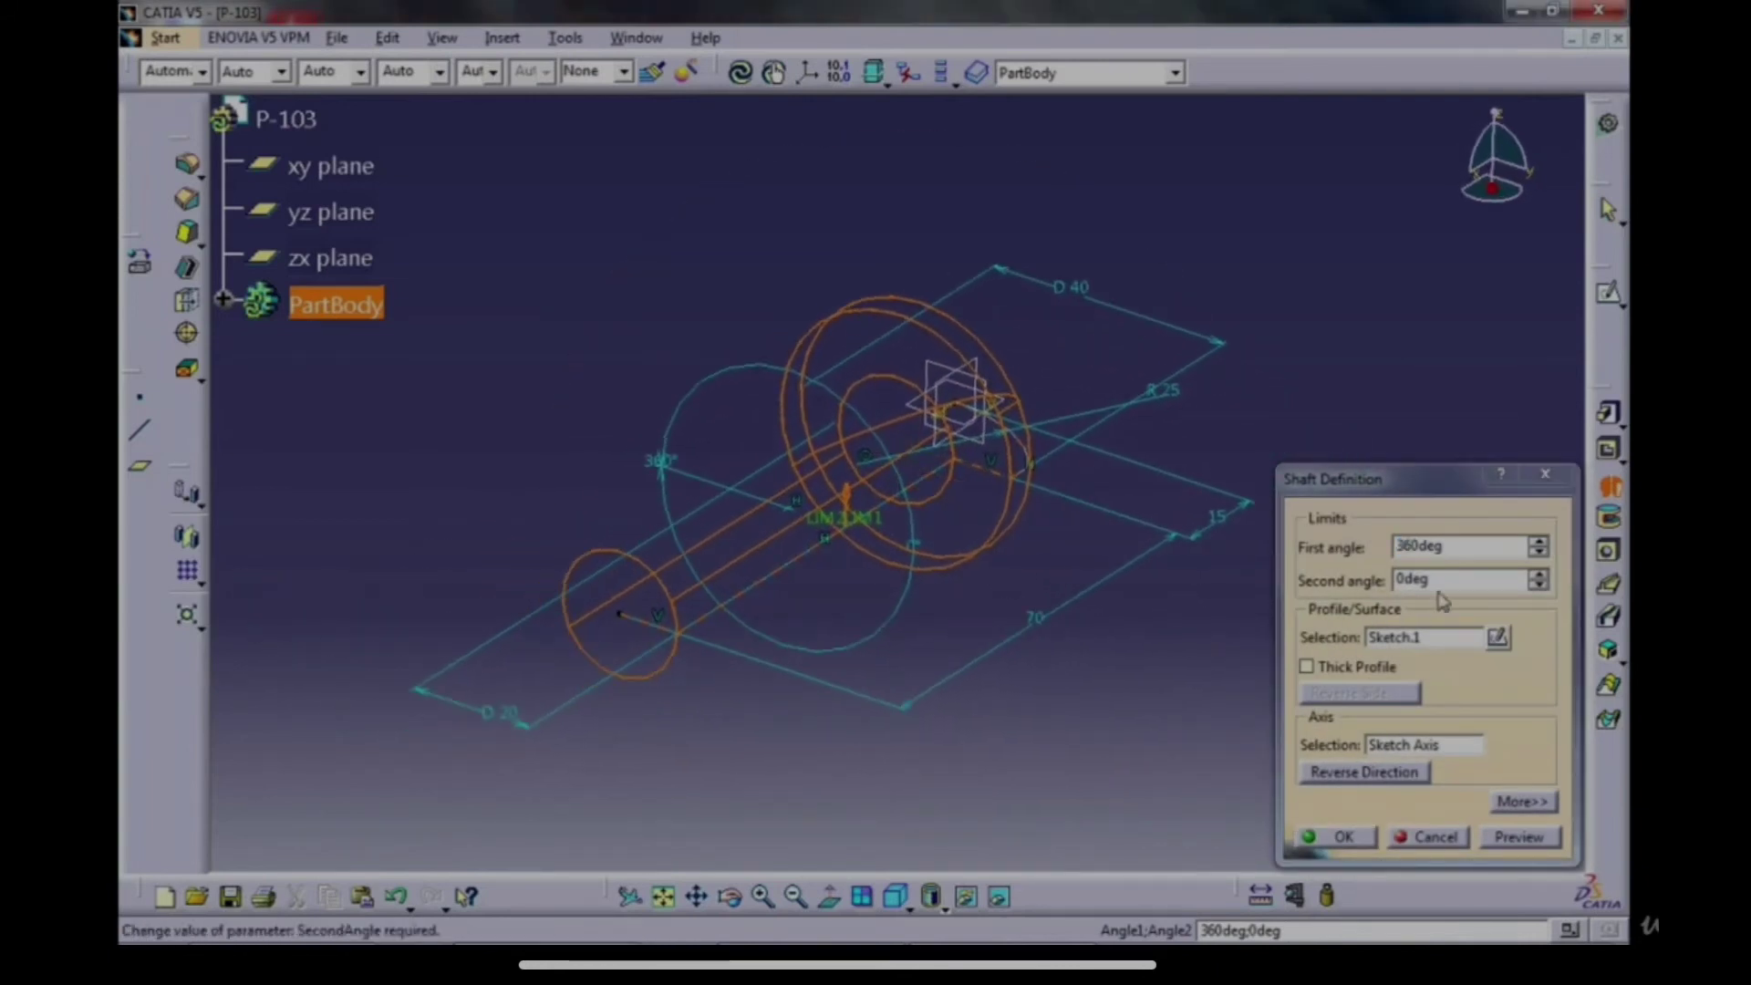
Set the shaft's first angle to 90 degrees to preview a partial revolution.
double_click(1479, 547)
text(90)
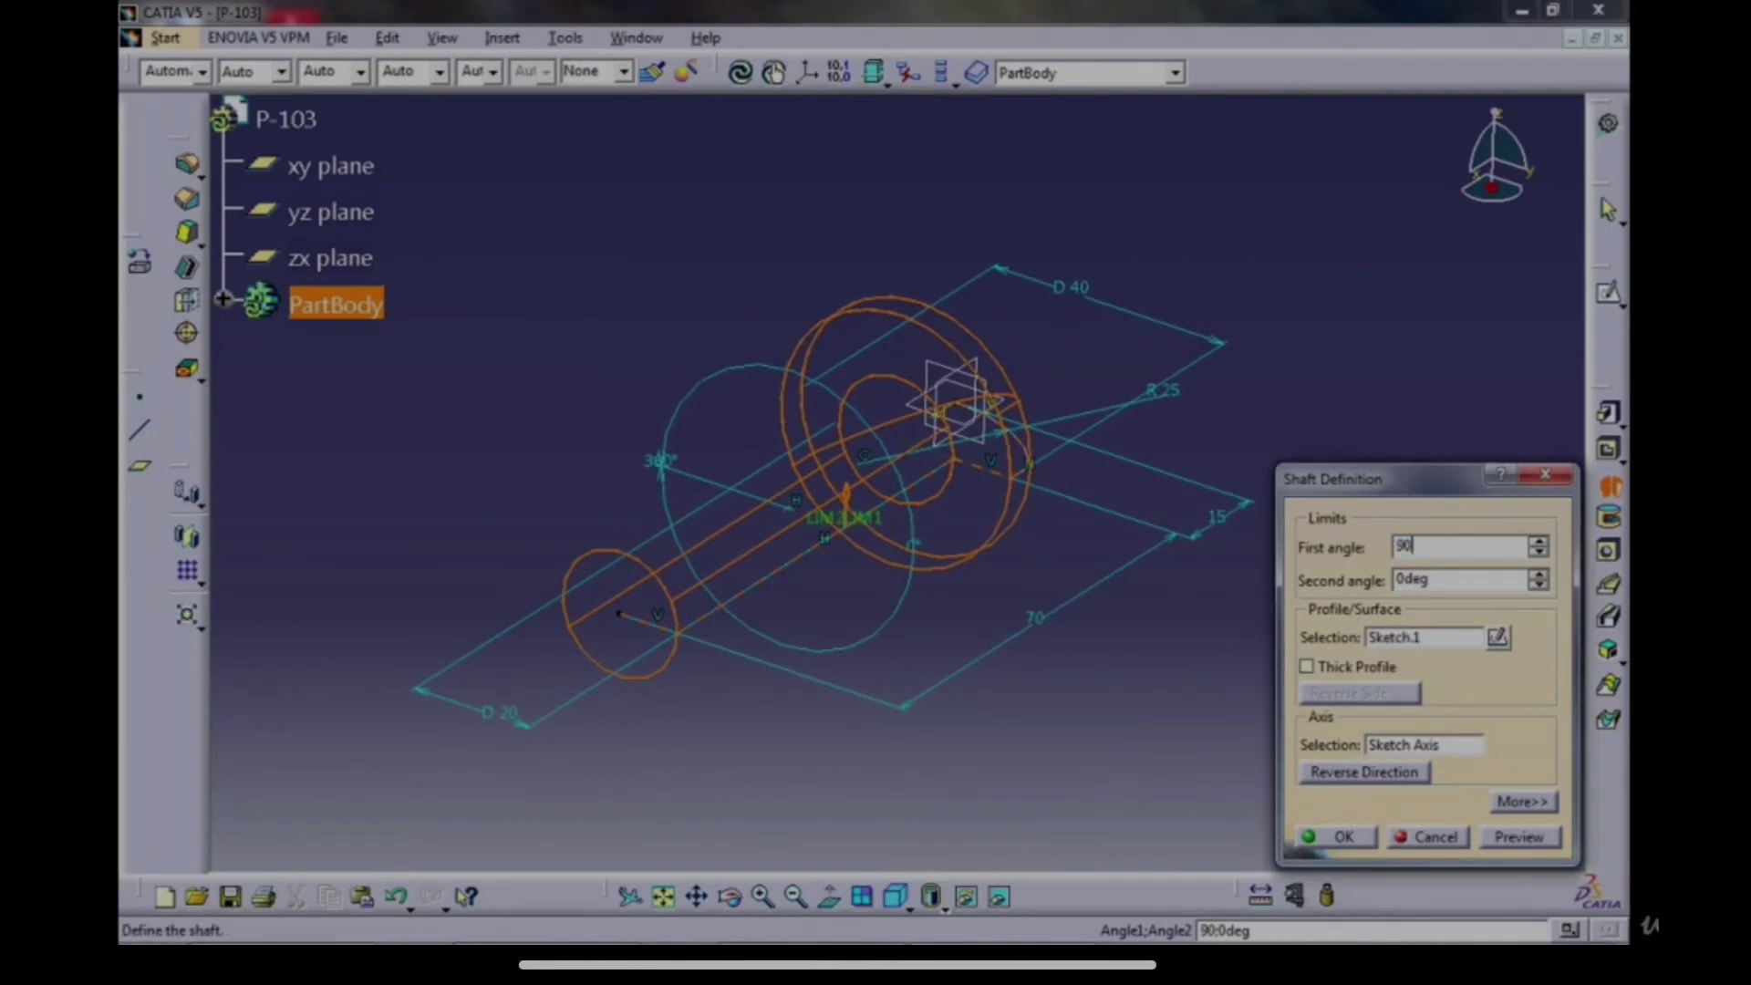
click(1501, 547)
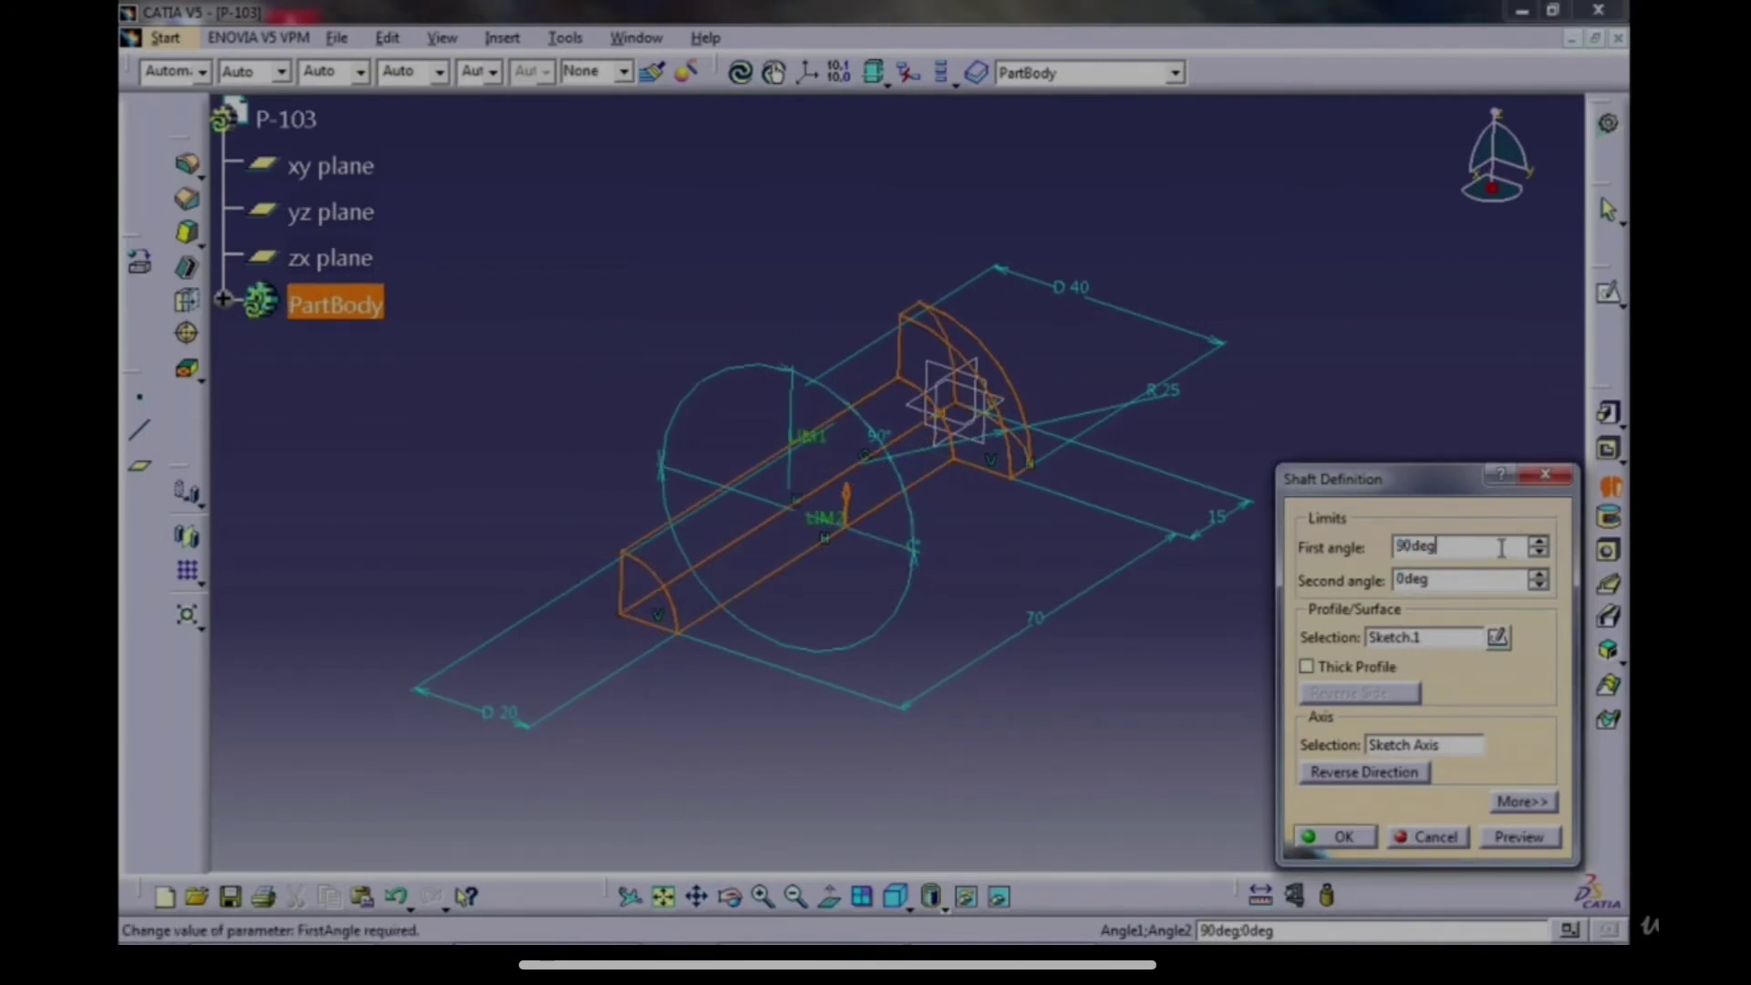
Increase the shaft's first angle step by step up to 360 degrees to preview the growing revolution.
key(Up)
key(Up)
key(Up)
key(Up)
key(Up)
key(Up)
key(Up)
key(Up)
key(Up)
key(Up)
key(Up)
key(Up)
key(Up)
key(Up)
key(Up)
key(Up)
key(Up)
key(Up)
key(Up)
key(Up)
key(Up)
key(Up)
key(Up)
key(Up)
key(Up)
key(Up)
key(Up)
key(Up)
key(Up)
key(Up)
key(Up)
key(Up)
key(Up)
key(Up)
key(Up)
key(Up)
key(Up)
key(Up)
key(Up)
key(Up)
key(Up)
key(Up)
key(Up)
key(Up)
key(Up)
key(Up)
key(Up)
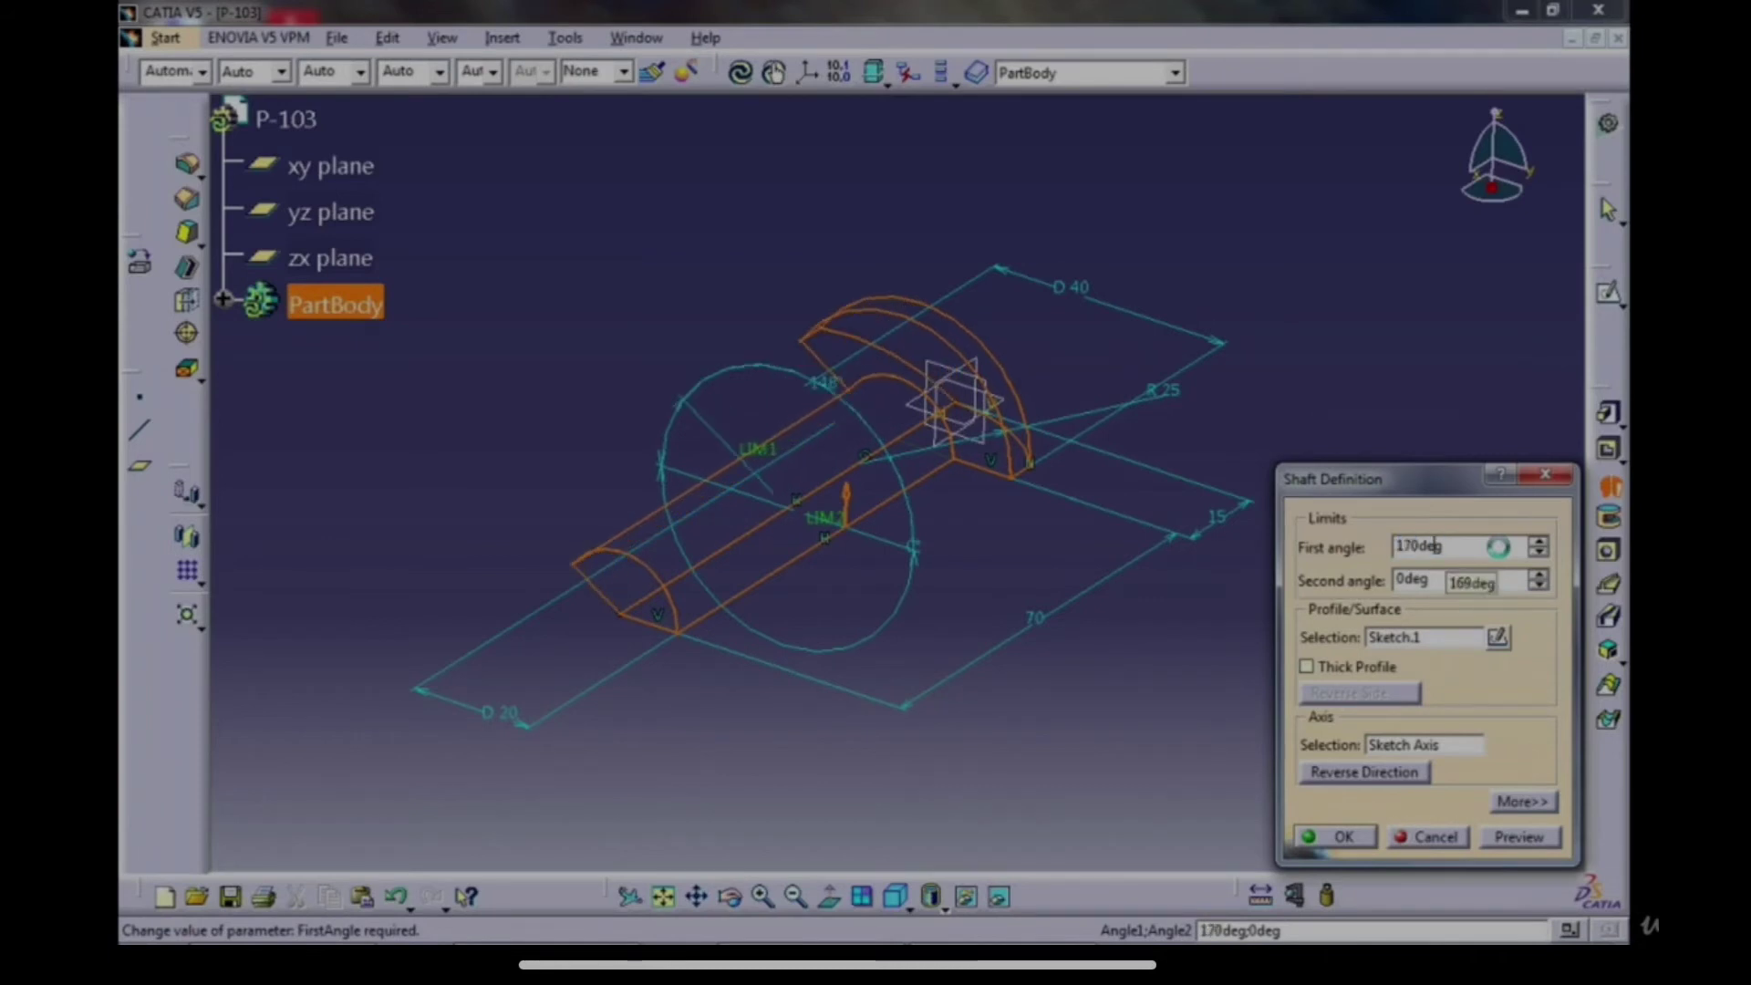
key(Up)
key(Up)
key(Up)
key(Up)
key(Up)
key(Up)
key(Up)
key(Up)
key(Up)
key(Up)
key(Up)
key(Up)
key(Up)
key(Up)
key(Up)
key(Up)
key(Up)
key(Up)
key(Up)
key(Up)
key(Up)
key(Up)
key(Up)
key(Up)
key(Up)
key(Up)
key(Up)
key(Up)
key(Up)
key(Up)
key(Up)
key(Up)
key(Up)
key(Up)
key(Up)
key(Up)
key(Up)
key(Up)
key(Up)
key(Up)
key(Up)
key(Up)
key(Up)
key(Up)
key(Up)
key(Up)
key(Up)
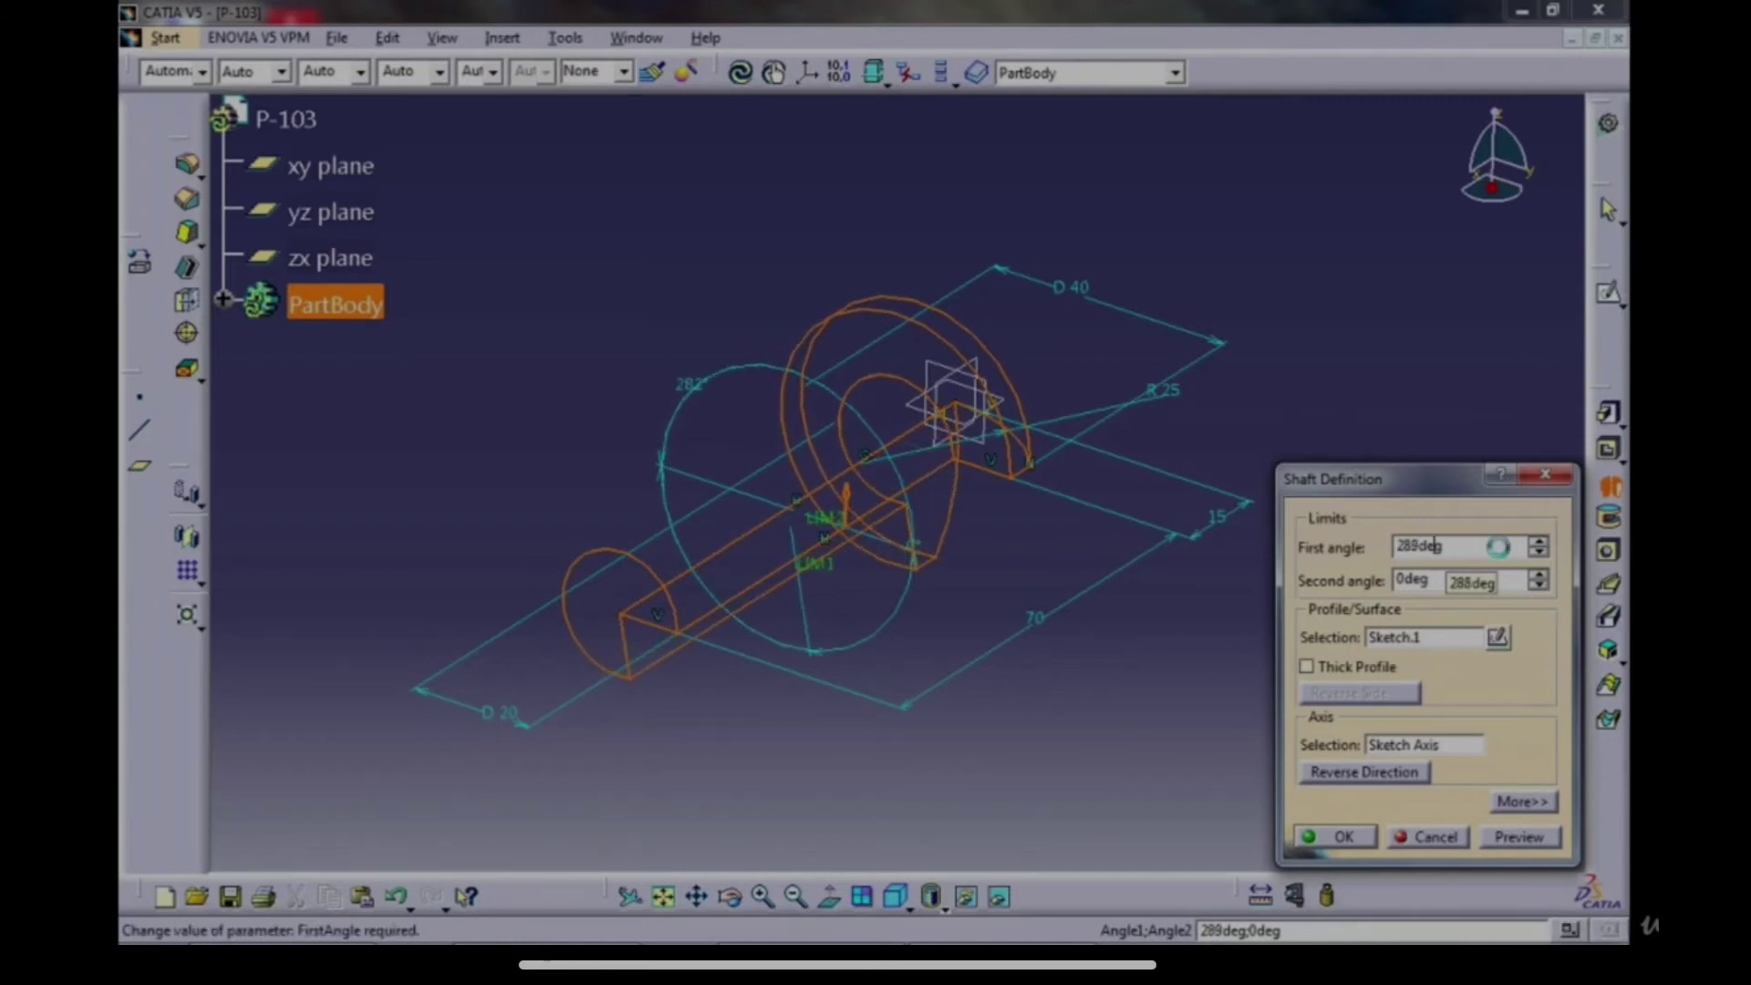
key(Up)
key(Up)
key(Up)
key(Up)
key(Up)
key(Up)
key(Up)
key(Up)
key(Up)
key(Up)
key(Up)
key(Up)
key(Up)
key(Up)
key(Up)
key(Up)
key(Up)
key(Up)
key(Up)
key(Up)
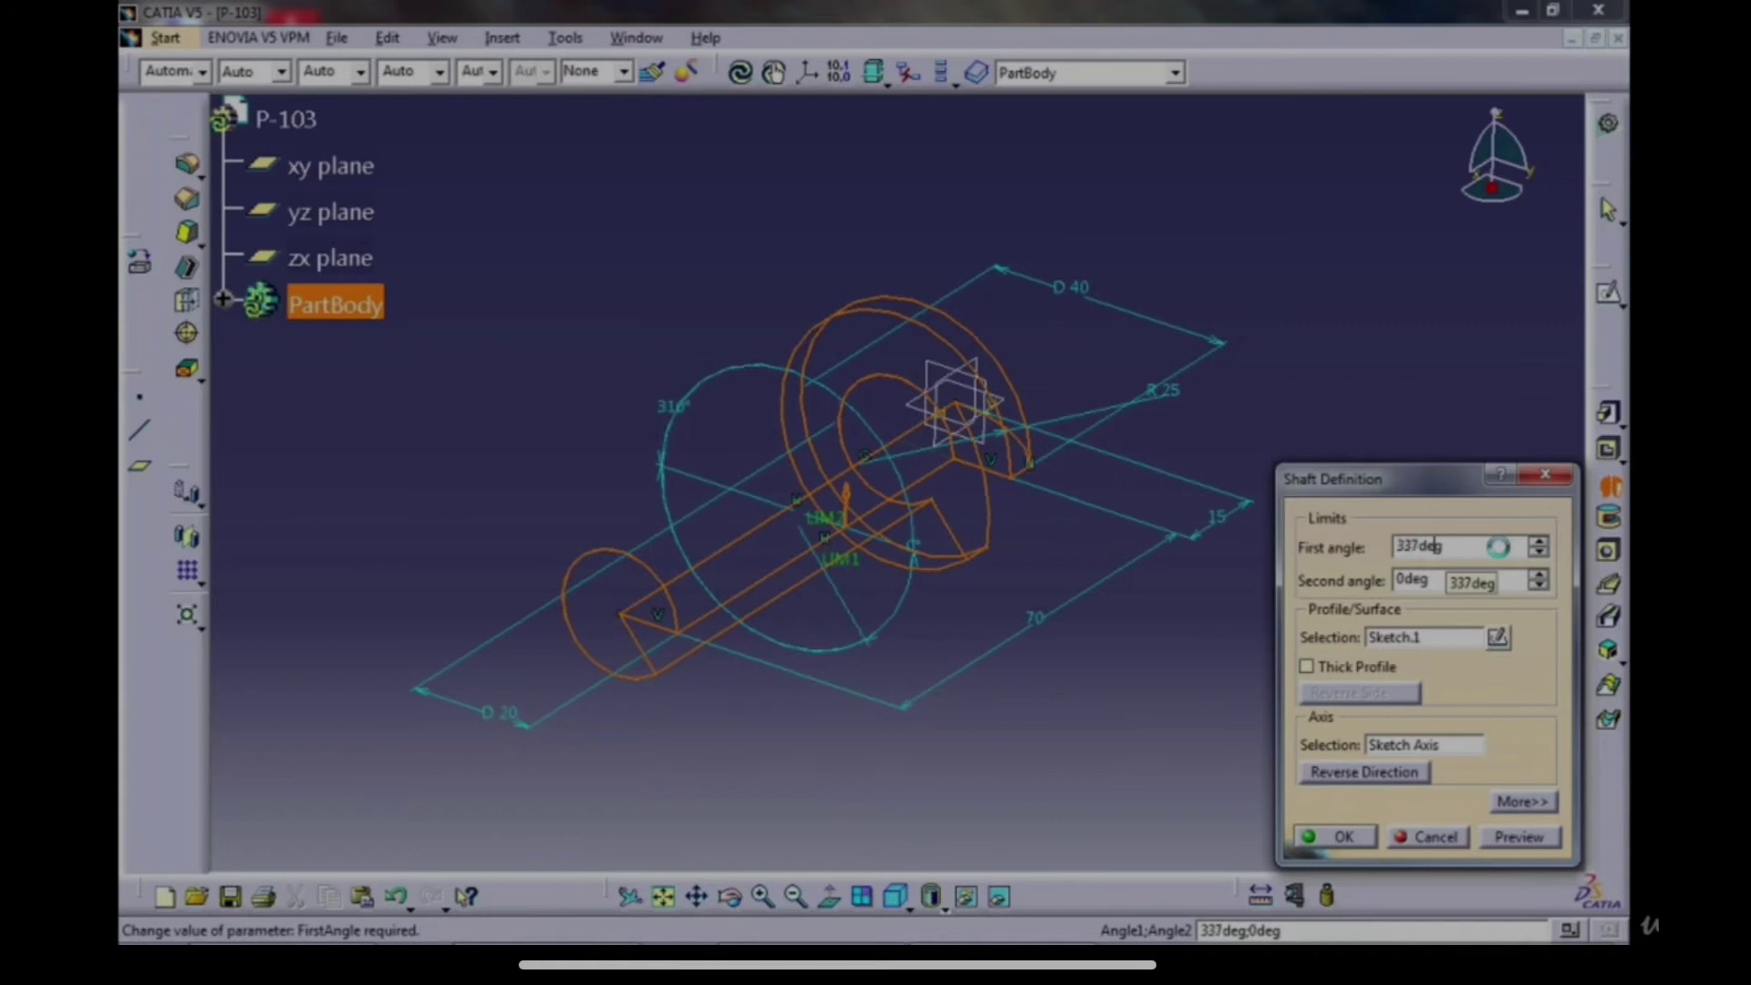
key(Up)
key(Up)
key(Up)
key(Up)
key(Up)
key(Up)
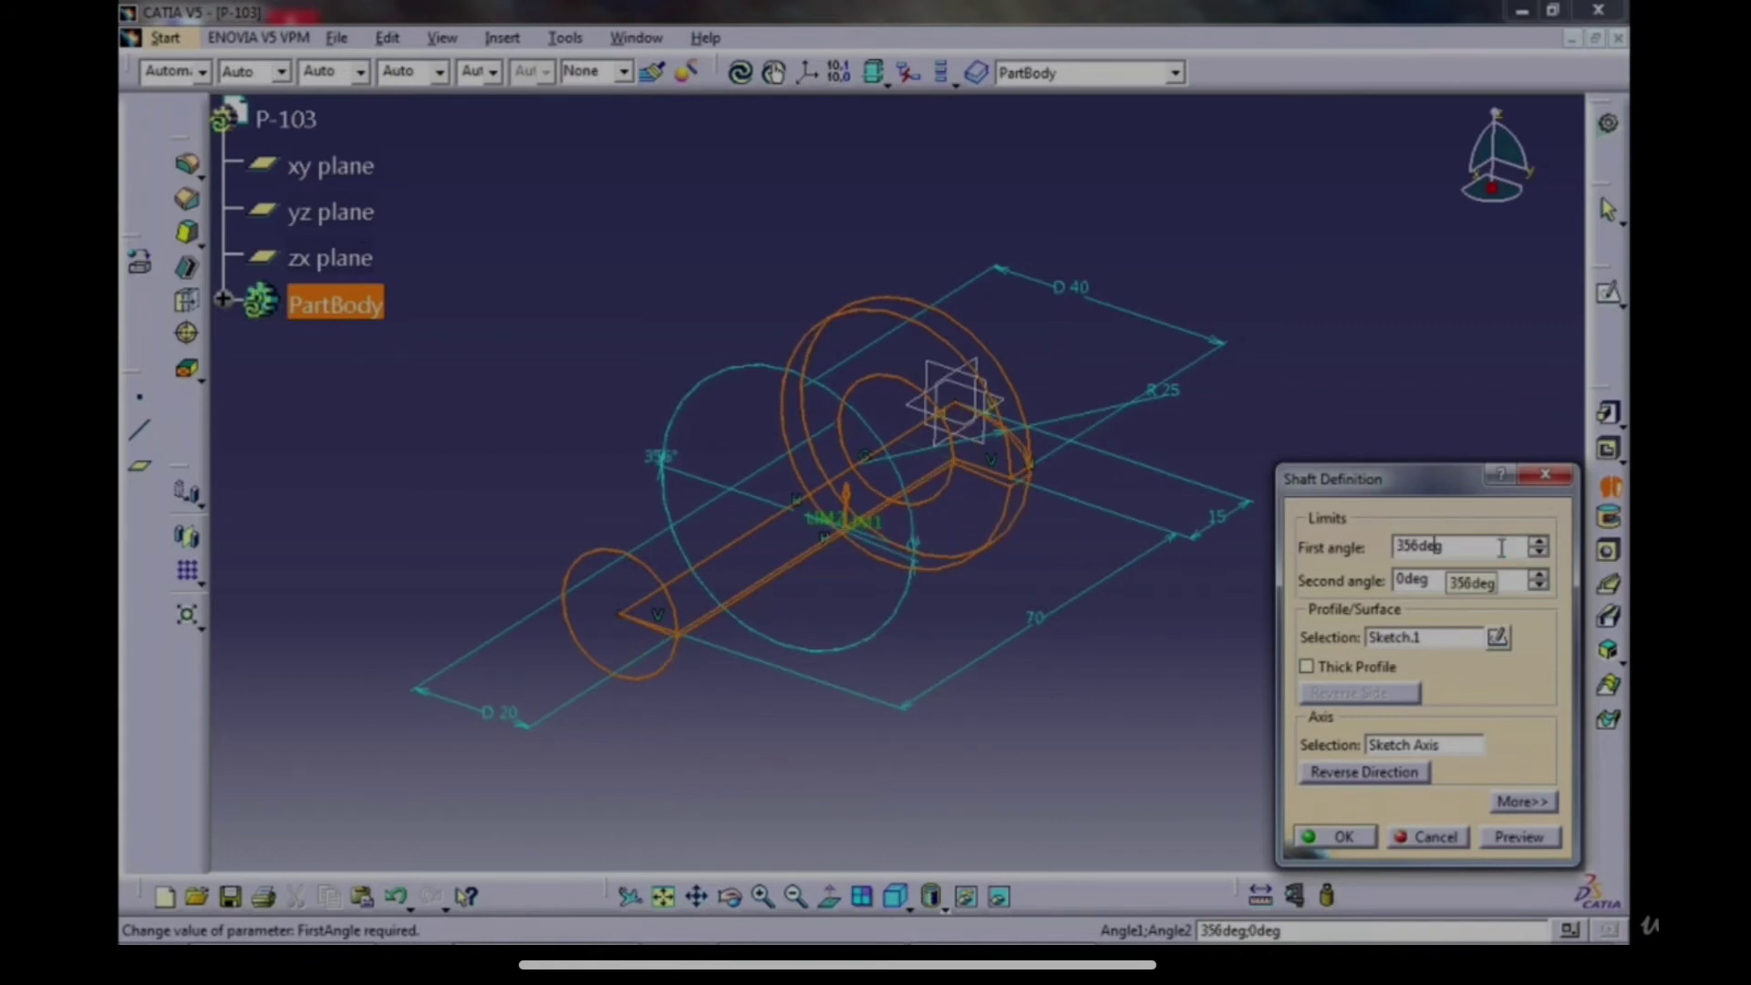
key(Up)
key(Up)
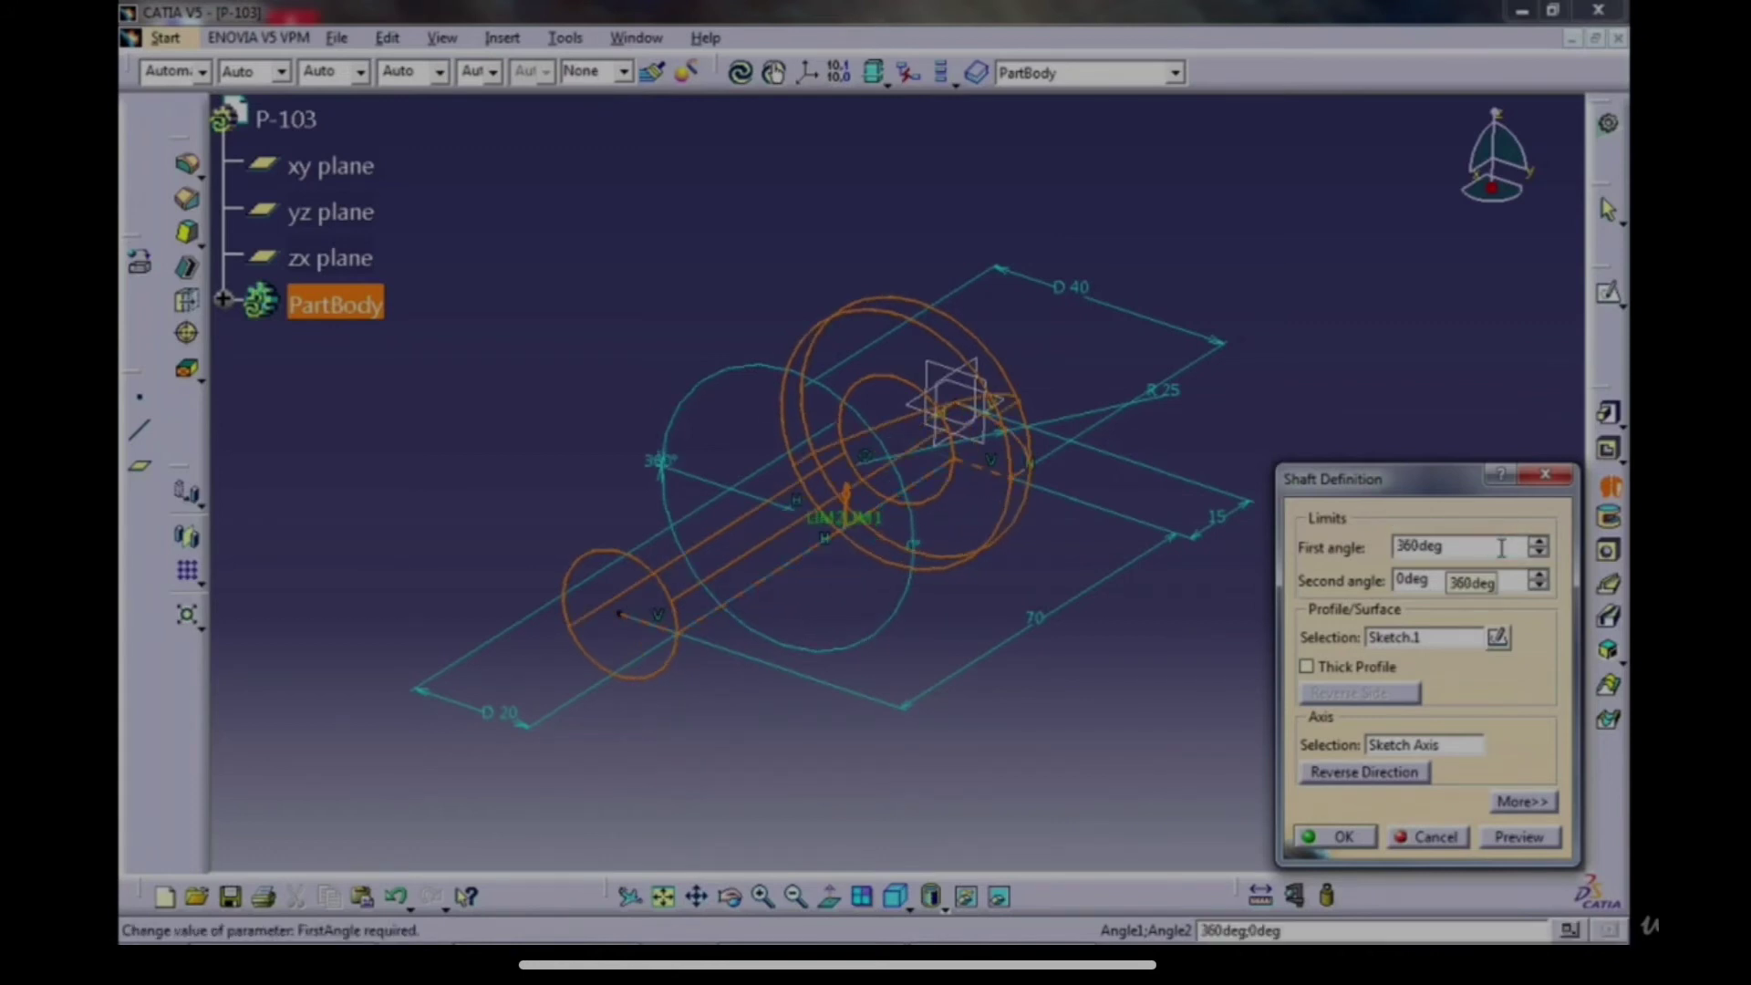
Preview and create the full 360-degree shaft of the round-headed bolt P-103.
click(1520, 844)
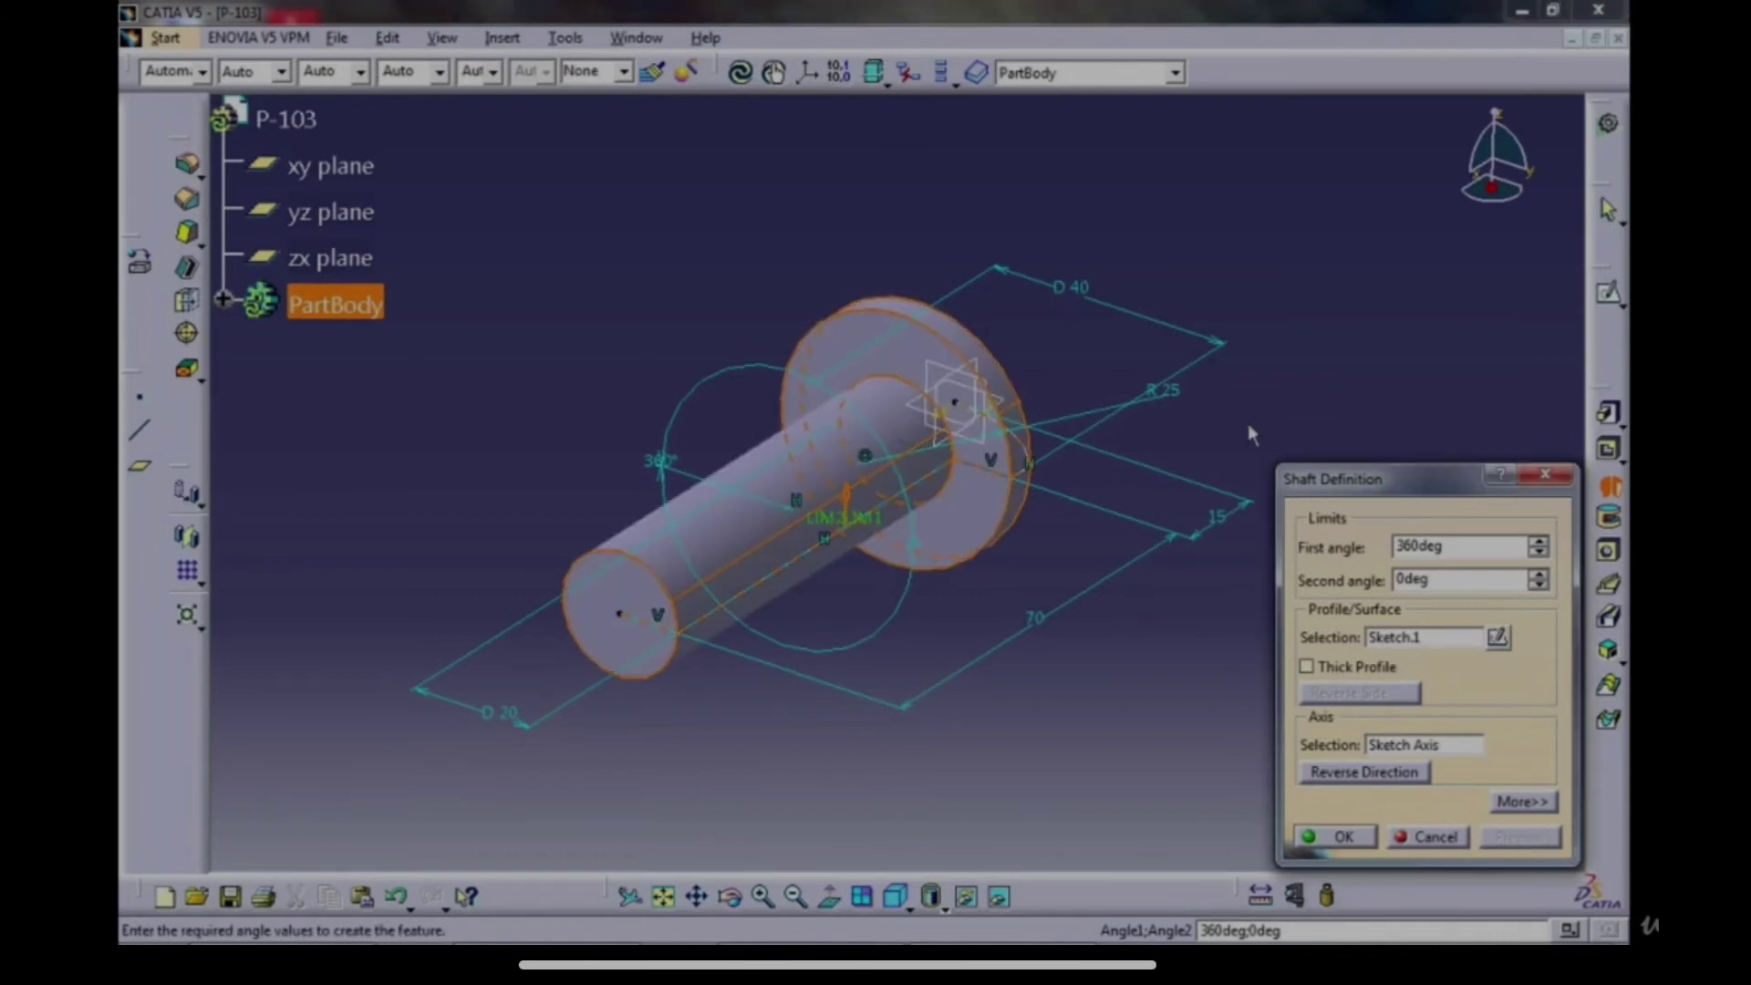
click(1340, 837)
middle_drag(988, 637, 1023, 569)
click(900, 901)
middle_drag(894, 602, 884, 639)
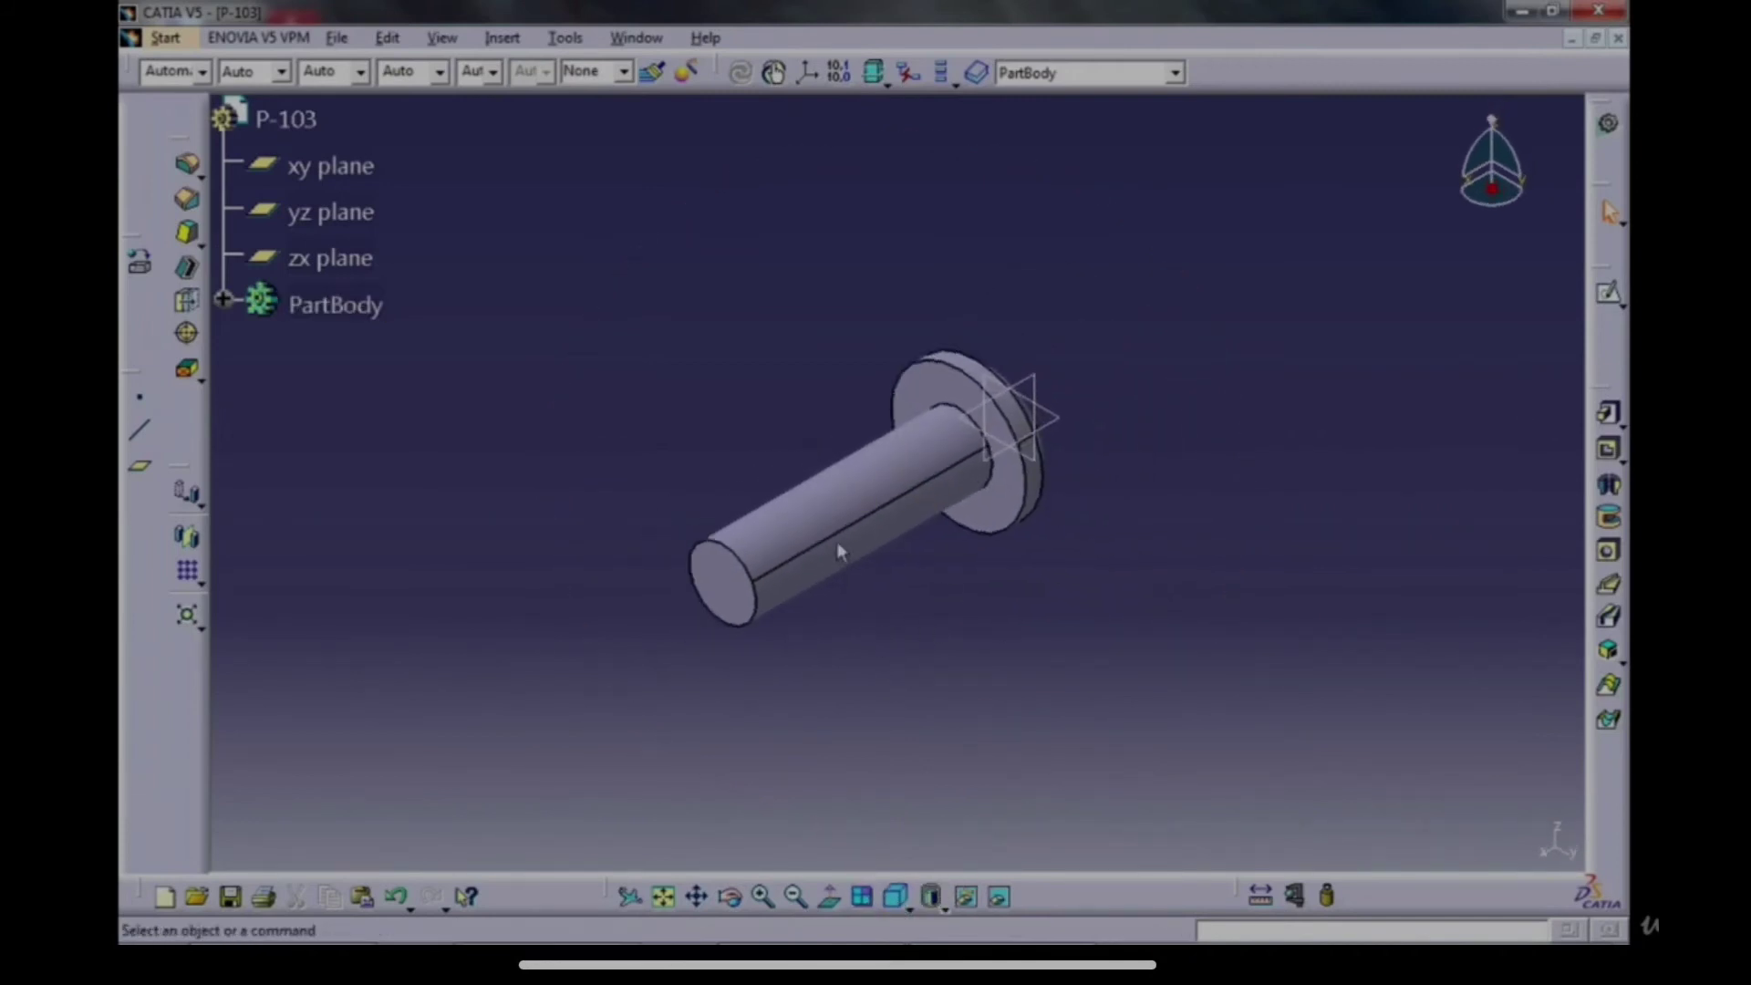
Review the P-101, P-102 and P-103 part windows side by side and return to P-103 full size.
click(1593, 38)
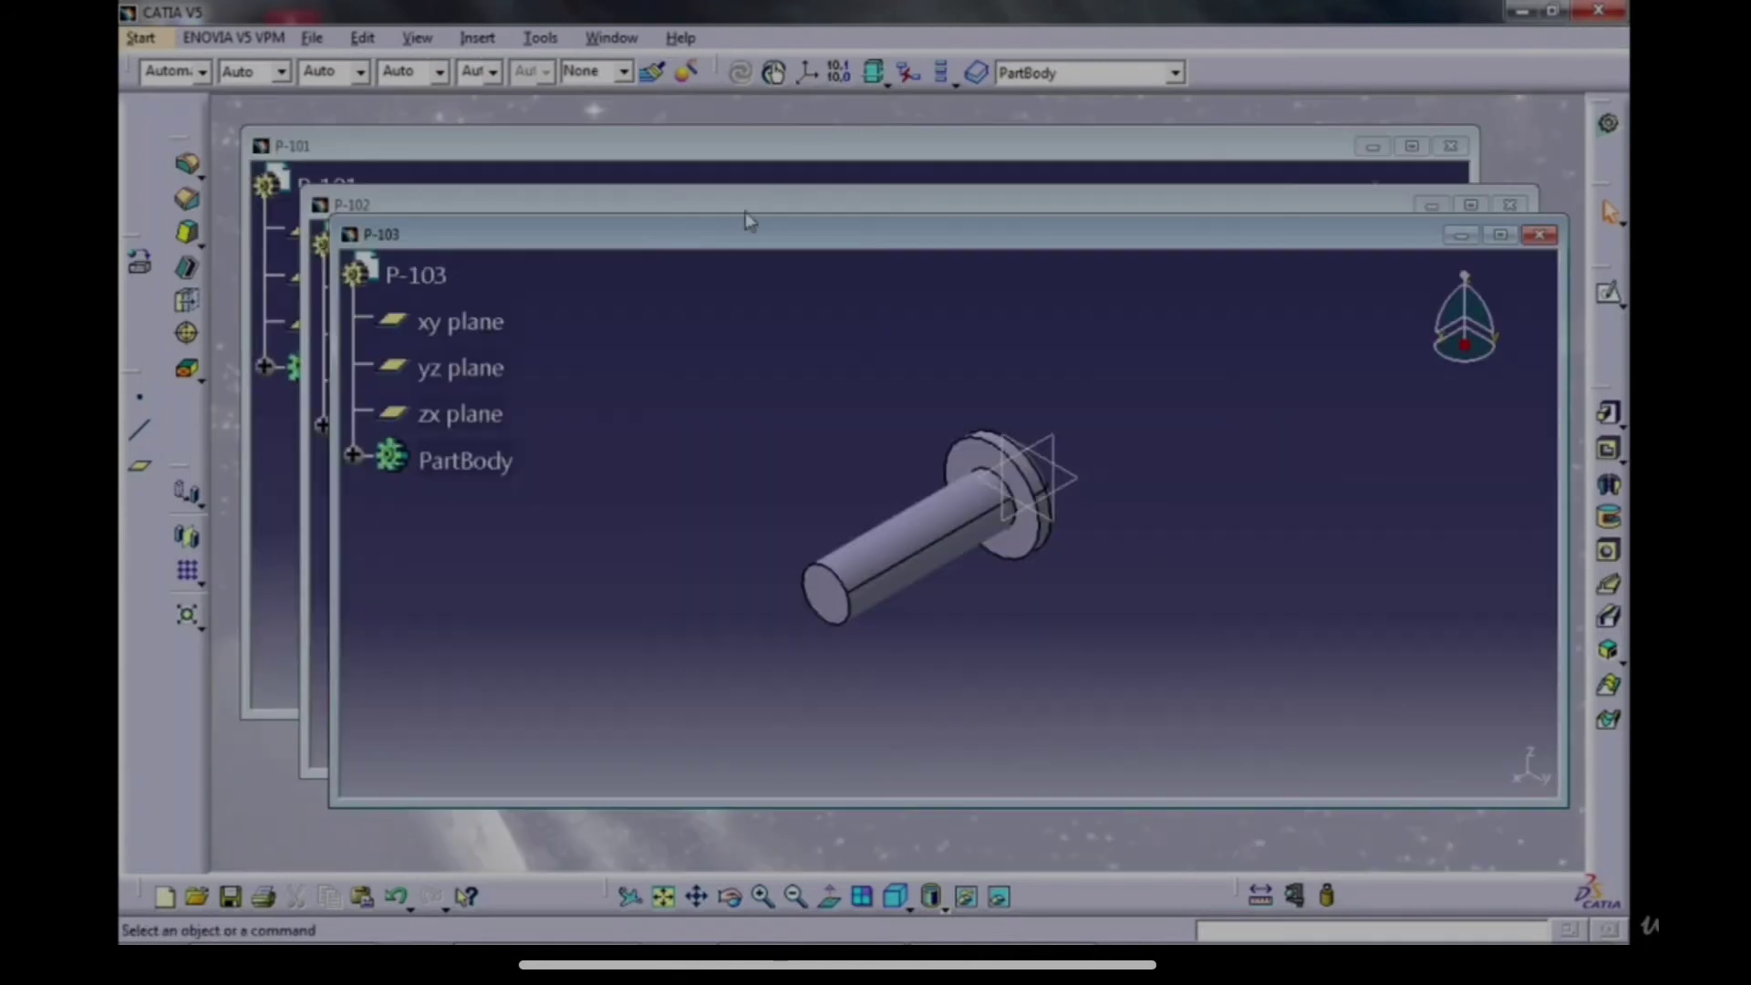
drag(748, 239, 767, 299)
click(538, 146)
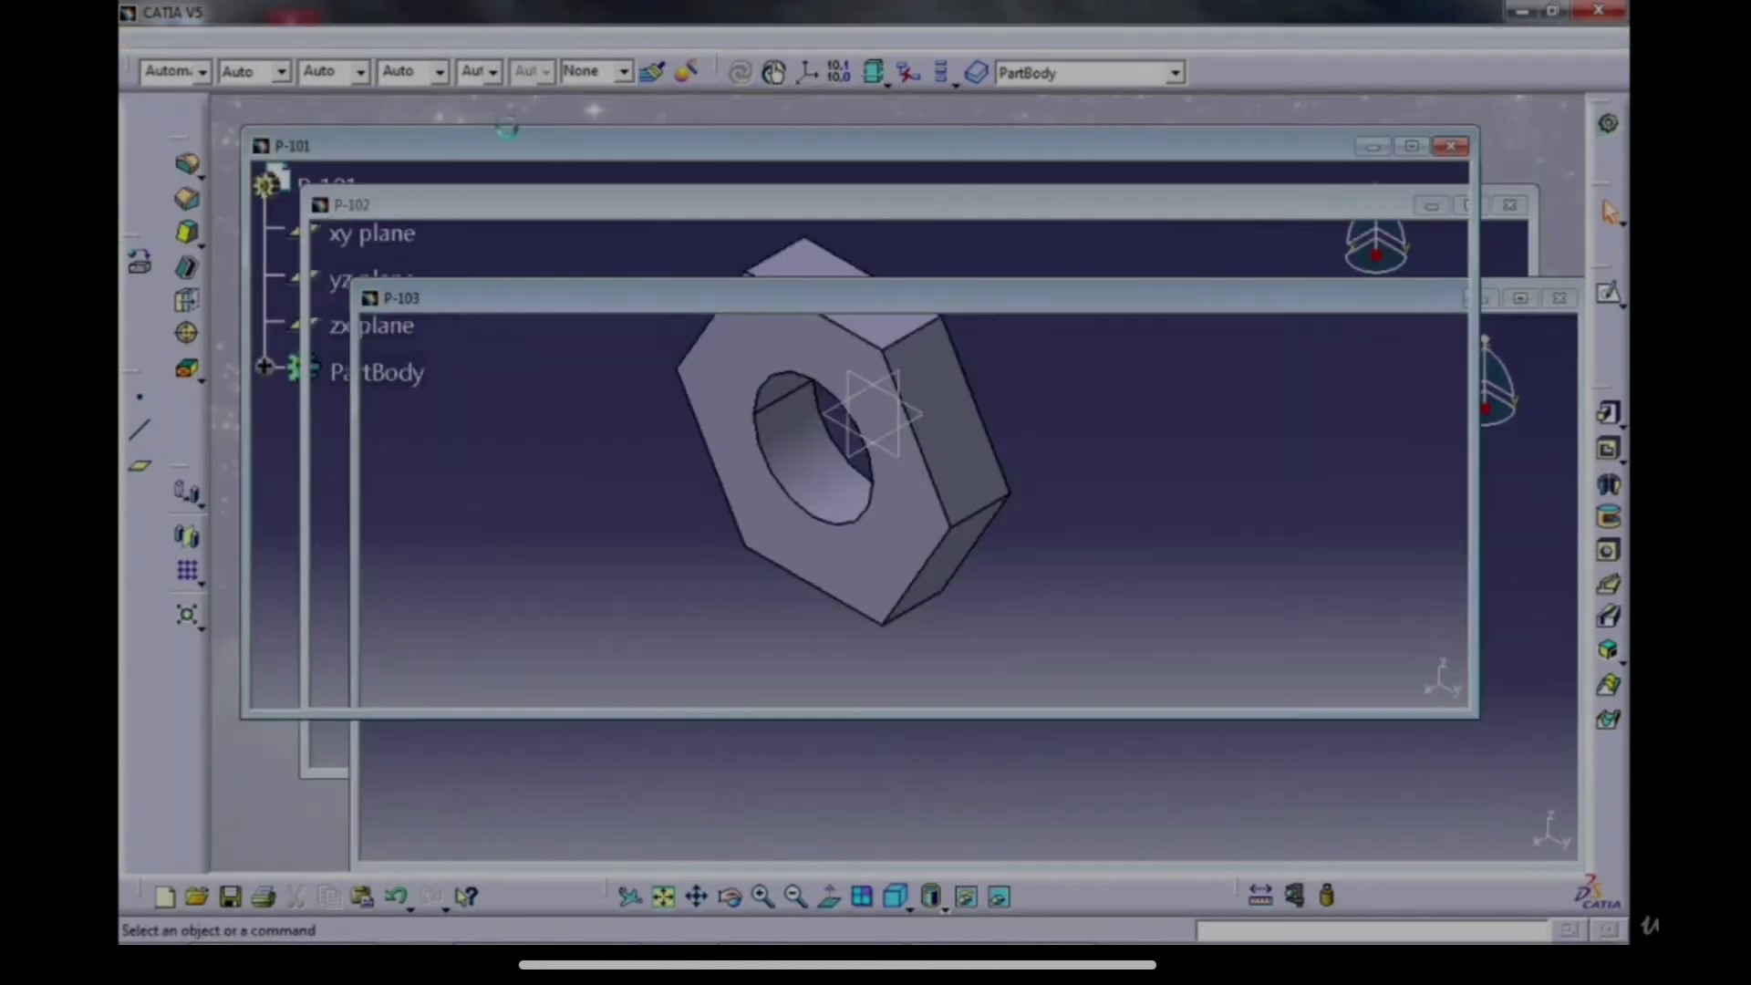
click(1555, 328)
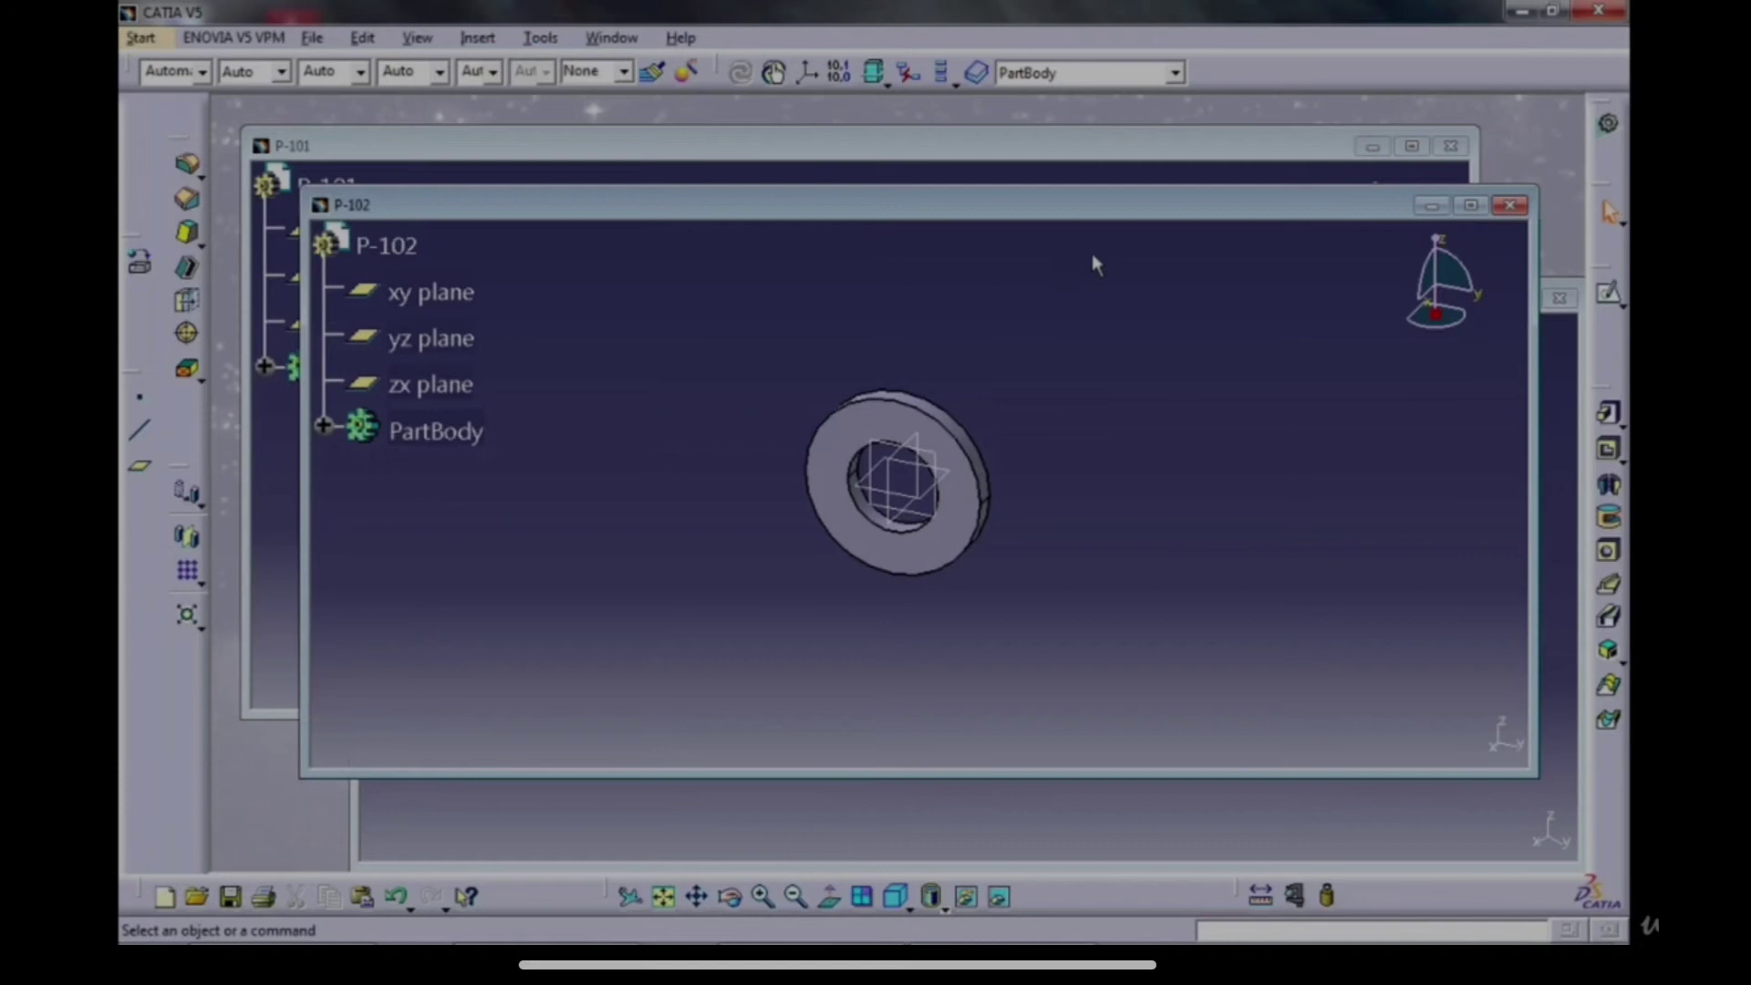
click(1571, 415)
drag(1039, 305, 996, 292)
click(1477, 280)
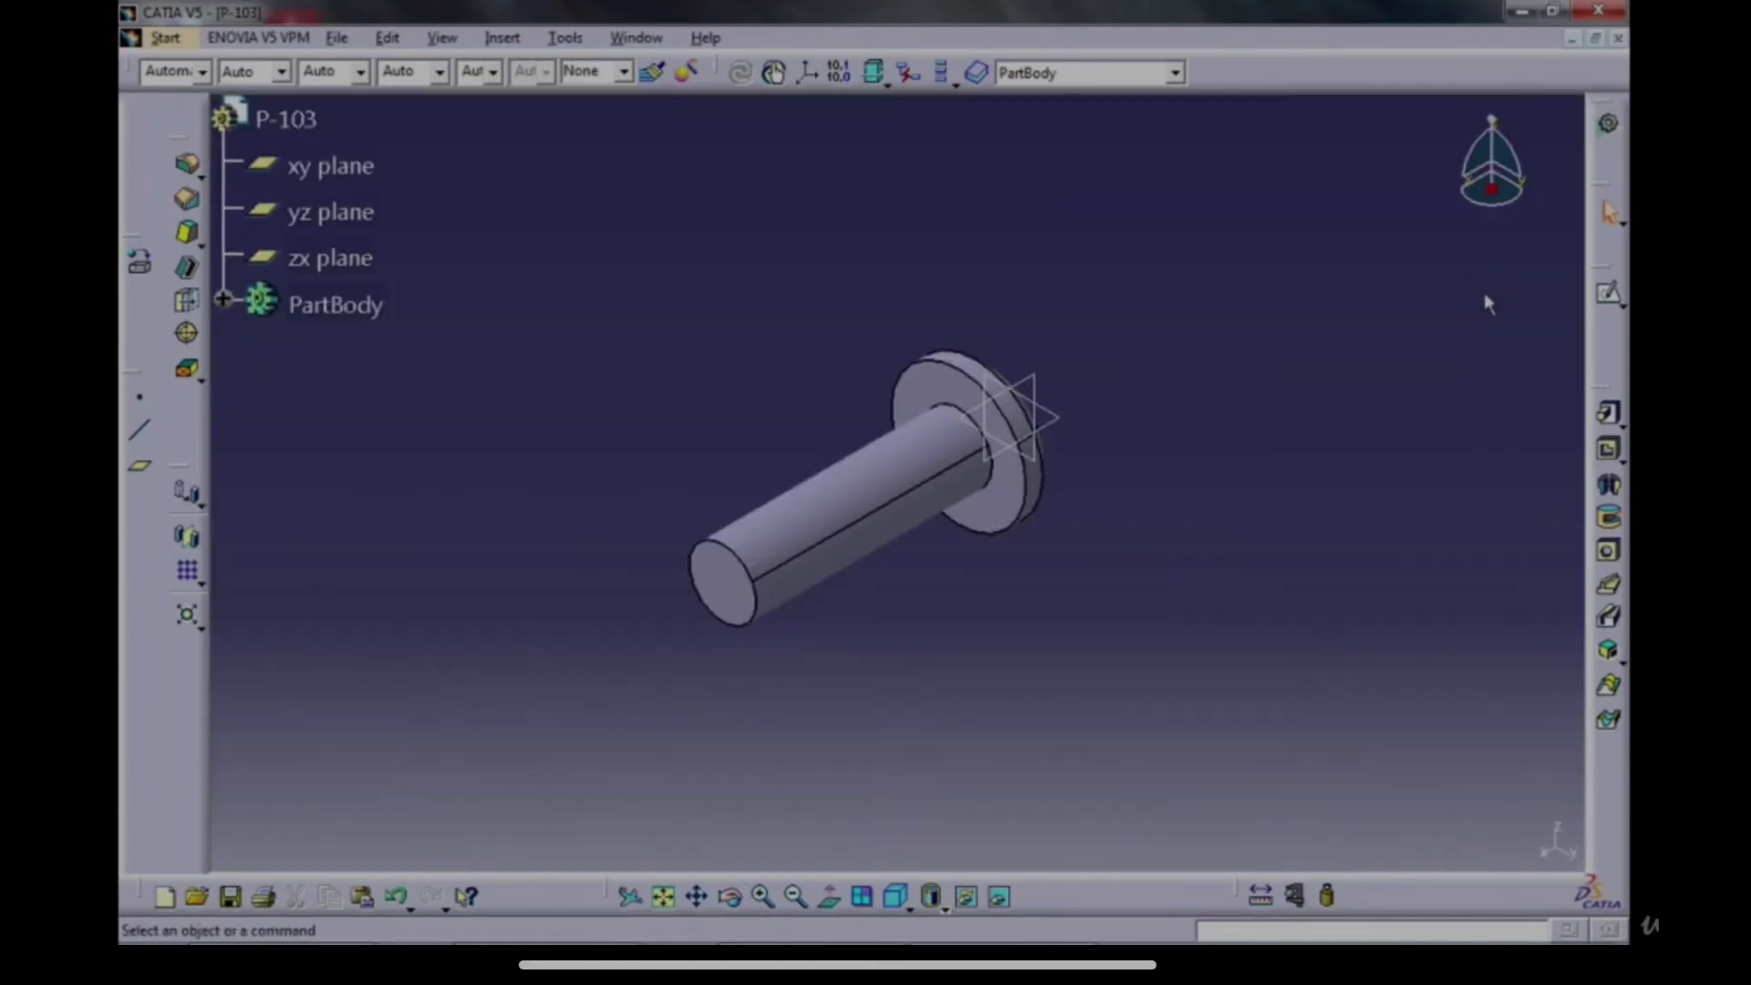
Create a new Assembly Design product and tile all open windows horizontally.
click(165, 37)
mouse_move(274, 94)
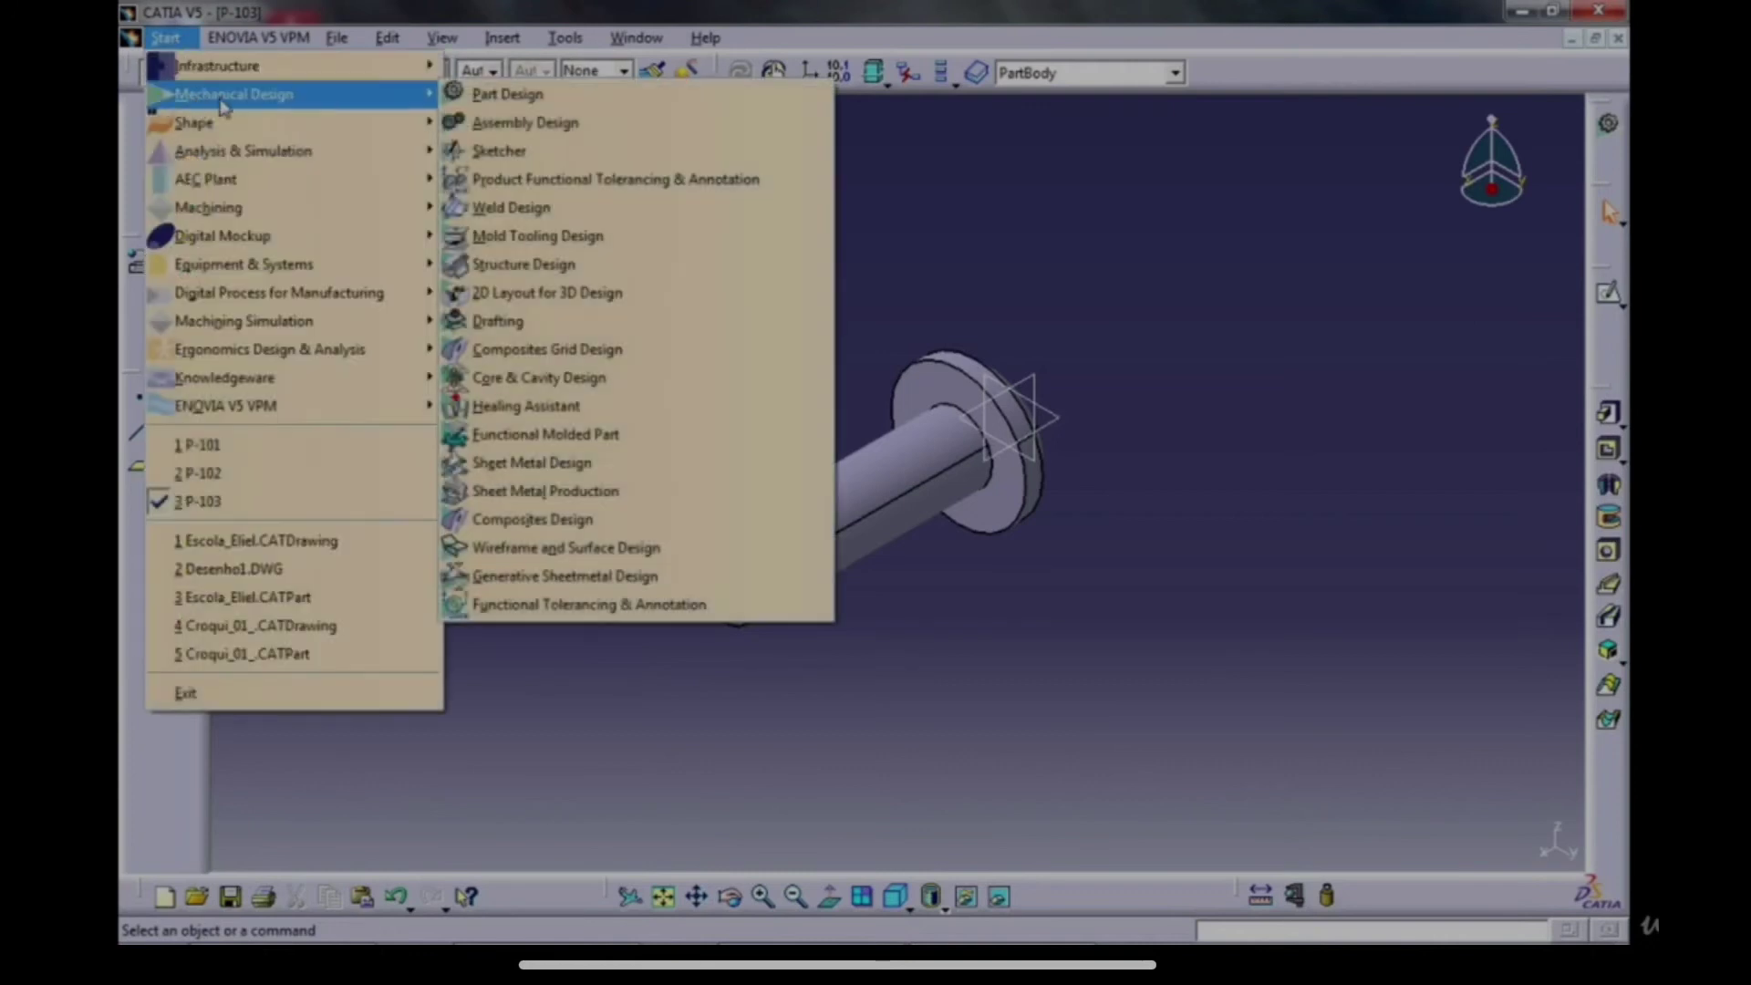
click(593, 124)
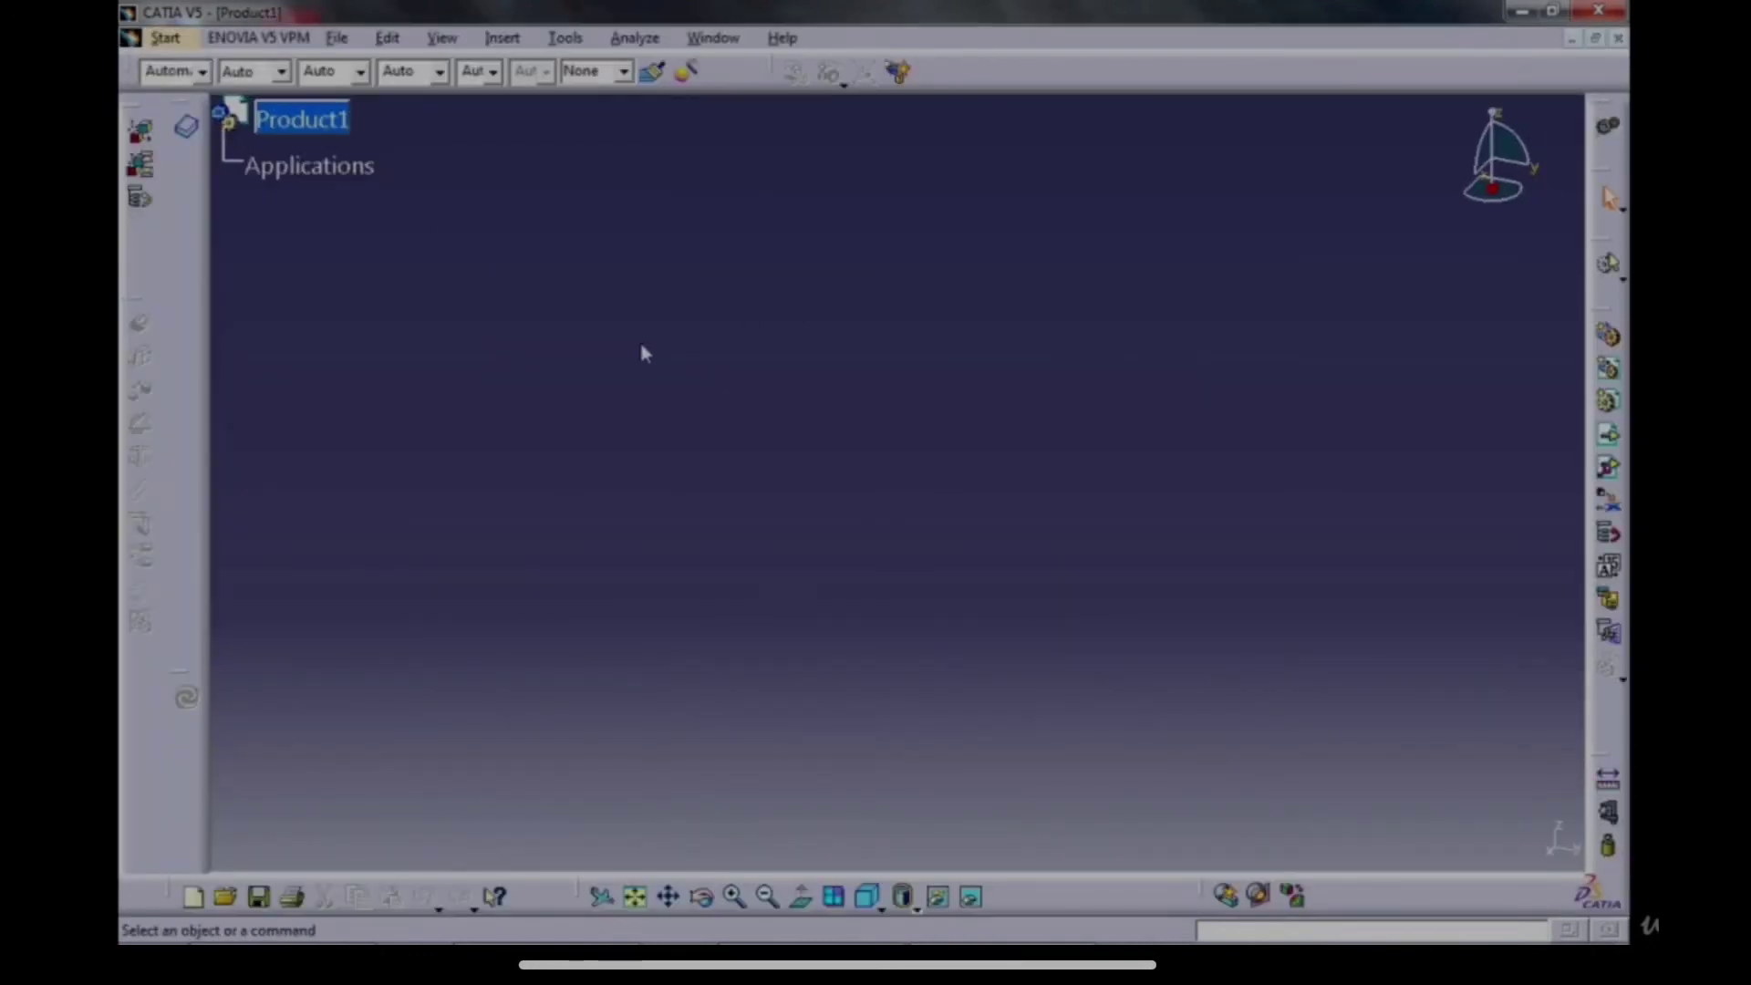
click(713, 38)
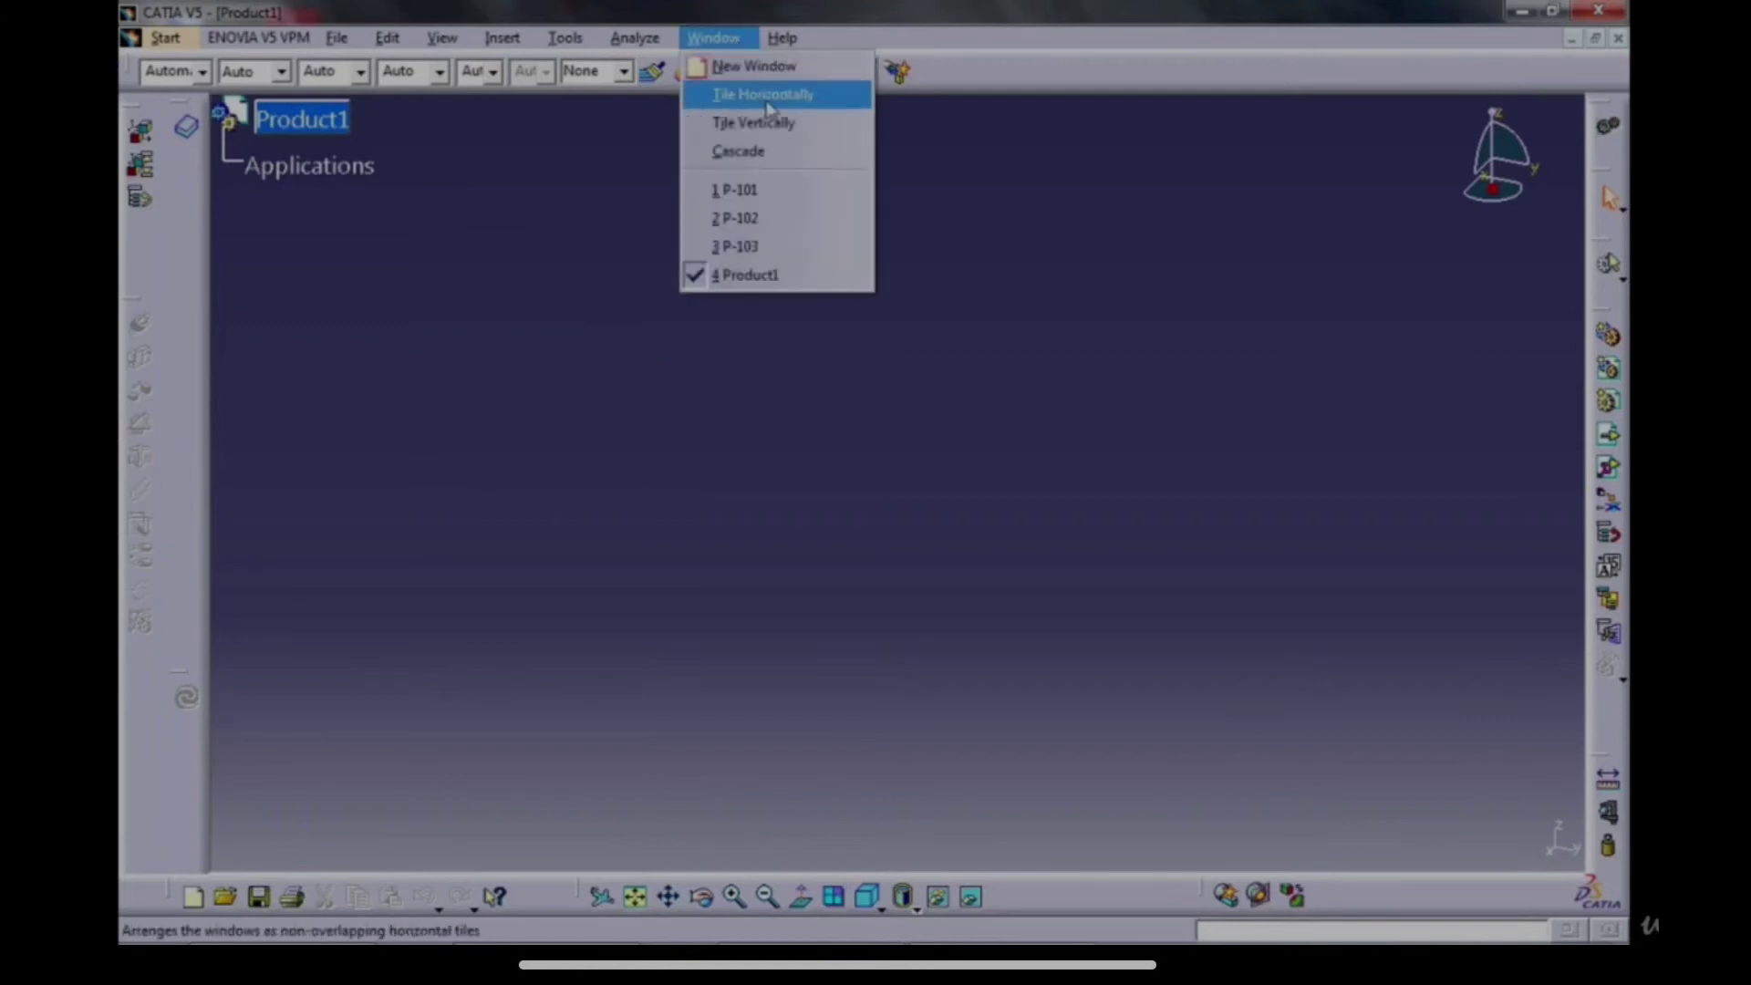
click(766, 96)
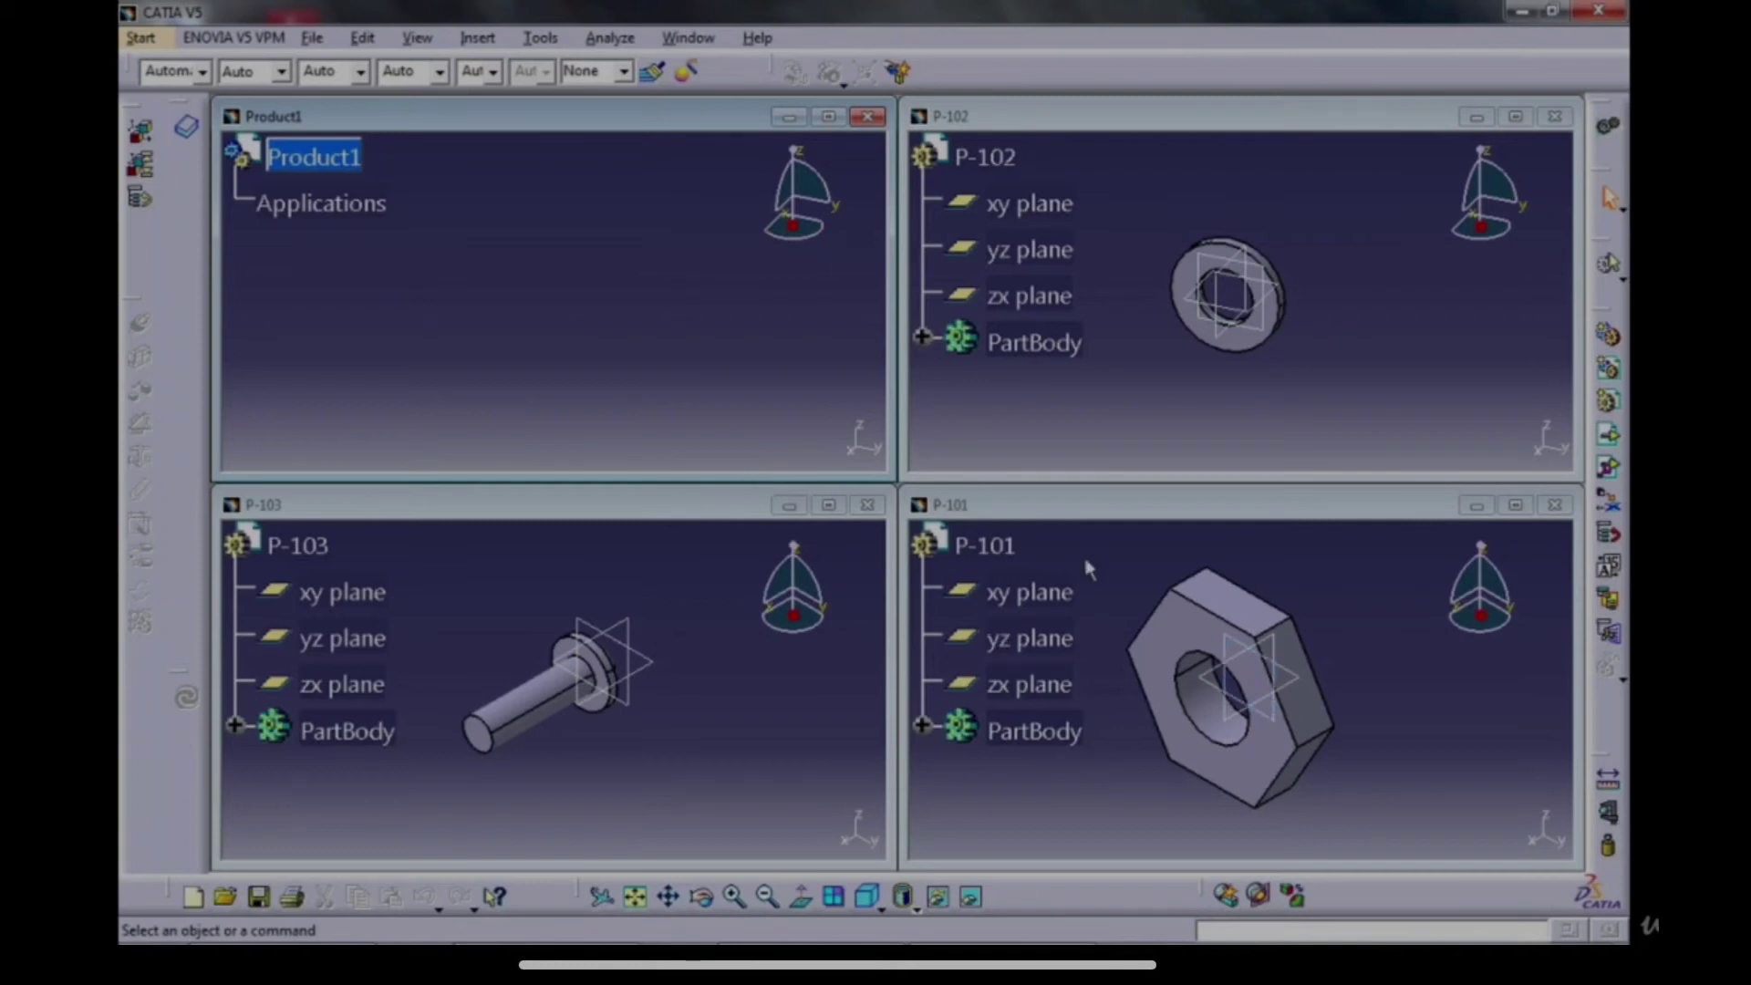
Insert P-101, P-102 and P-103 from their windows into Product1 and maximize the assembly window.
drag(995, 553, 333, 163)
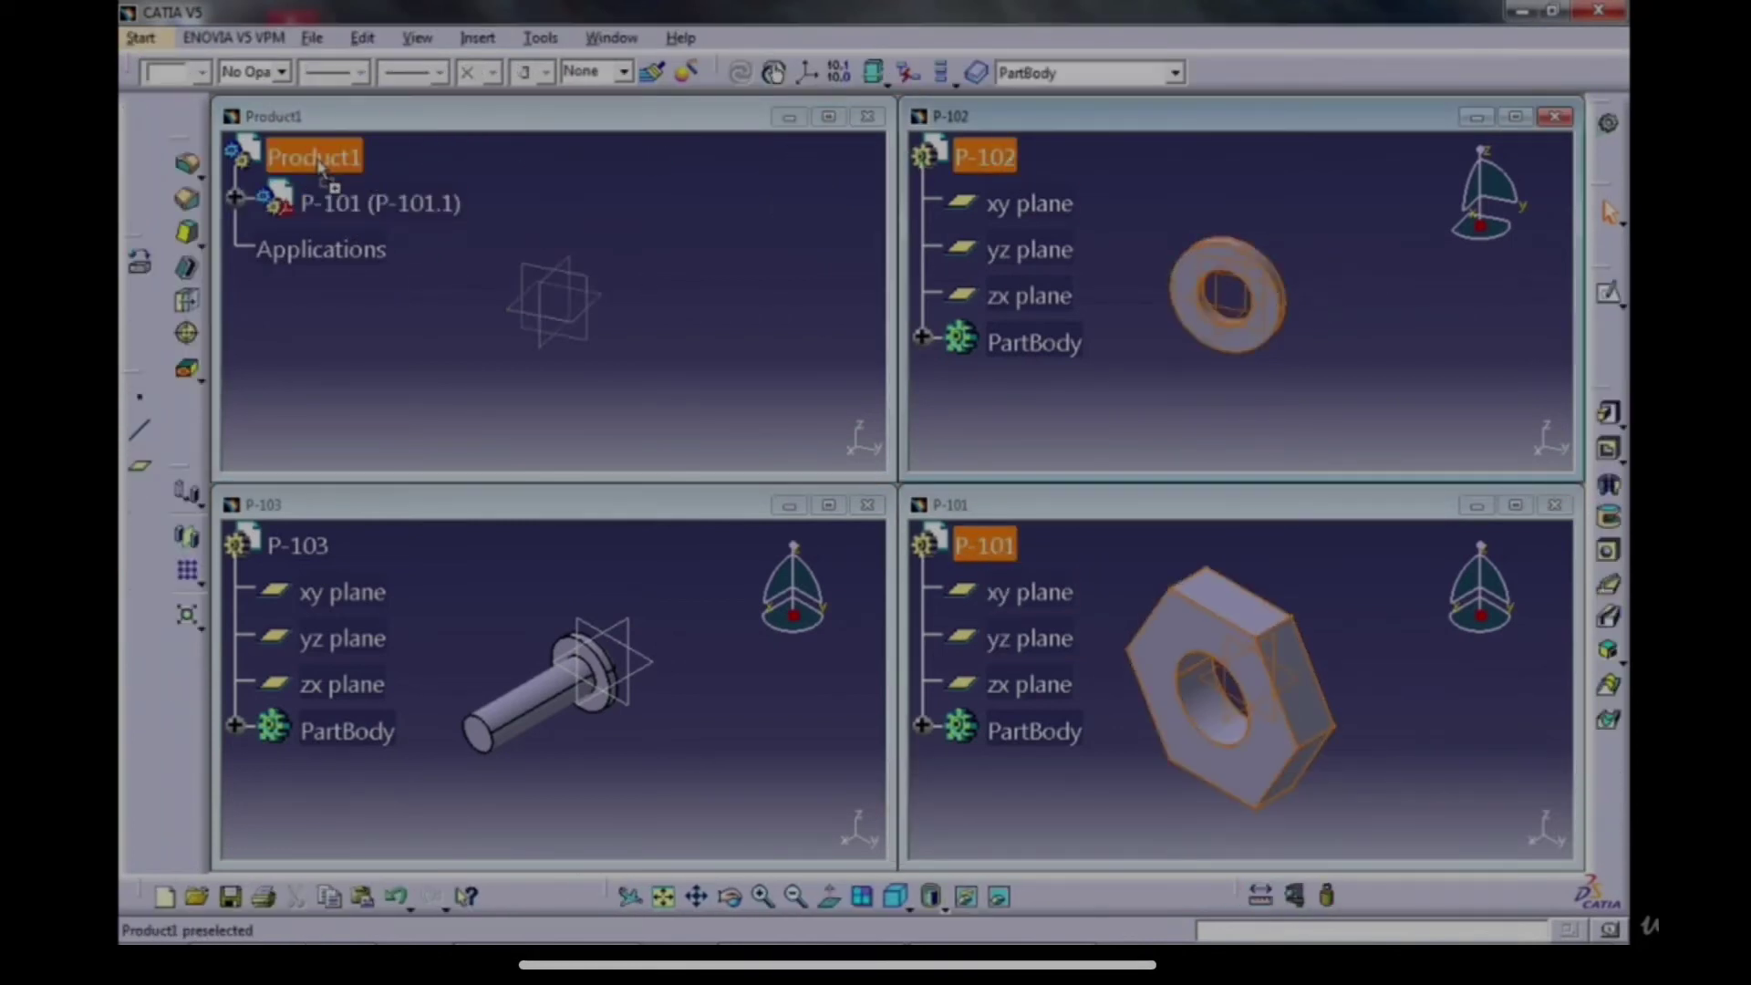
drag(321, 558, 265, 150)
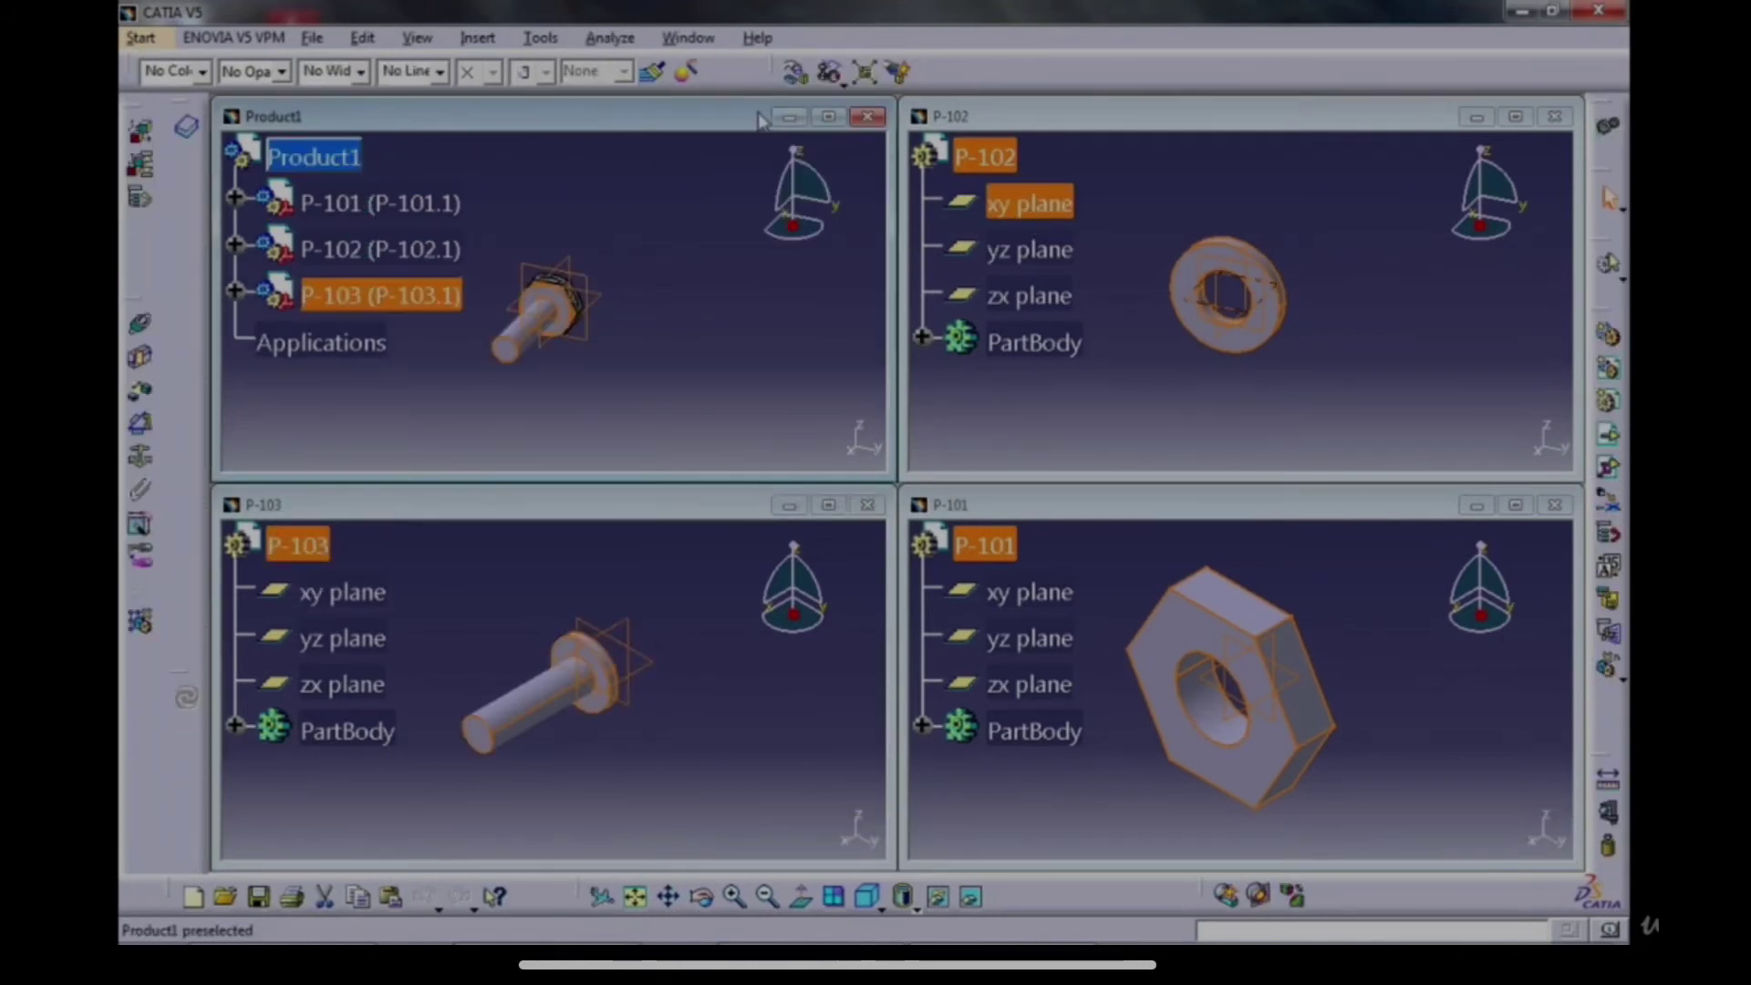
click(827, 118)
click(1076, 636)
middle_drag(1081, 634, 912, 604)
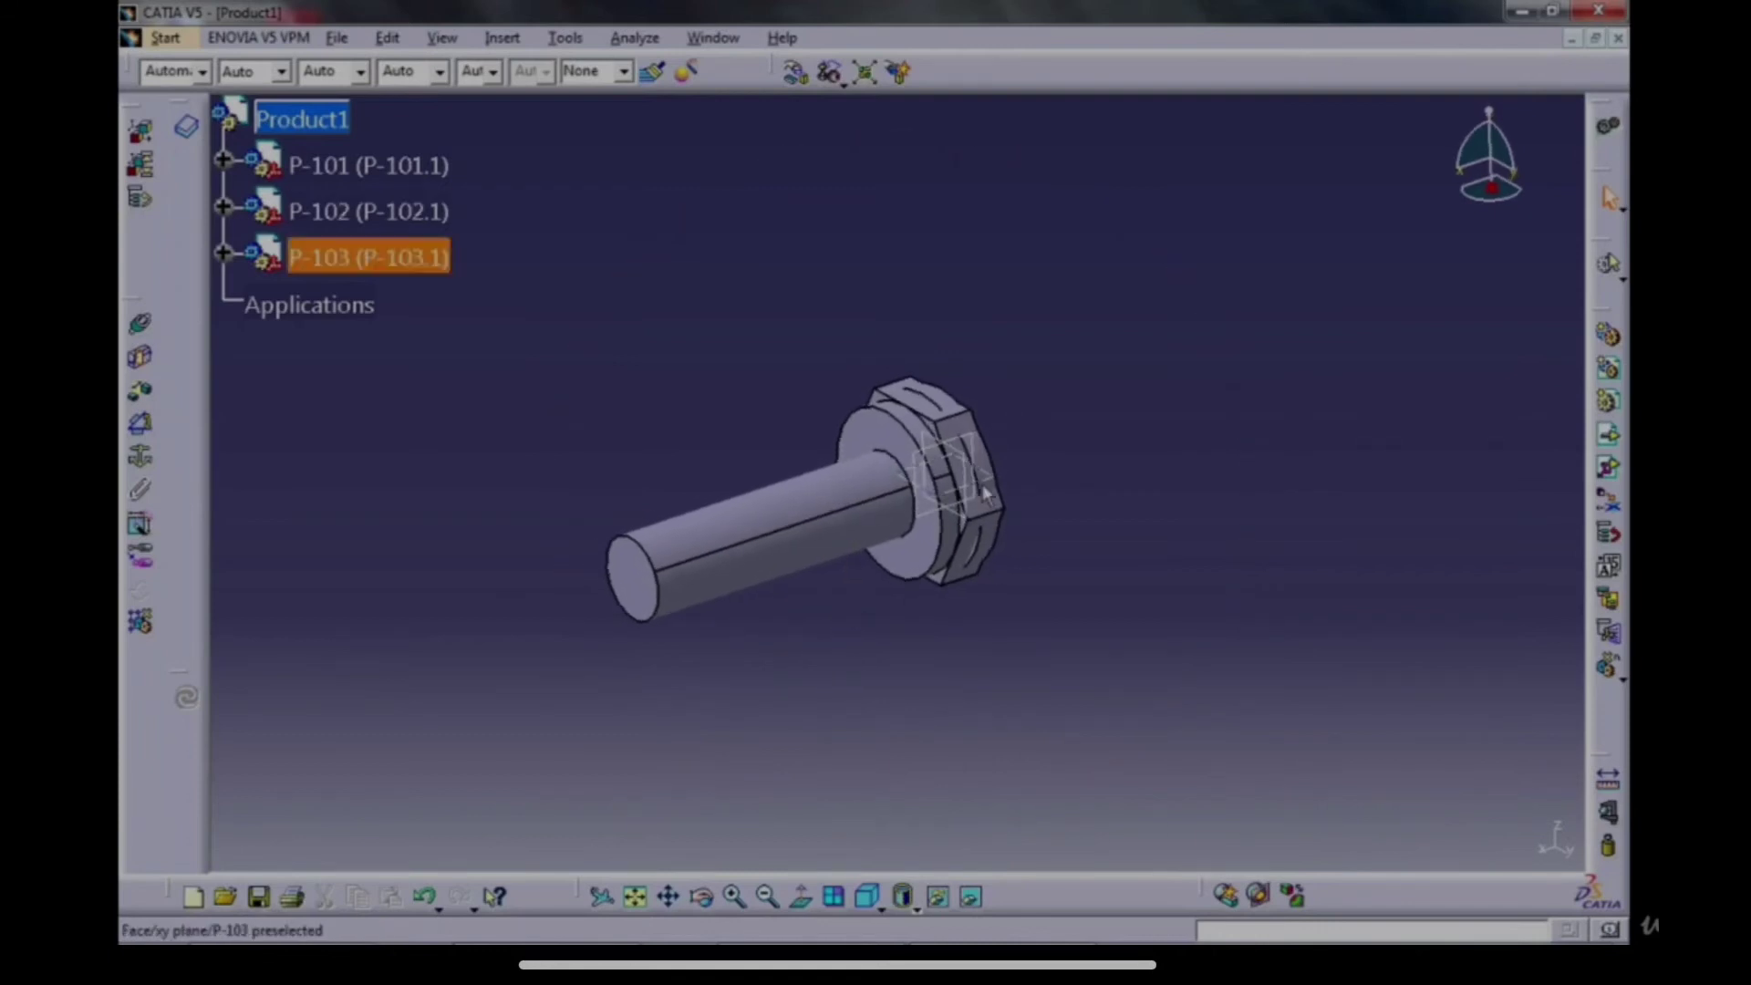
Manipulate the washer and nut out in front of the bolt's shank, lowering the nut below the washer along the Z axis.
click(797, 76)
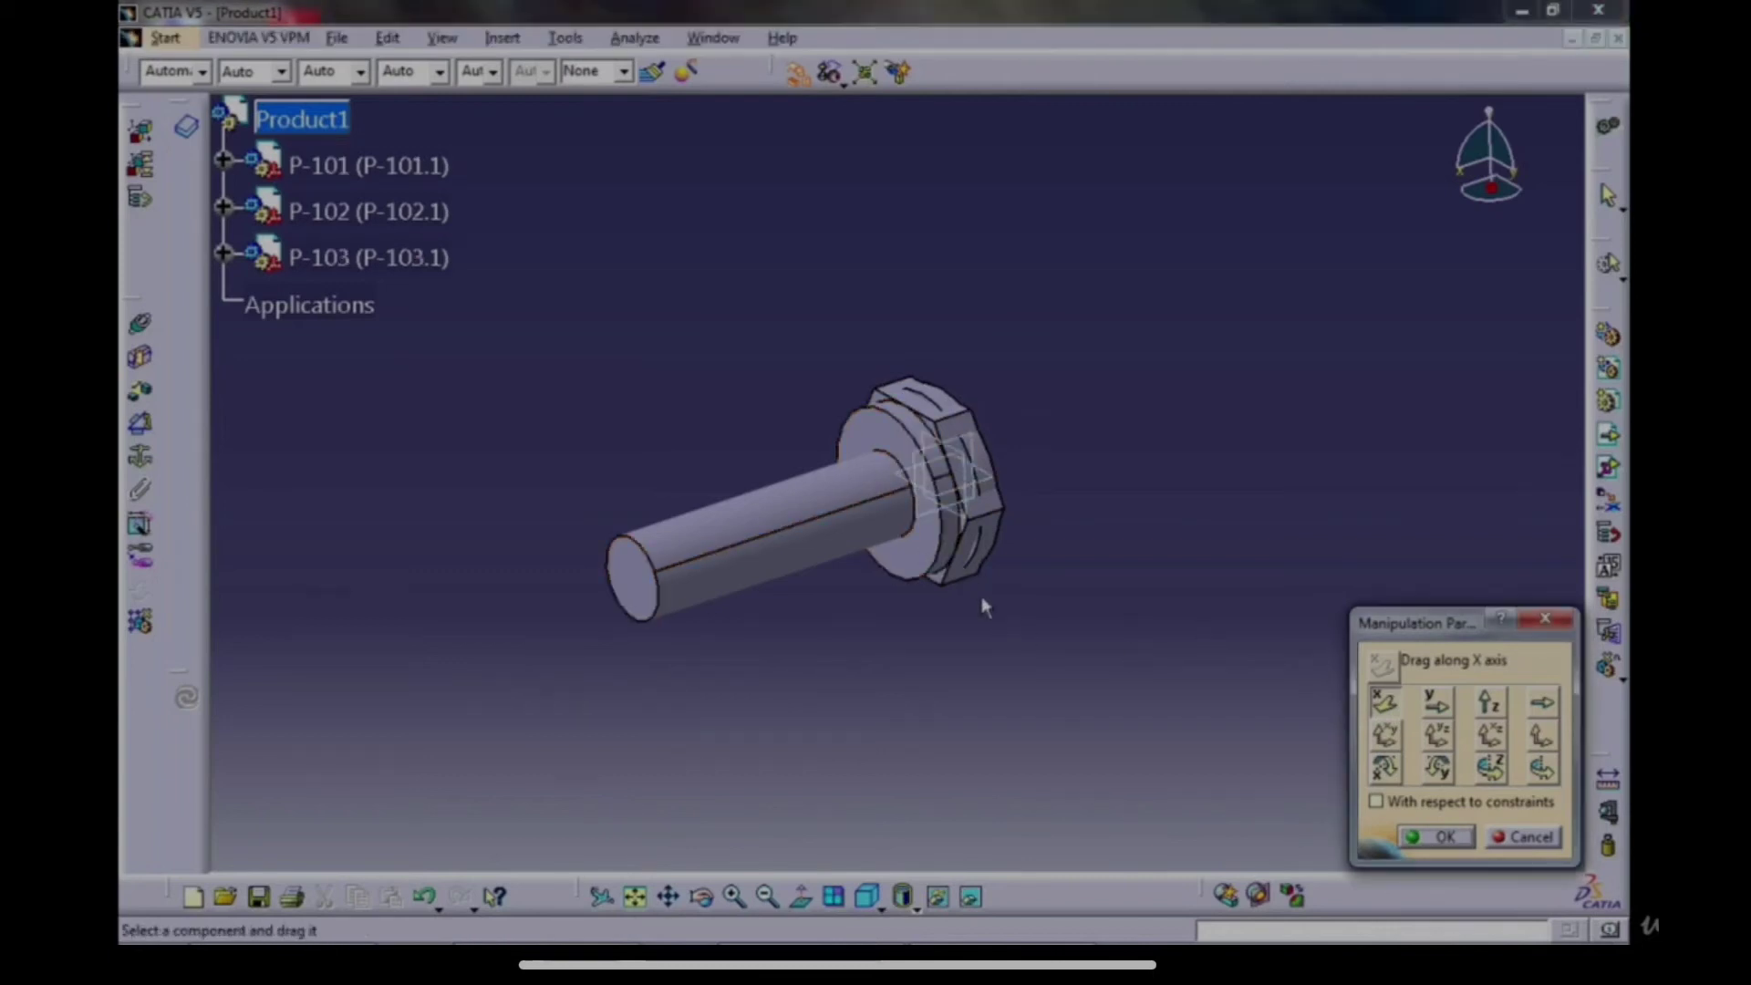
drag(894, 606, 867, 575)
drag(1011, 556, 525, 497)
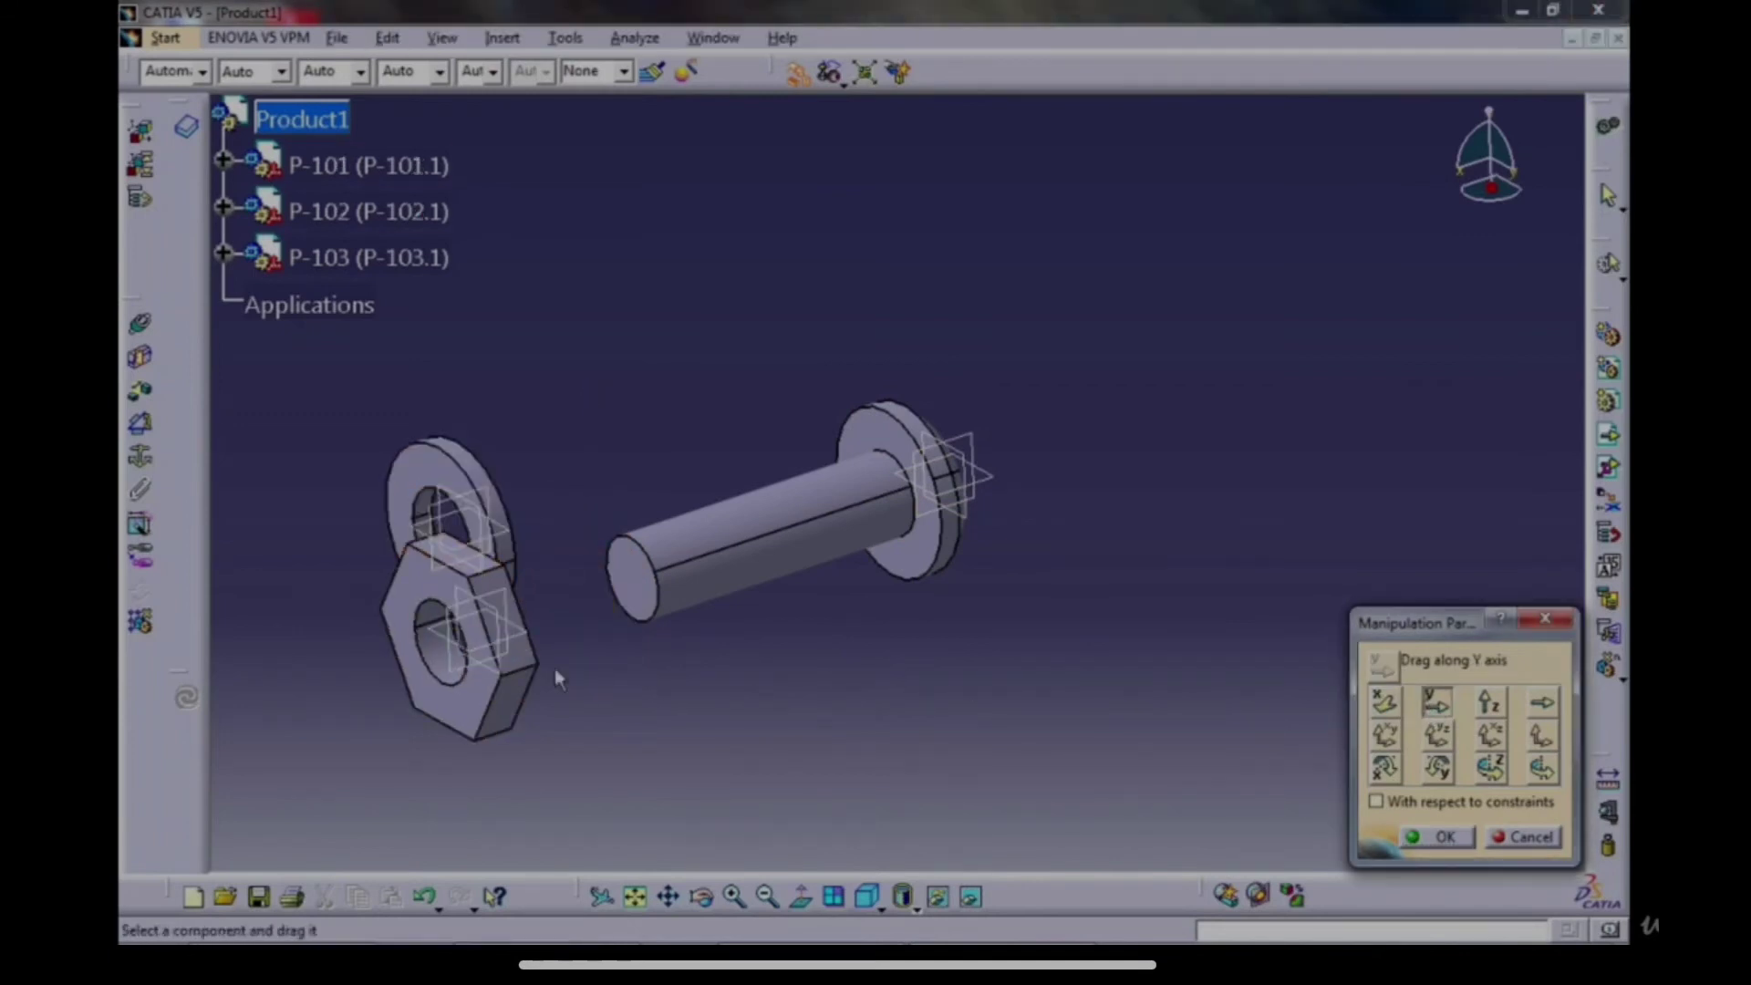
click(1489, 702)
drag(520, 668, 520, 783)
click(1437, 836)
Hide the reference planes of the bolt, nut and washer in the assembly.
middle_drag(850, 613, 1027, 539)
middle_drag(594, 449, 670, 536)
middle_drag(825, 534, 916, 508)
middle_drag(802, 367, 847, 372)
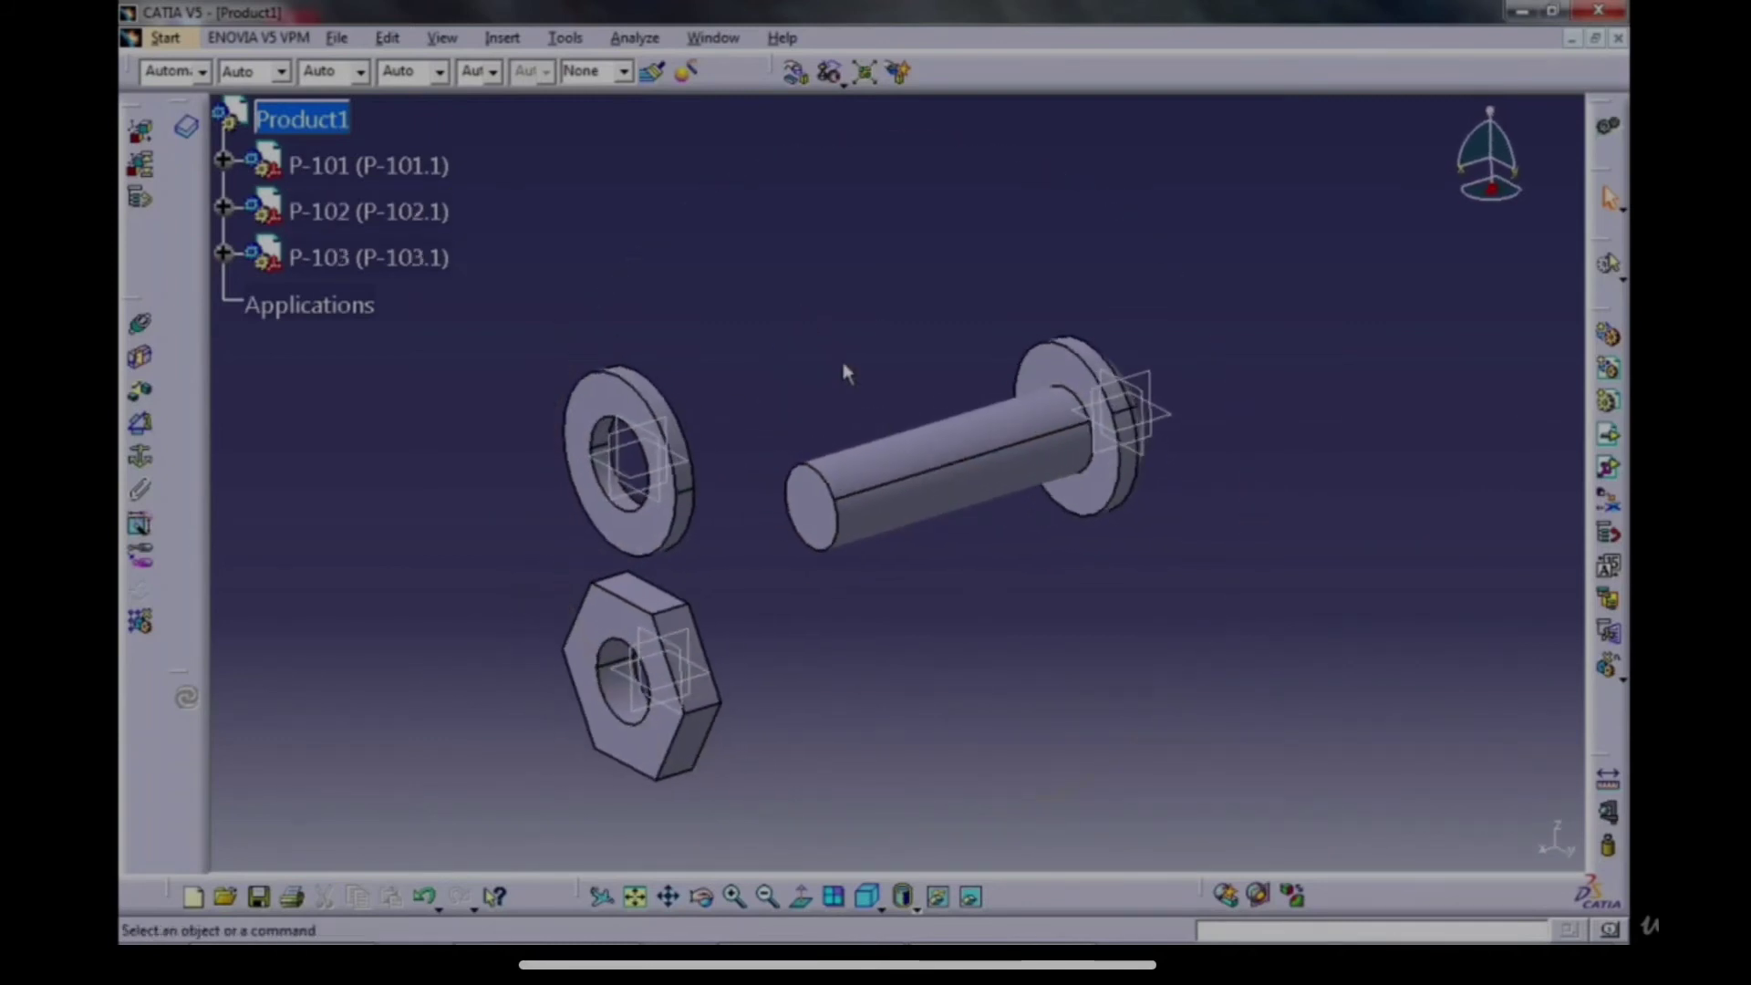
drag(1198, 363, 1039, 565)
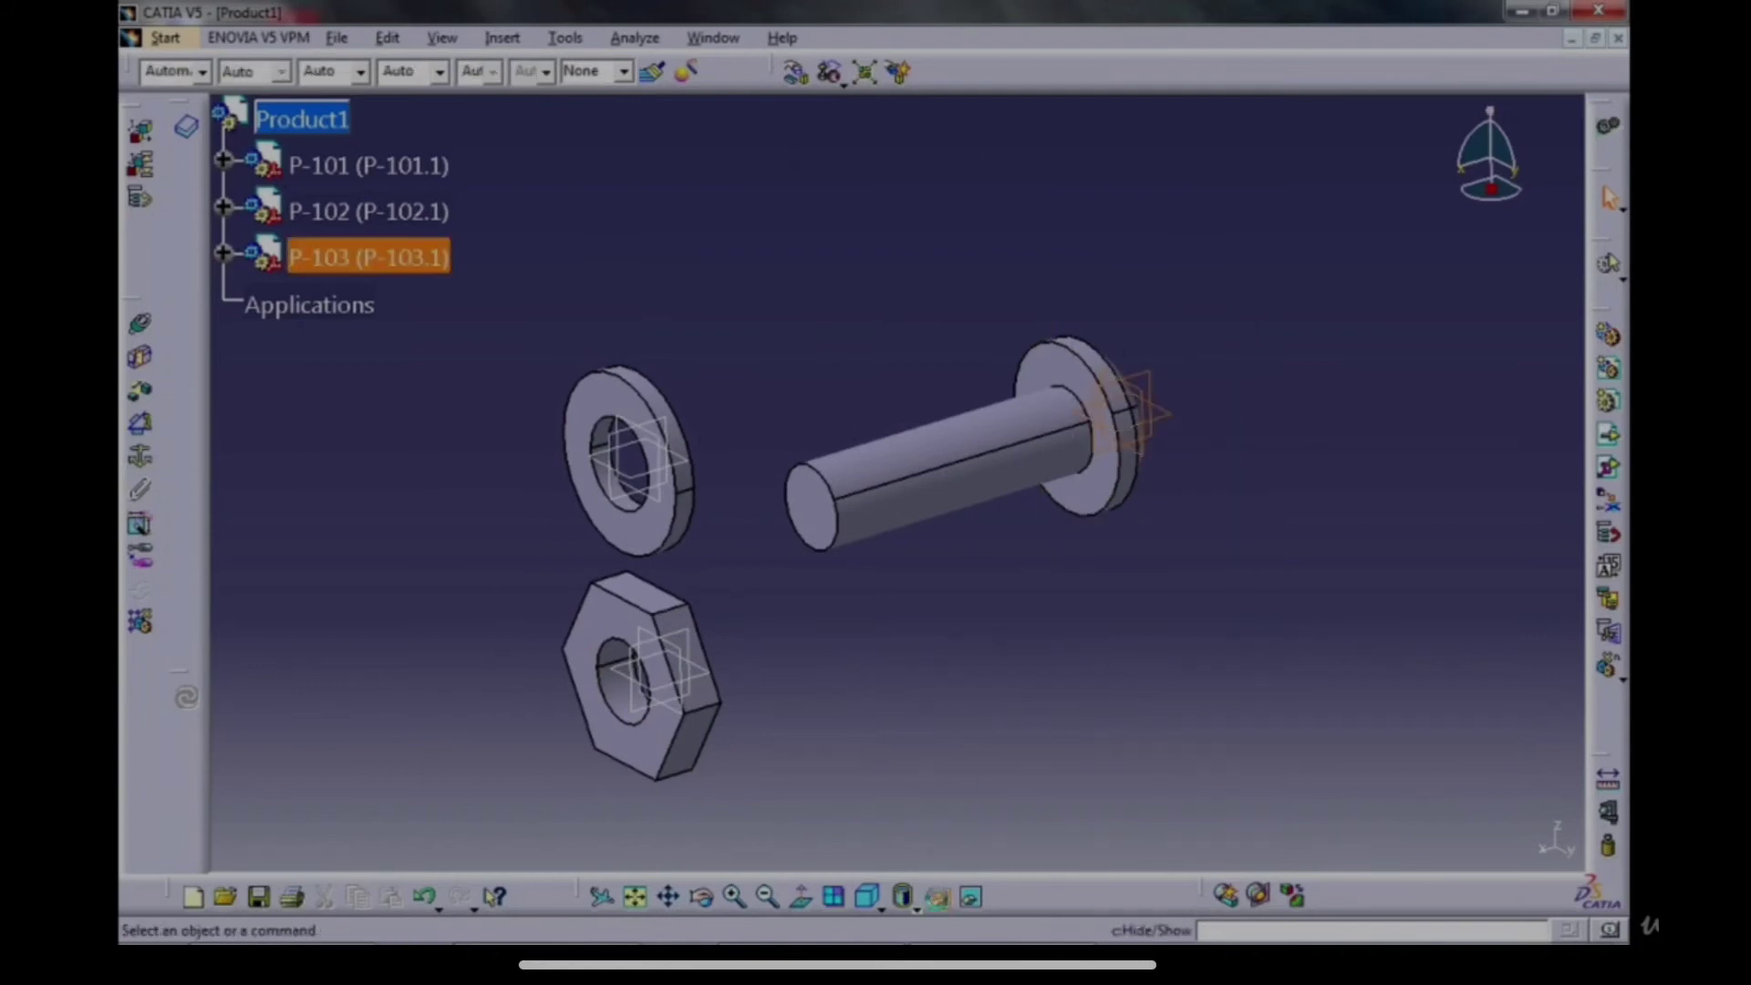
click(829, 762)
drag(826, 759, 563, 574)
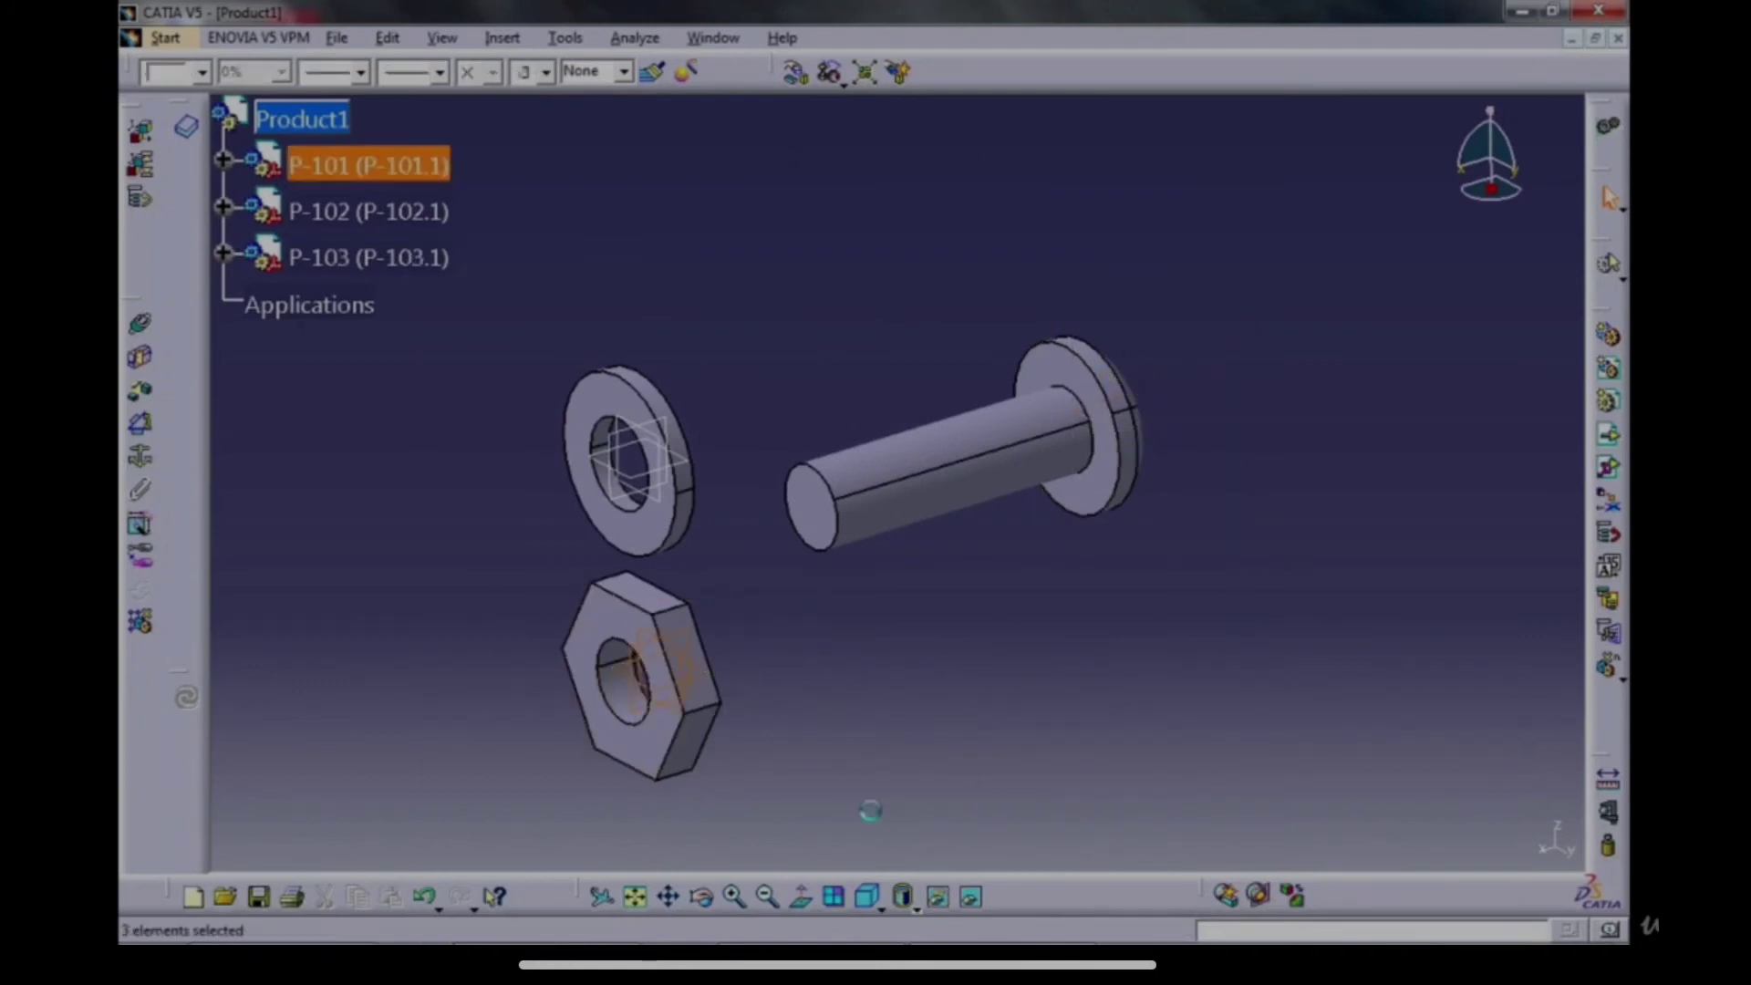
click(943, 899)
drag(627, 493, 583, 518)
click(940, 899)
Snap the washer's hole axis onto the bolt's axis and its face against the underside of the bolt head.
mouse_move(933, 620)
middle_down()
mouse_move(890, 613)
mouse_move(930, 609)
middle_up()
scroll(974, 410, up, 1)
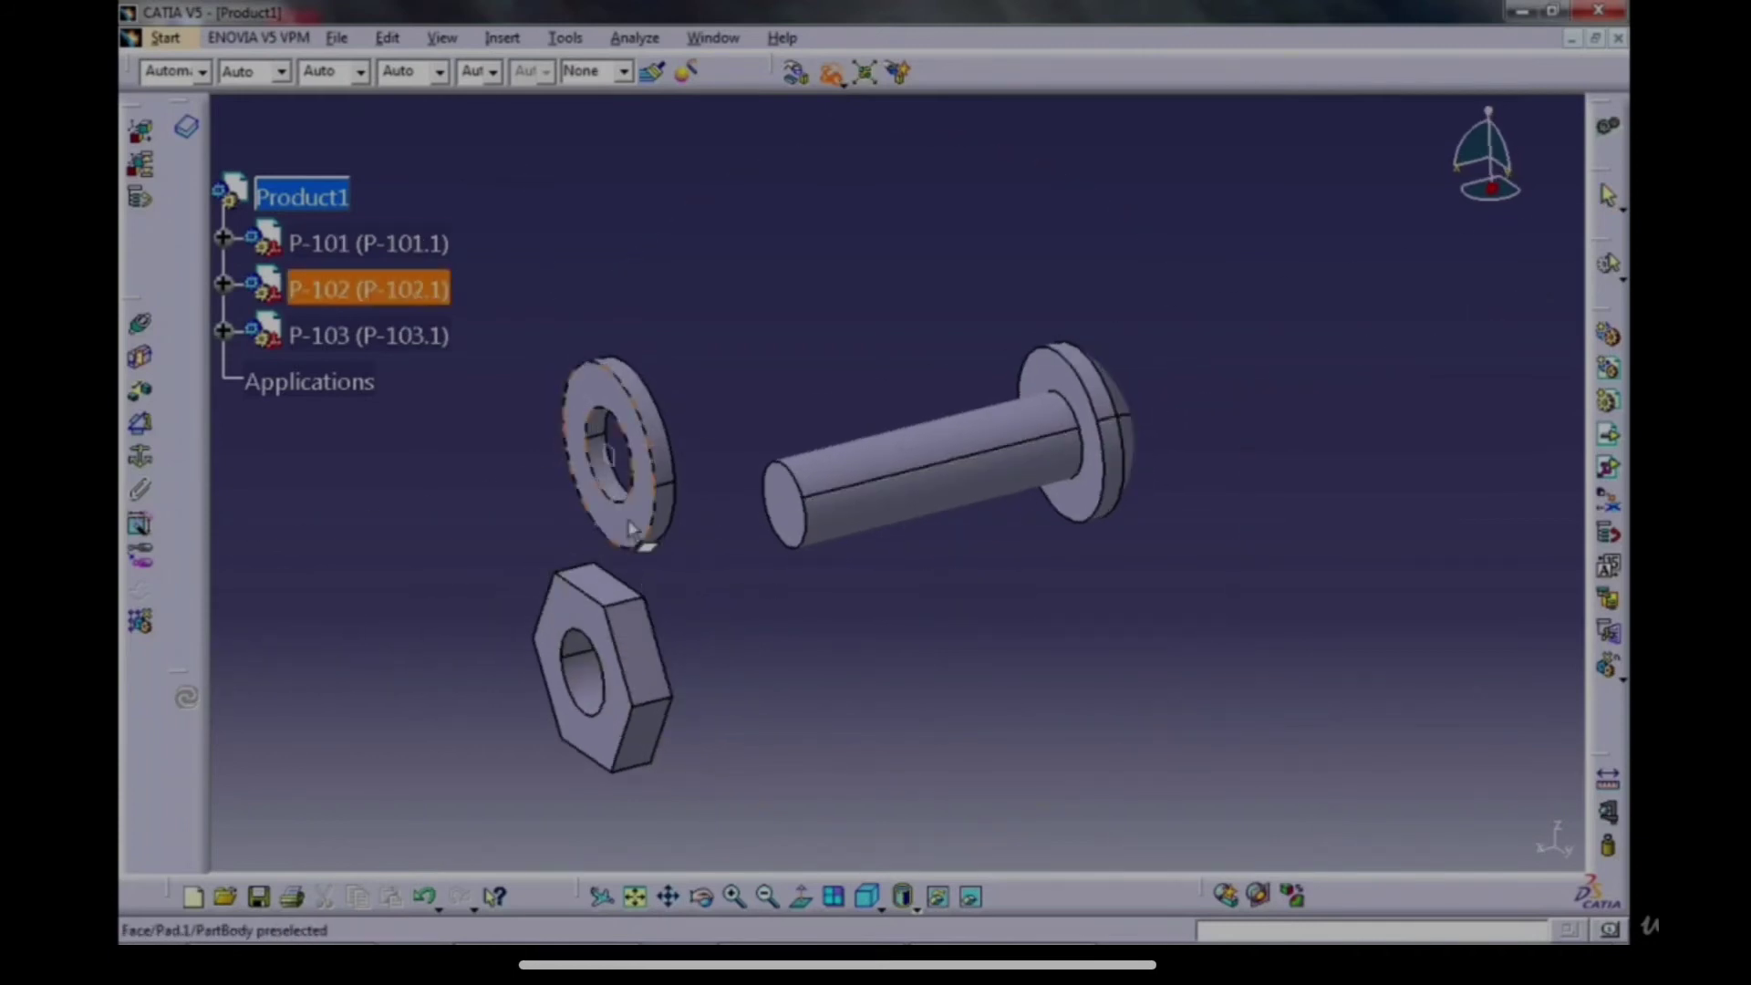
click(601, 474)
click(913, 463)
middle_drag(1014, 570, 1058, 522)
click(670, 529)
click(642, 515)
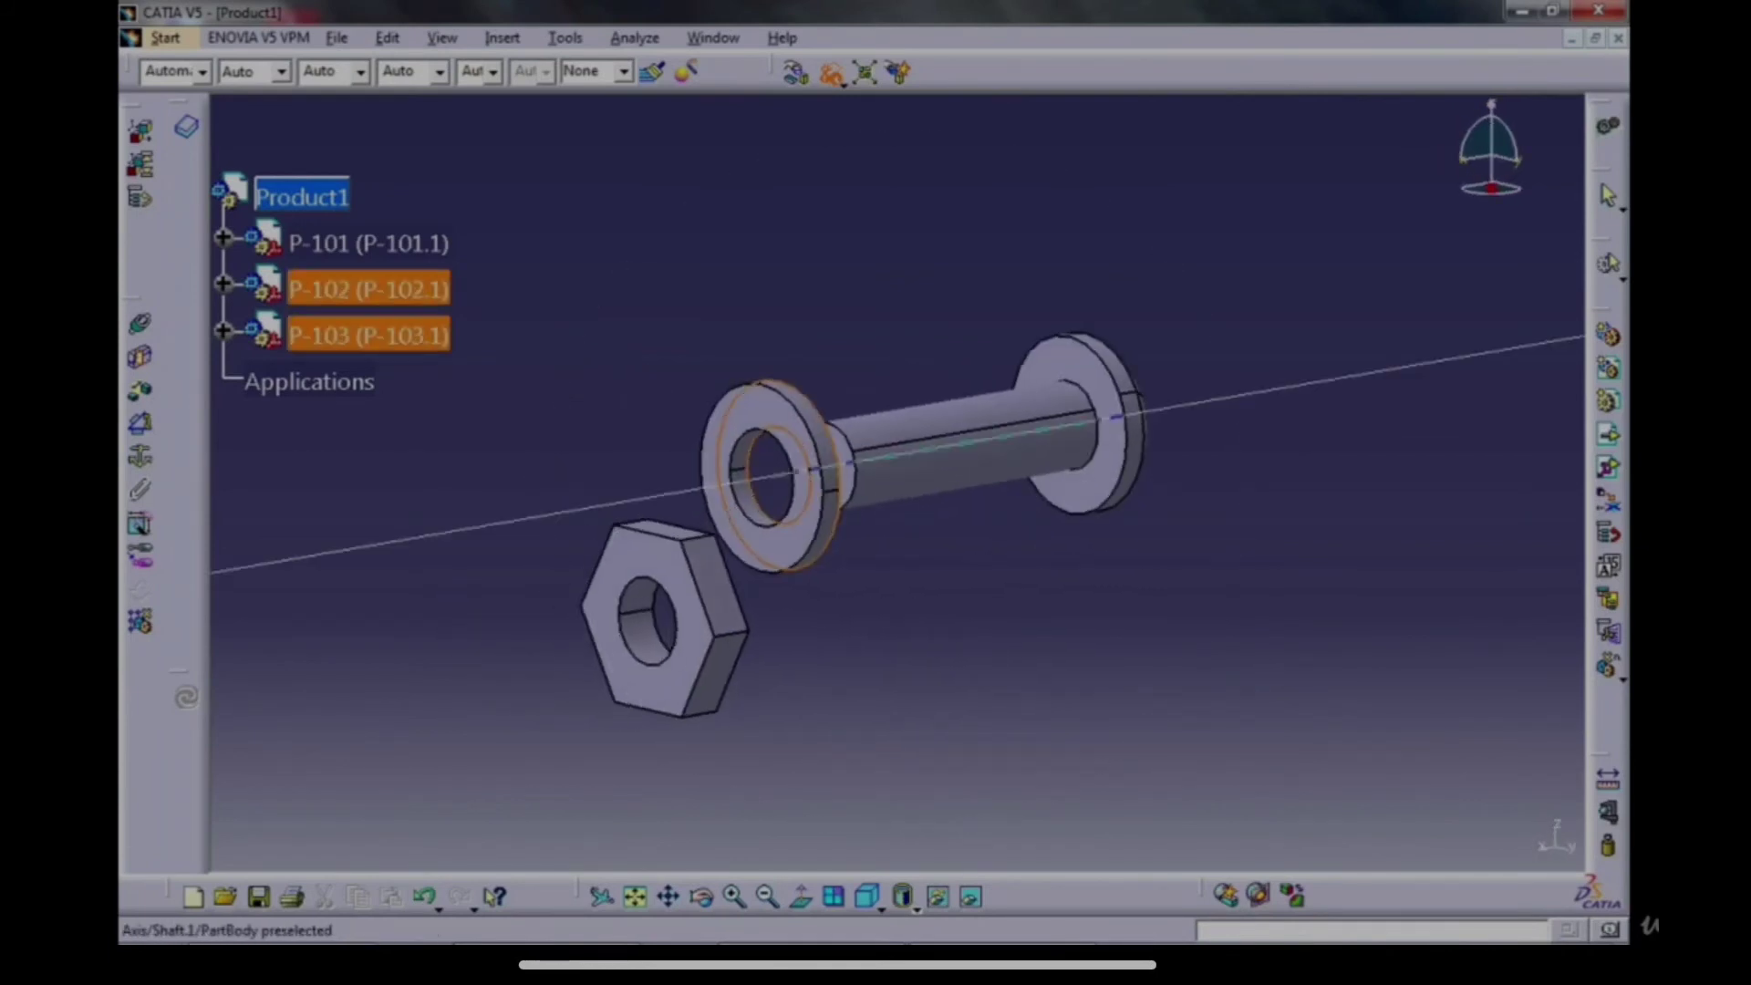
click(1071, 366)
click(956, 598)
Snap the nut's hole axis onto the bolt's axis.
middle_drag(956, 598, 1004, 450)
click(578, 515)
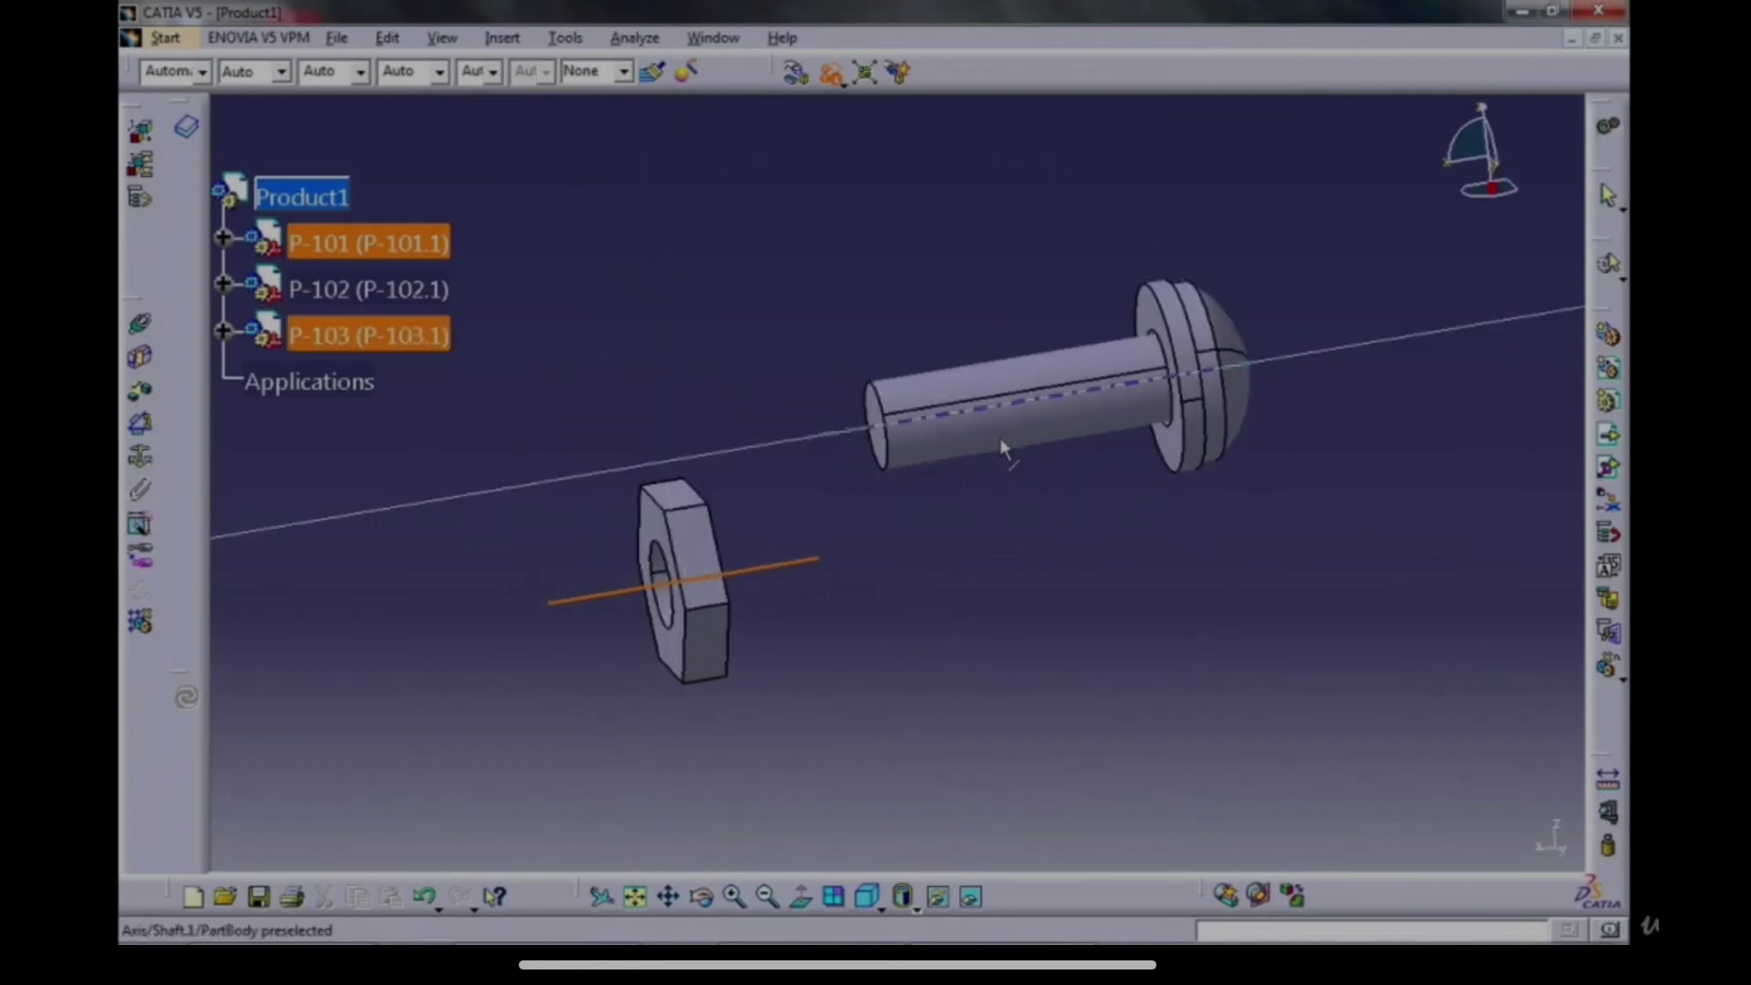
click(1004, 449)
click(948, 618)
Snap the nut's head-side face against the washer and show the assembly in isometric view.
middle_drag(947, 620, 650, 597)
click(671, 463)
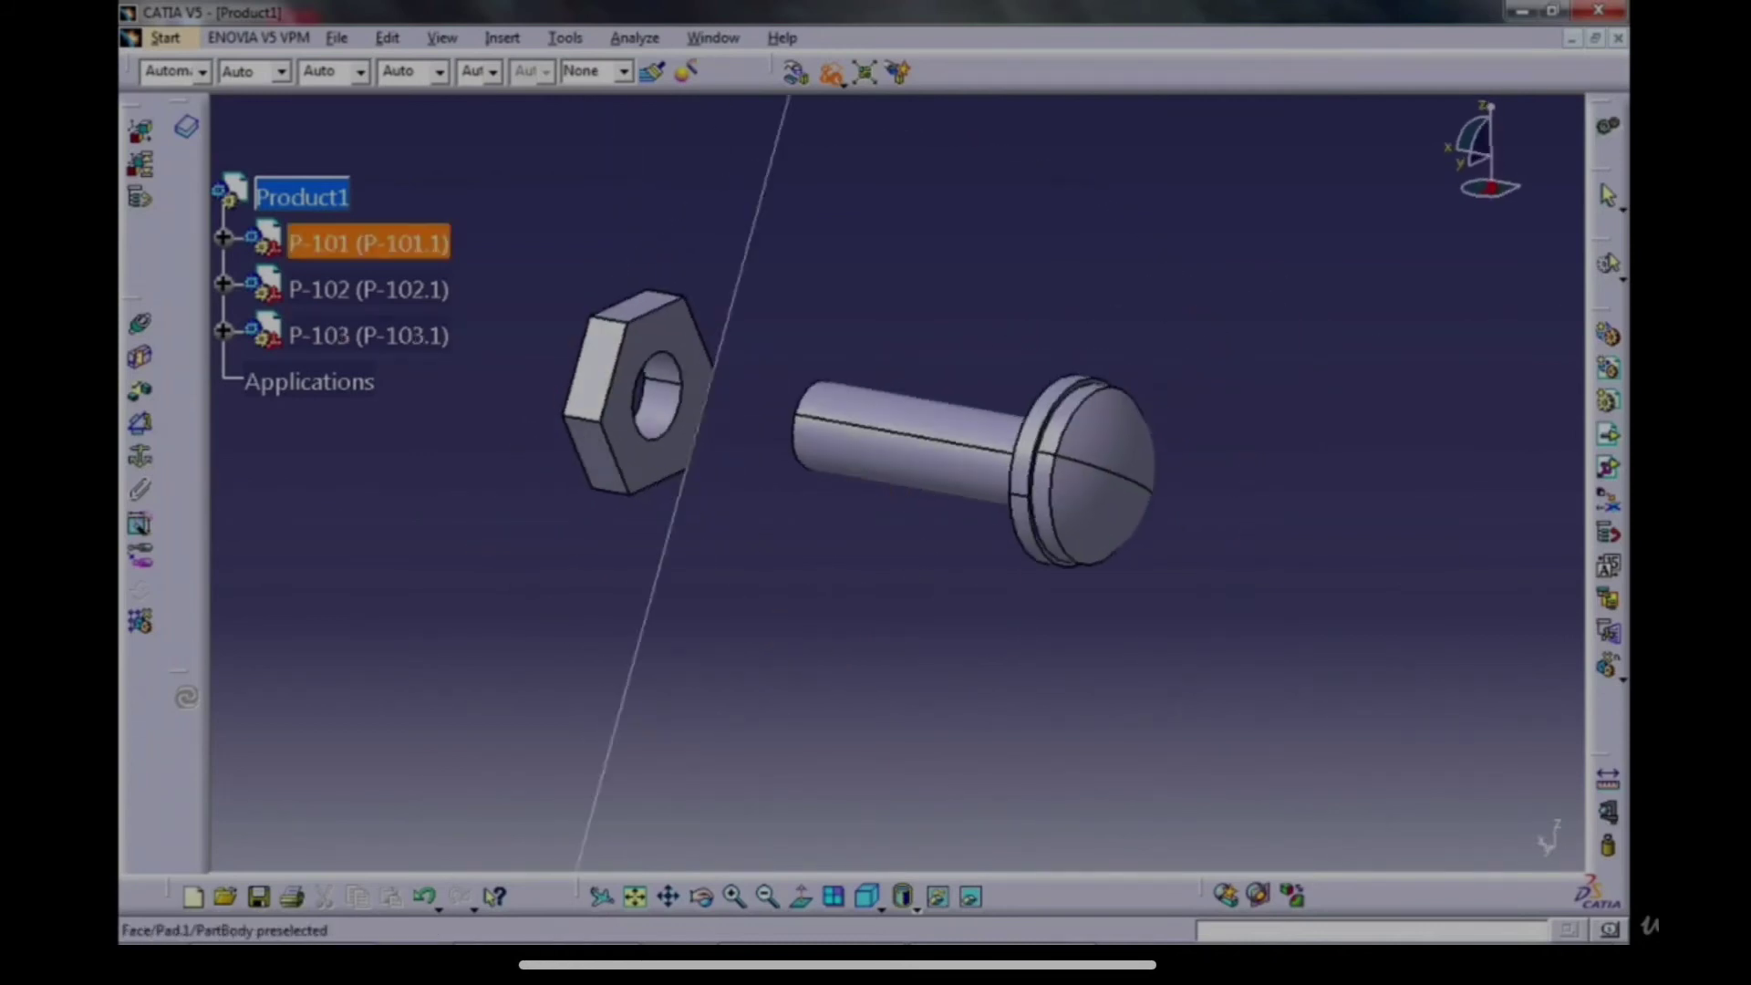
middle_drag(743, 542, 1160, 532)
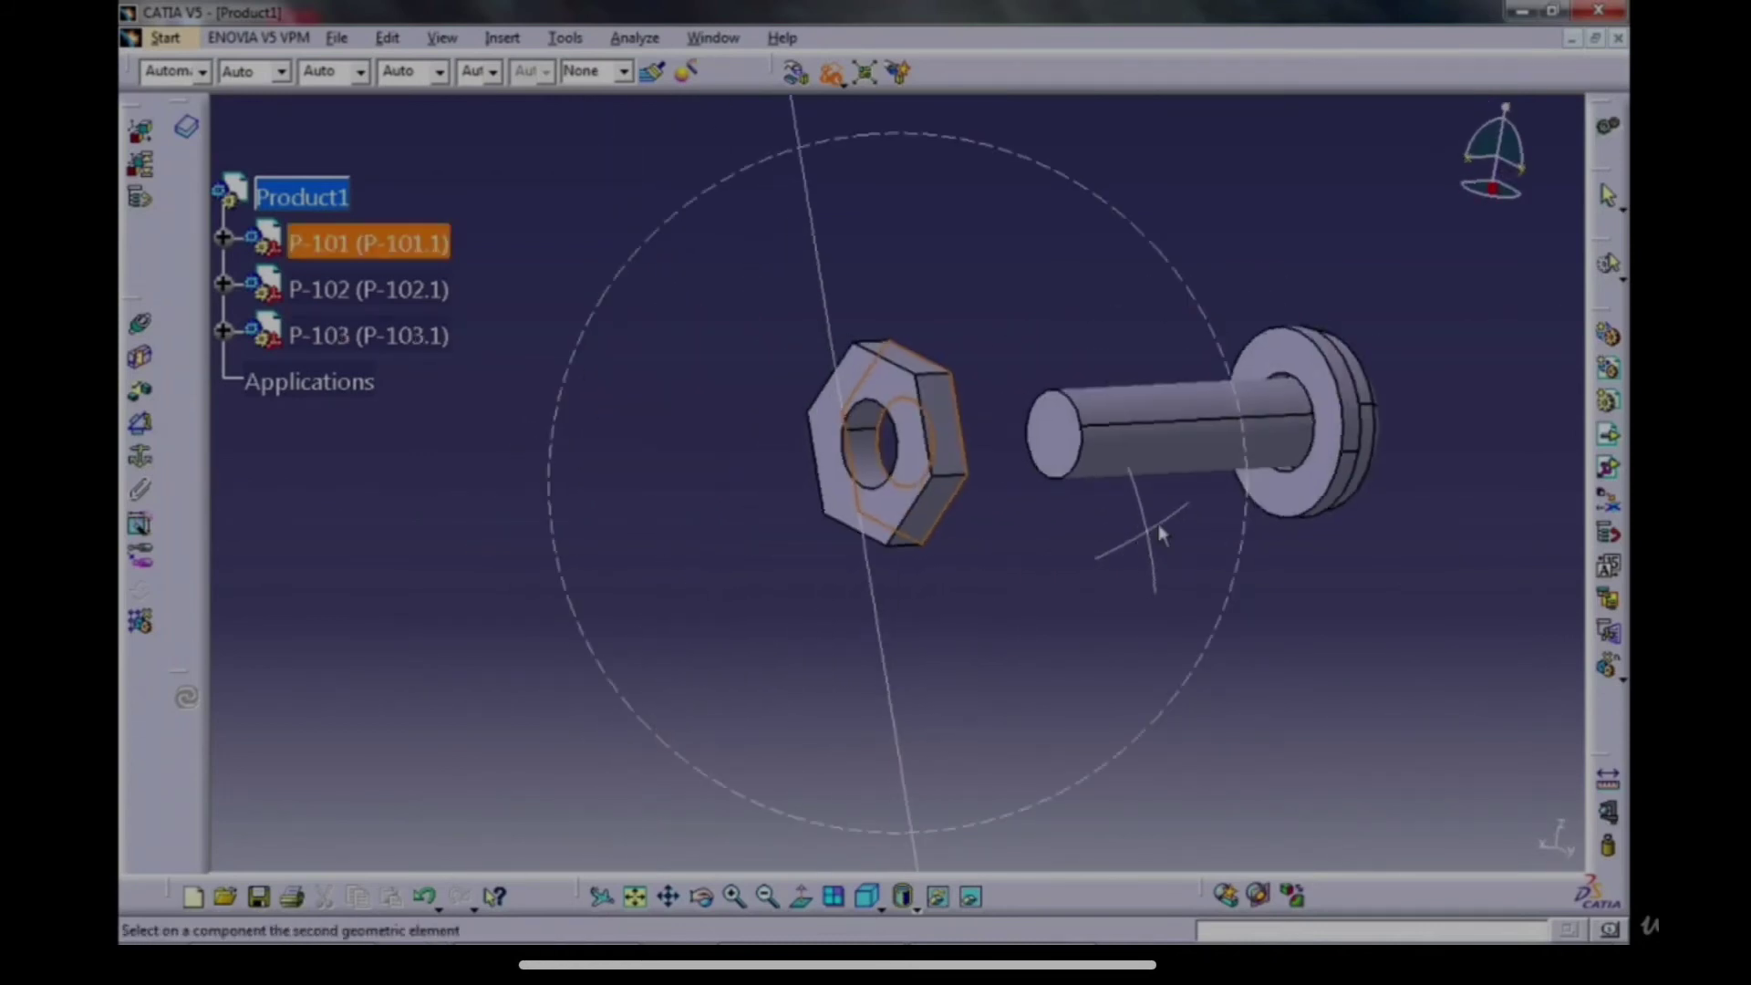
click(1276, 352)
click(1019, 303)
middle_drag(1075, 445, 912, 583)
click(866, 897)
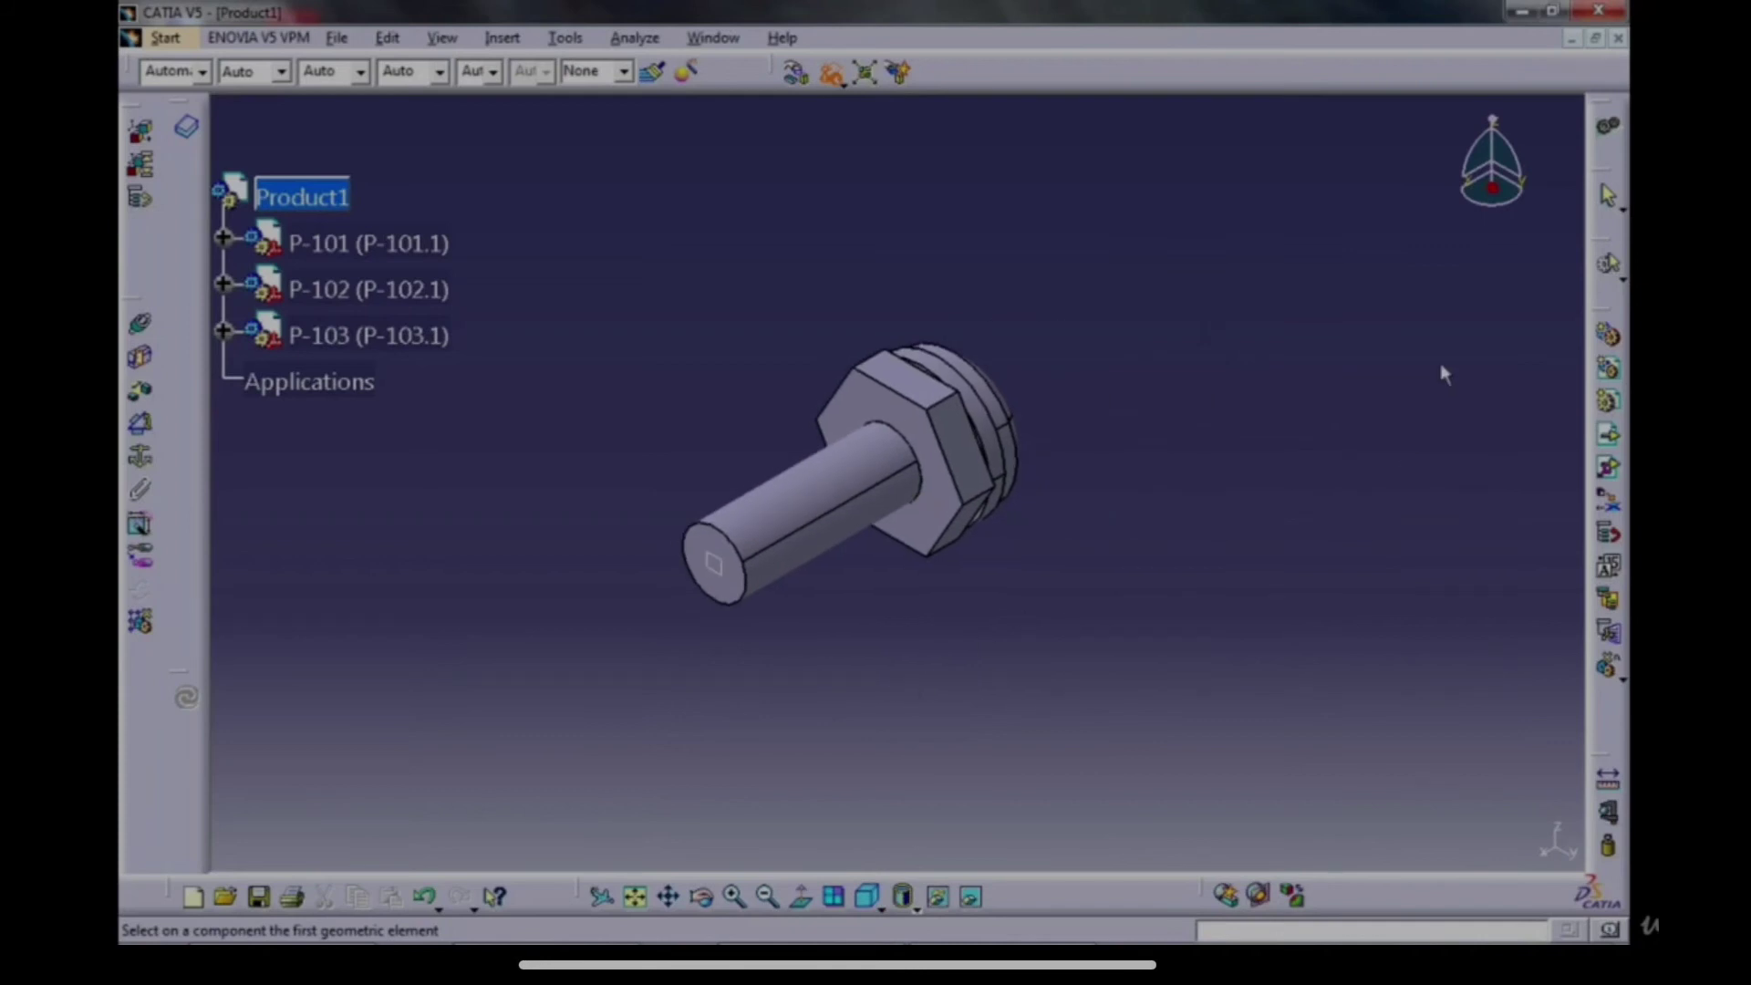
Activate P-103 for editing within the assembly and start a sketch on its zx plane.
middle_drag(1021, 616, 635, 465)
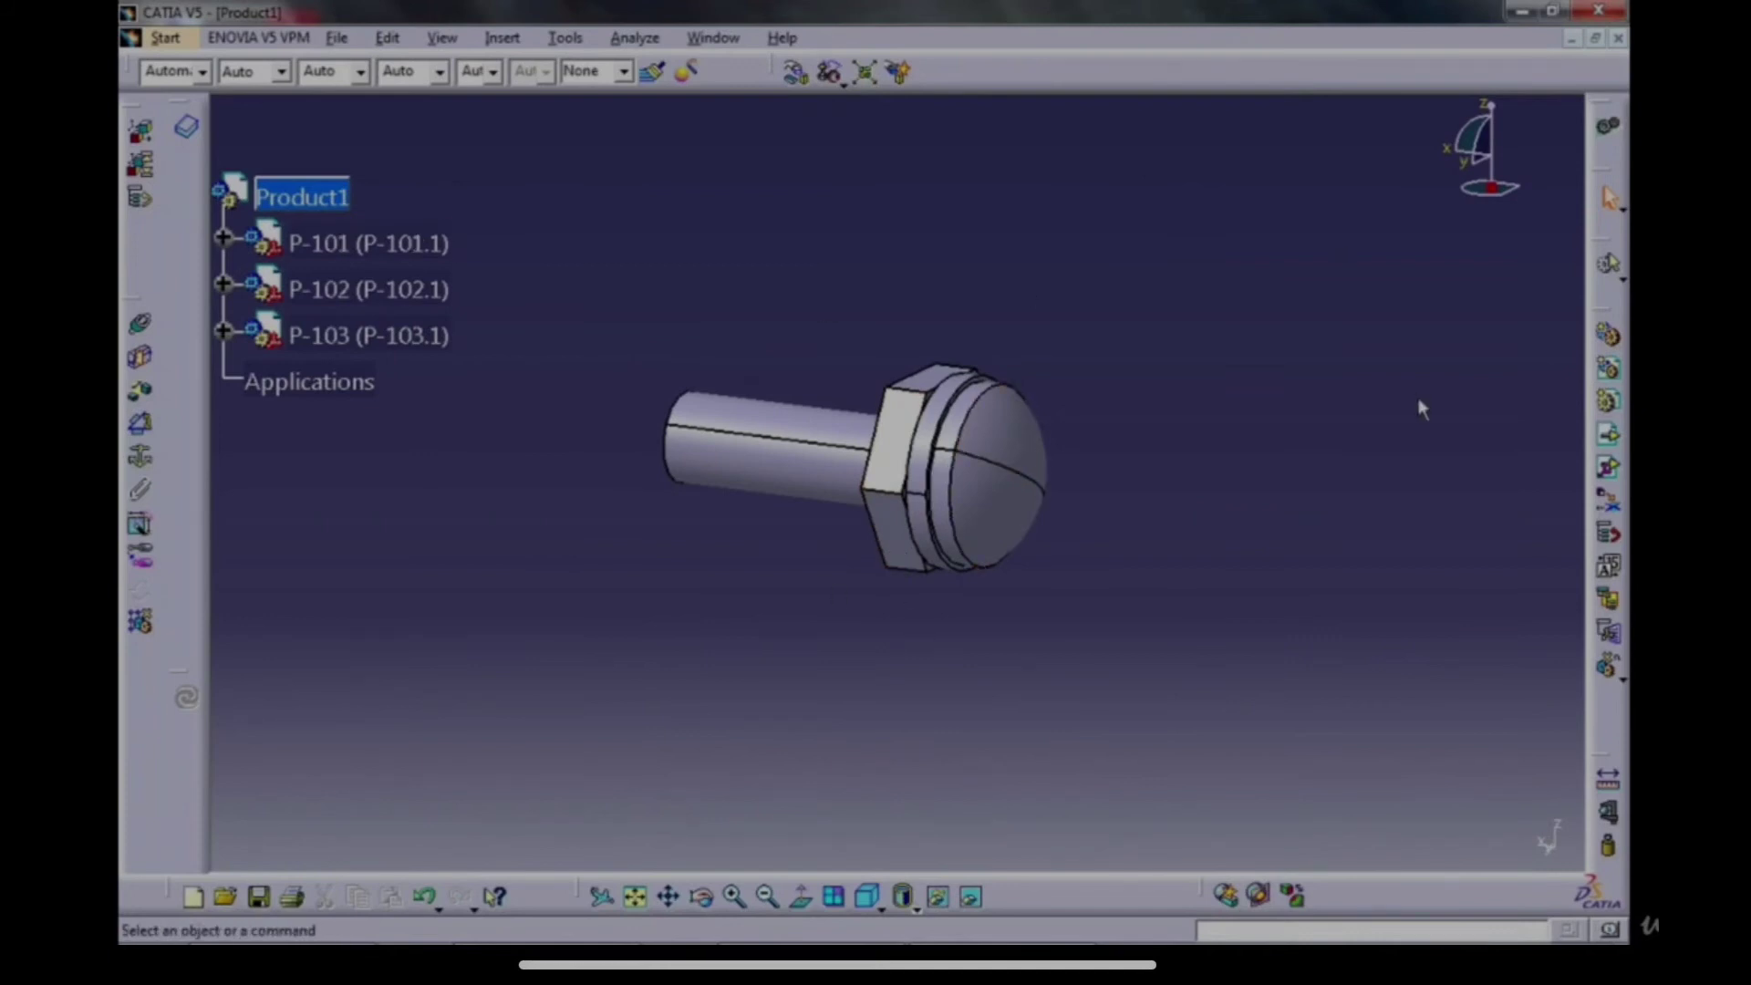
middle_drag(1195, 576, 1016, 547)
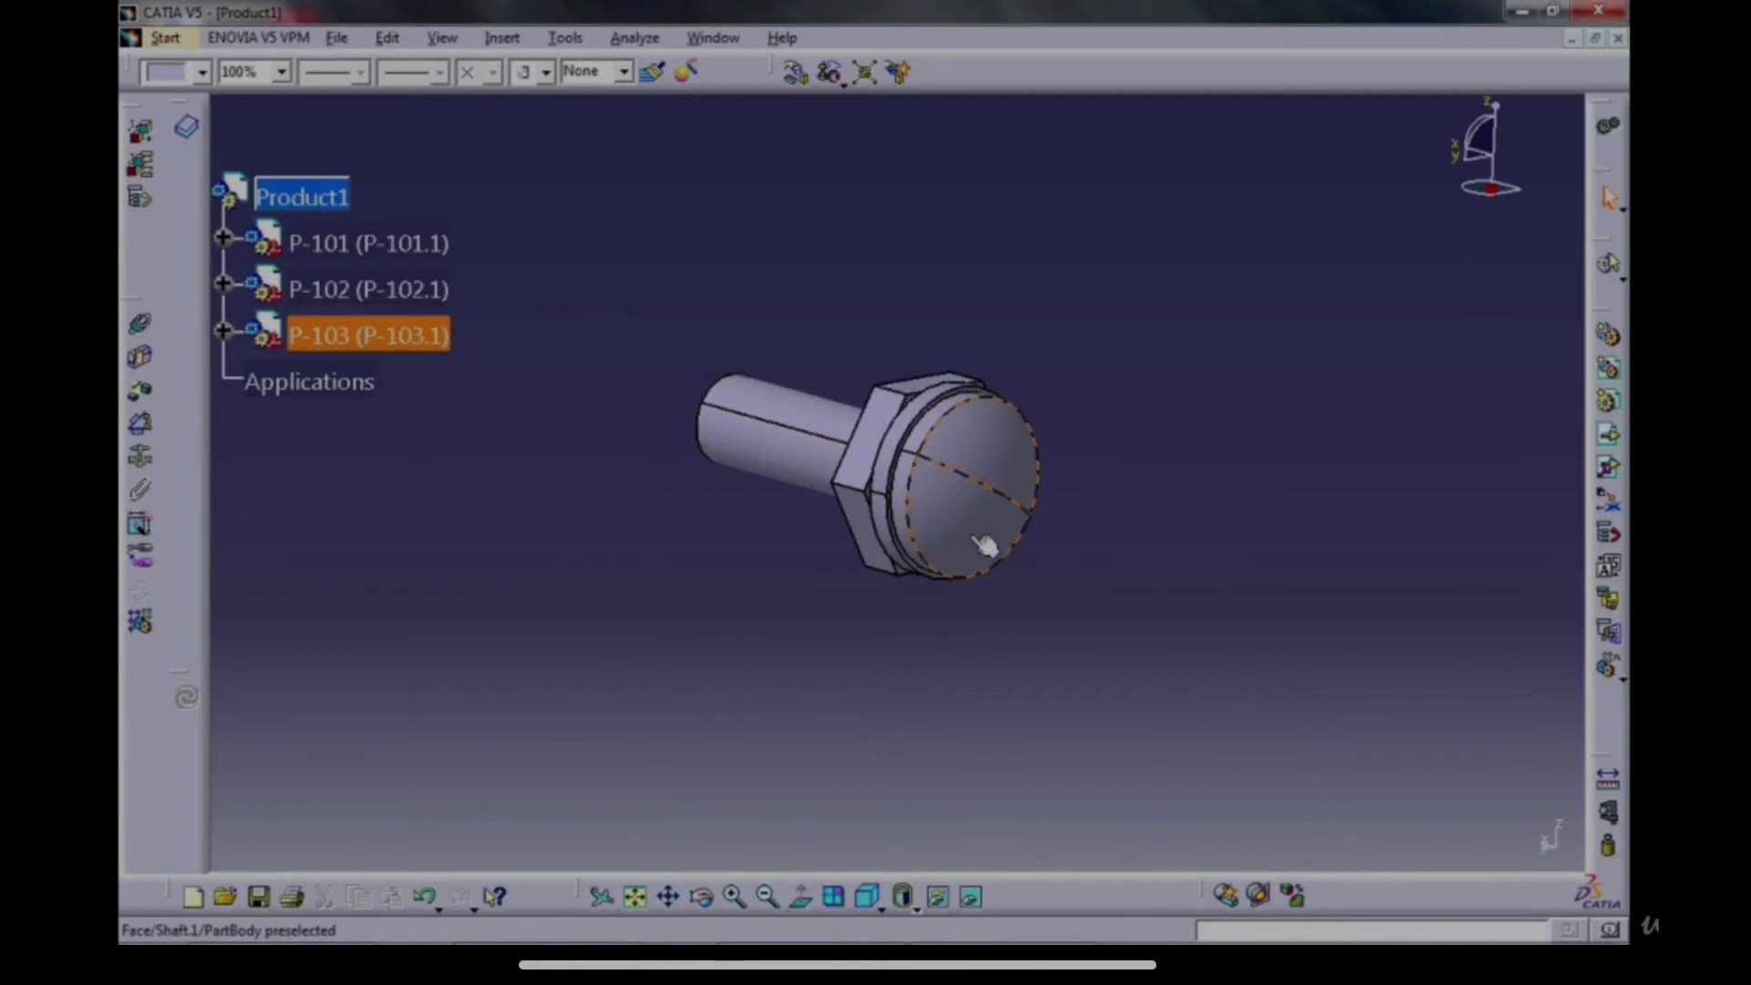
click(223, 330)
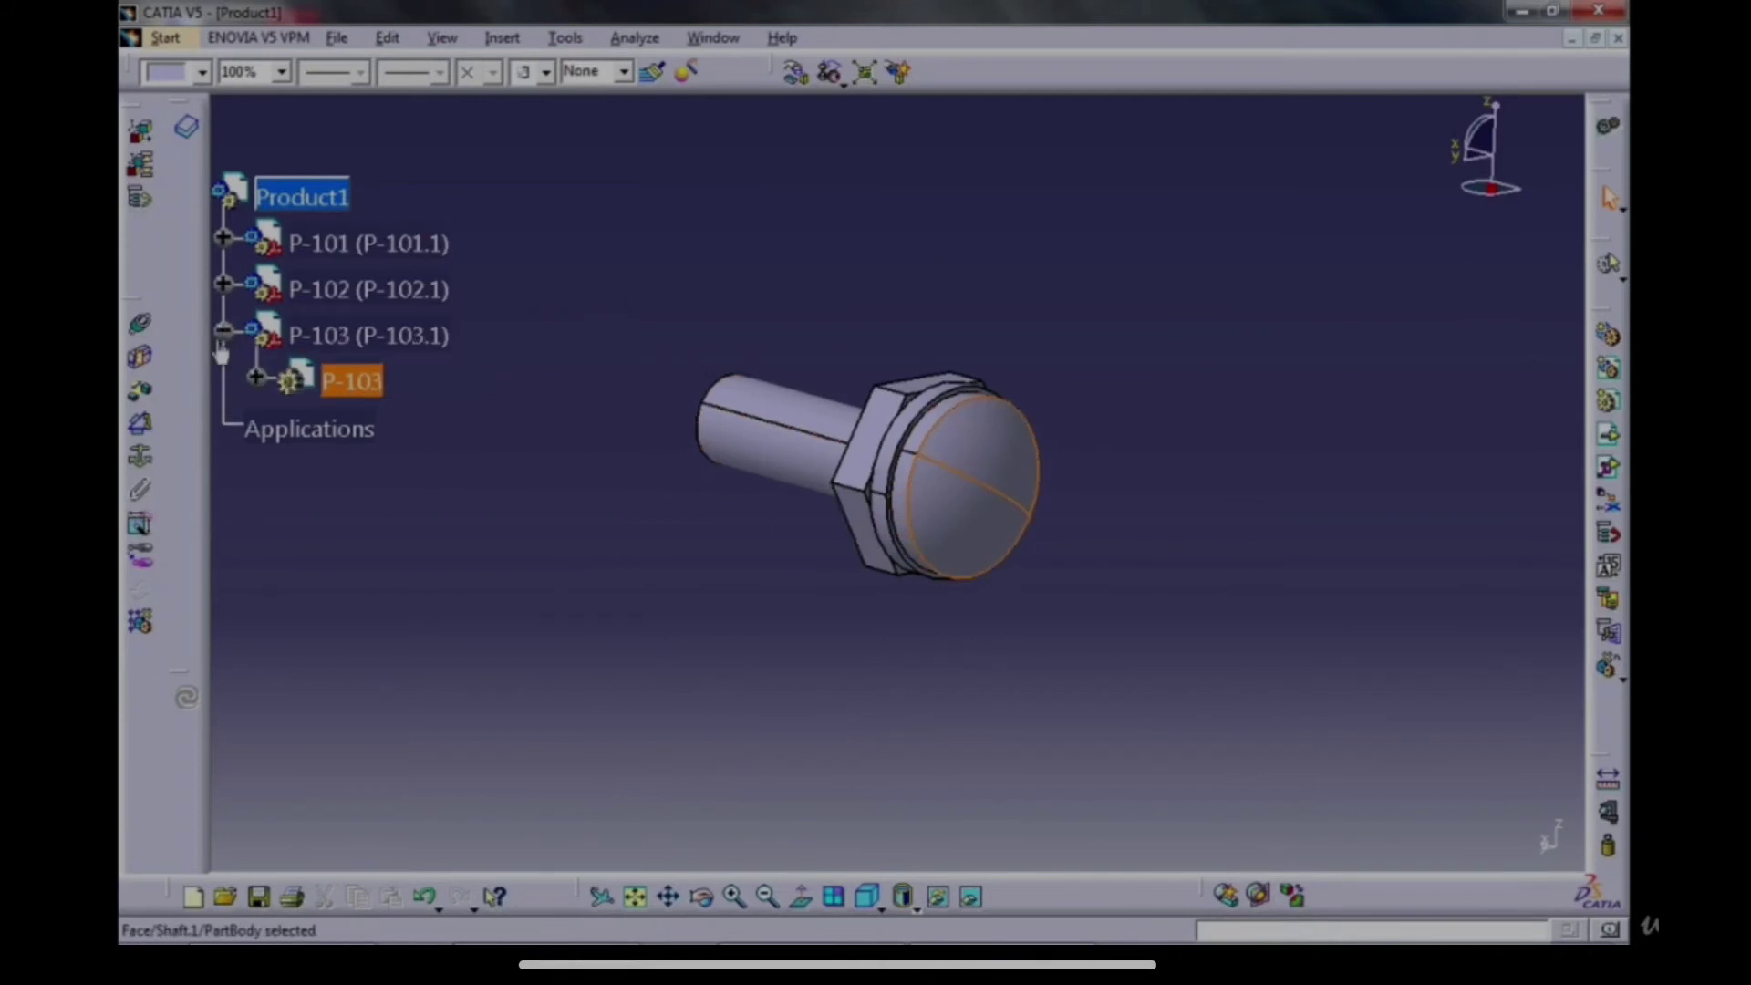
click(255, 378)
double_click(401, 567)
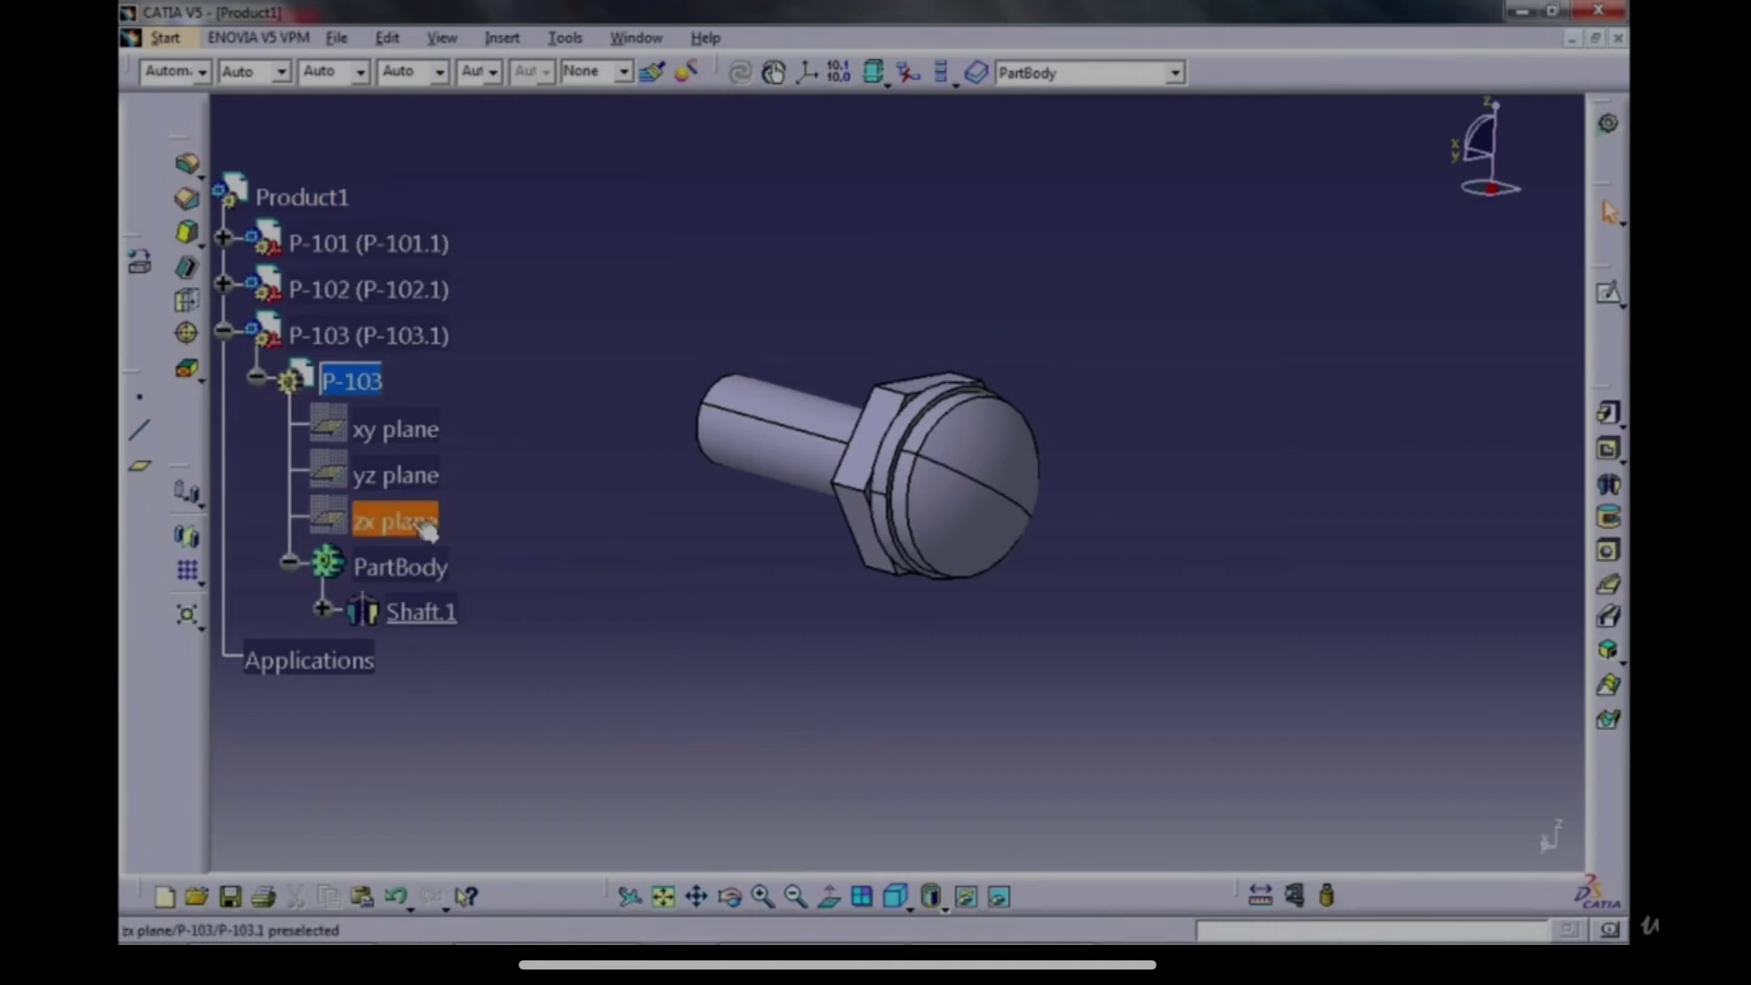
click(1608, 293)
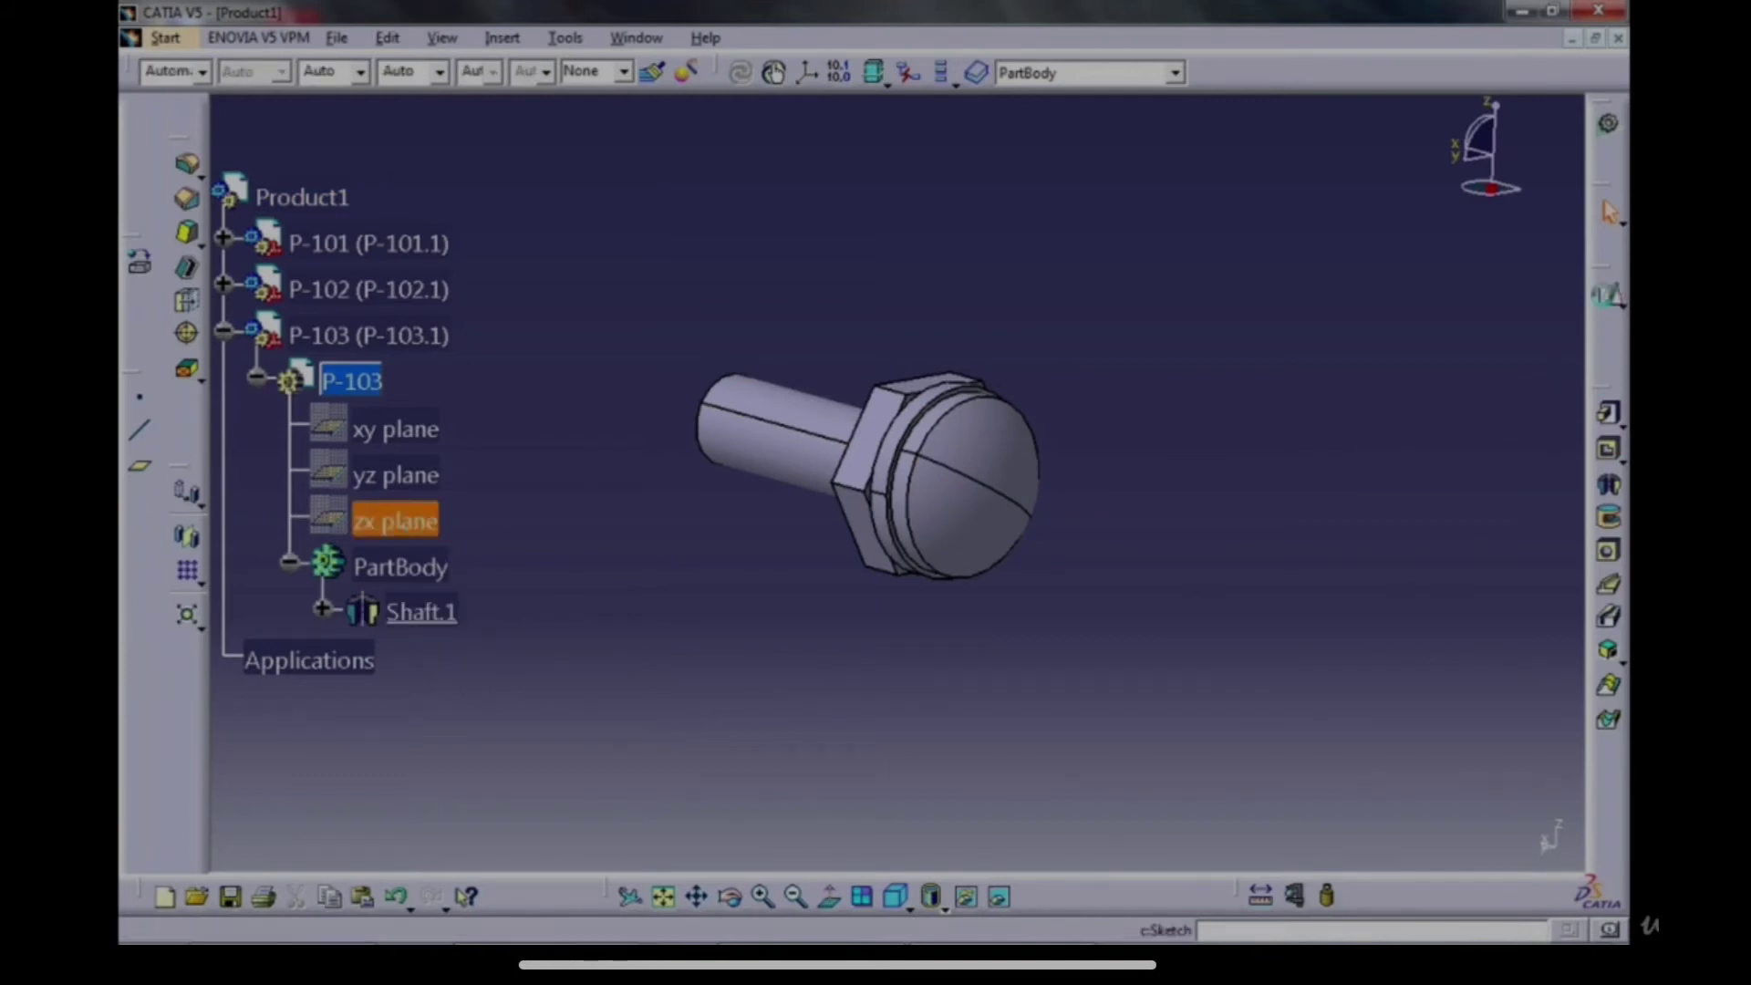
Sketch a centered rectangle on the horizontal axis inside the domed head, with one side on the vertical axis.
mouse_move(1100, 583)
middle_down()
mouse_move(972, 593)
mouse_move(994, 454)
middle_up()
middle_drag(1240, 474, 1279, 536)
click(1623, 419)
click(1622, 384)
click(1622, 384)
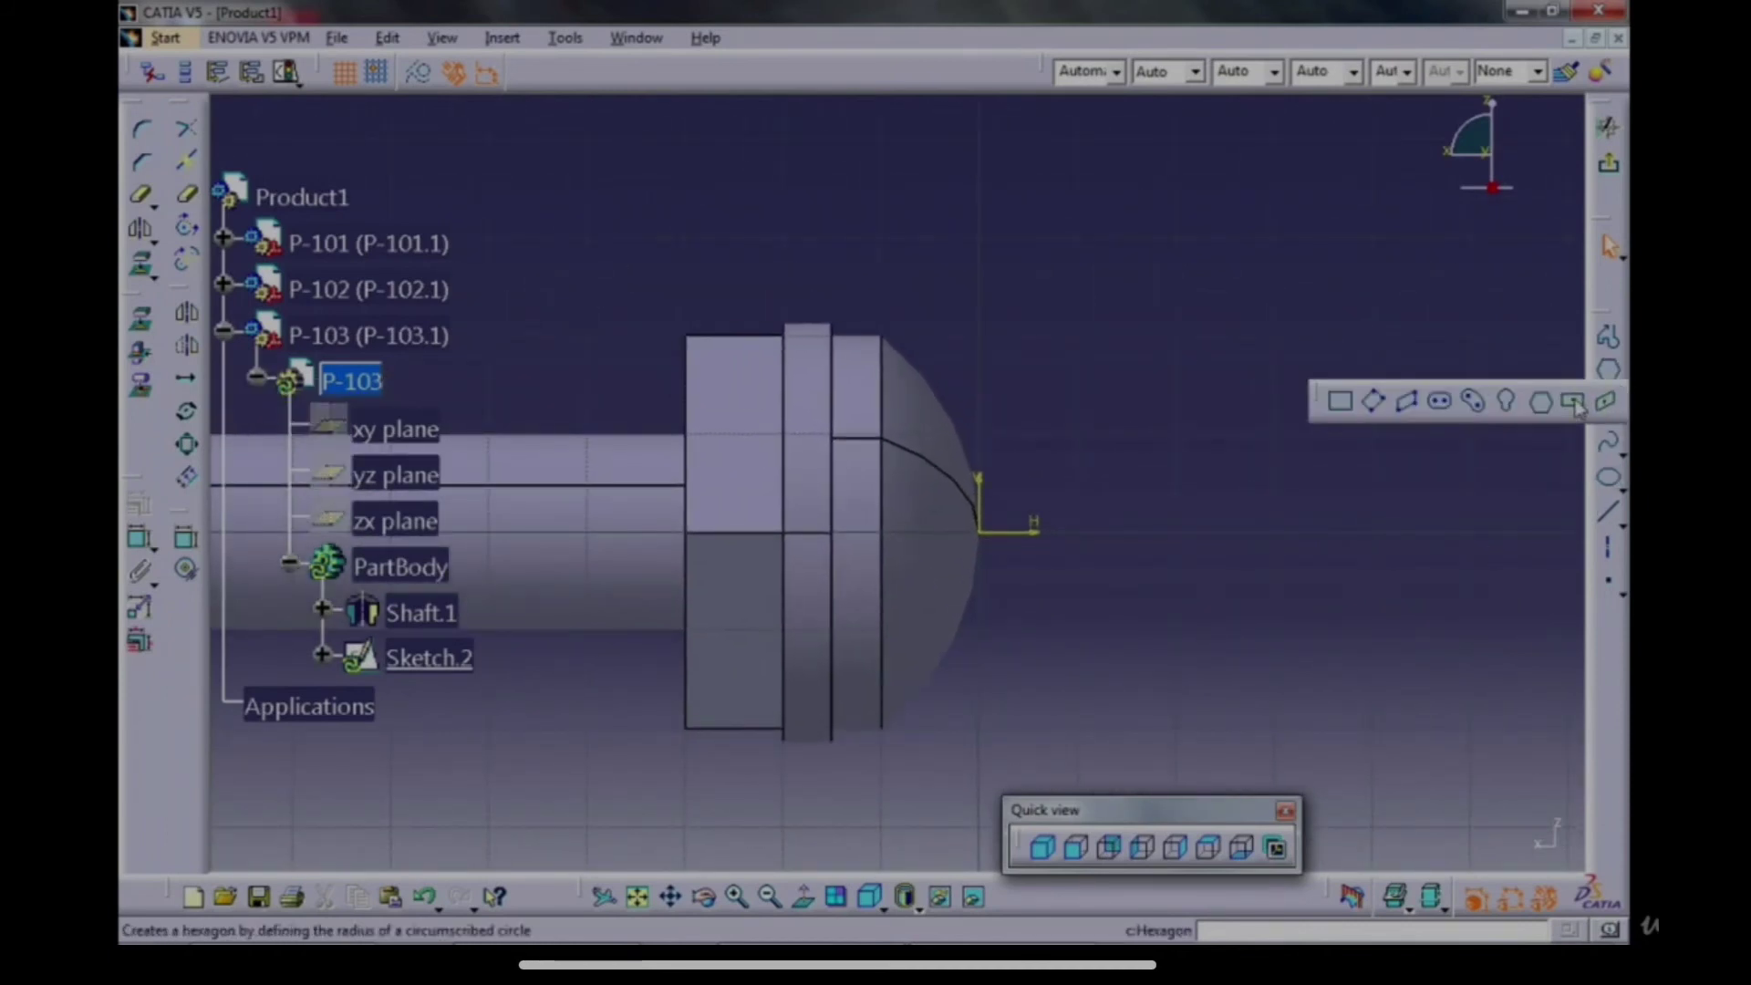
click(1573, 402)
click(931, 532)
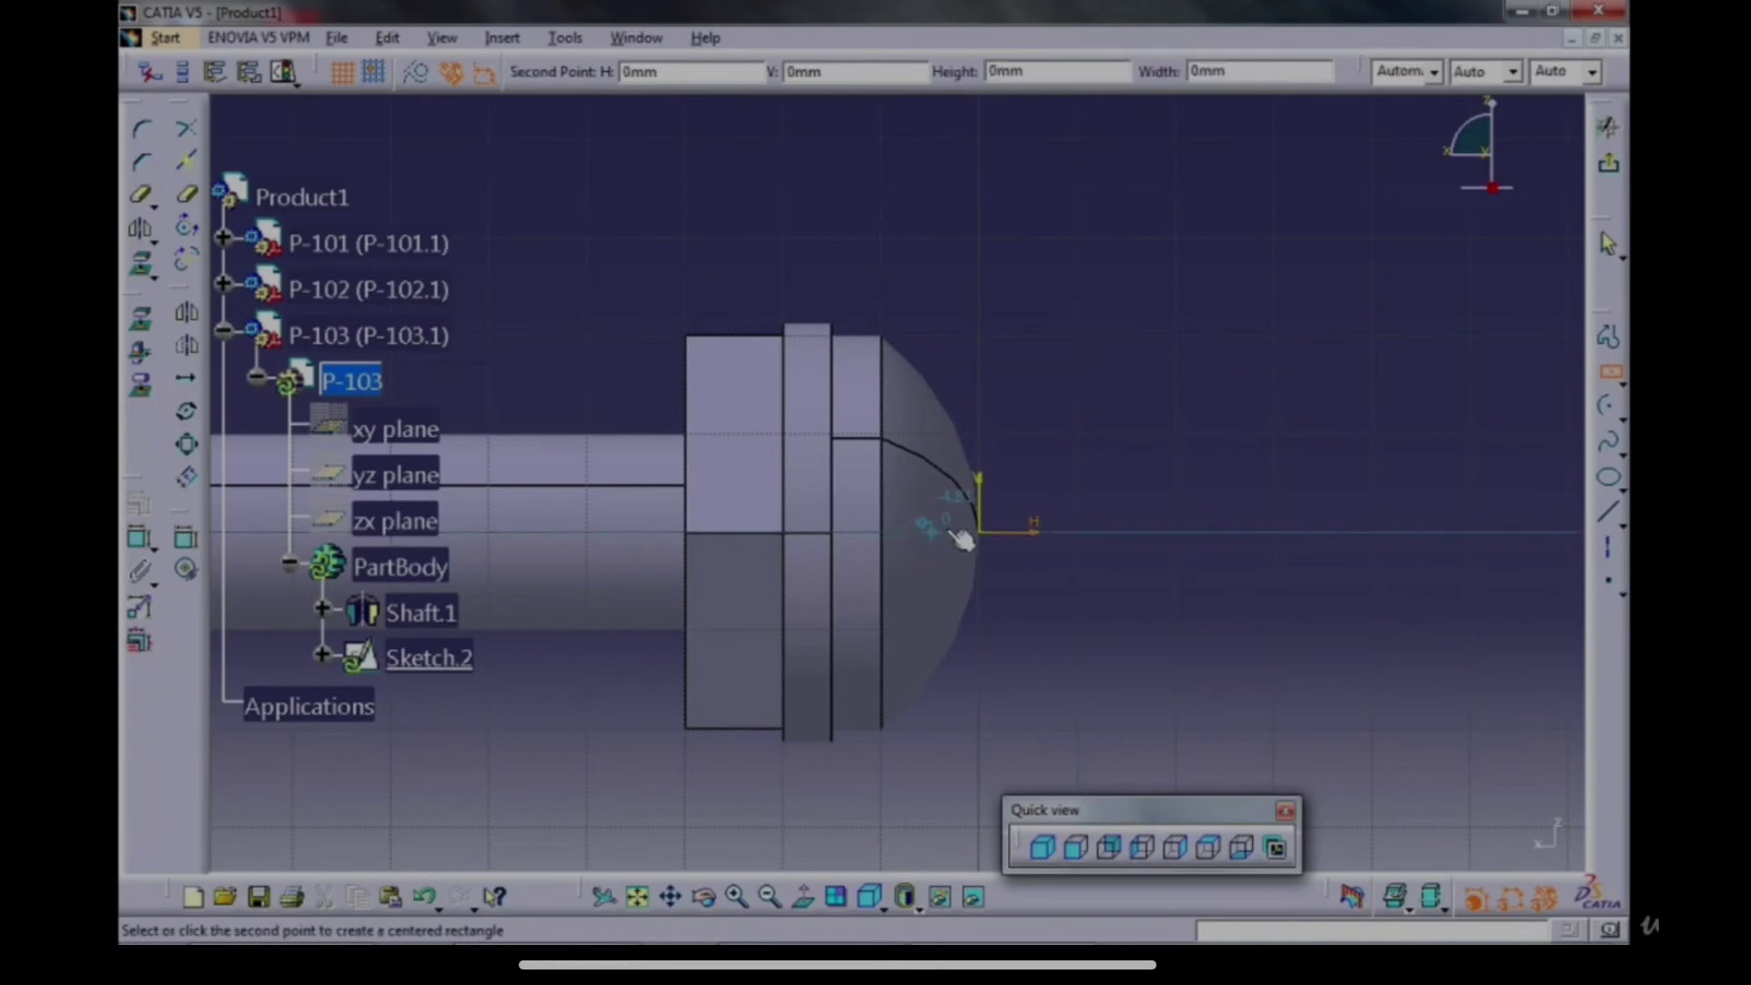
click(980, 506)
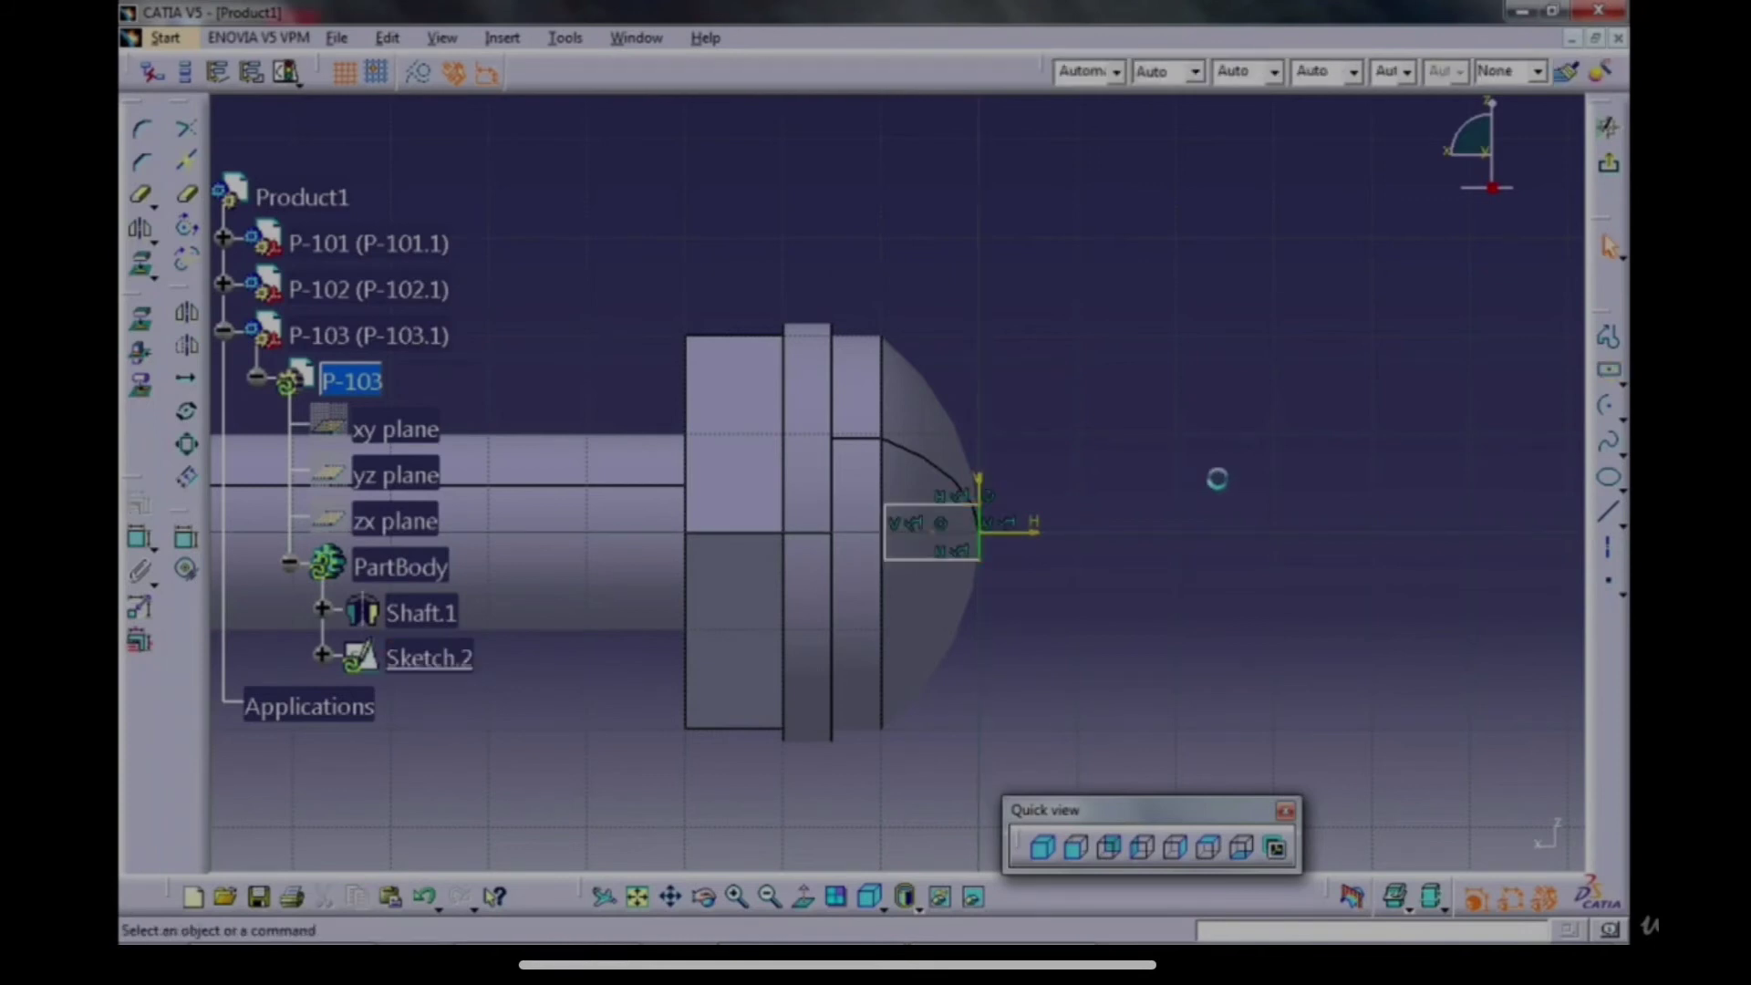
Constrain the rectangle's inner vertical side to coincide with the flat base edge of the bolt's domed head.
click(139, 504)
click(185, 533)
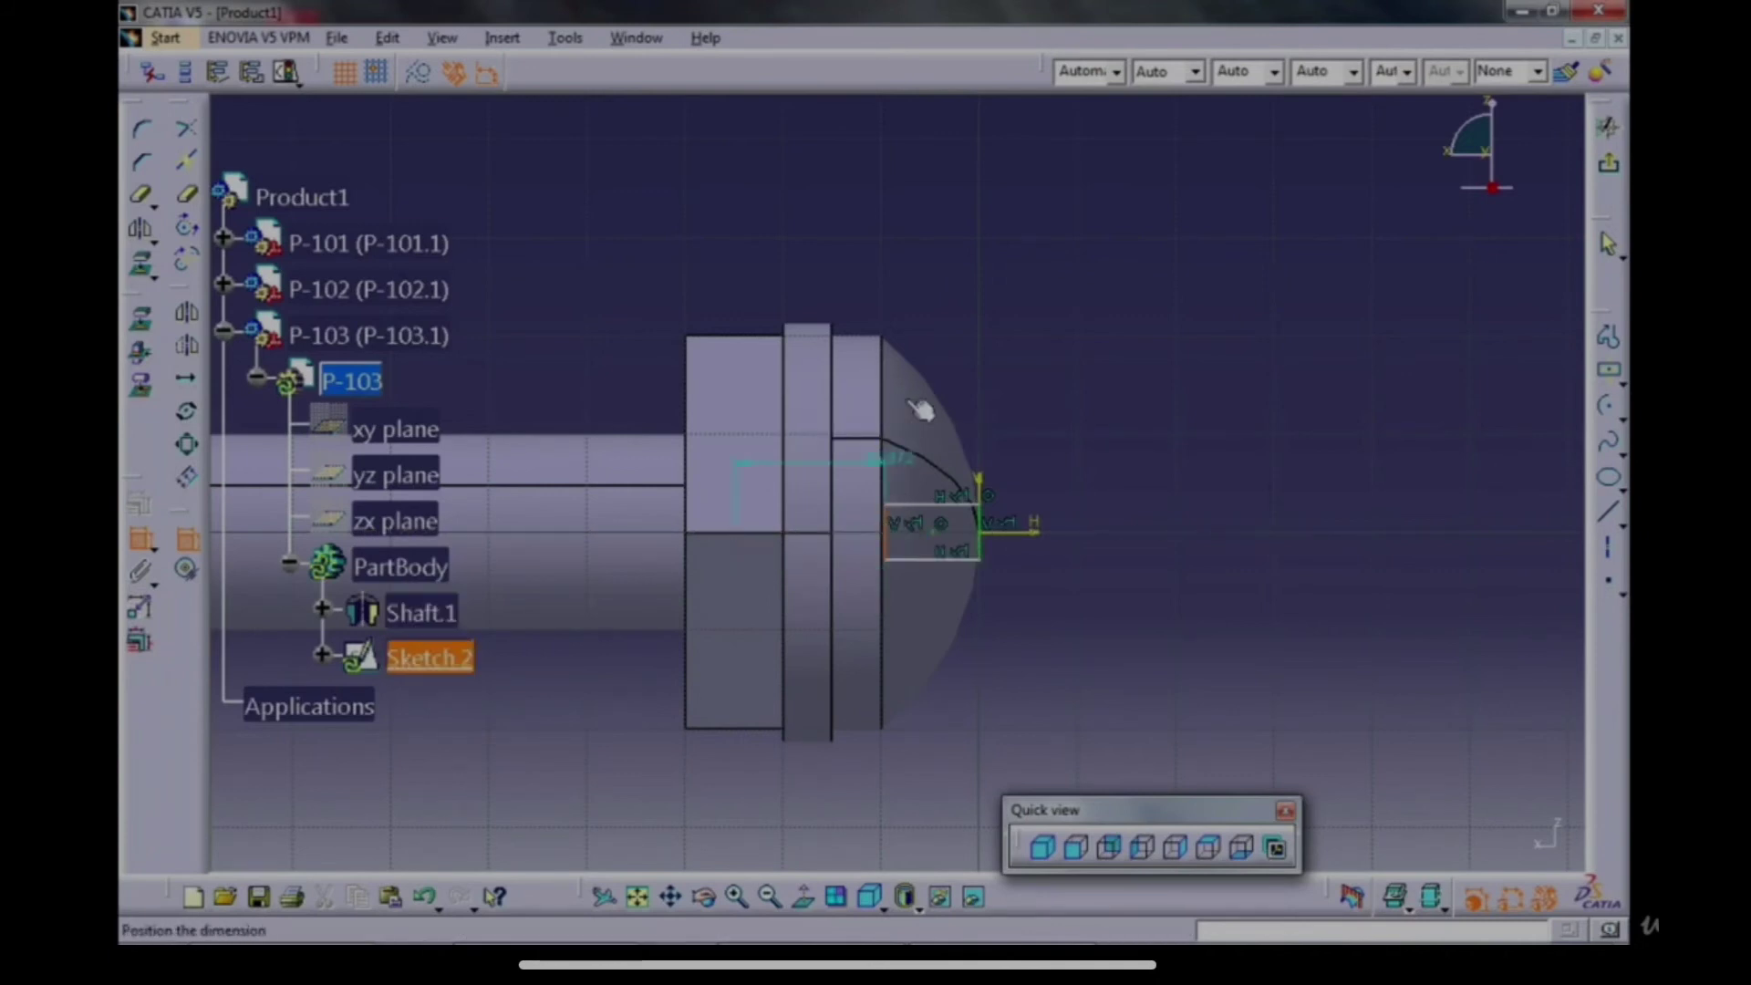
click(191, 542)
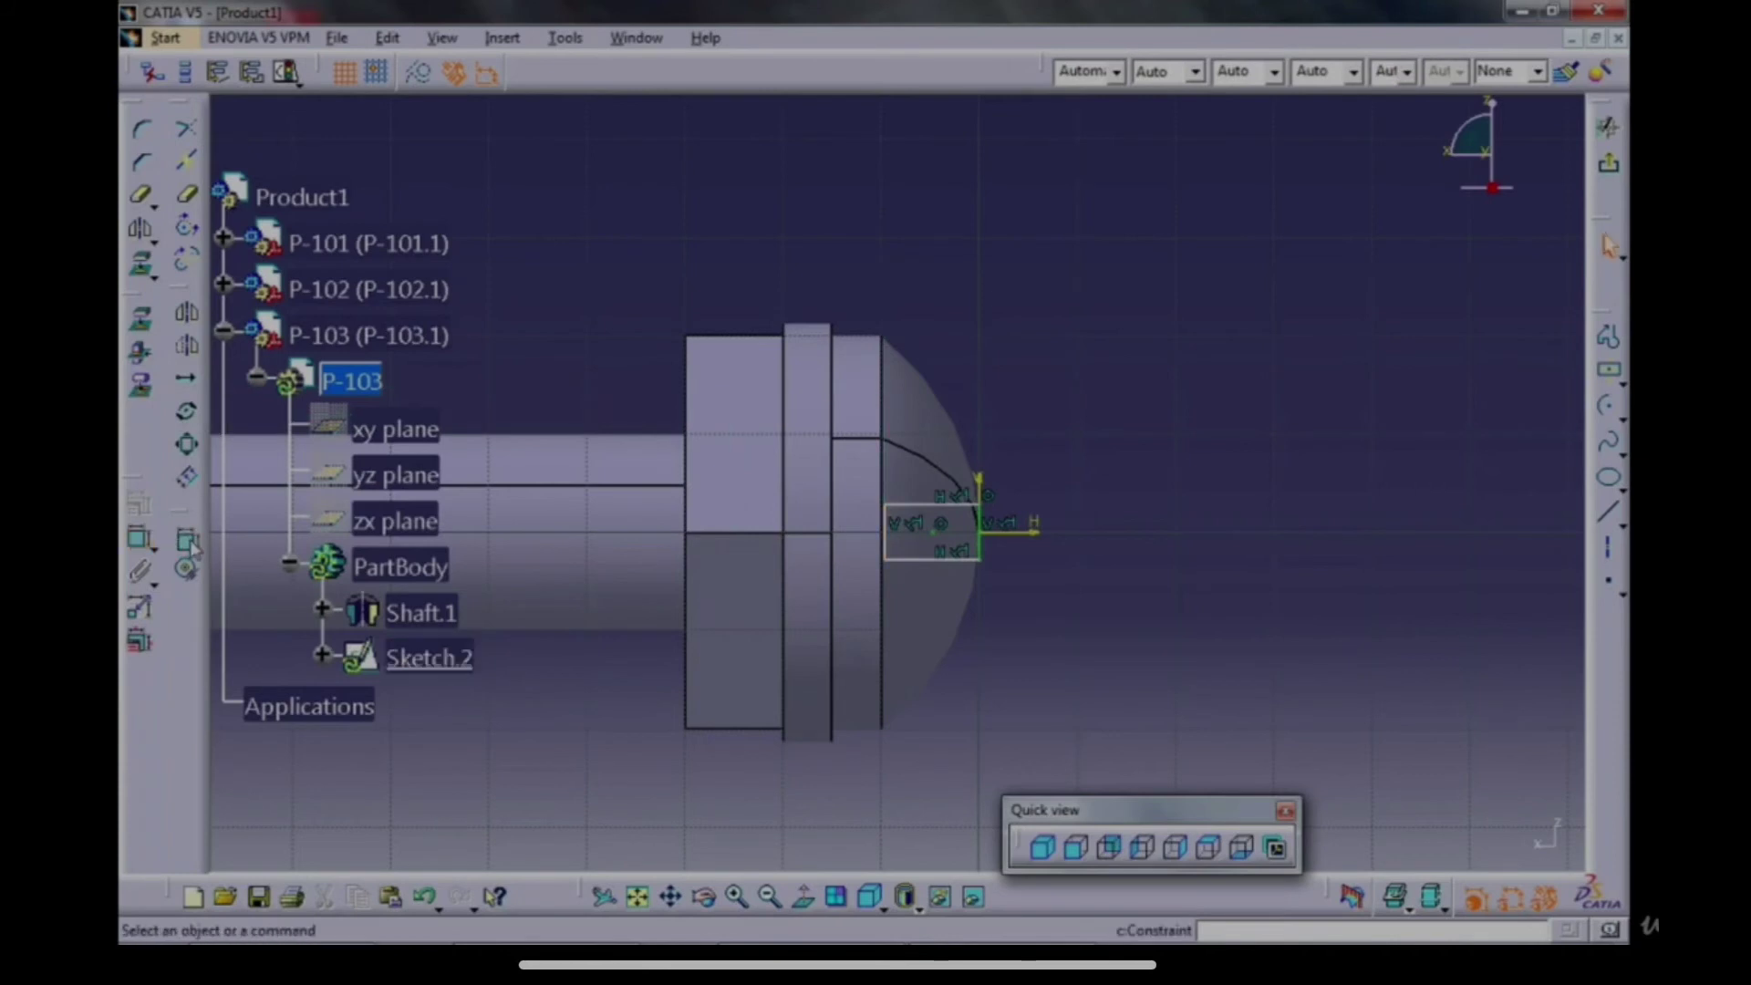
click(887, 543)
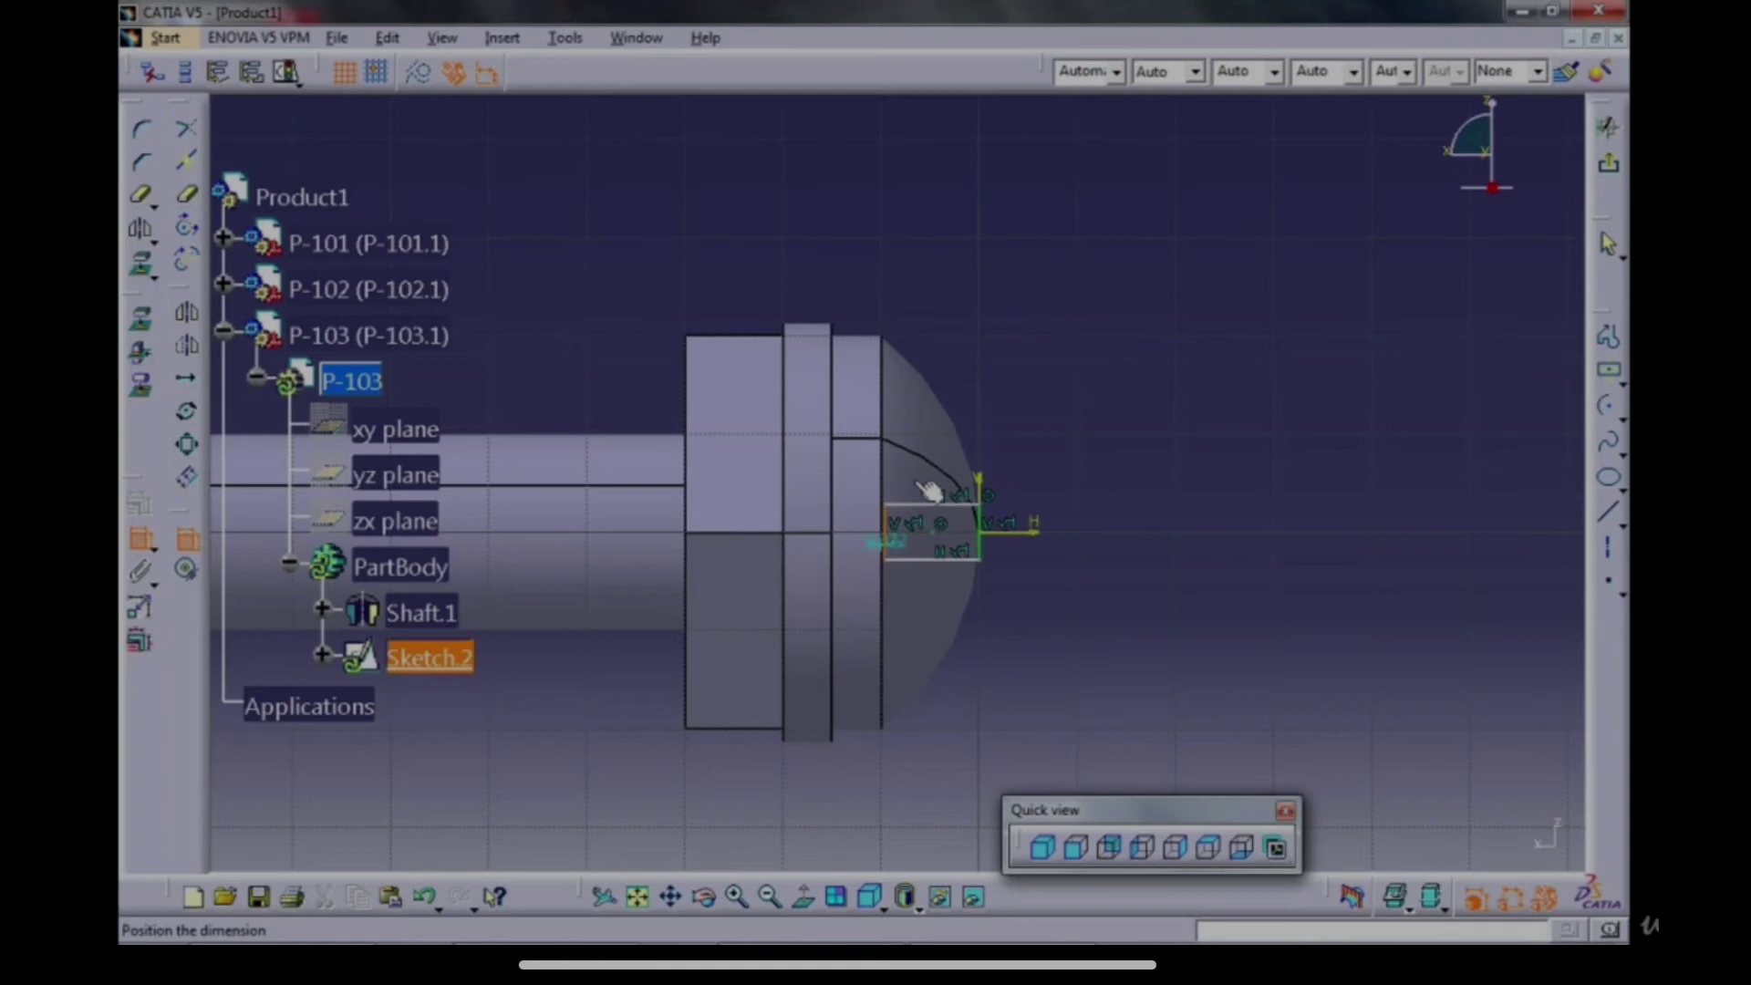
right_click(982, 401)
click(1121, 551)
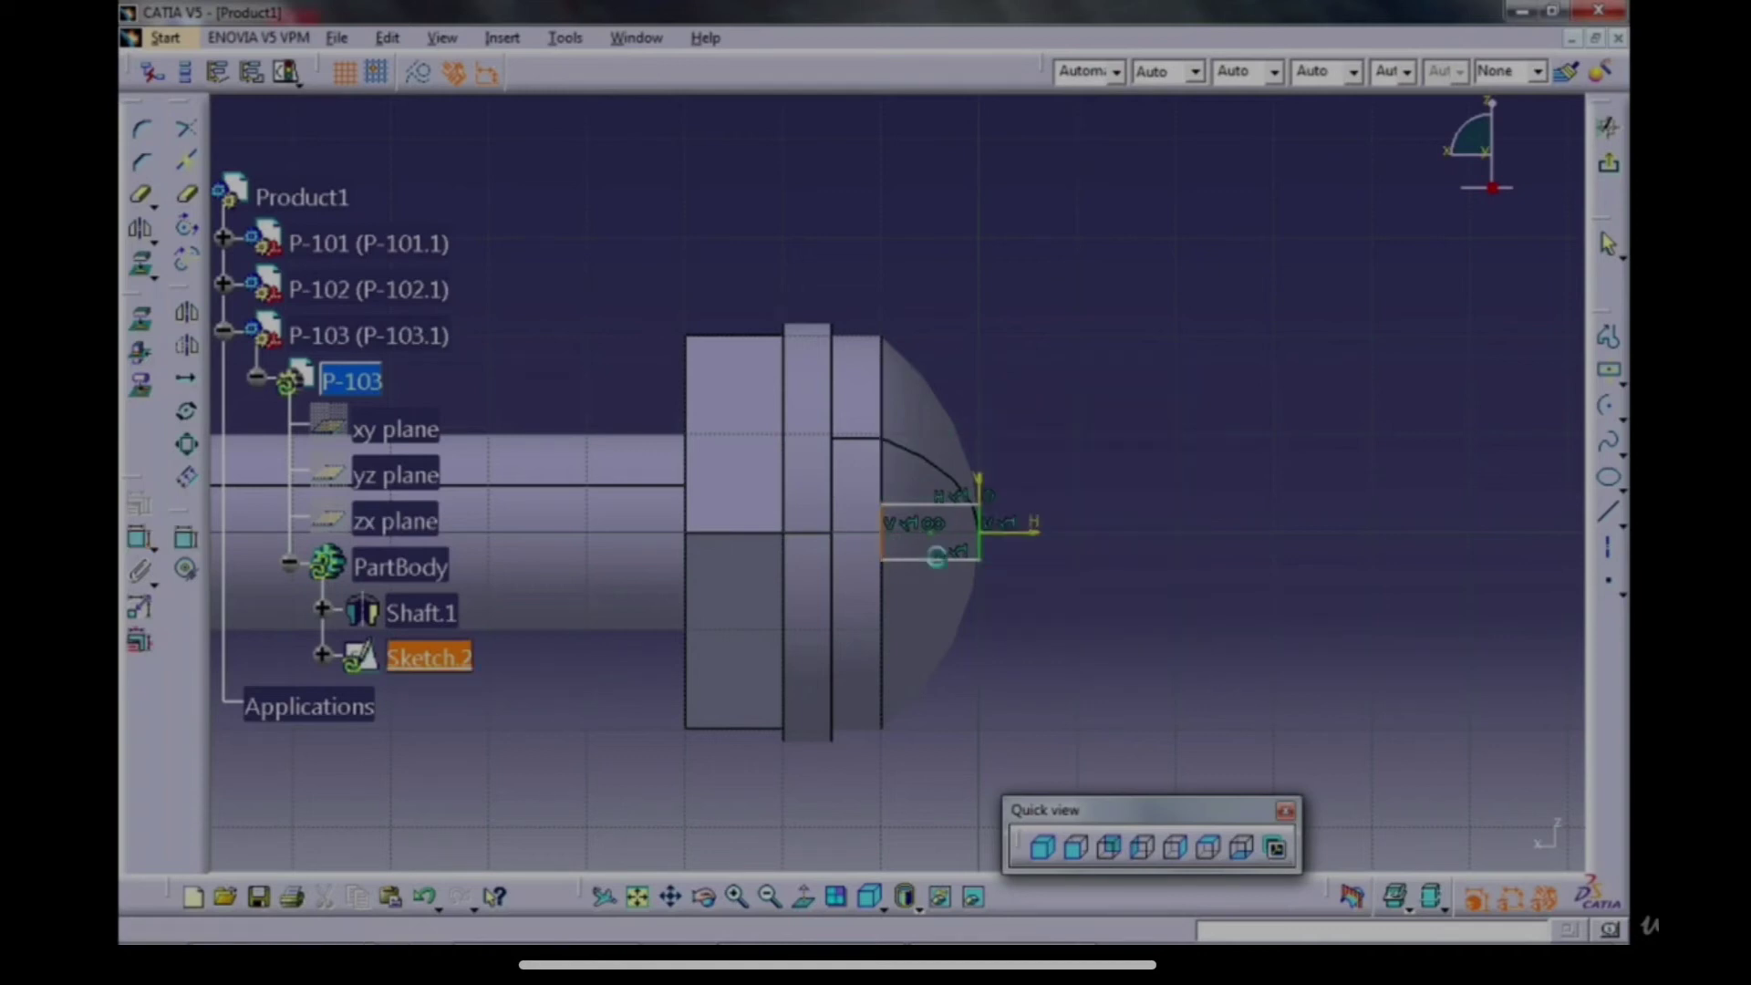
Dimension the height between the rectangle's two horizontal sides and set it to 5 mm.
click(189, 543)
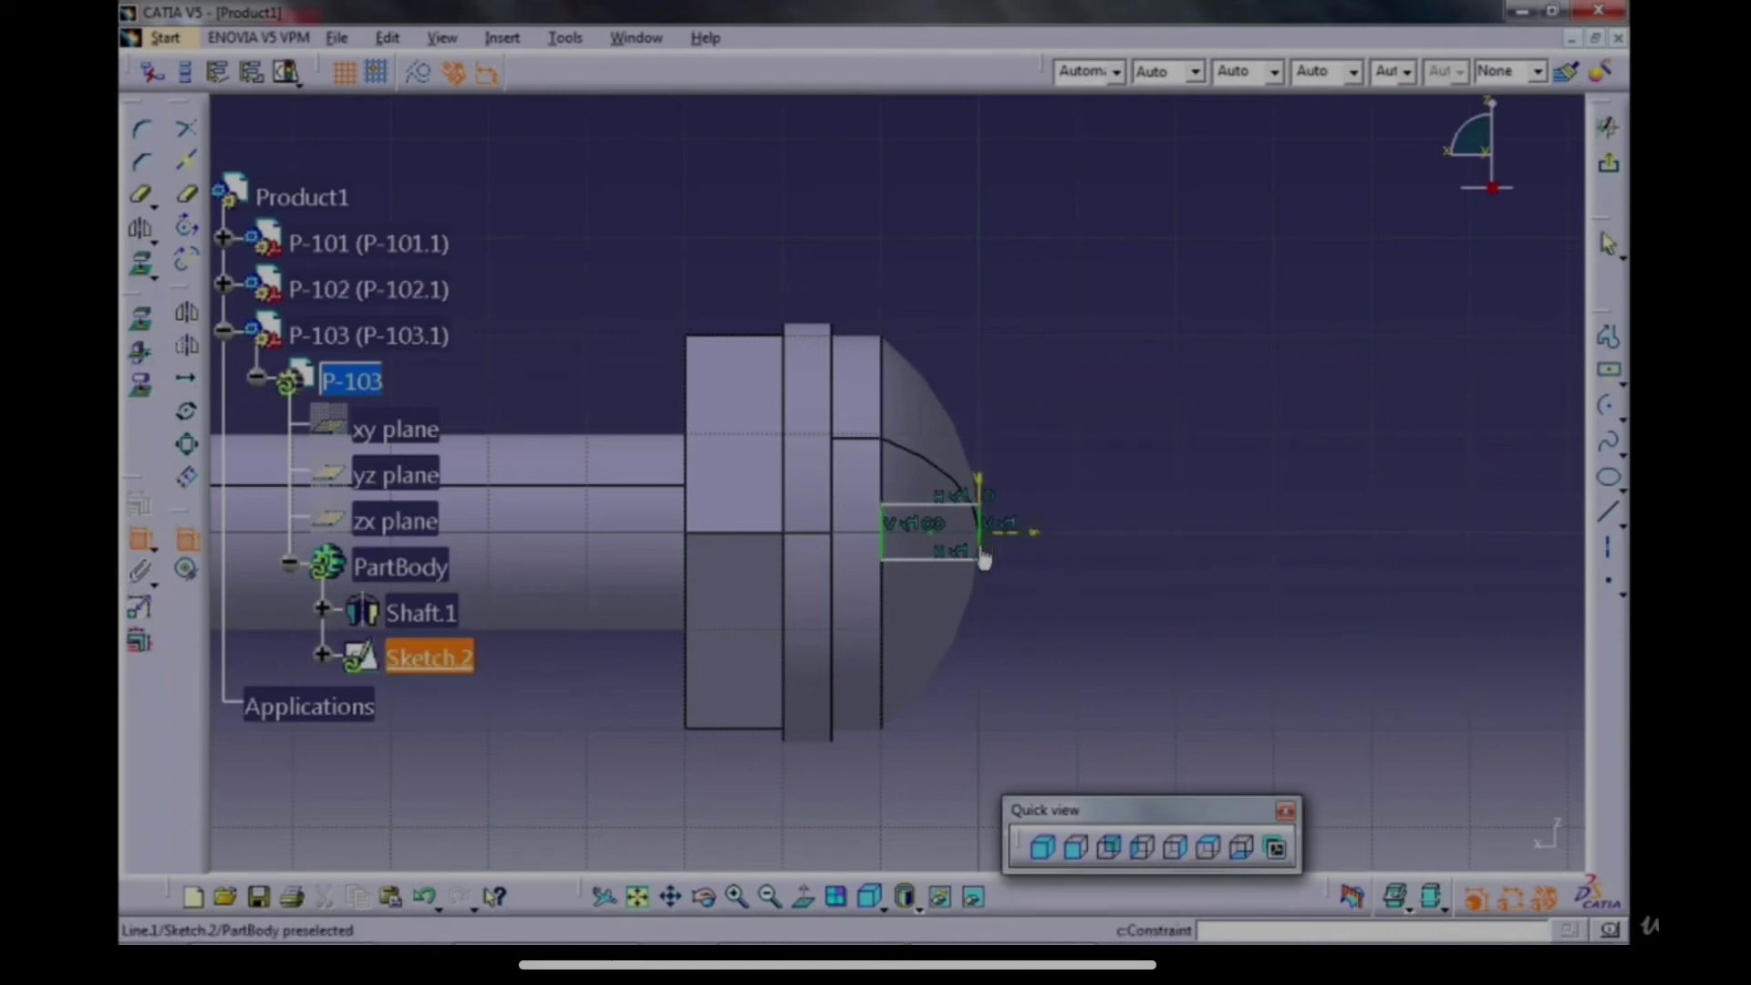
click(1139, 463)
double_click(1140, 455)
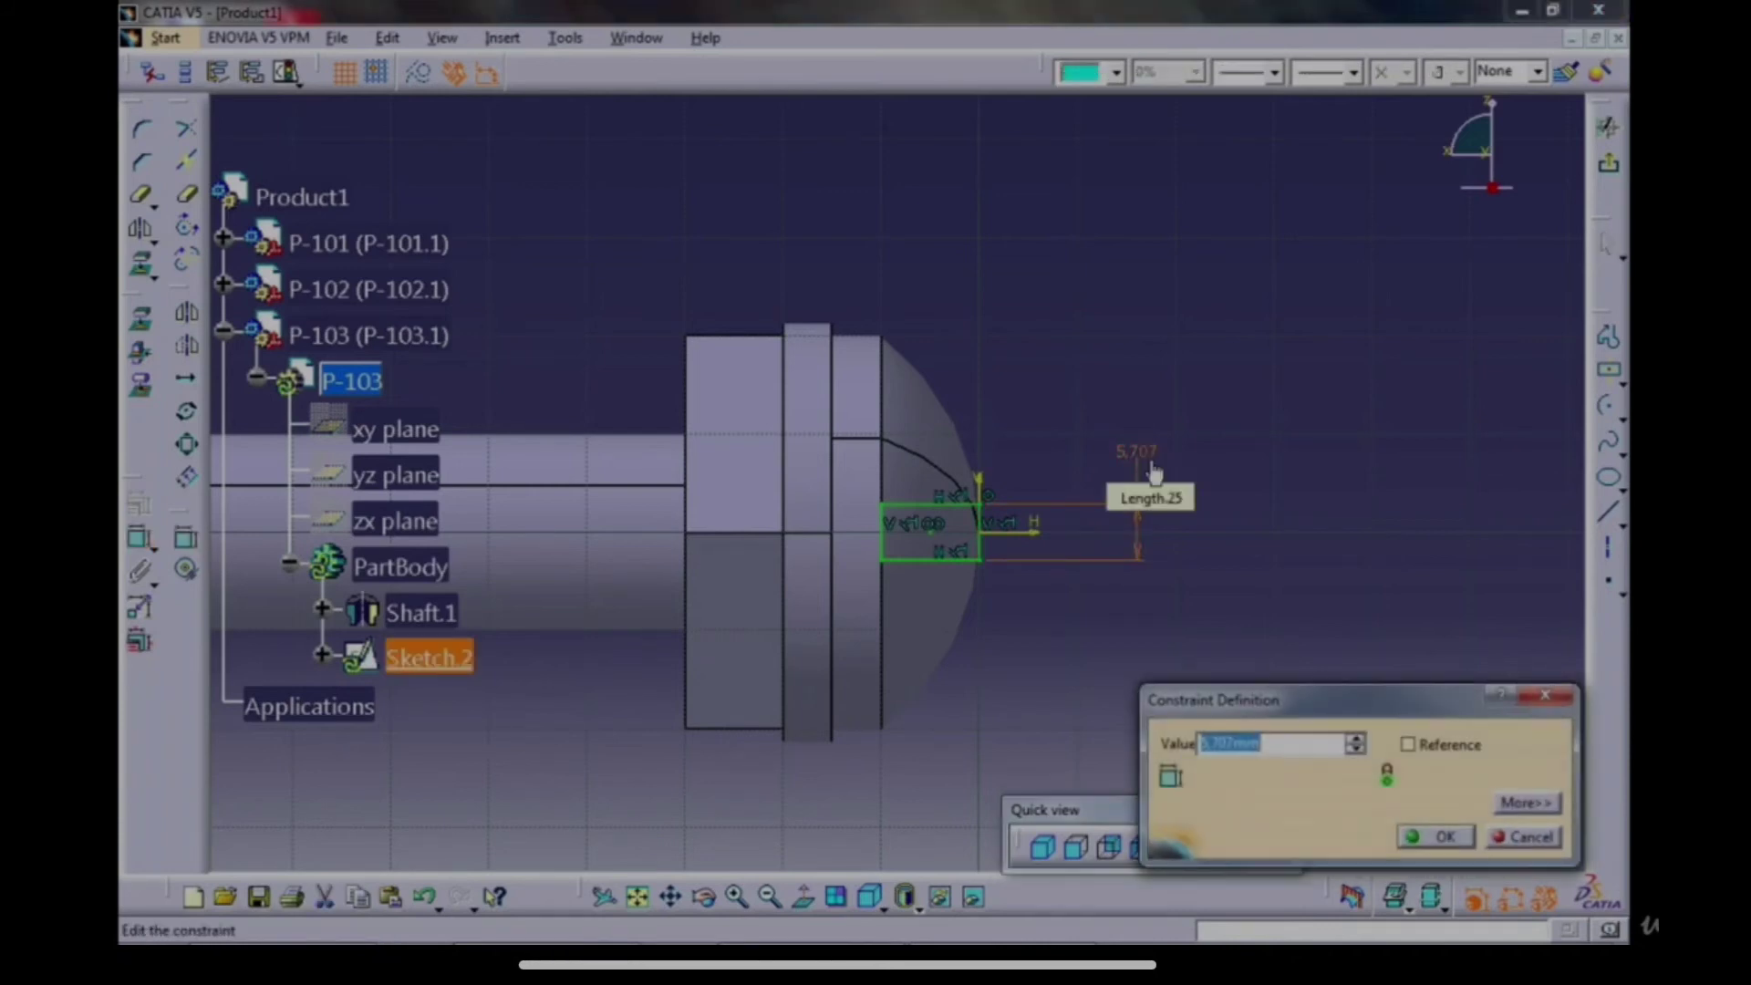
text(5)
key(Return)
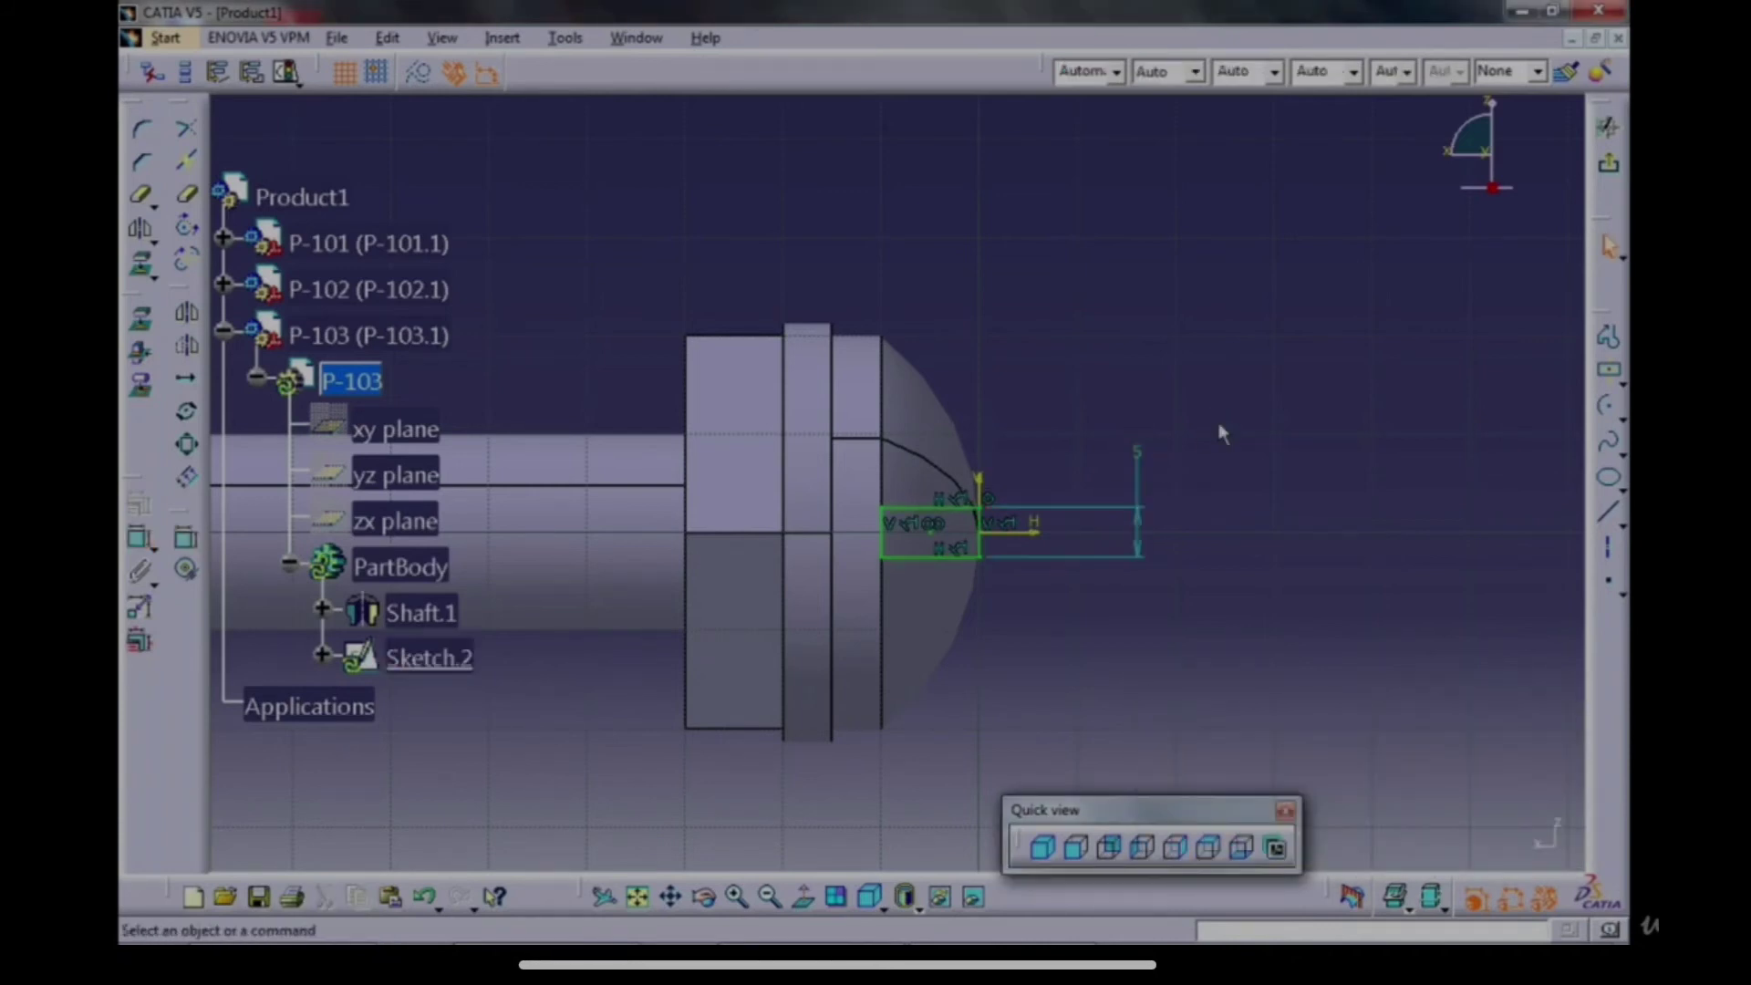
middle_drag(1061, 348, 1053, 402)
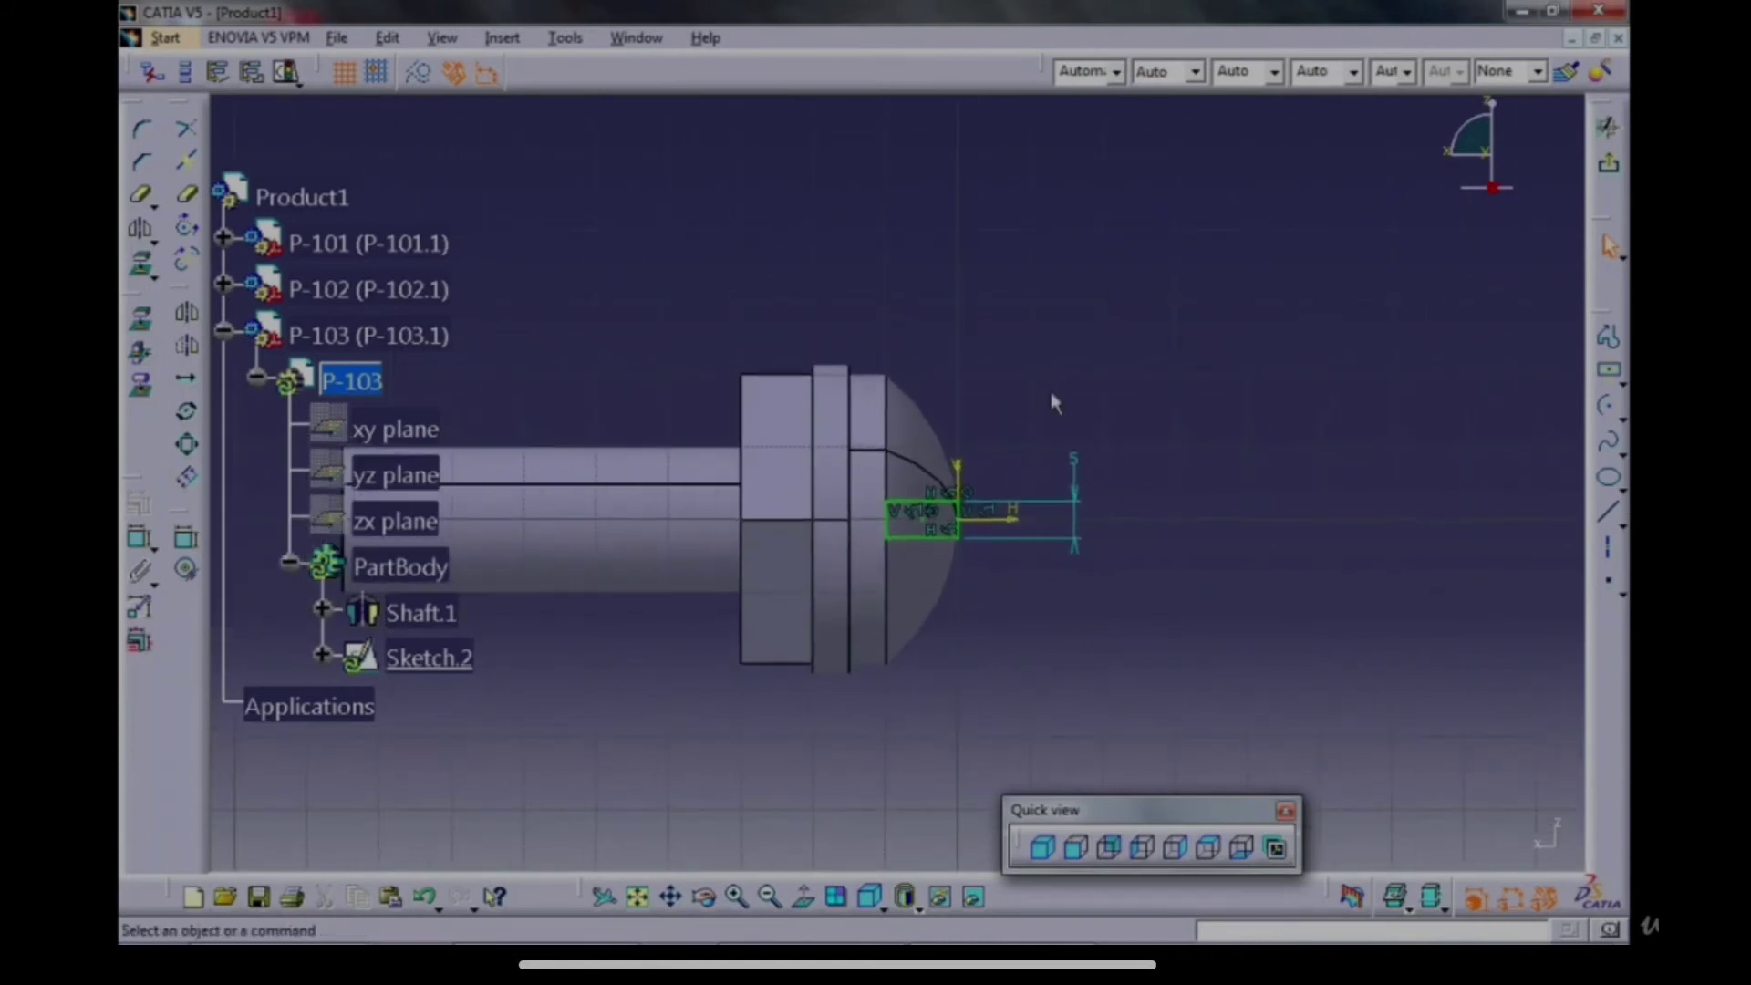
Finish the sketch and cut it through the bolt head as a pocket with both limits set to Up to next.
click(1606, 125)
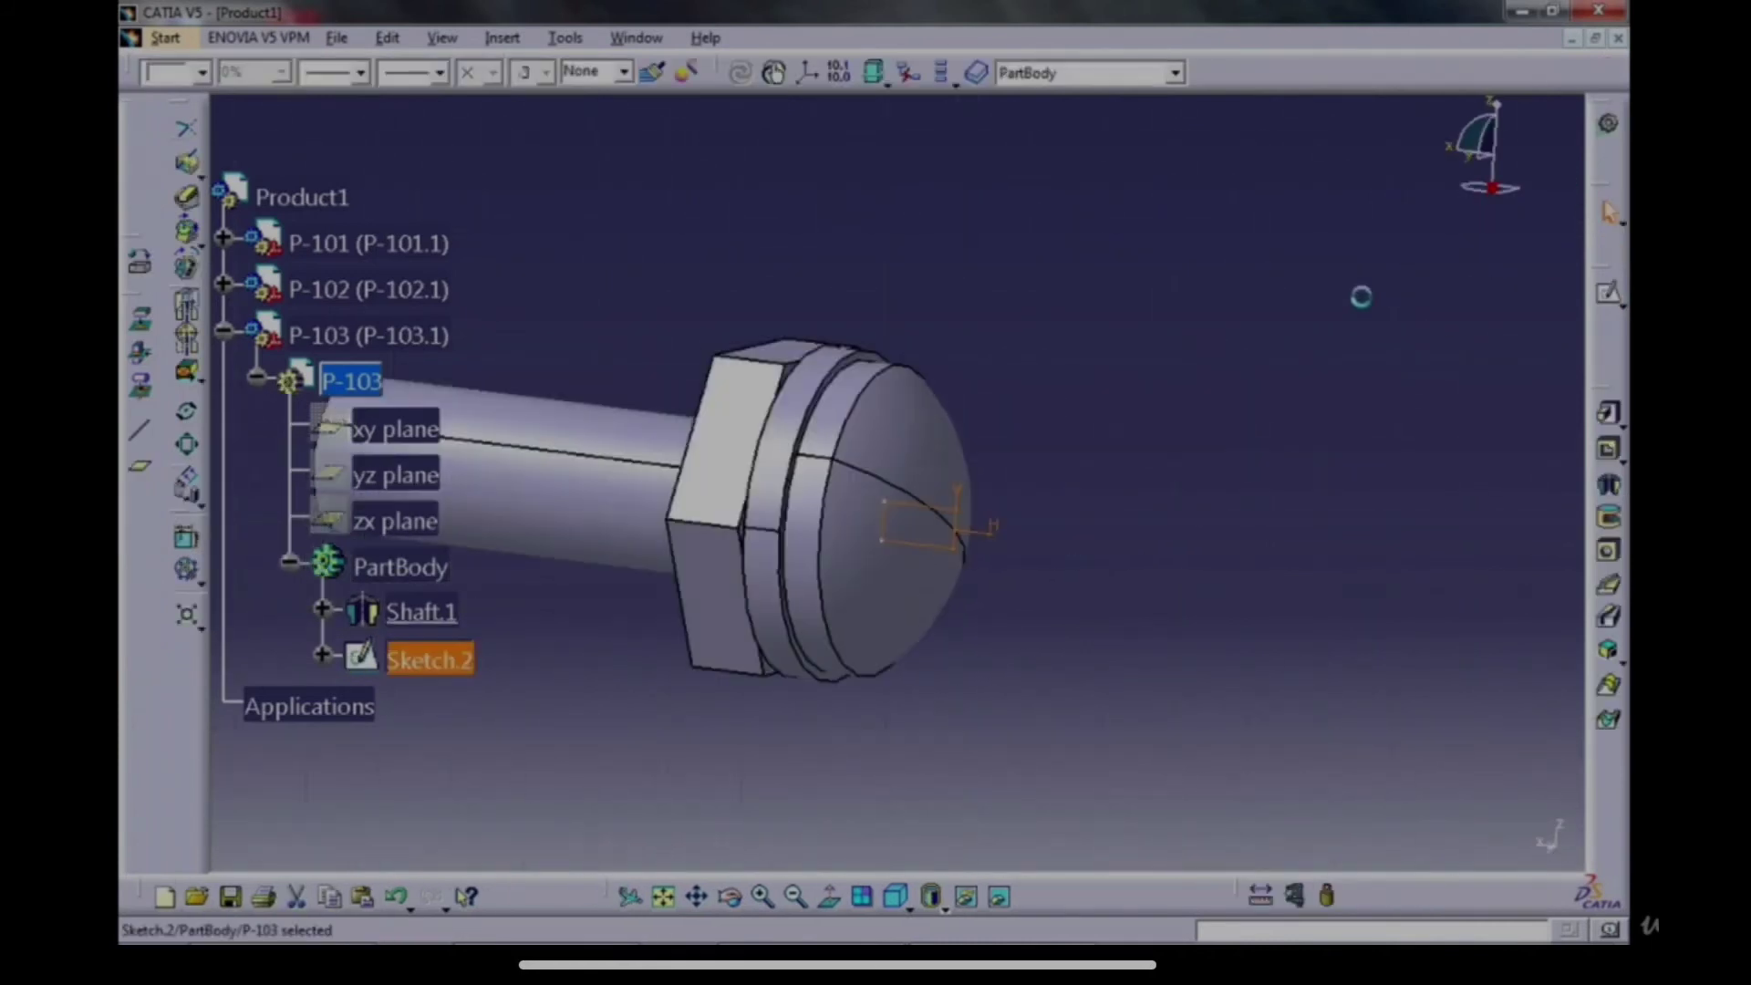
click(1610, 450)
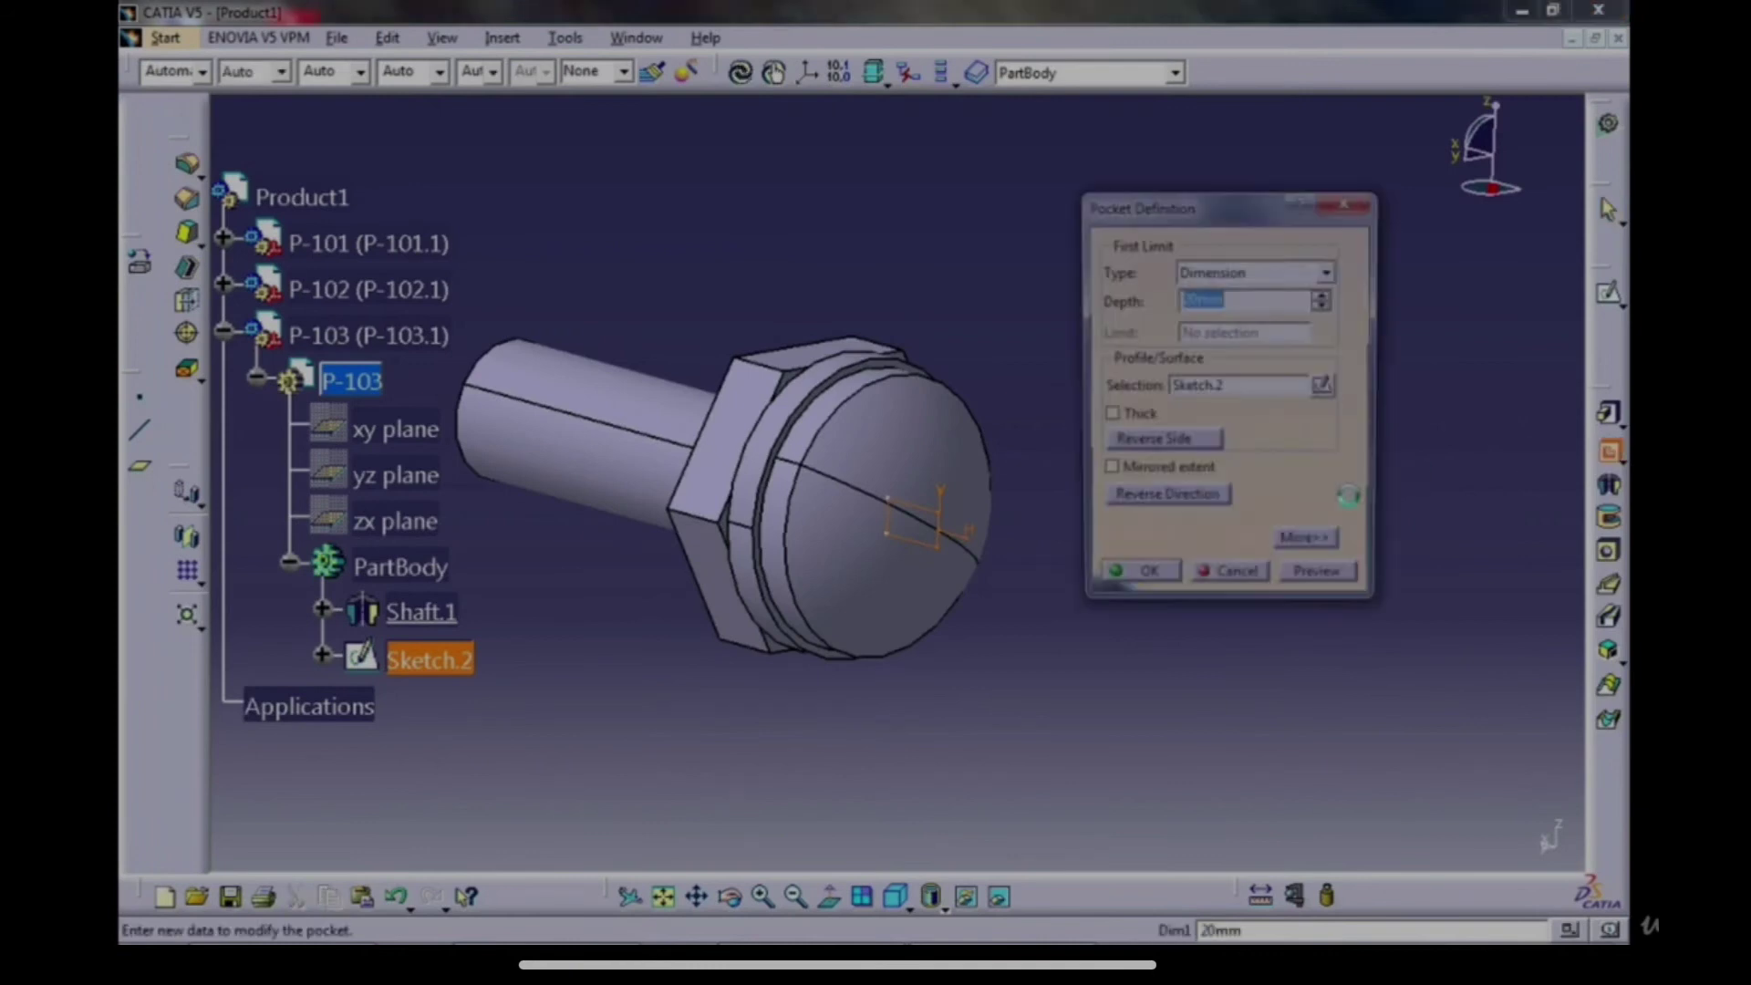
click(1269, 288)
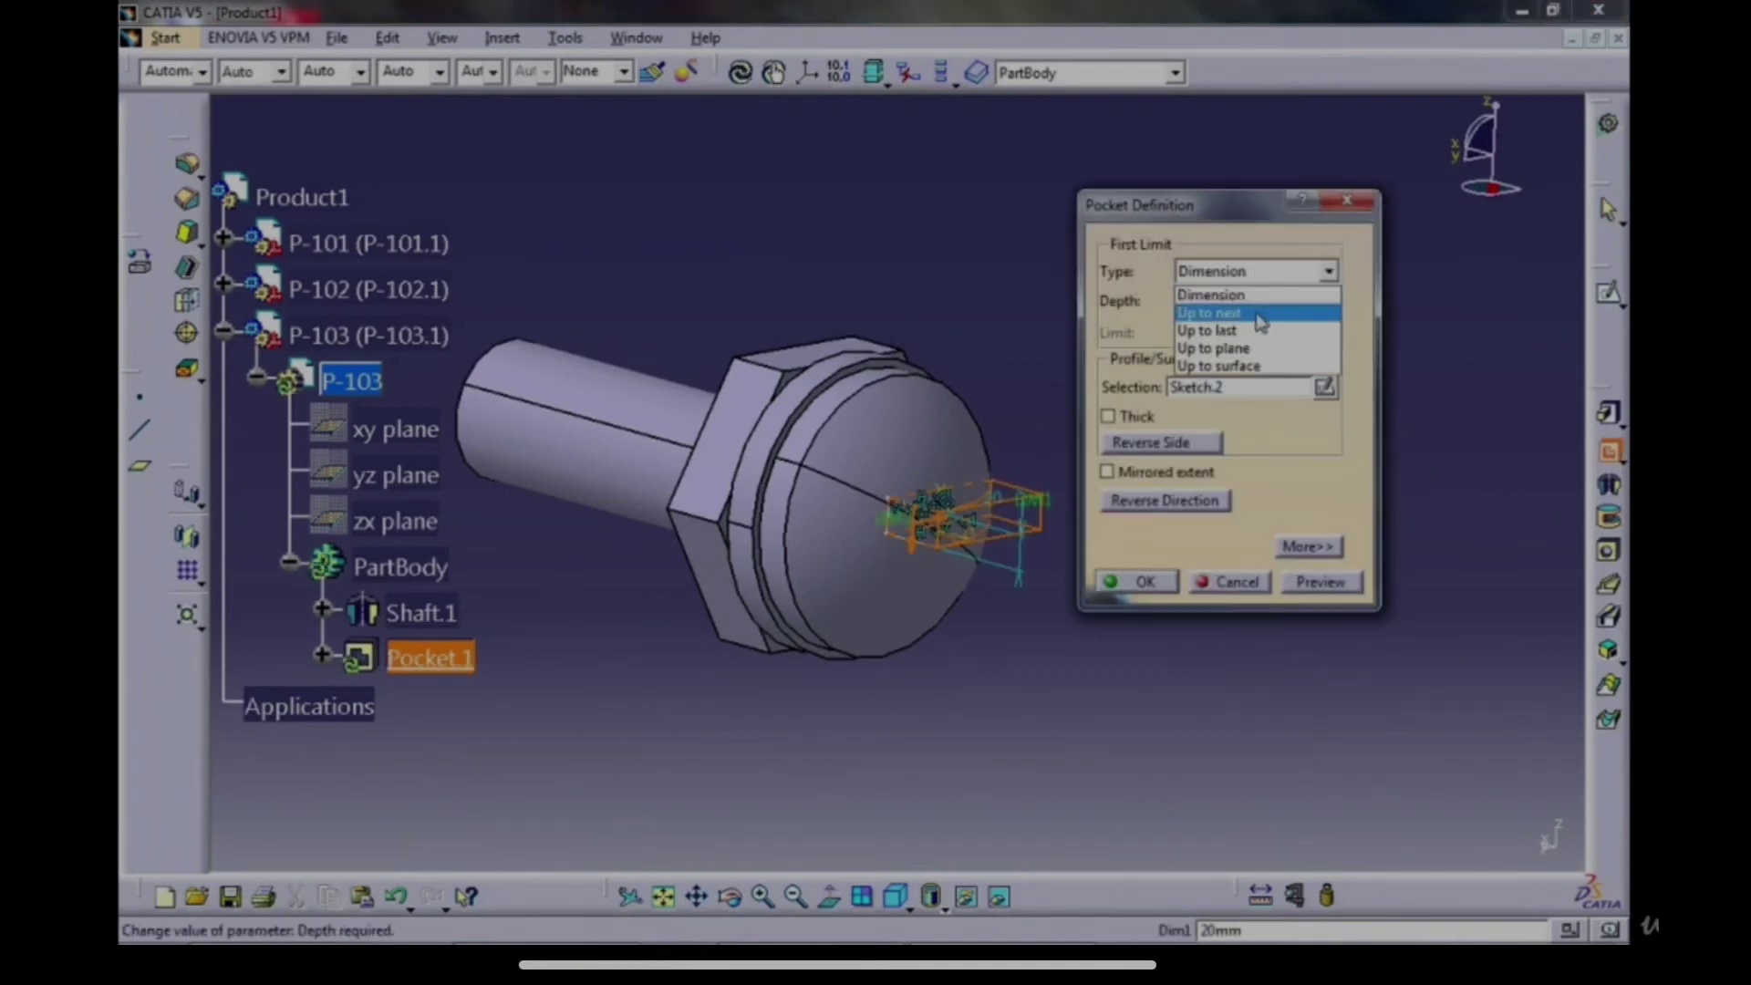
click(1256, 308)
click(1310, 543)
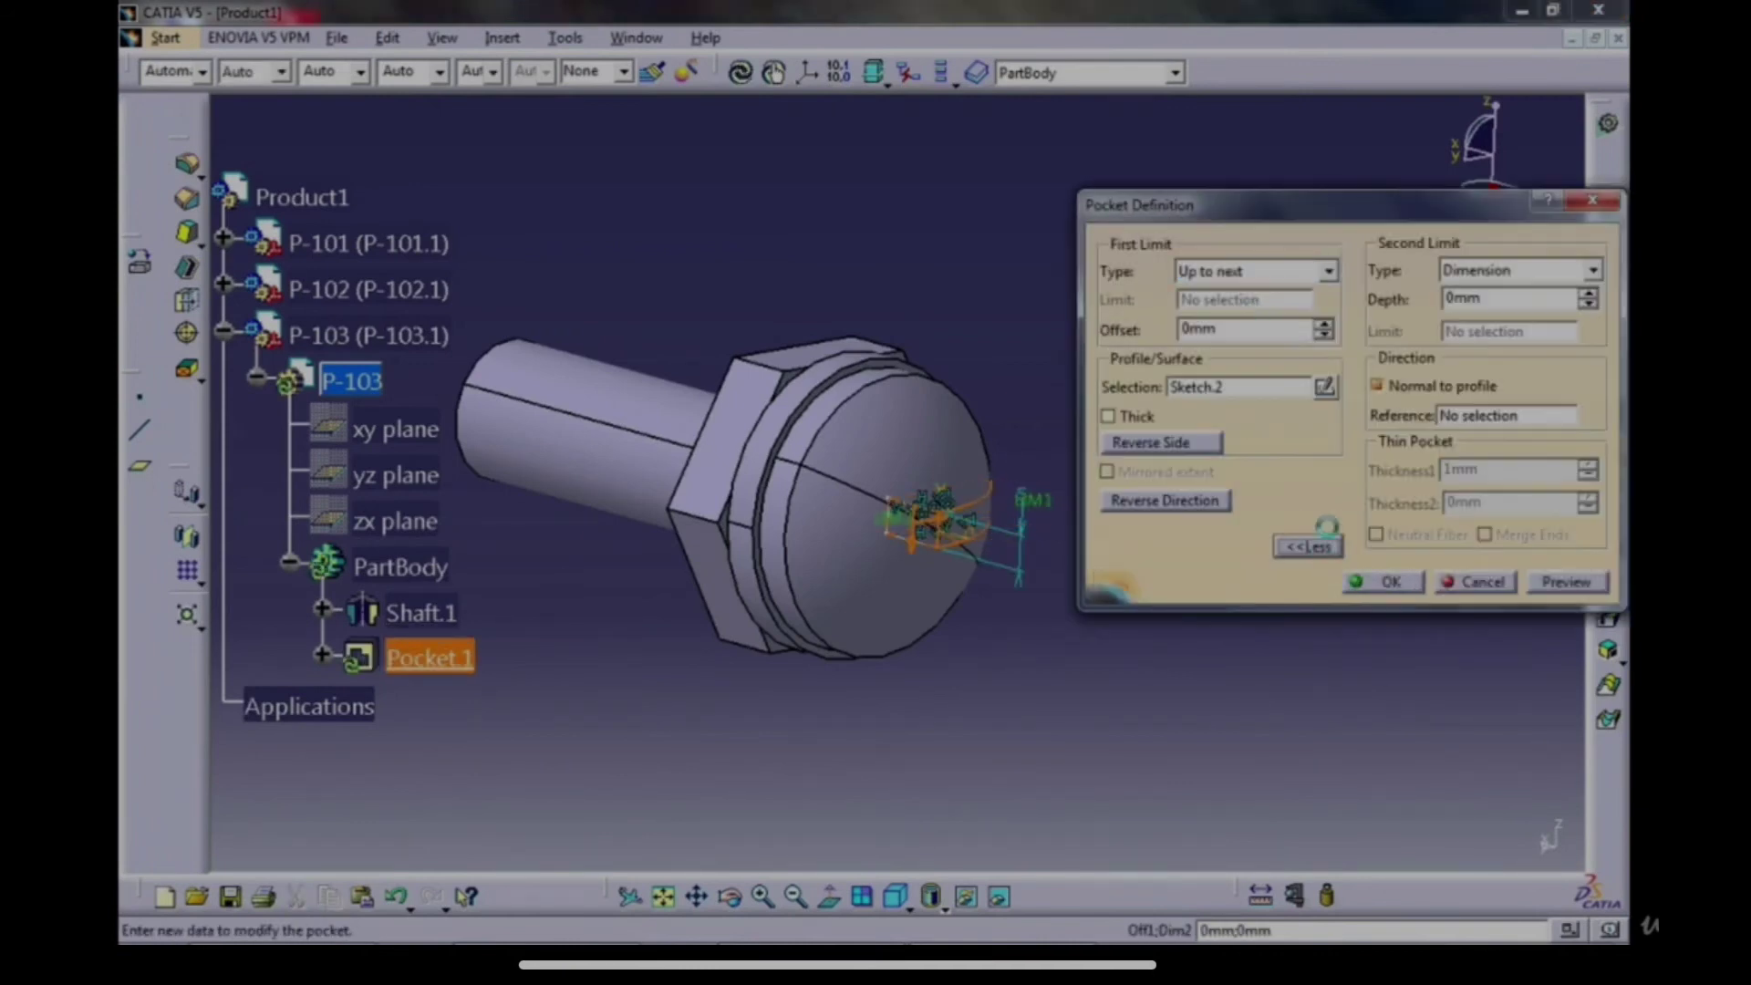
click(1521, 271)
click(1486, 308)
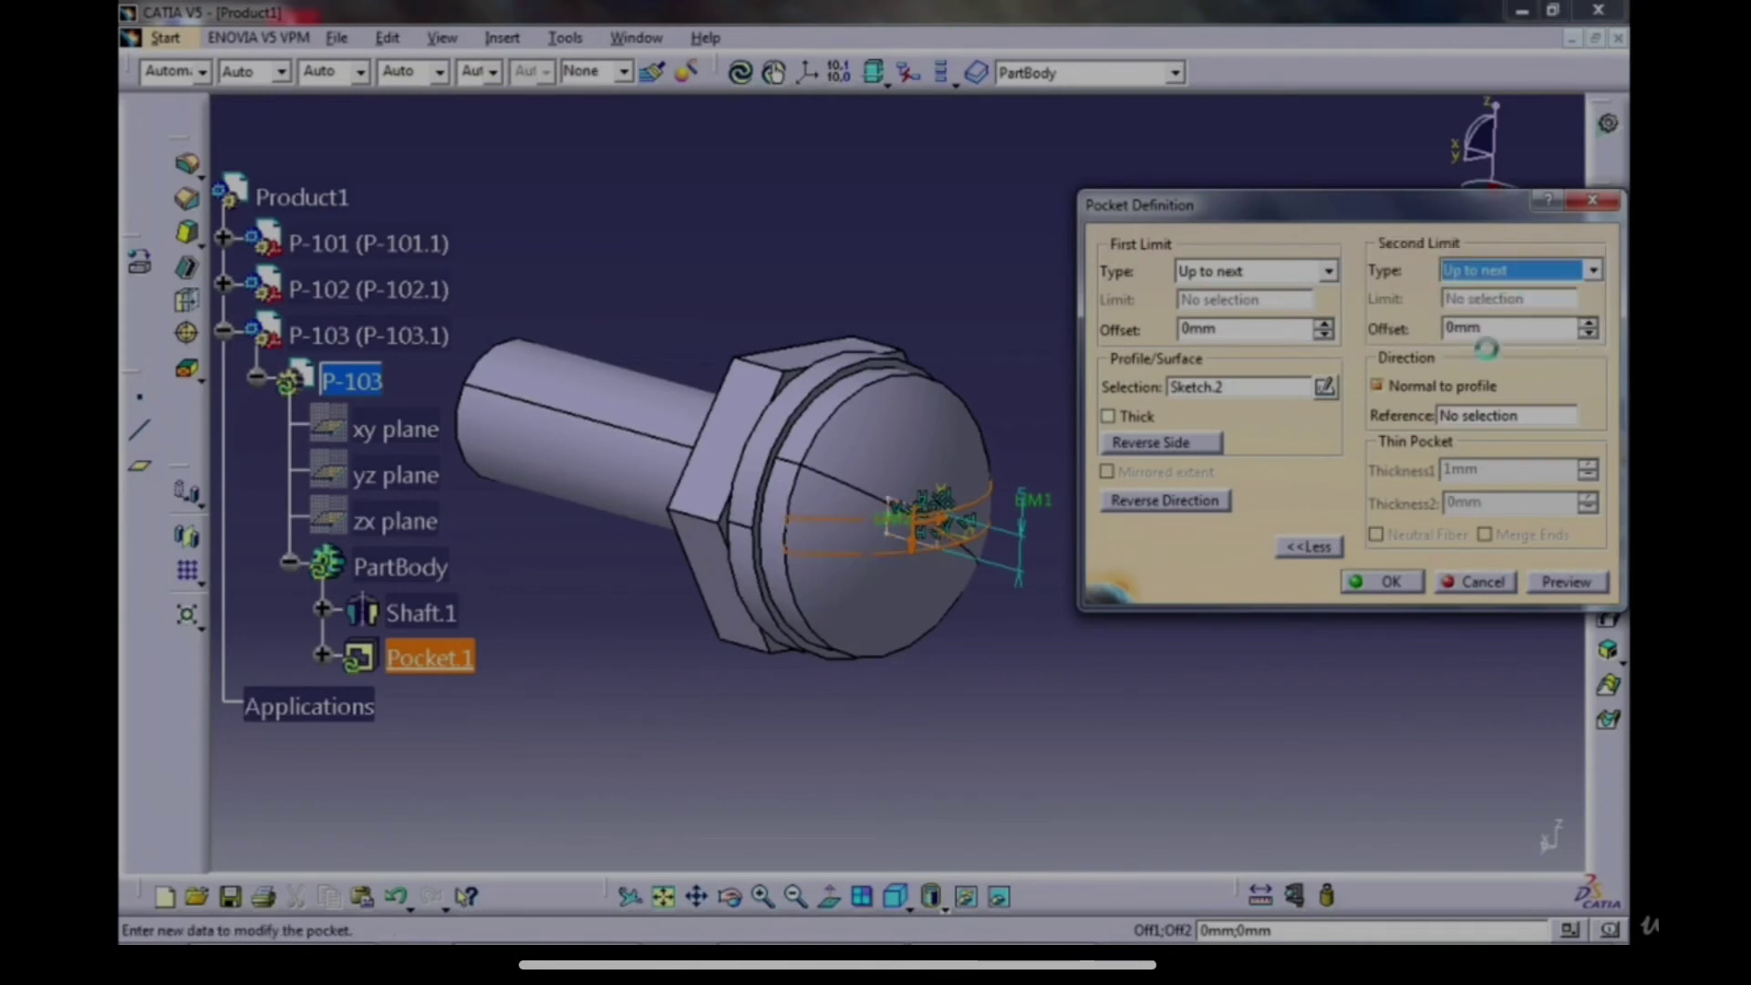
click(1393, 580)
Return from editing P-103 to the top-level Product1 and show the assembly in isometric view.
middle_drag(1267, 593, 1141, 644)
middle_drag(775, 799, 885, 776)
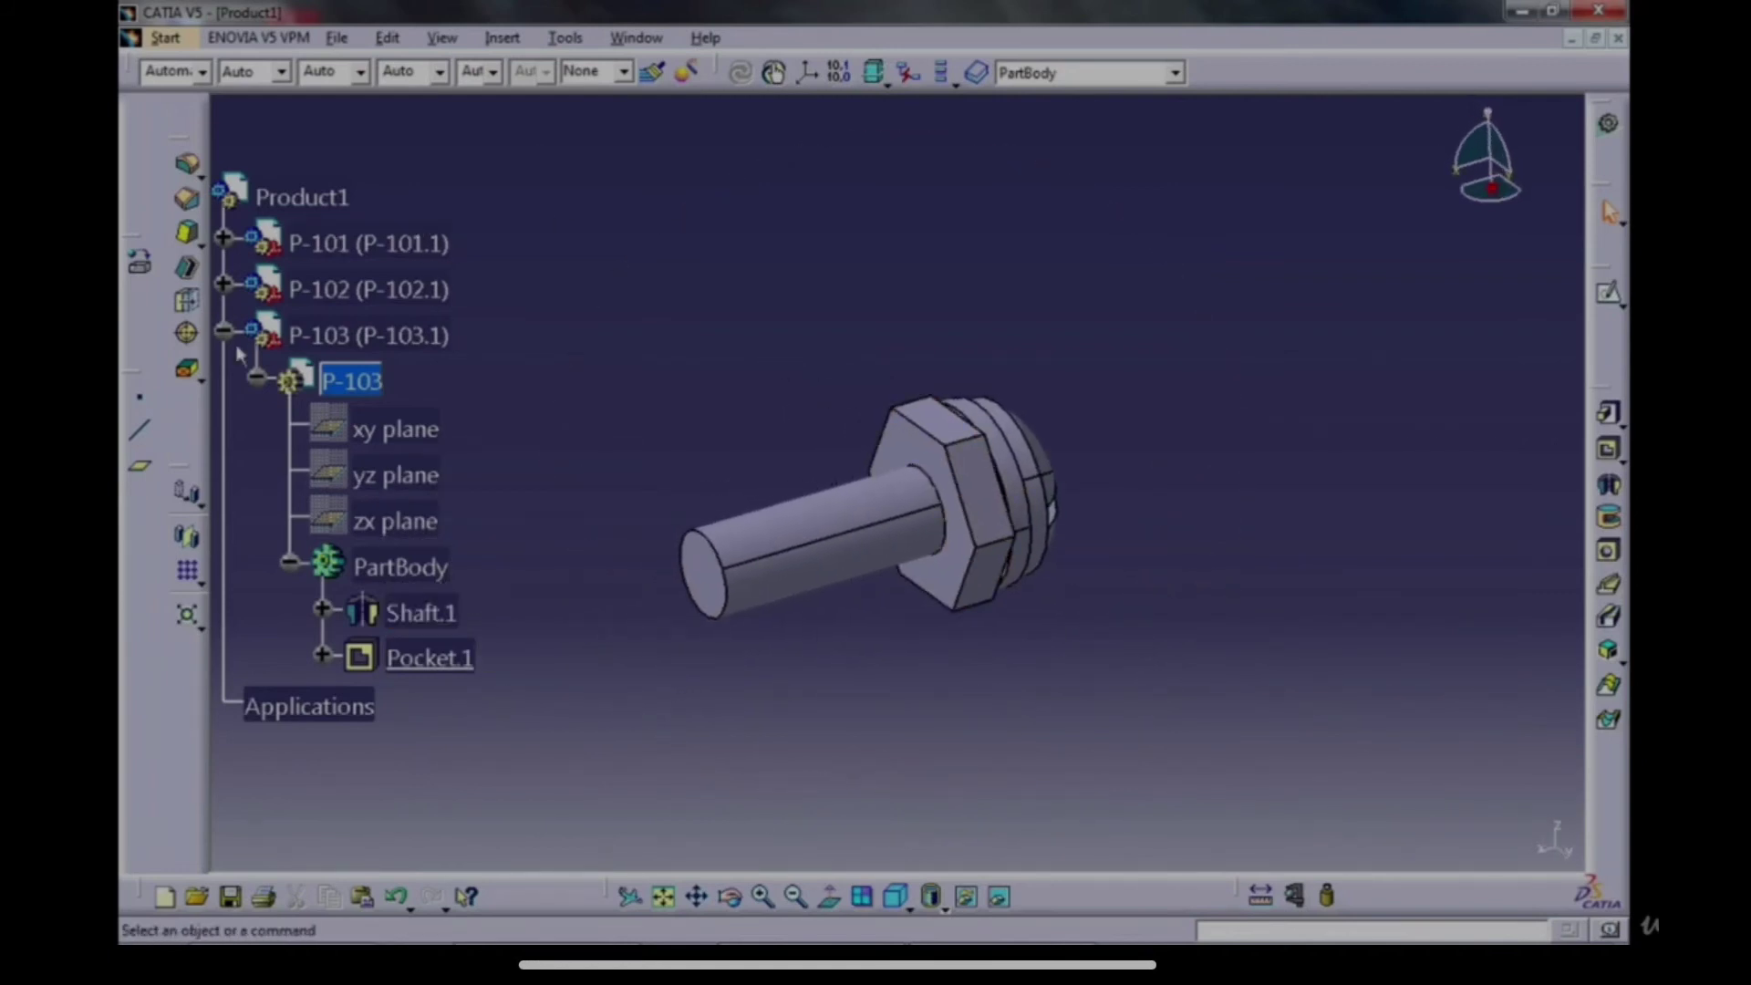
double_click(301, 197)
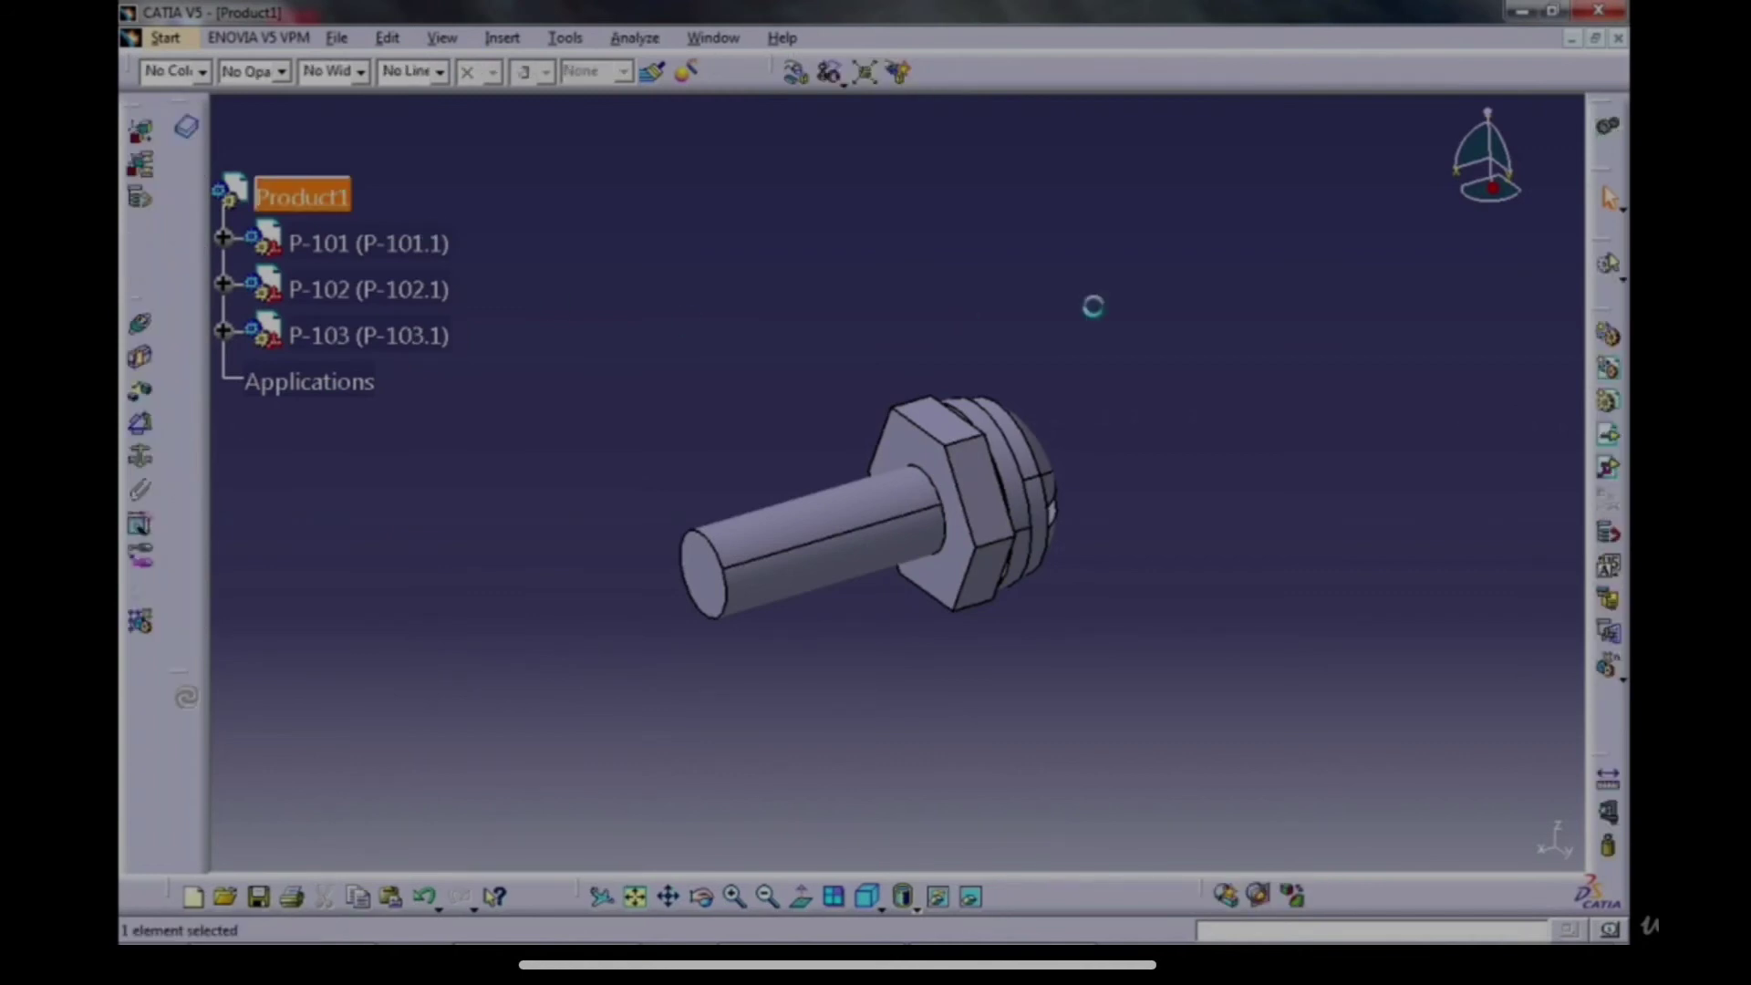
mouse_move(1128, 609)
middle_down()
mouse_move(851, 617)
mouse_move(1176, 601)
mouse_move(999, 623)
mouse_move(829, 605)
mouse_move(1161, 578)
mouse_move(1109, 591)
middle_up()
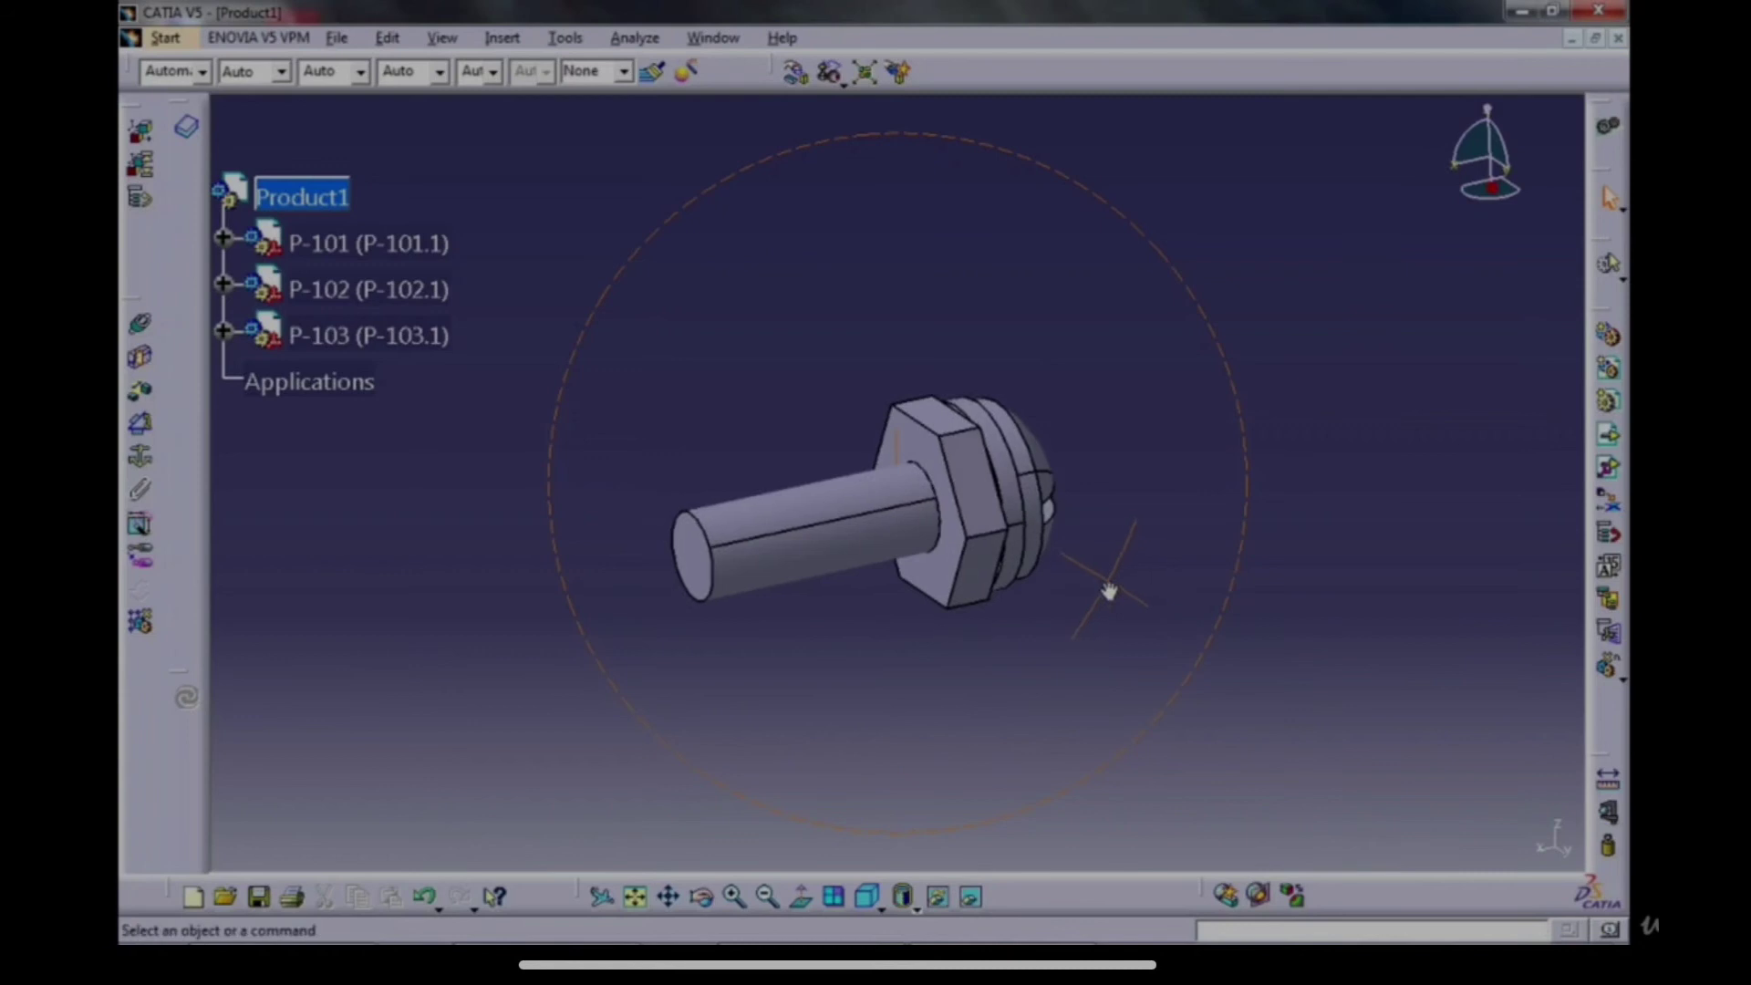
click(868, 910)
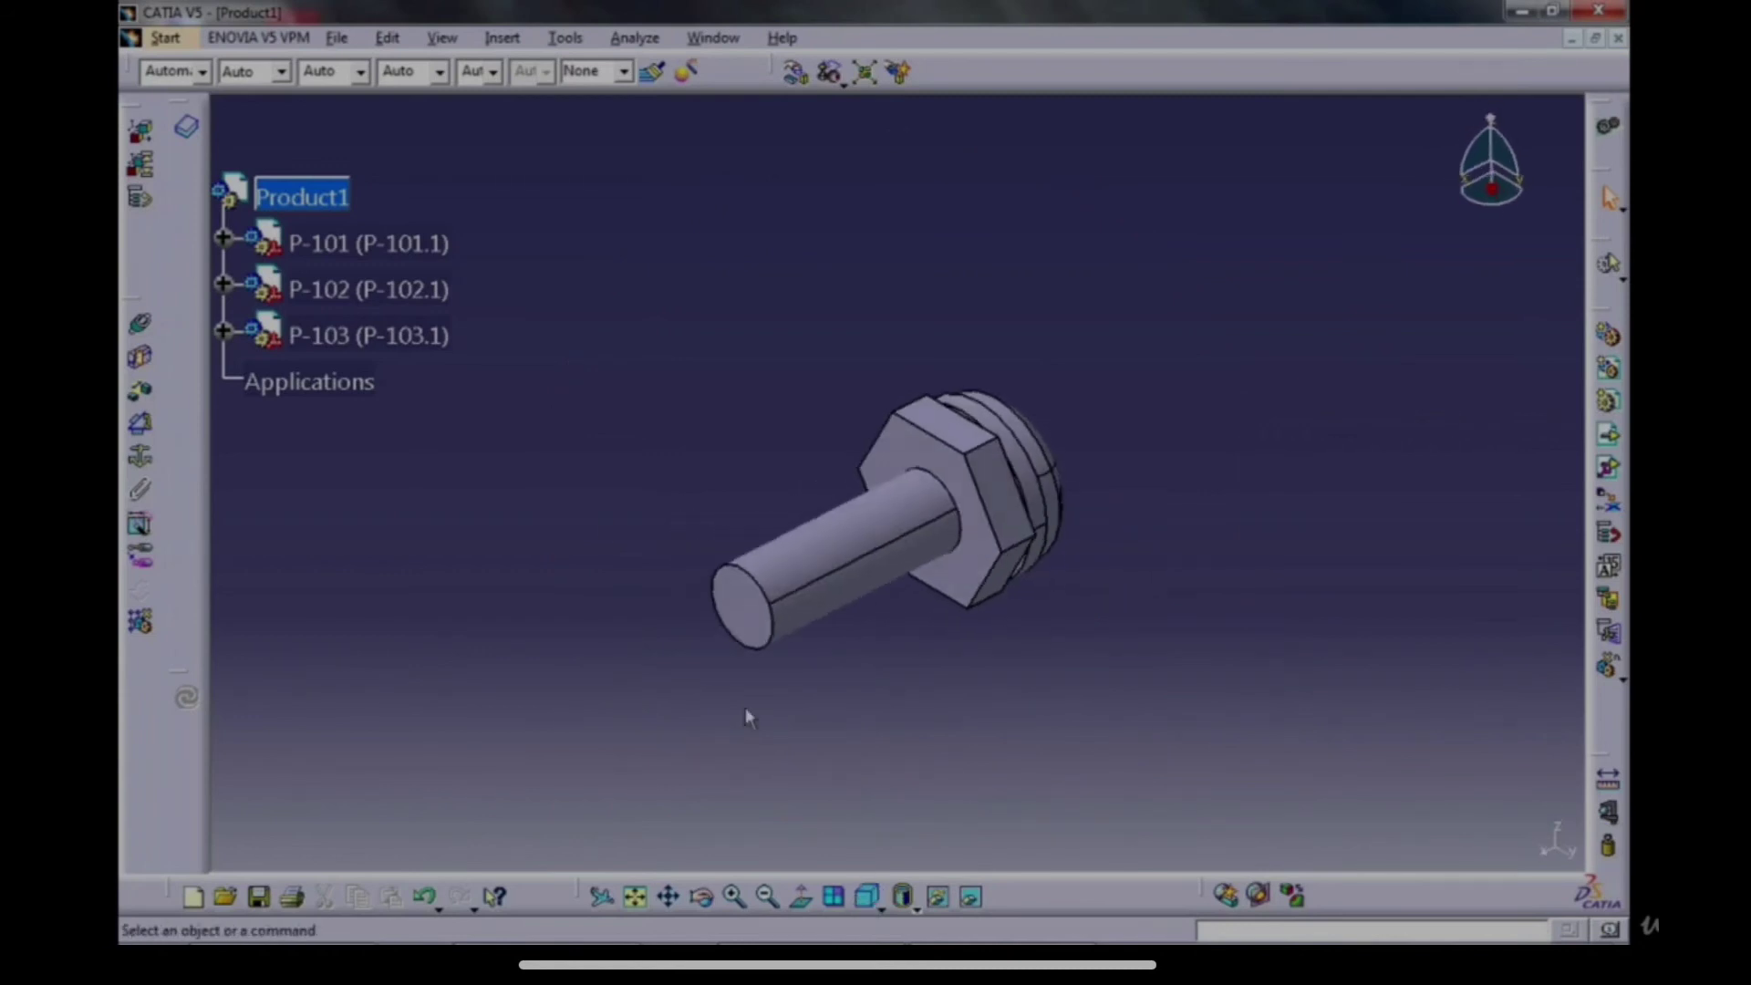
Create a new drawing with an empty sheet in the Drafting workbench.
click(168, 38)
mouse_move(292, 94)
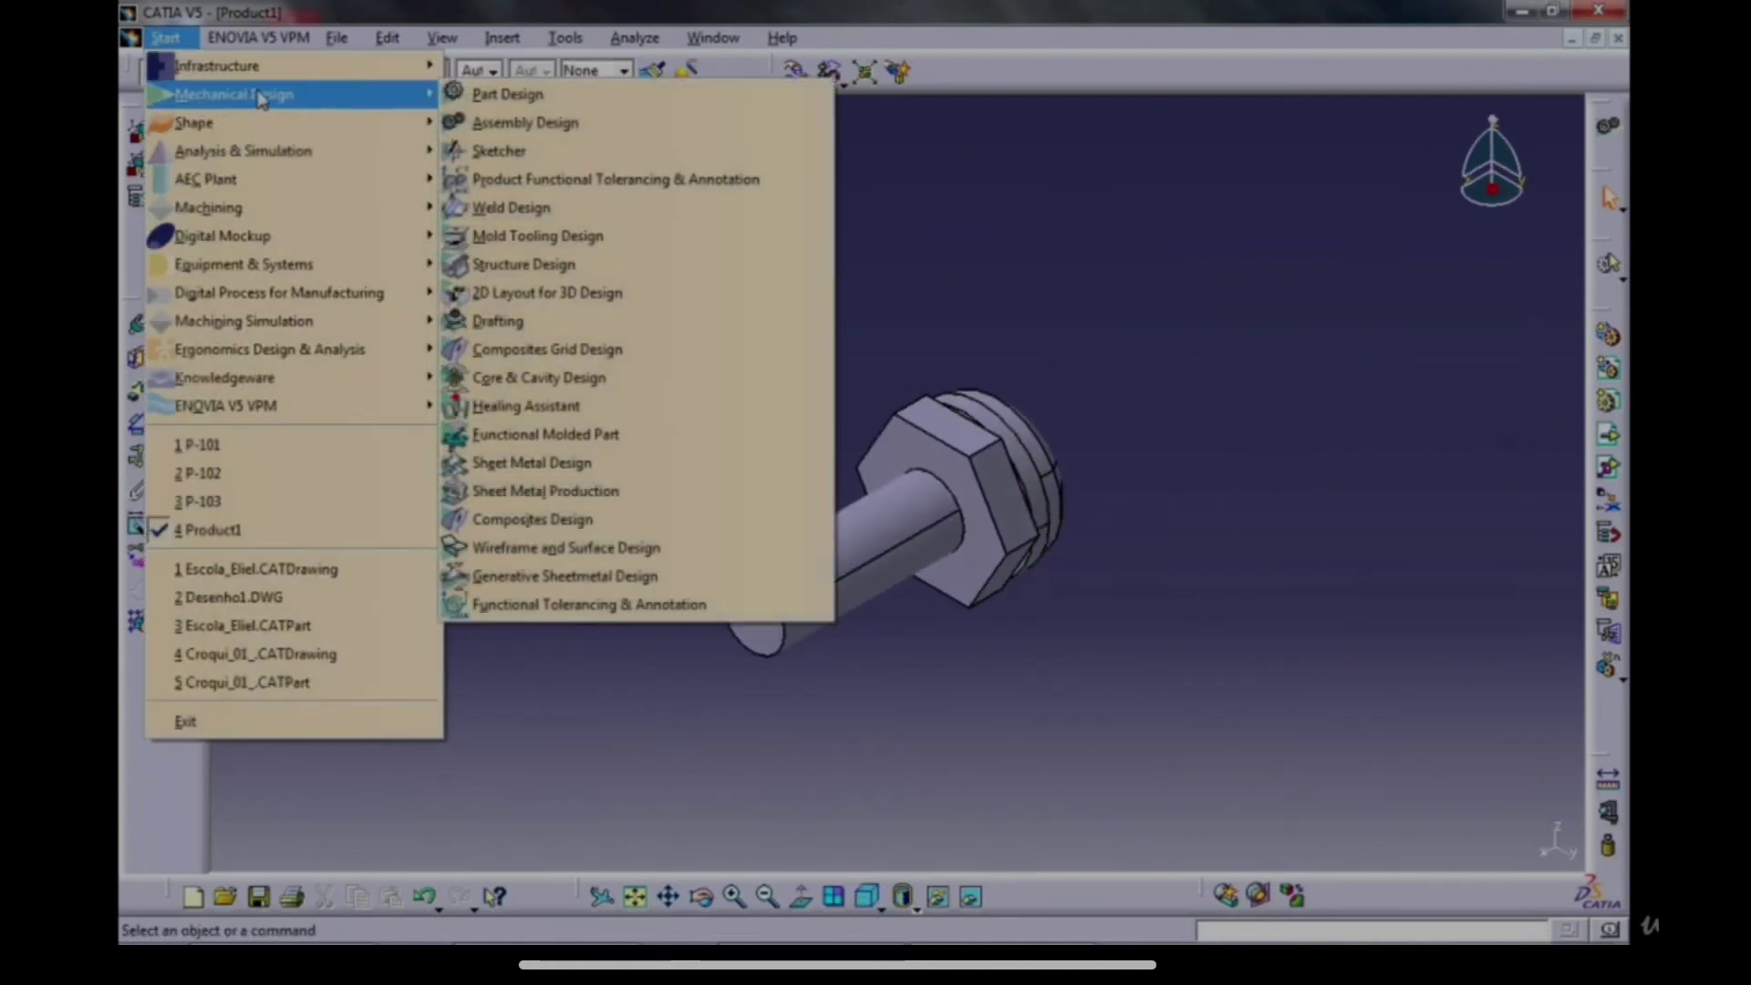
click(576, 315)
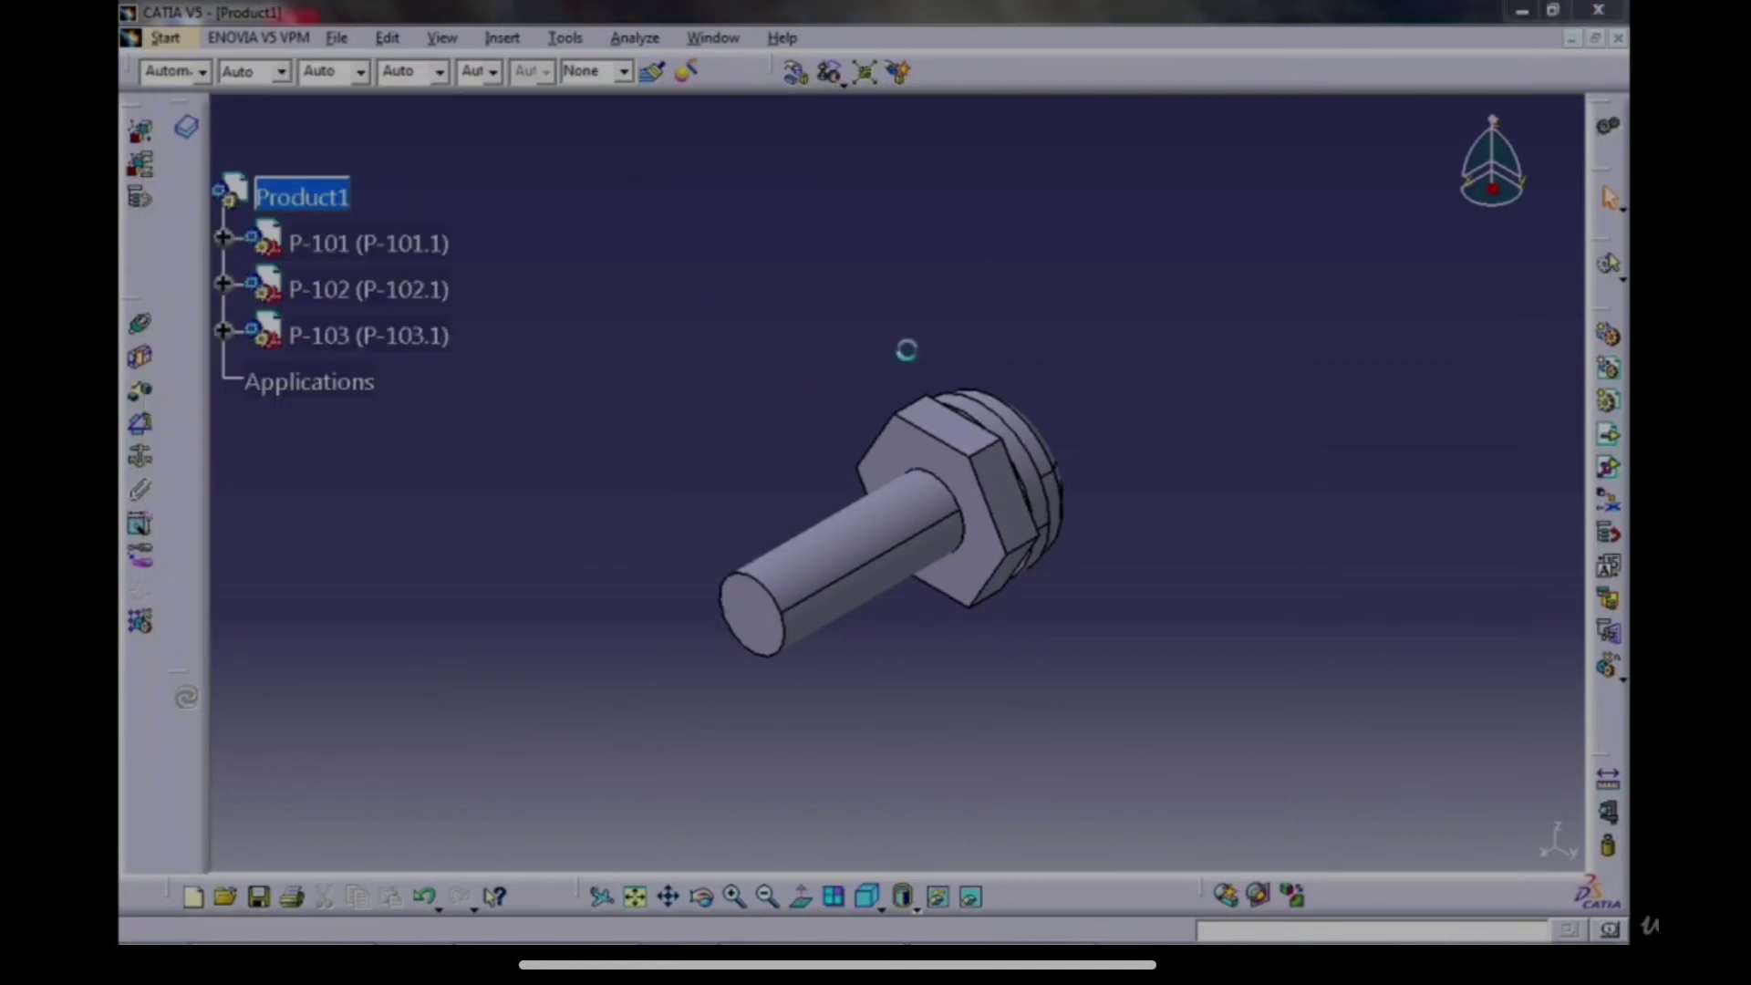
click(1257, 757)
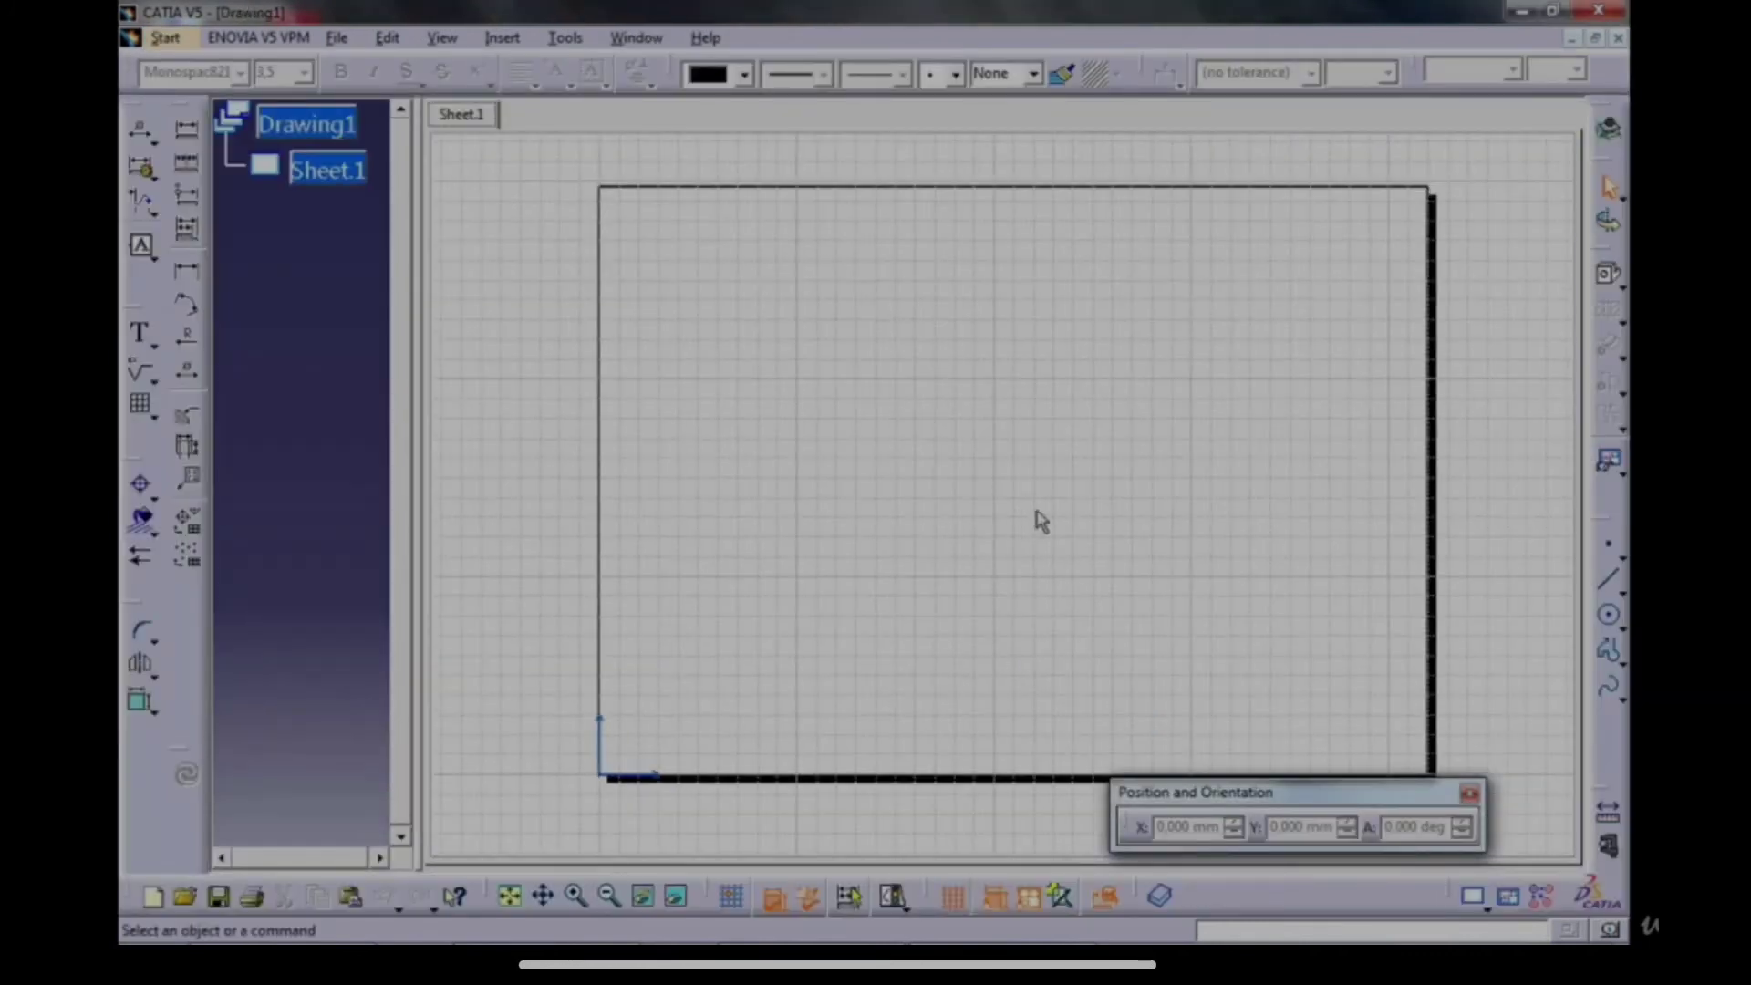
Generate an isometric view of the Product1 assembly on the sheet and move it right of the sheet's centre.
click(1609, 278)
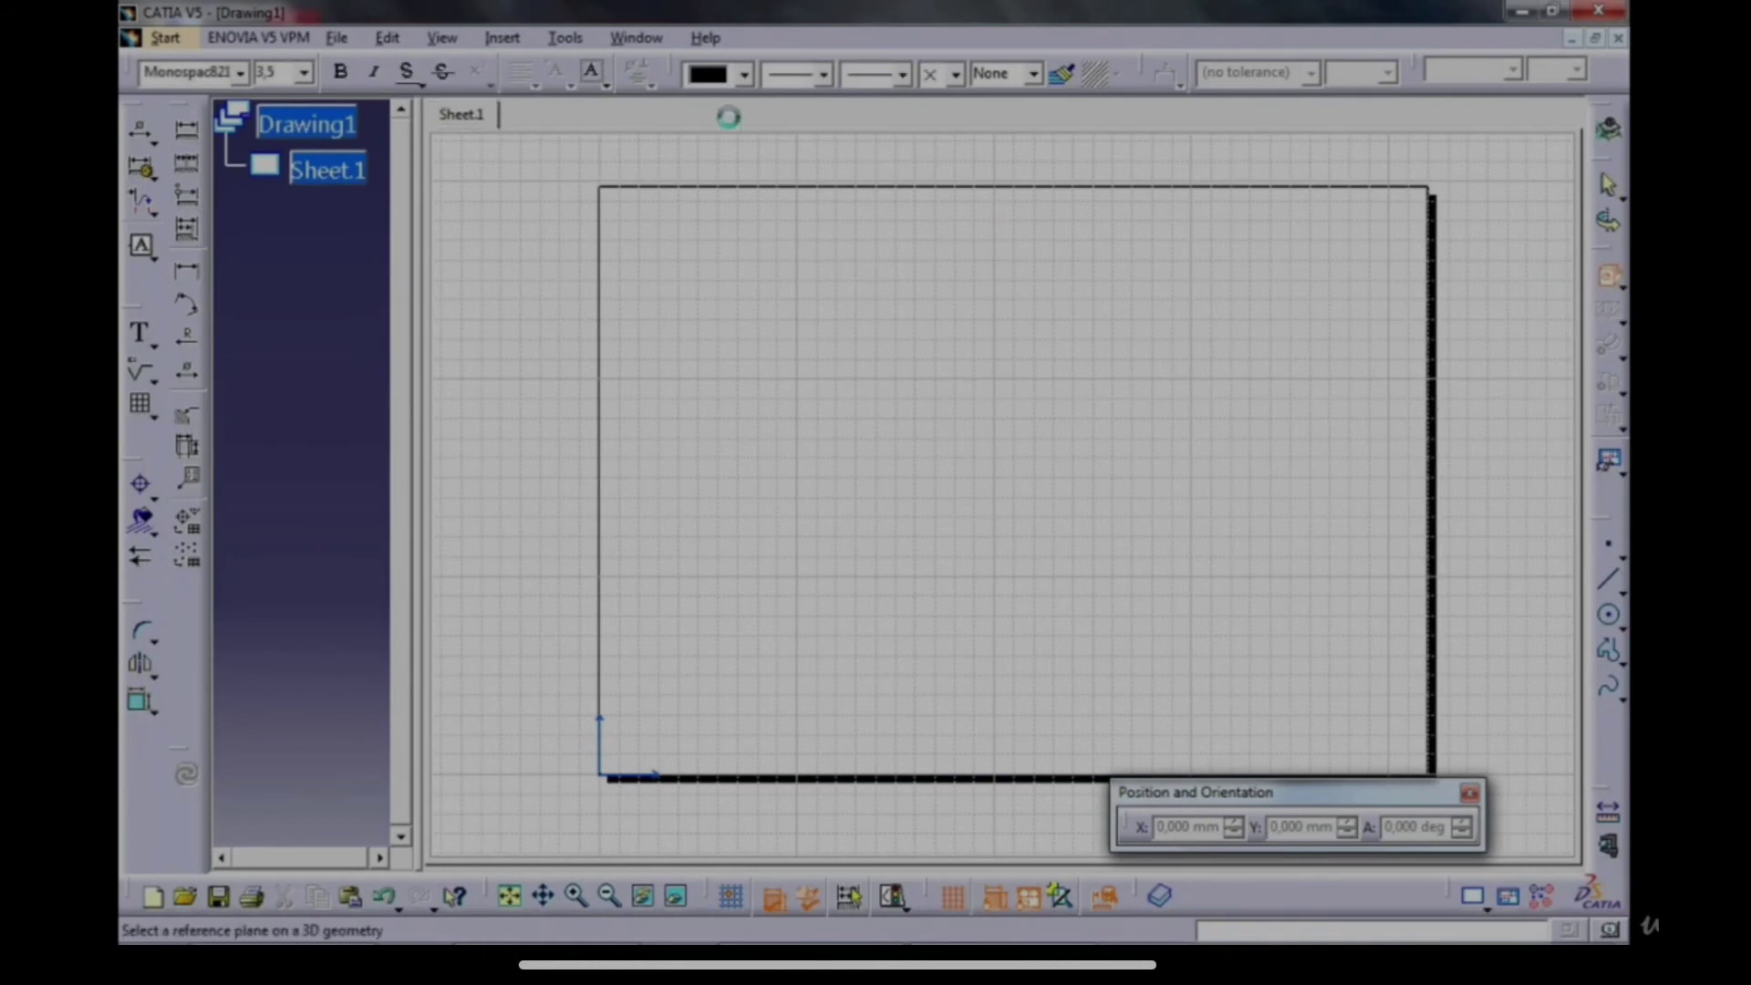
click(635, 37)
click(723, 271)
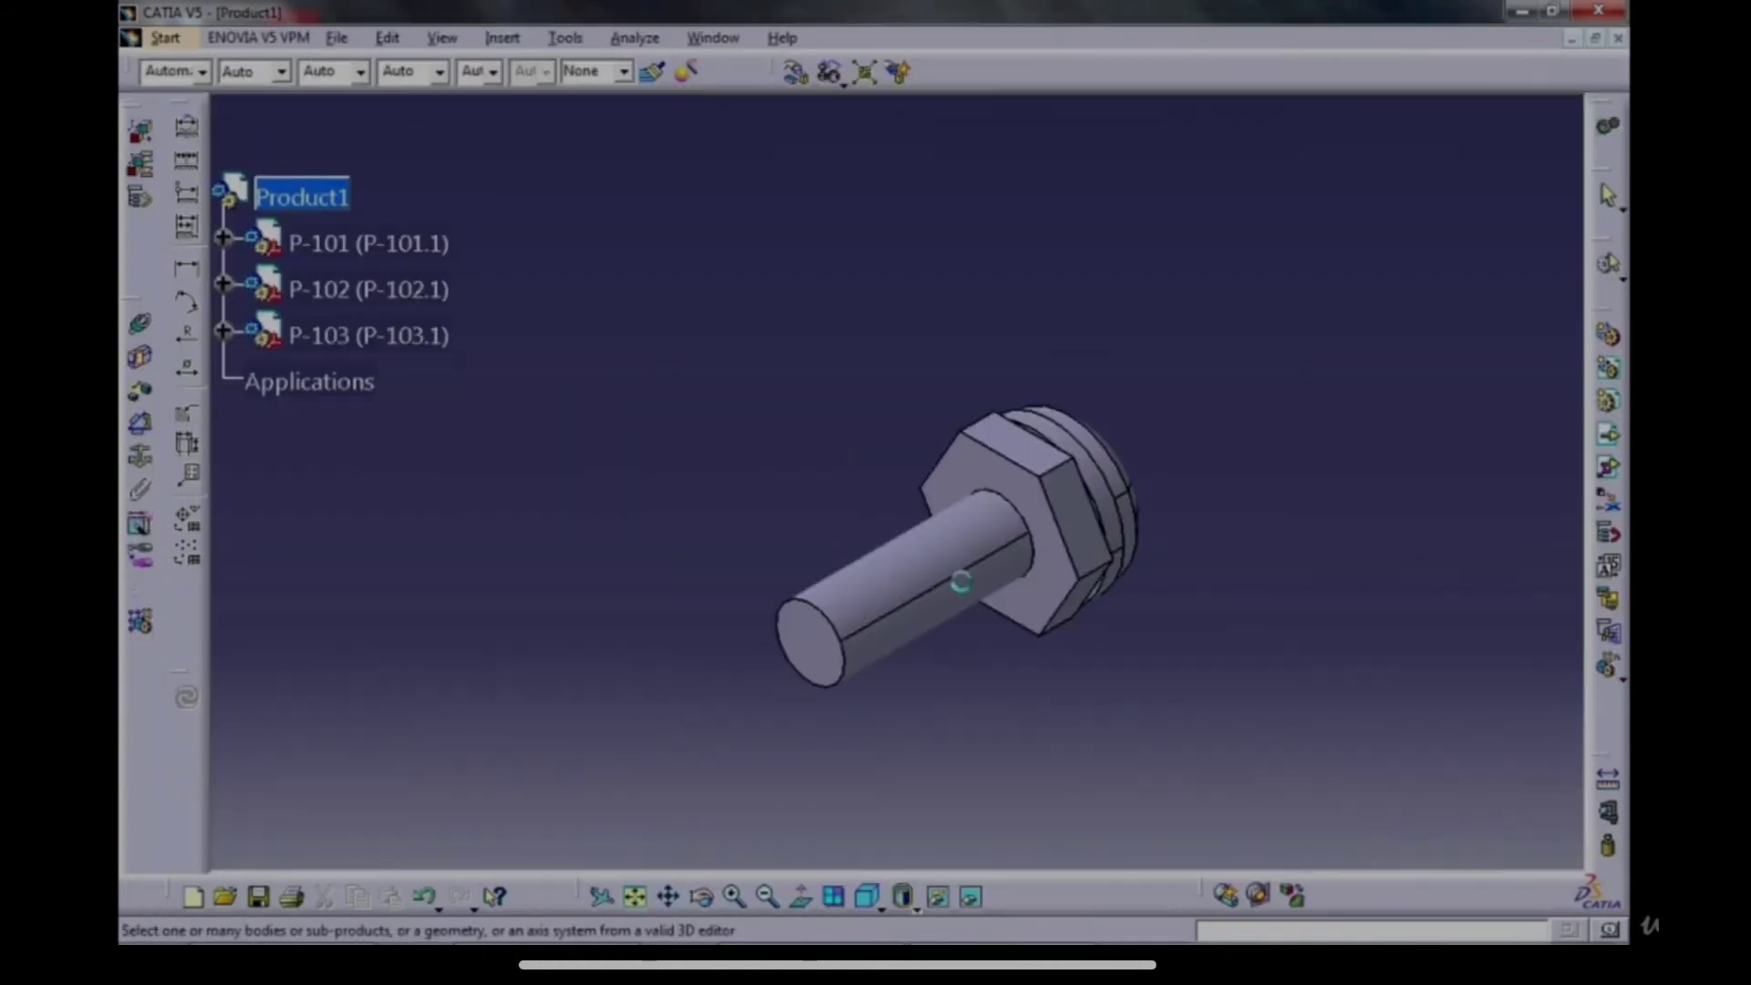
click(867, 529)
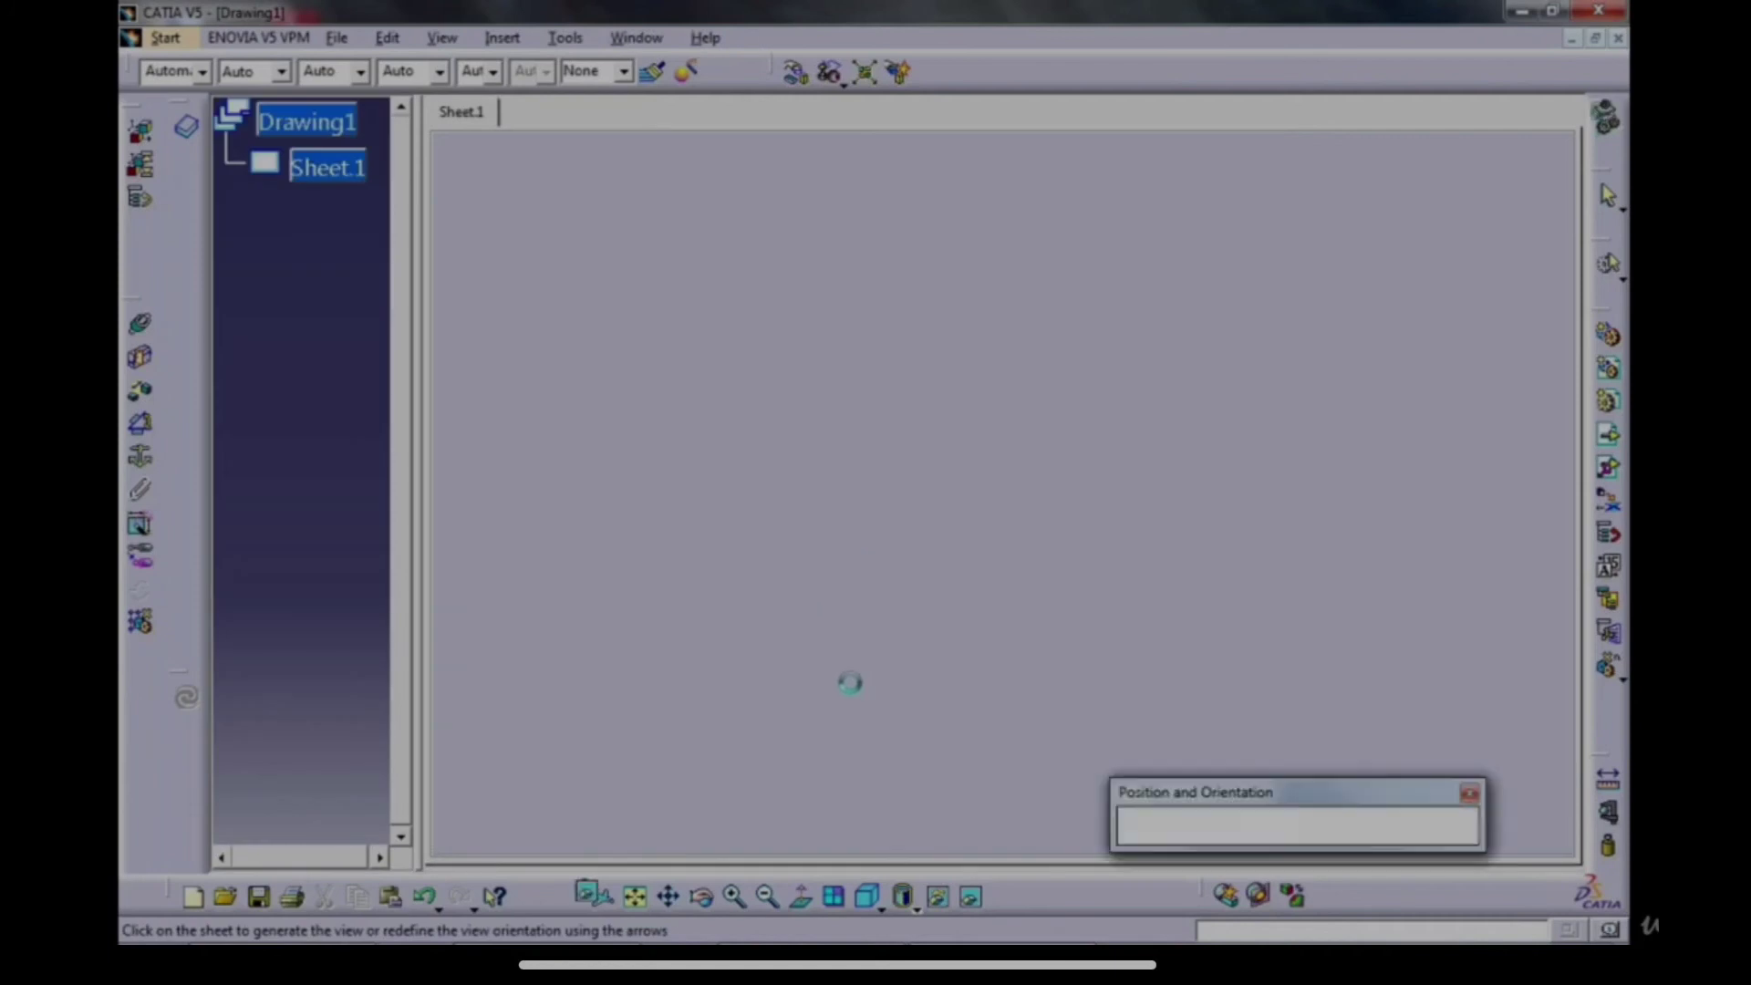
click(1100, 638)
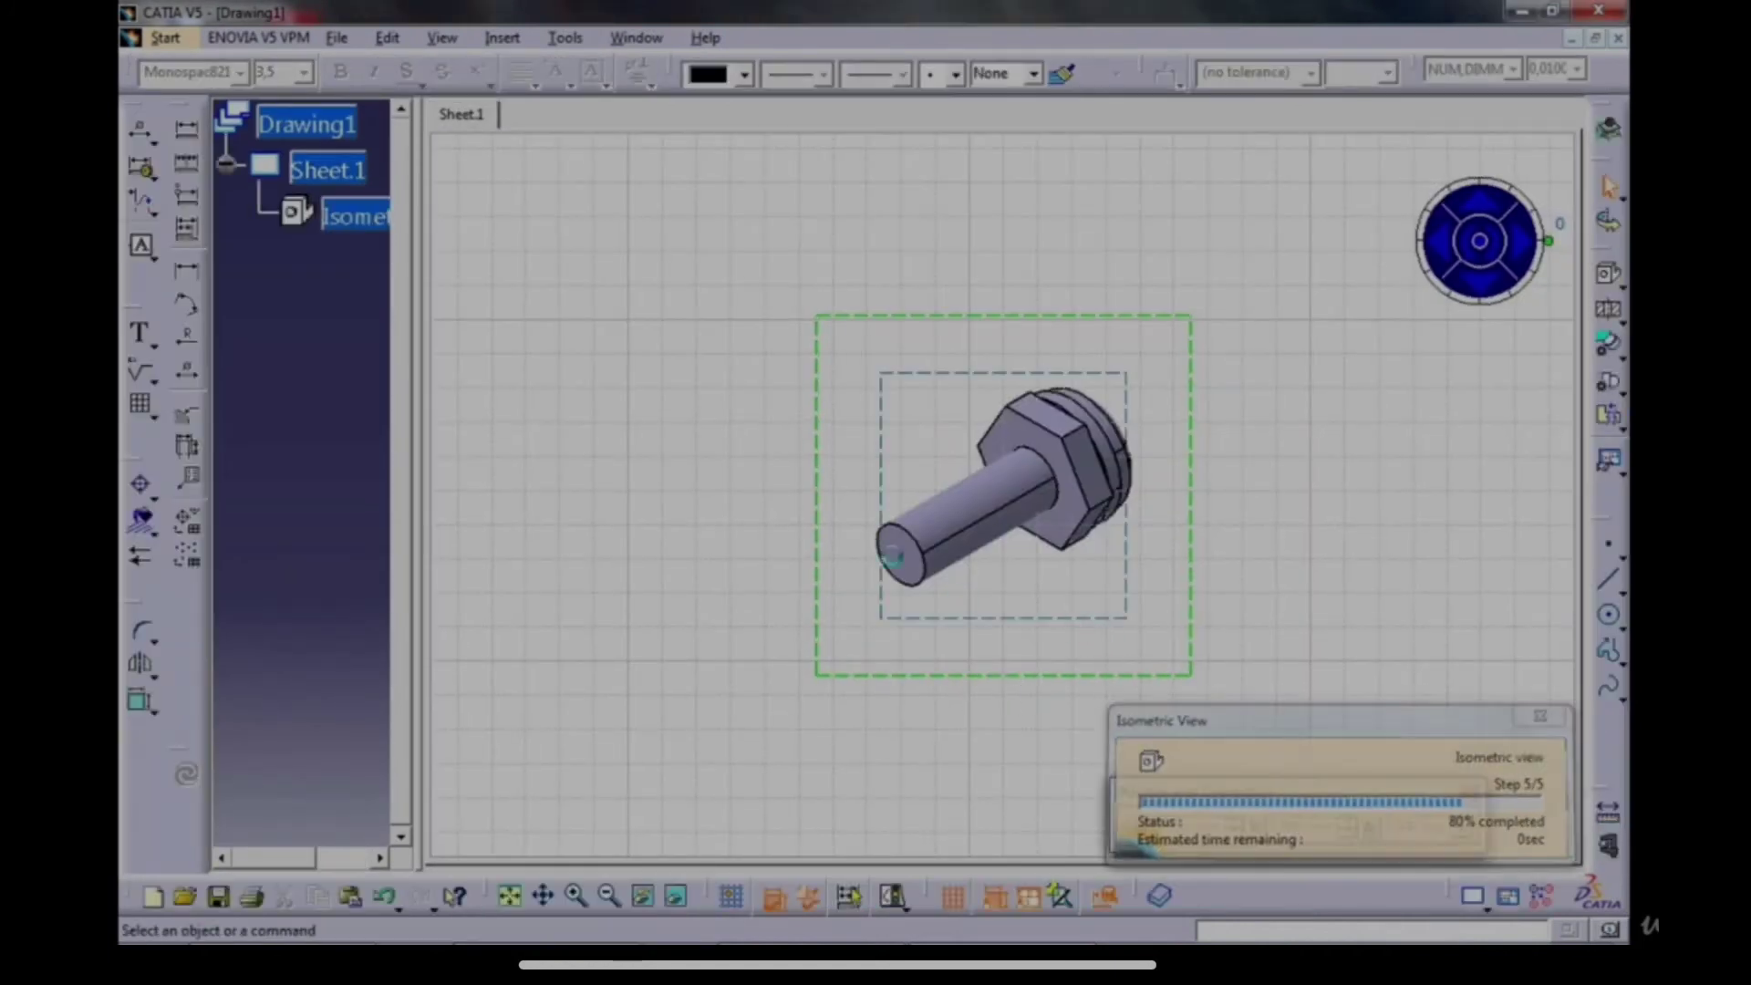
ctrl+middle_drag(848, 457, 857, 572)
drag(980, 396, 1075, 421)
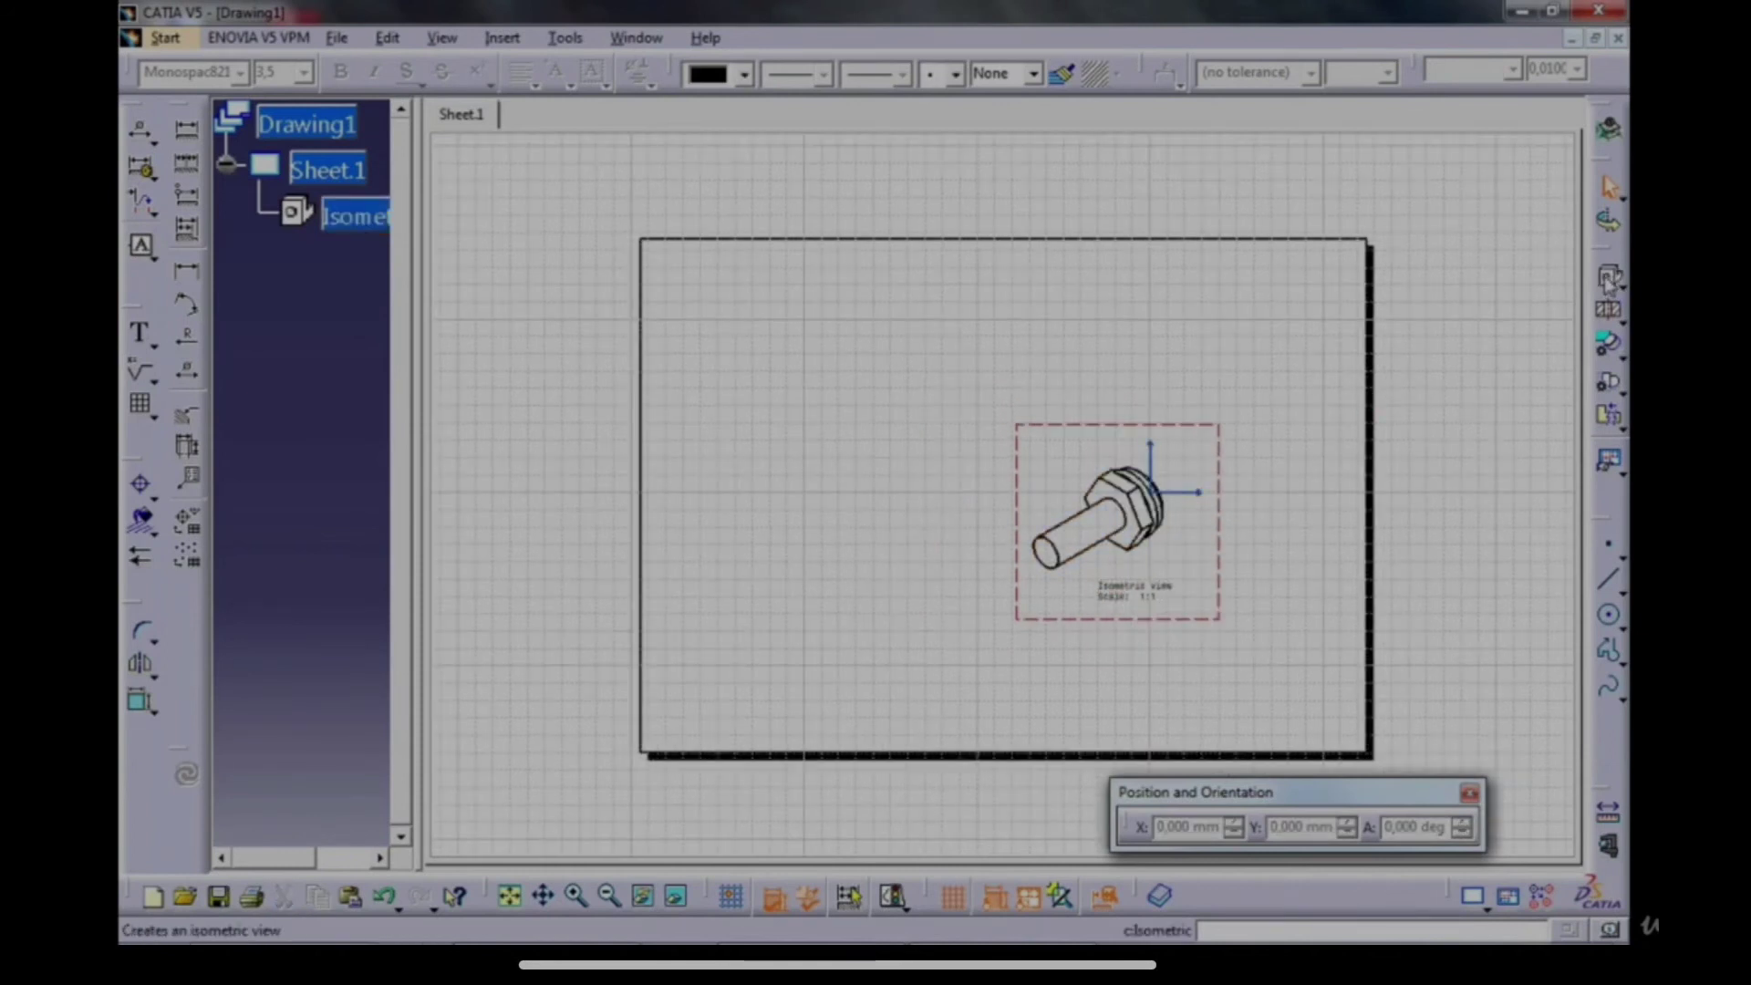
Switch back to Product1 and create an enhanced scene of the assembly, dismissing the analysis warning.
click(610, 44)
click(707, 276)
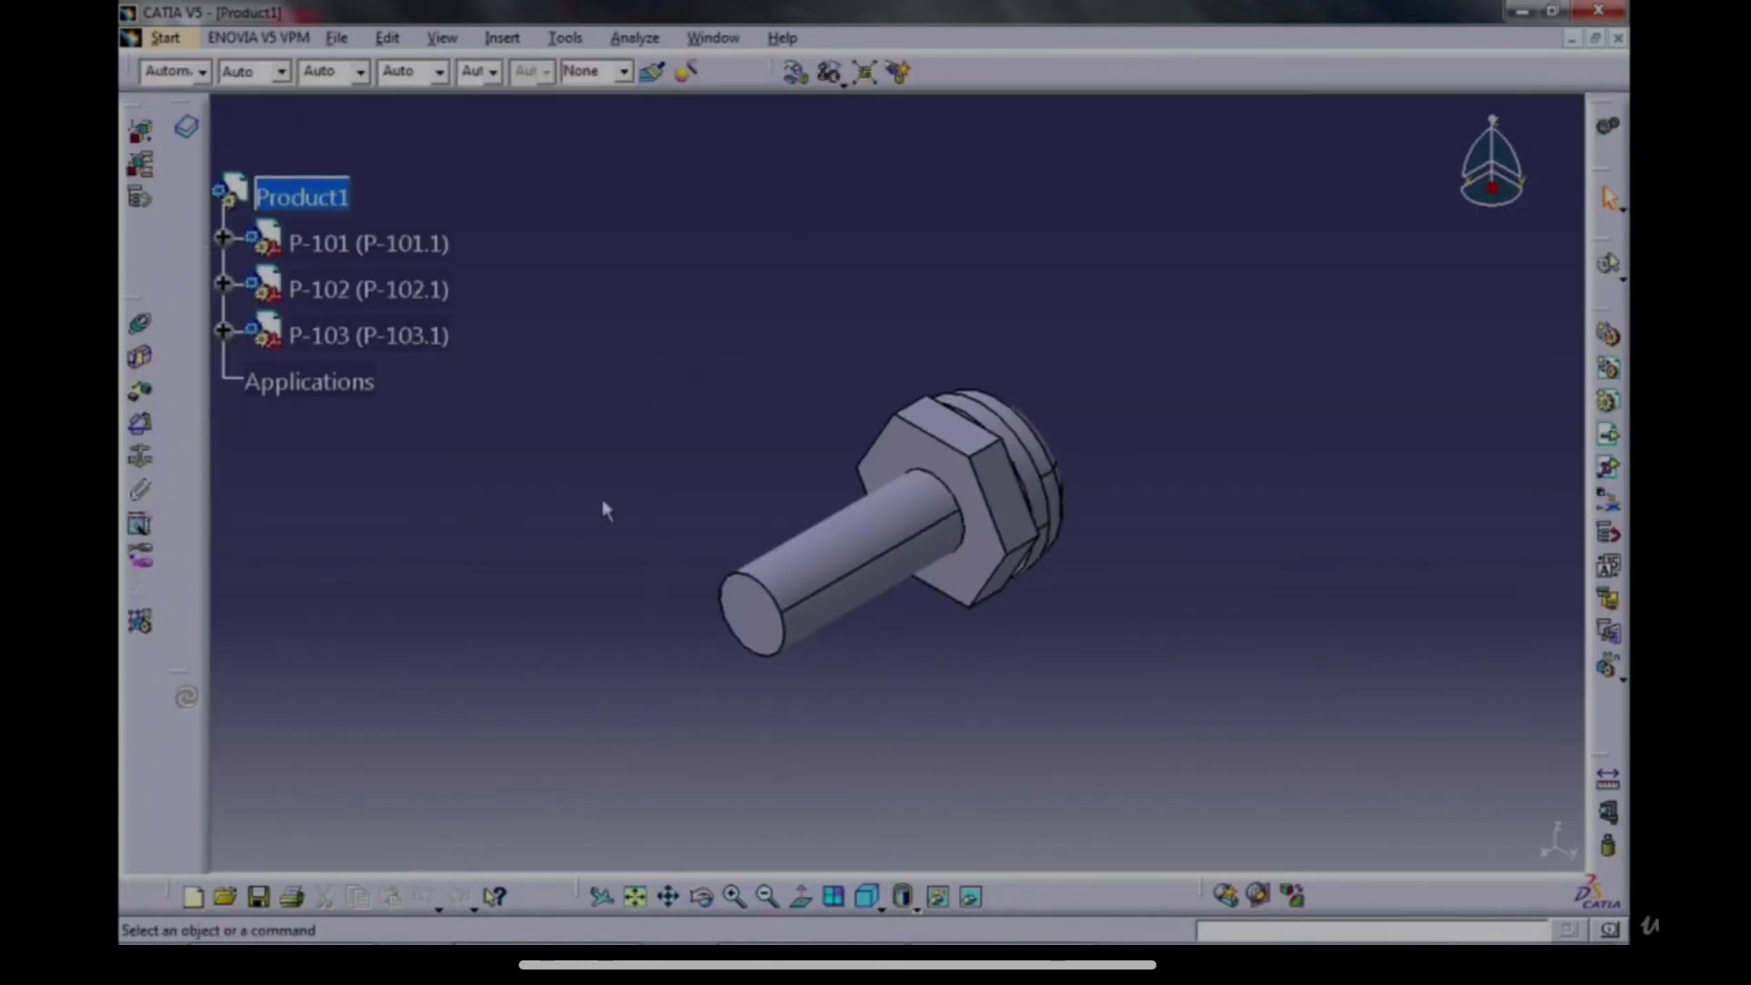
click(367, 289)
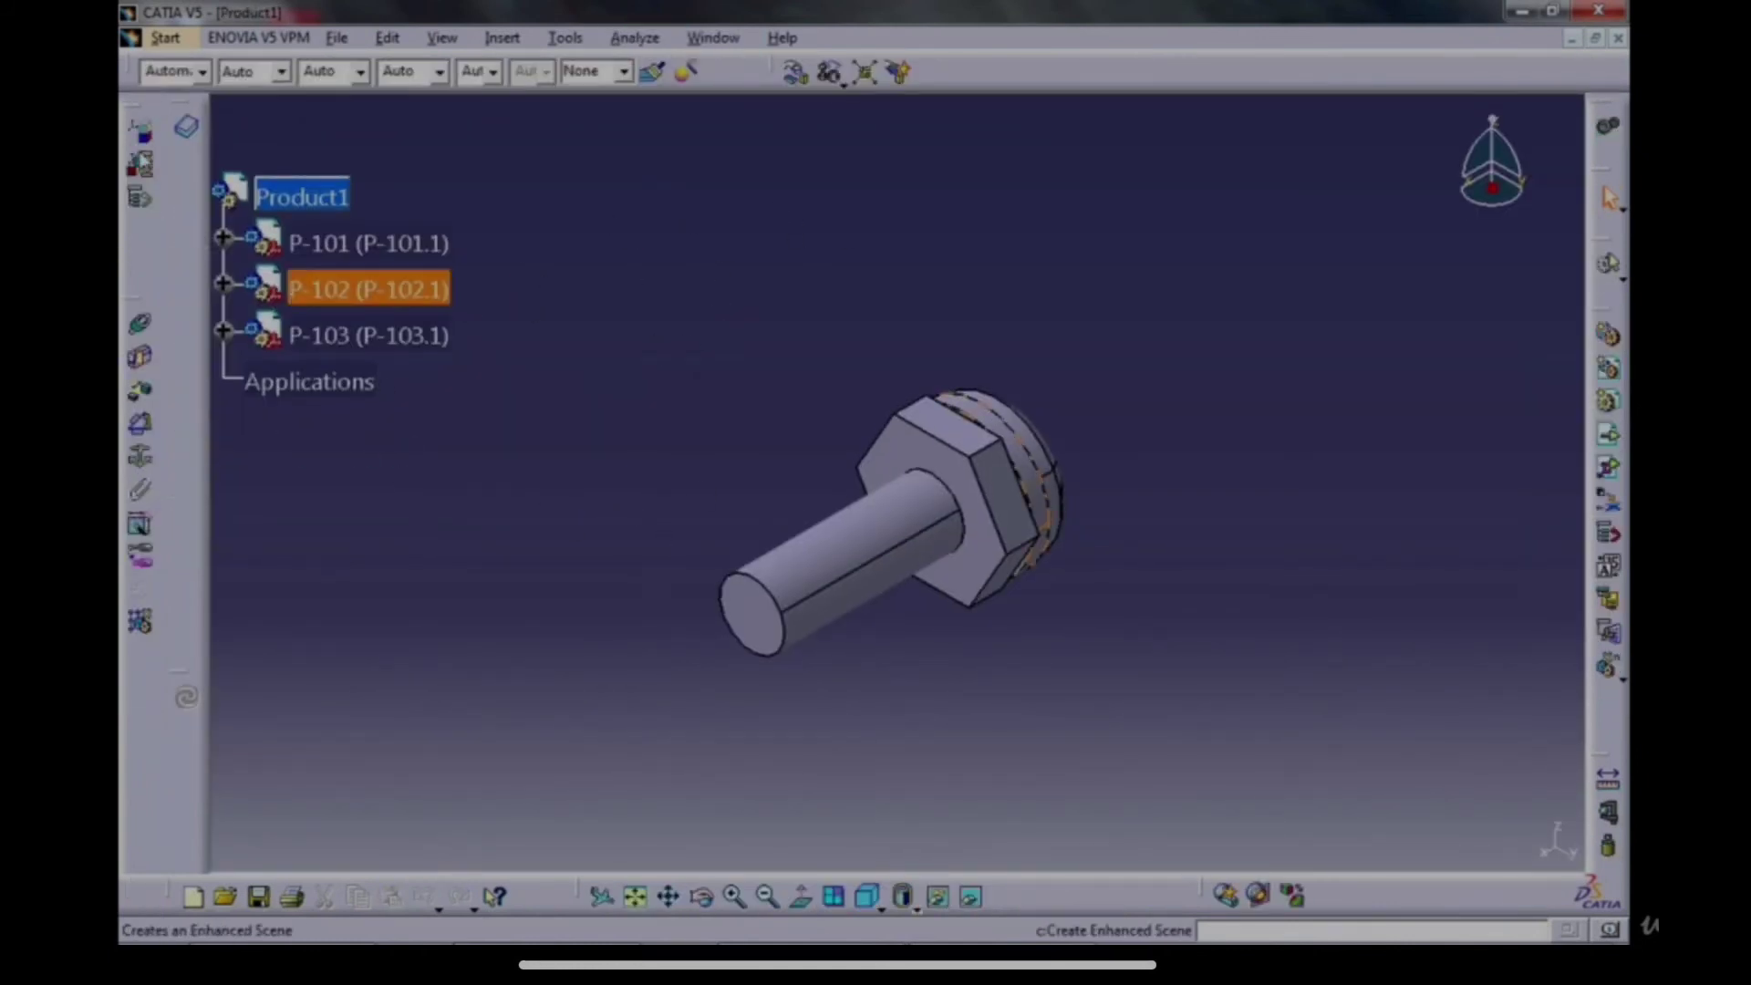
click(143, 135)
click(1444, 838)
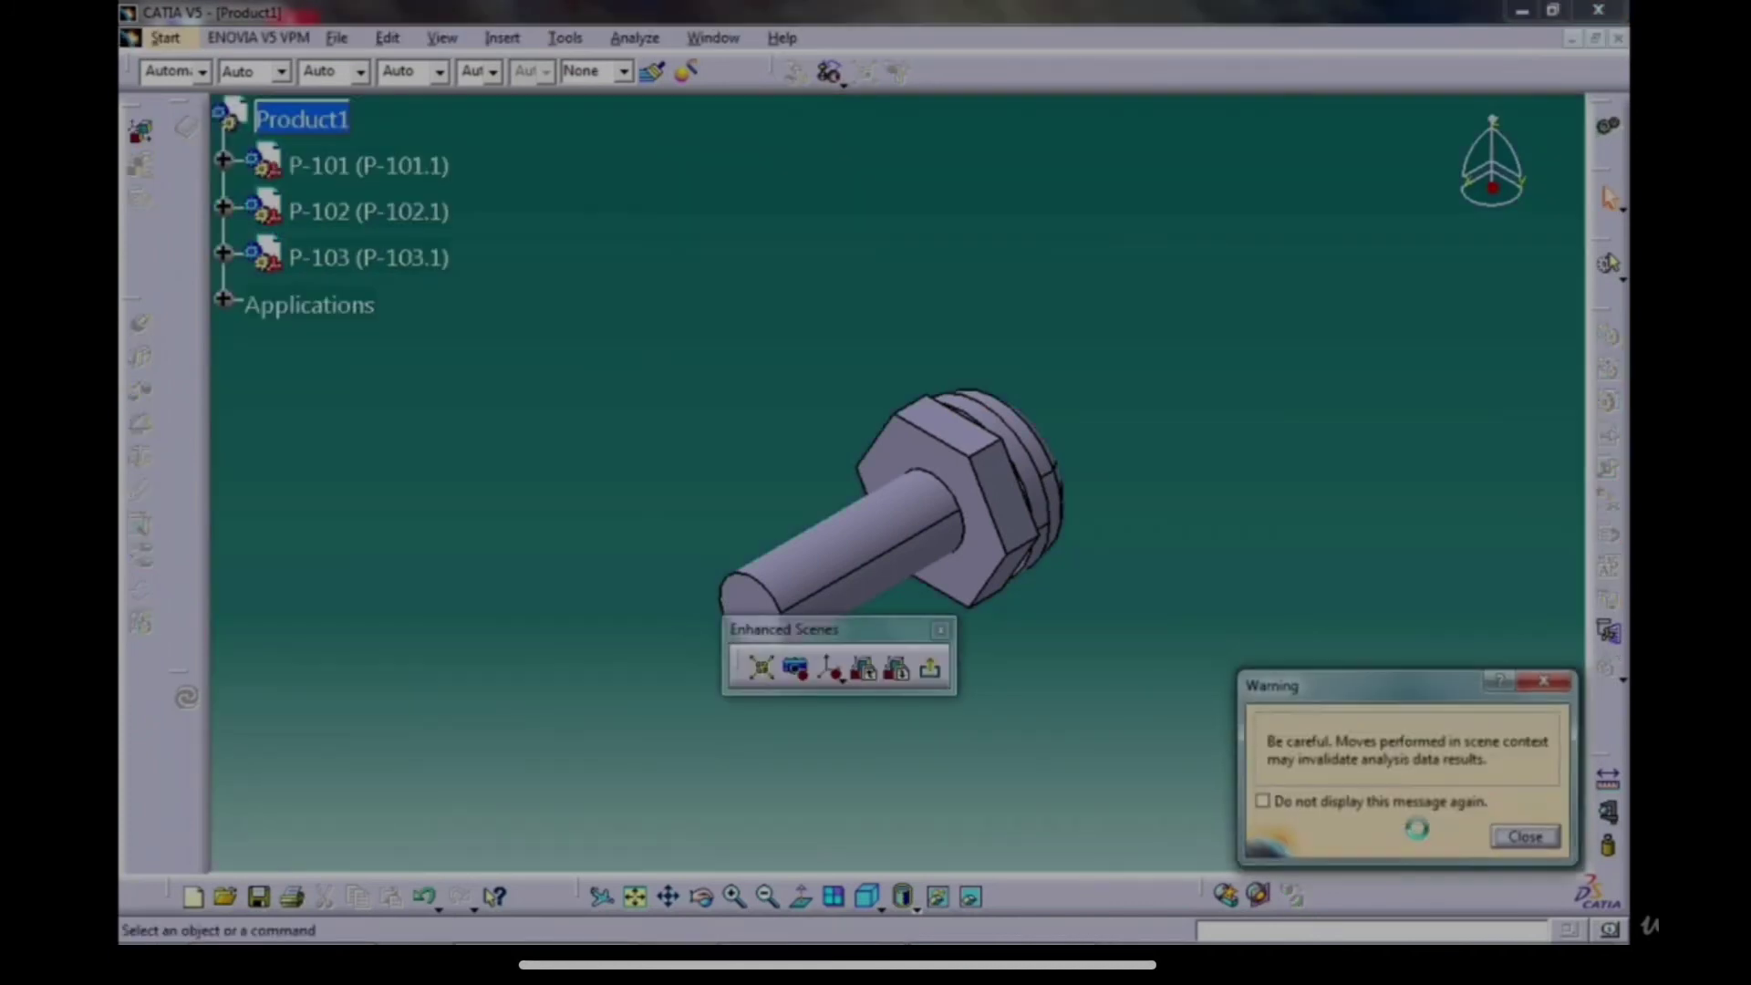
click(1555, 841)
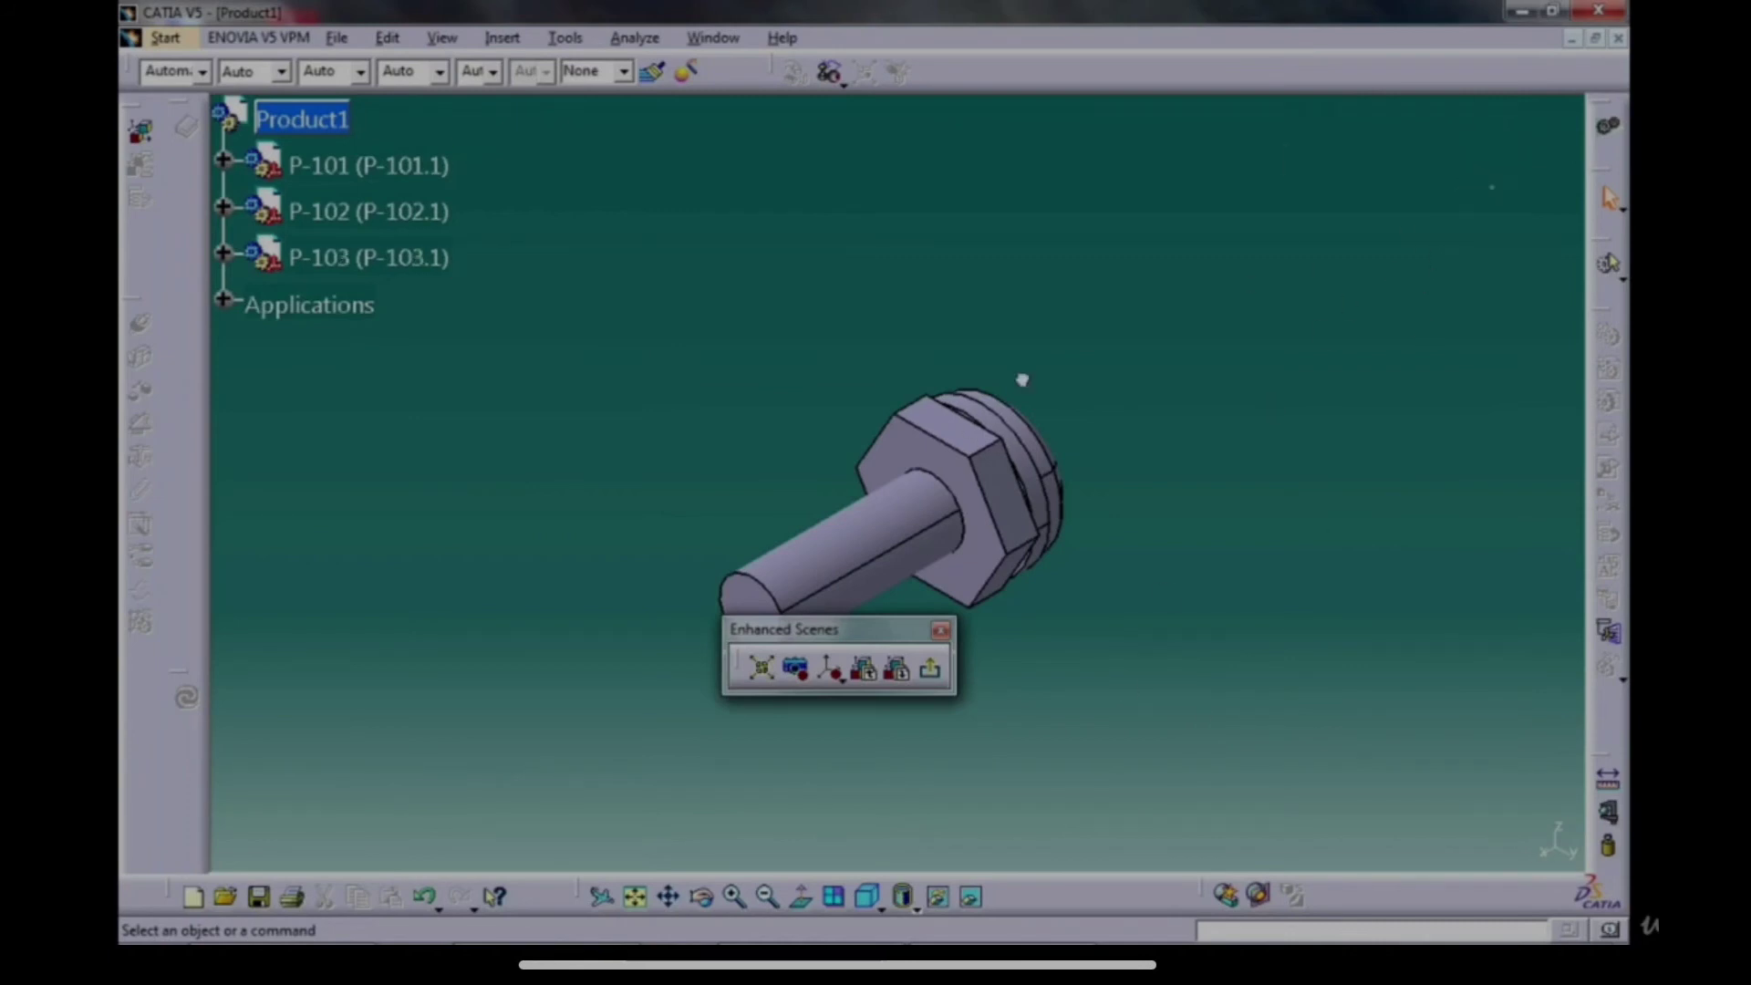
Move the nut and the washer off the bolt along its axis for an exploded arrangement, and exit the scene.
click(900, 446)
drag(878, 472, 481, 700)
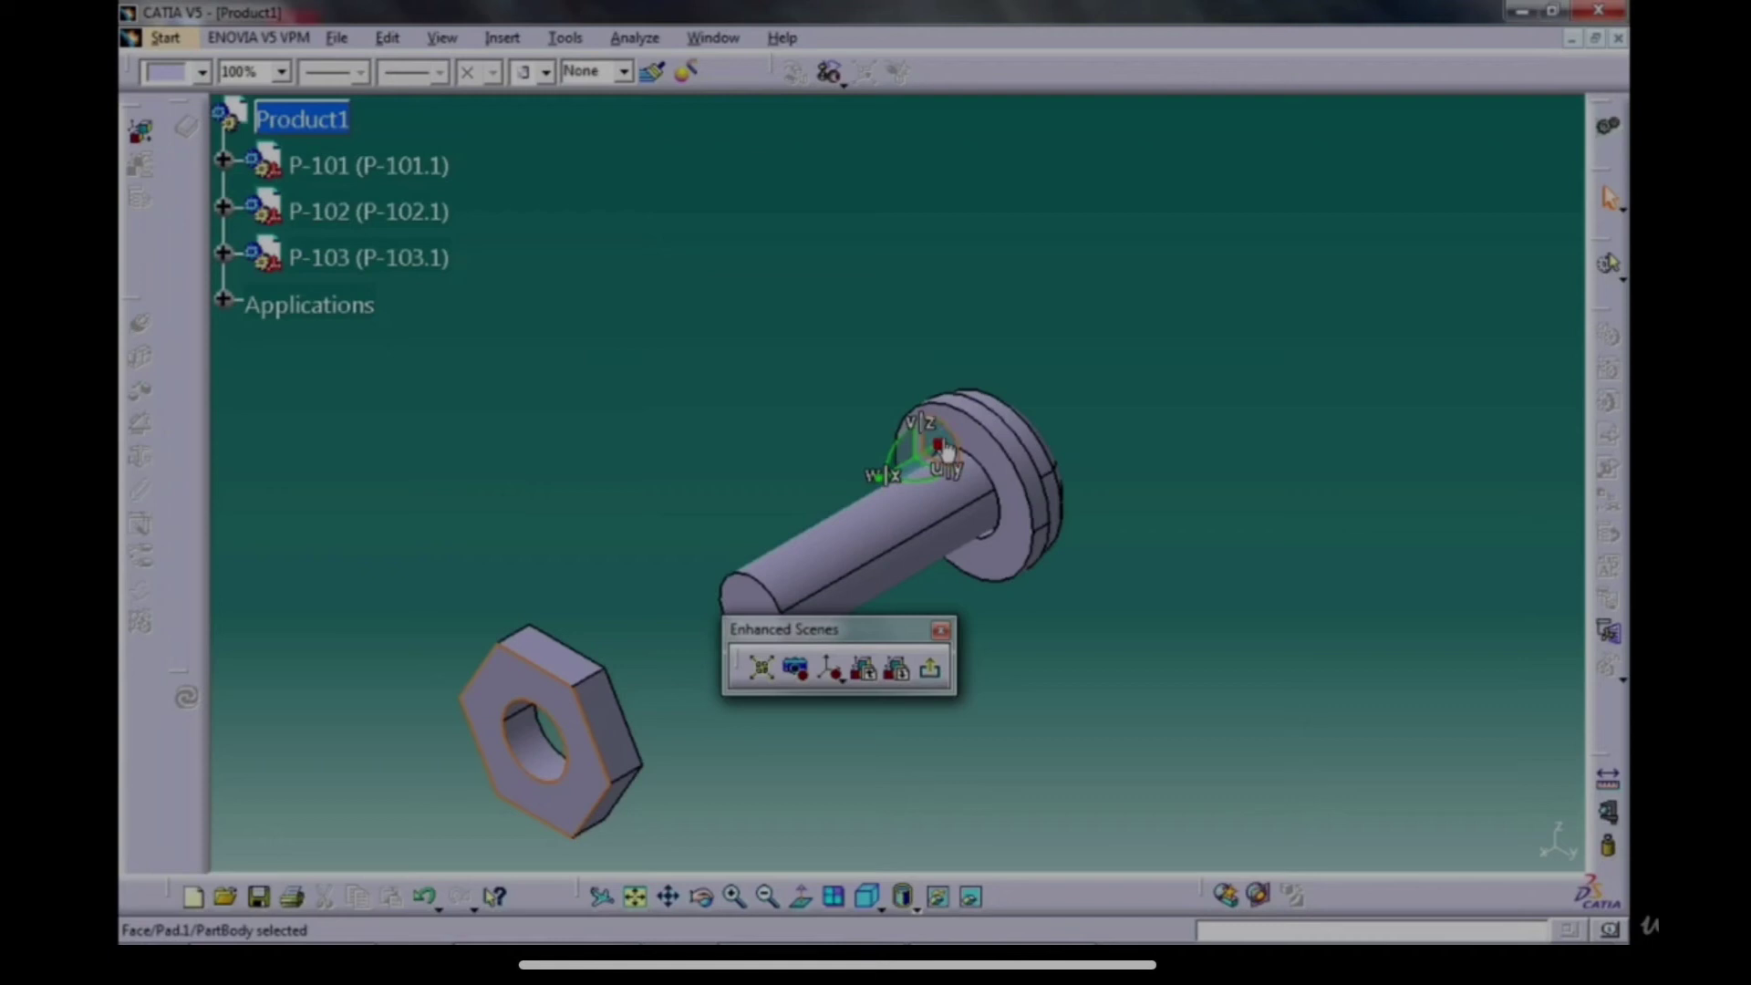
drag(912, 478, 591, 653)
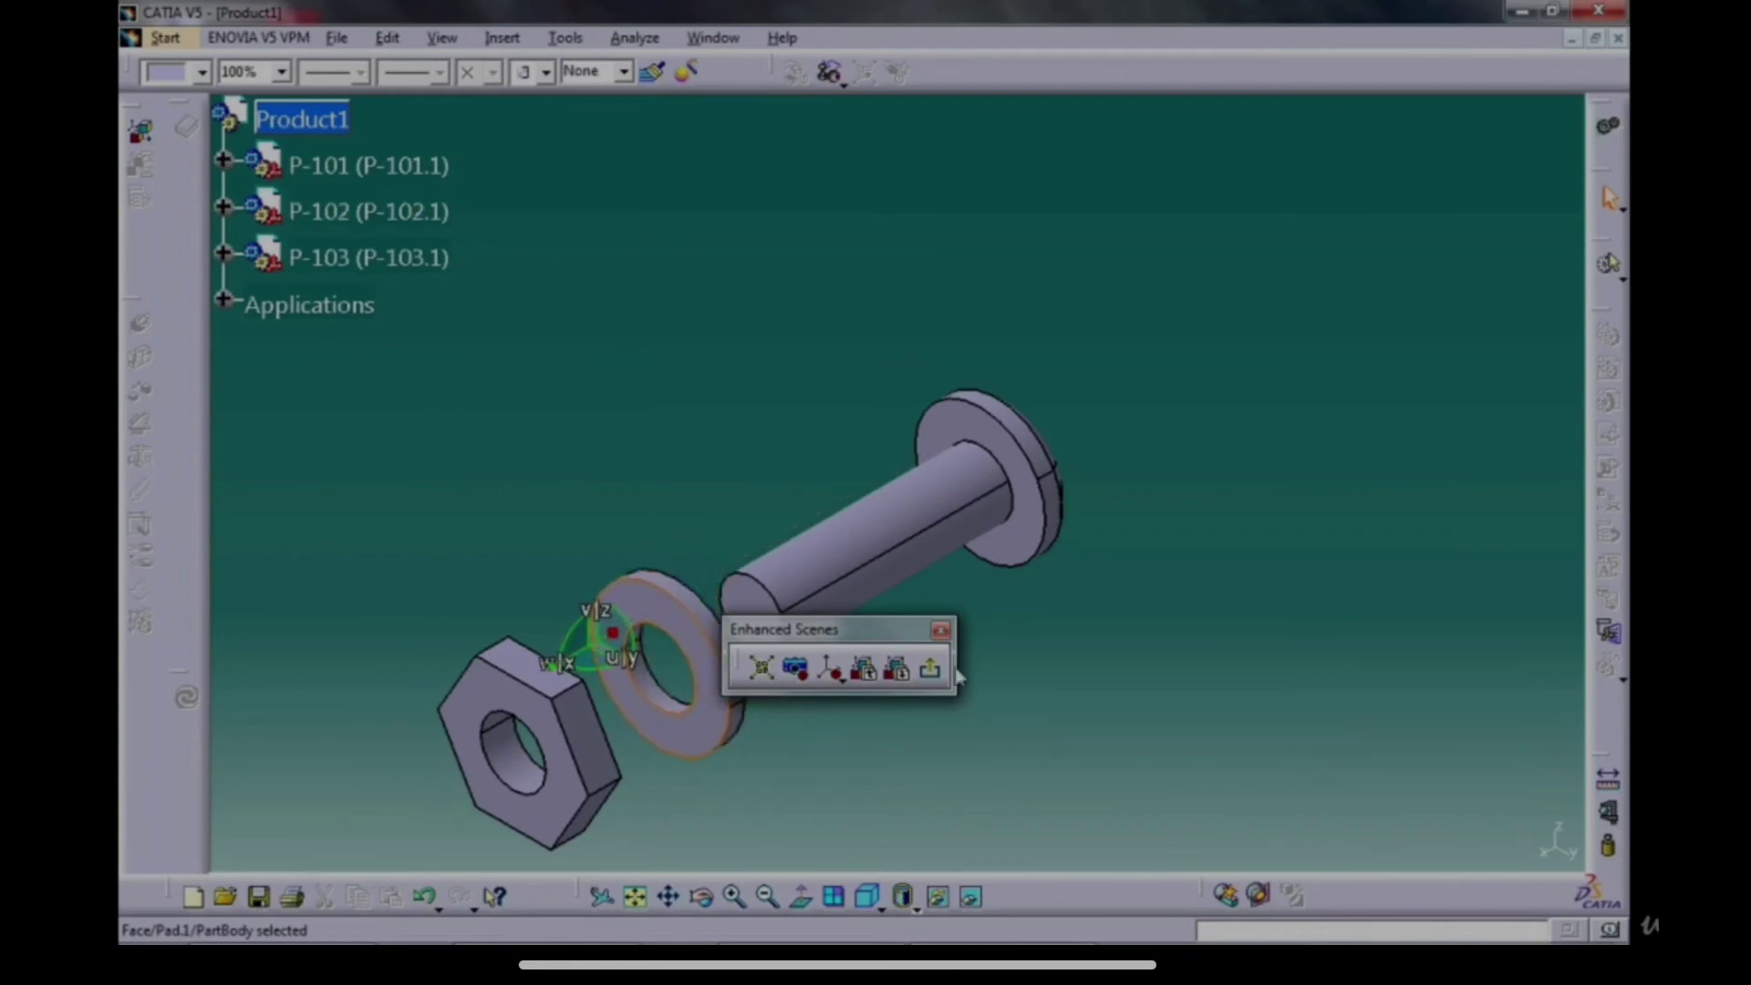
click(932, 673)
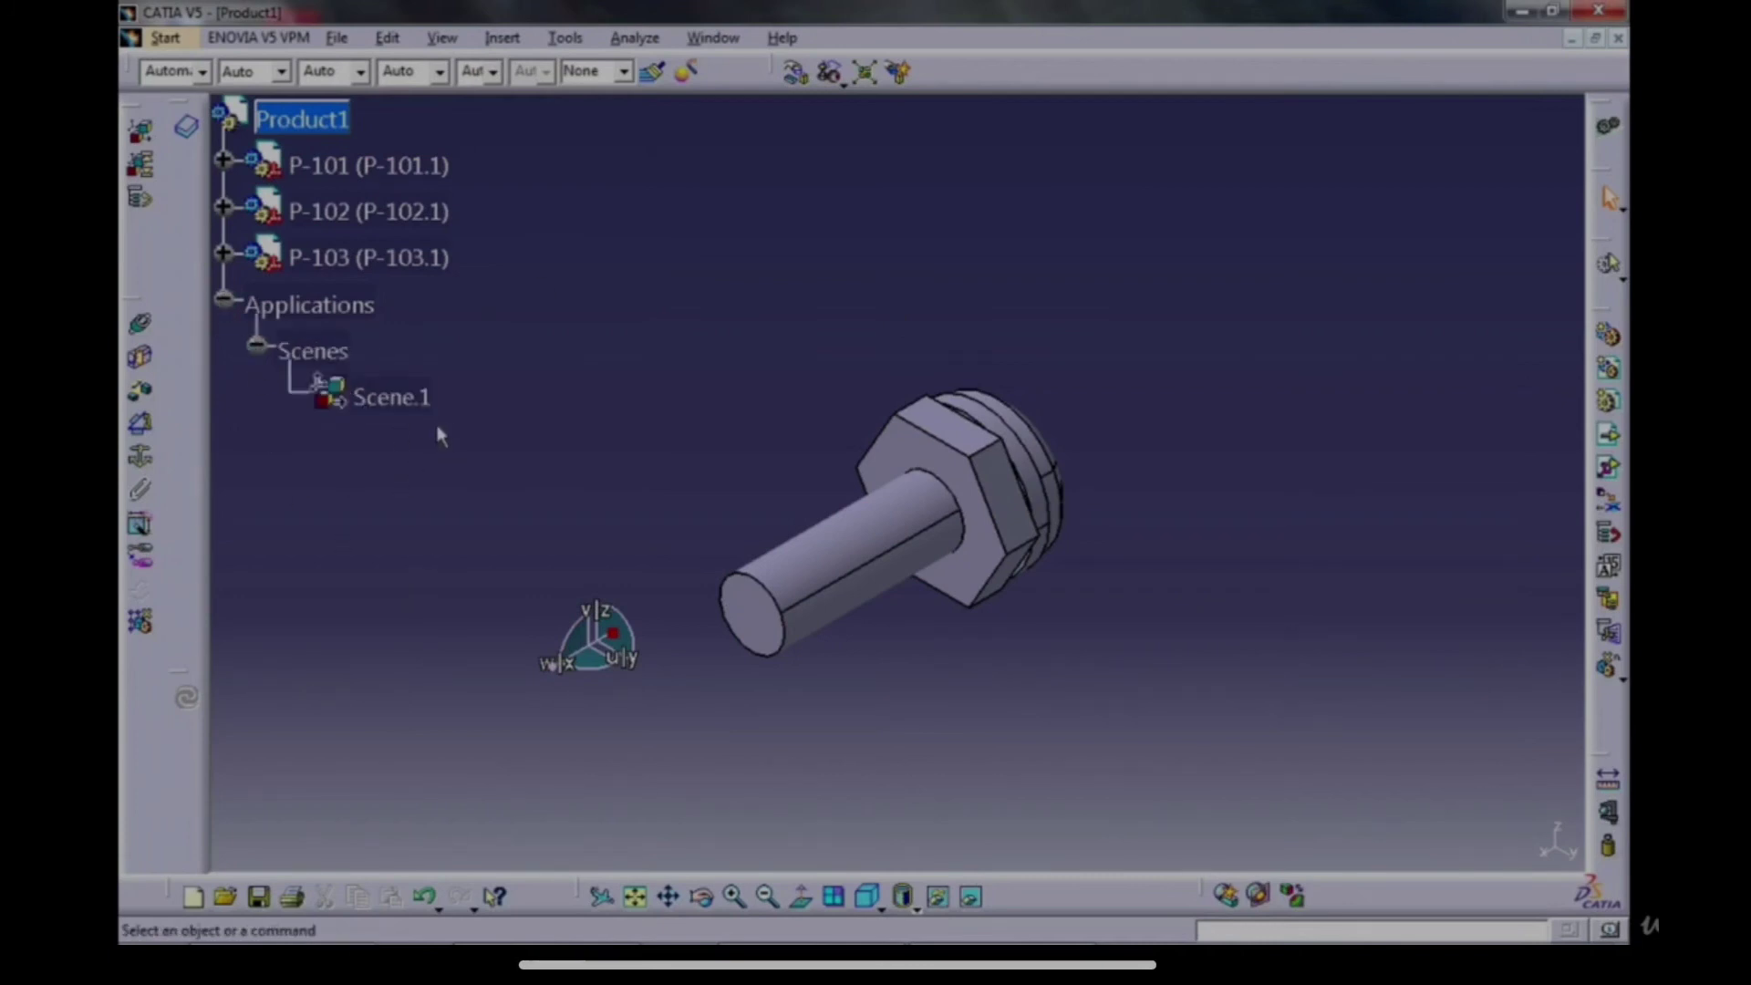
Generate an isometric view of the exploded Scene.1 from Product1 on the sheet in Drawing1.
click(717, 38)
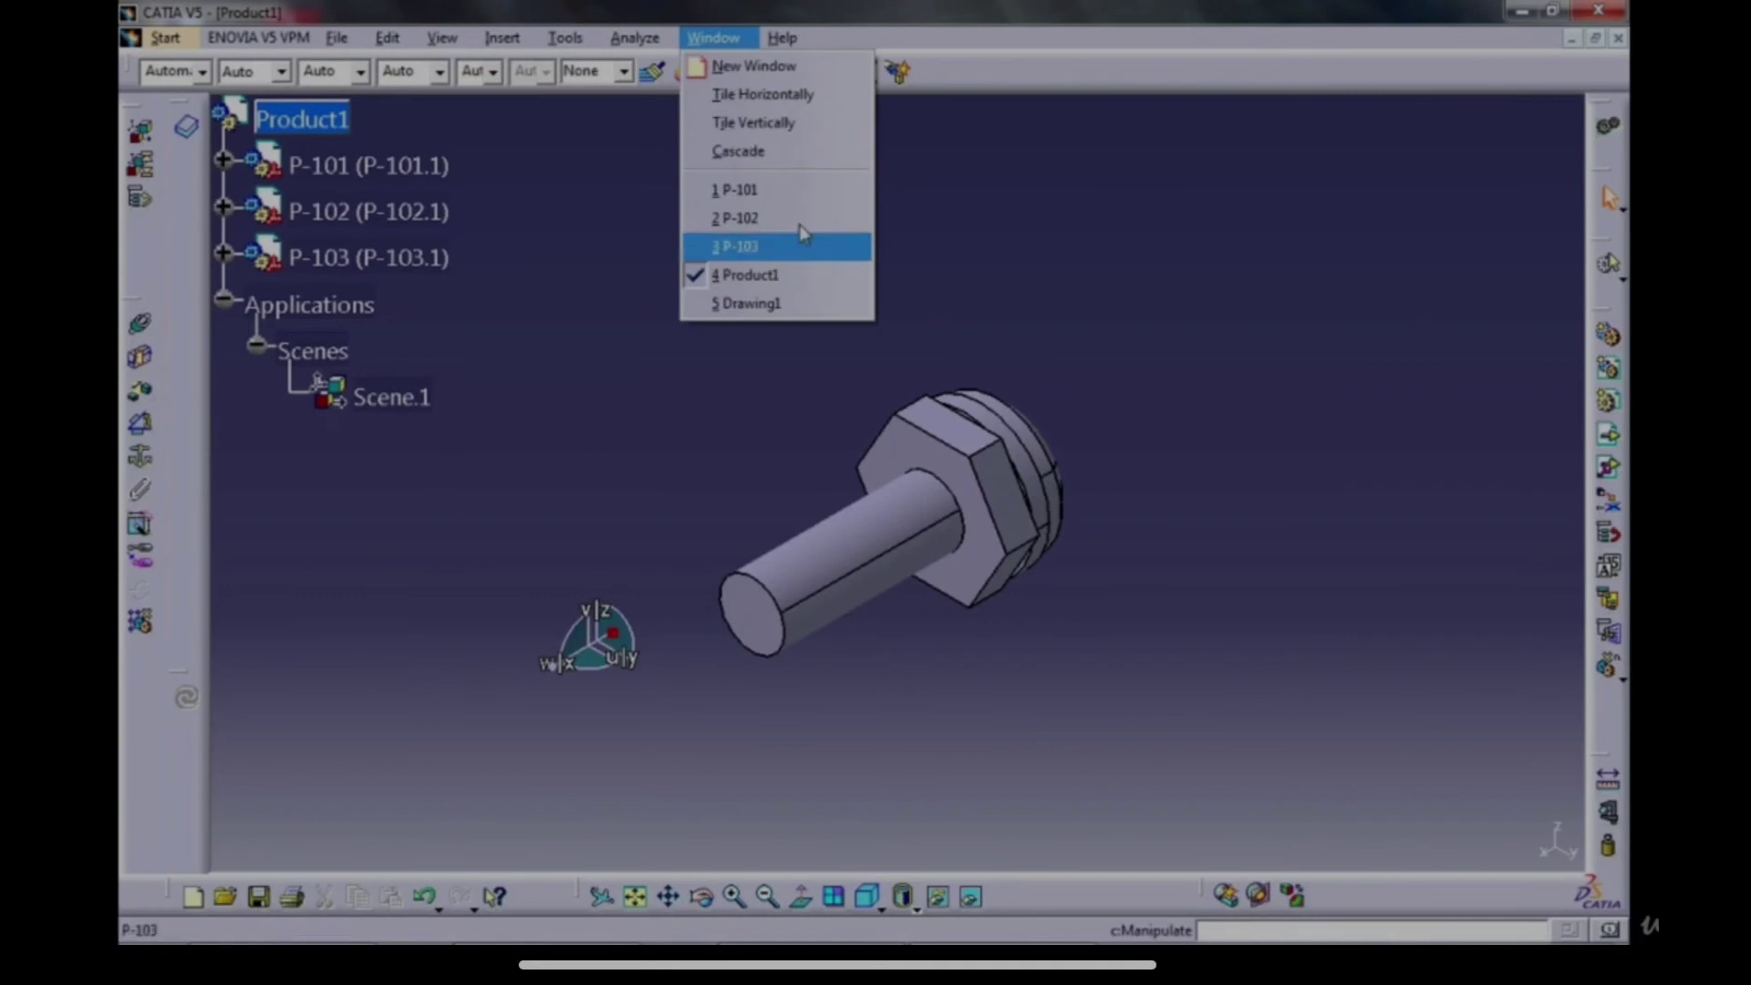
click(789, 302)
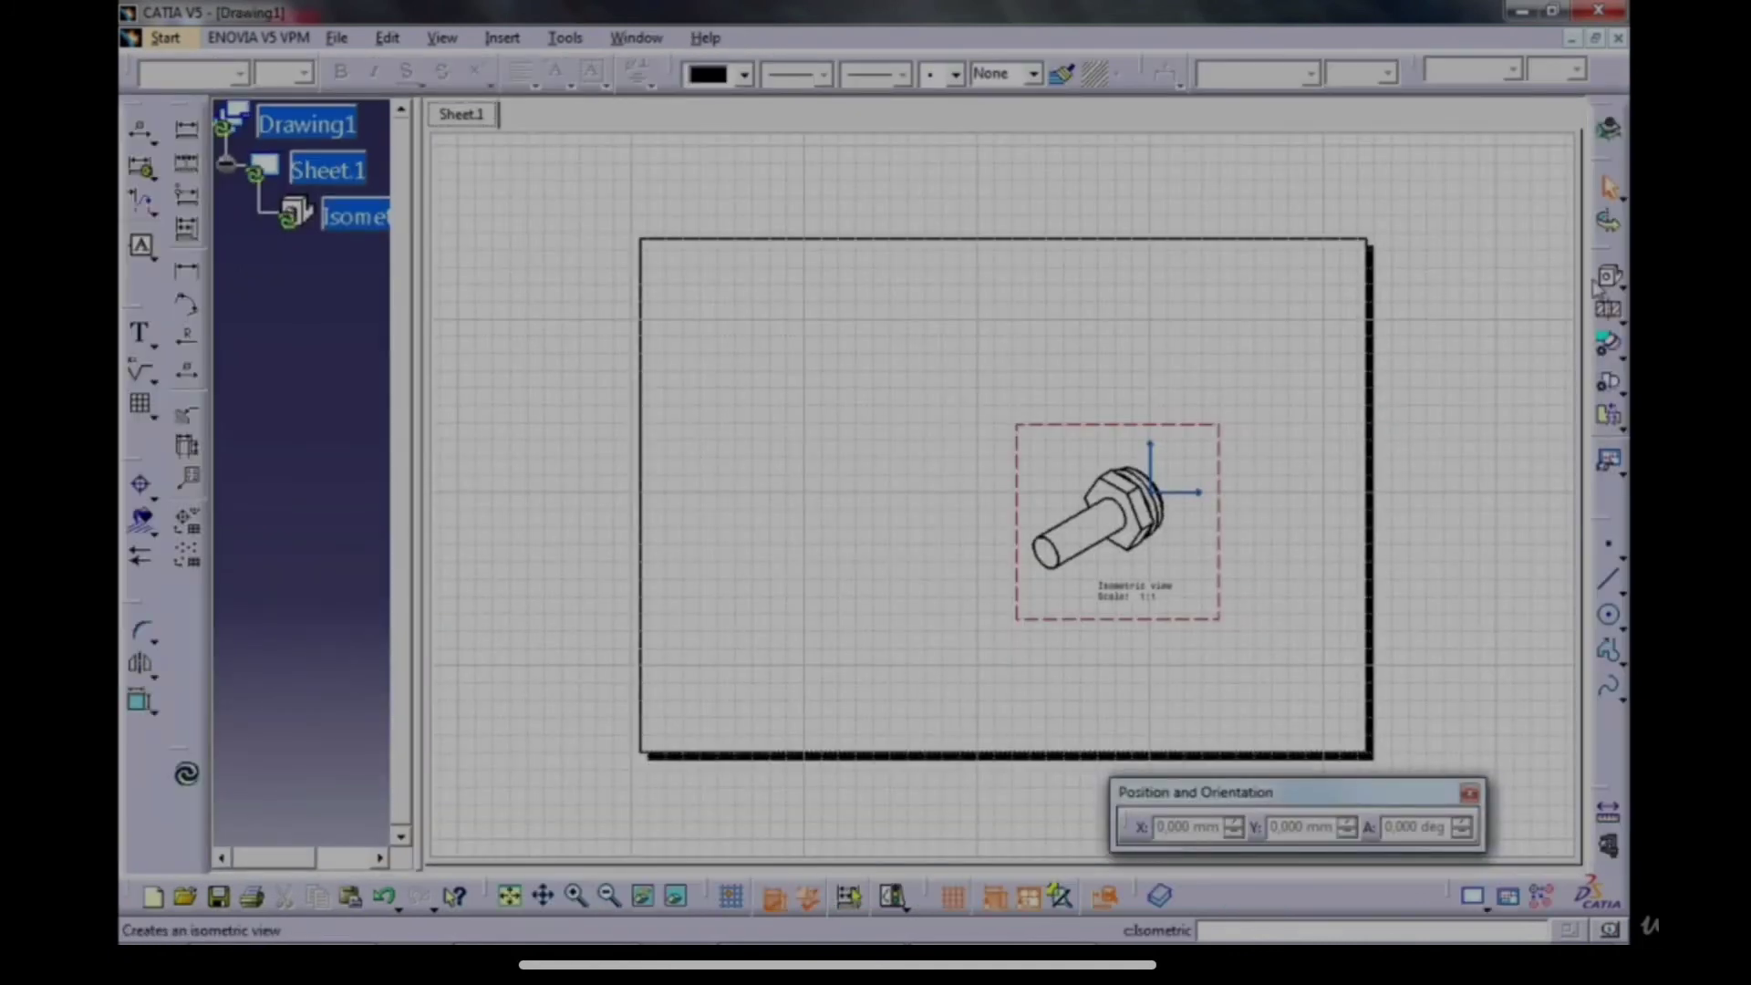
click(635, 37)
click(703, 278)
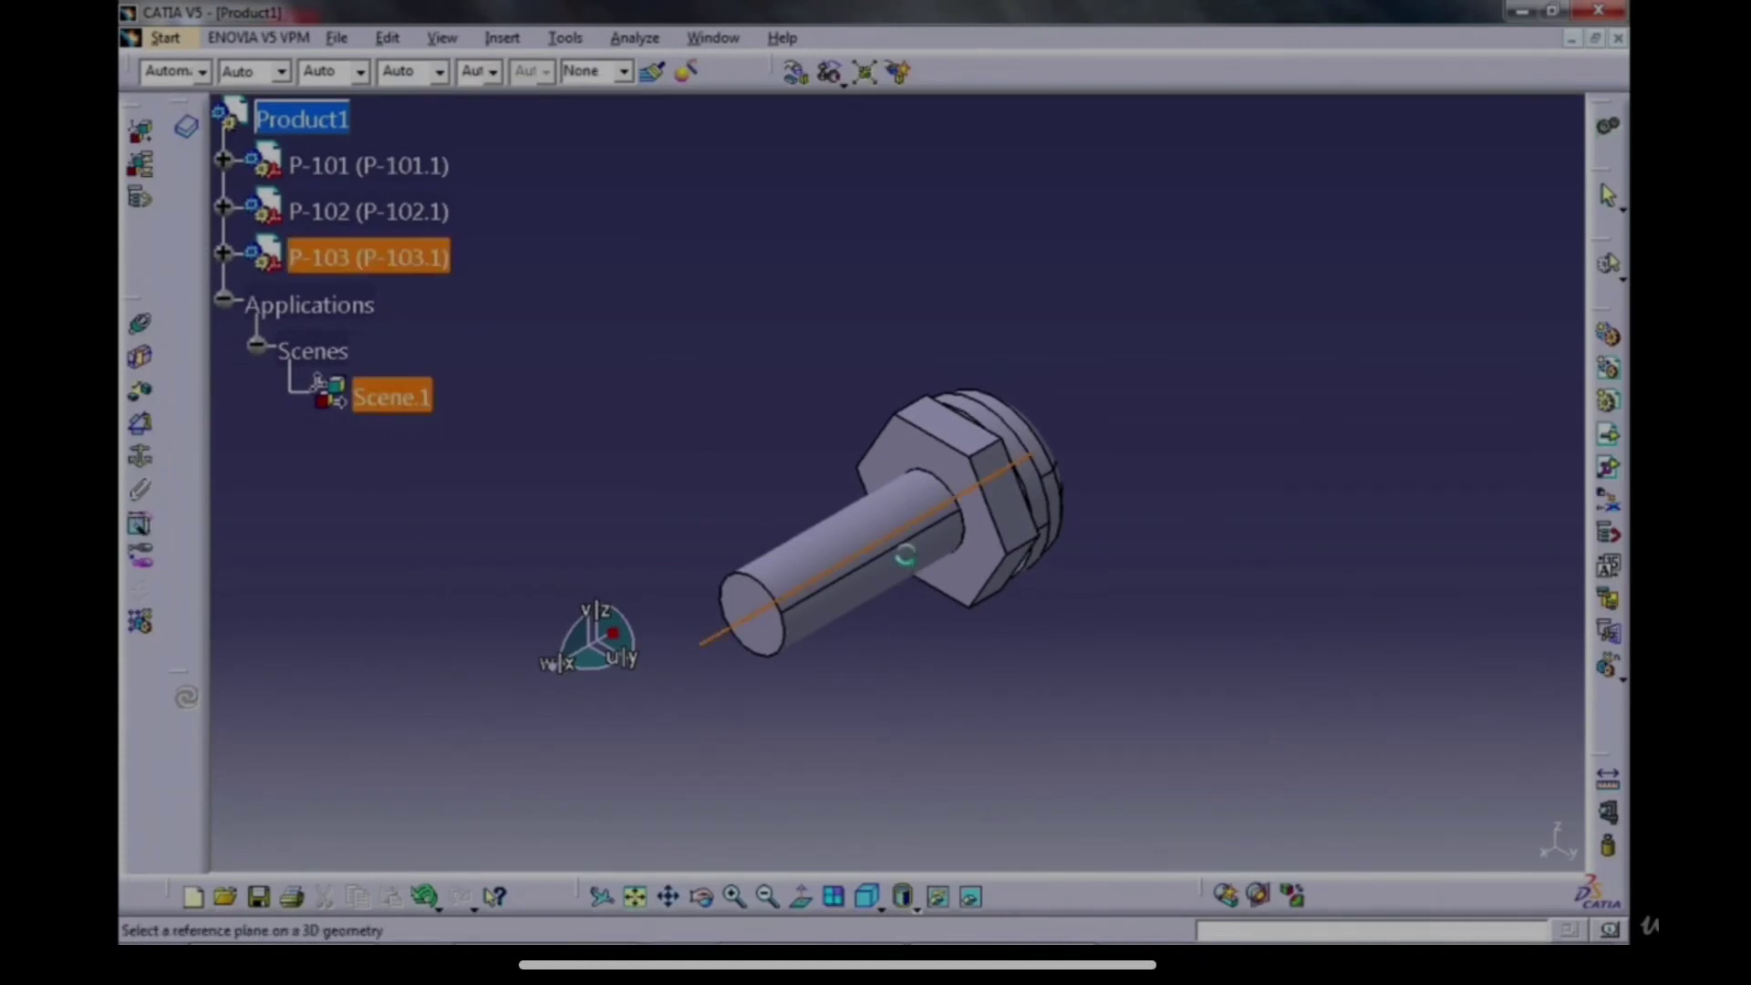
click(931, 624)
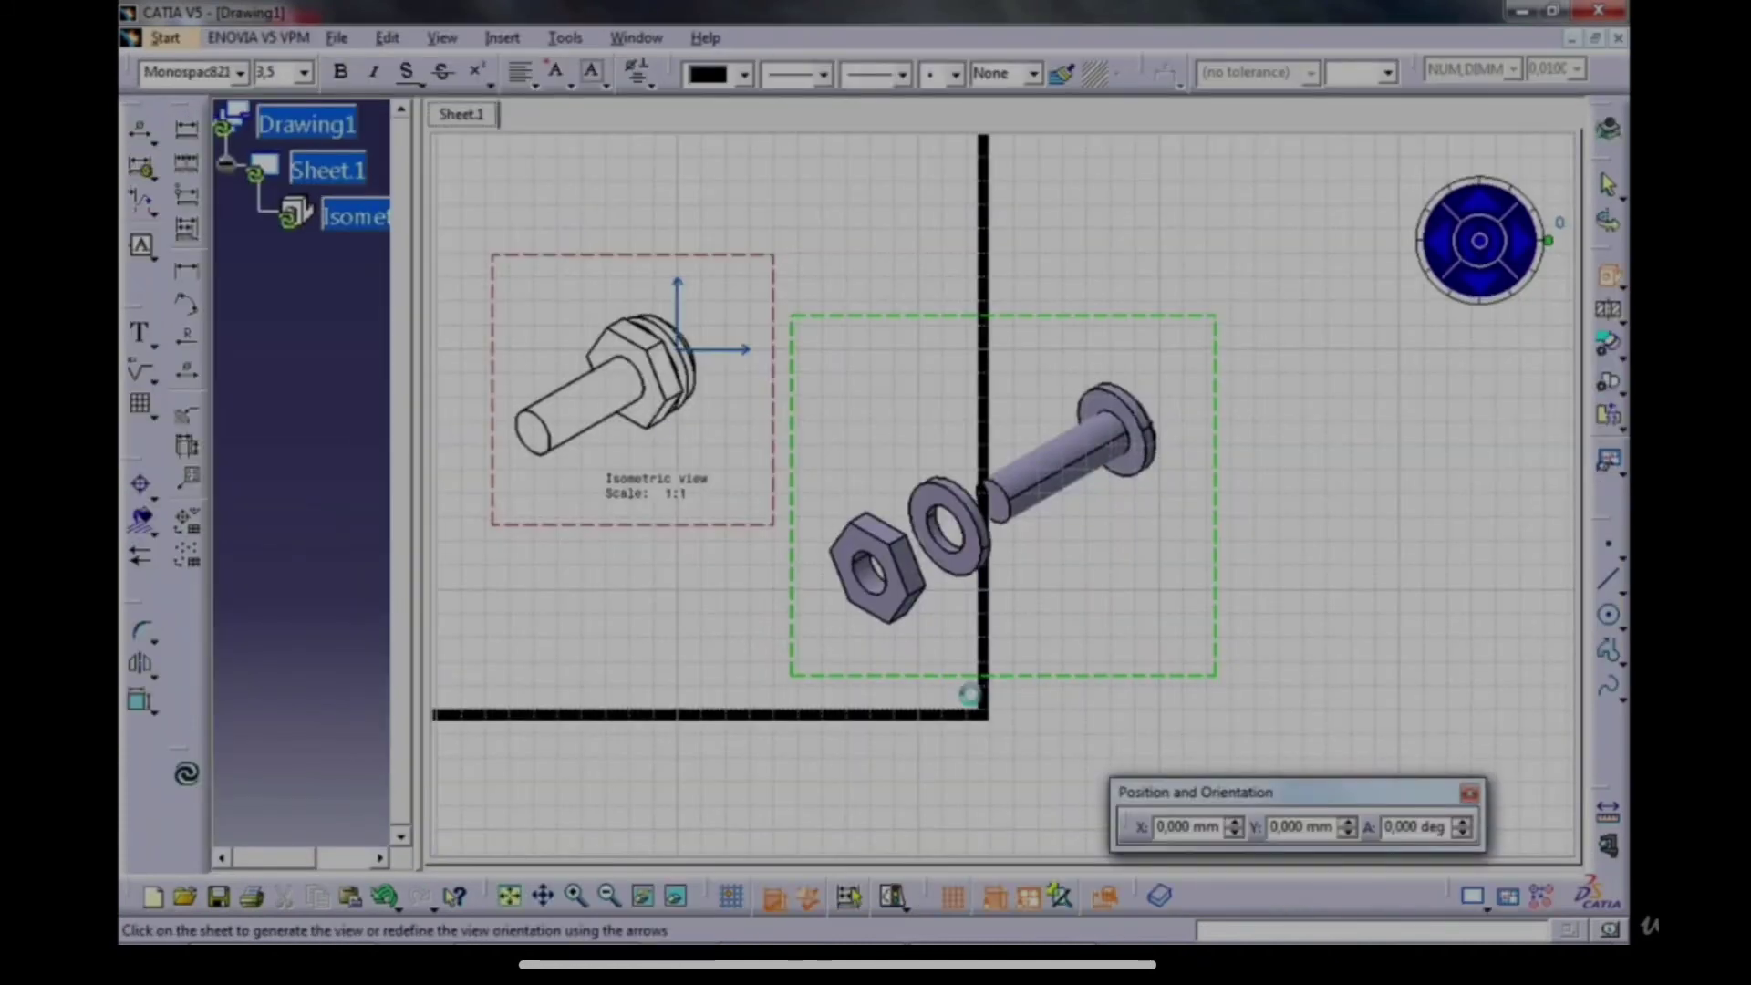
click(1044, 604)
Move the exploded view beside the assembled view on its left, and shift both views lower on the sheet.
middle_drag(871, 381, 1183, 551)
drag(1283, 569, 781, 487)
drag(843, 701, 837, 658)
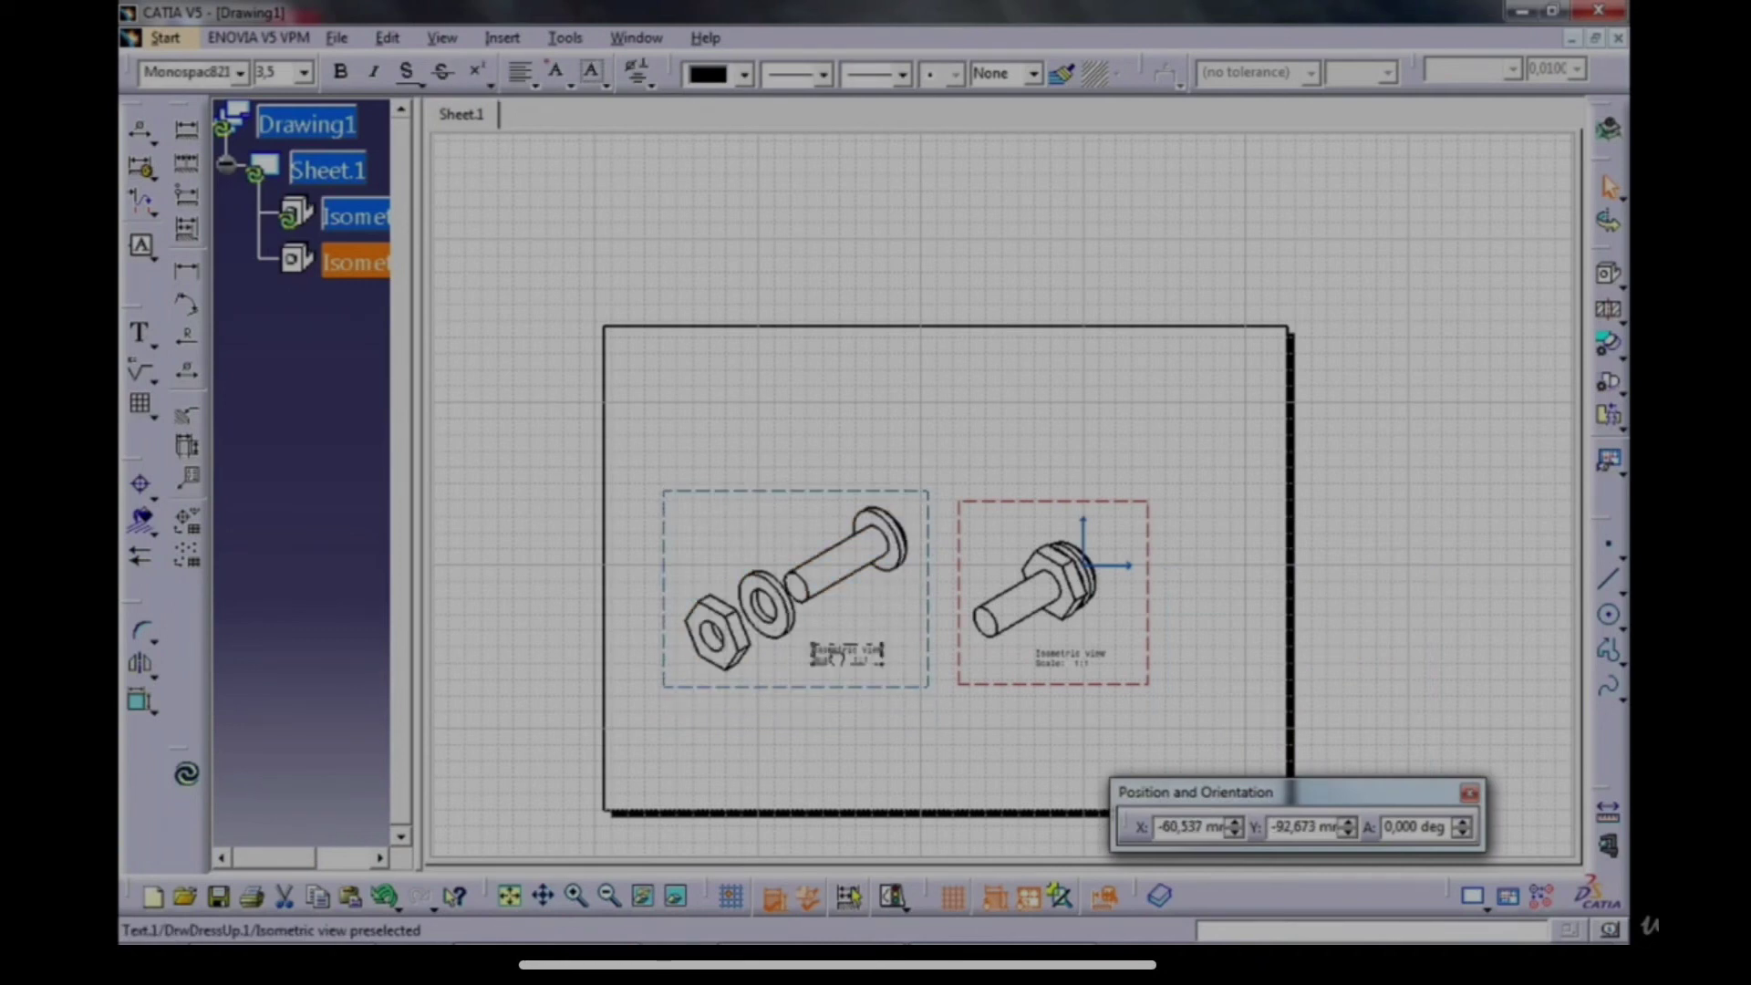
mouse_move(988, 709)
middle_down()
mouse_move(952, 547)
mouse_move(952, 580)
middle_up()
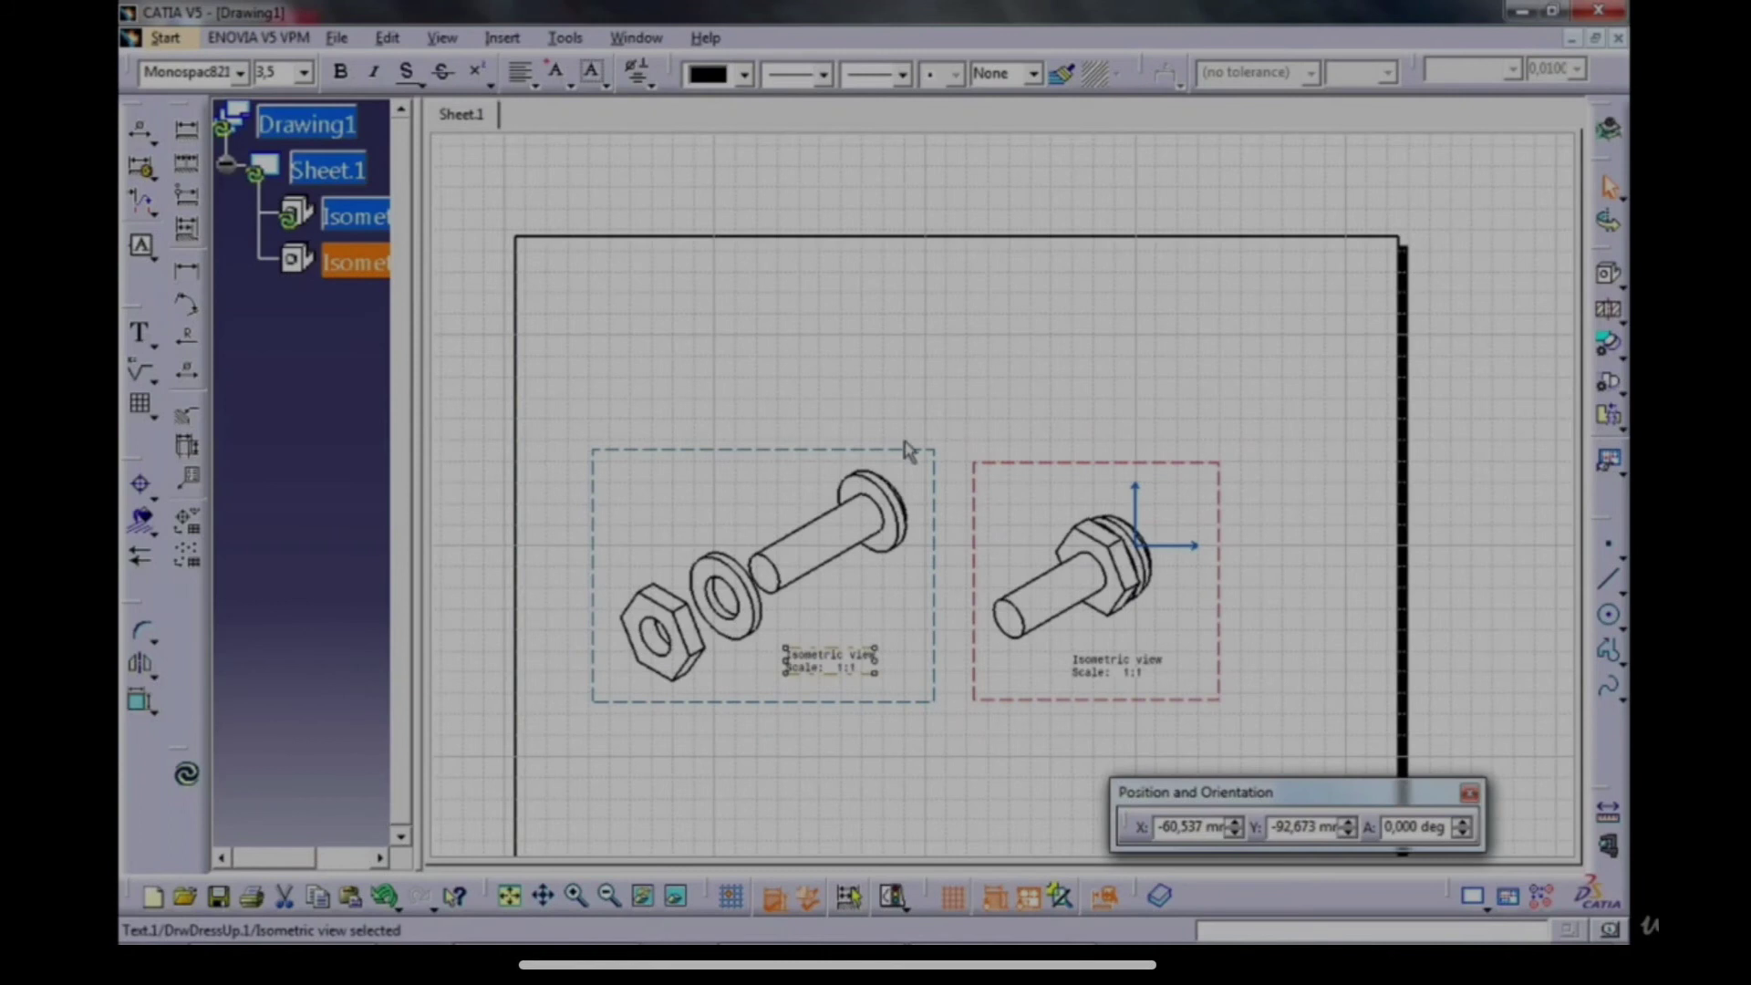
drag(905, 450, 898, 526)
drag(1030, 455, 1012, 508)
Create a front view of the assembly from the nut's hexagonal face and place it above the exploded view.
click(1615, 292)
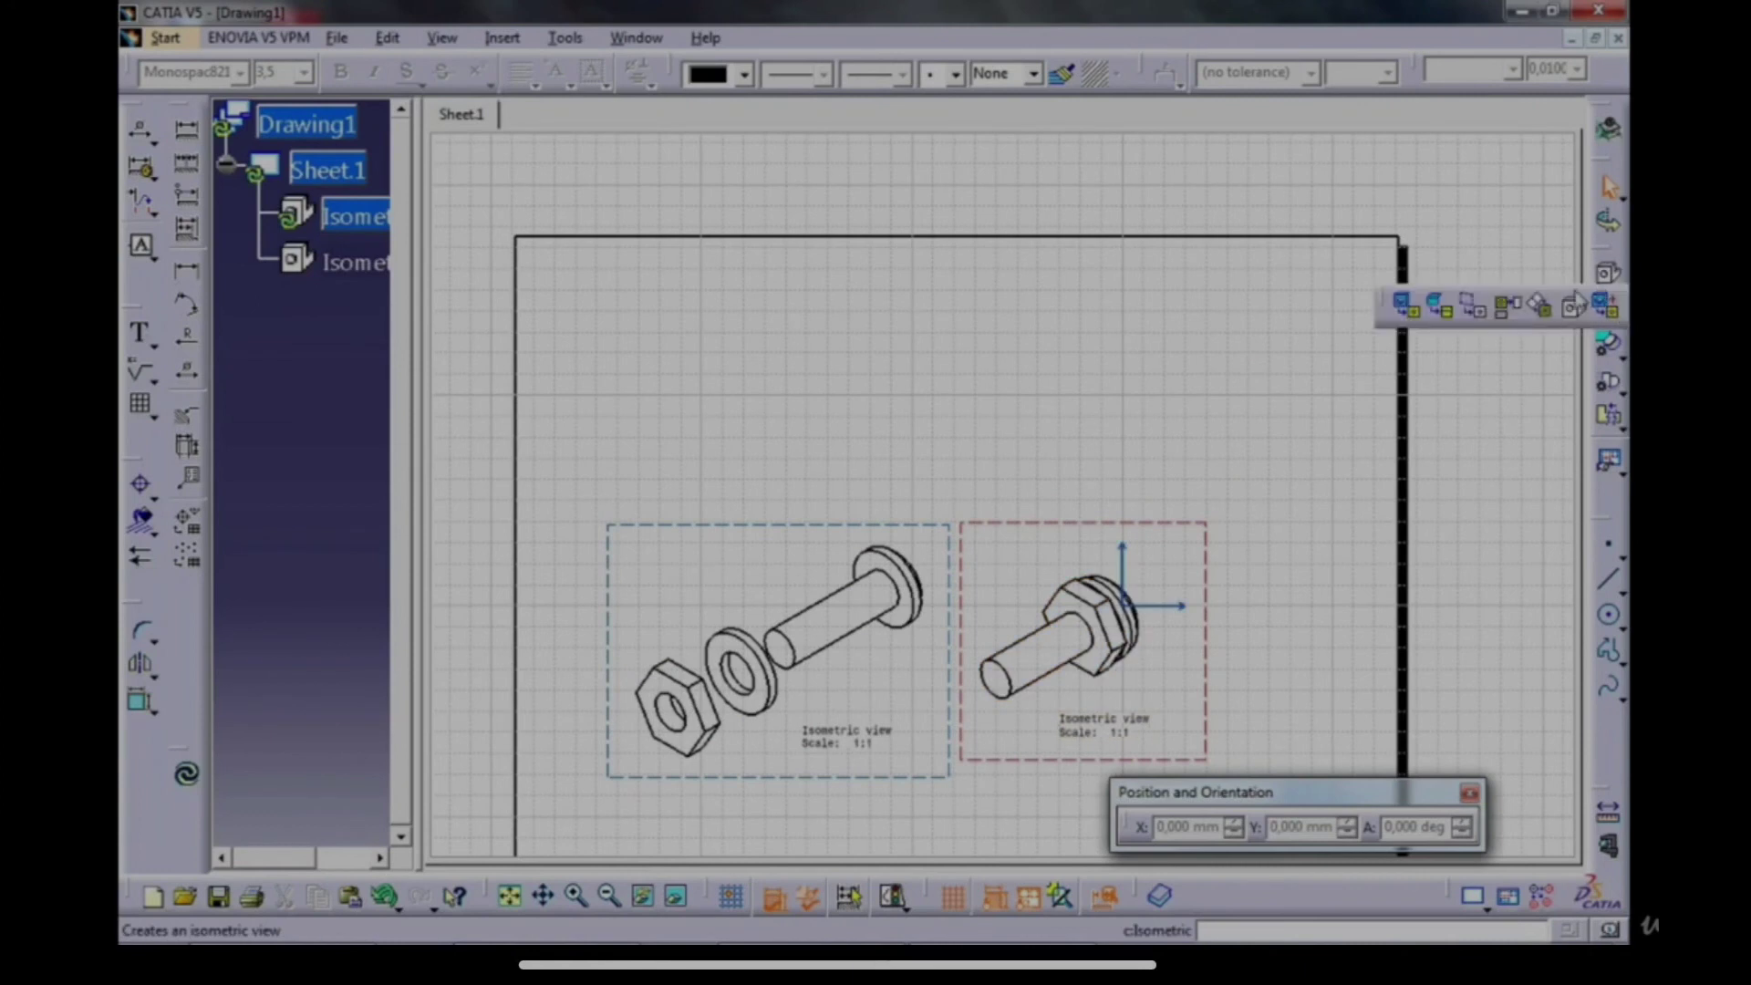
click(635, 37)
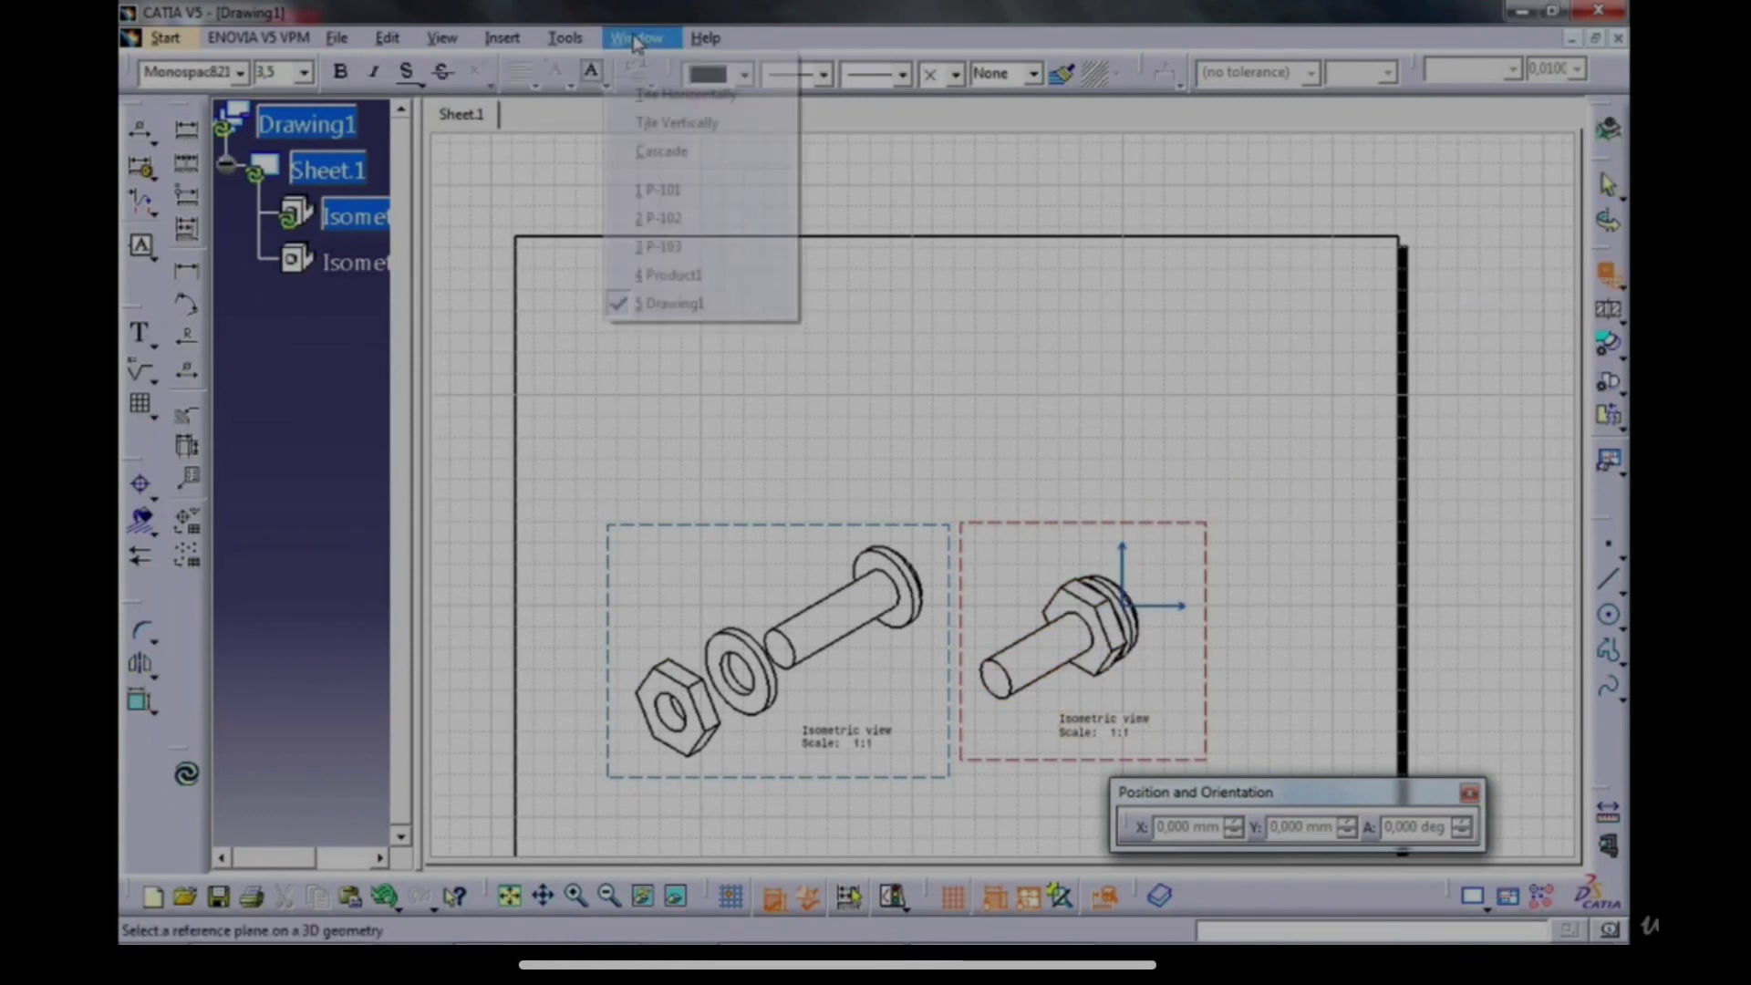
click(656, 241)
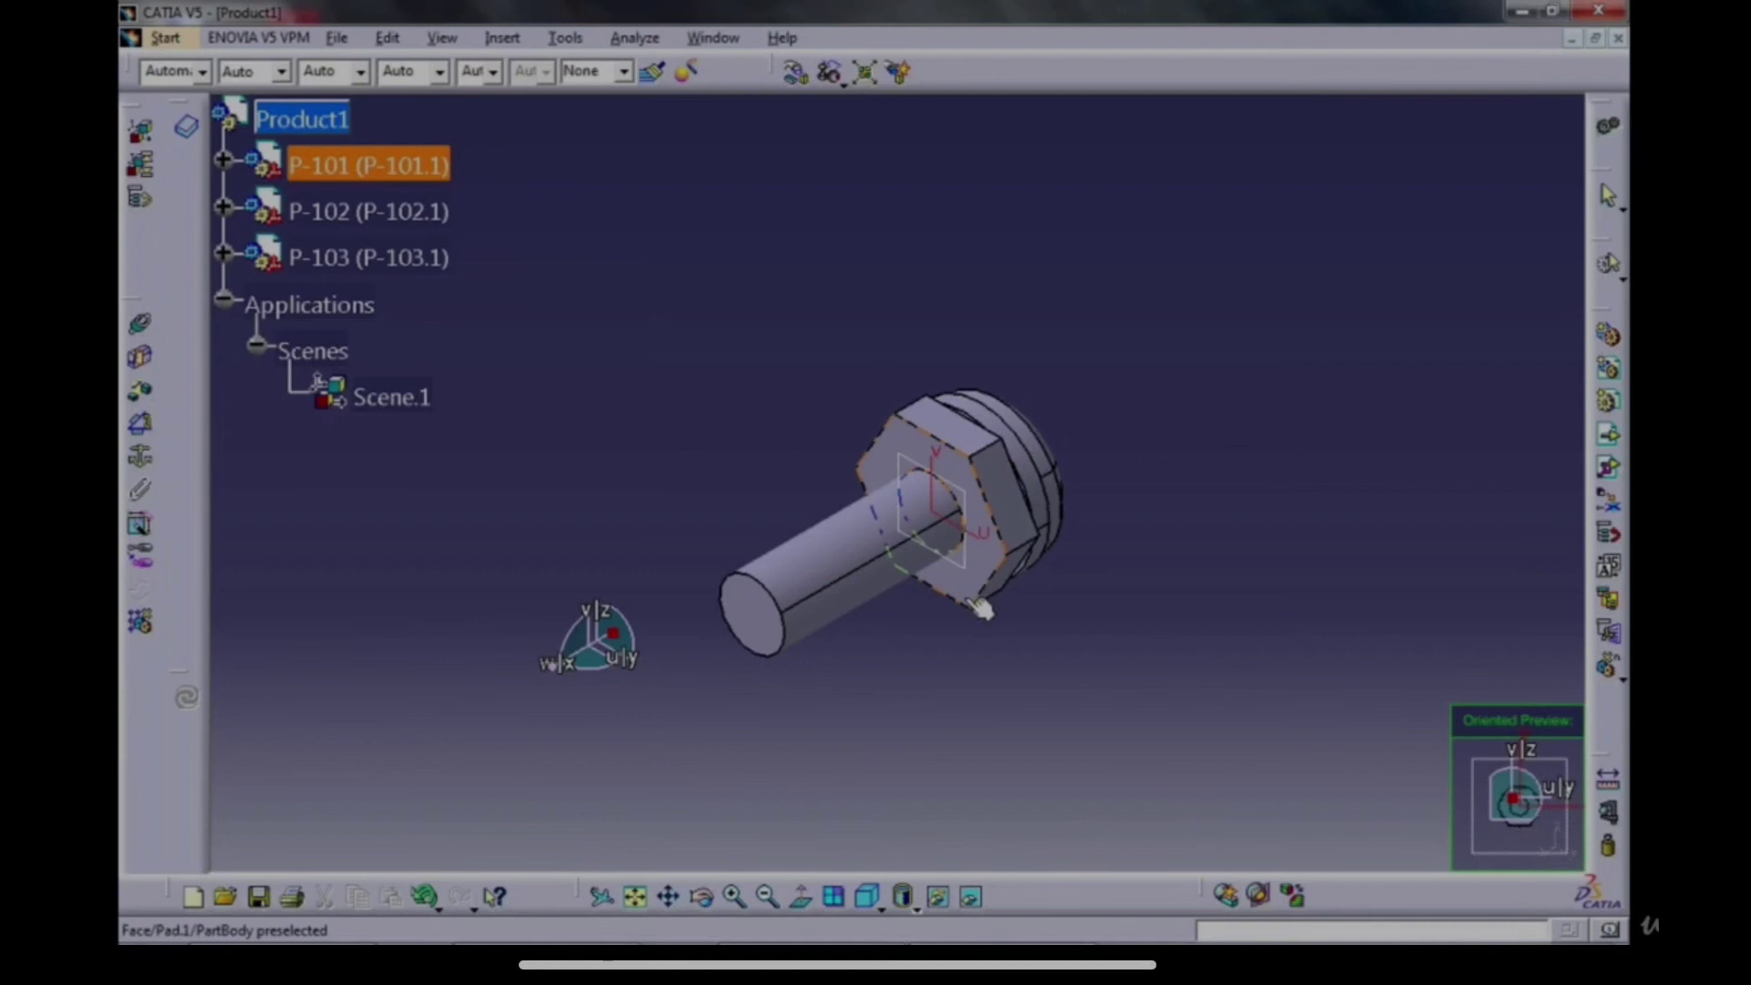
click(960, 570)
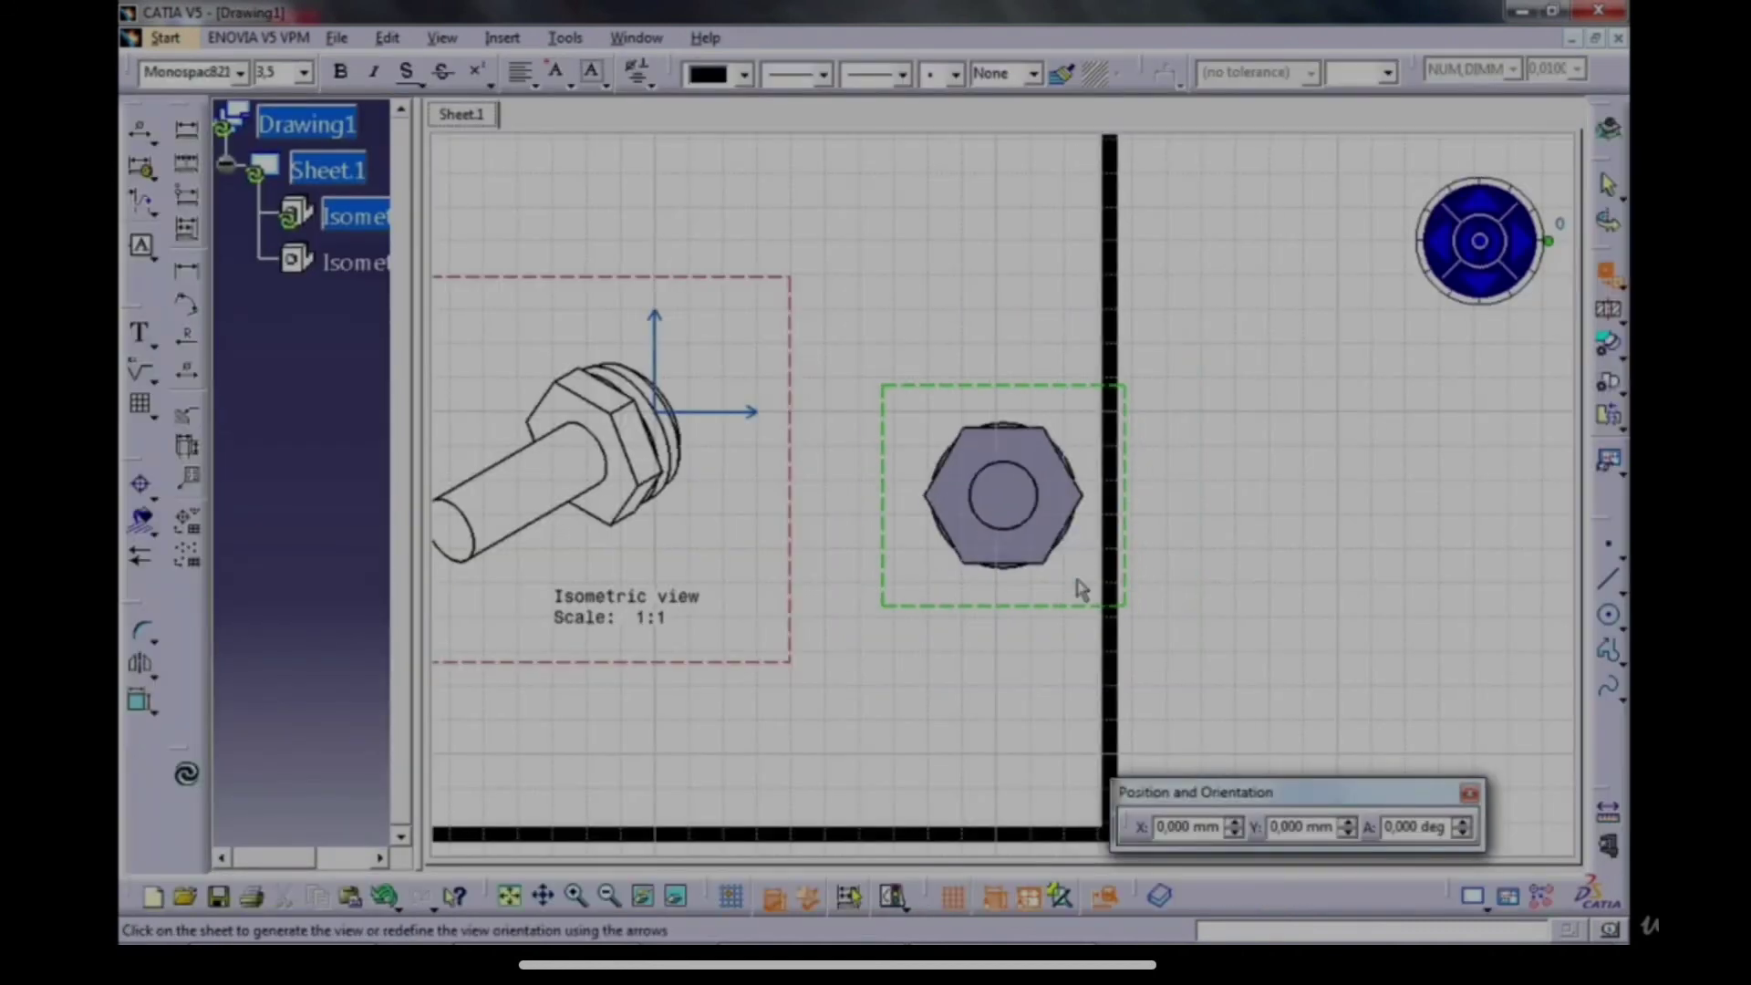
click(1221, 588)
middle_drag(828, 344, 1151, 473)
drag(1166, 471, 784, 265)
Create section view A-A along the front view's vertical centreline and place it to the right of the front view.
middle_drag(785, 266, 992, 317)
click(1550, 337)
click(1606, 314)
click(825, 300)
double_click(826, 410)
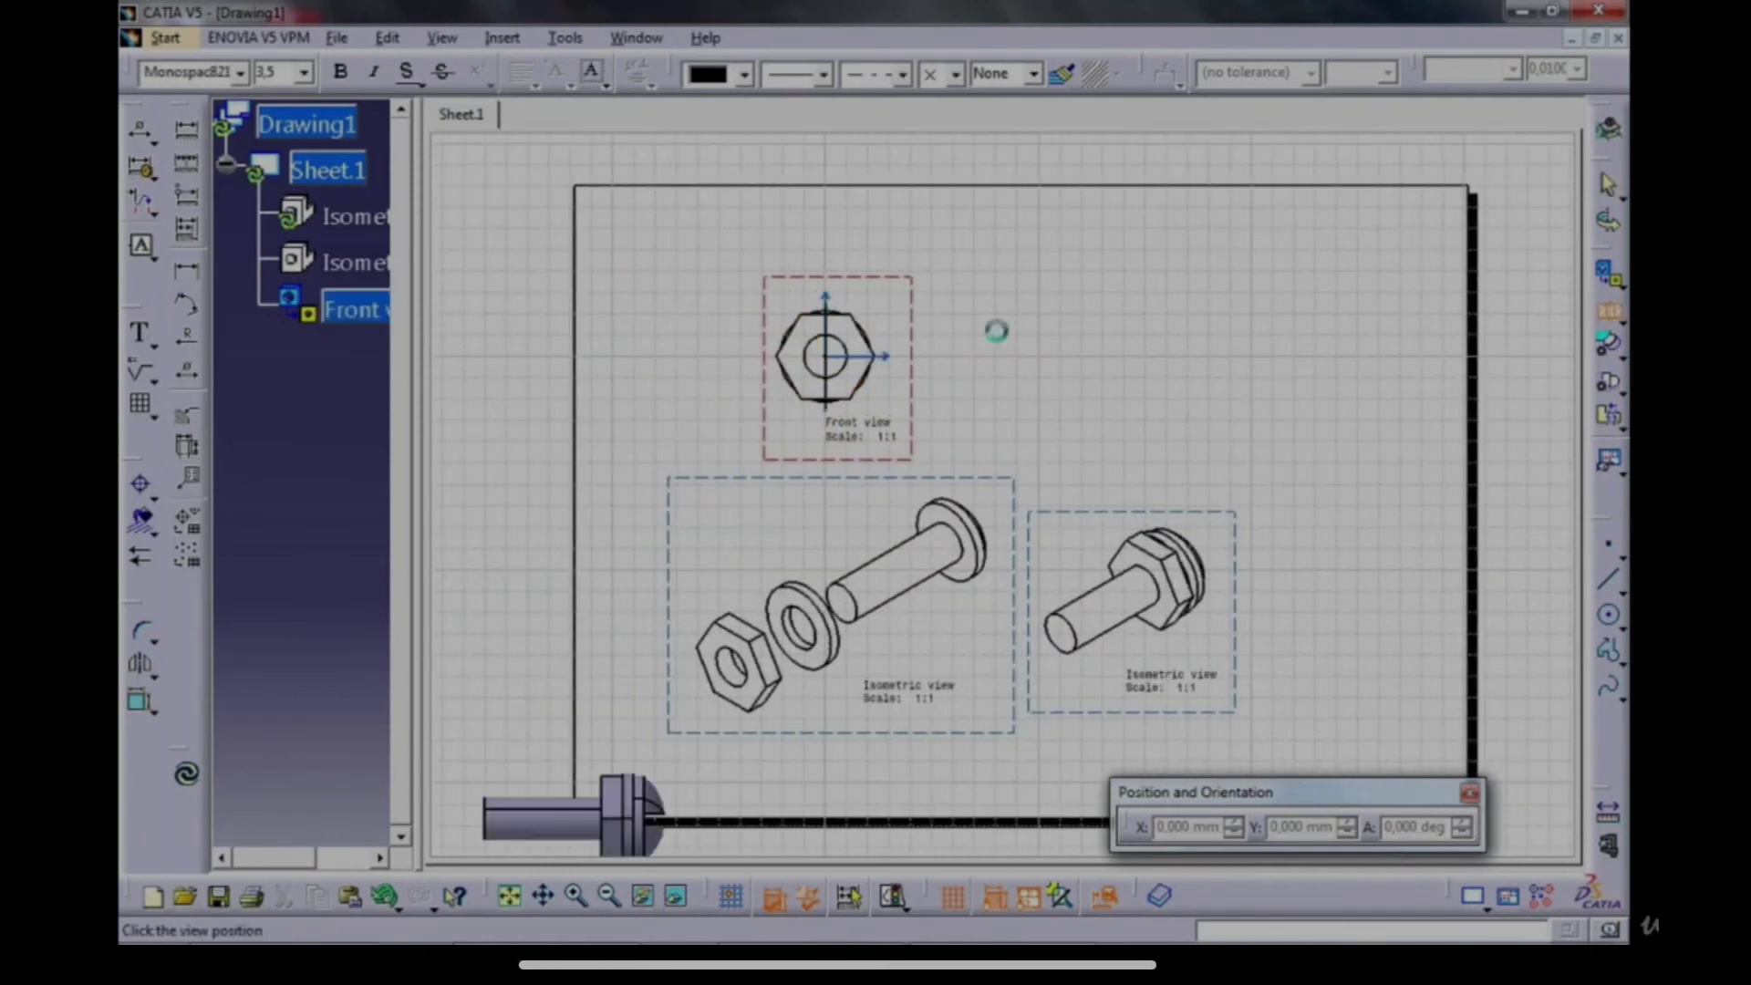
mouse_move(1270, 511)
middle_down()
mouse_move(1213, 469)
mouse_move(1224, 456)
mouse_move(1215, 473)
mouse_move(1235, 480)
mouse_move(1184, 469)
middle_up()
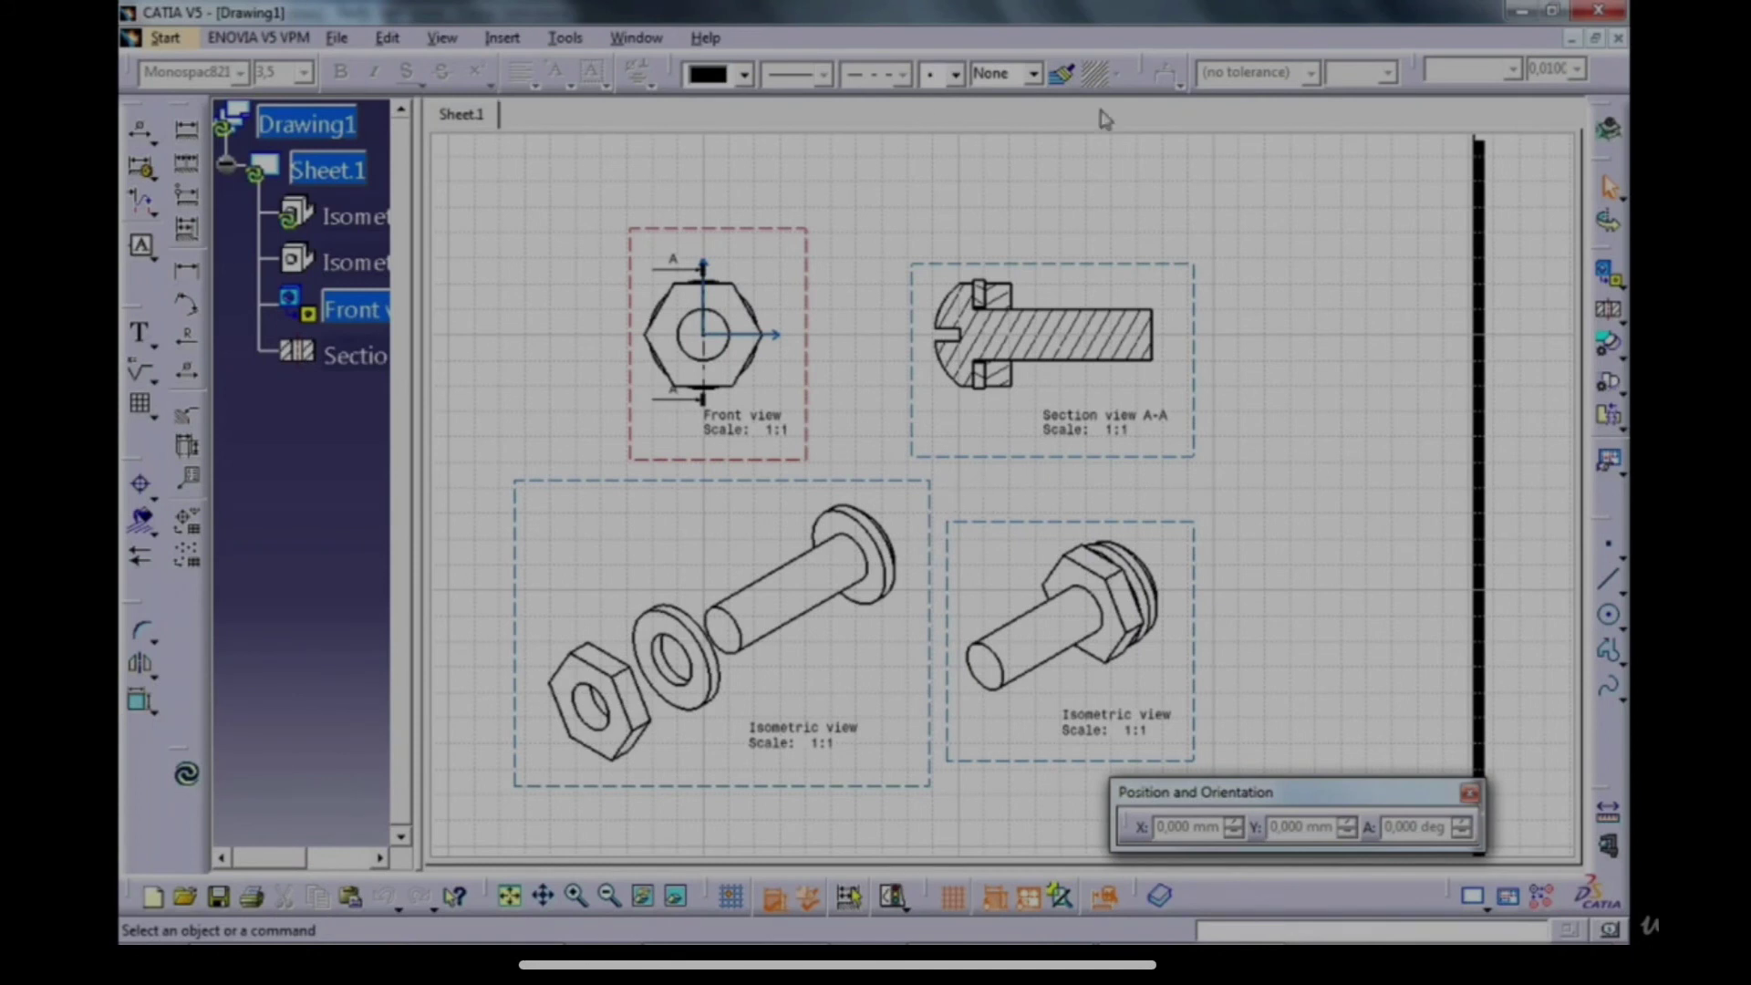
Switch to Product1 and generate integer numbering for its components.
click(636, 38)
click(675, 275)
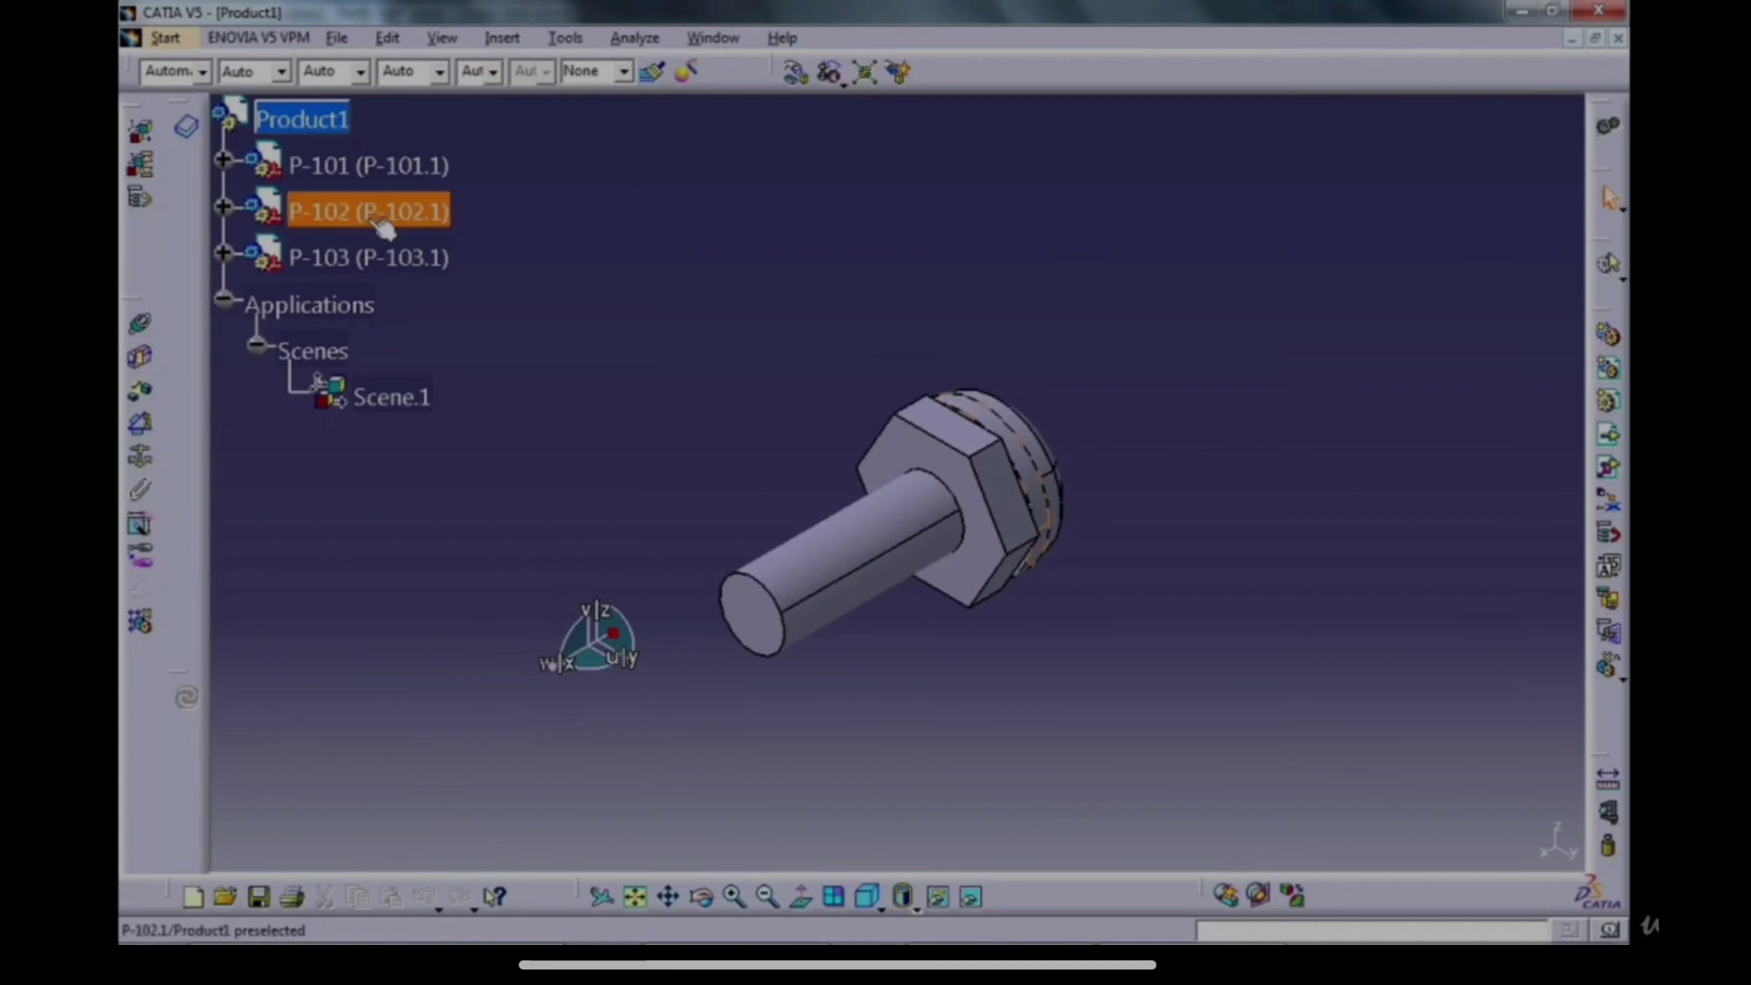
click(324, 125)
click(1607, 566)
click(1414, 827)
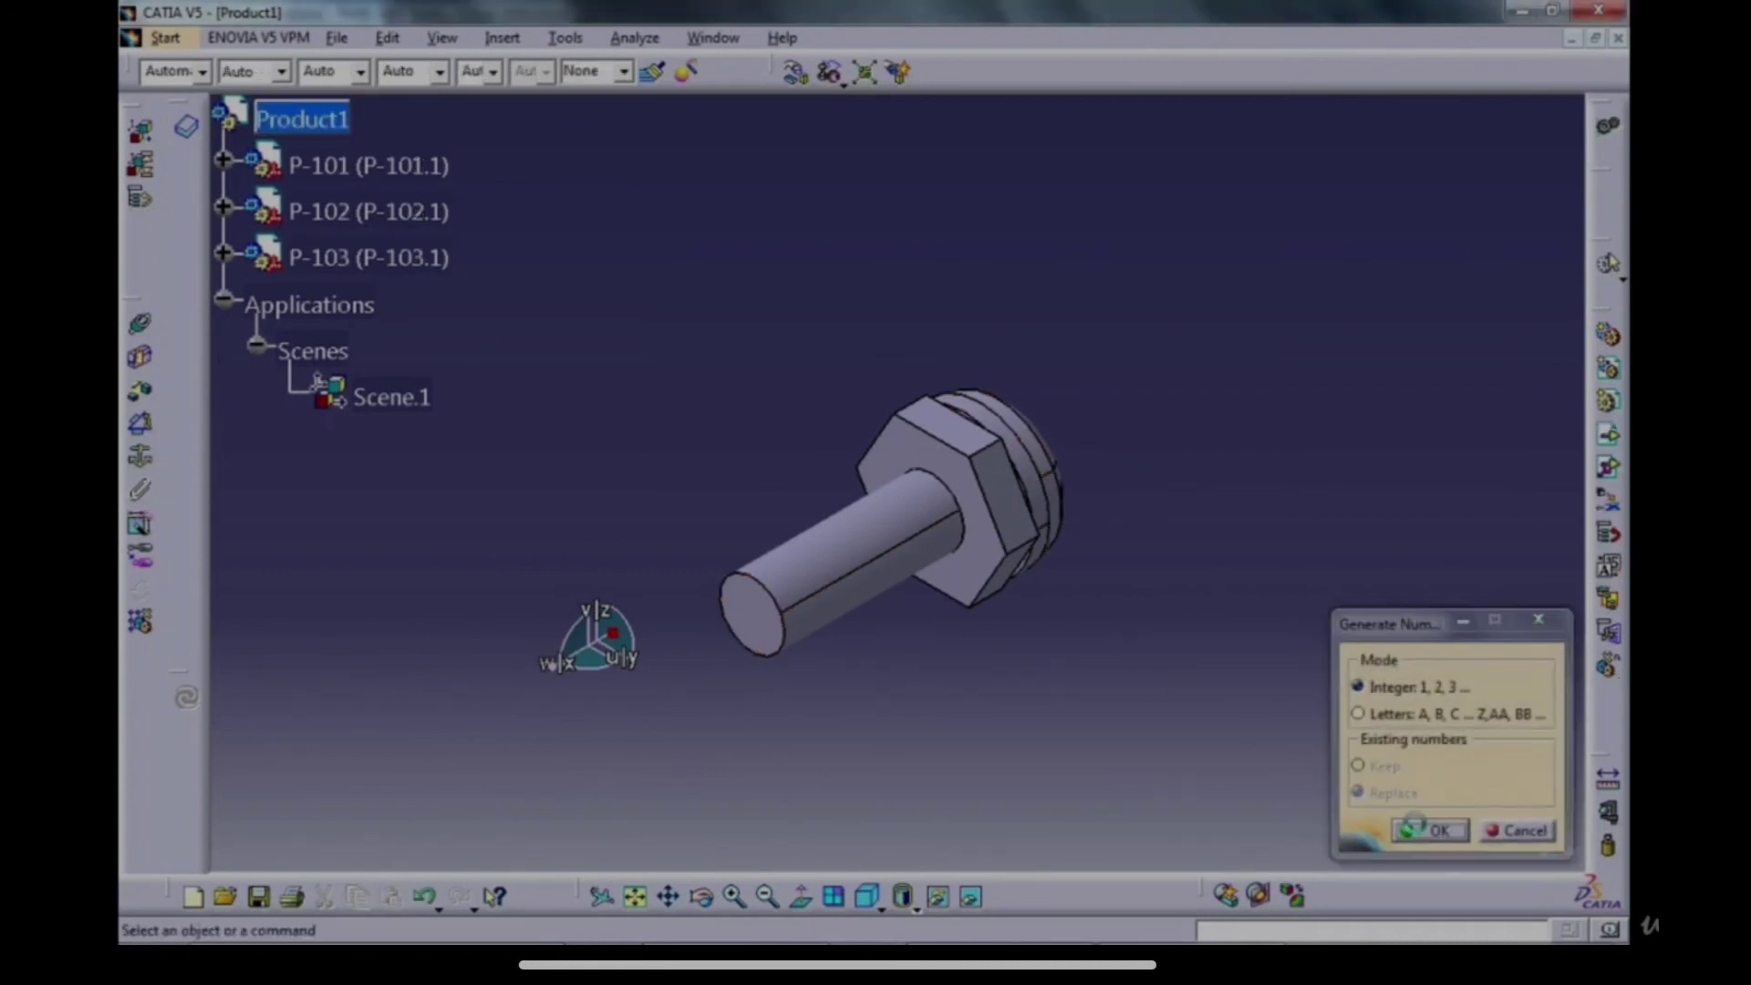
Return to Drawing1, make the exploded isometric view current and generate its balloons.
click(713, 37)
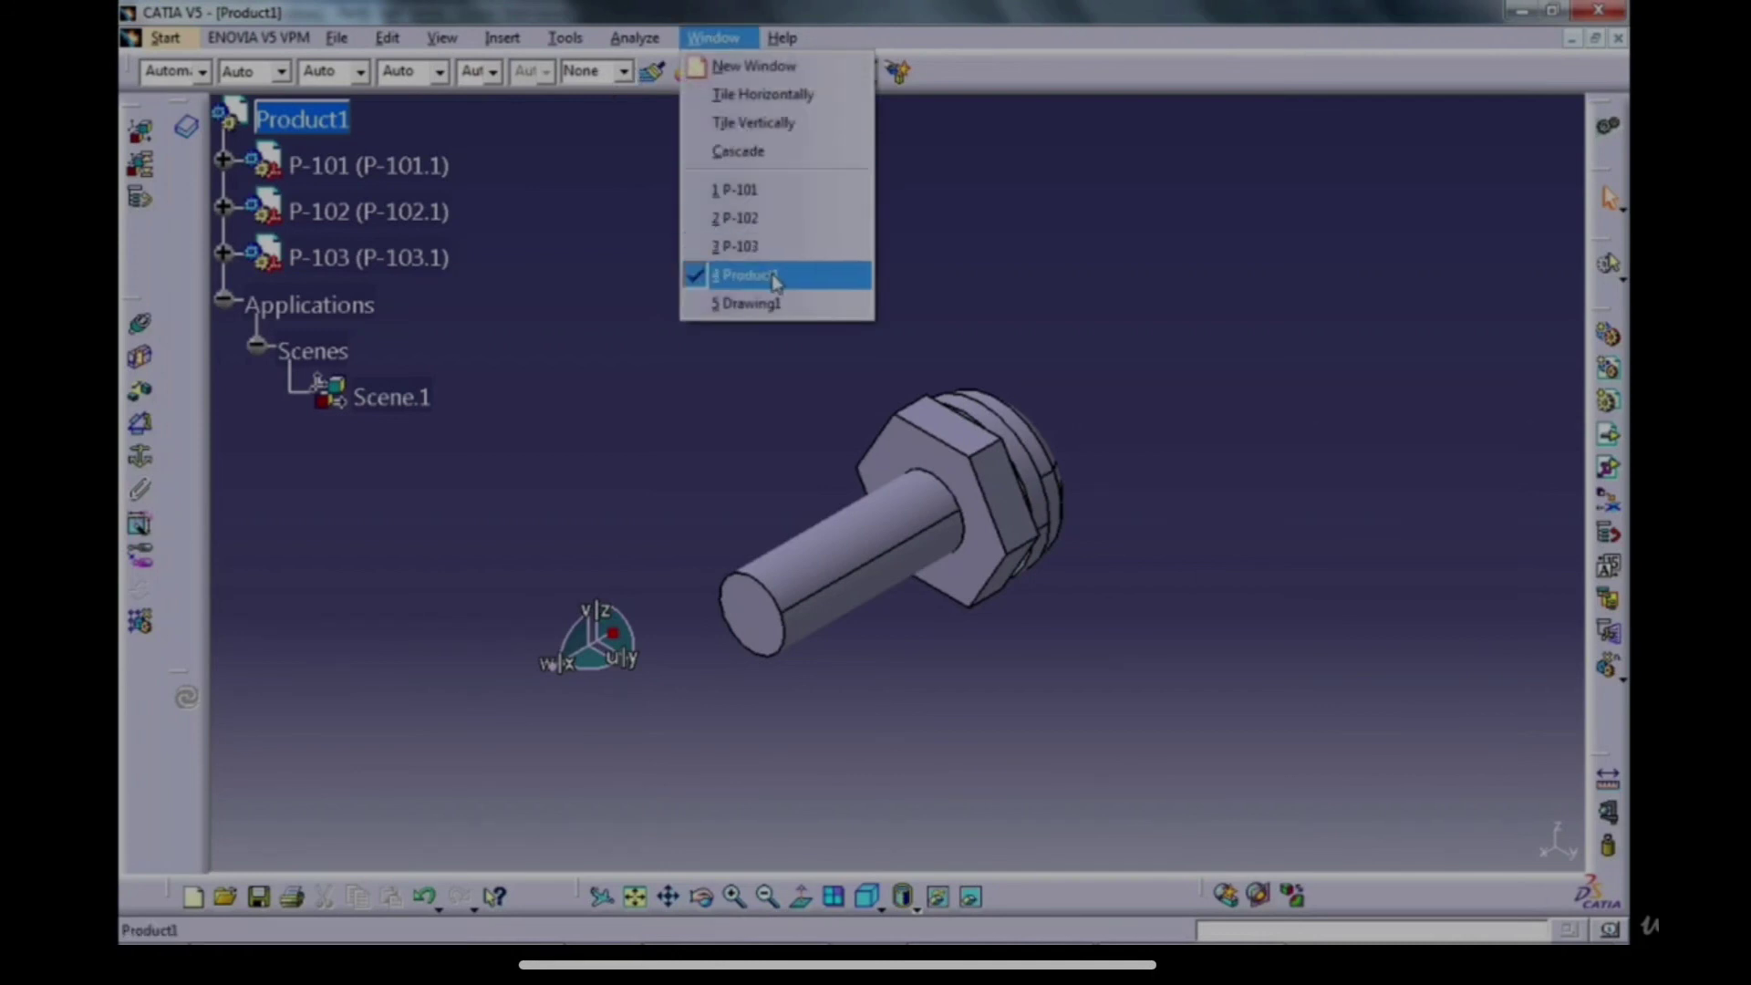
click(798, 304)
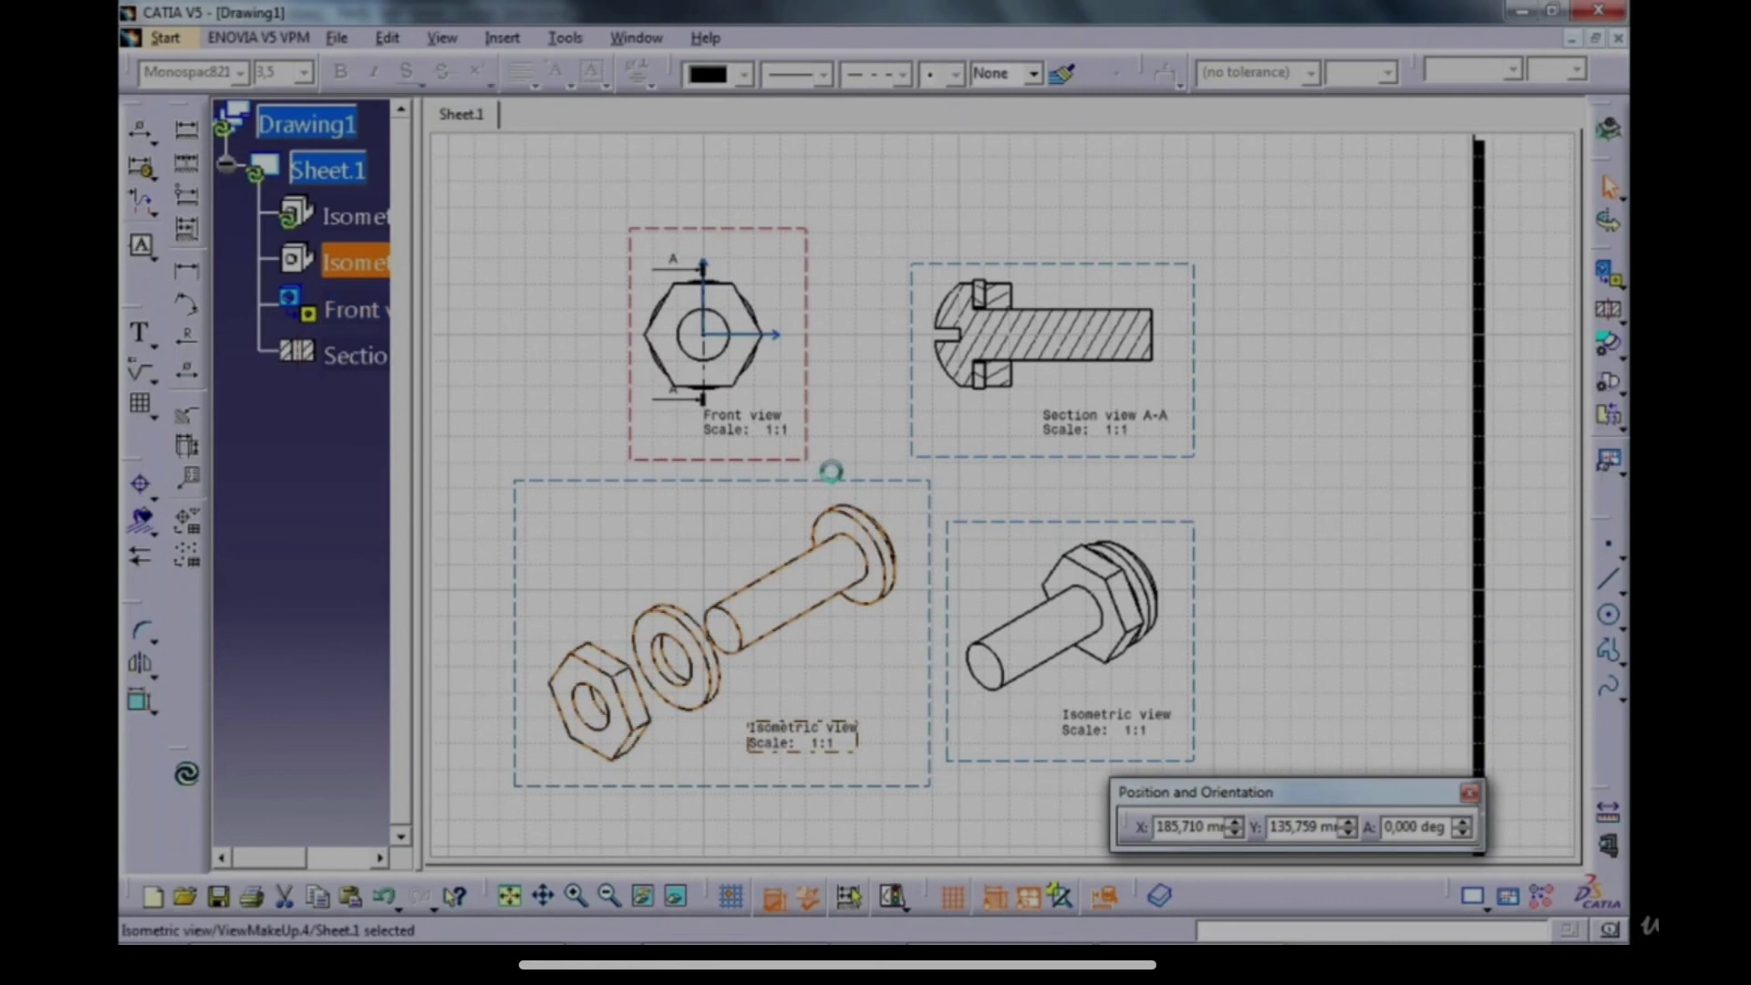
click(503, 38)
mouse_move(592, 190)
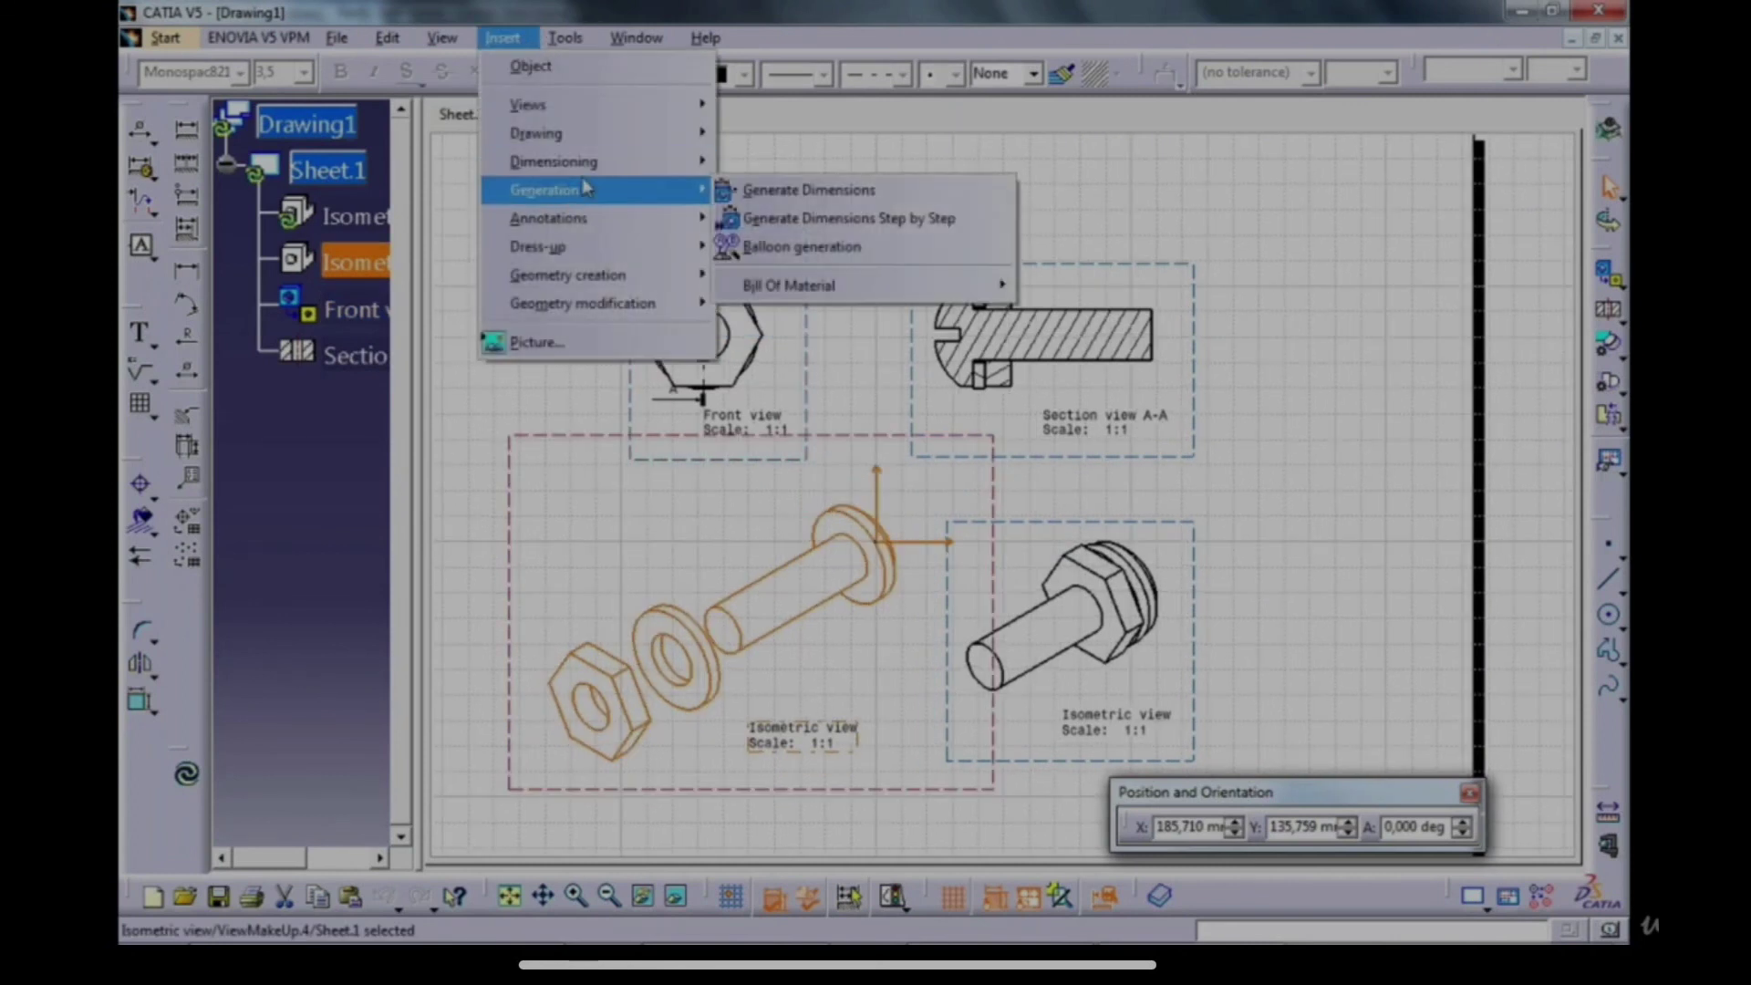
click(782, 247)
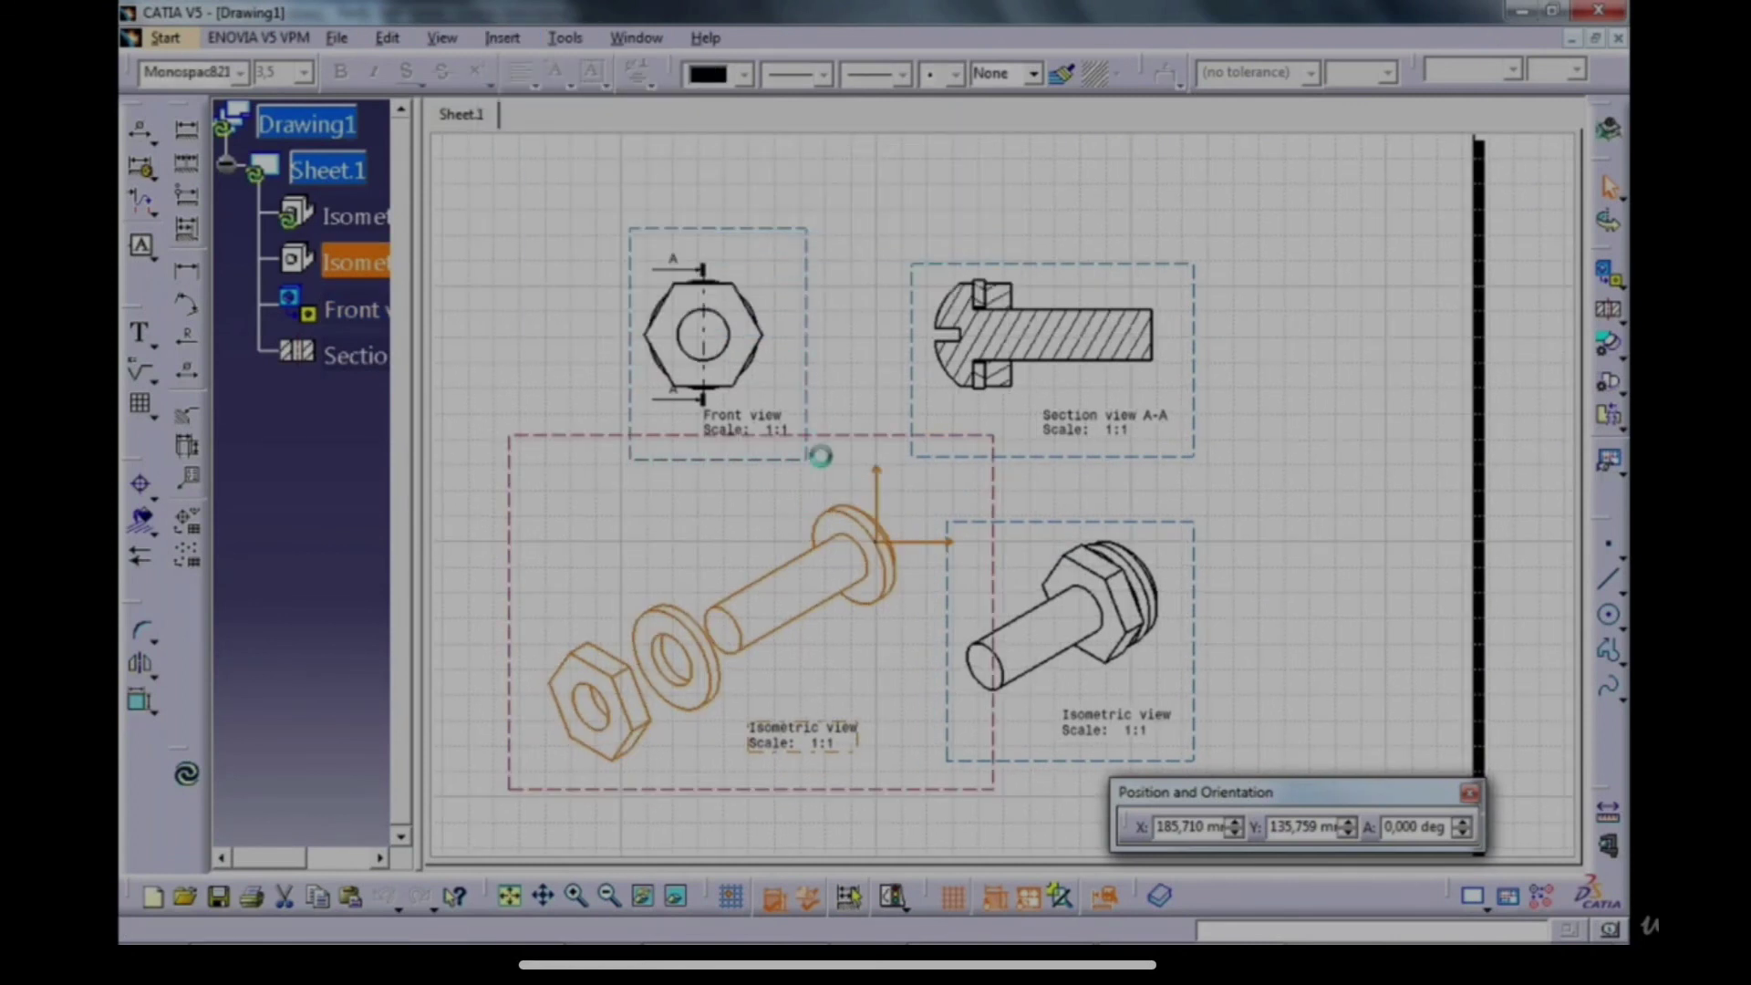
middle_drag(666, 530, 727, 498)
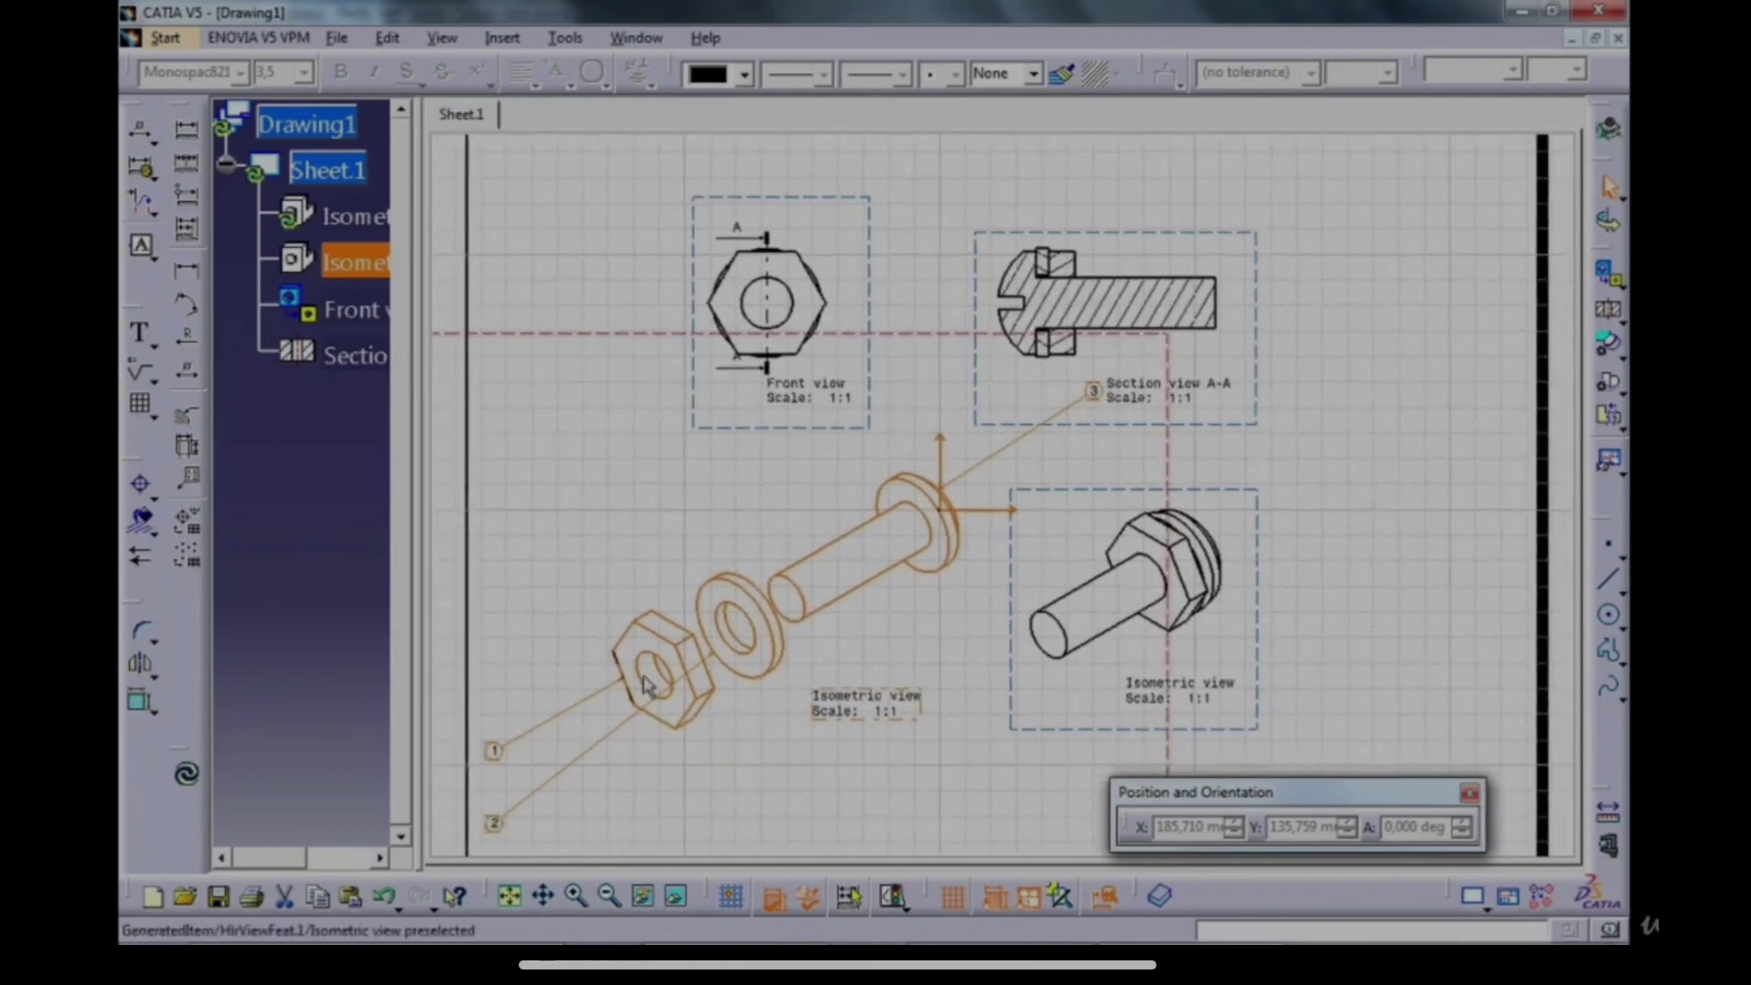
Arrange balloons 1, 2 and 3 in a row above the exploded parts, with leaders ending on nut, washer and bolt.
drag(493, 752, 564, 517)
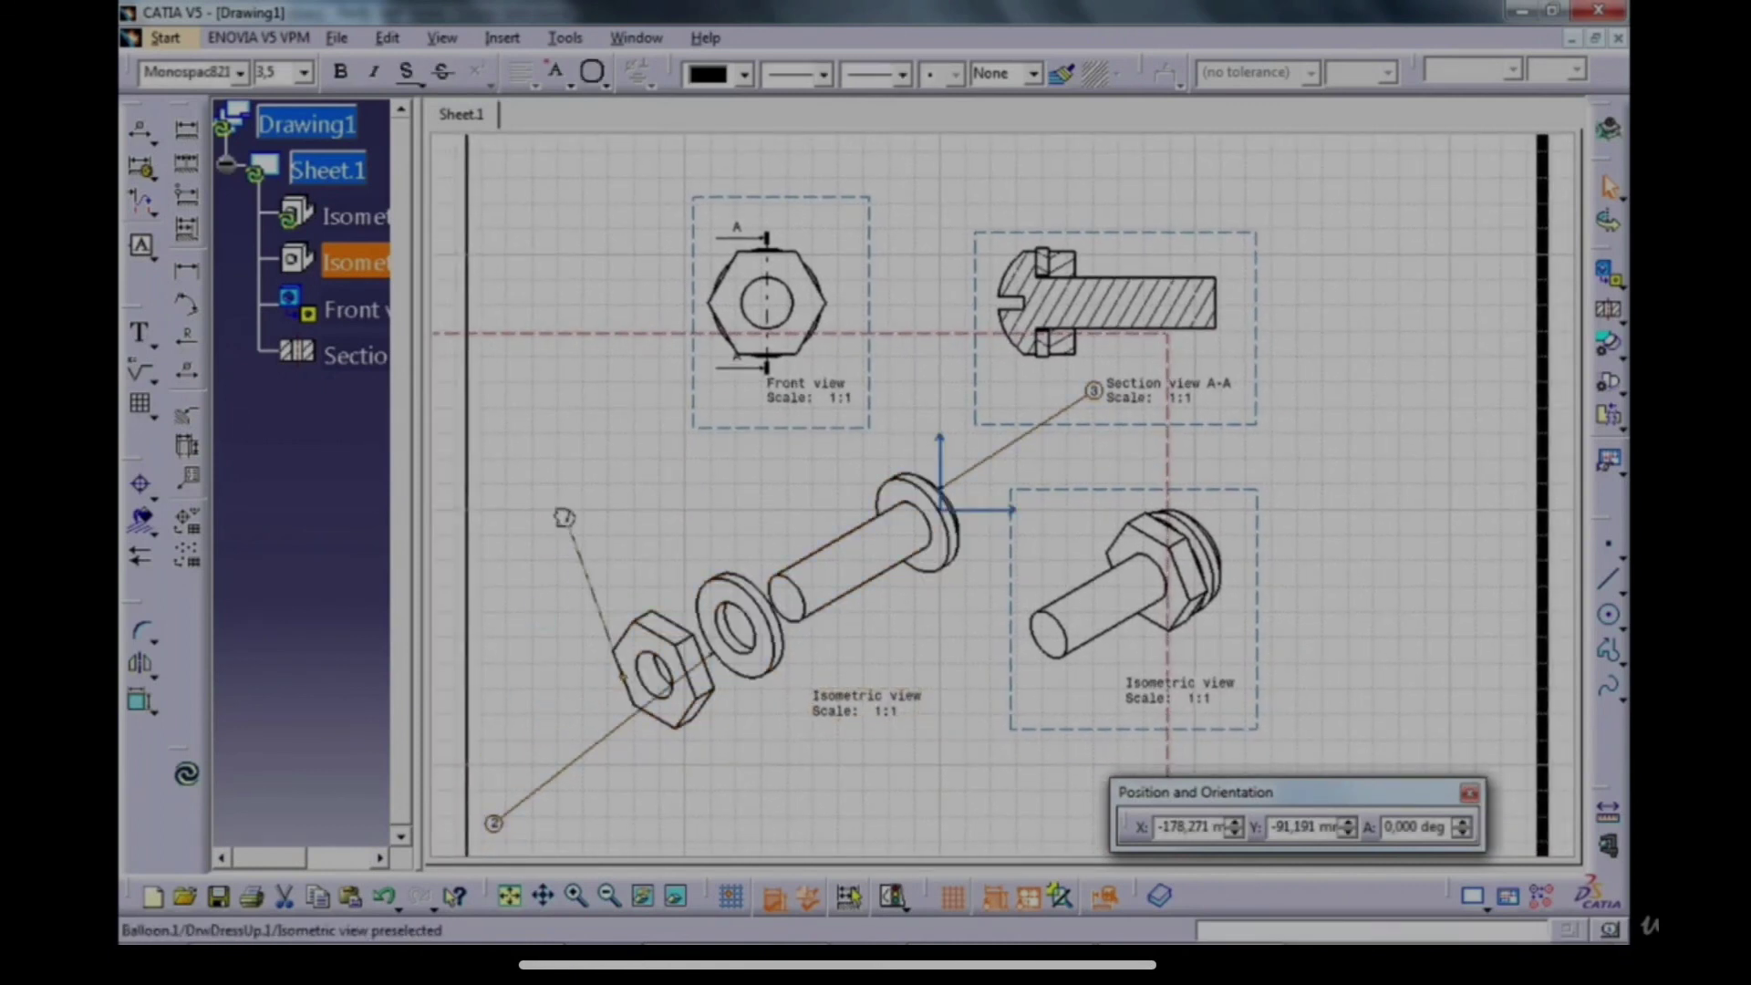
drag(513, 825, 687, 519)
drag(1090, 396, 832, 550)
drag(675, 525, 576, 494)
drag(628, 683, 717, 575)
click(704, 576)
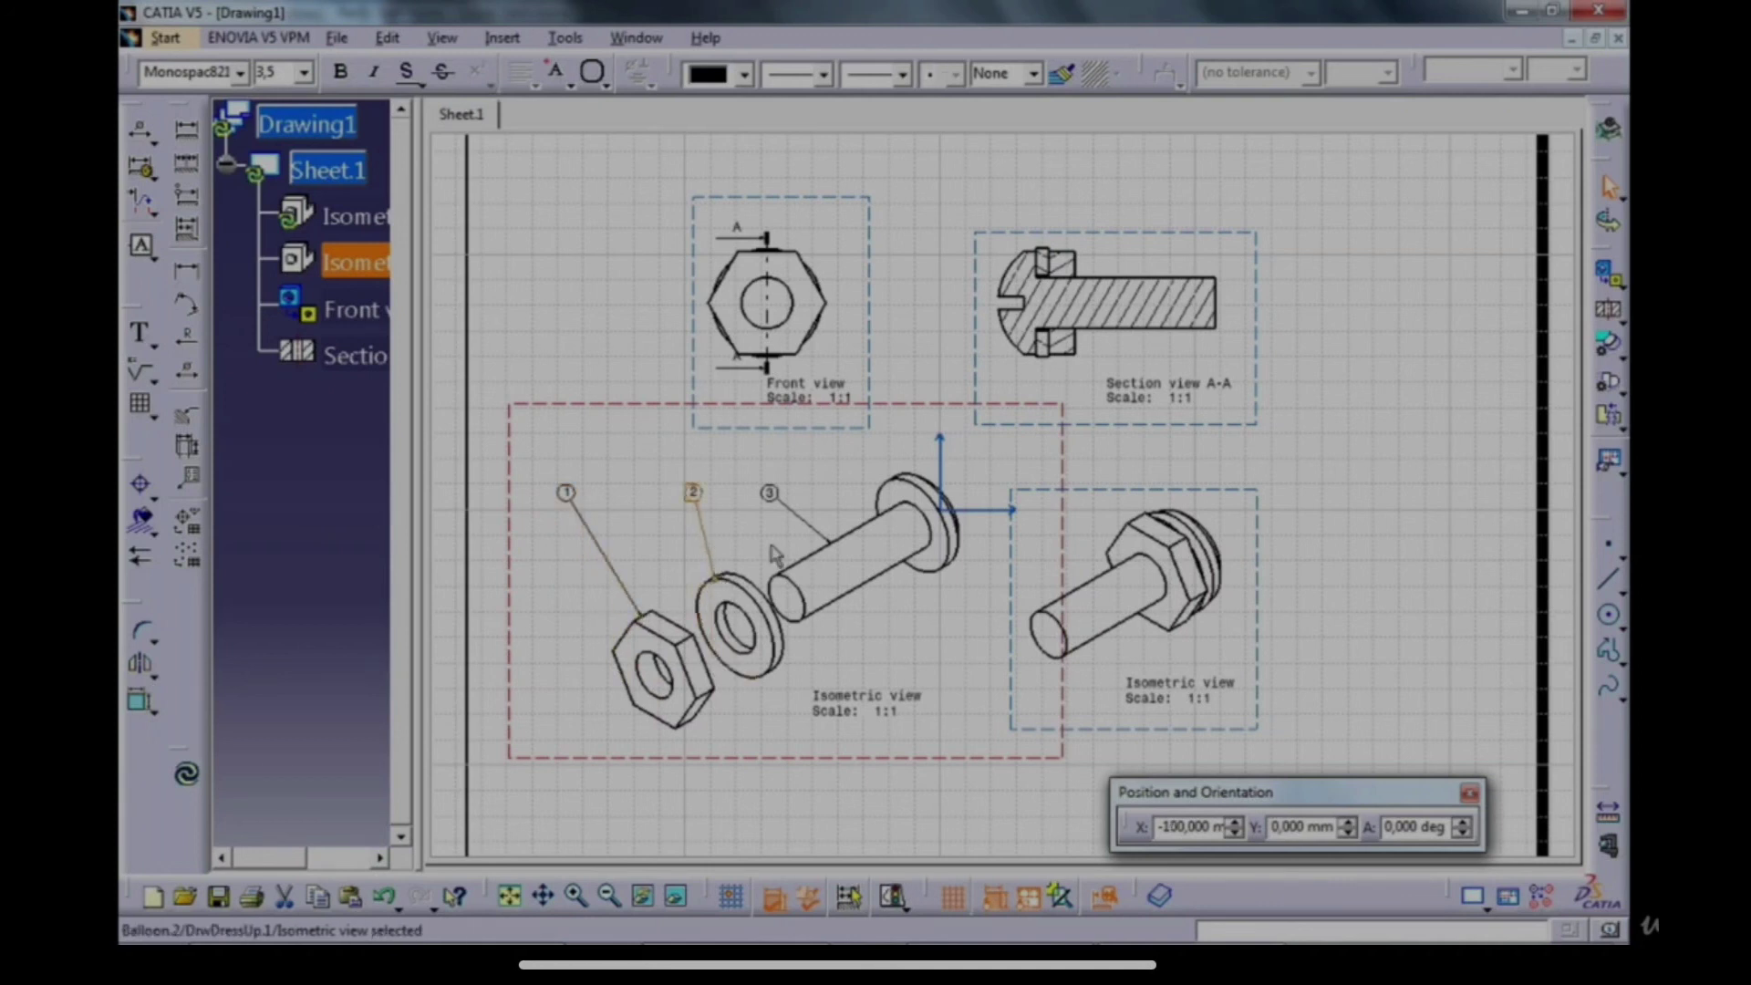
Set the text height of the exploded view's three balloons to 7 mm and space the balloons evenly.
drag(801, 464, 553, 513)
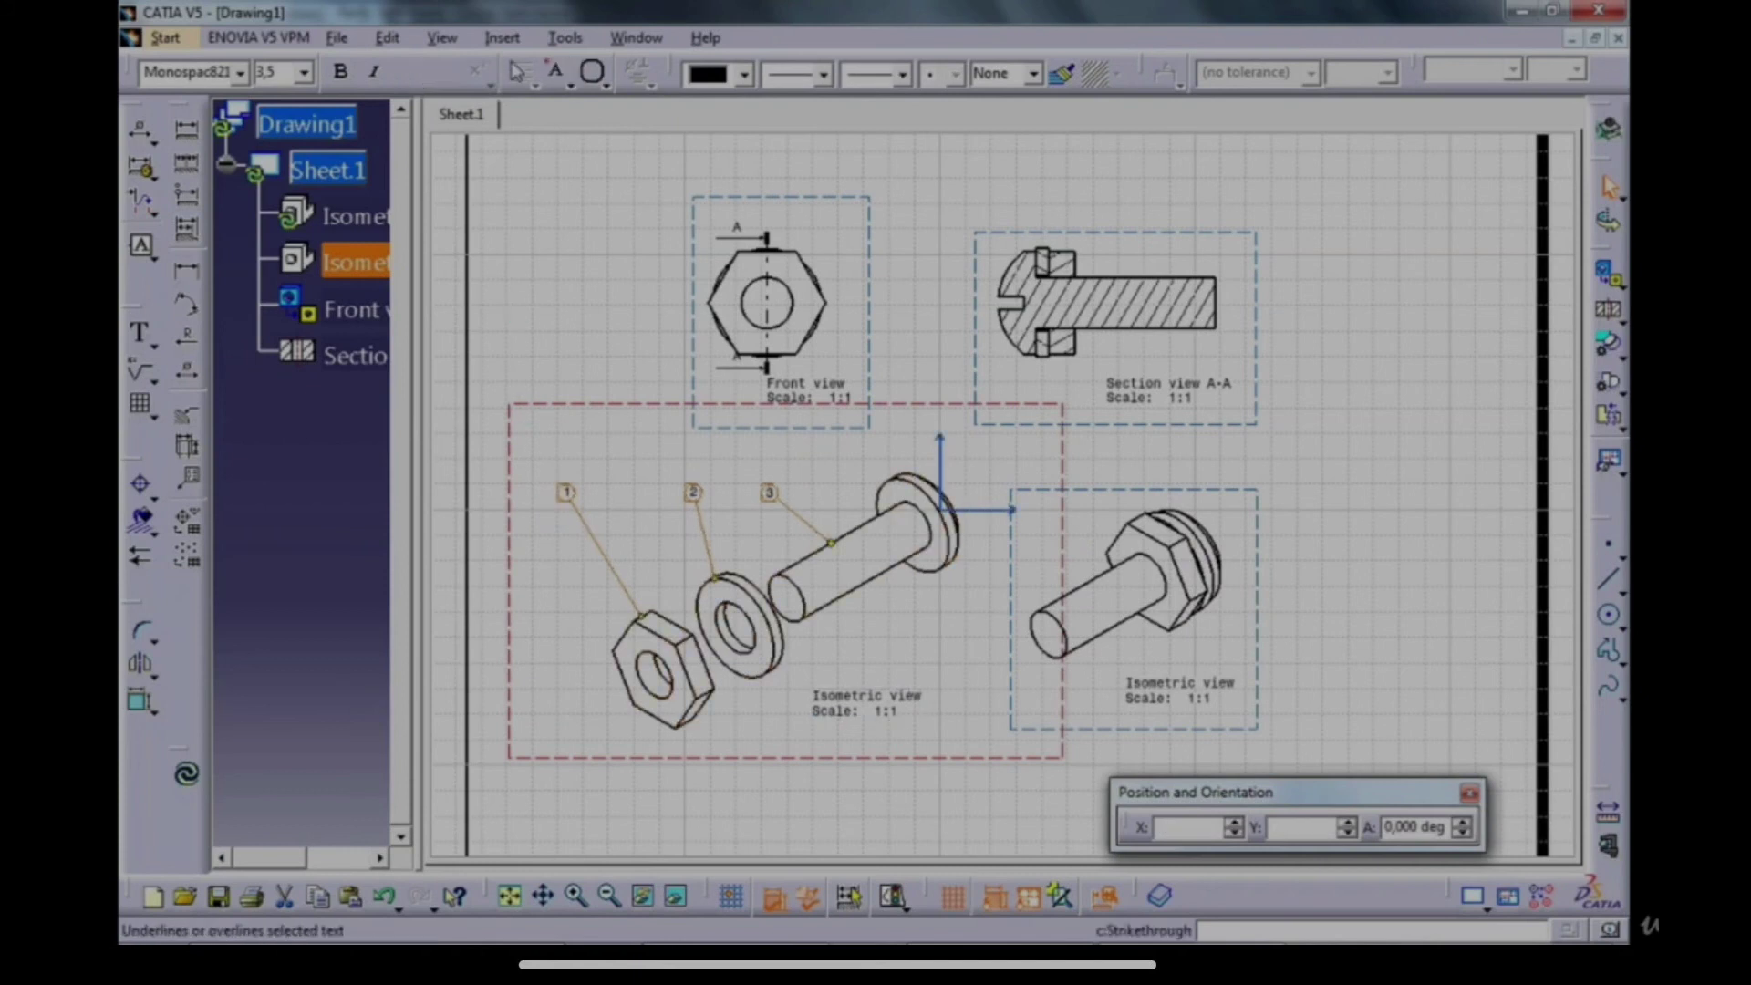
click(304, 72)
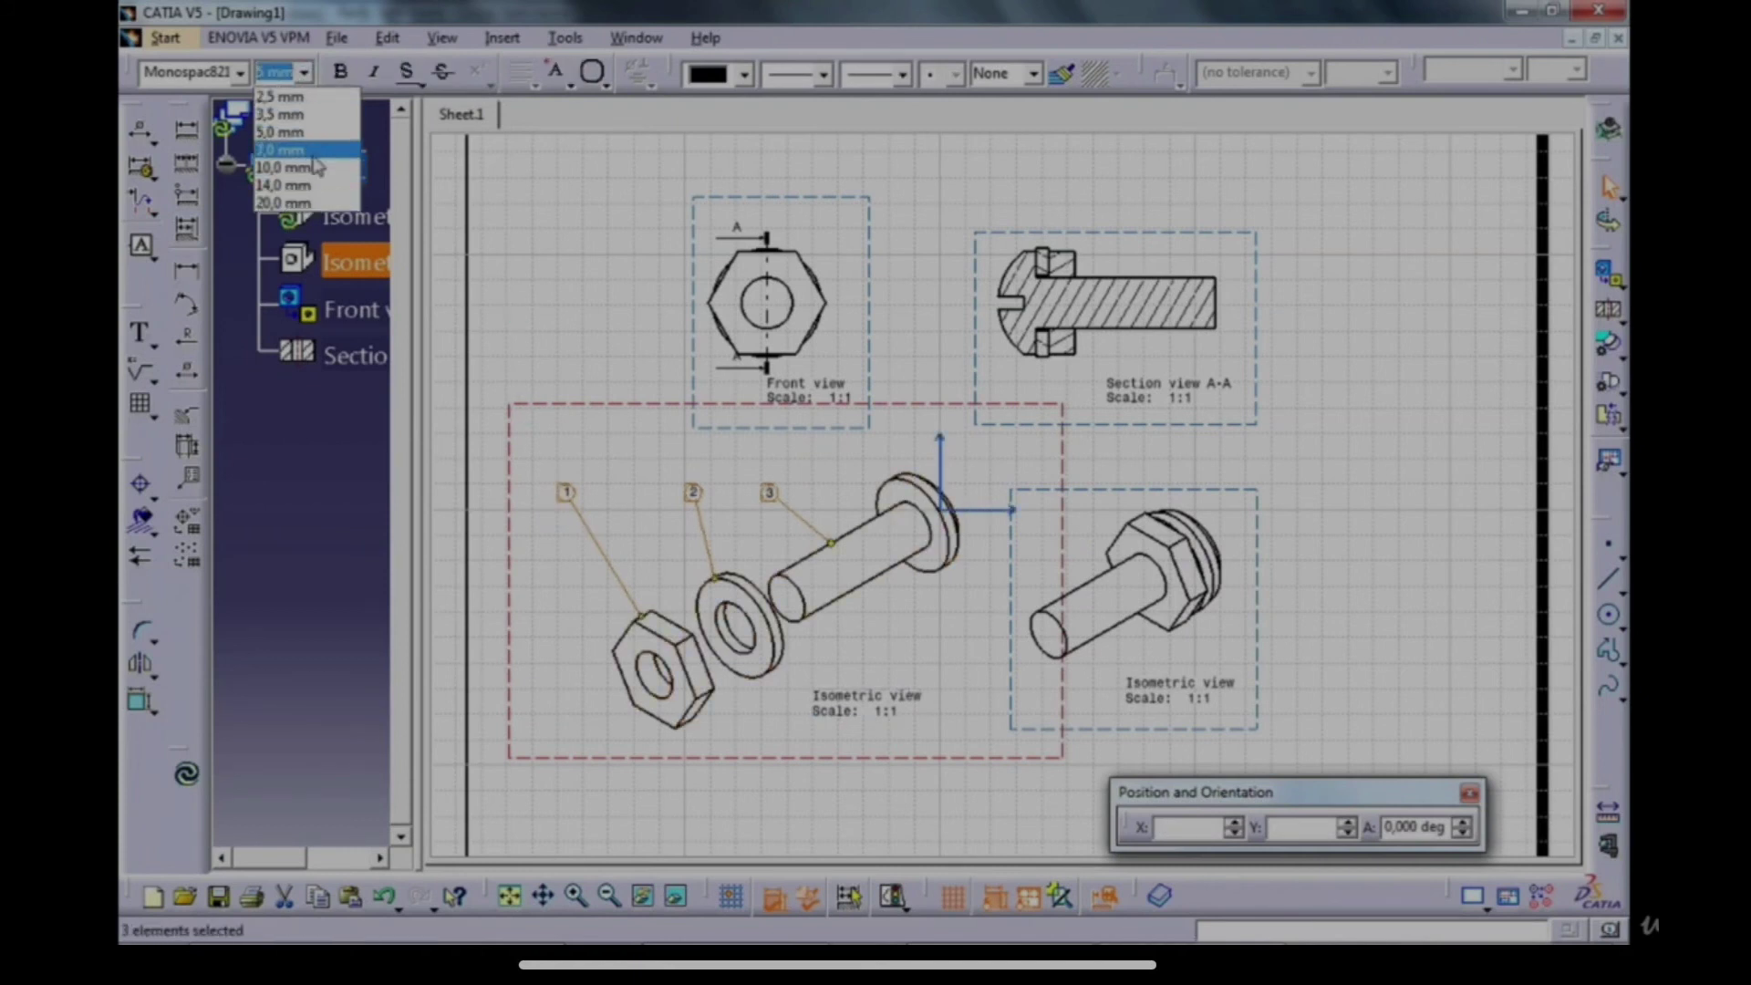
click(313, 168)
click(634, 491)
drag(566, 495, 749, 498)
click(821, 490)
Activate section view A-A and generate its balloons.
middle_drag(1014, 432, 789, 664)
double_click(942, 464)
middle_drag(957, 543, 972, 474)
click(1254, 467)
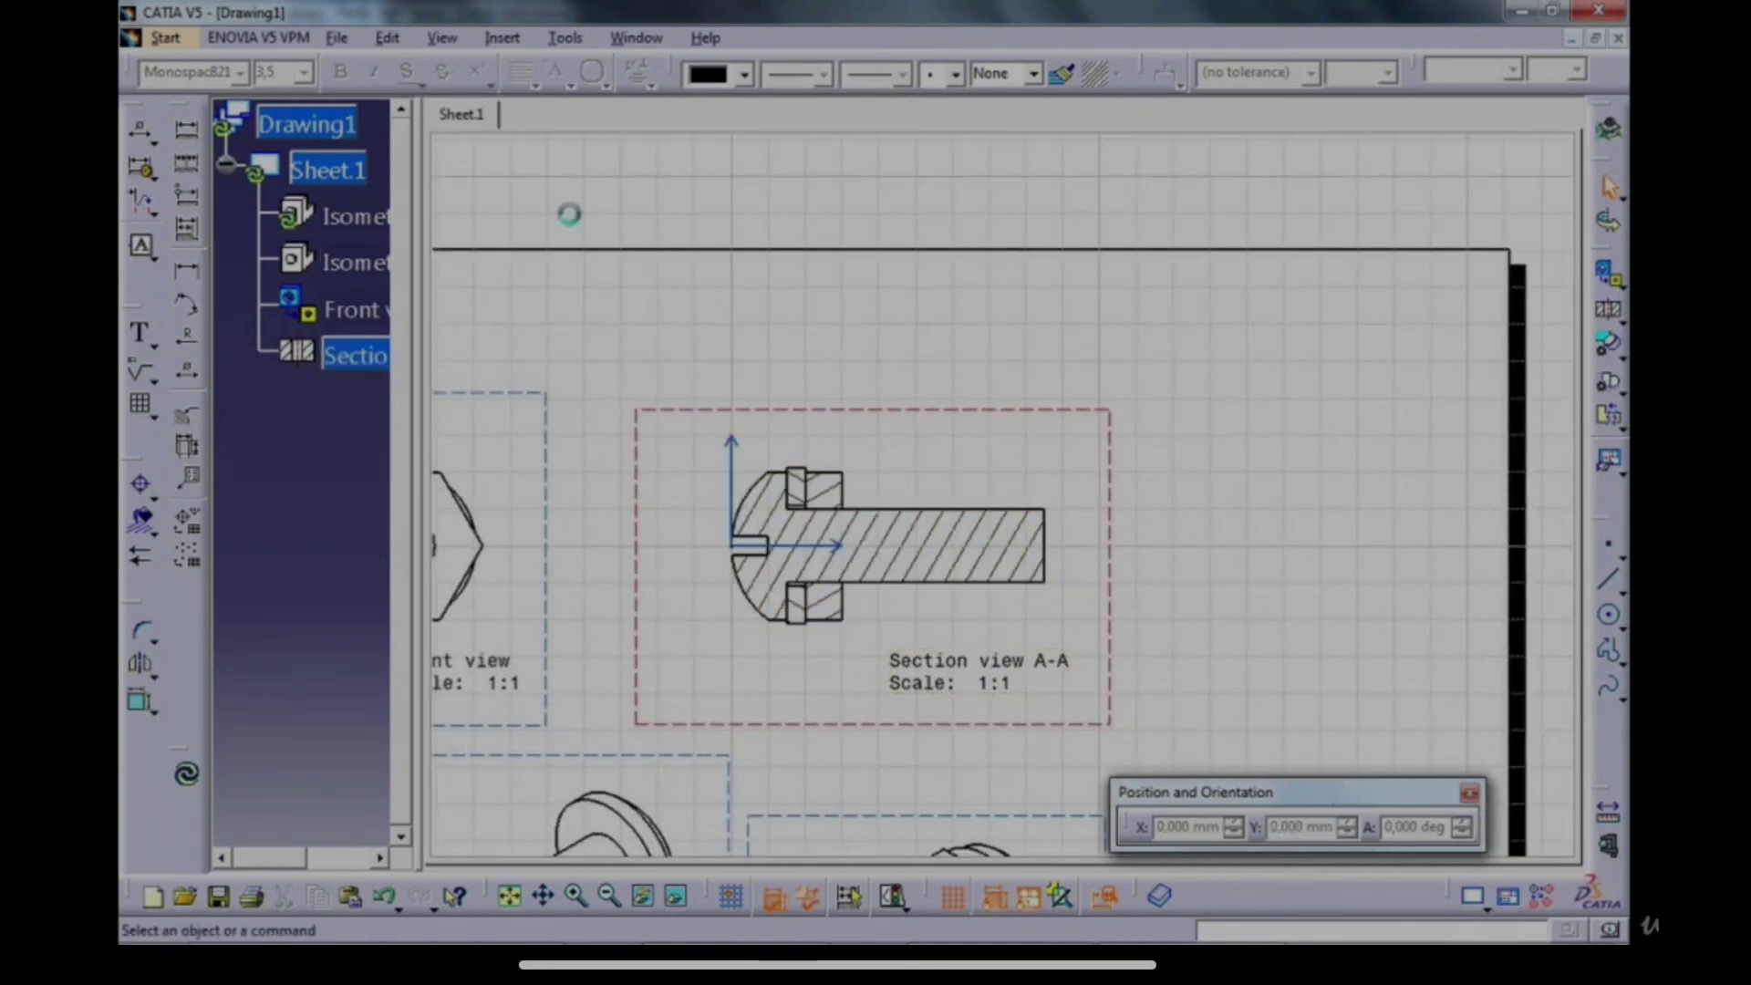
click(516, 44)
mouse_move(593, 190)
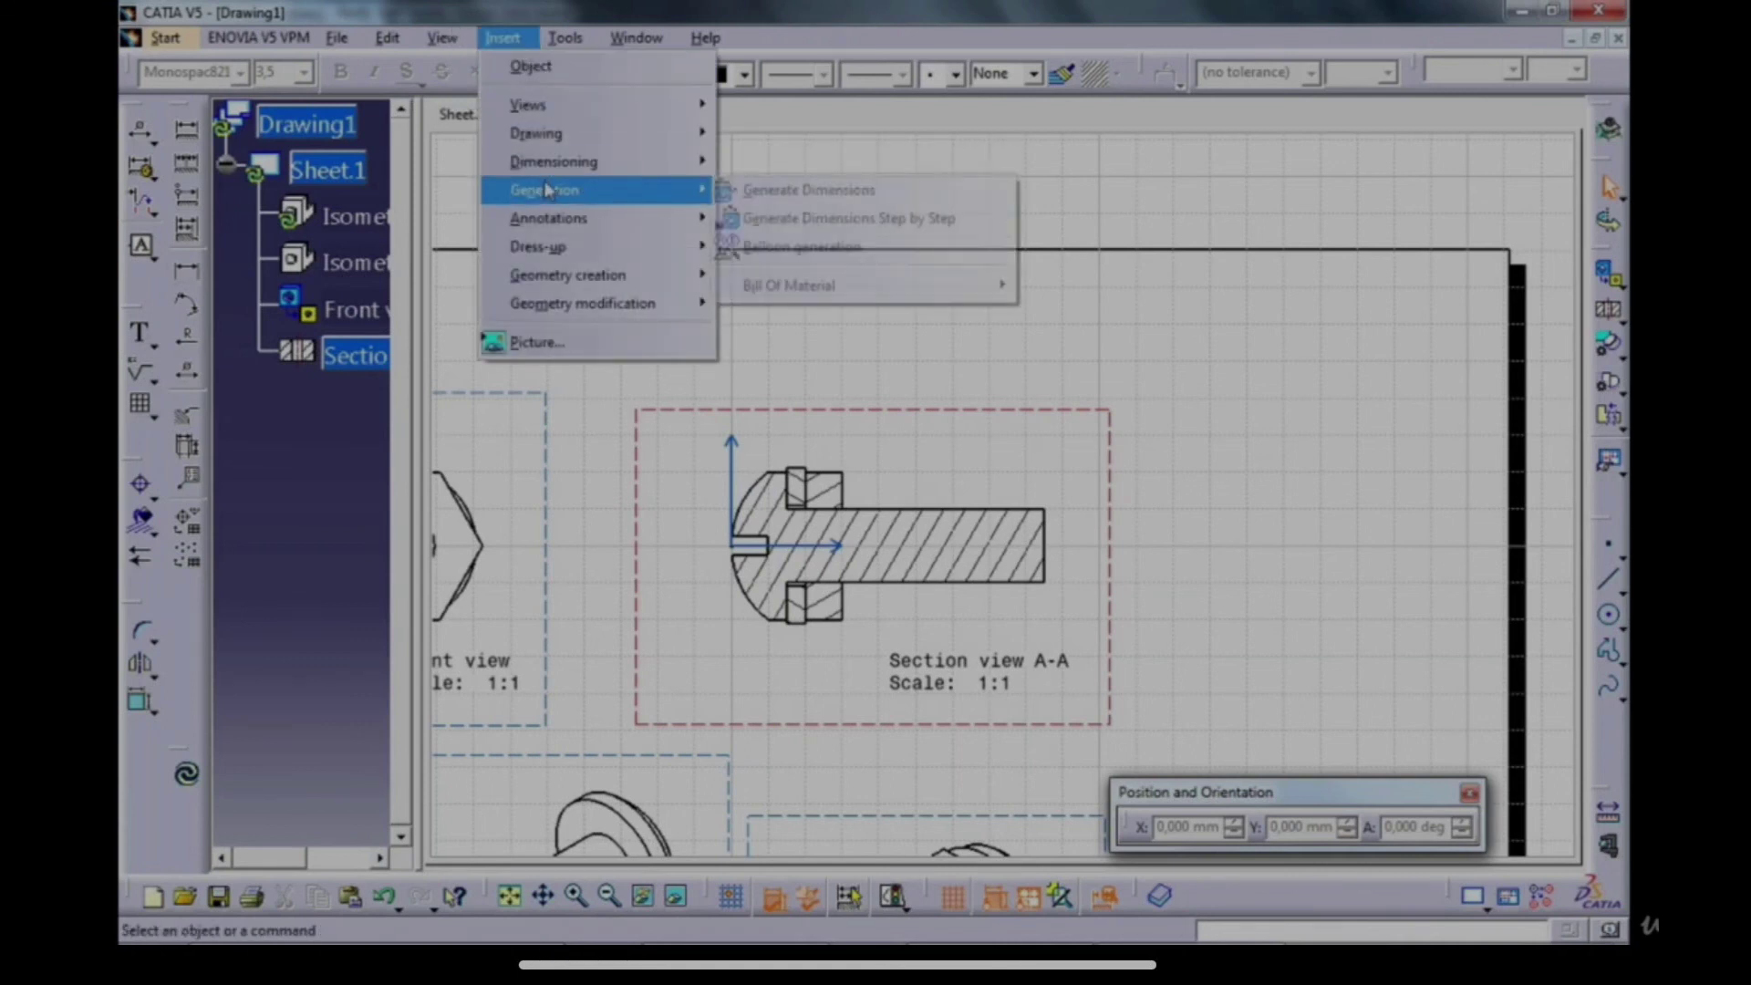
click(825, 246)
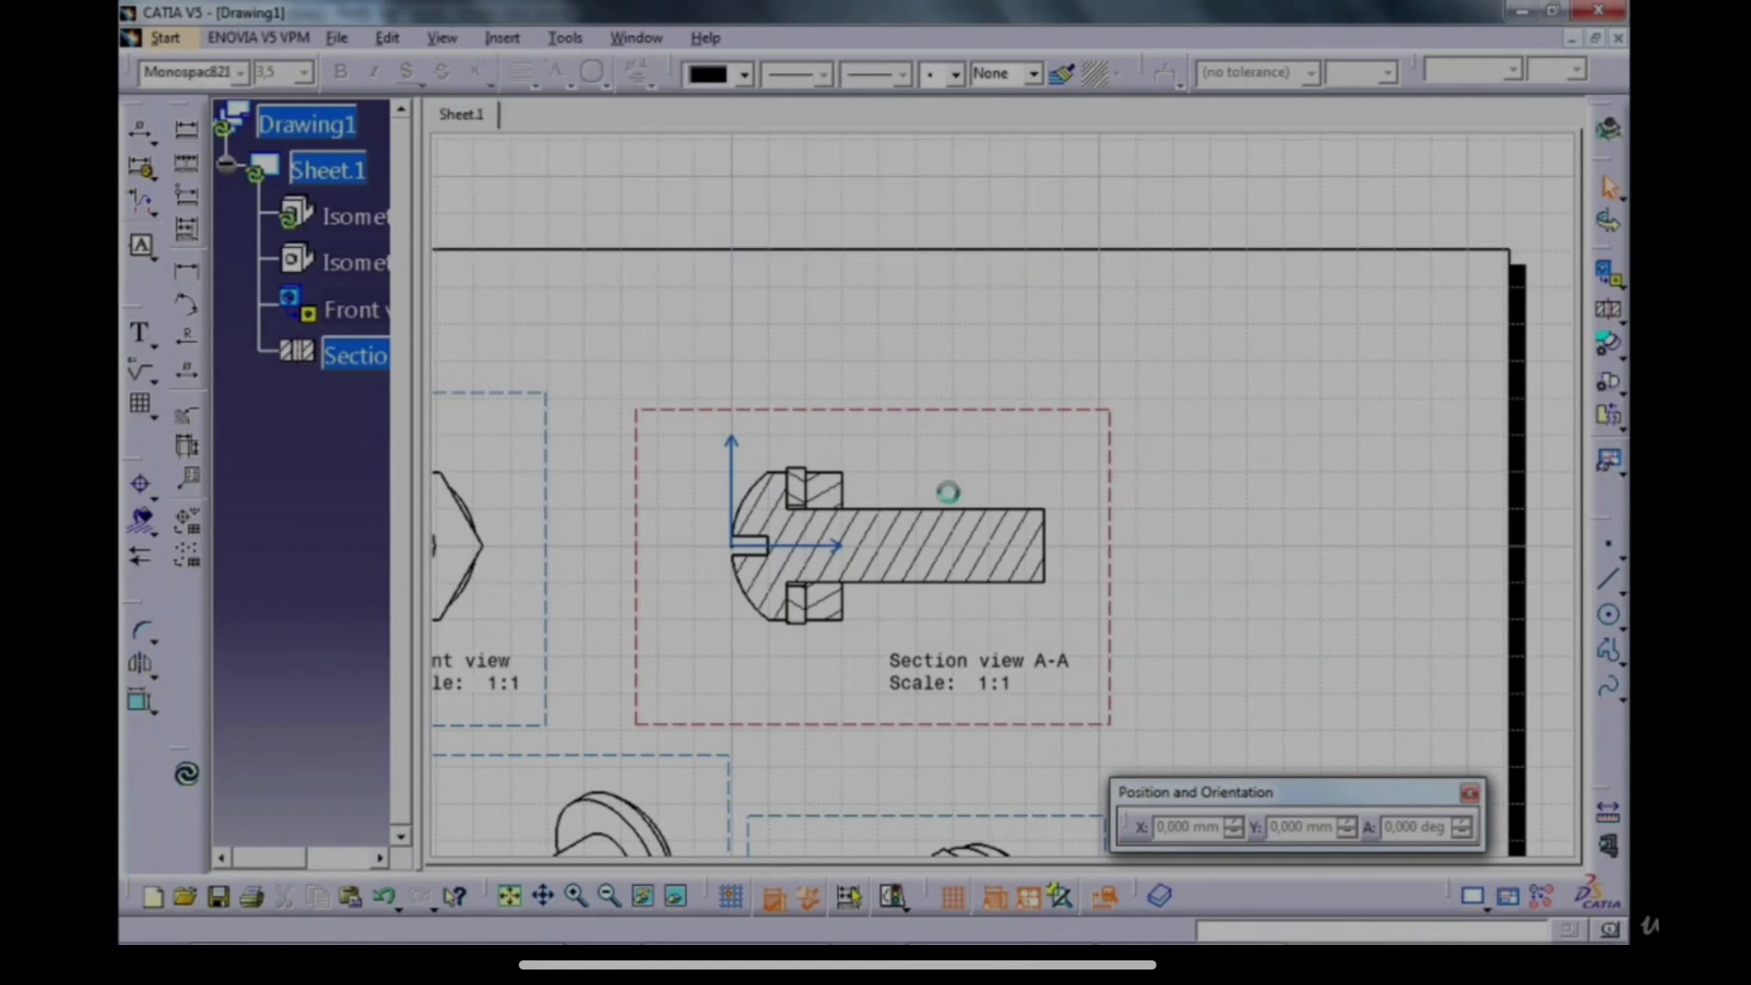
Line up balloons 2, 1 and 3 in a horizontal row above the sectioned bolt.
drag(1239, 557, 1070, 392)
drag(560, 331, 929, 410)
drag(591, 819, 796, 348)
drag(929, 409, 929, 373)
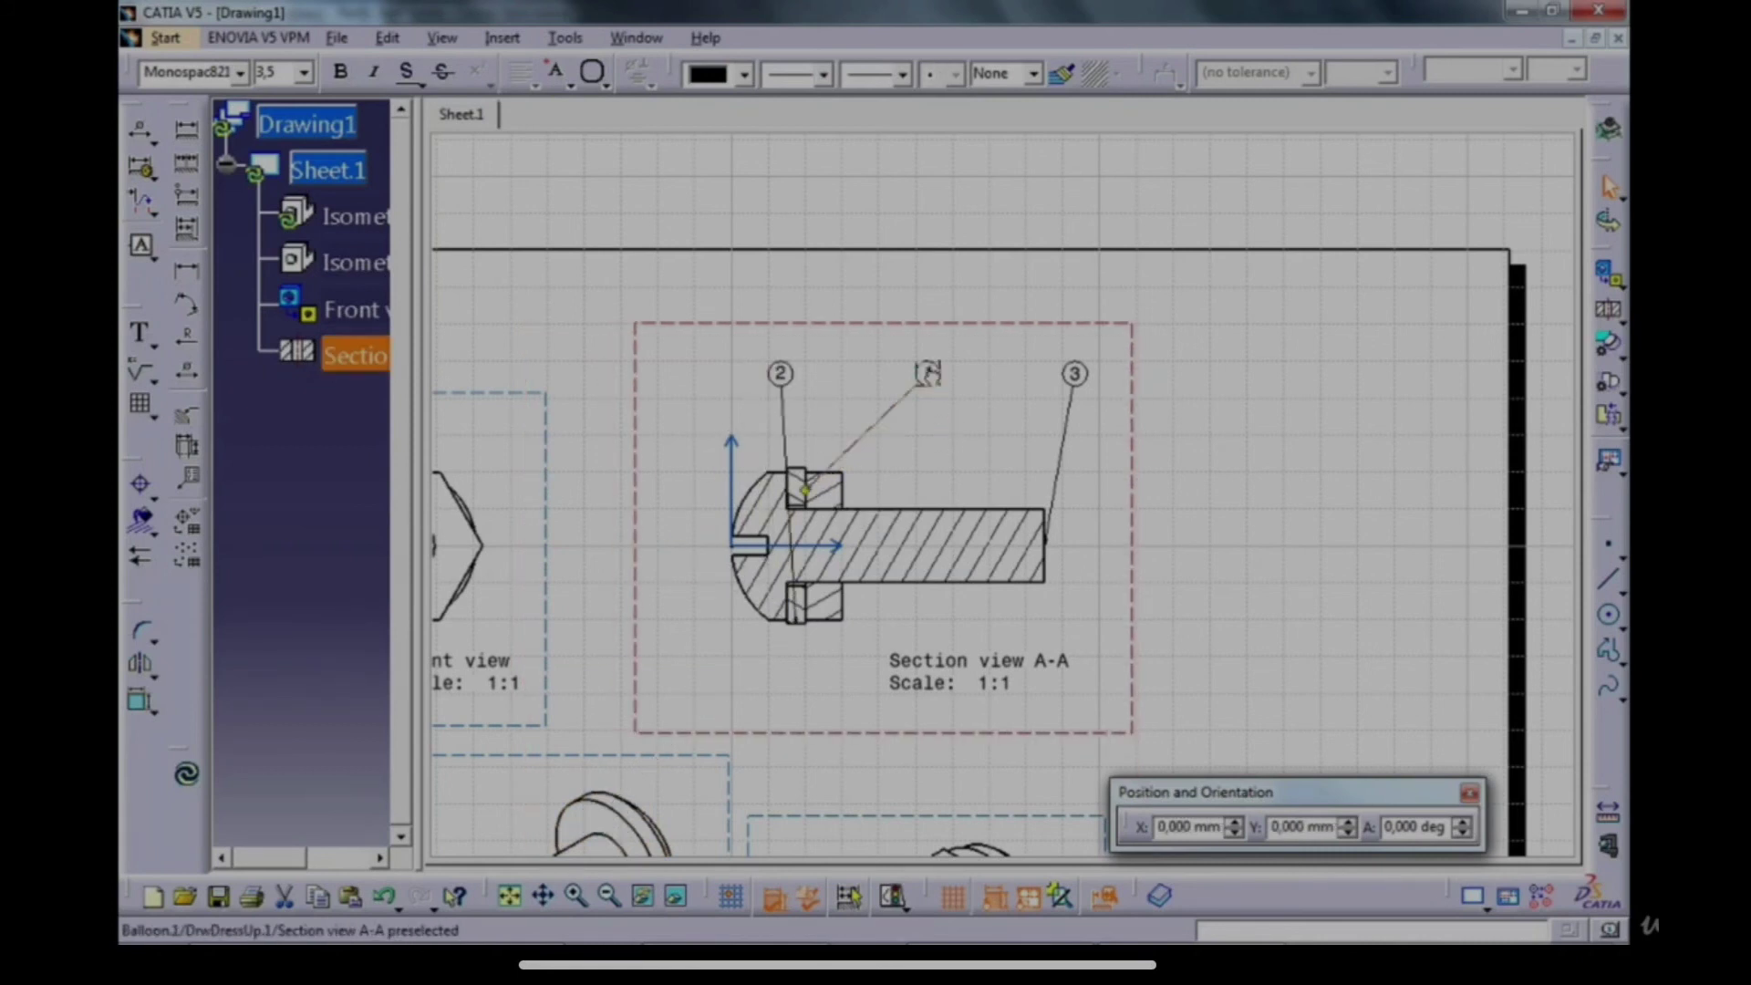
Reattach the section view's balloon 2 leader to the washer's upper edge and balloon 1 leader to the nut's upper edge.
click(796, 609)
click(779, 376)
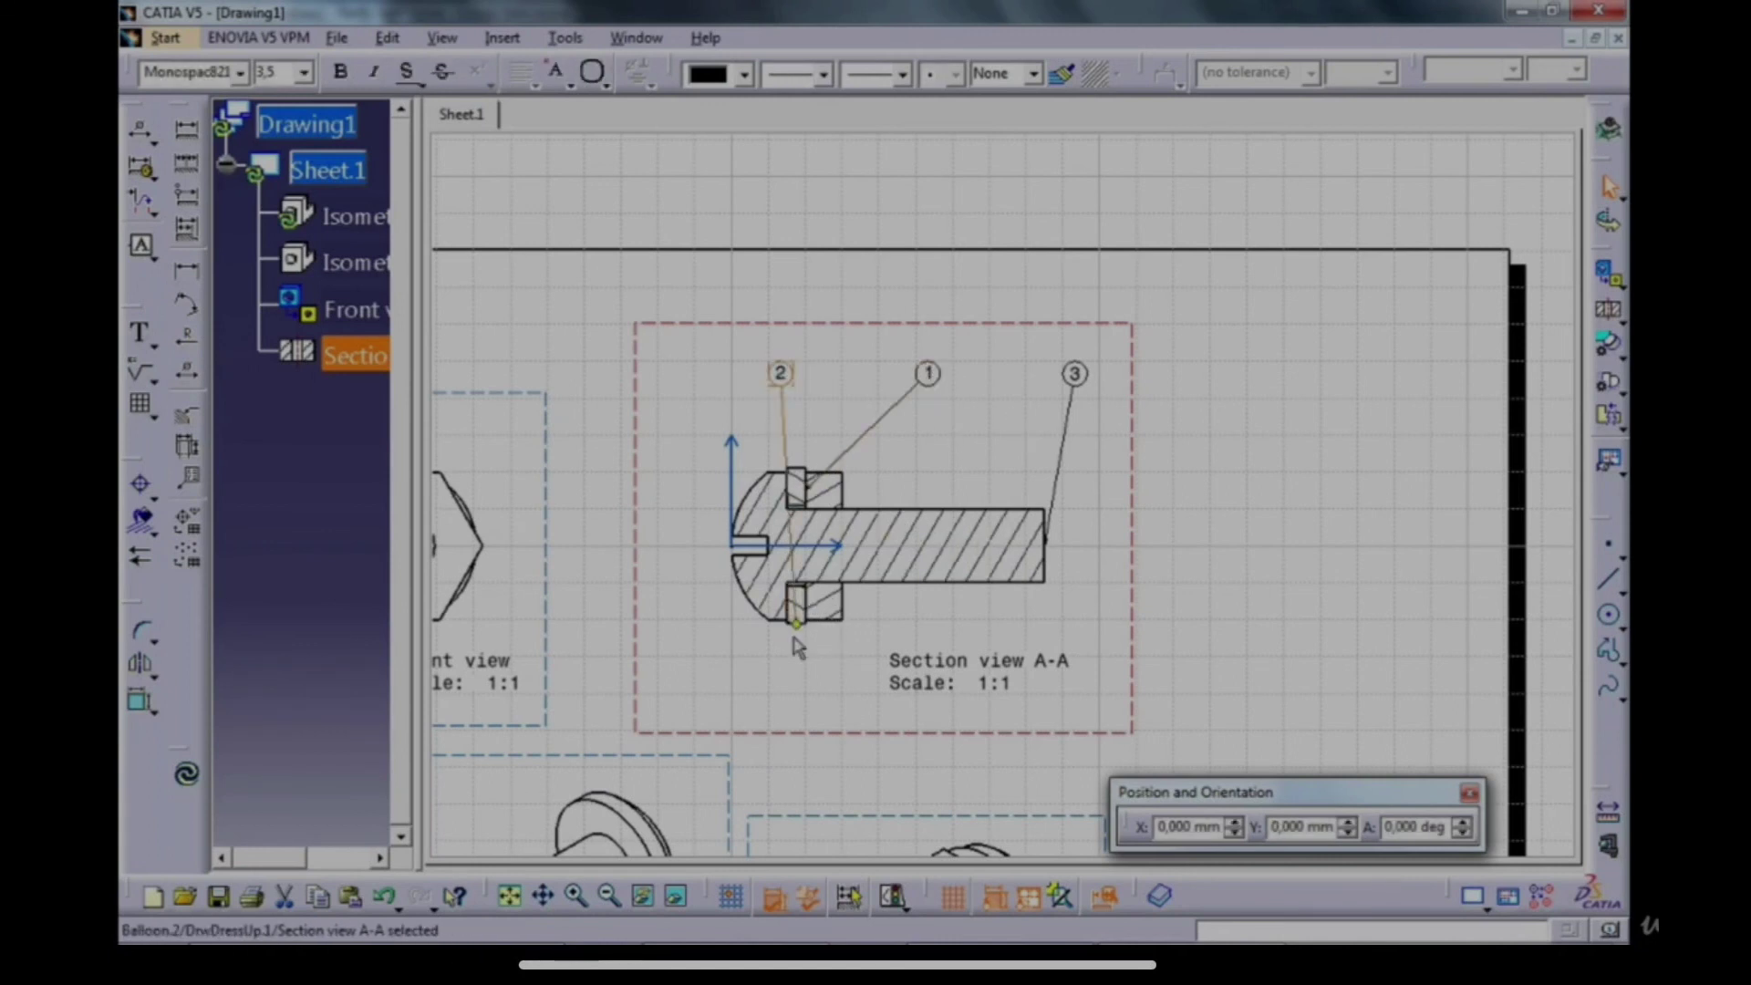
drag(796, 628, 796, 470)
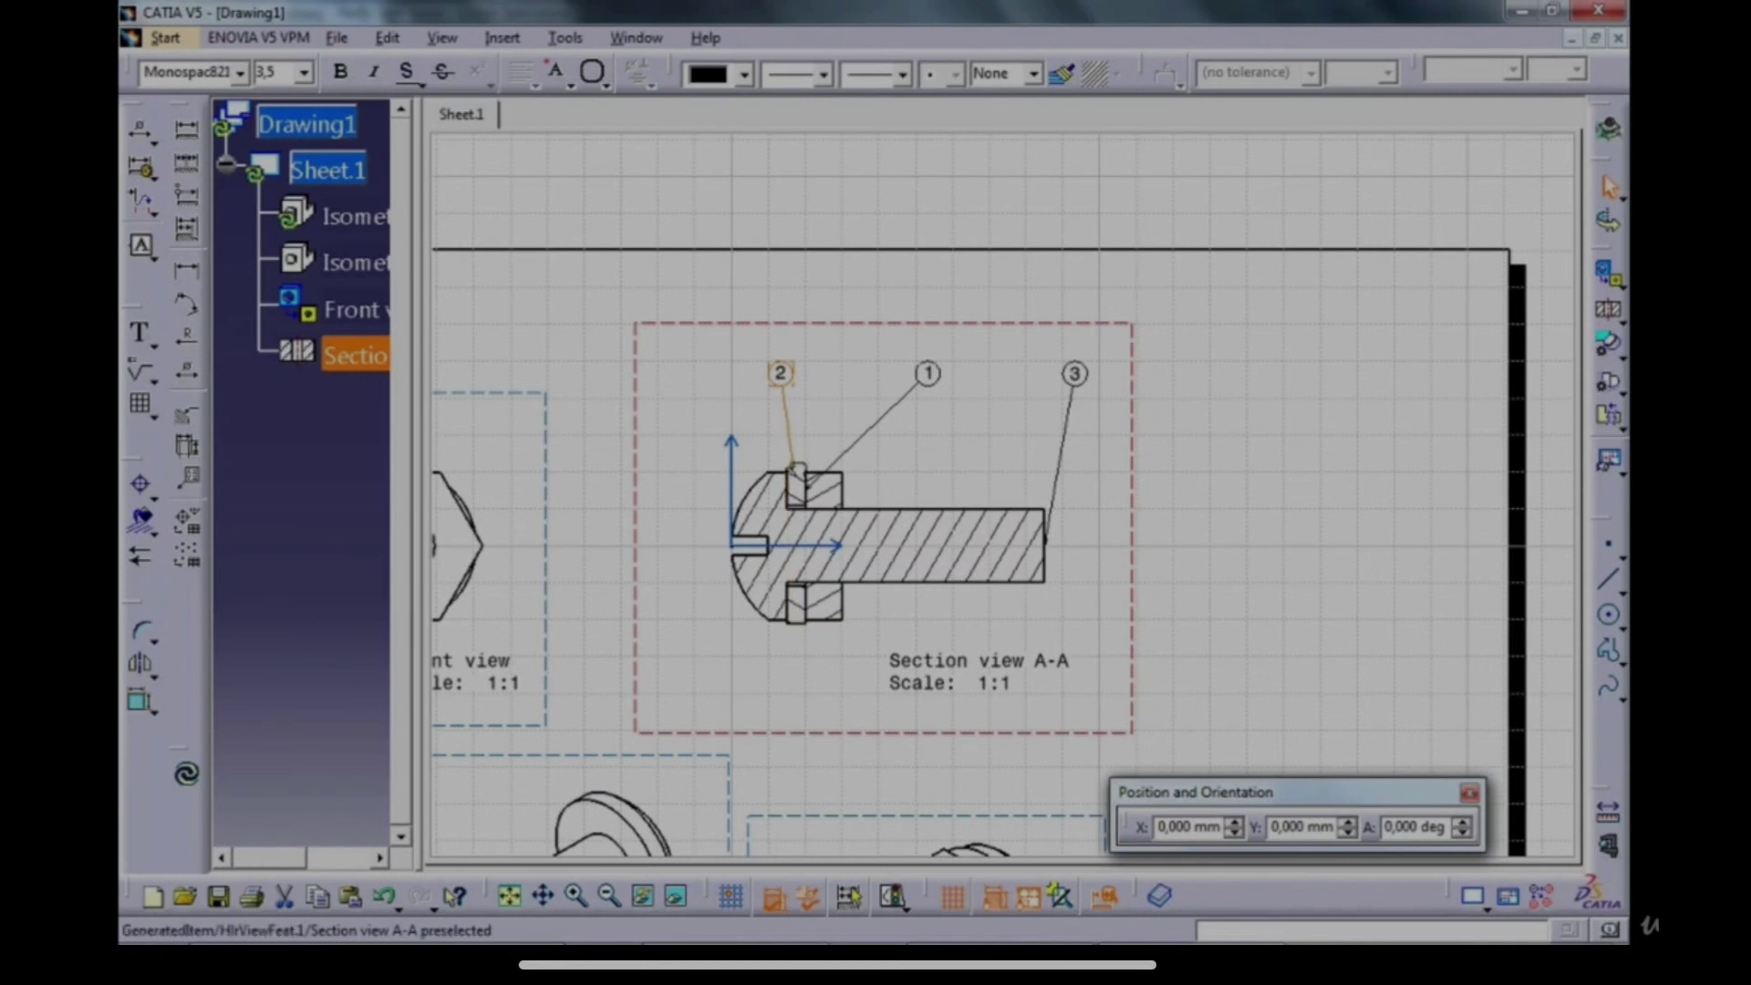
click(927, 373)
drag(806, 491, 806, 474)
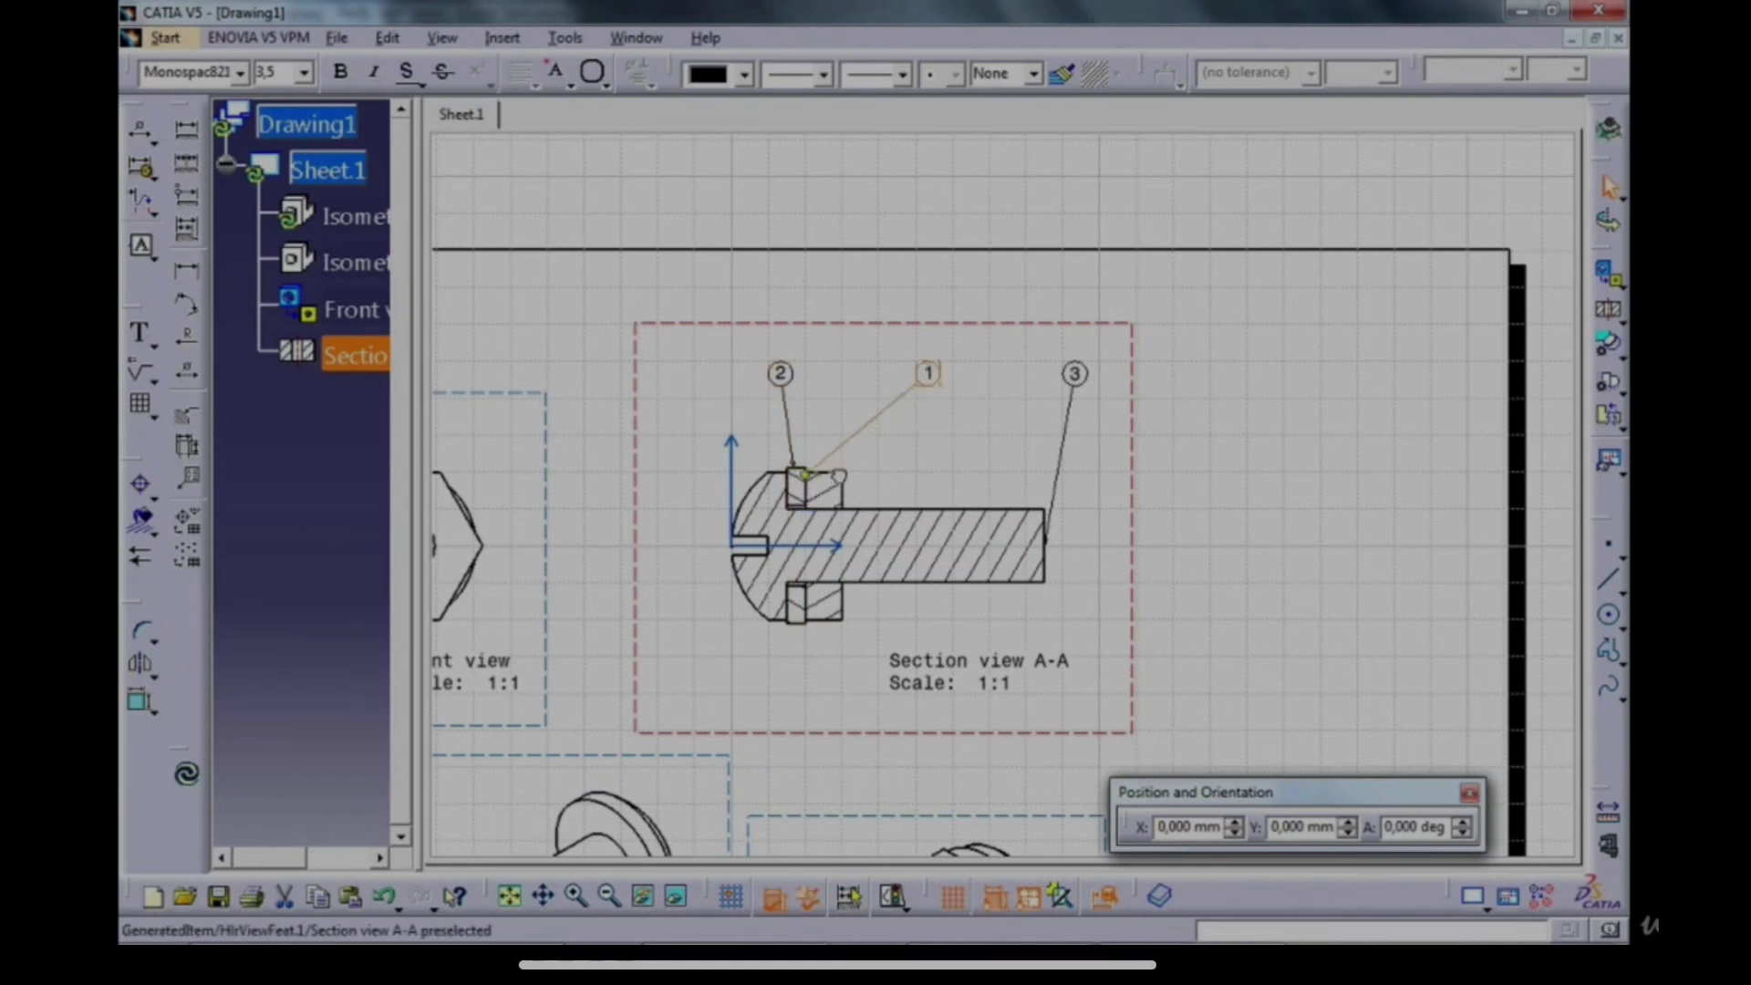
click(832, 475)
Set the text height of the section view's three balloons to 7 mm.
drag(1251, 294, 746, 417)
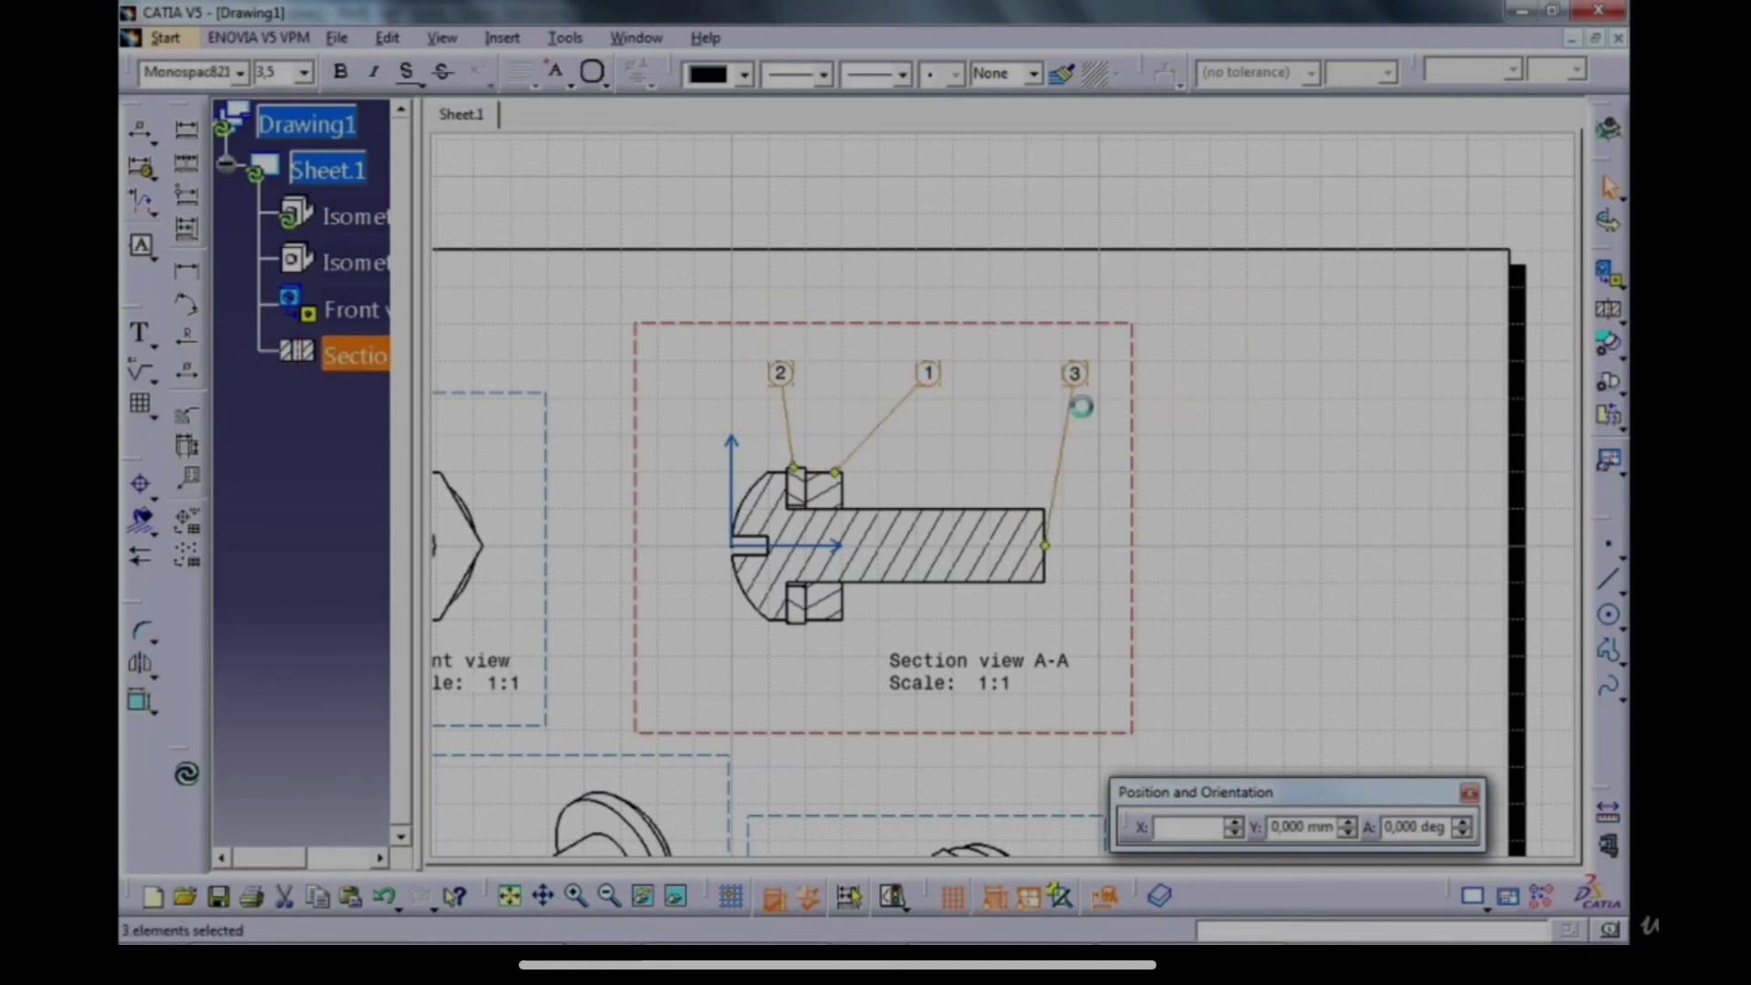
click(304, 72)
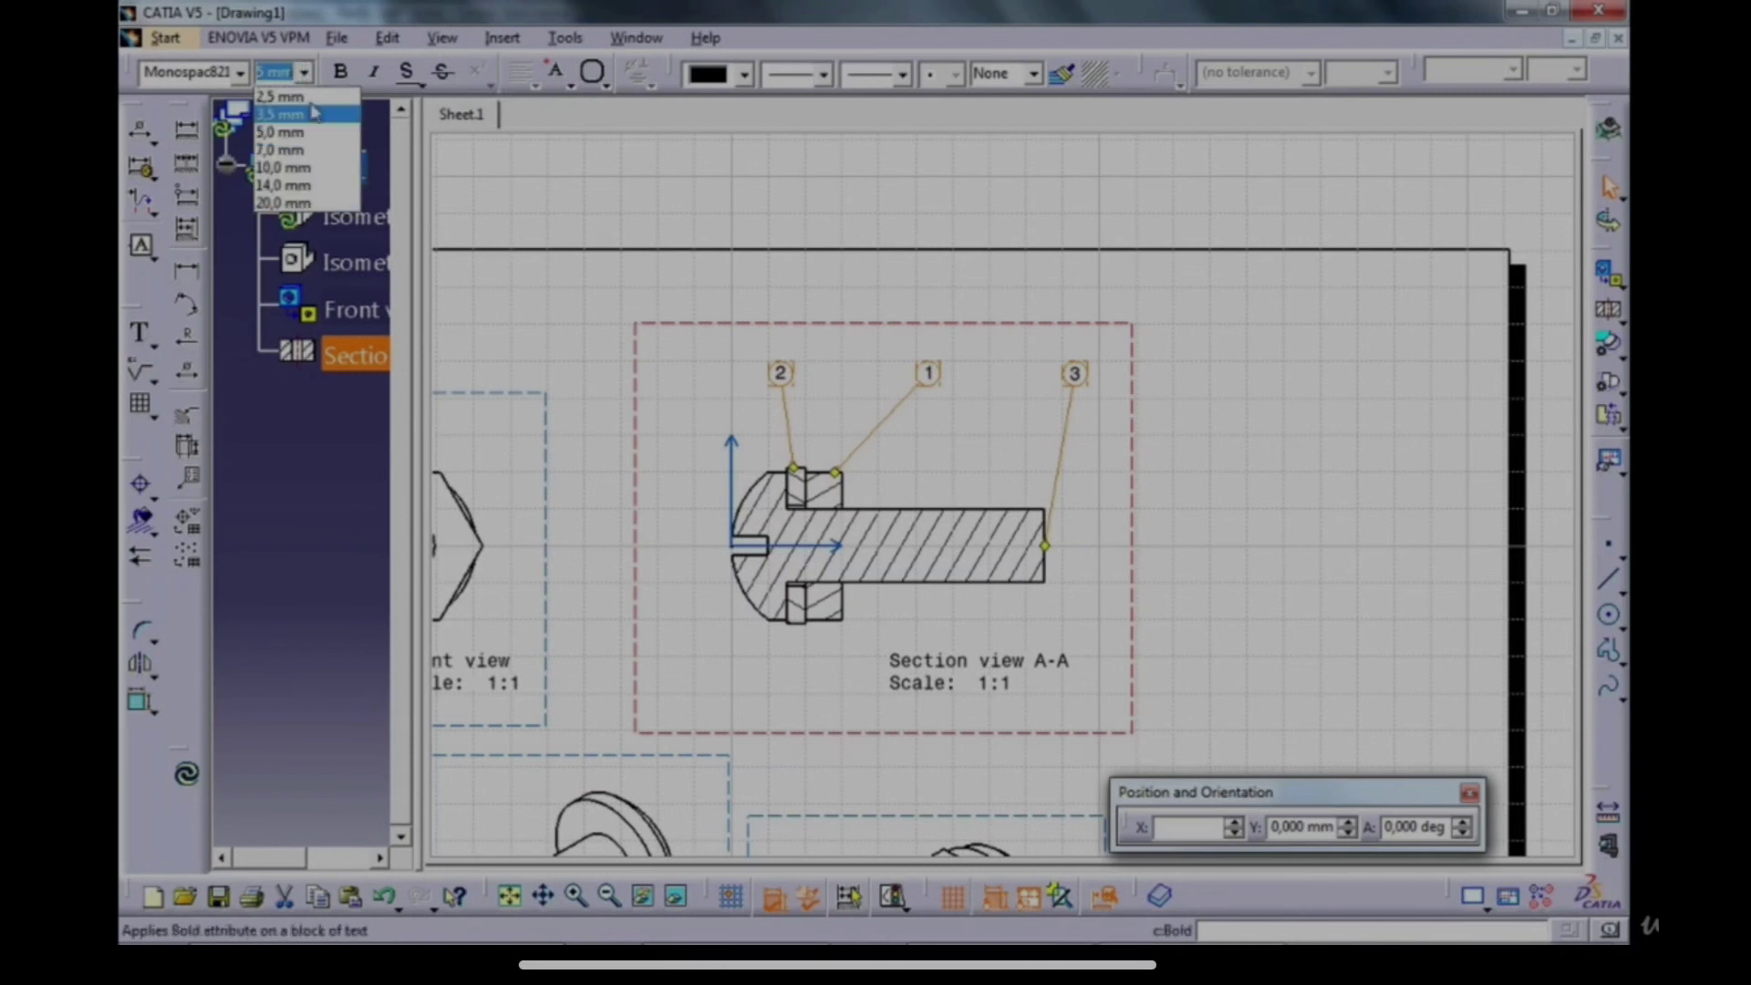
click(292, 150)
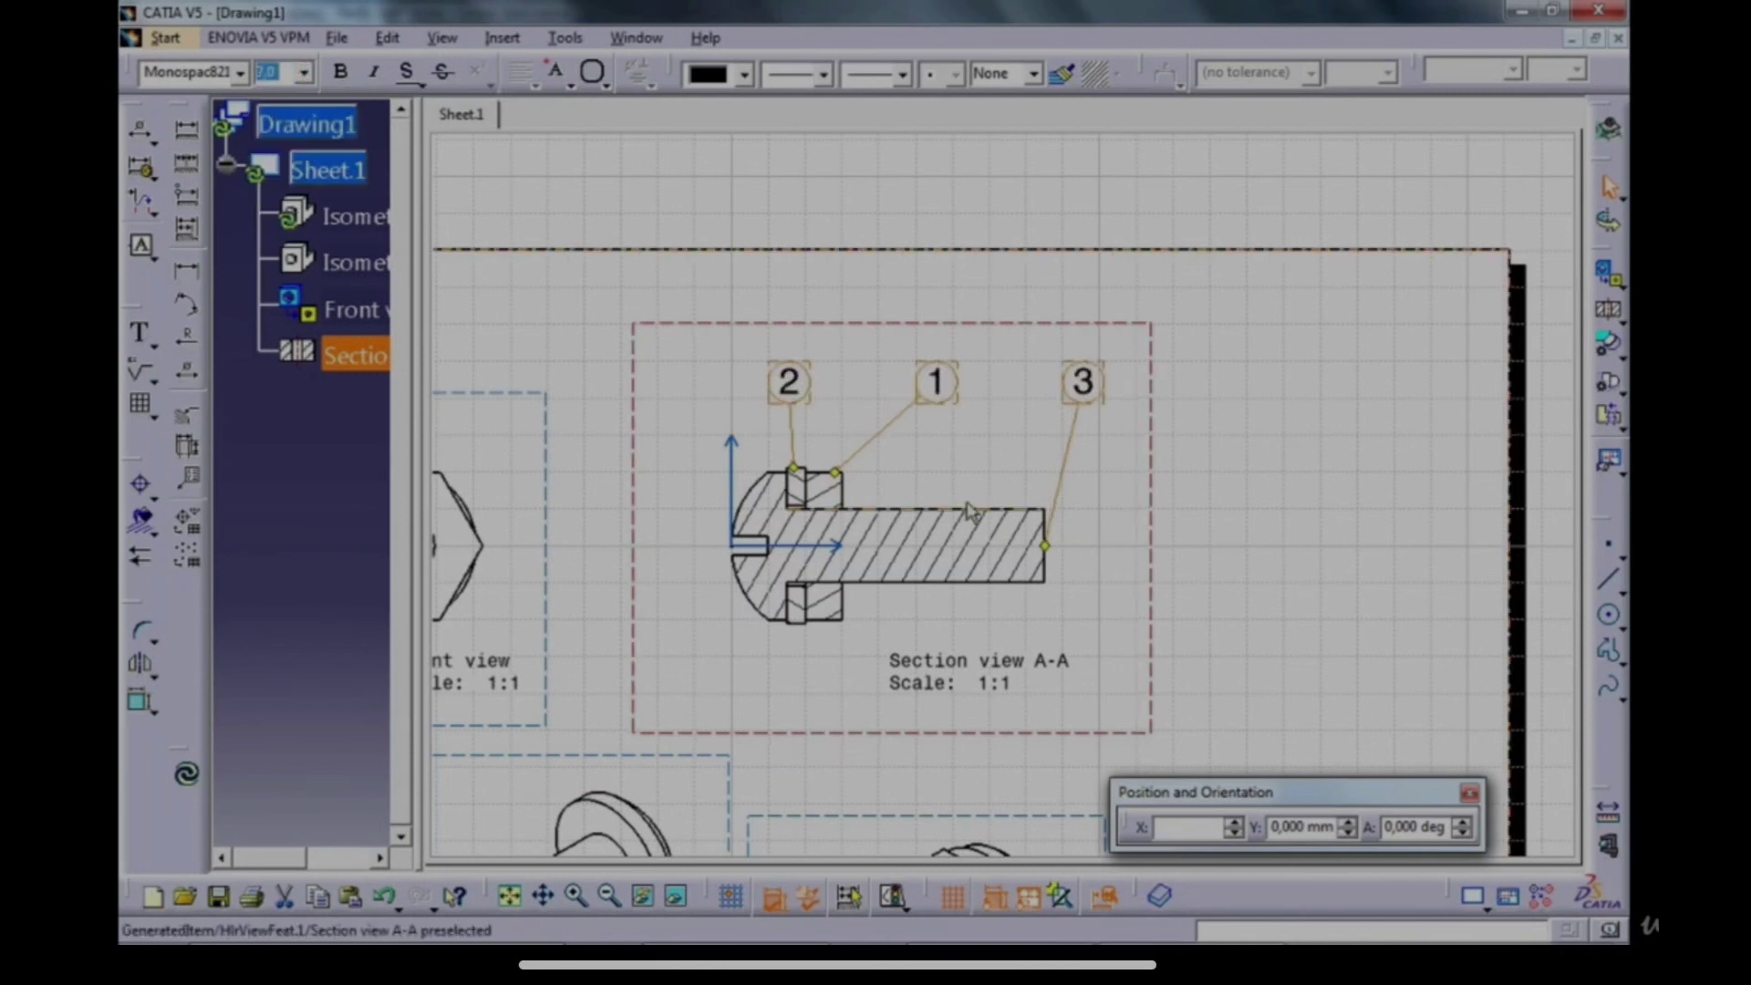
Add a breakpoint to the section view's balloon 3 leader and move it to form a right-angle bend.
right_click(1046, 552)
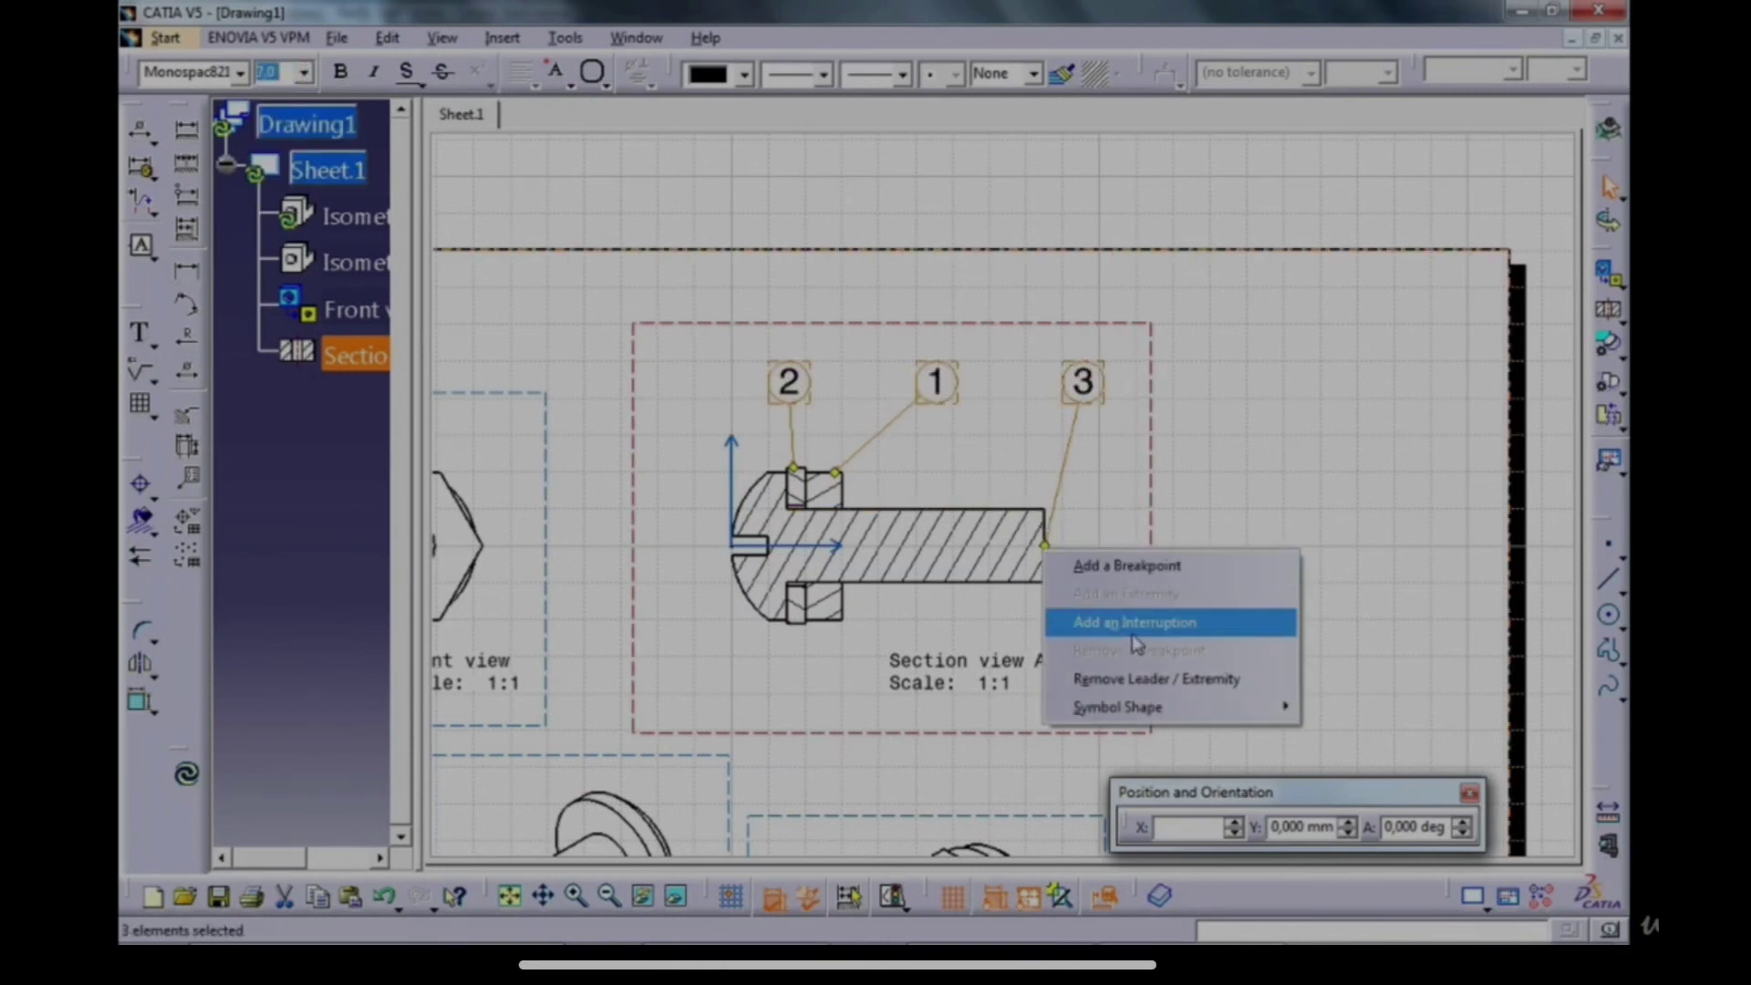
click(1140, 566)
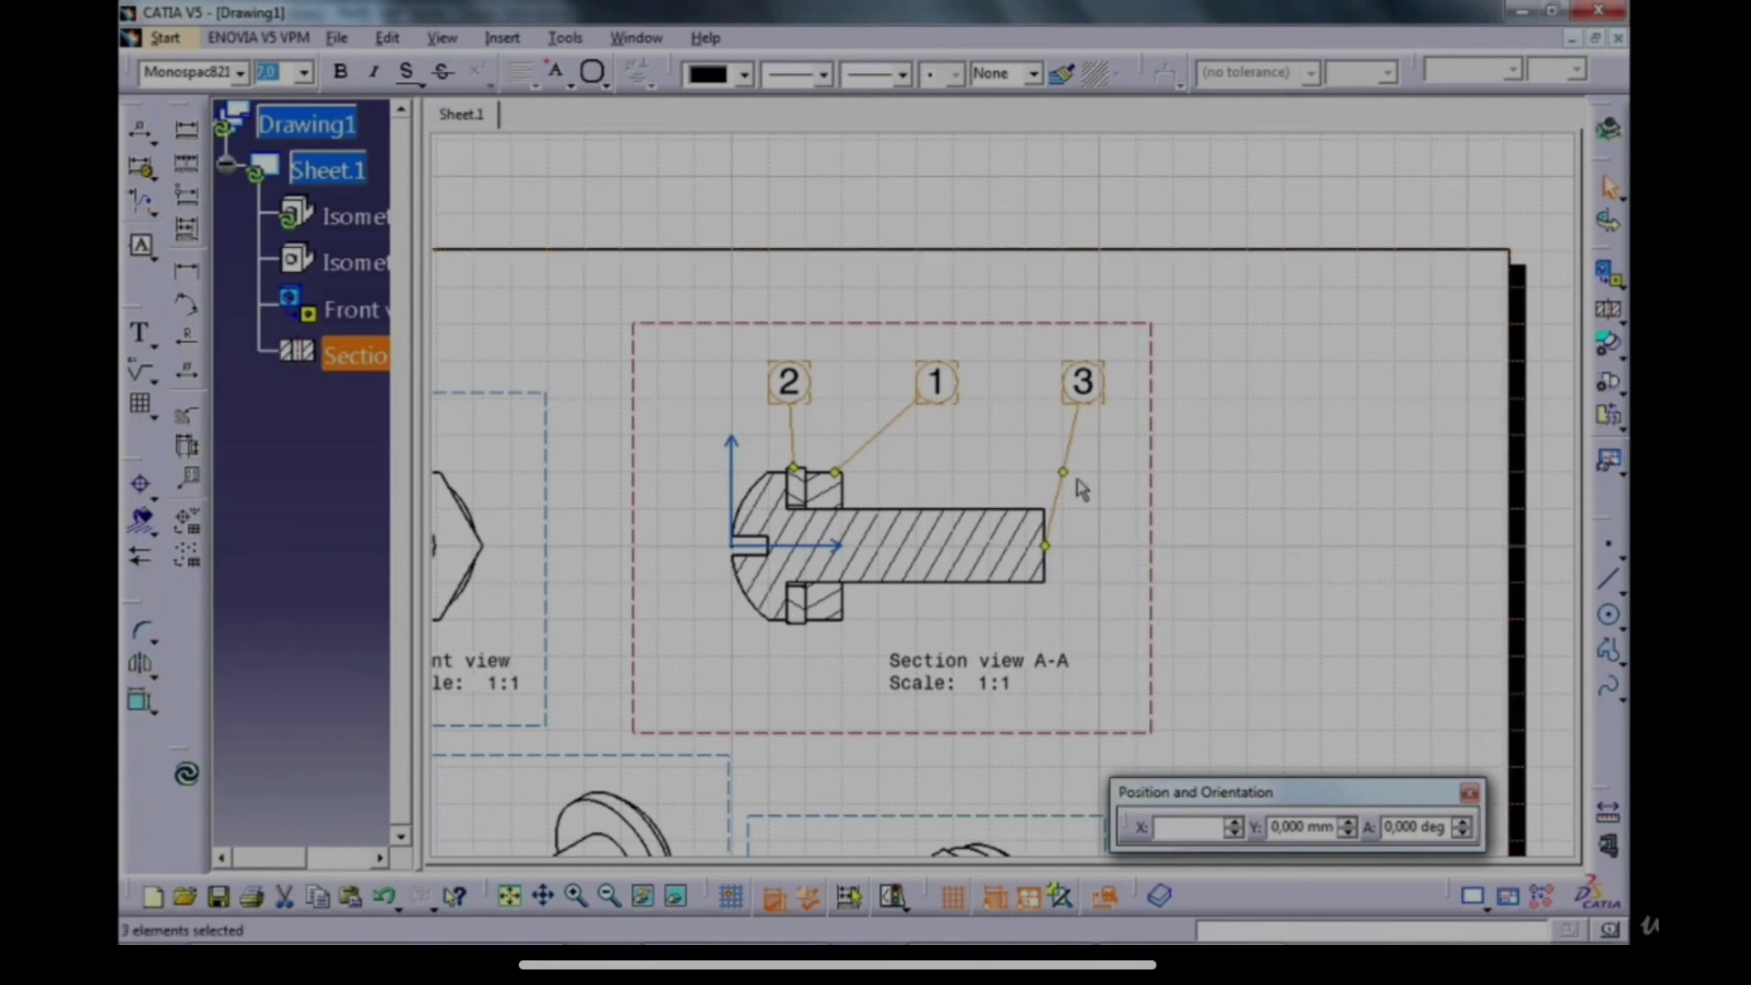
drag(1073, 515, 1091, 565)
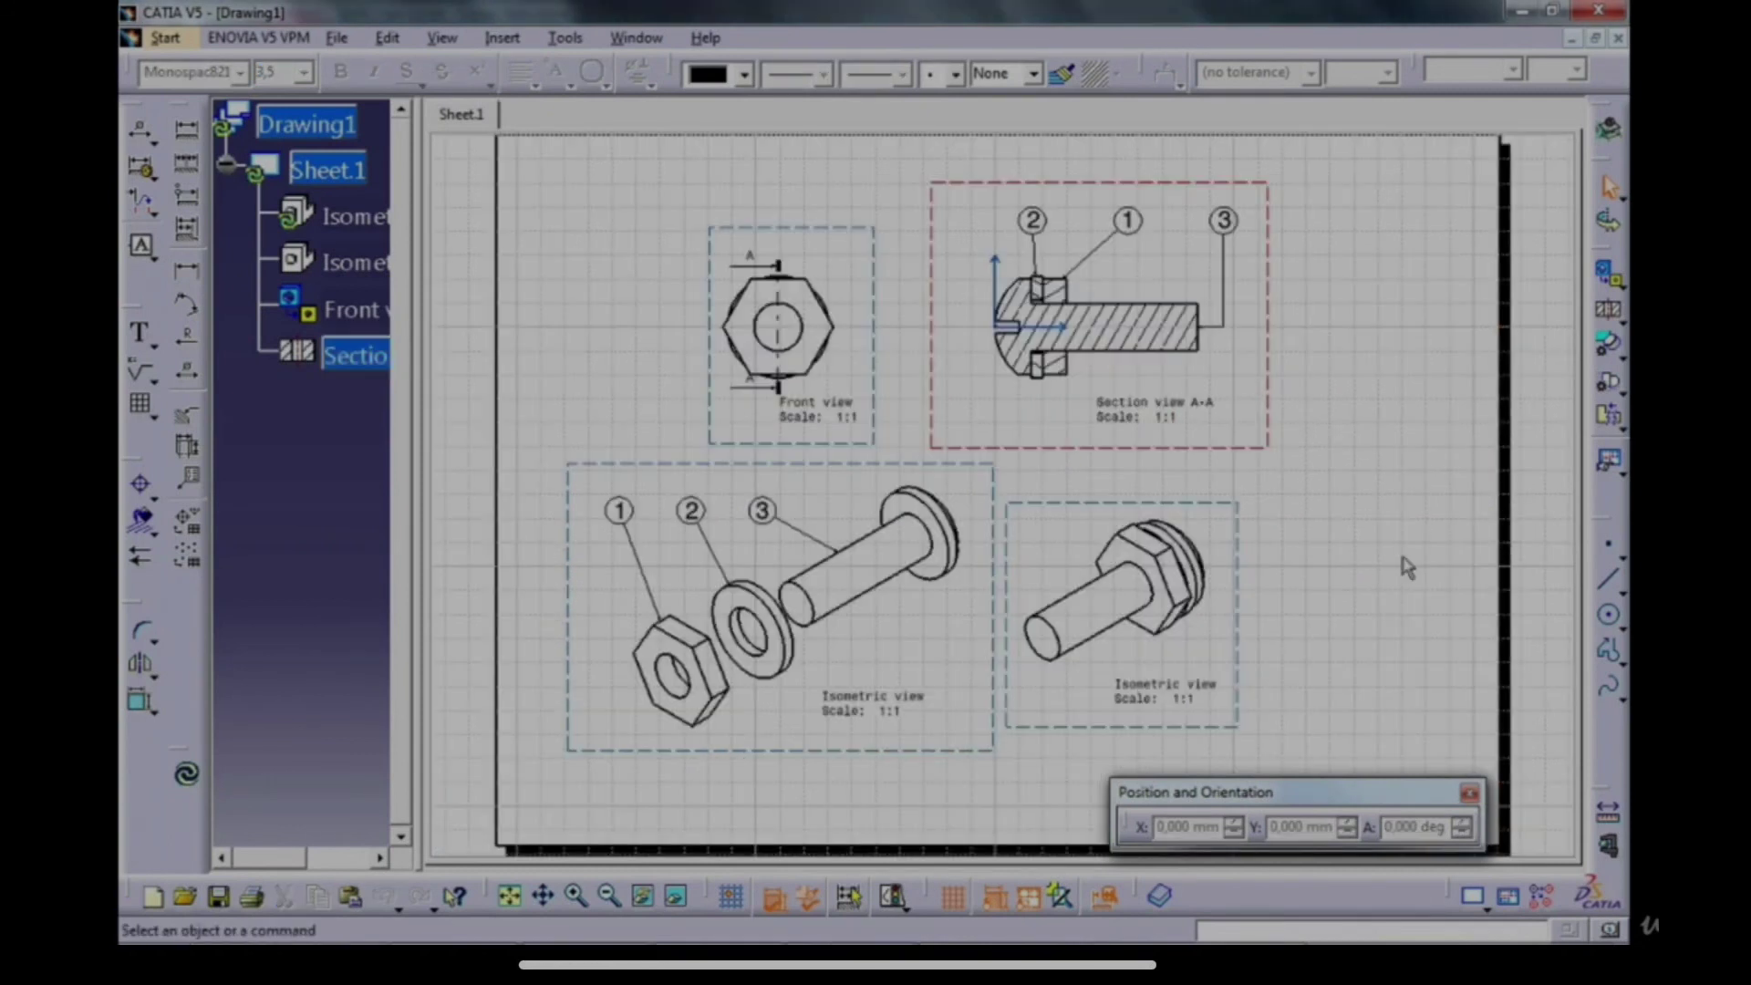